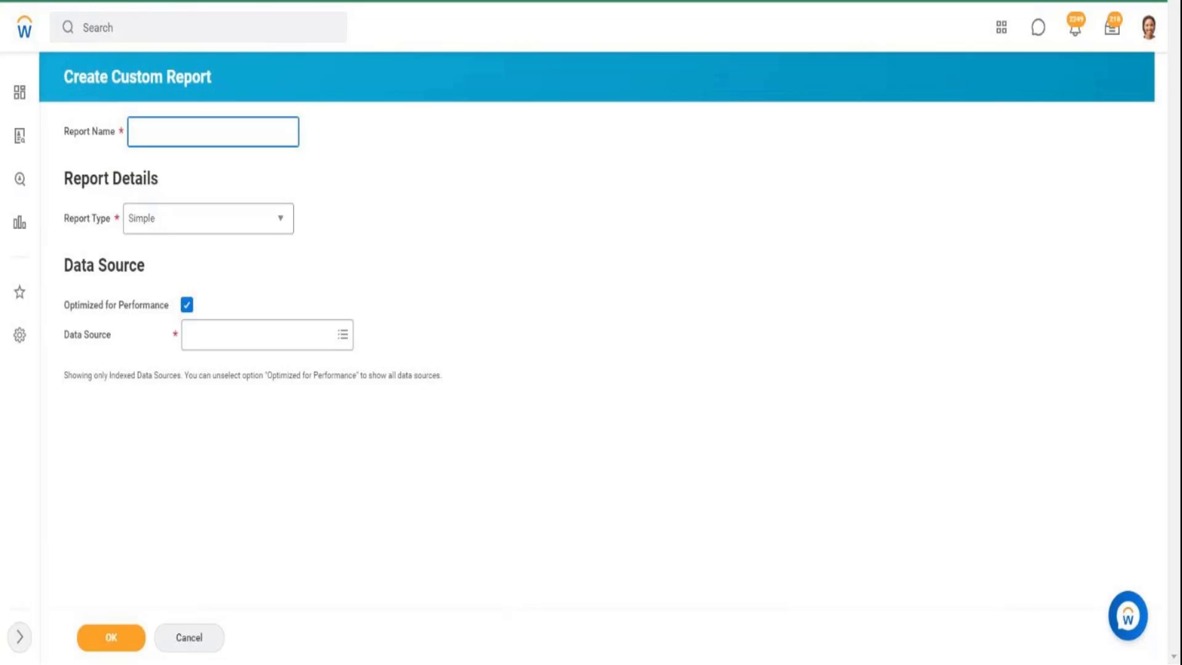
text(Zf - SR1 -)
key(BackSpace)
key(BackSpace)
key(BackSpace)
key(BackSpace)
key(BackSpace)
key(BackSpace)
key(BackSpace)
key(BackSpace)
key(BackSpace)
key(BackSpace)
Search for "zf", open ZF - SubRep1 - All Standard Reports separately, and run ZF - SubRep2 - All Custom Reports.
click(122, 24)
text(zf)
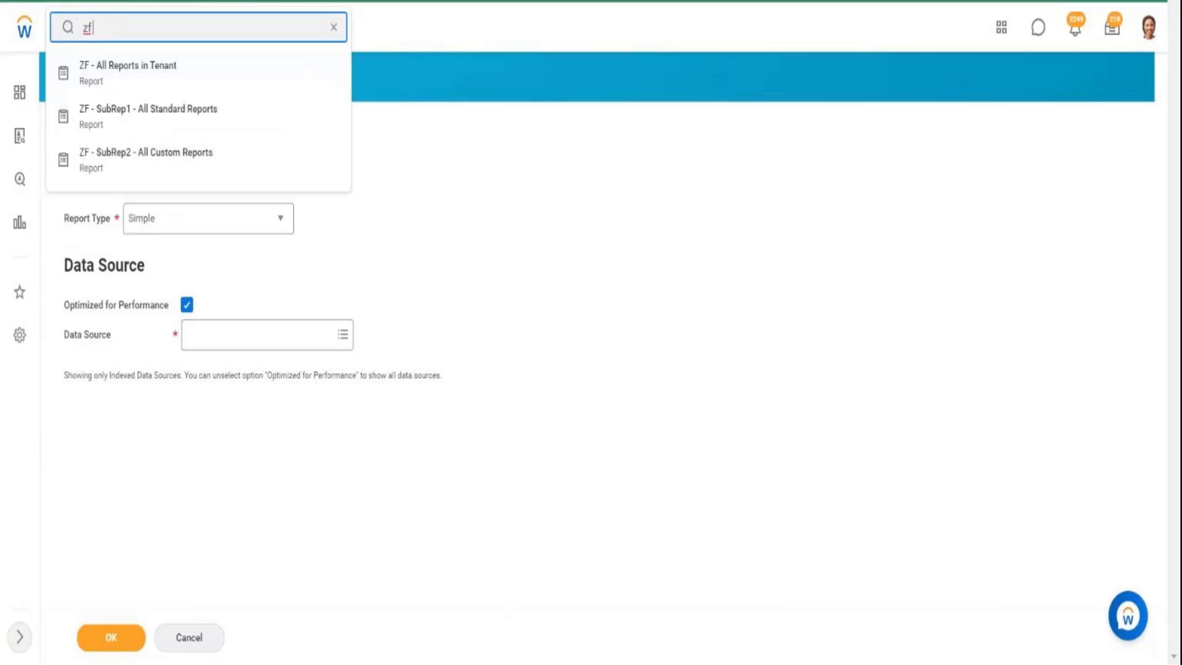
key(Down)
key(Down)
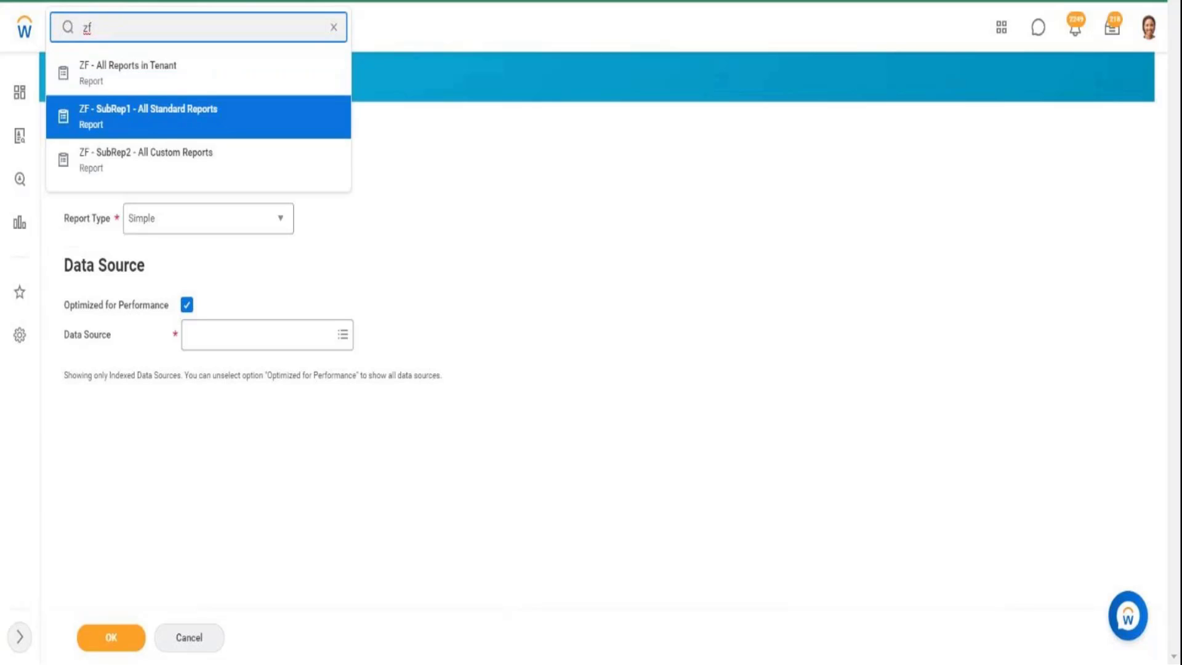
ctrl+click(190, 119)
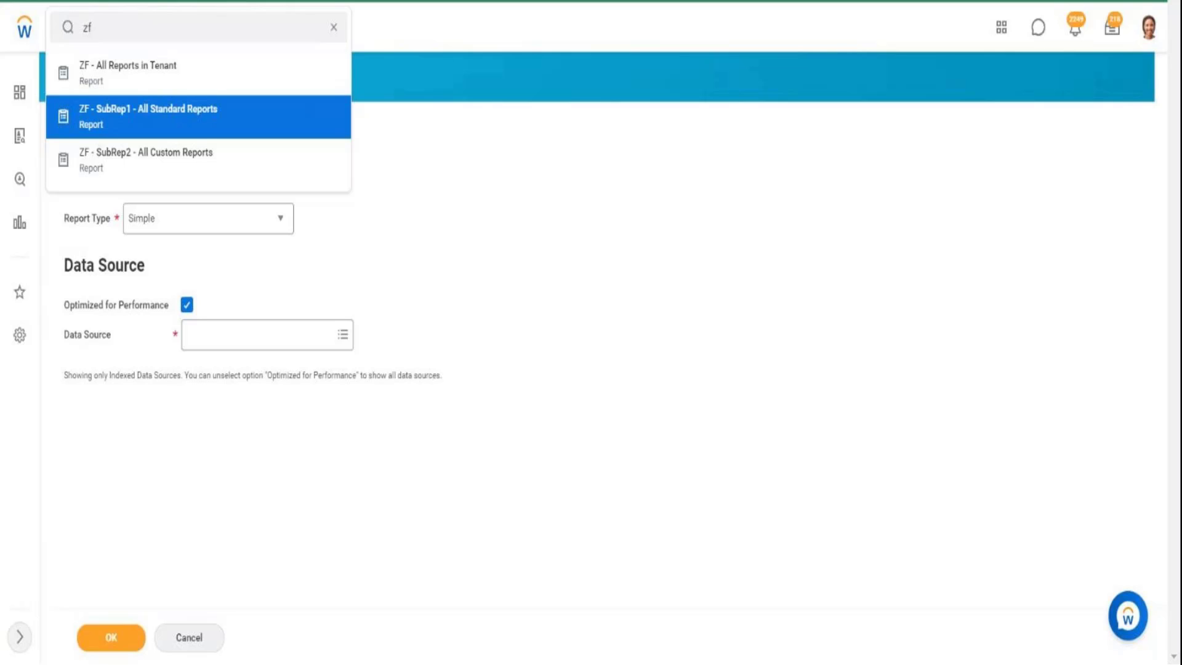
click(163, 161)
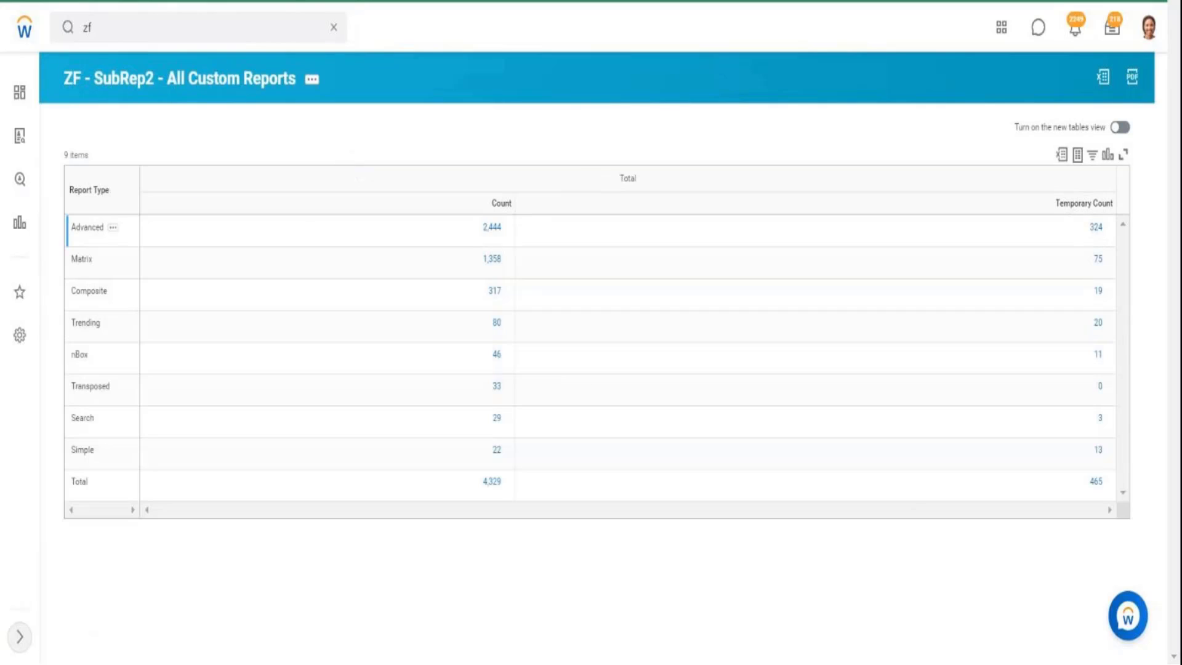
Review the report types and view the list of custom reports behind the Advanced count, closing it when done.
mouse_move(75, 228)
mouse_down()
mouse_move(104, 228)
mouse_move(76, 290)
mouse_up()
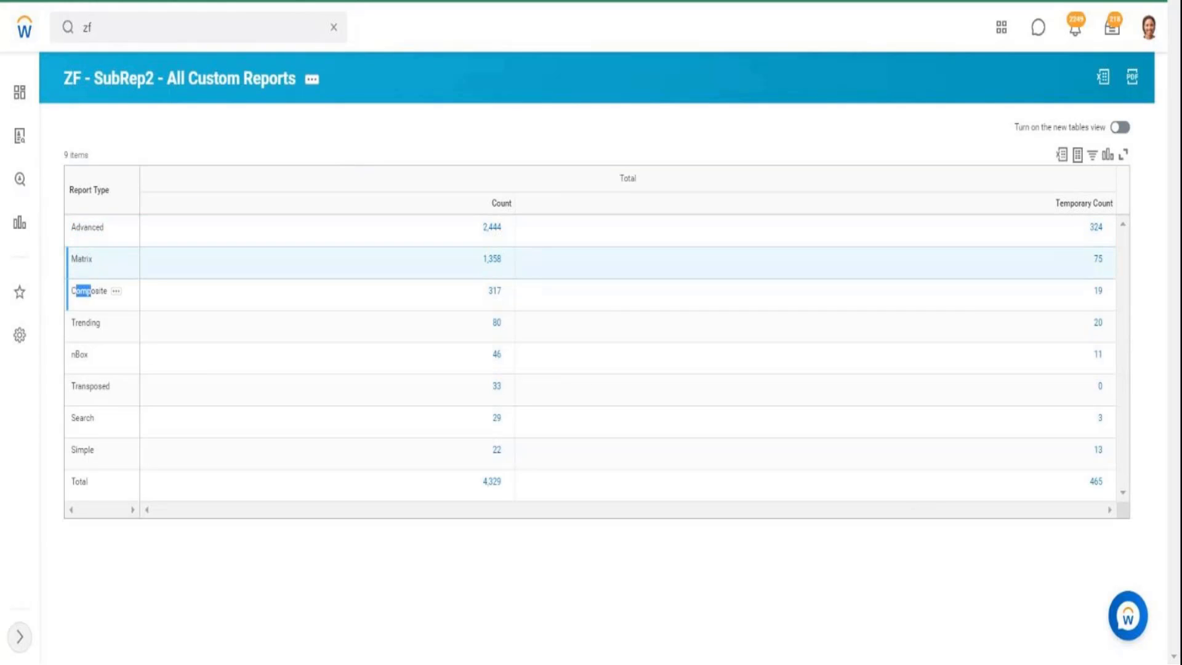
key(alt+Tab)
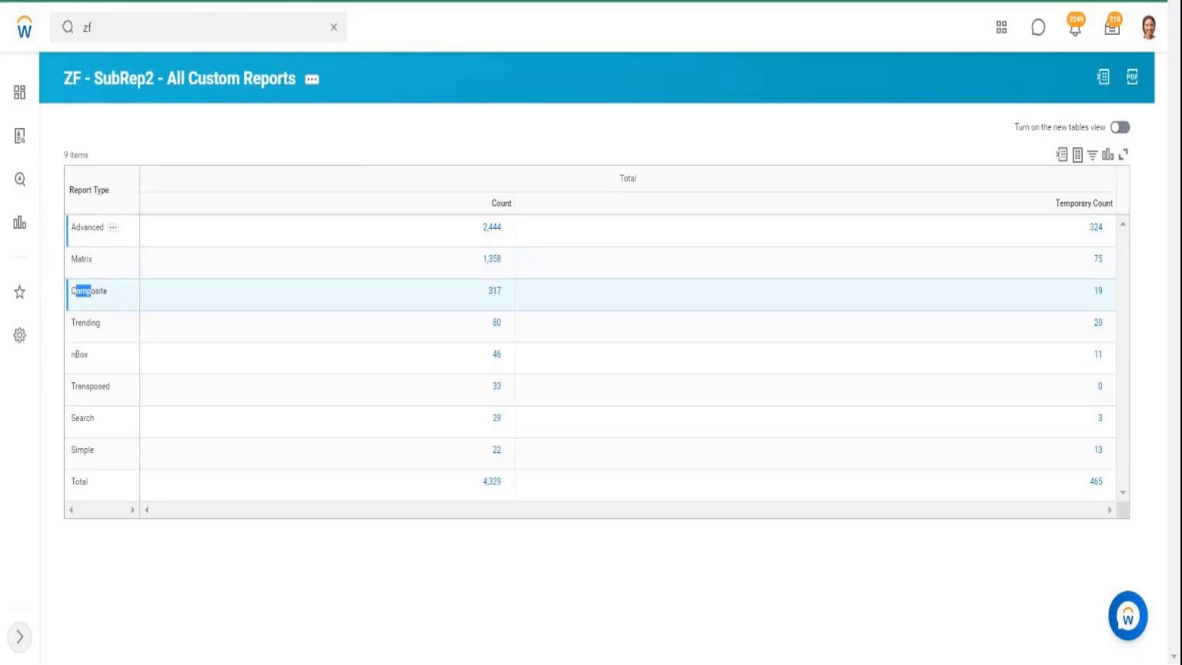
drag(83, 227, 128, 239)
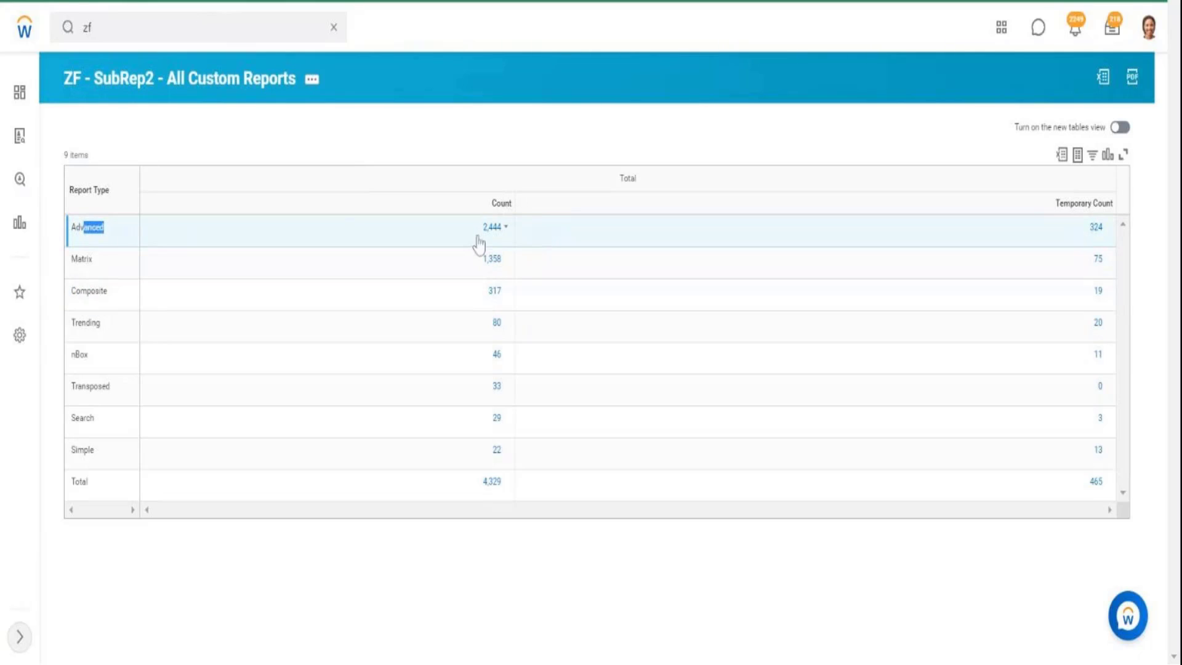
drag(477, 240, 503, 245)
click(502, 243)
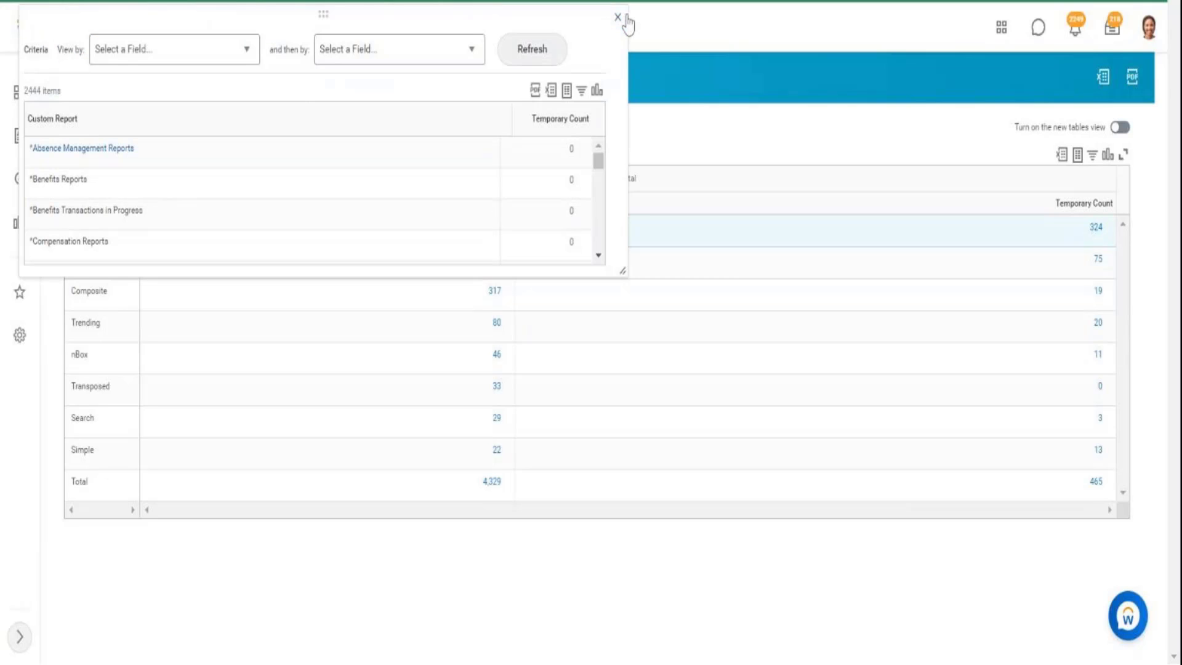
click(618, 17)
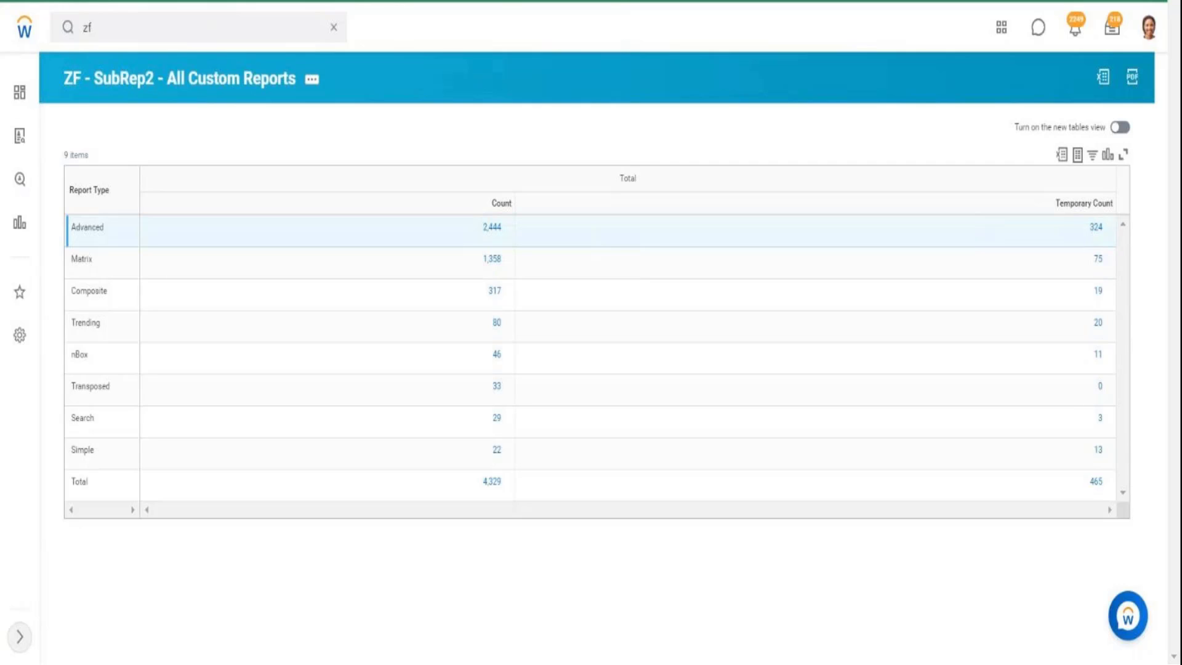
Open the definition of ZF - SubRep2 - All Custom Reports and review its matrix groupings and summarized fields.
click(493, 228)
drag(342, 85, 64, 82)
click(64, 82)
drag(1056, 206, 1115, 217)
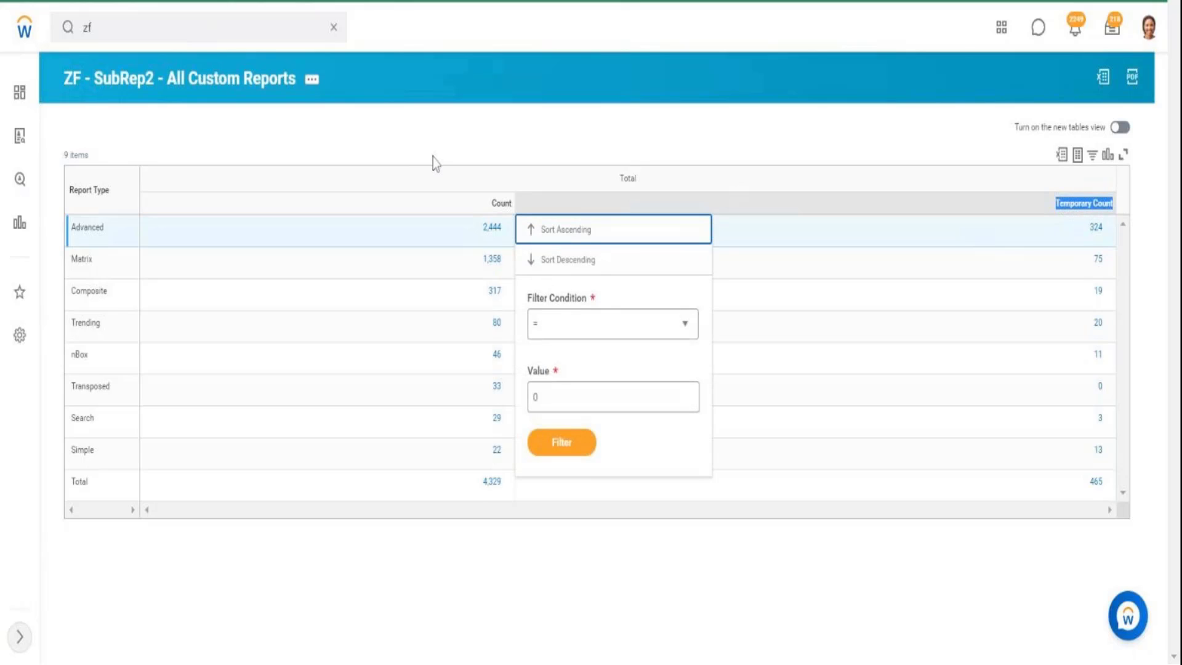
click(213, 81)
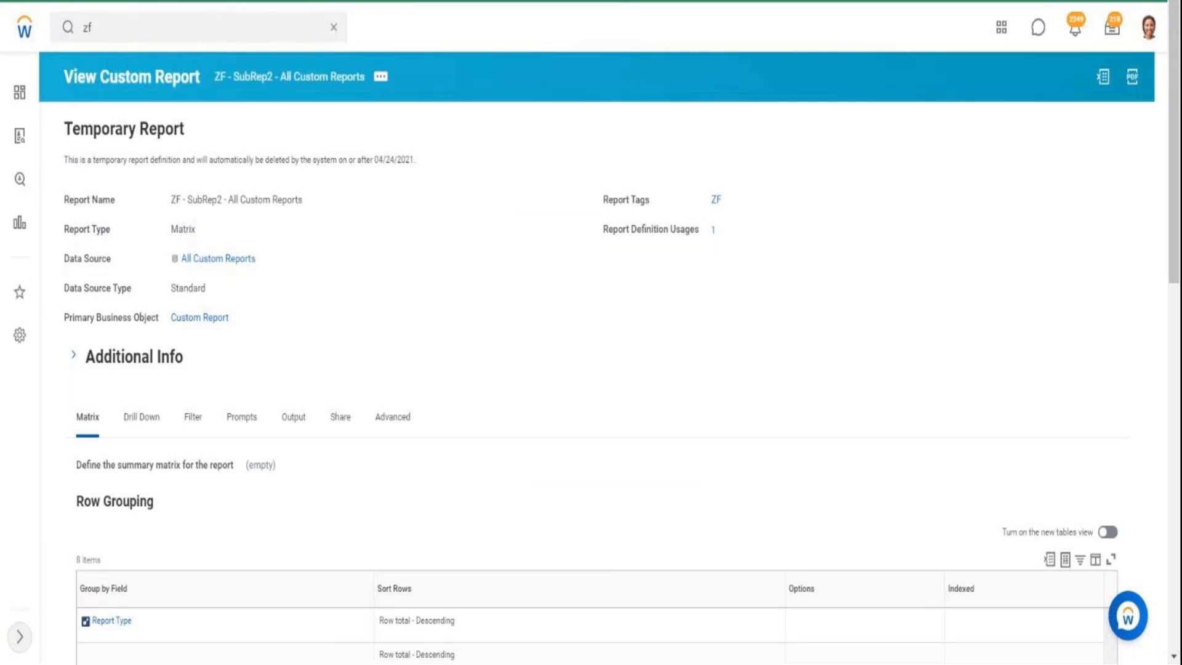
scroll(591, 370, down, 9)
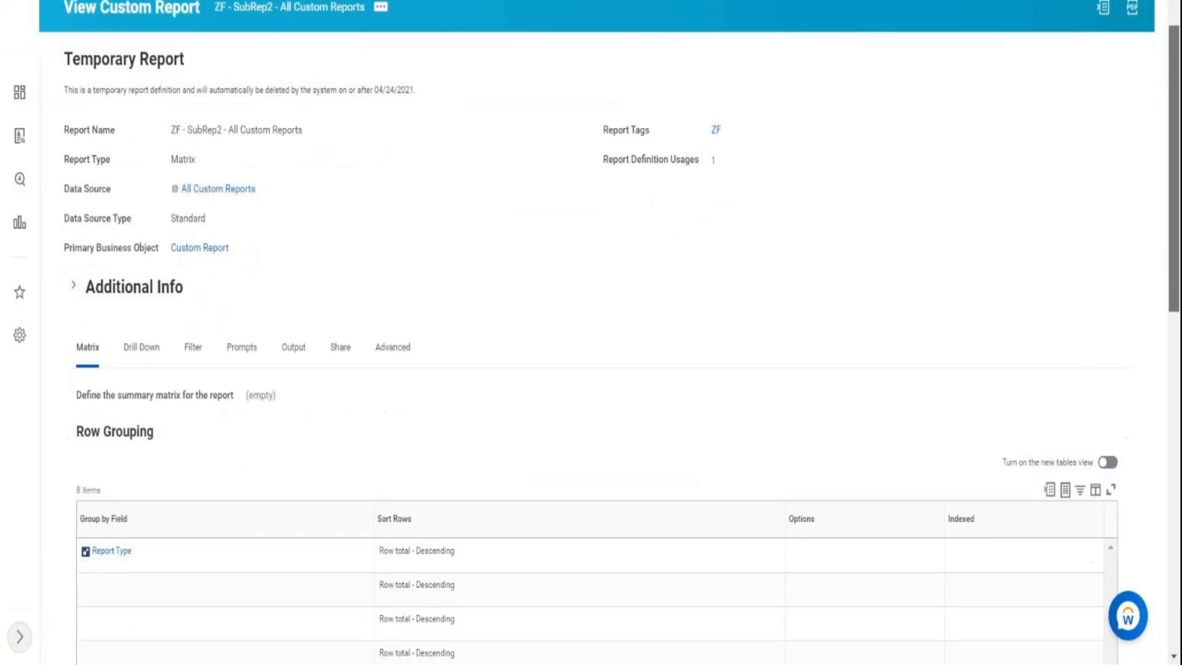
scroll(591, 369, down, 2)
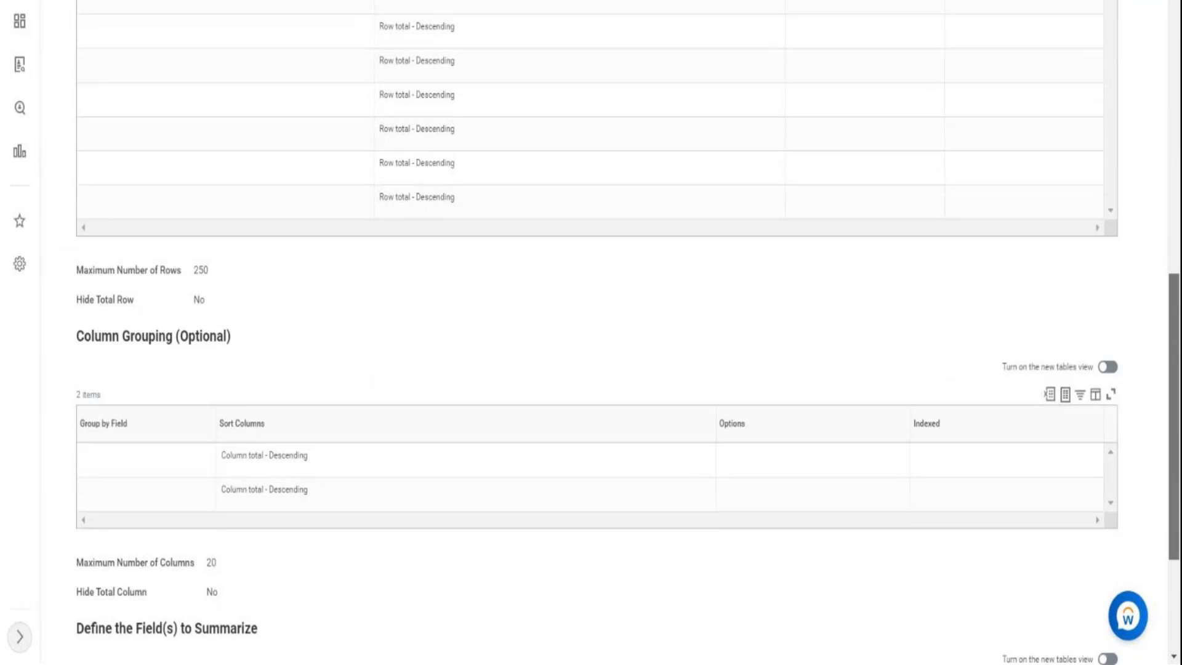
scroll(347, 578, down, 3)
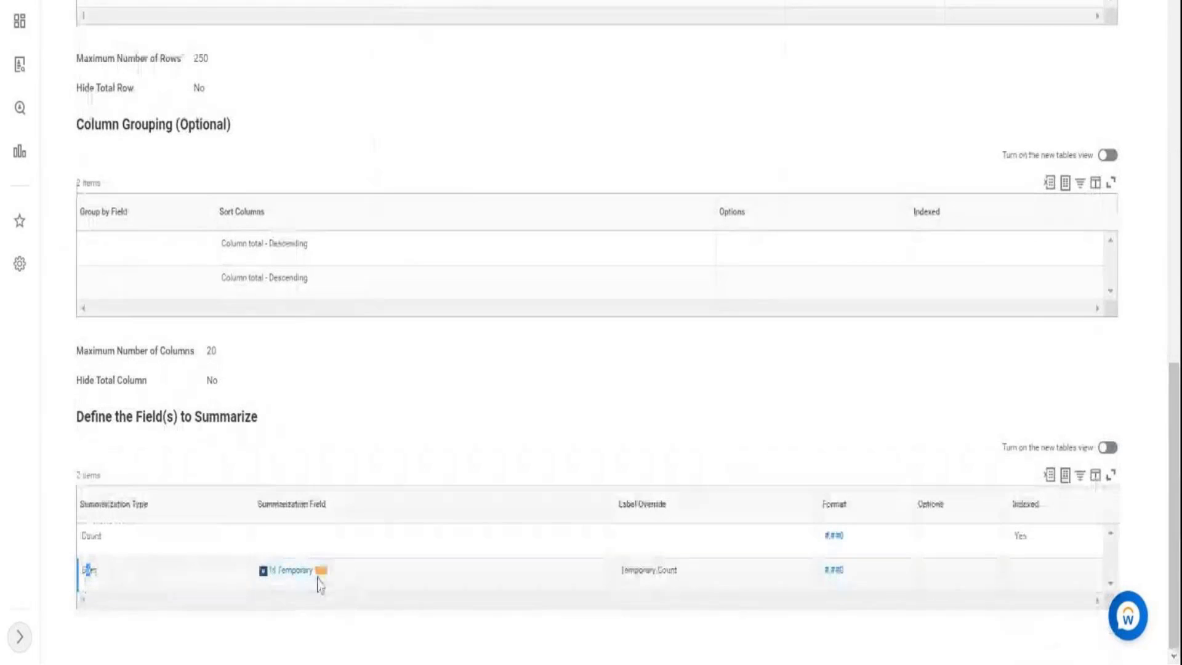
View the details of the Is Temporary calculated field used in the Sum summarization, and close them.
click(320, 571)
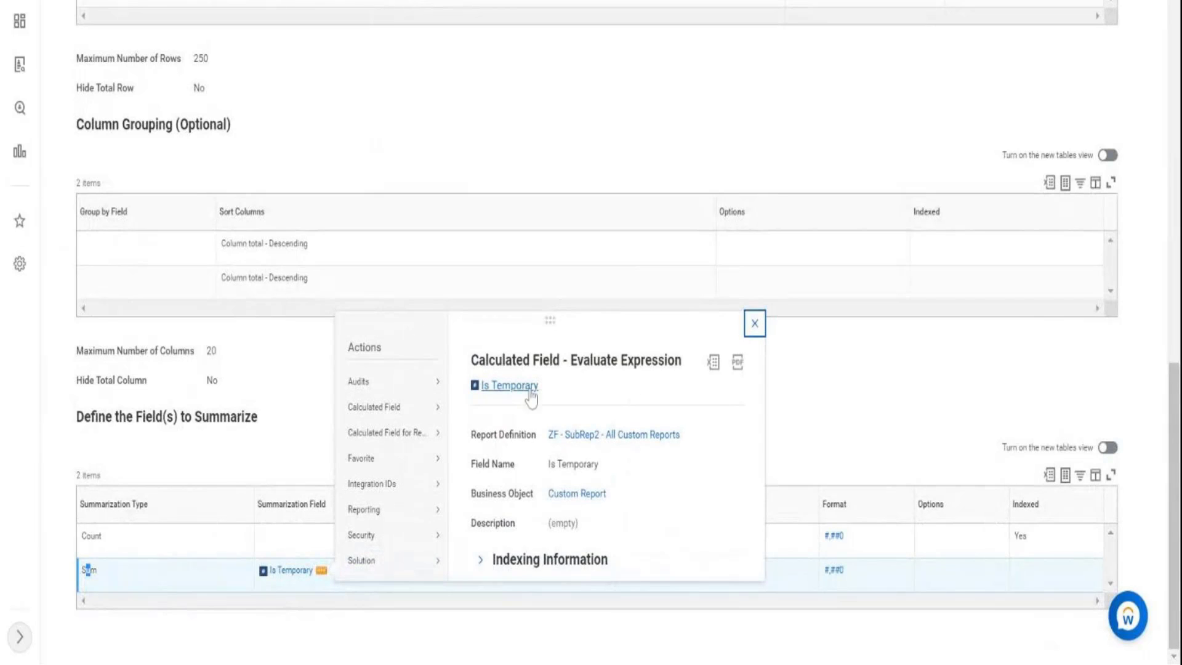
drag(545, 396, 499, 398)
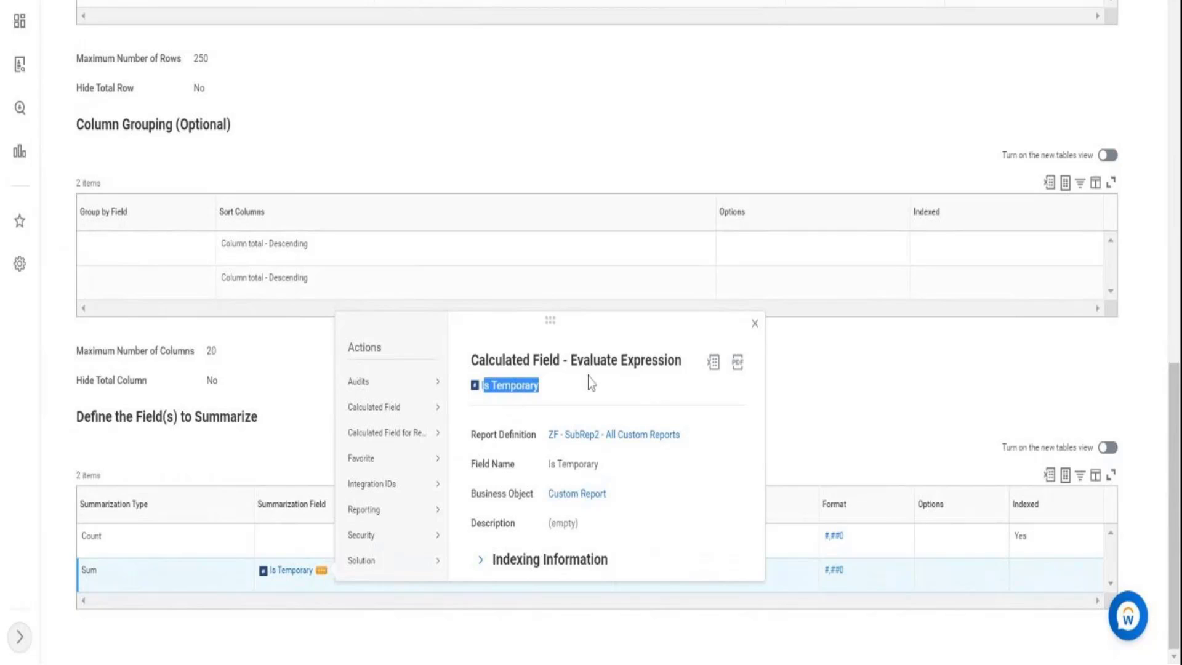
drag(576, 361, 640, 360)
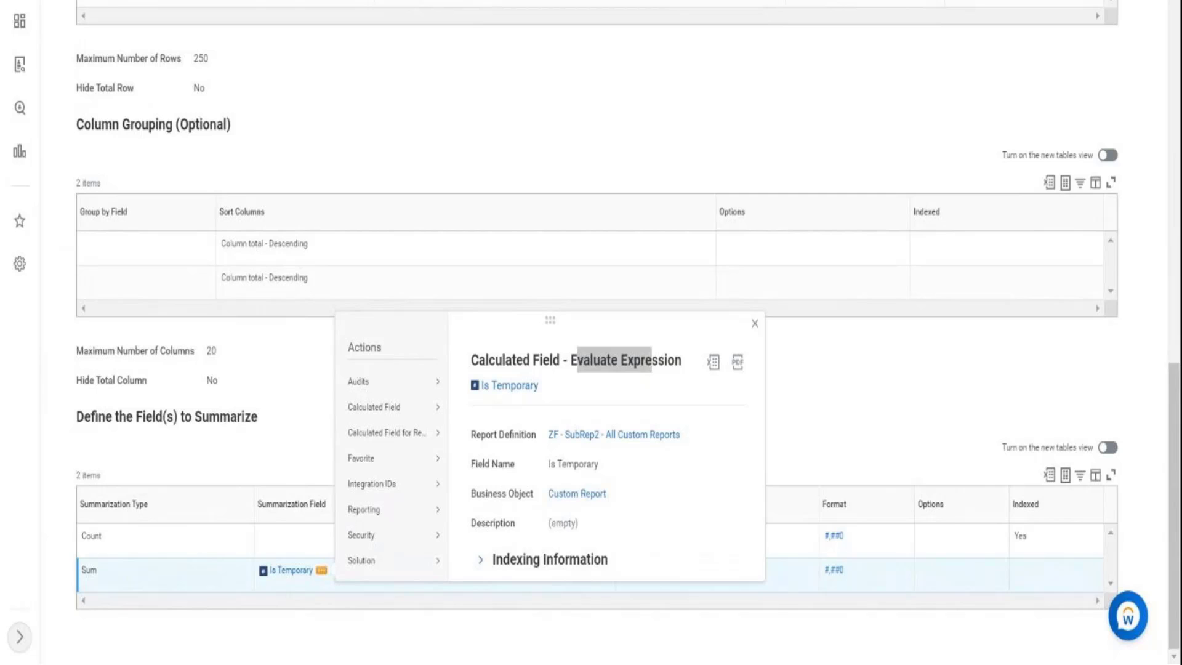
click(636, 116)
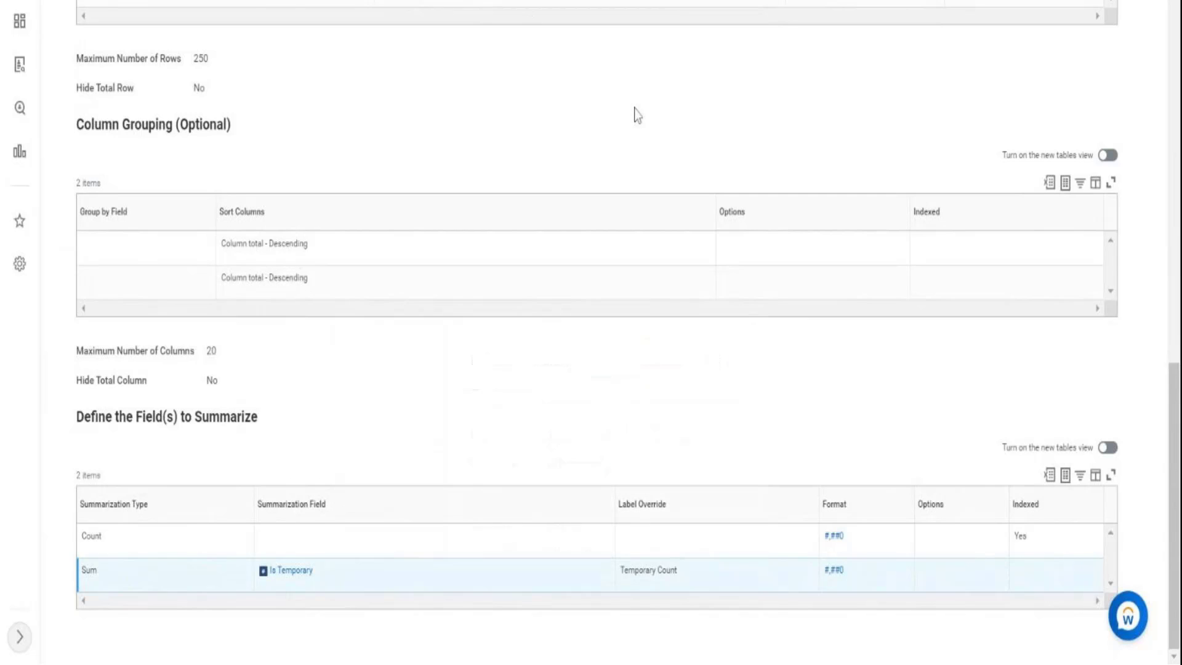
Examine the report's row grouping and the Sum of Is Temporary among its fields to summarize.
scroll(636, 115, up, 7)
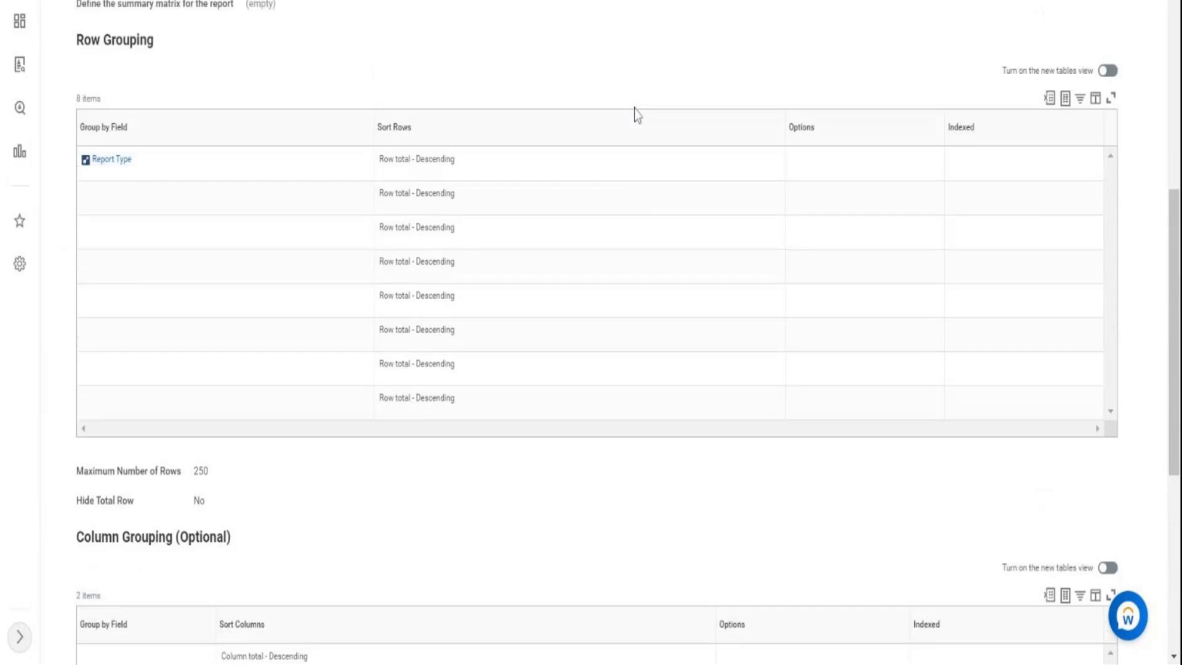
scroll(637, 115, up, 5)
scroll(636, 115, up, 3)
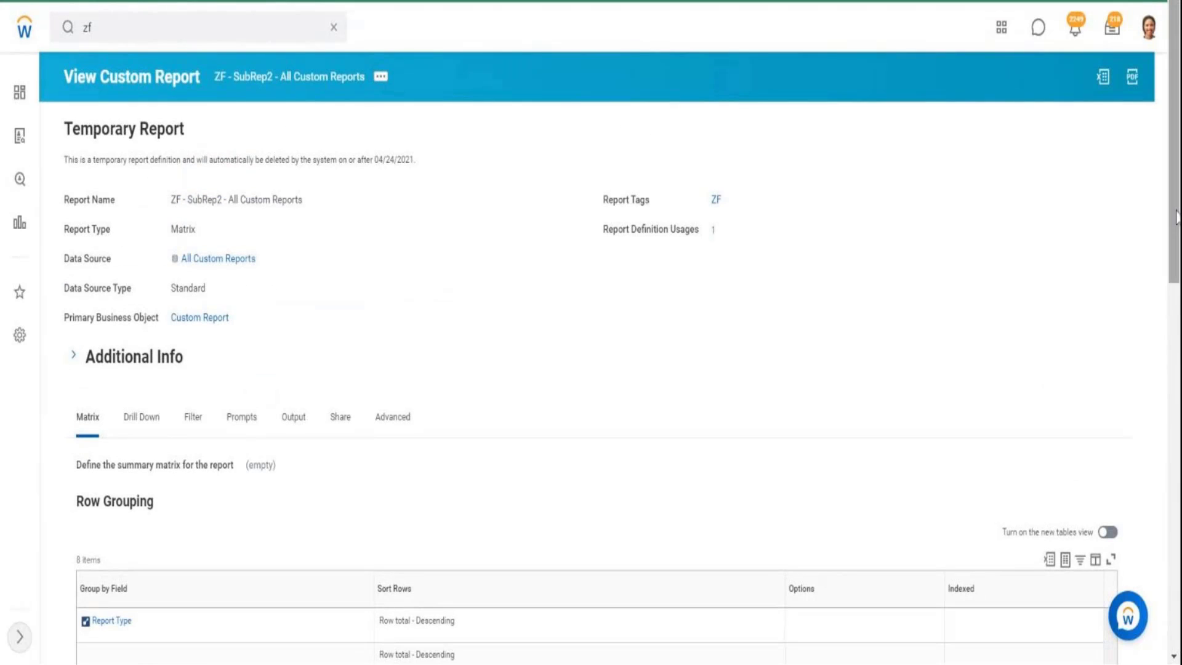
scroll(634, 113, down, 7)
scroll(285, 606, down, 7)
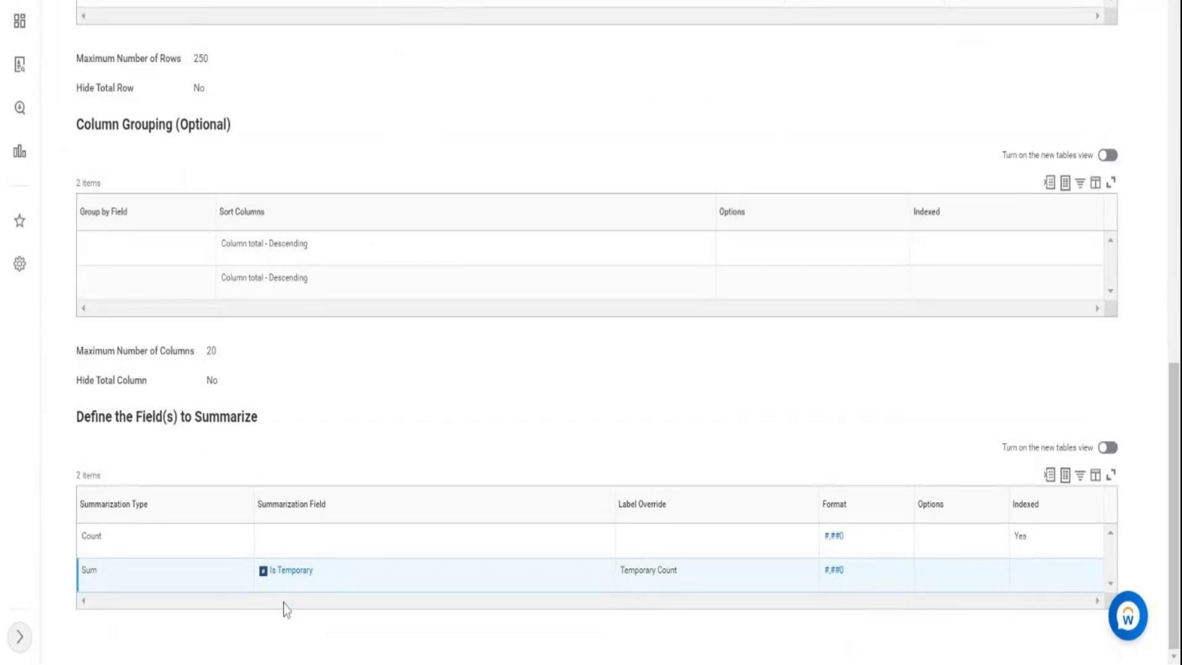
drag(91, 580, 381, 578)
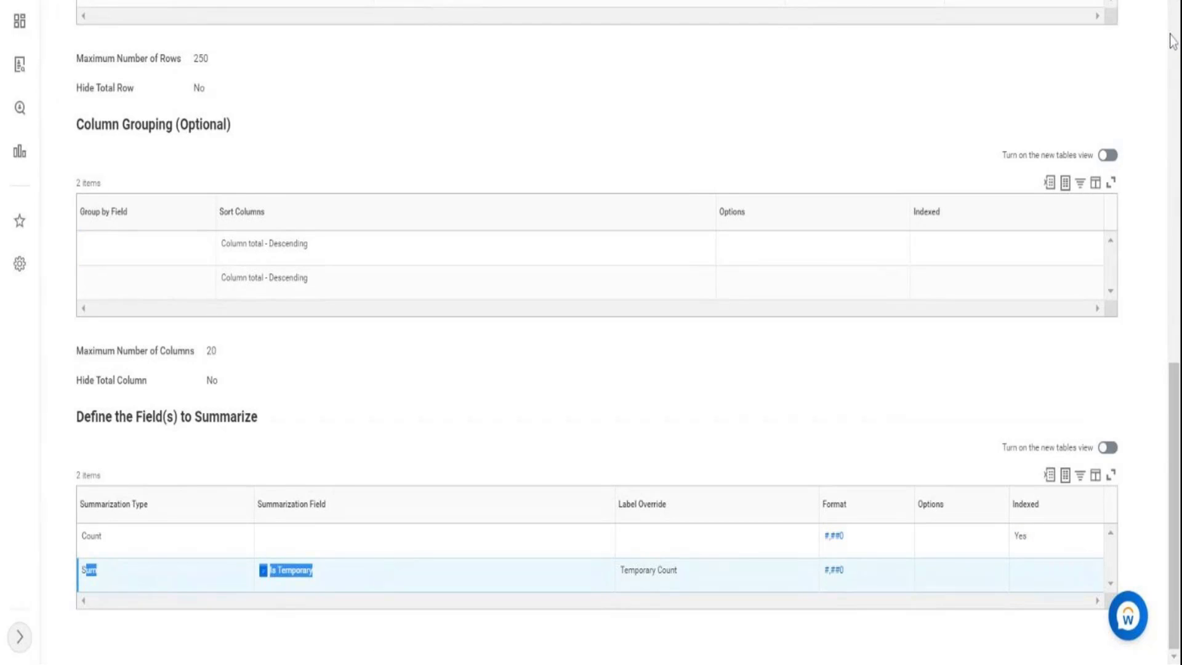
scroll(1172, 41, up, 1)
scroll(1172, 41, up, 10)
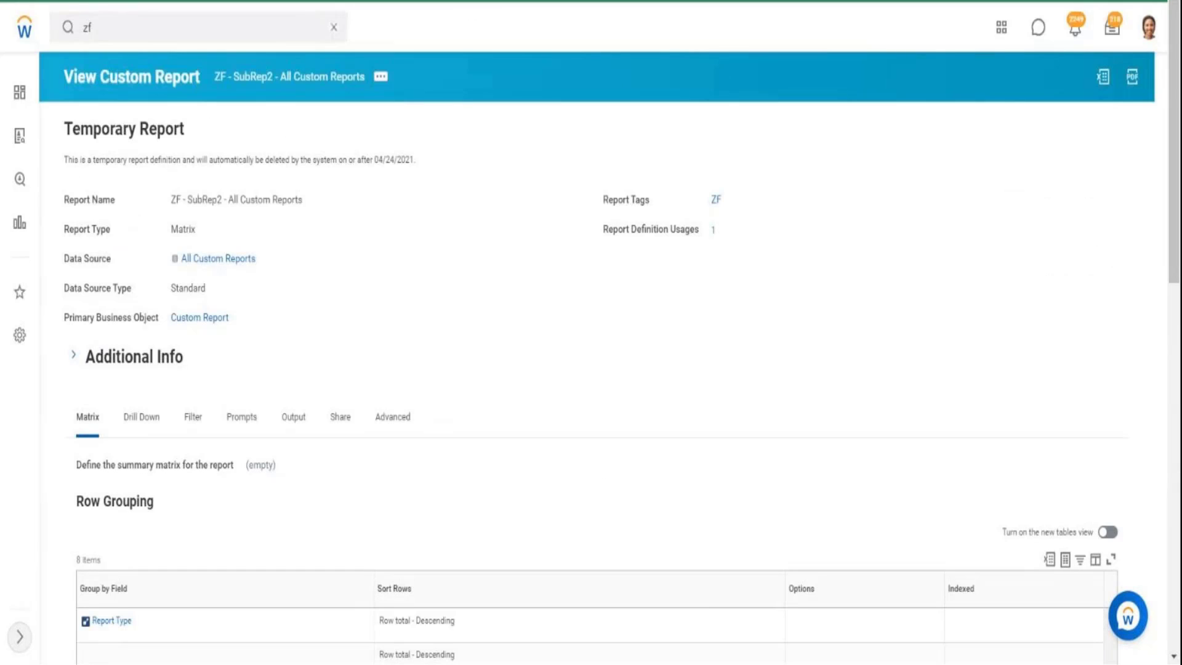
Search for "create custom report" and open the Create Custom Report task.
click(332, 33)
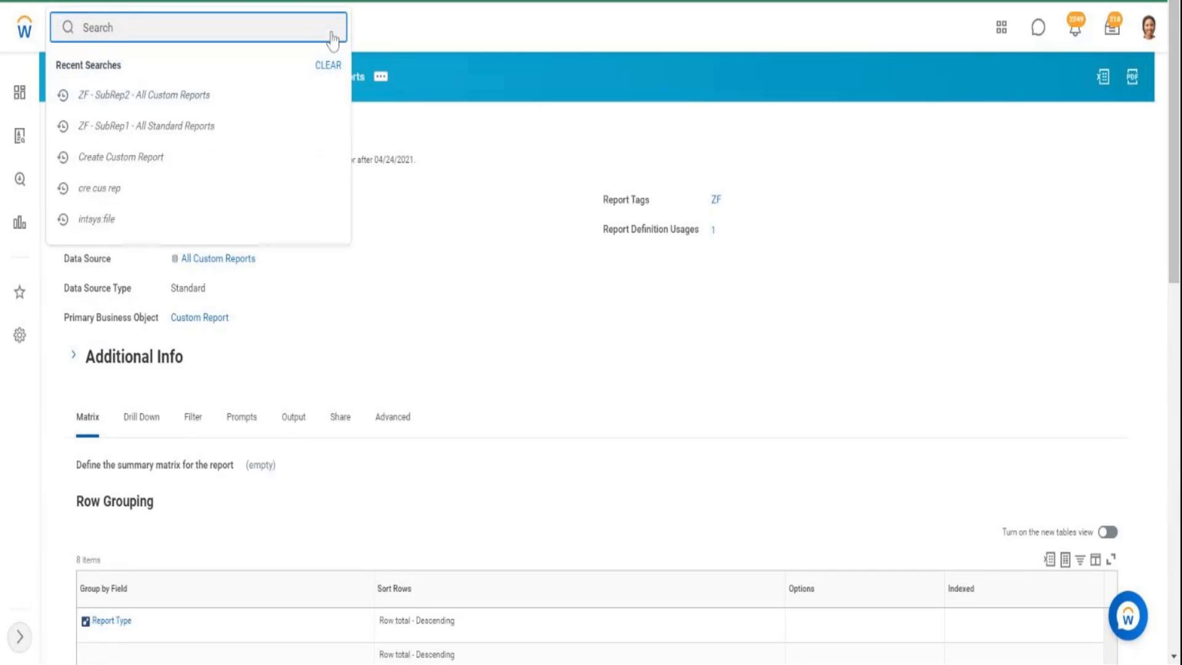
text(create custom report)
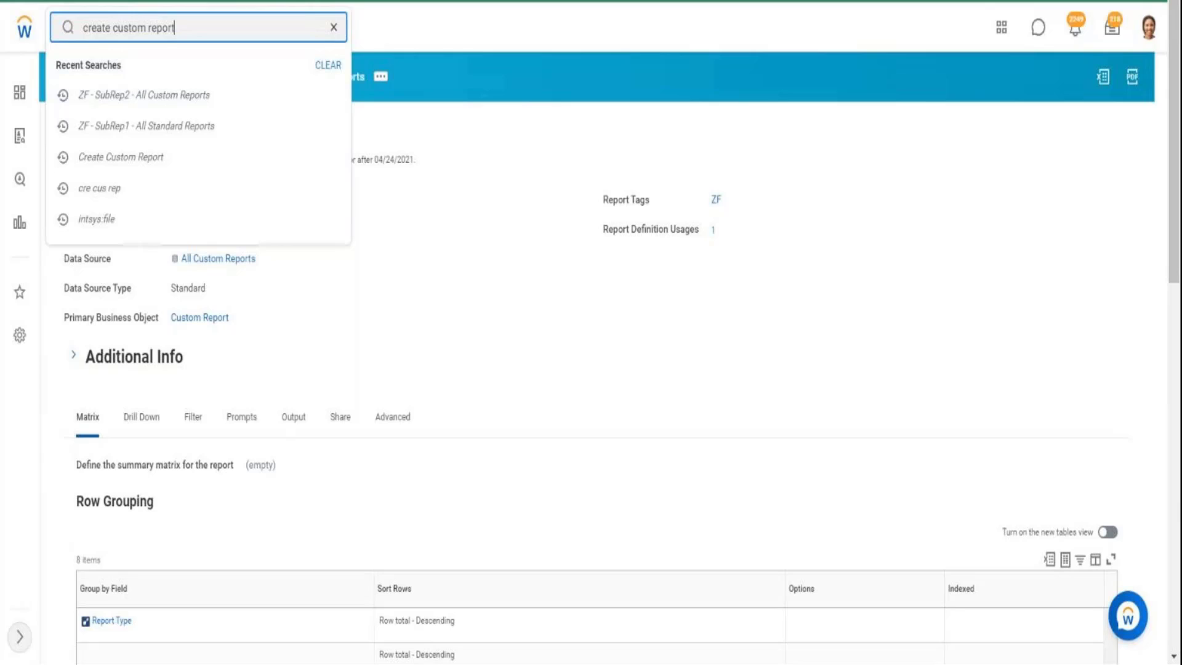
click(174, 90)
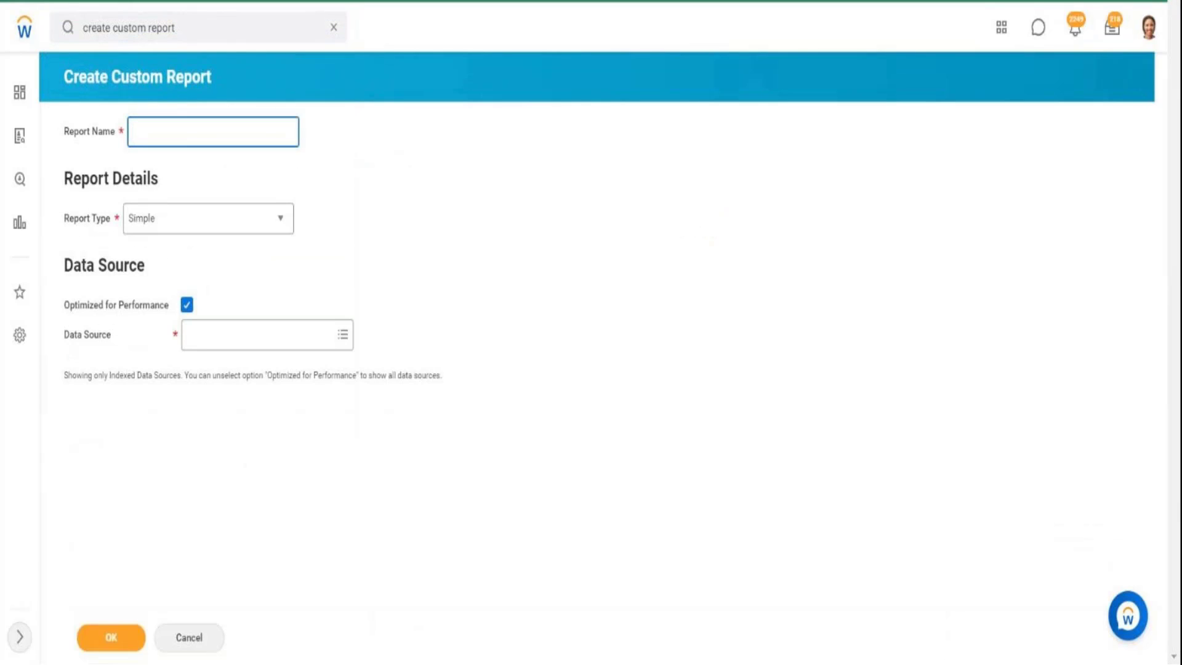
Name the report "ZF - View All Reports in Tenant", set its type to Composite, and add a business object row.
text(ZF - View All Reports in Tennant)
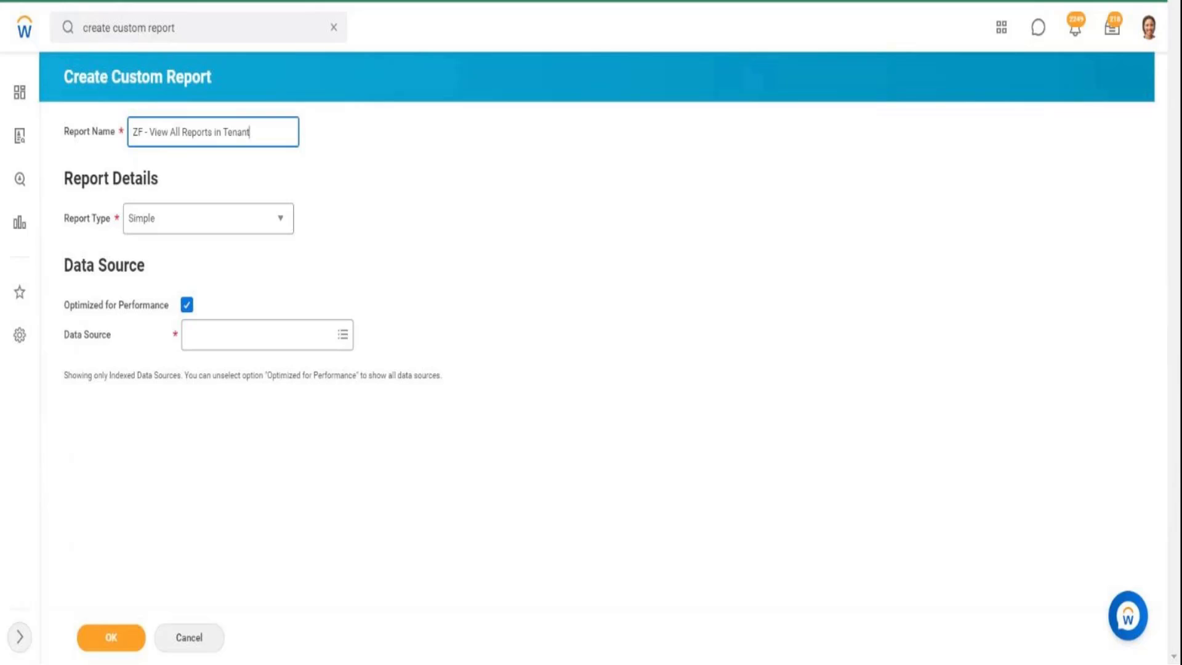
click(273, 227)
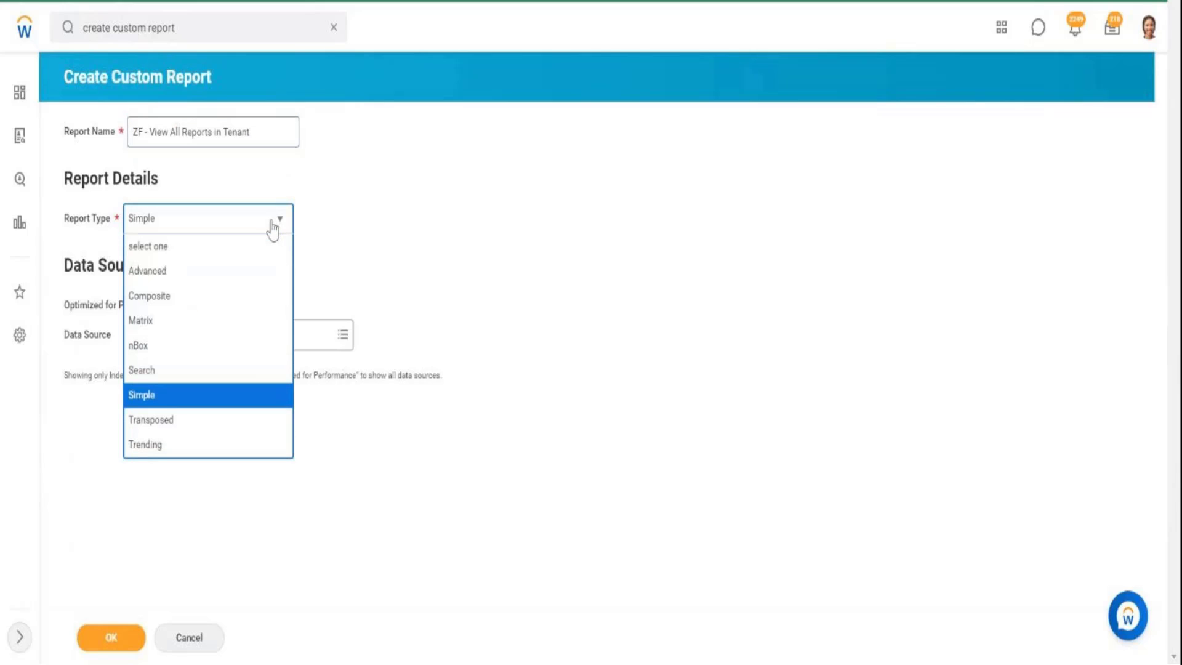
click(177, 301)
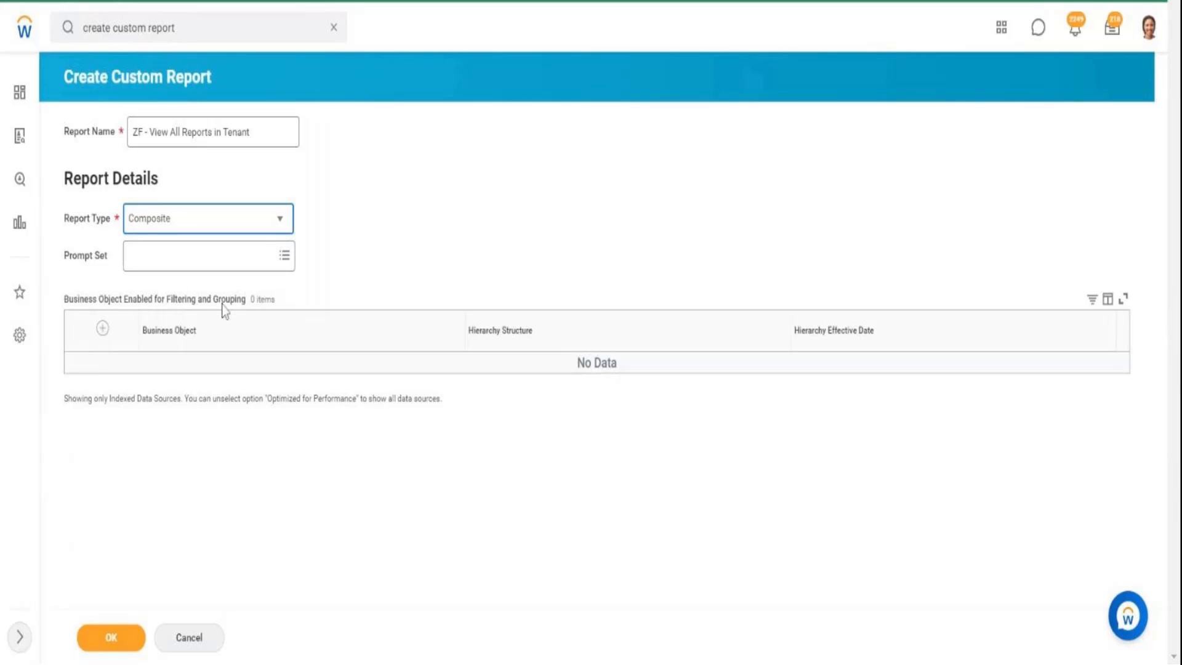
click(103, 330)
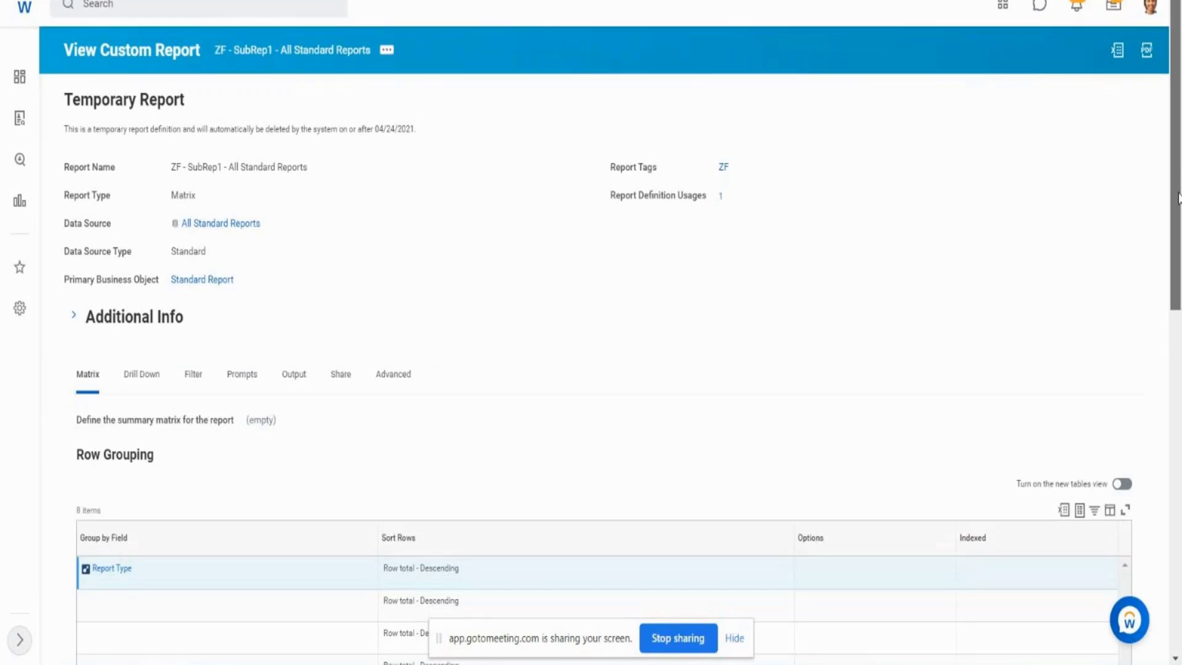
Check the primary business object and row grouping in the definitions of the All Standard Reports and All Custom Reports subreports.
scroll(1178, 206, down, 1)
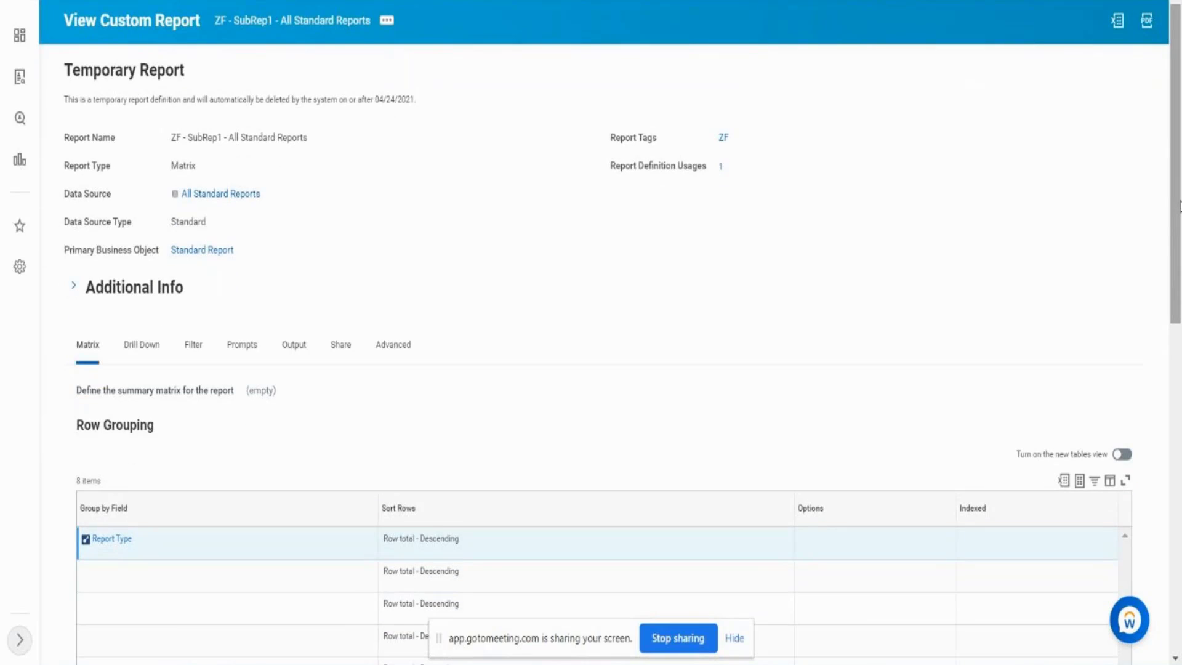
drag(1178, 206, 1179, 260)
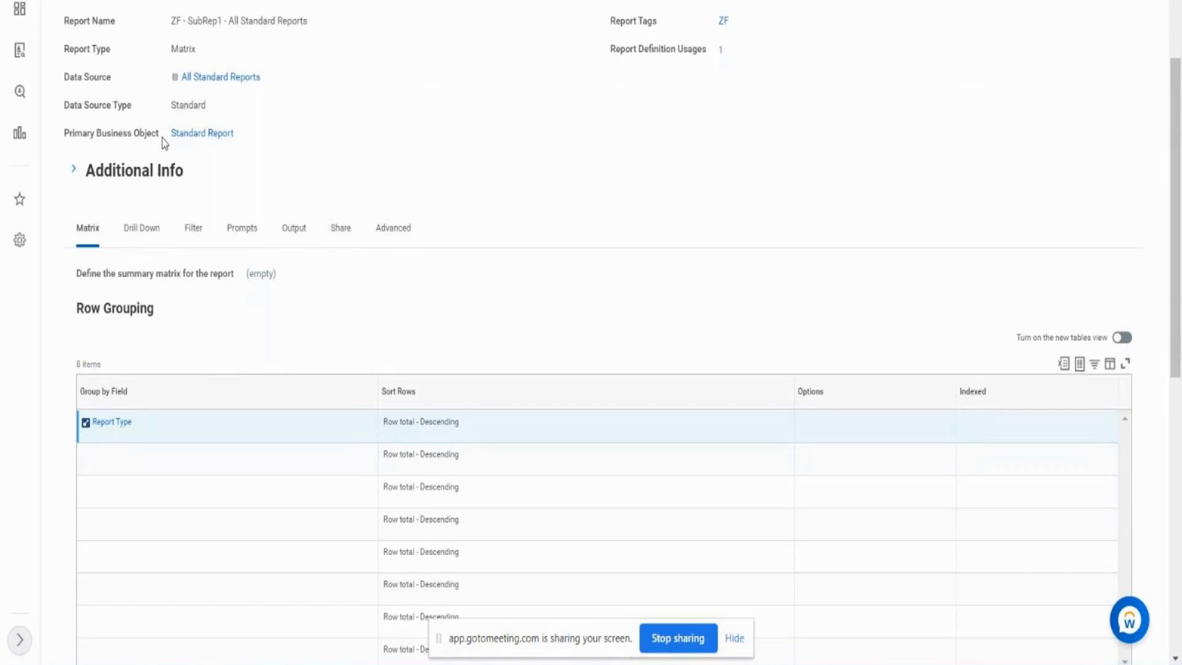
drag(172, 133, 211, 133)
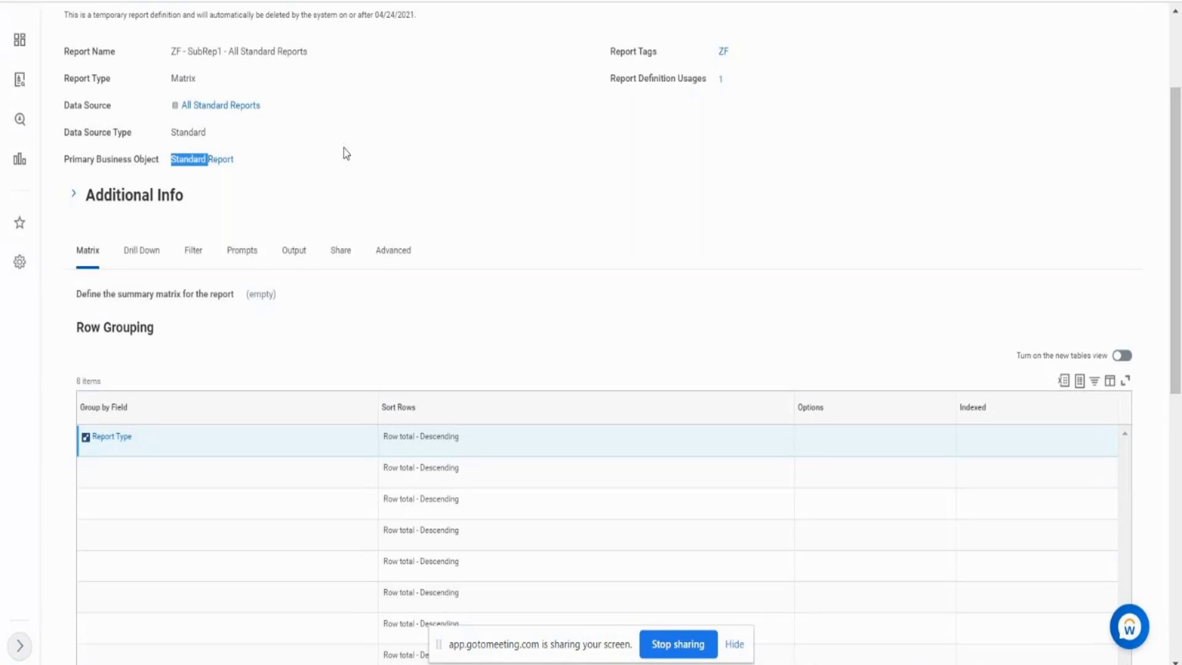
click(258, 162)
drag(257, 161, 173, 170)
scroll(603, 332, down, 3)
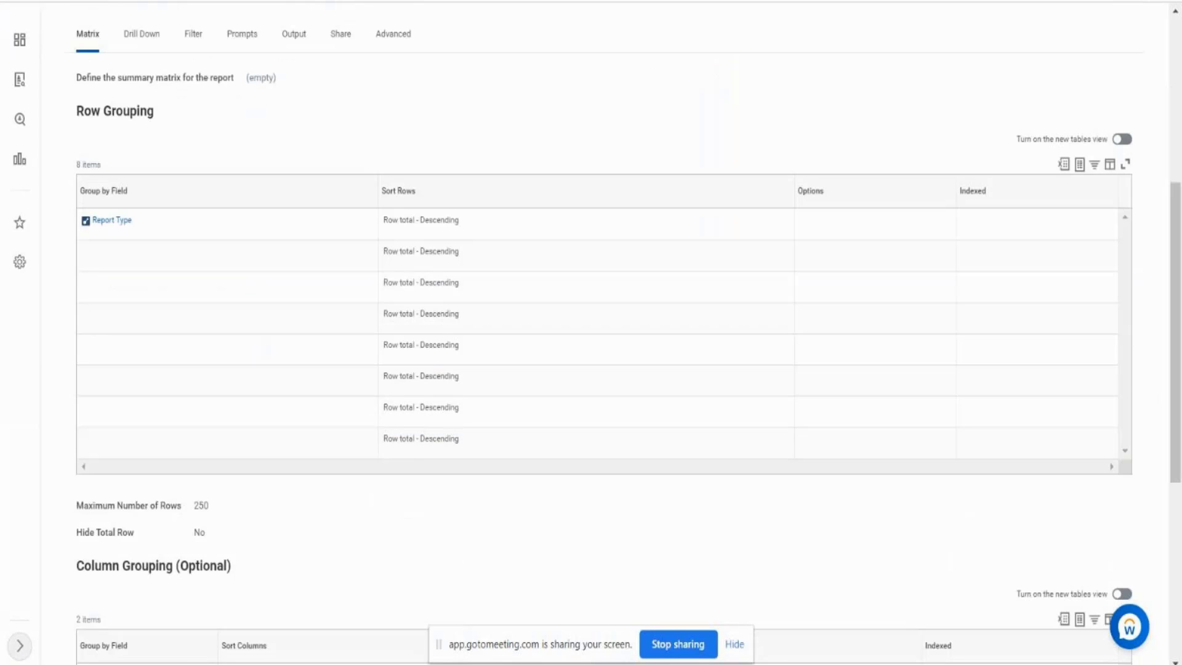
scroll(537, 87, up, 1)
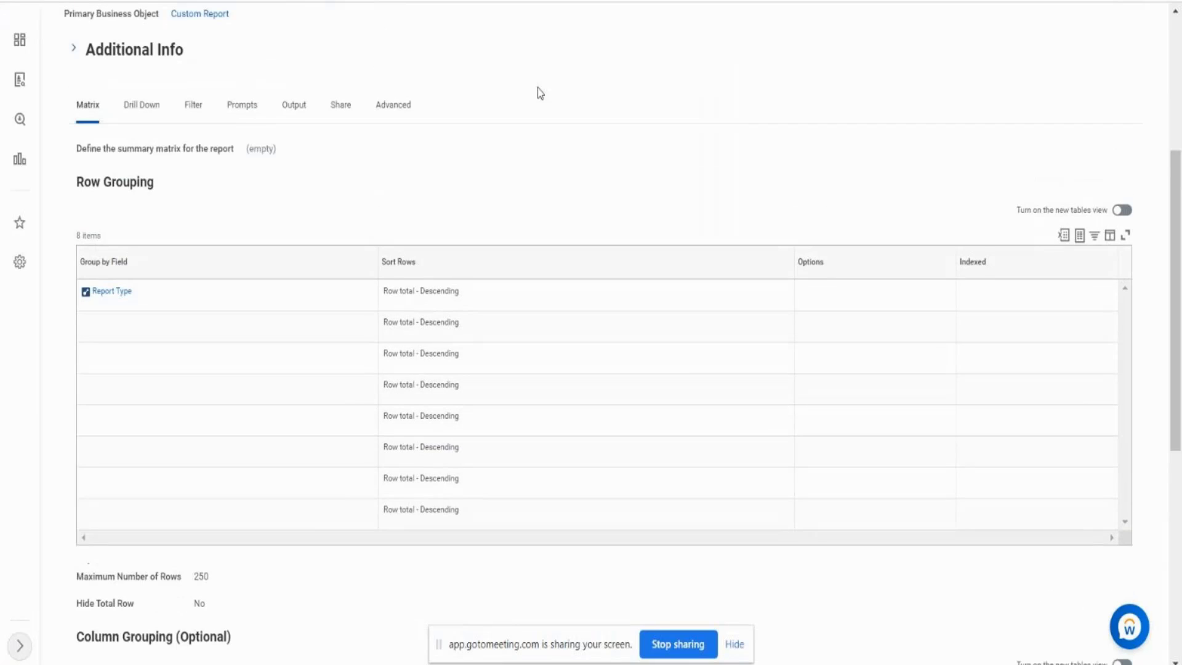
Compare the Report Type grouping field and the primary business objects of the All Custom Reports and All Standard Reports subreports.
scroll(538, 88, up, 1)
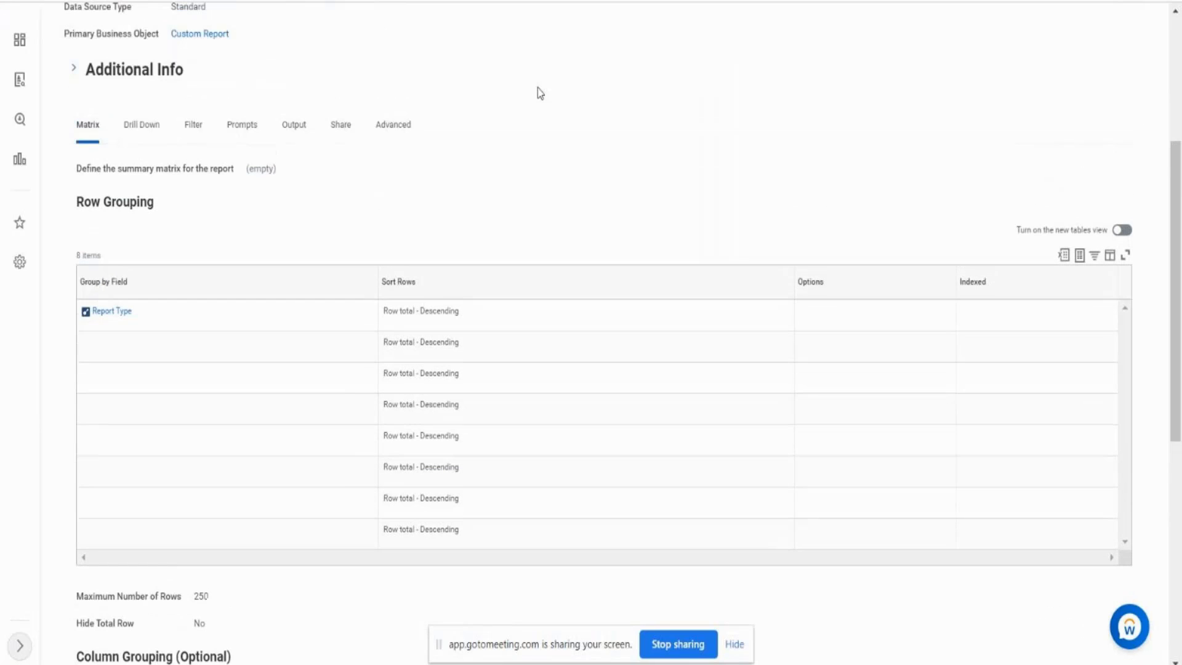
scroll(538, 87, up, 1)
drag(246, 120, 175, 129)
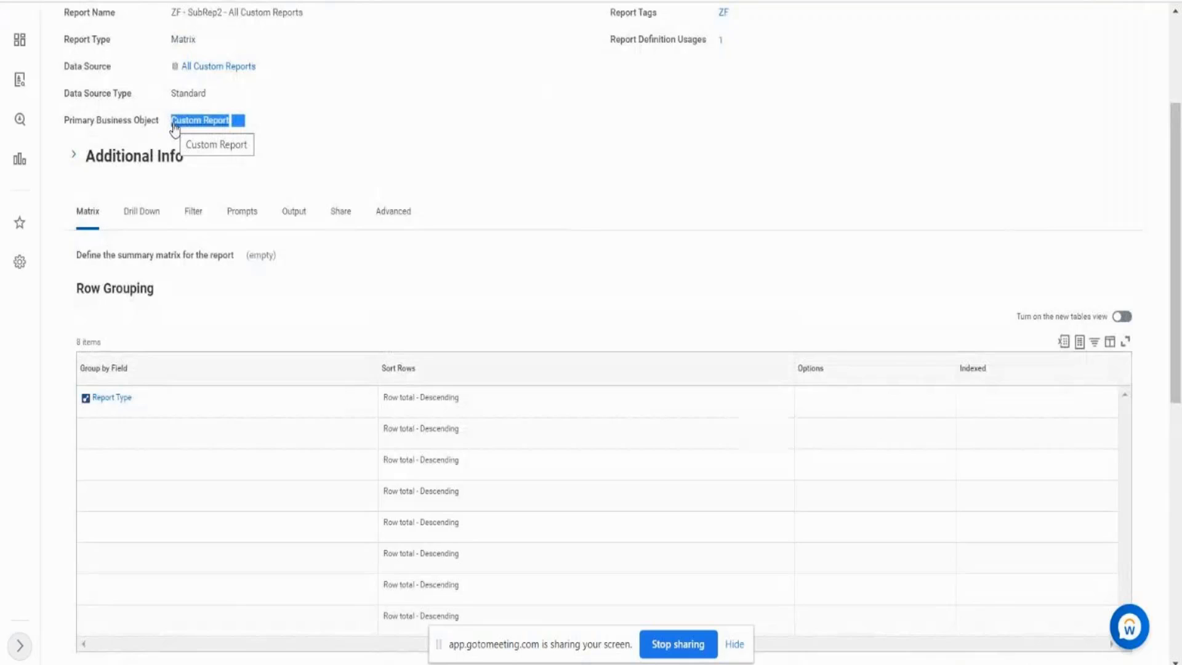
click(309, 148)
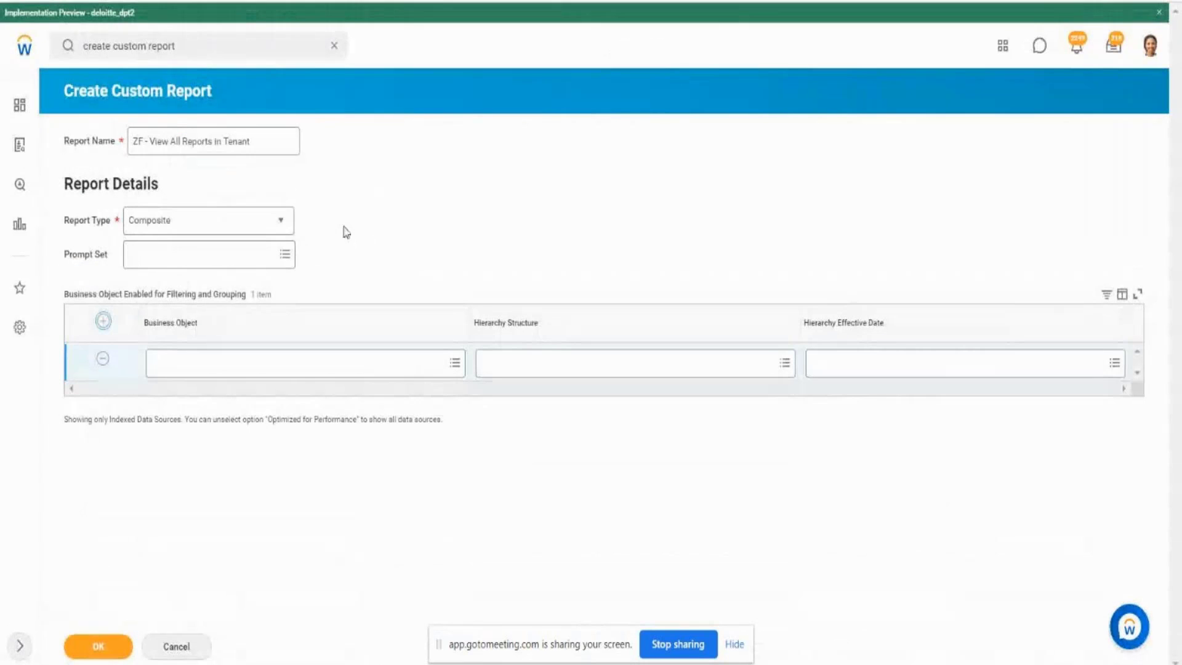
drag(79, 294, 119, 294)
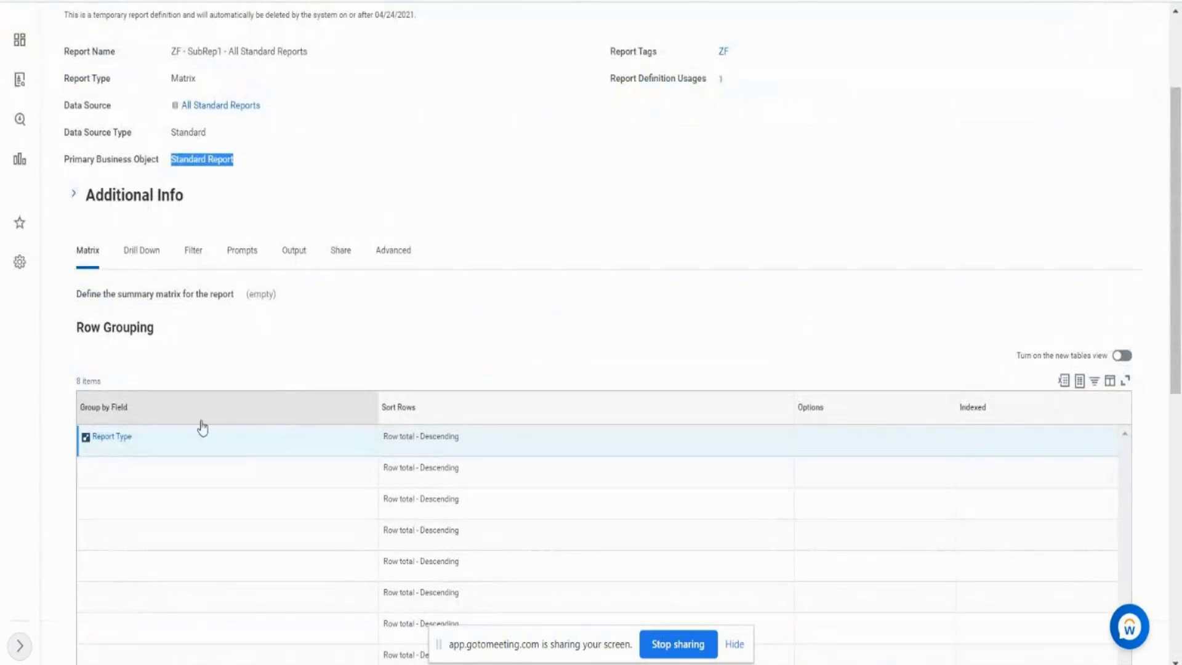
drag(157, 446, 95, 448)
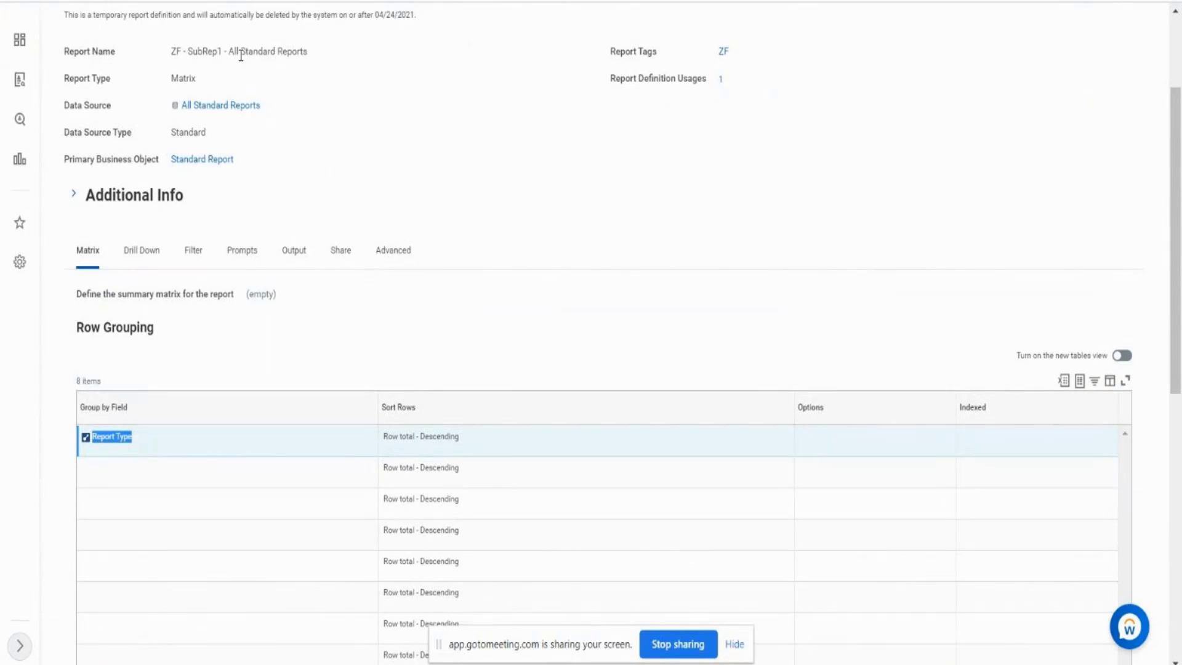
drag(240, 54, 296, 54)
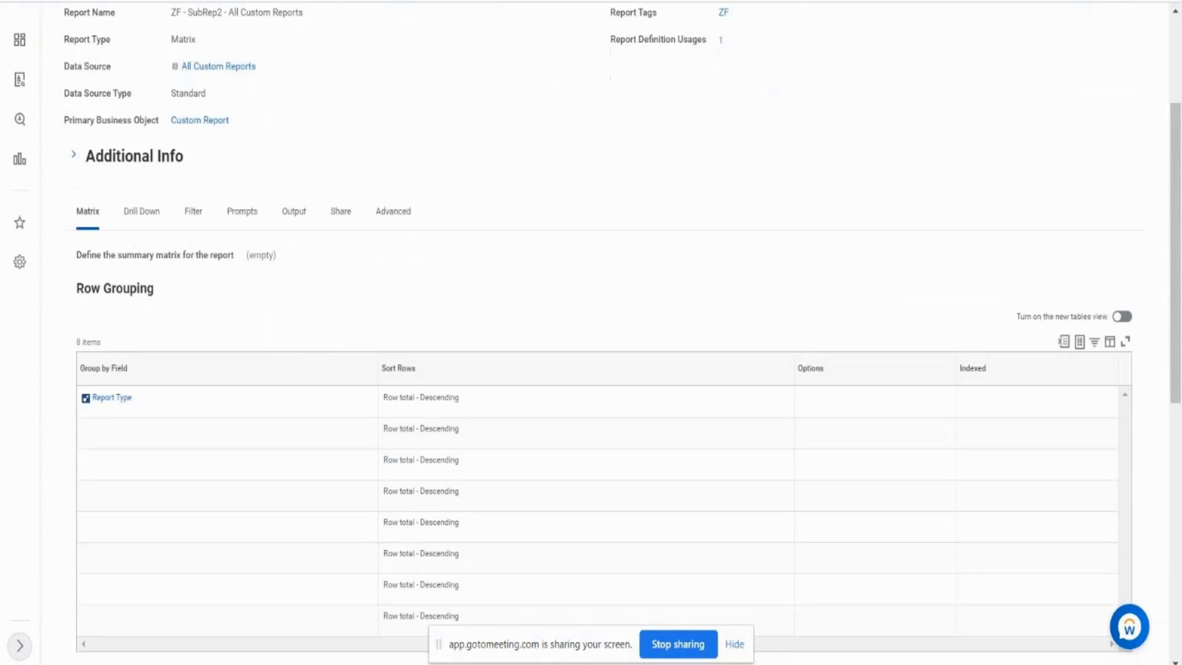
click(160, 402)
drag(160, 402, 86, 413)
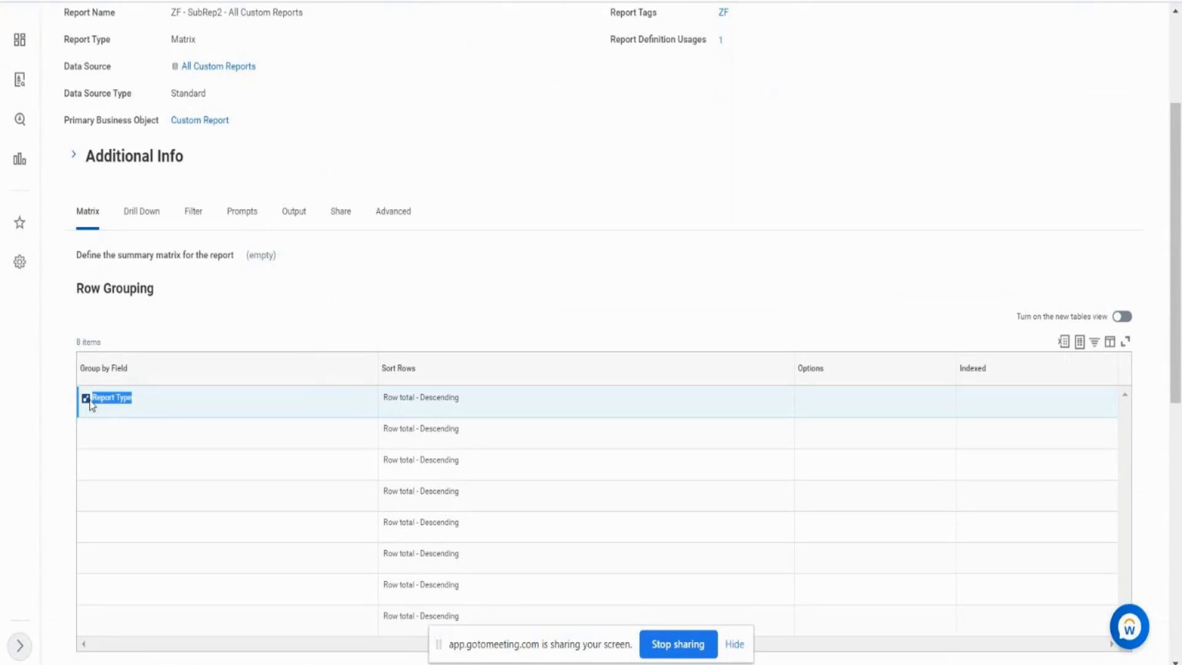
drag(272, 121, 192, 128)
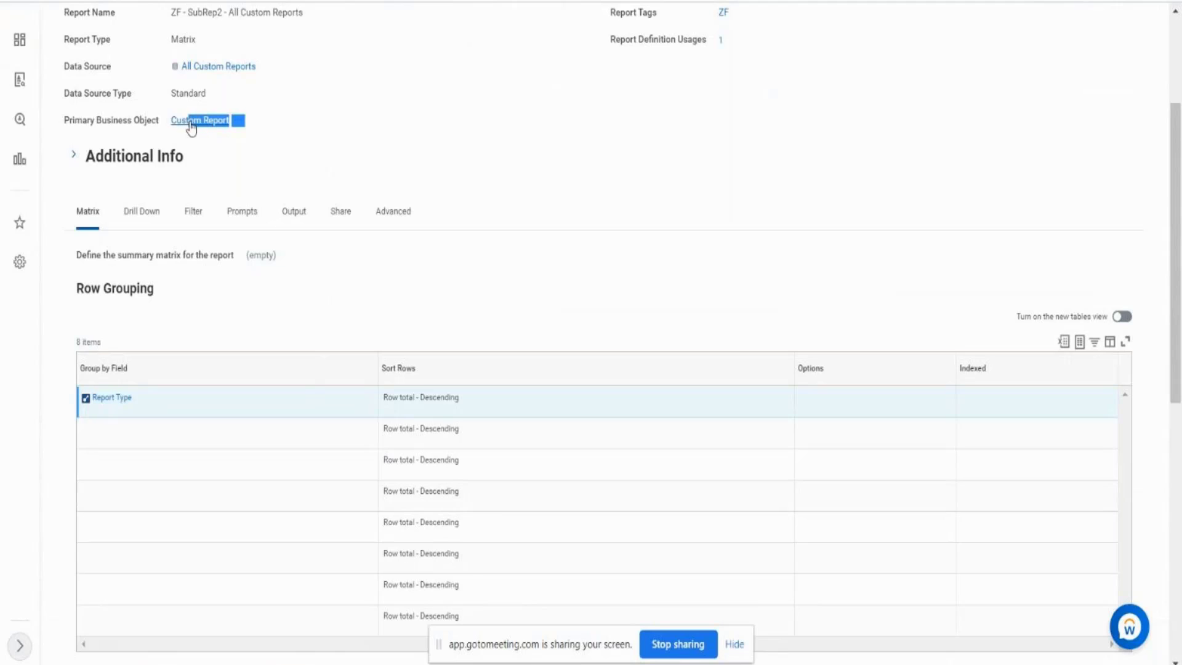
click(141, 399)
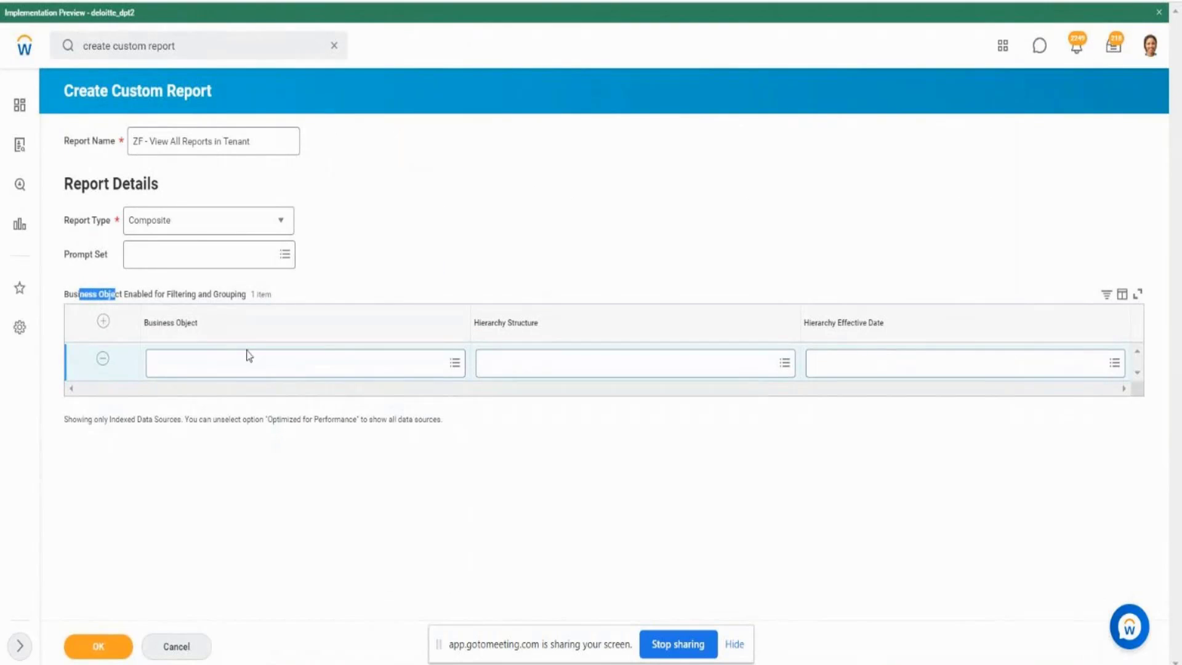
Search the business objects for "report type" and enable Report Type for filtering and grouping in the composite report.
click(238, 360)
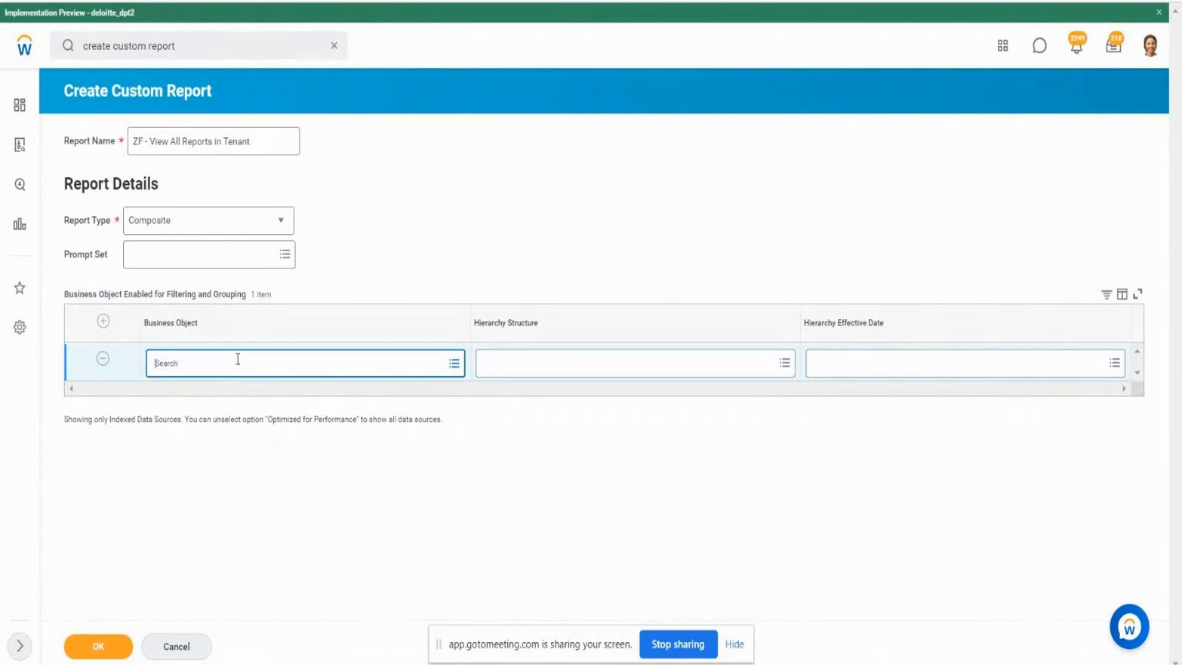
text(report type)
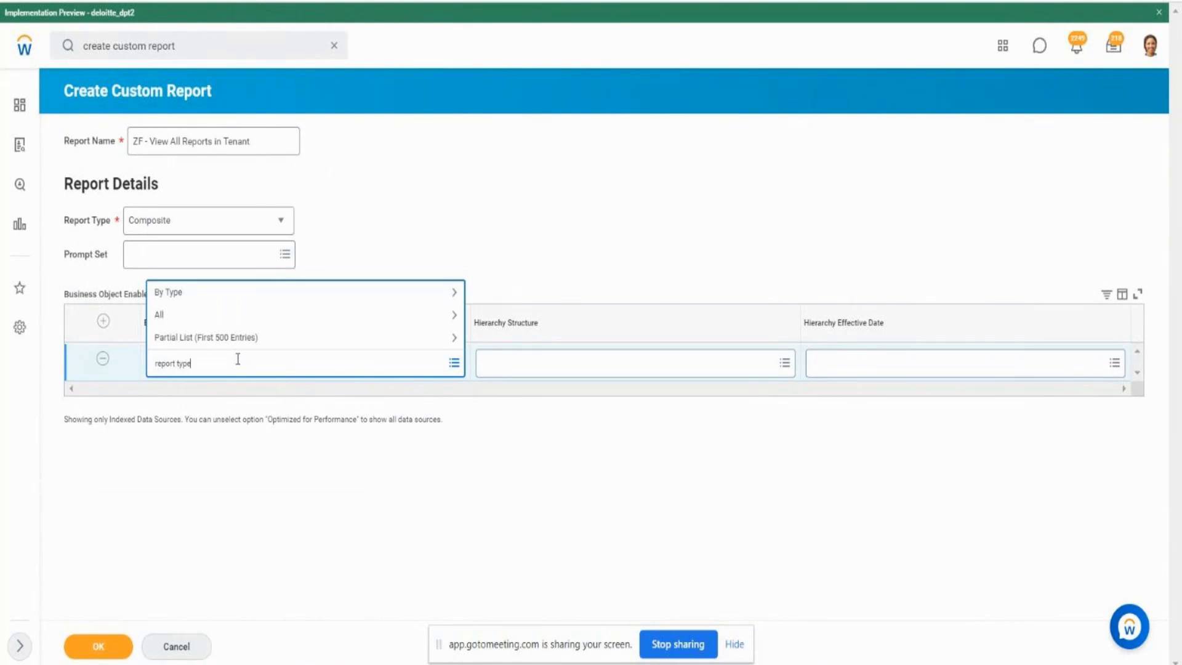
key(Return)
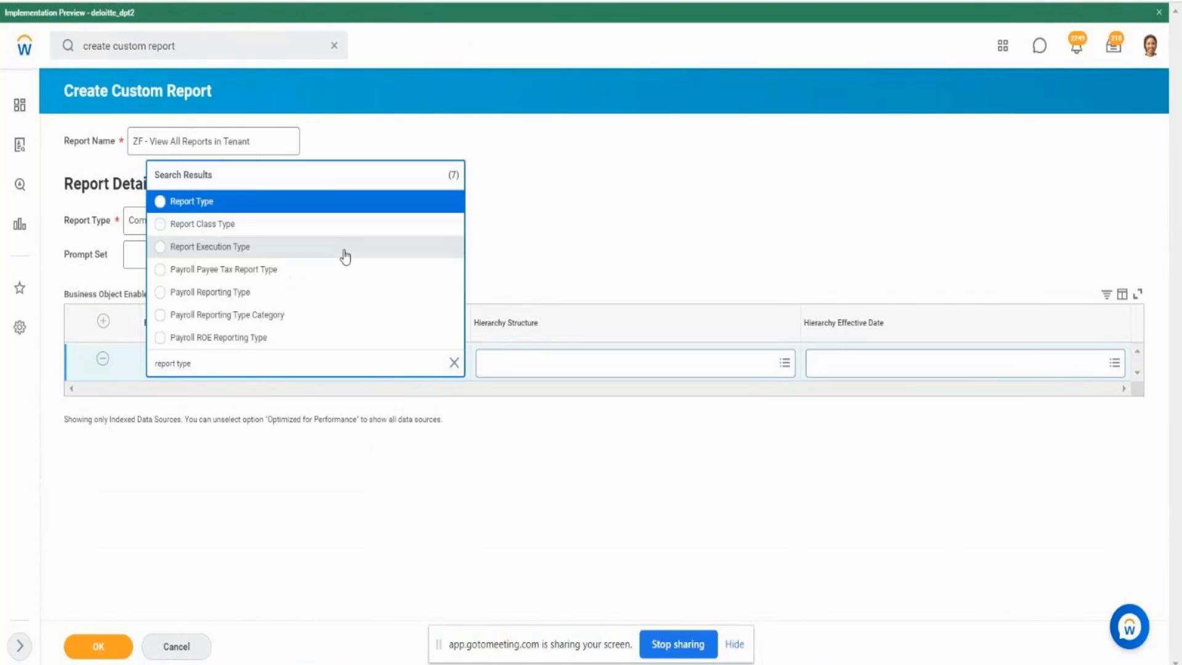
click(206, 202)
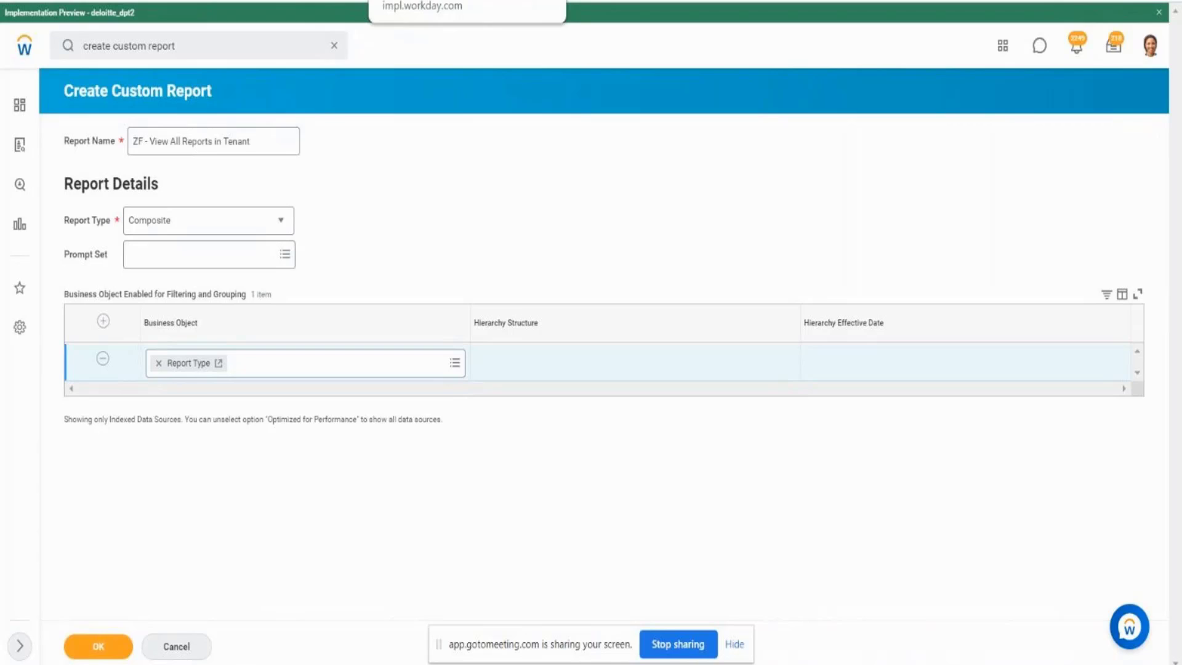
click(103, 324)
click(198, 362)
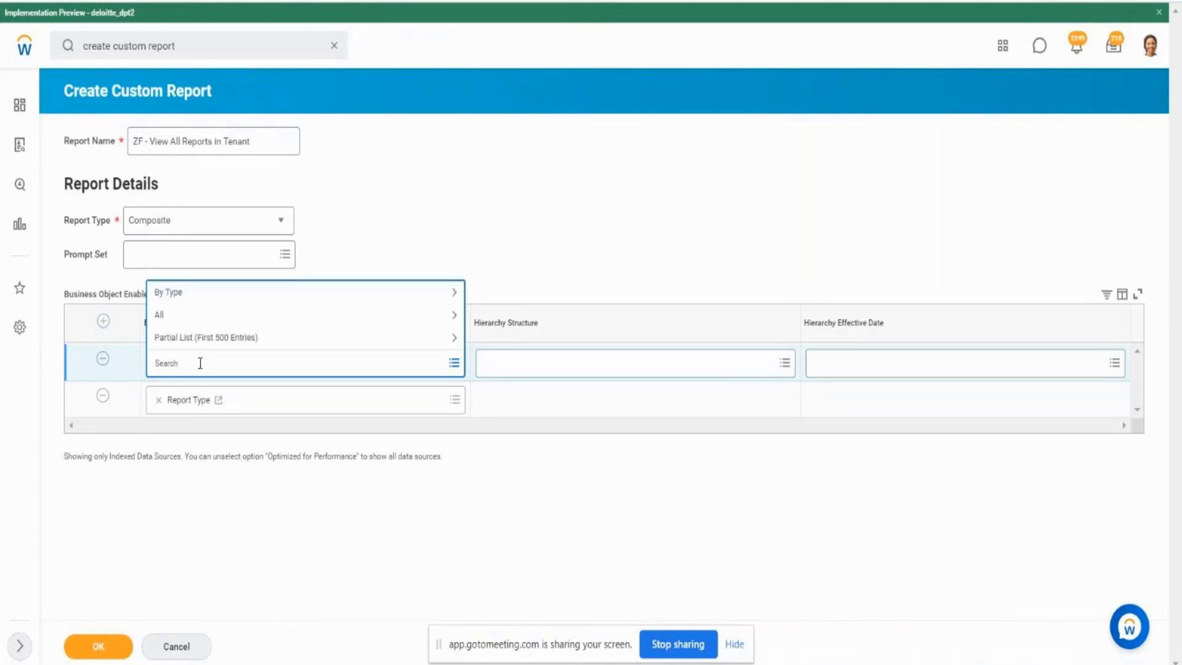
text(company)
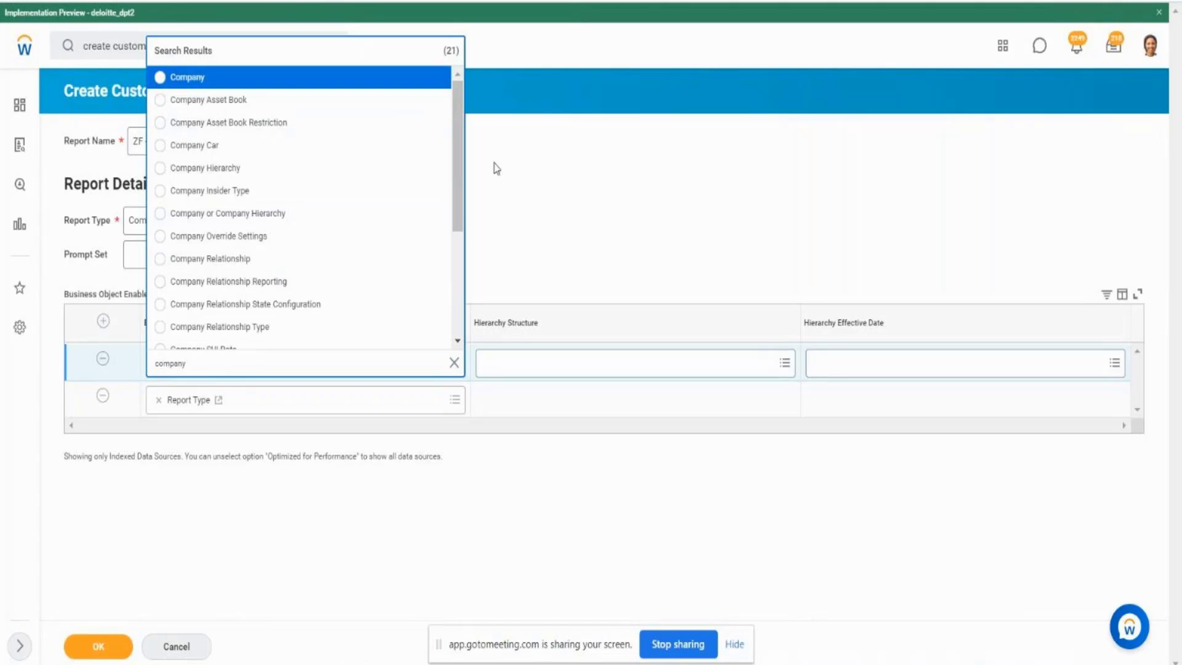
click(654, 172)
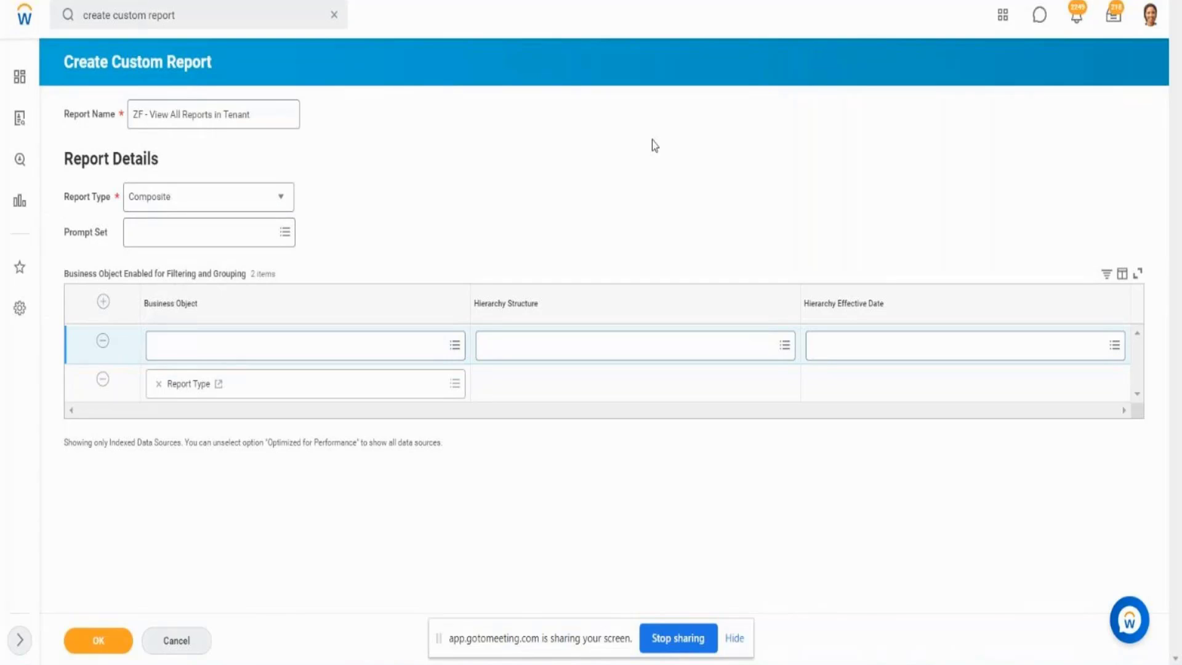
click(103, 342)
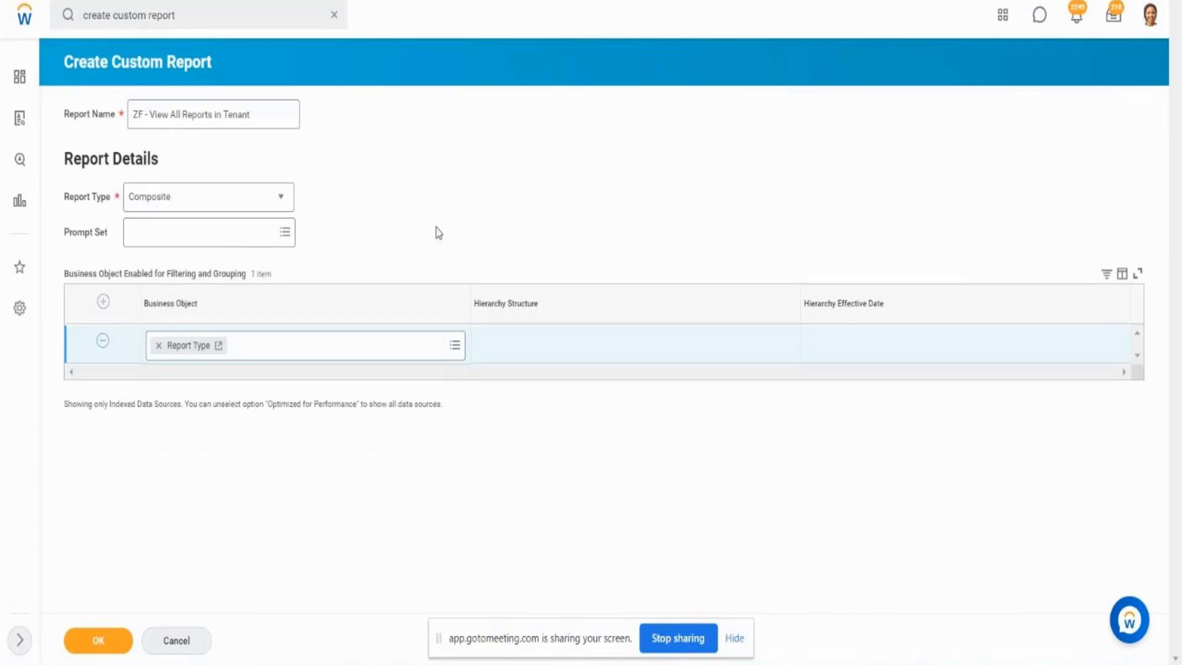
Create the composite report with Report Type as its only business object for filtering and grouping.
drag(61, 279, 120, 275)
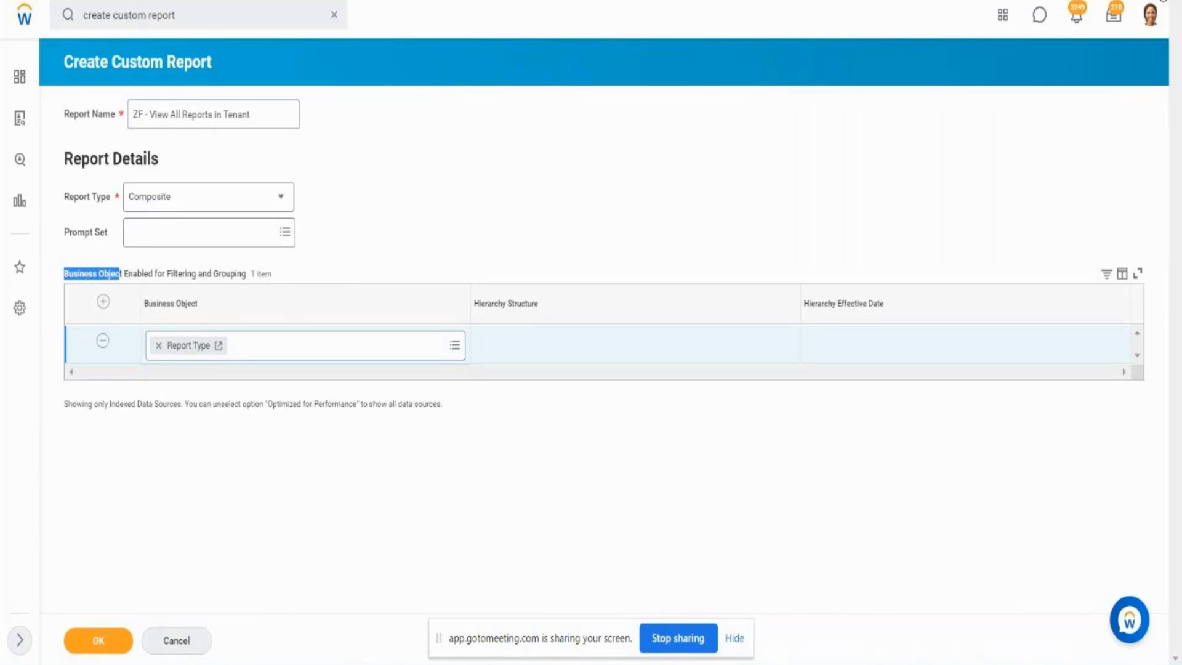
click(1163, 0)
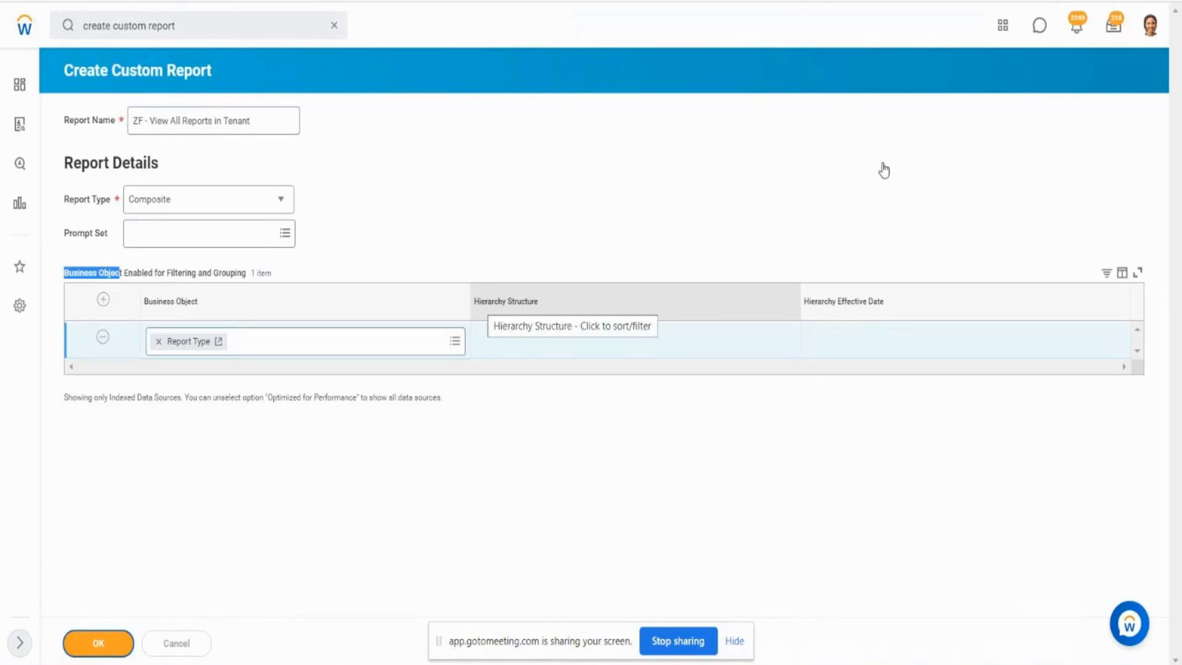
click(95, 644)
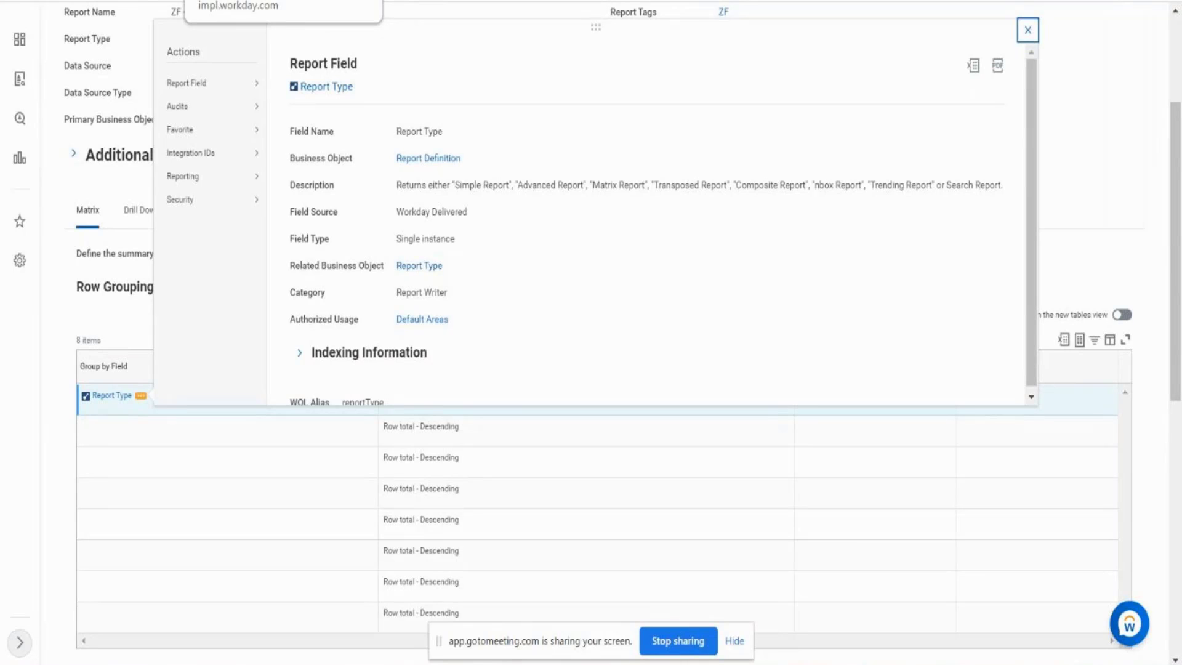
Review the composite report's general and prompt settings and its grid, and recheck the row grouping field of the All Standard Reports subreport.
click(259, 1)
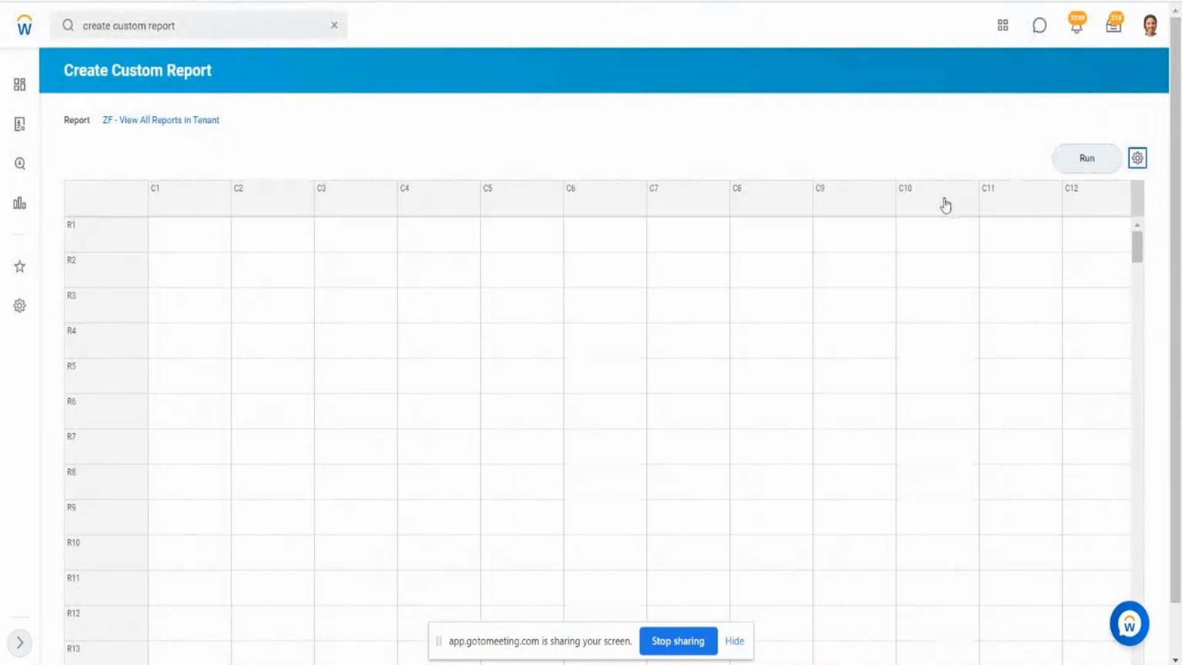
click(1140, 163)
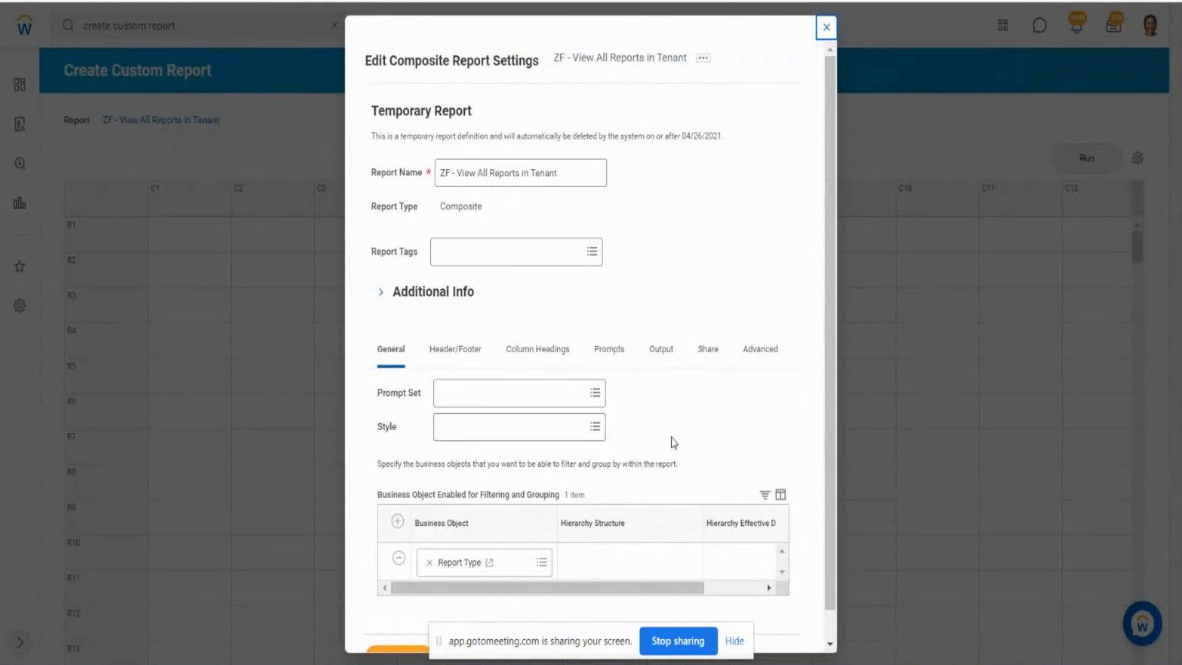
click(618, 358)
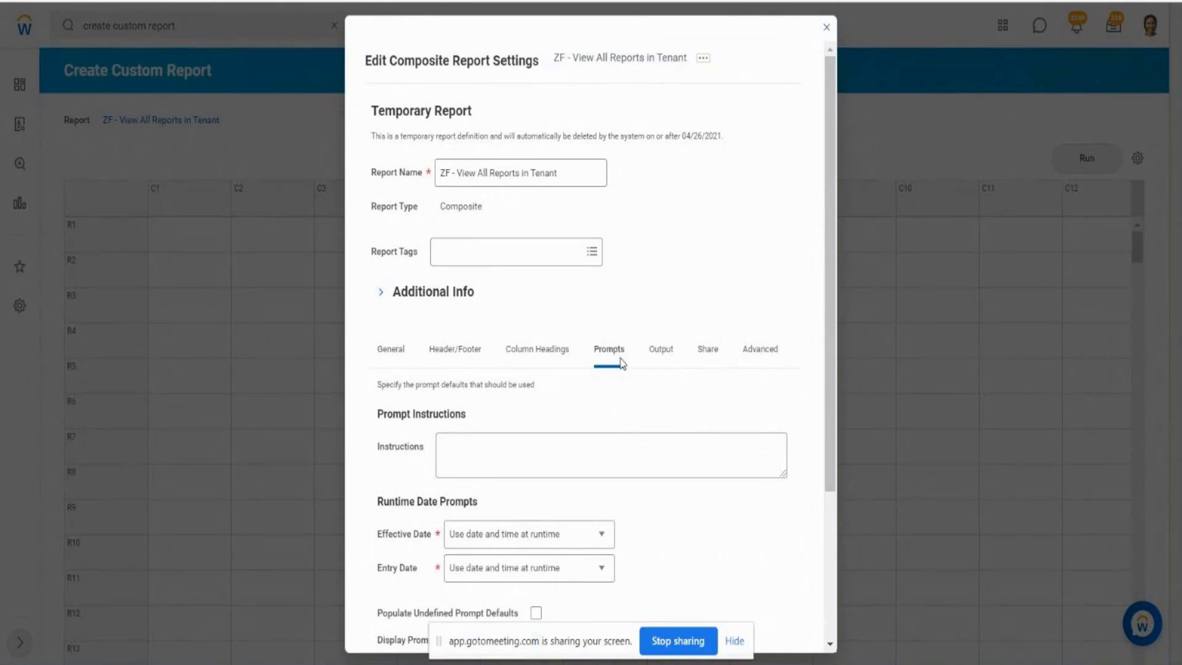
drag(824, 348, 874, 518)
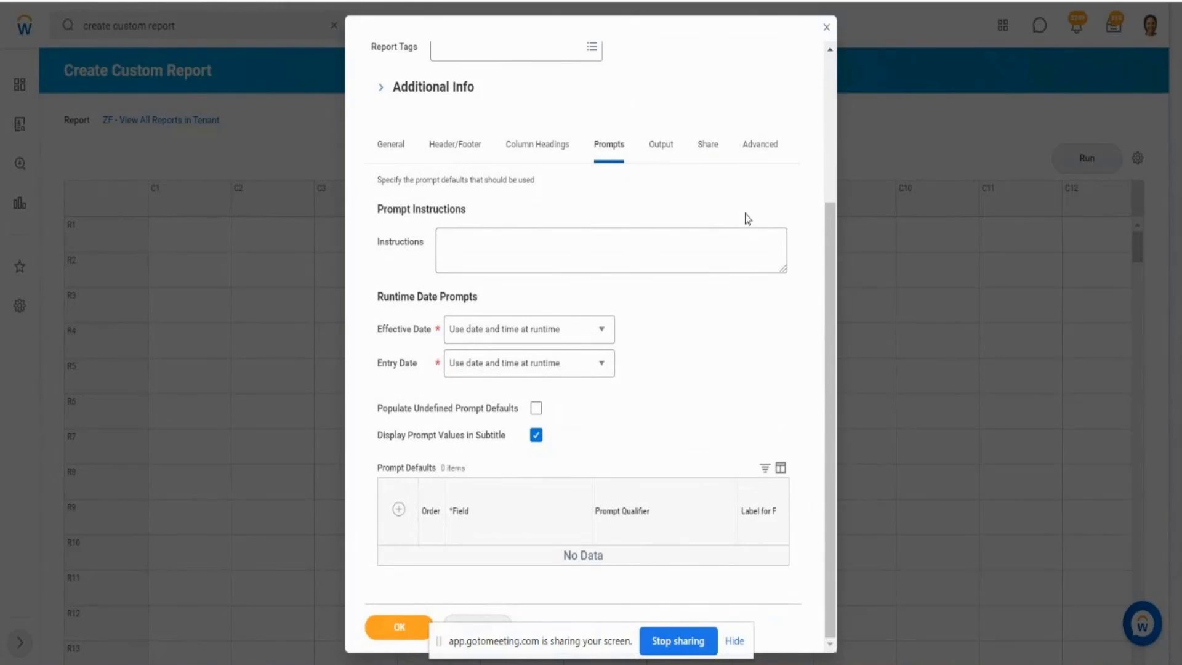
click(826, 29)
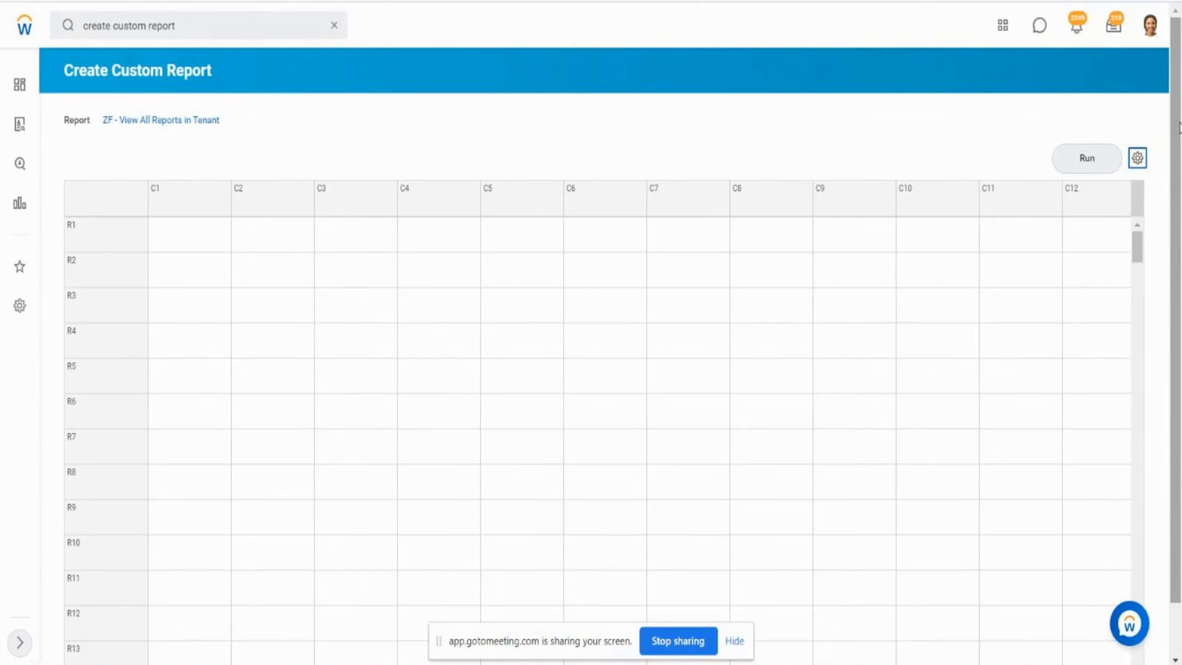
drag(1180, 128, 1180, 294)
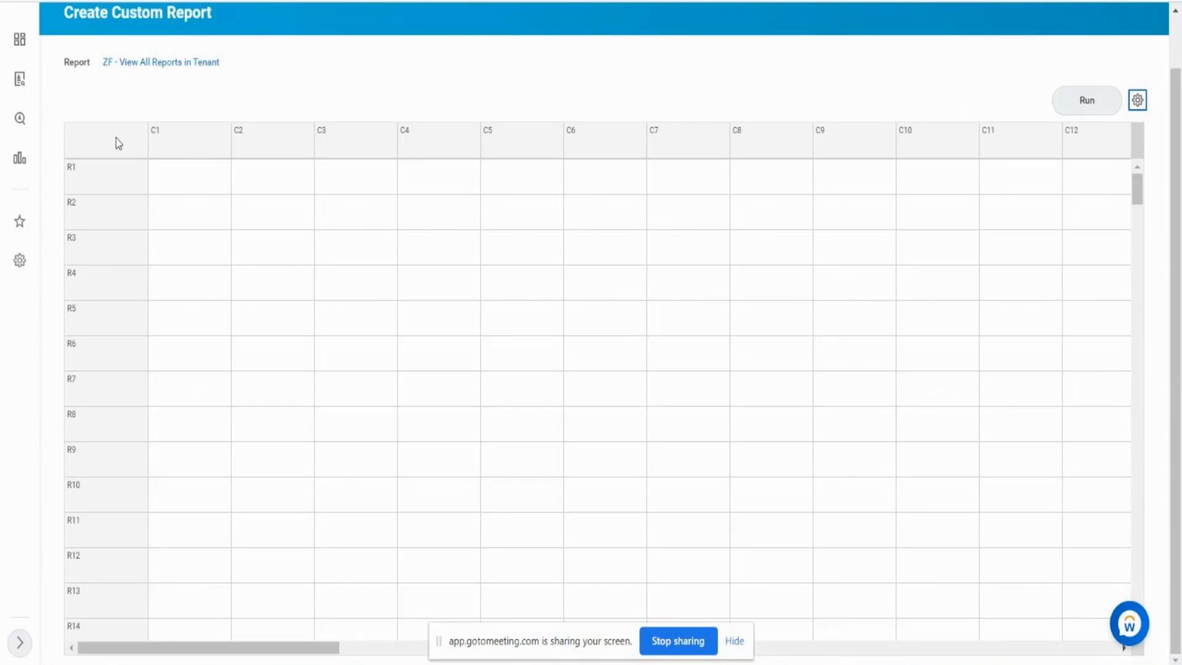
drag(213, 18, 84, 17)
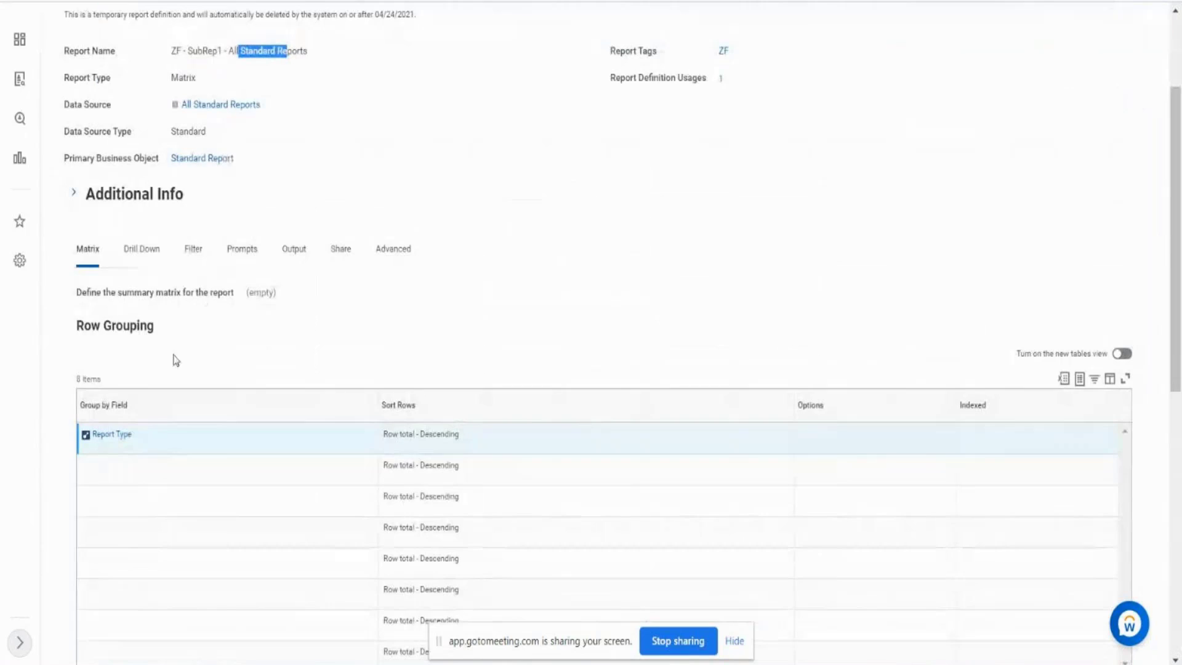
drag(143, 447, 99, 447)
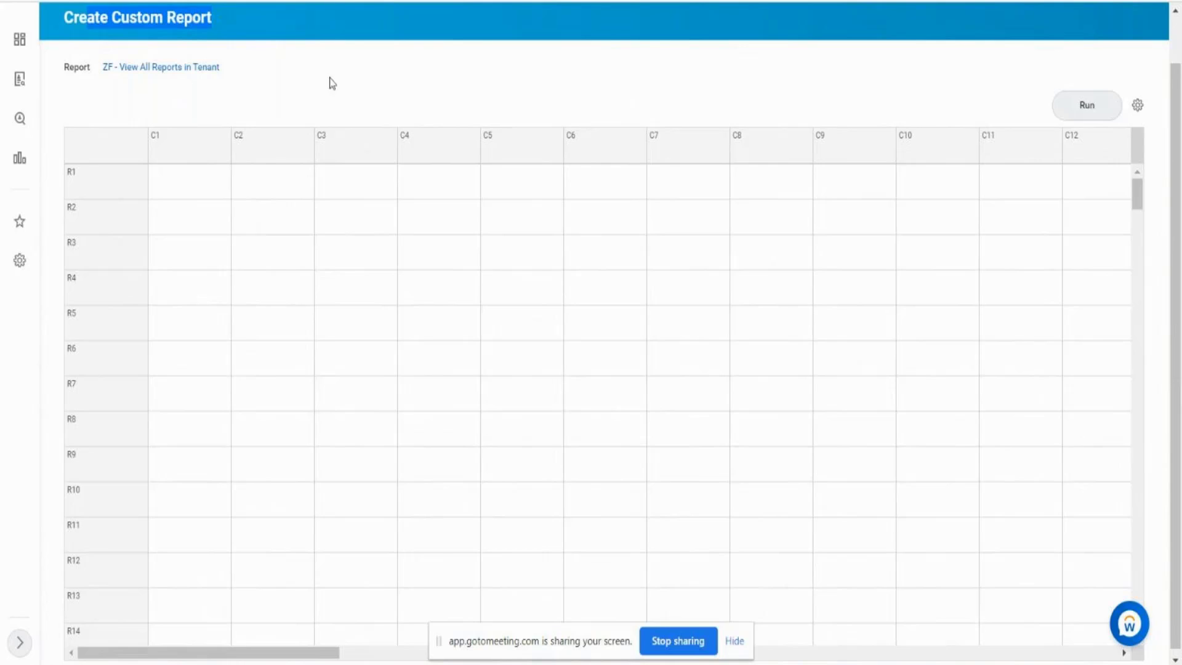
Define column C1 as a control field on the Report Type business object, with Report Type as the column name.
click(207, 150)
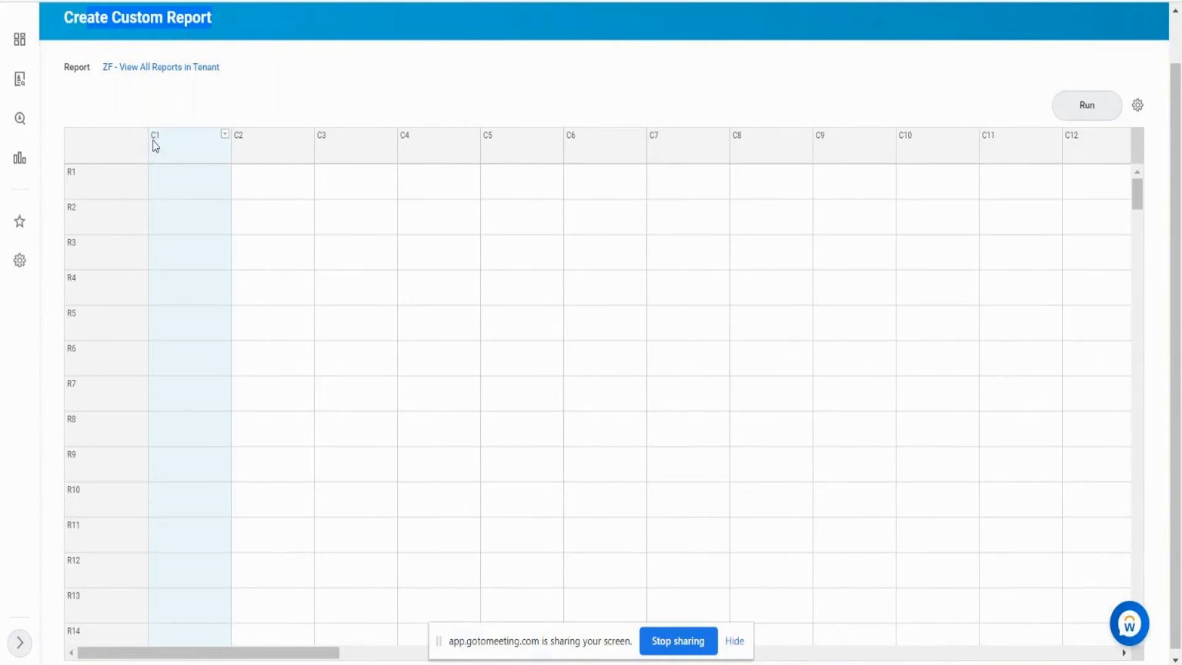
click(225, 136)
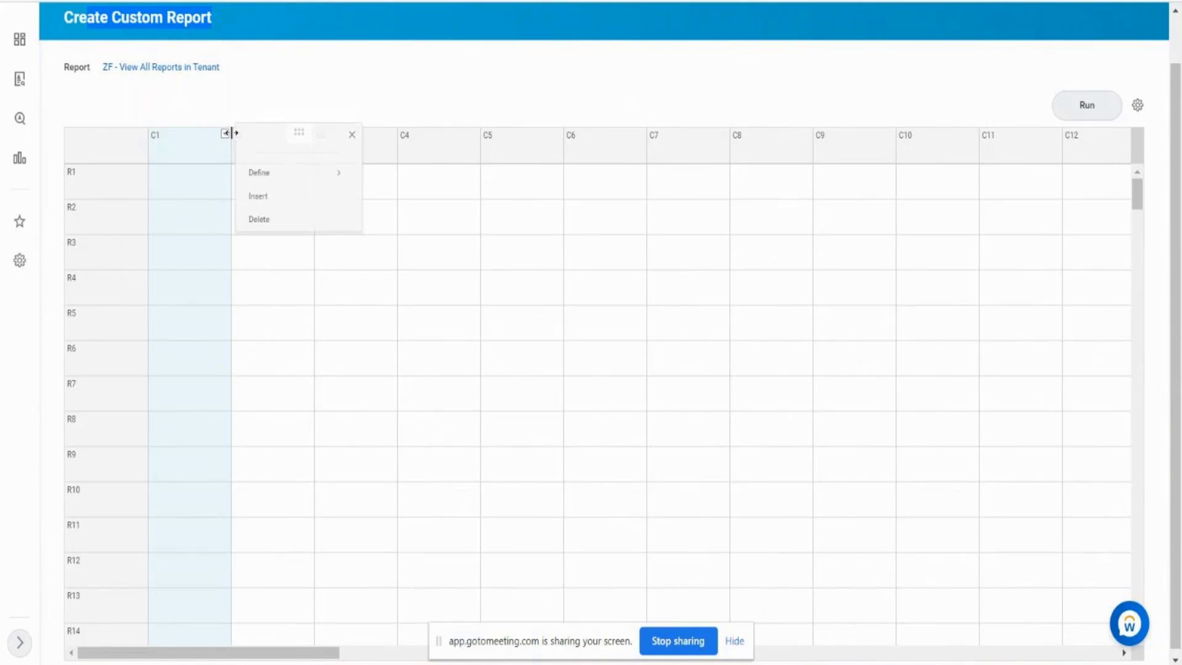
mouse_move(263, 180)
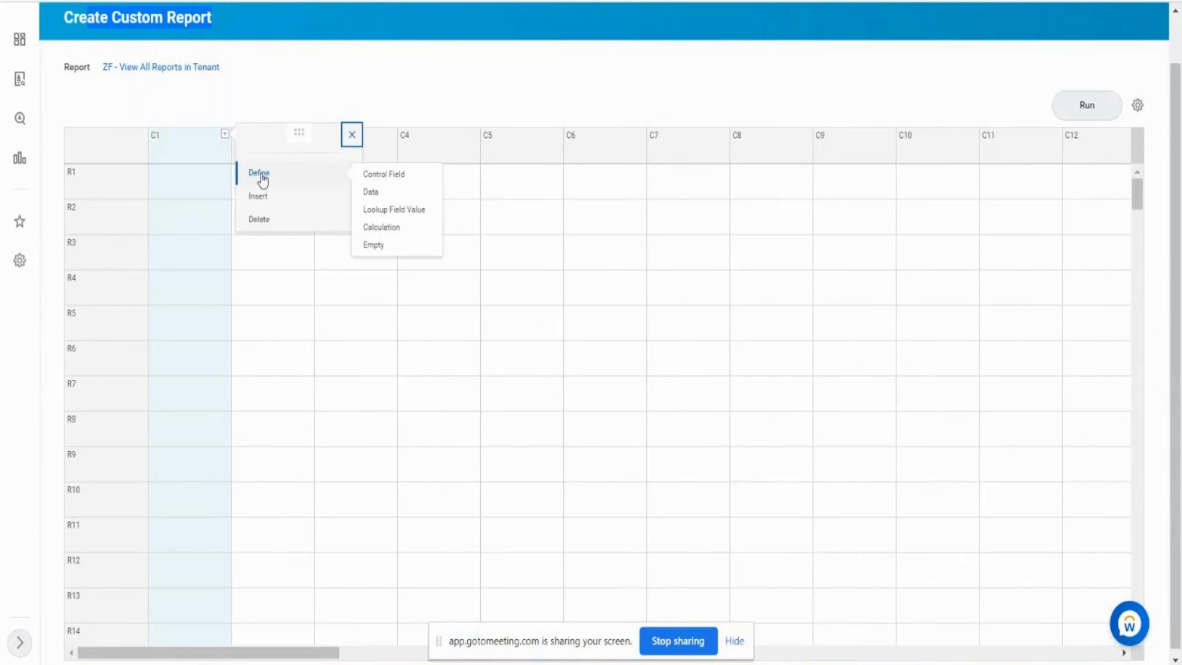
click(379, 175)
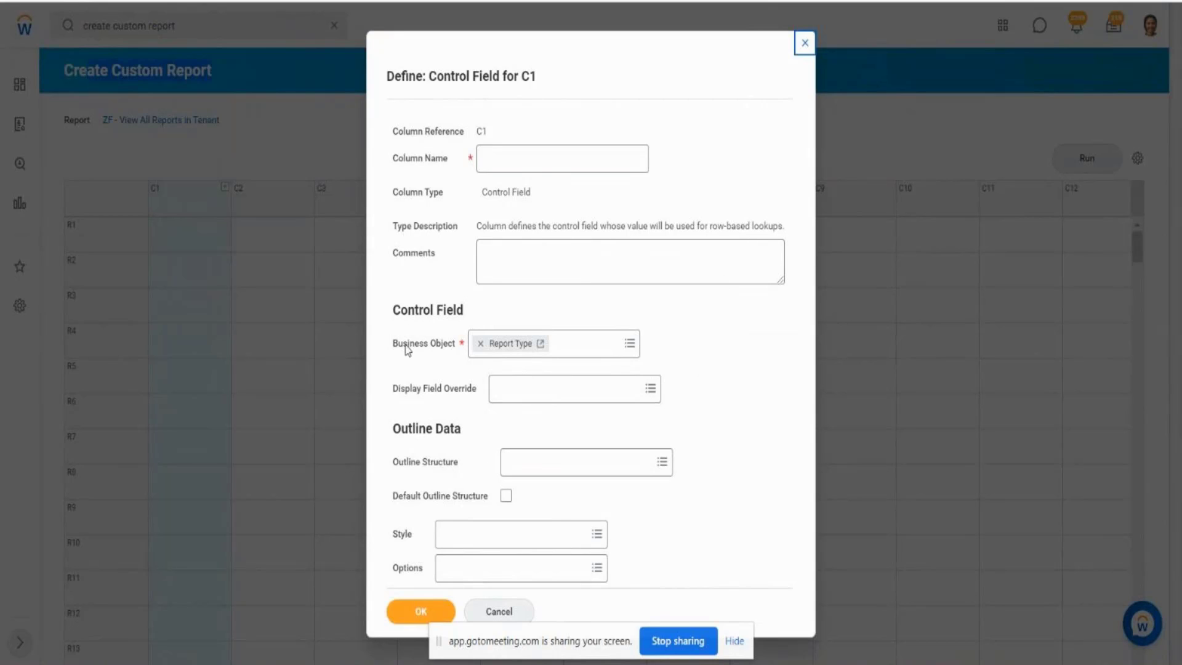
drag(403, 344, 450, 346)
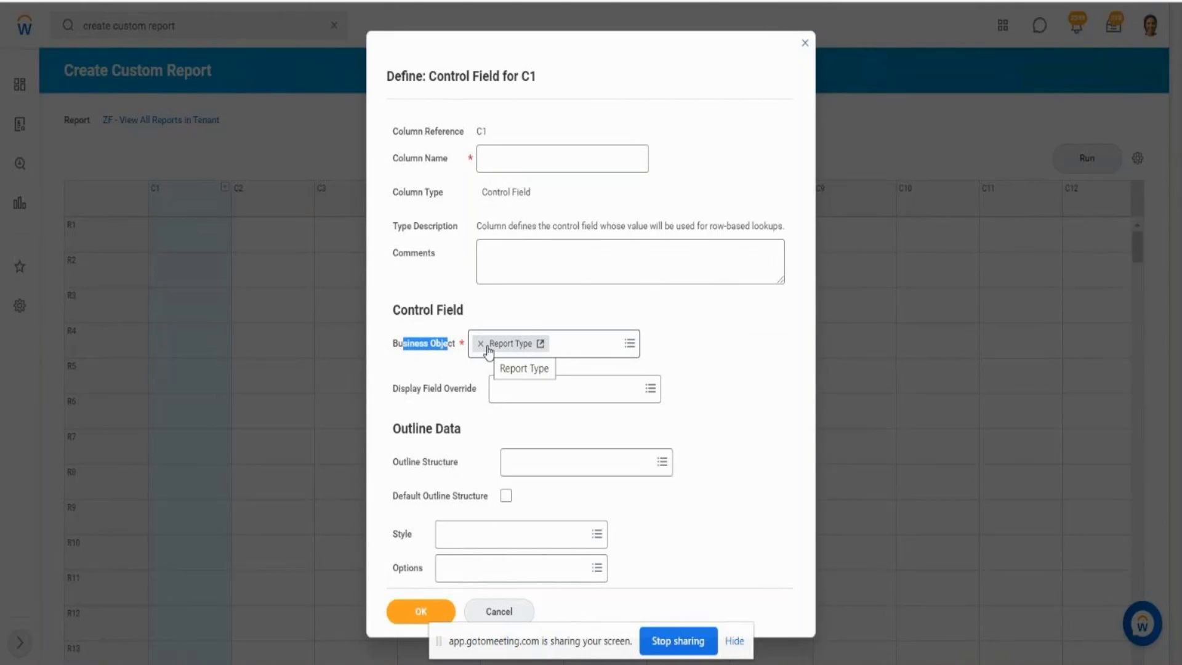
click(630, 344)
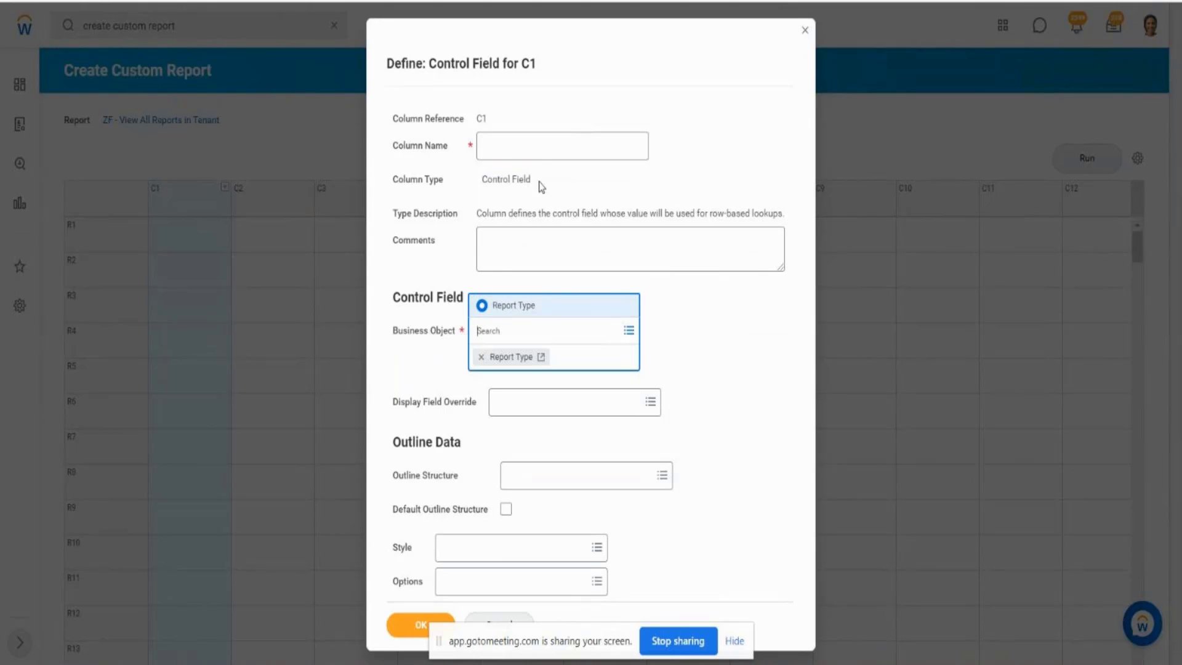
click(532, 155)
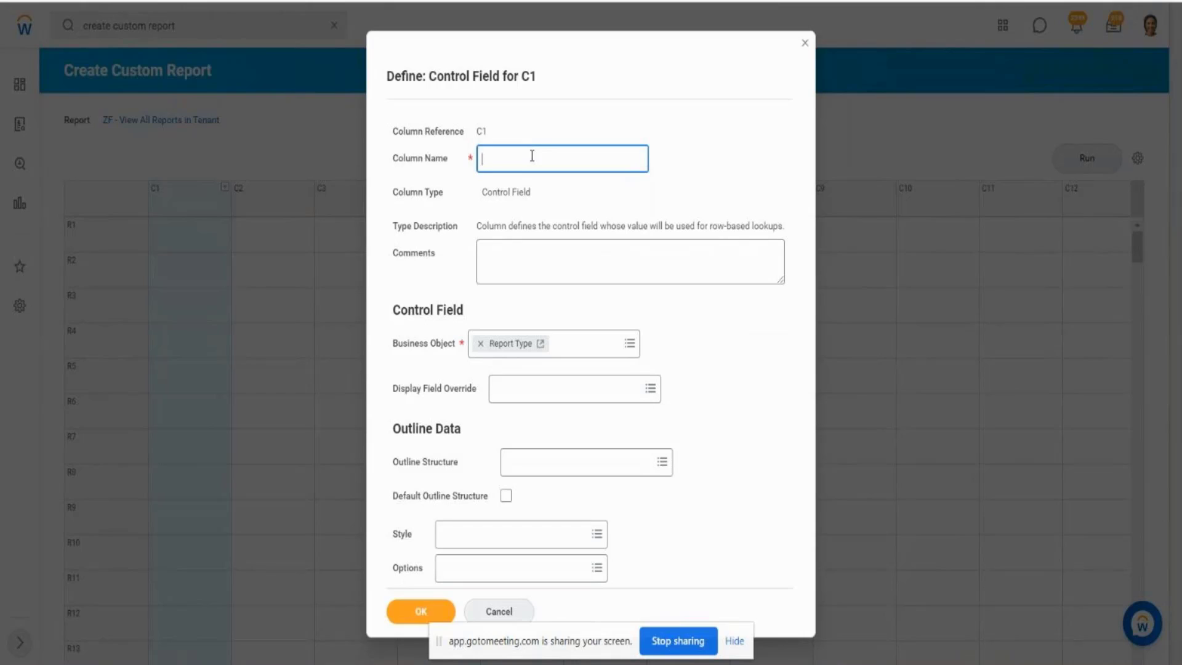
text(Report Type)
drag(531, 158, 478, 155)
drag(411, 350, 447, 348)
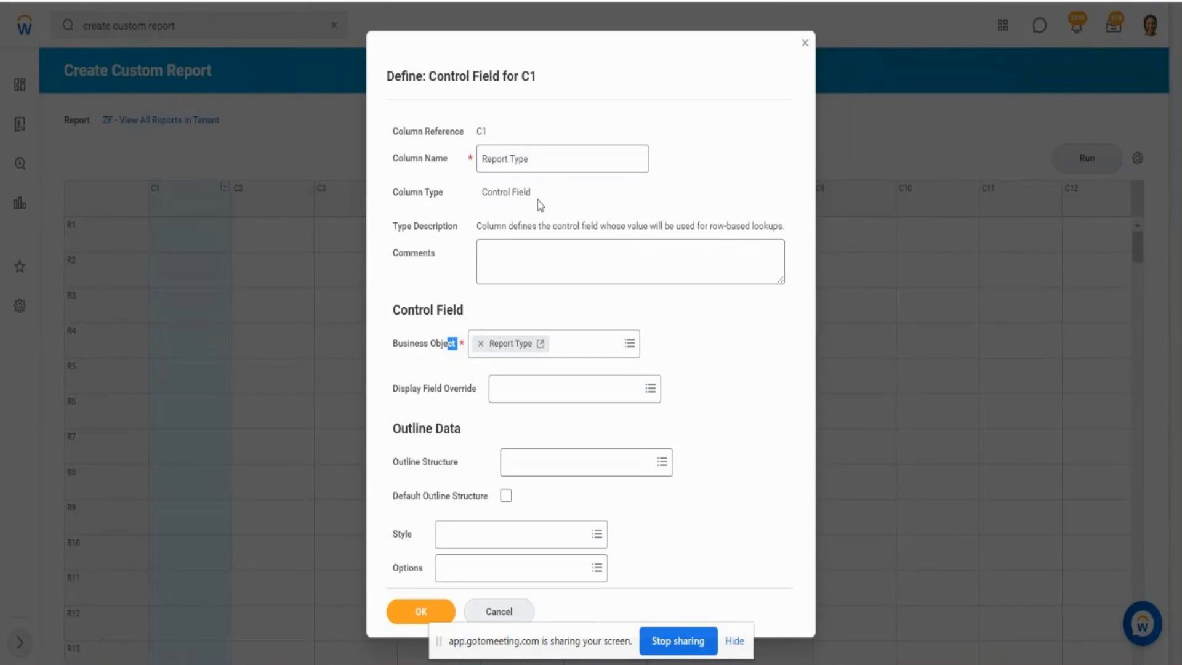
Replace the column name of C1 with ABC.
click(552, 169)
key(BackSpace)
key(BackSpace)
key(BackSpace)
key(BackSpace)
key(BackSpace)
key(BackSpace)
key(BackSpace)
key(BackSpace)
key(BackSpace)
key(BackSpace)
key(BackSpace)
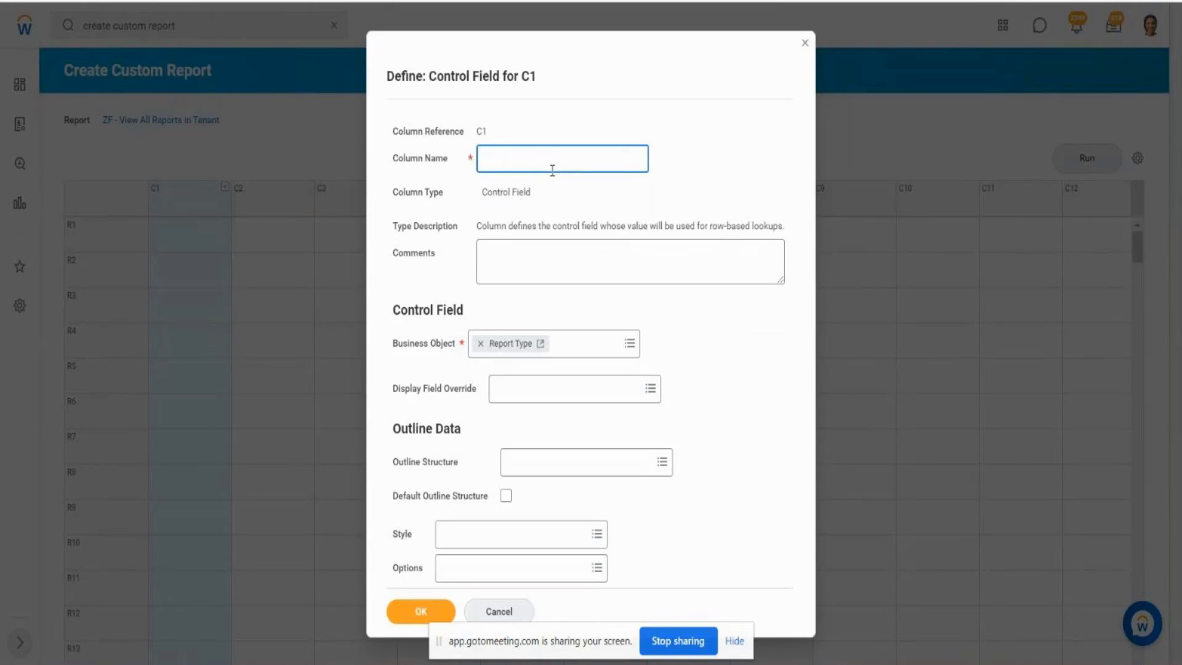
text(ABC)
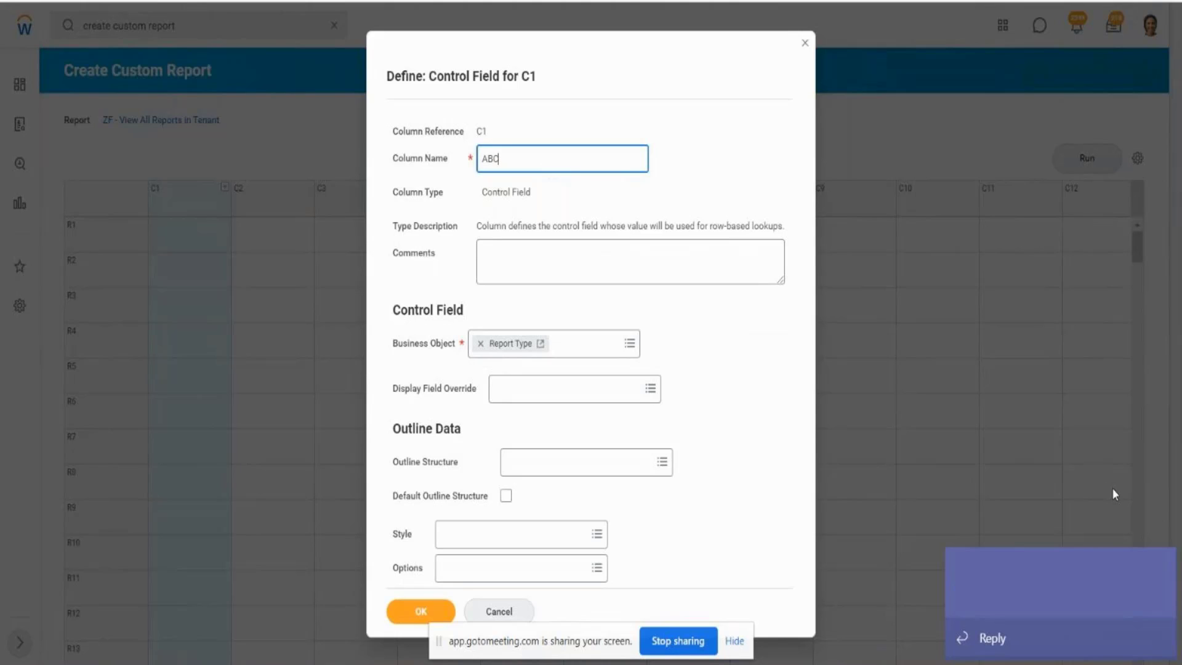
click(1164, 569)
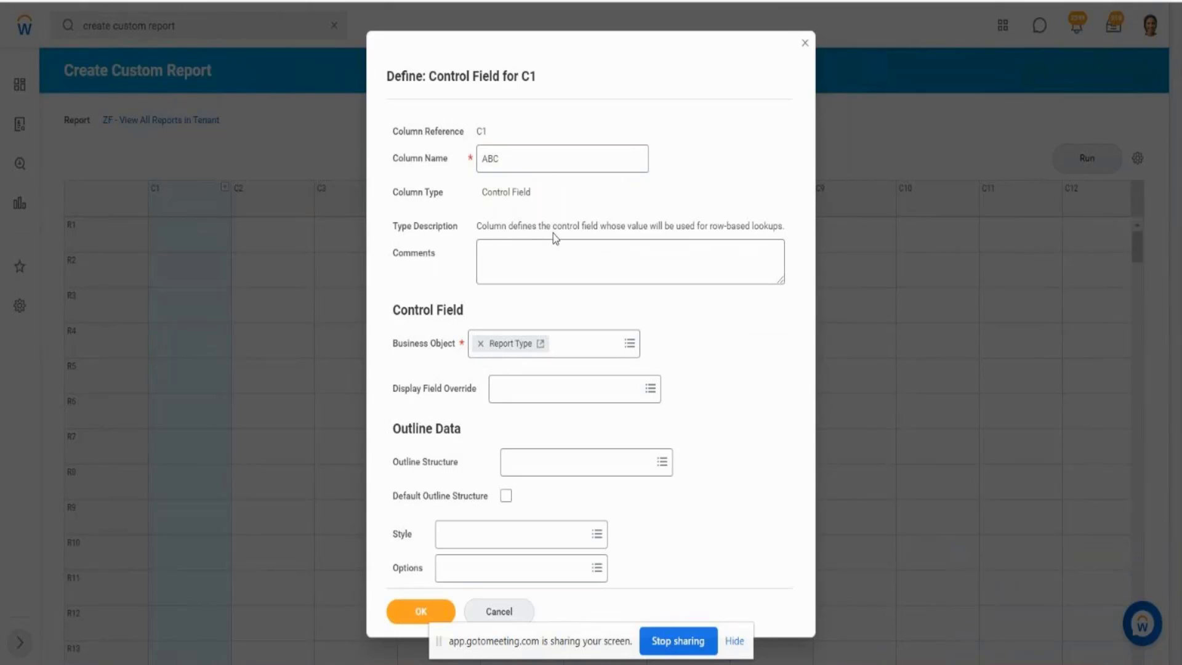
Set the column name of C1 to Report Type and accept the control field definition.
click(511, 160)
key(BackSpace)
key(BackSpace)
key(BackSpace)
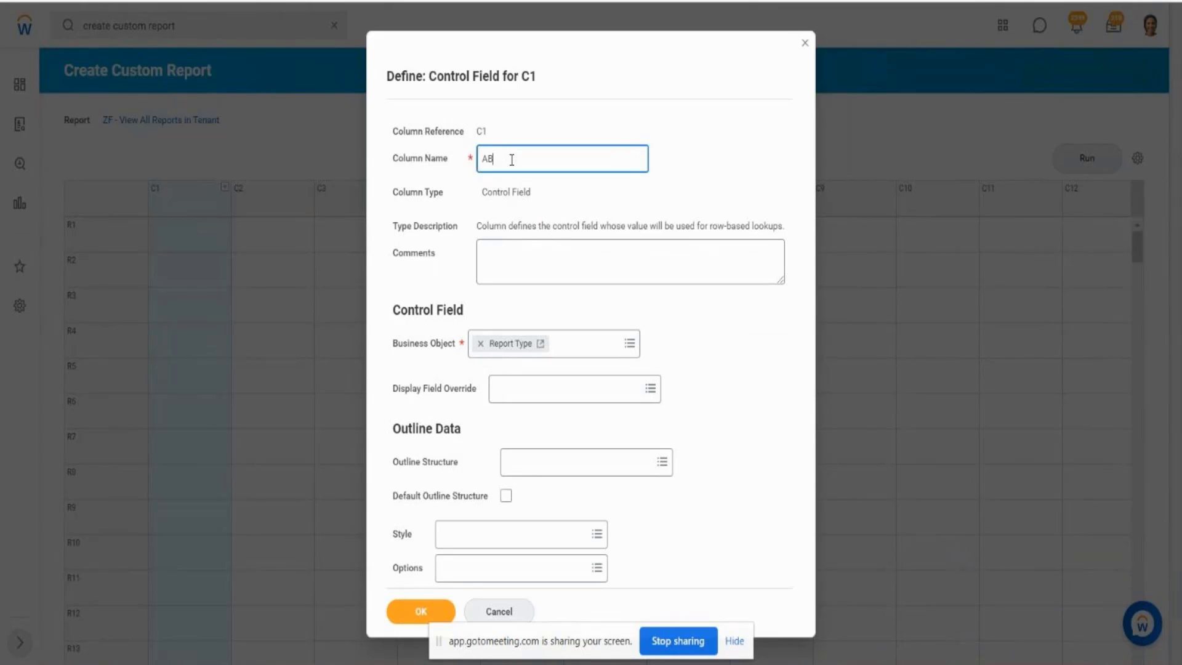
text(Report Type)
drag(554, 168, 476, 163)
click(729, 317)
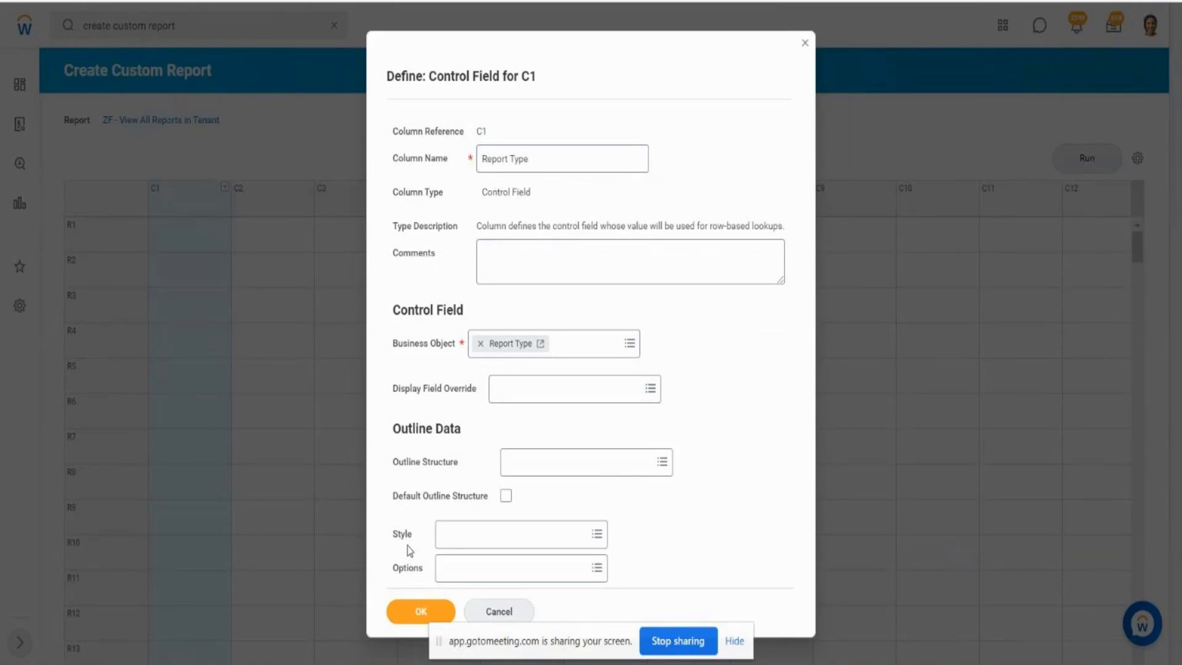
click(411, 611)
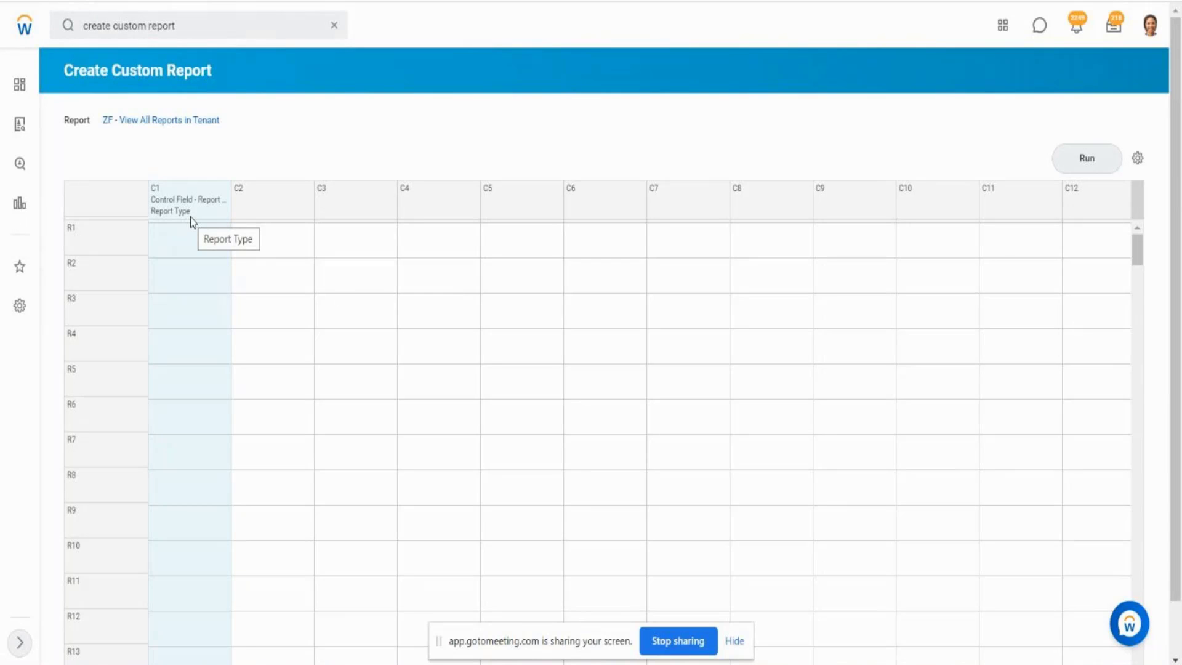
Begin defining column C2 as a data column named Standard Reports.
click(276, 203)
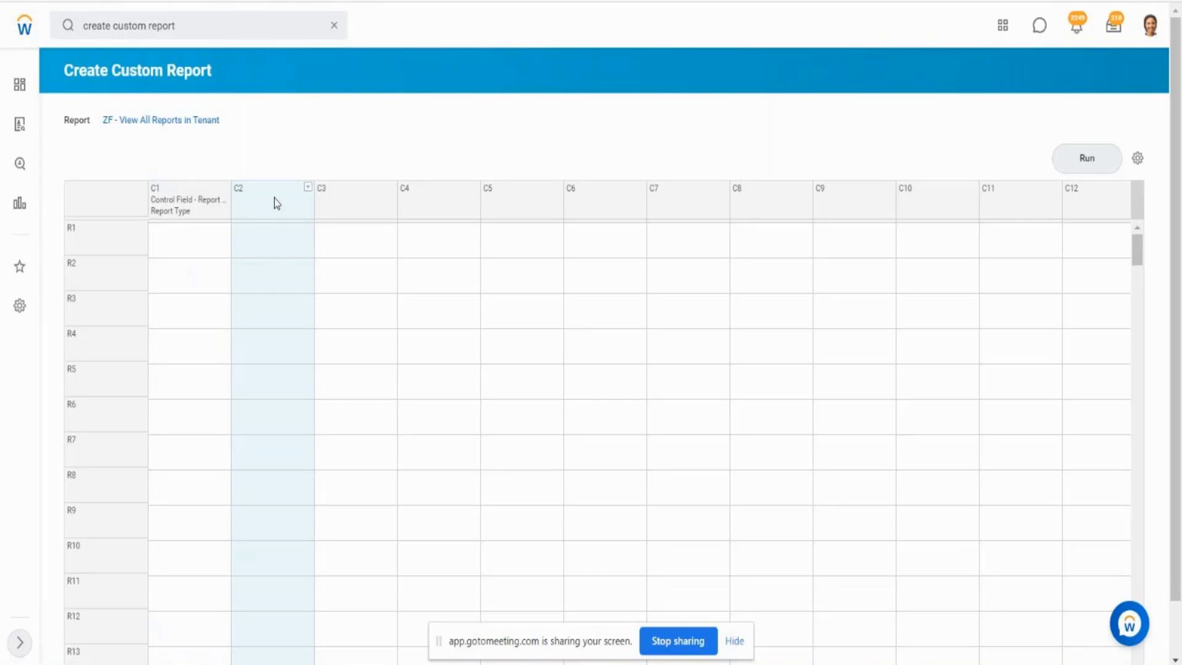
click(308, 188)
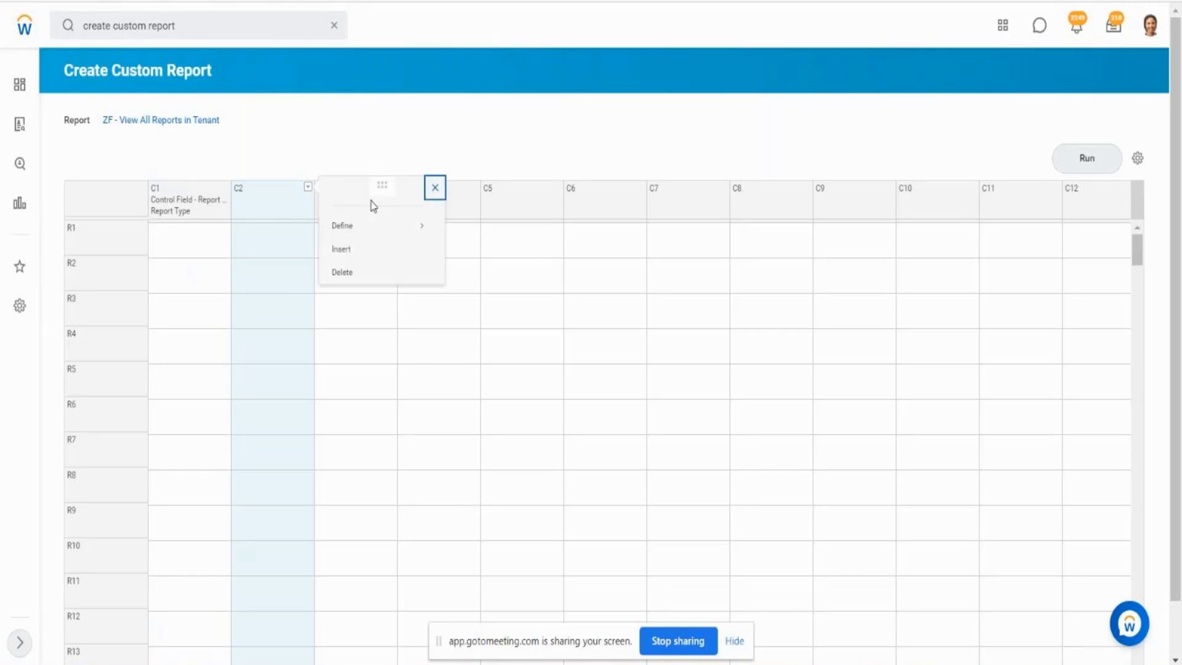
mouse_move(363, 230)
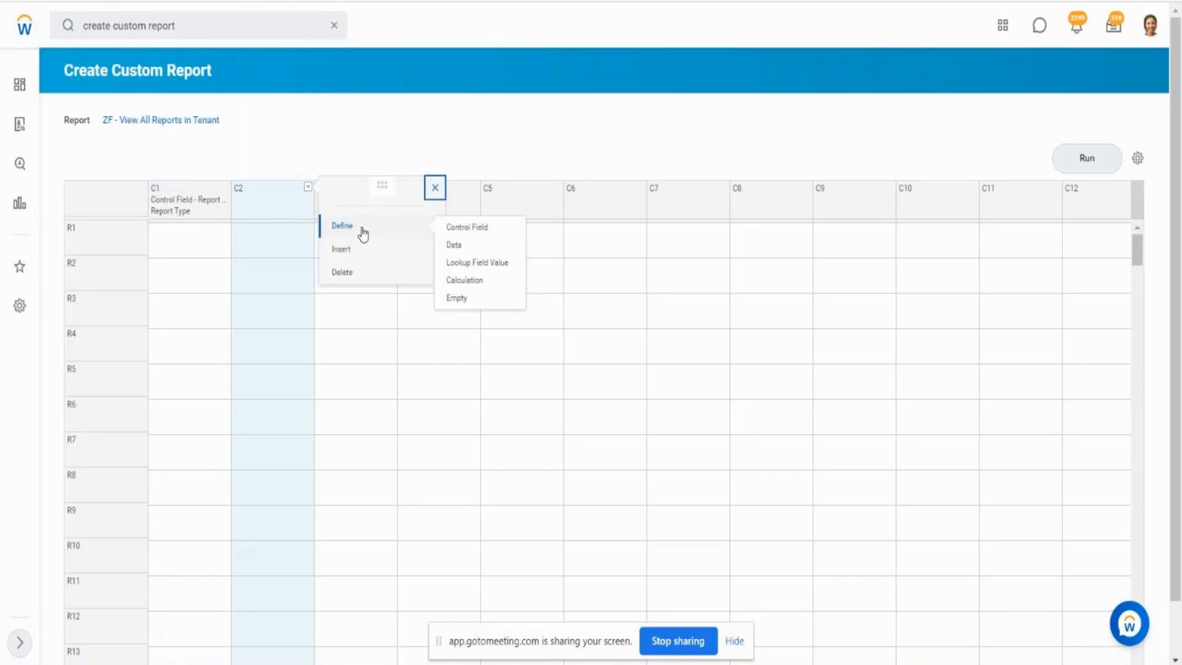
click(461, 251)
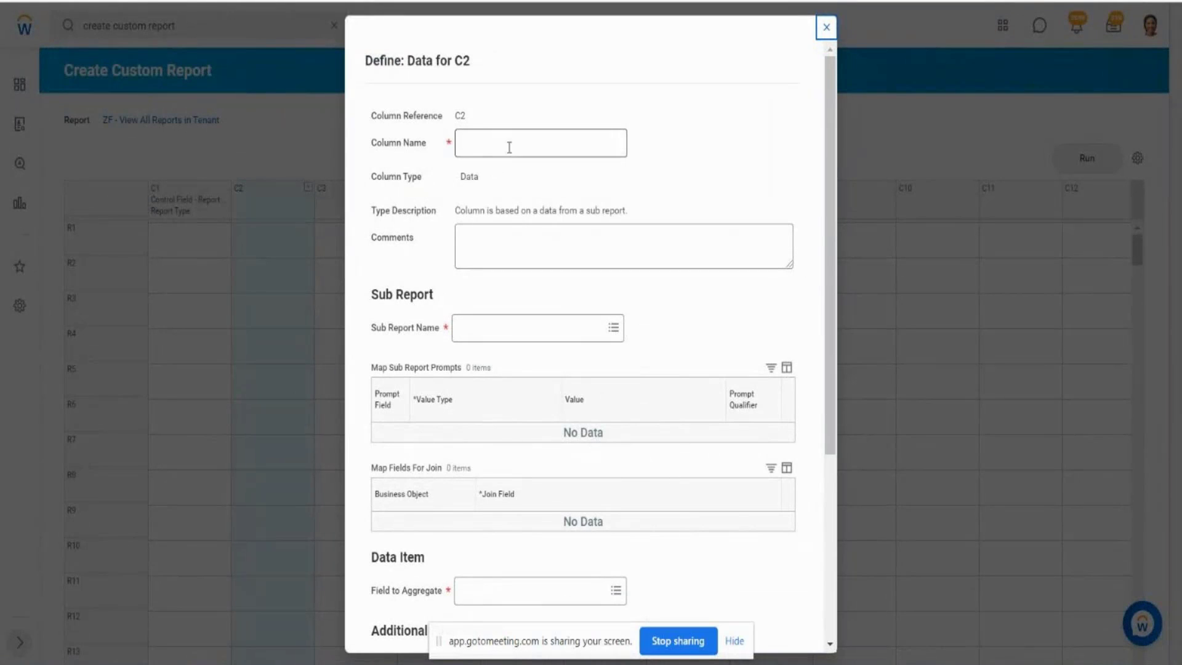
click(509, 147)
text(S)
key(BackSpace)
text(S)
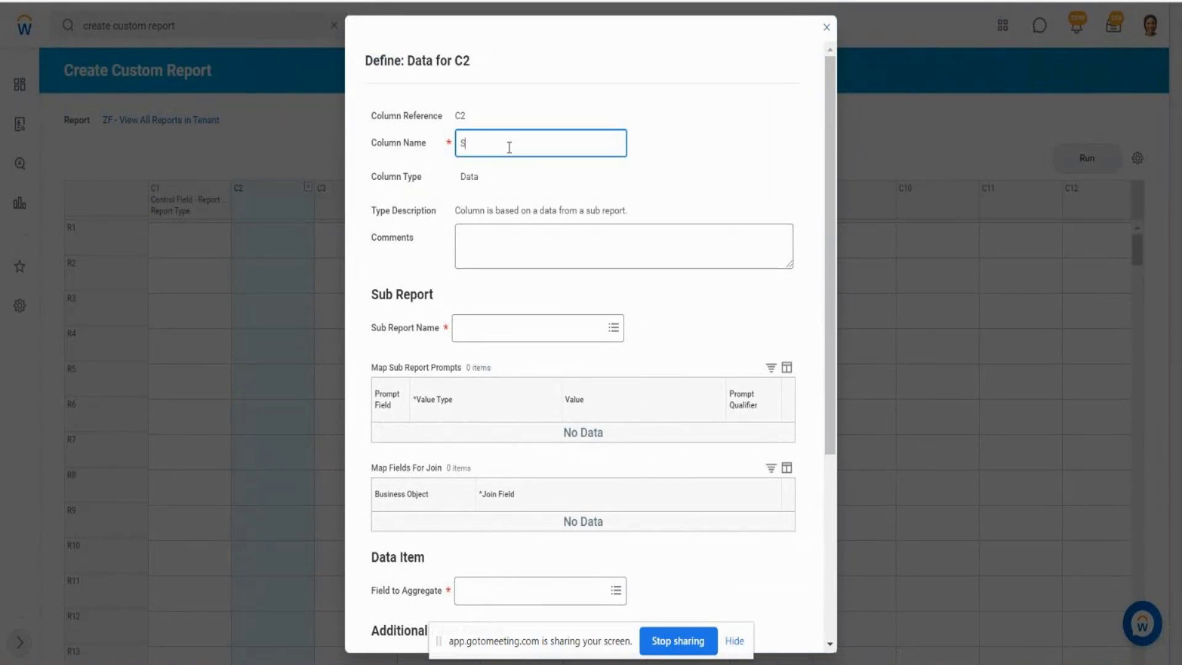
text(tandard Reports)
Assign ZF - SubRep1 - All Standard Reports as the subreport for column C2.
drag(376, 328, 439, 333)
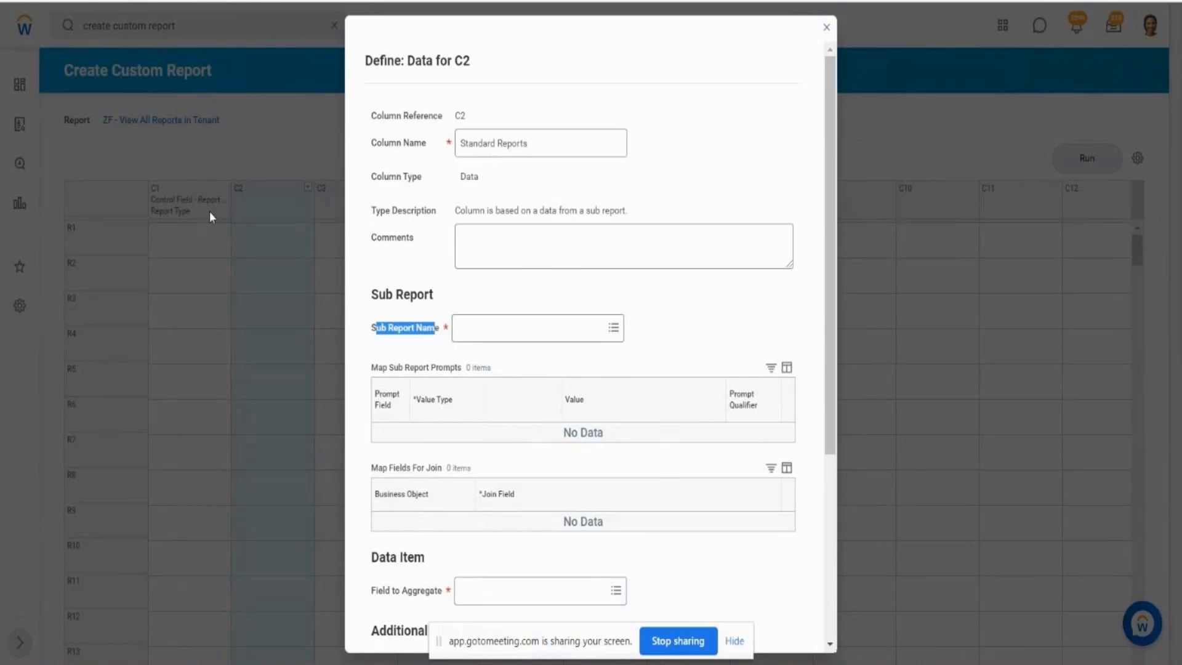
click(497, 331)
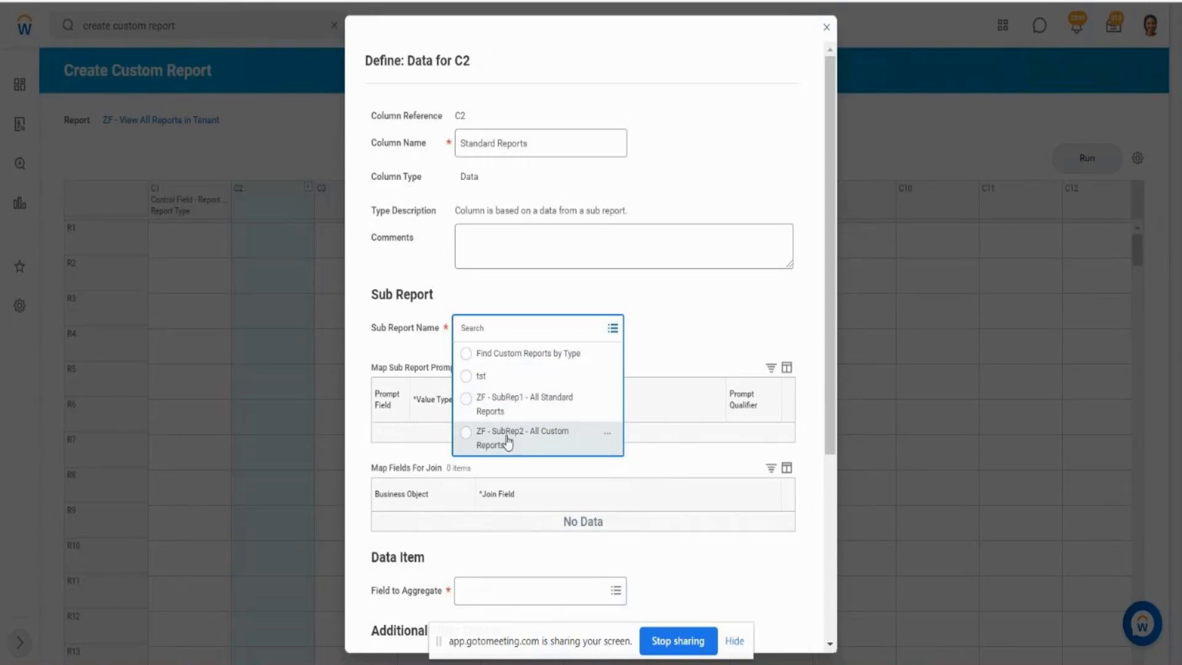
click(528, 404)
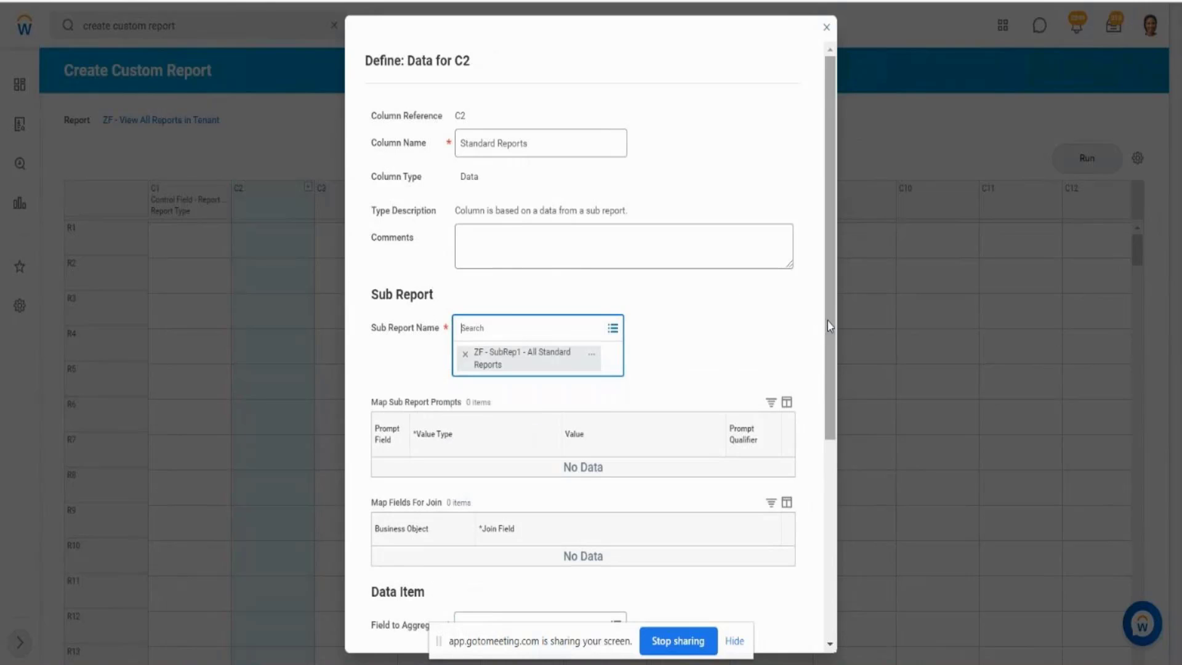
drag(831, 328, 855, 499)
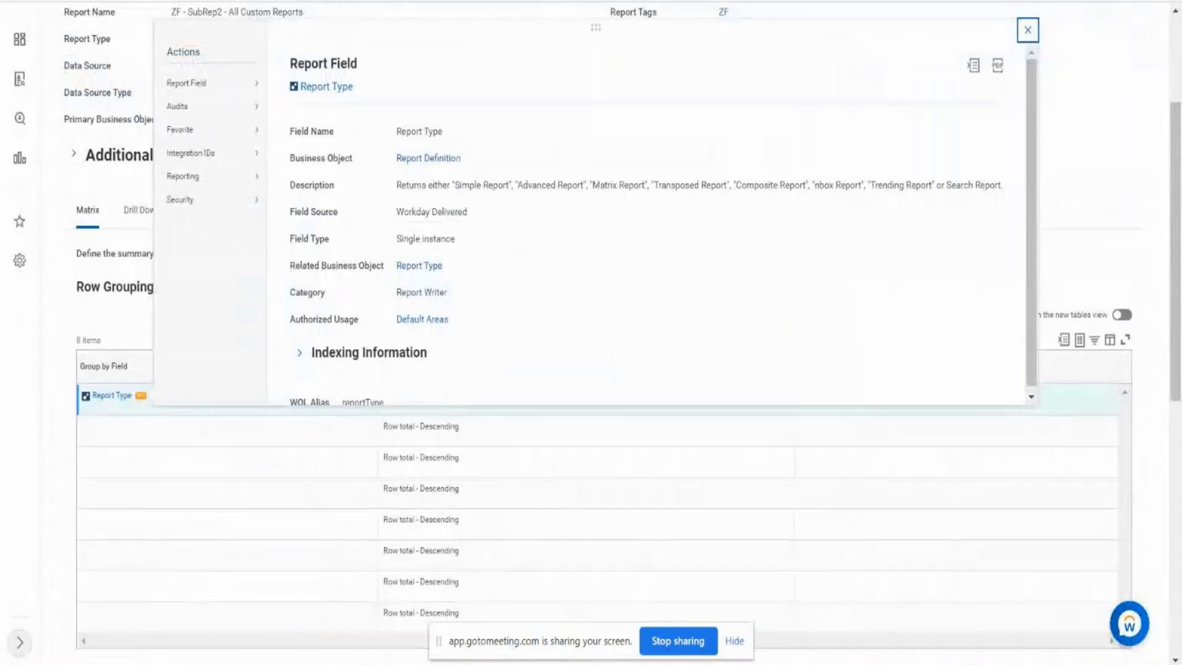
Check the row grouping and summarization field in the All Standard Reports subreport definition.
click(1110, 128)
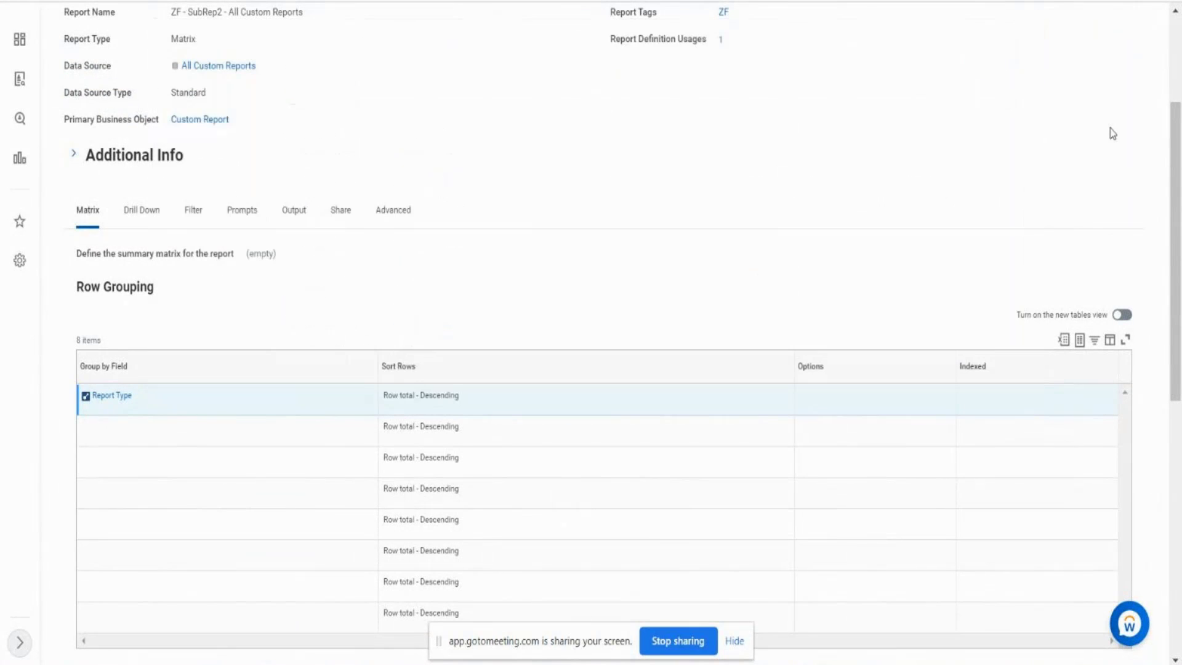
scroll(1110, 128, up, 3)
scroll(1109, 128, down, 1)
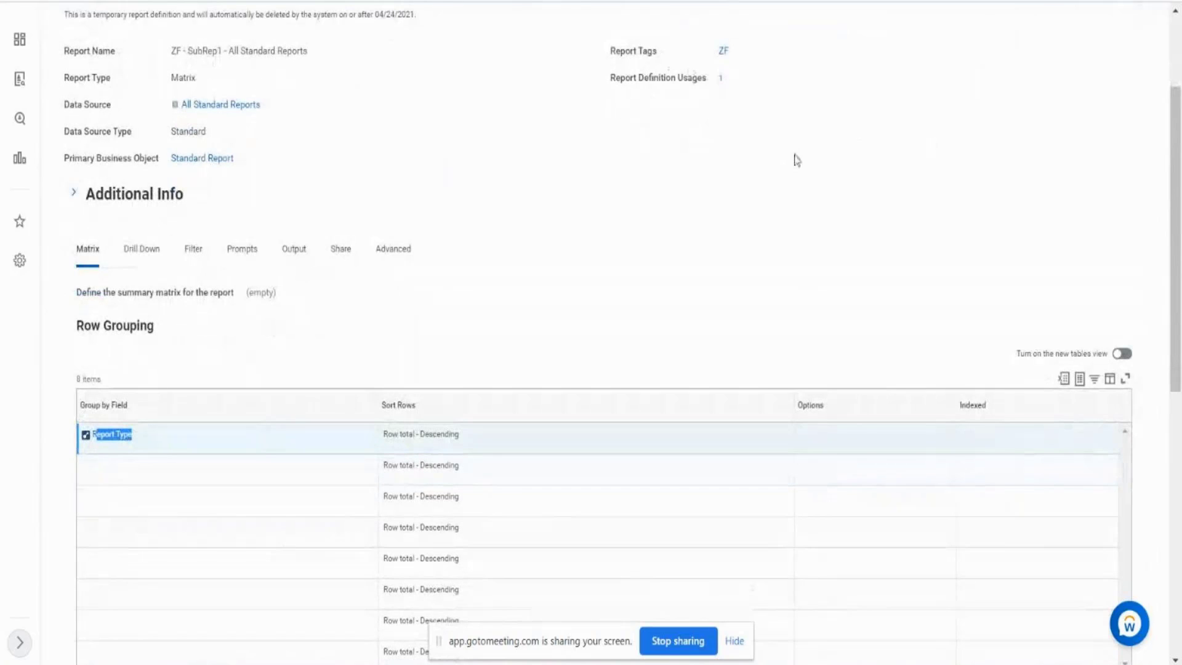
scroll(794, 158, down, 1)
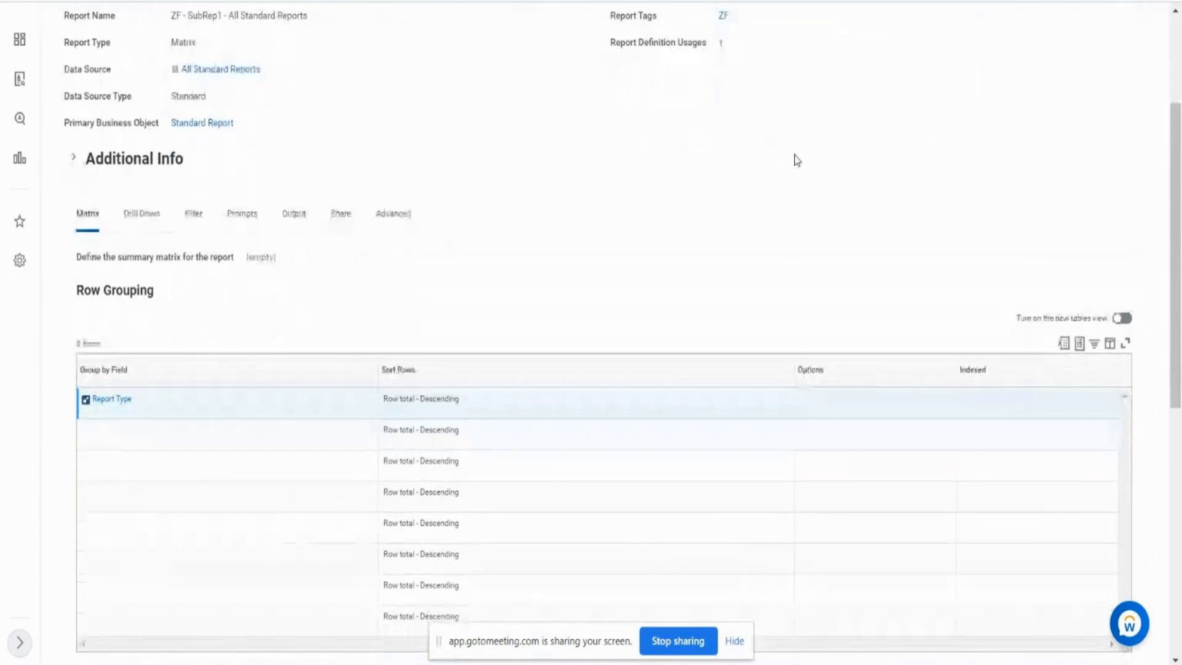
scroll(794, 158, down, 8)
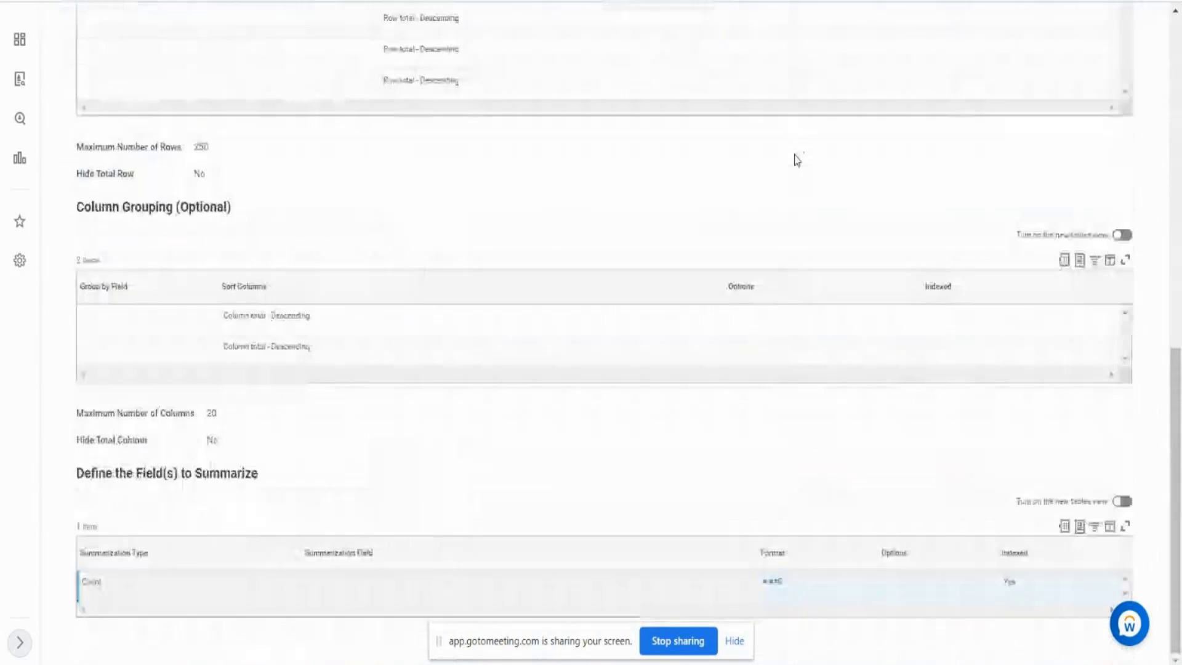
drag(89, 581, 94, 581)
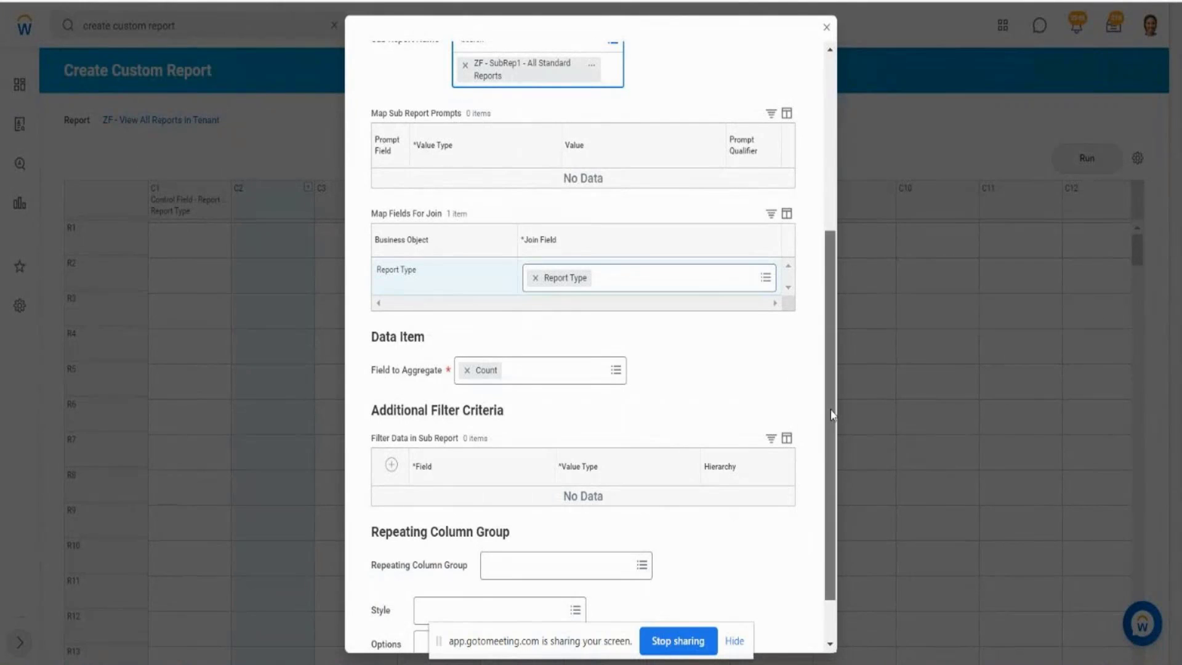
Compare C2's Field to Aggregate with the subreport's summarization and accept the column with Report Type as join field and Count as aggregate.
drag(831, 415, 833, 341)
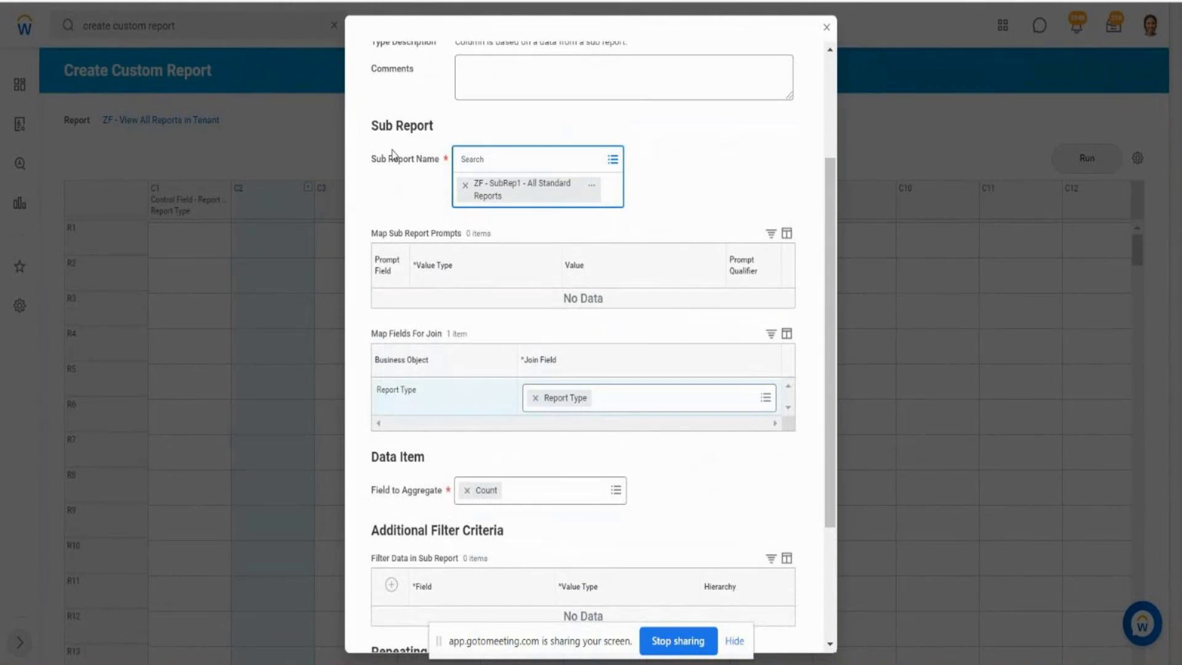
drag(389, 159, 527, 176)
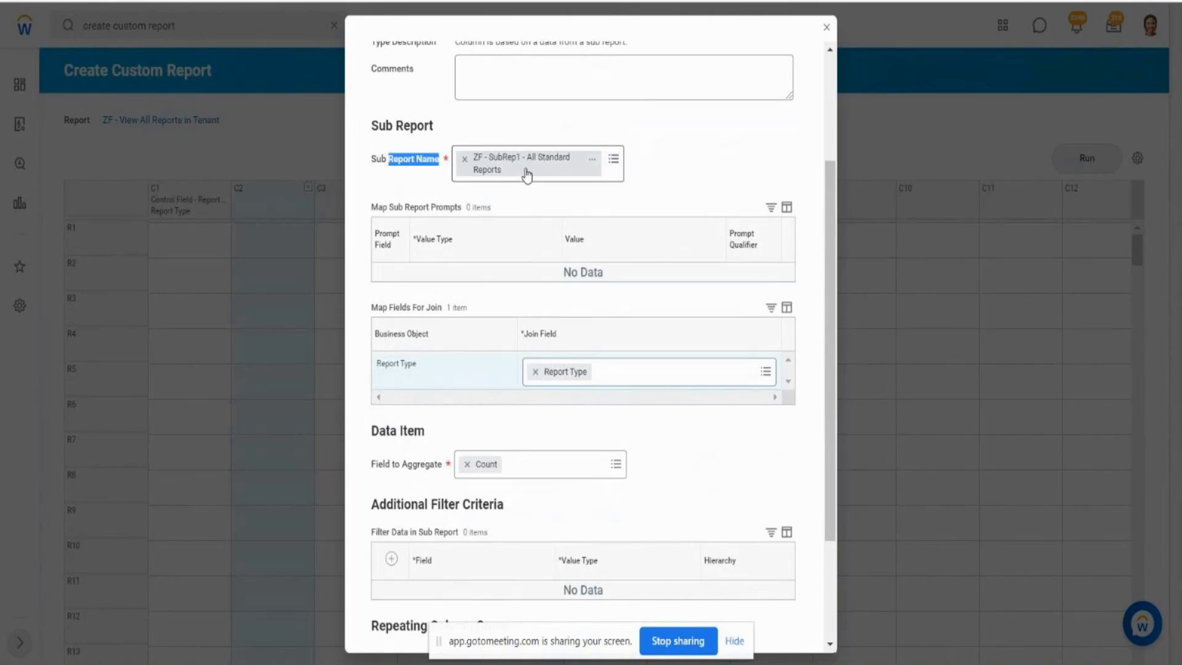
drag(384, 468, 419, 468)
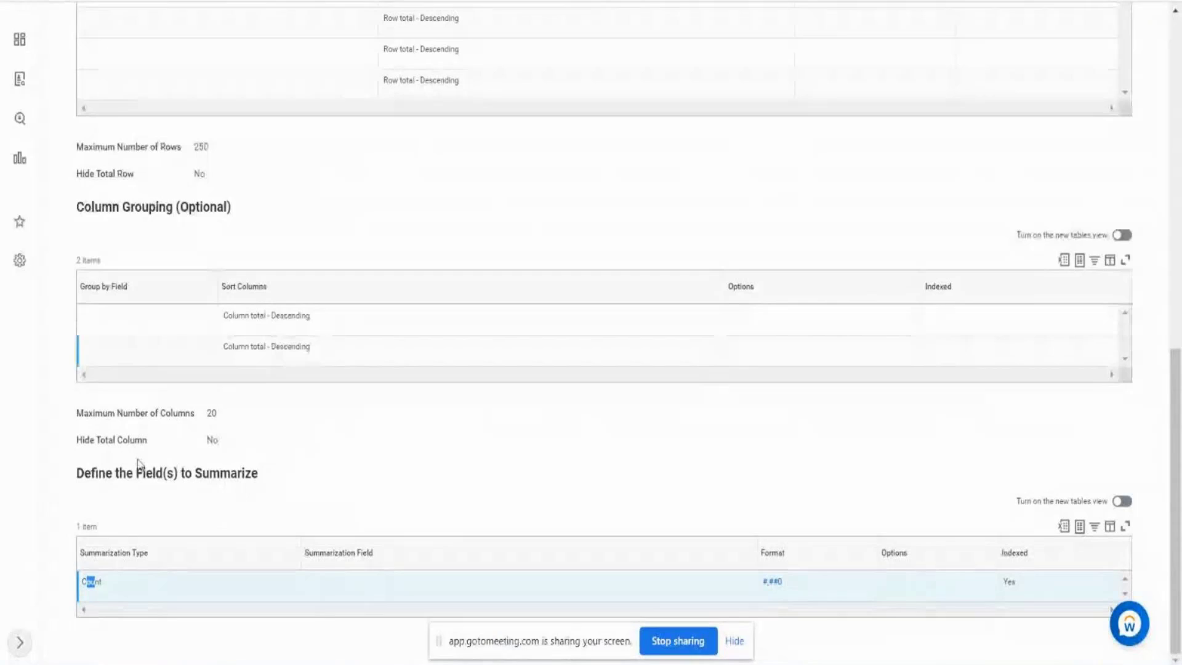
click(85, 584)
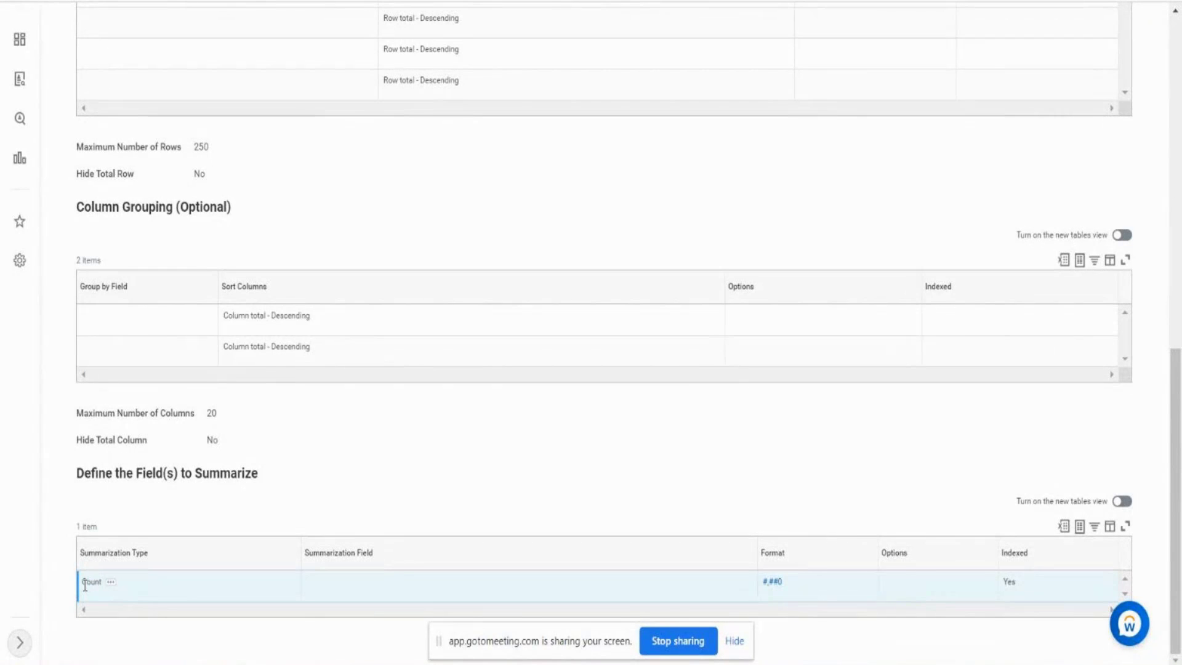
drag(85, 584, 100, 585)
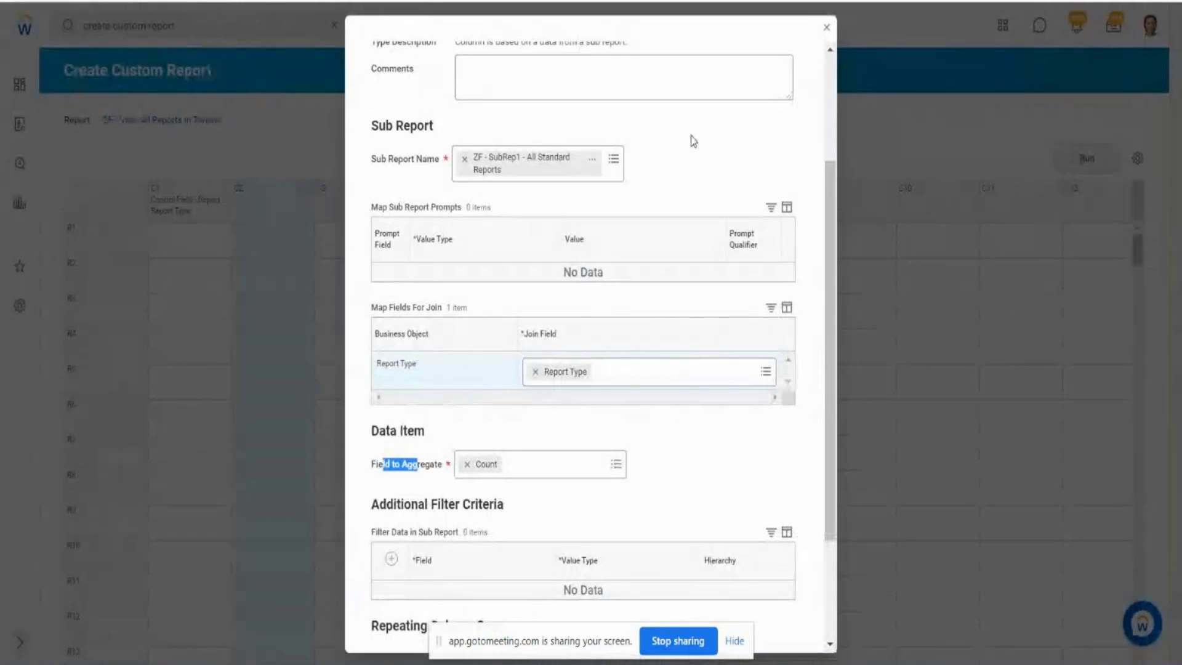
scroll(849, 425, down, 3)
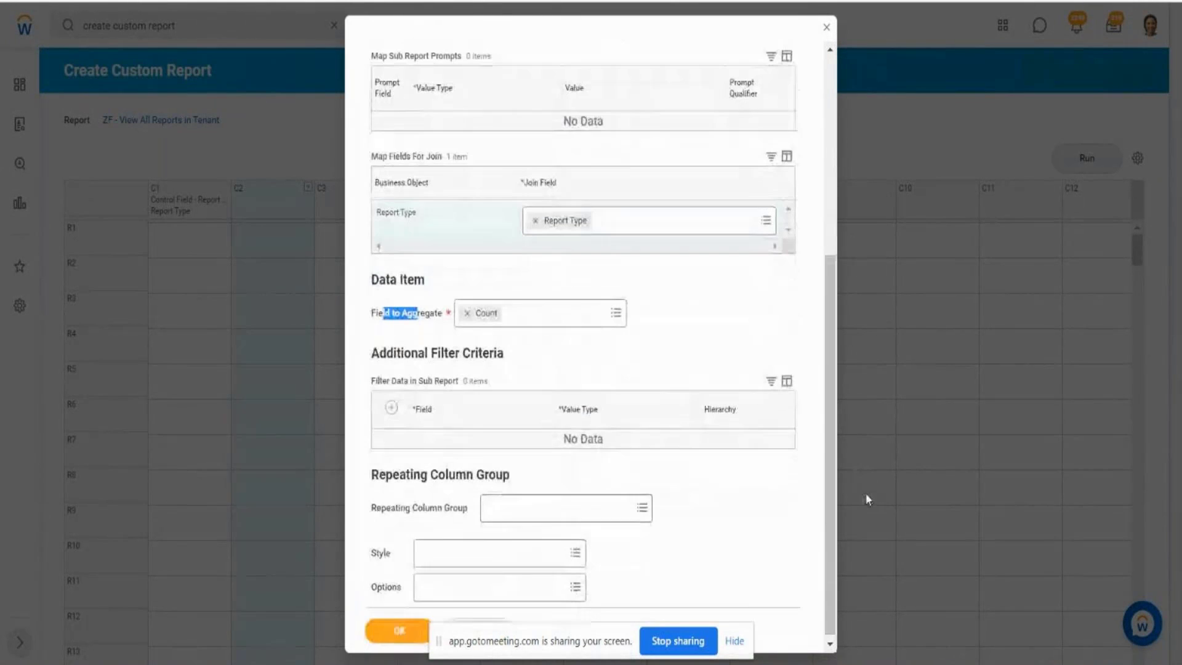
click(397, 634)
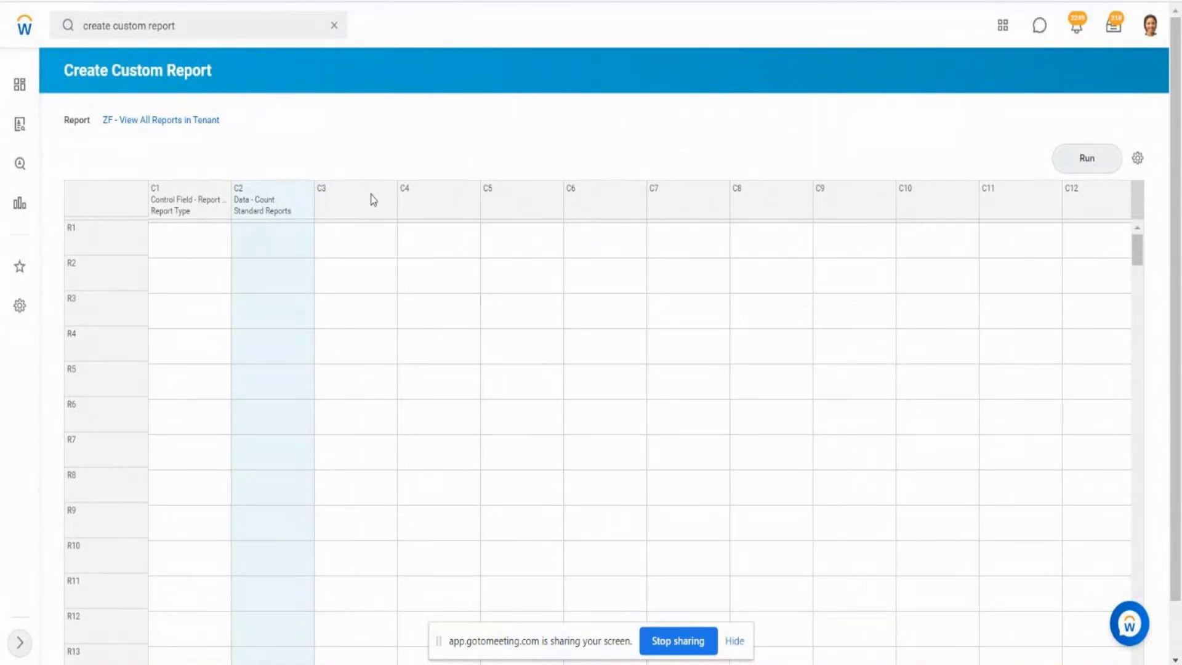
Begin defining column C3 as a data column named Custom Reports Count.
click(373, 200)
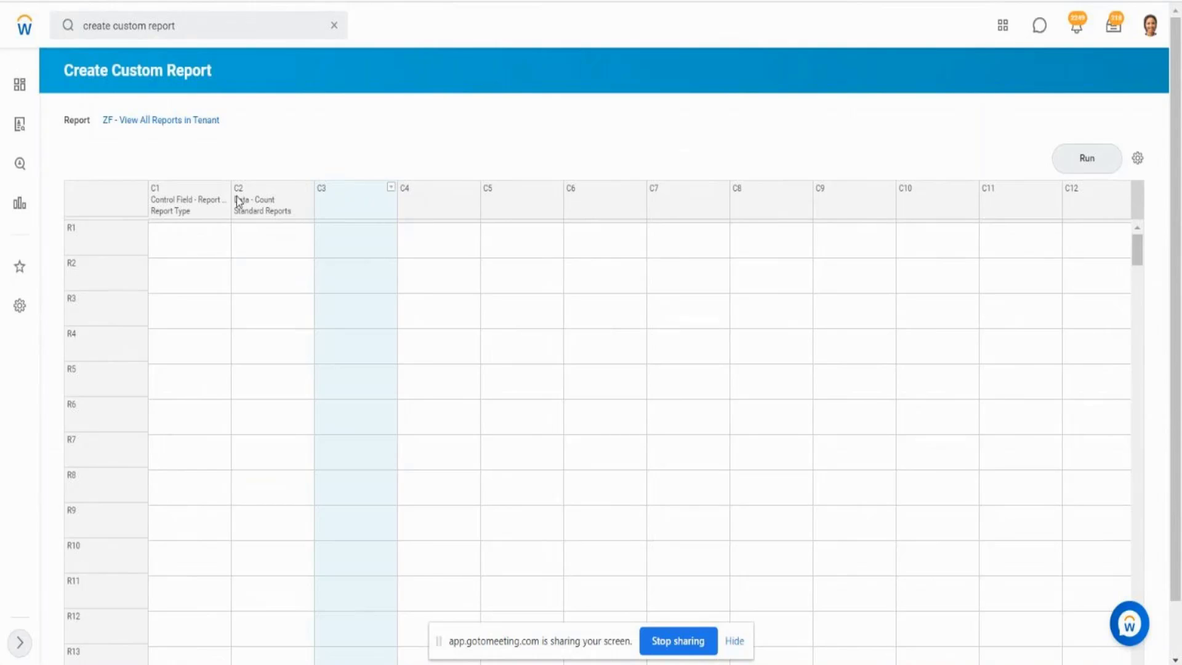
click(293, 209)
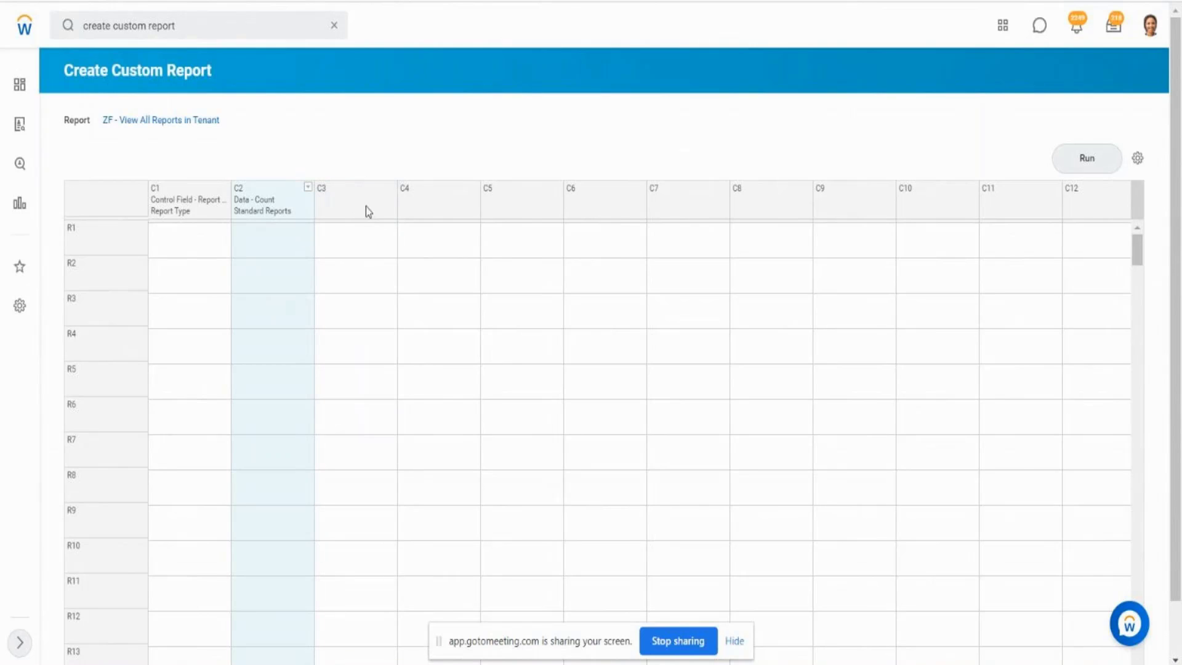
click(384, 202)
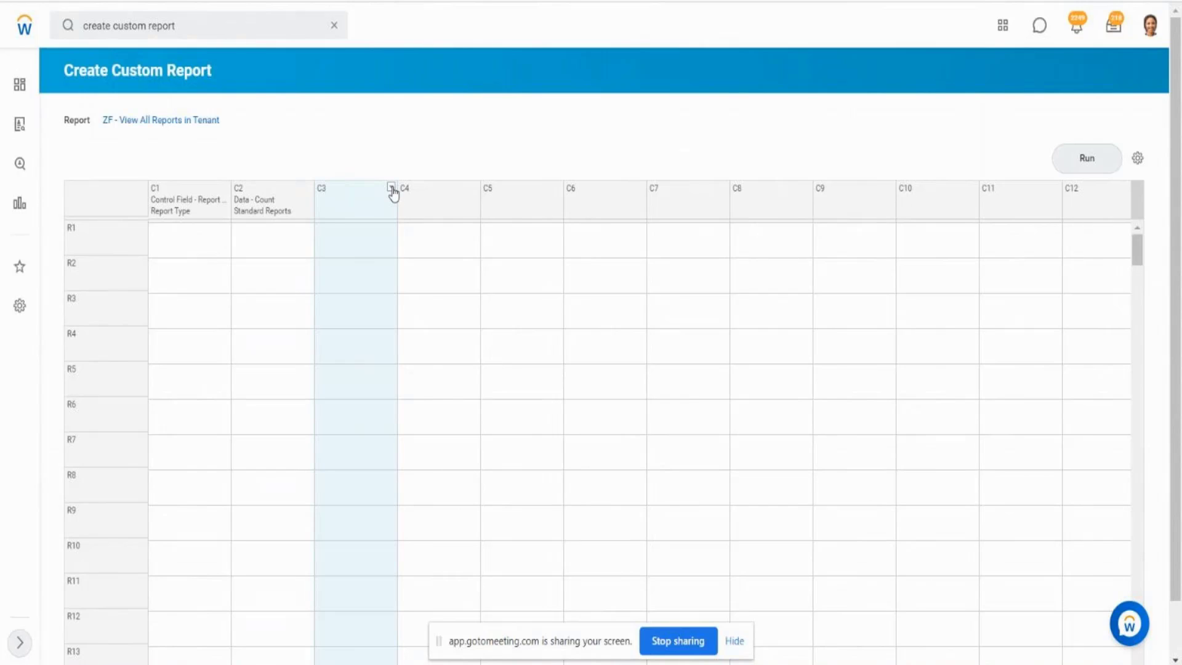
click(391, 188)
mouse_move(440, 232)
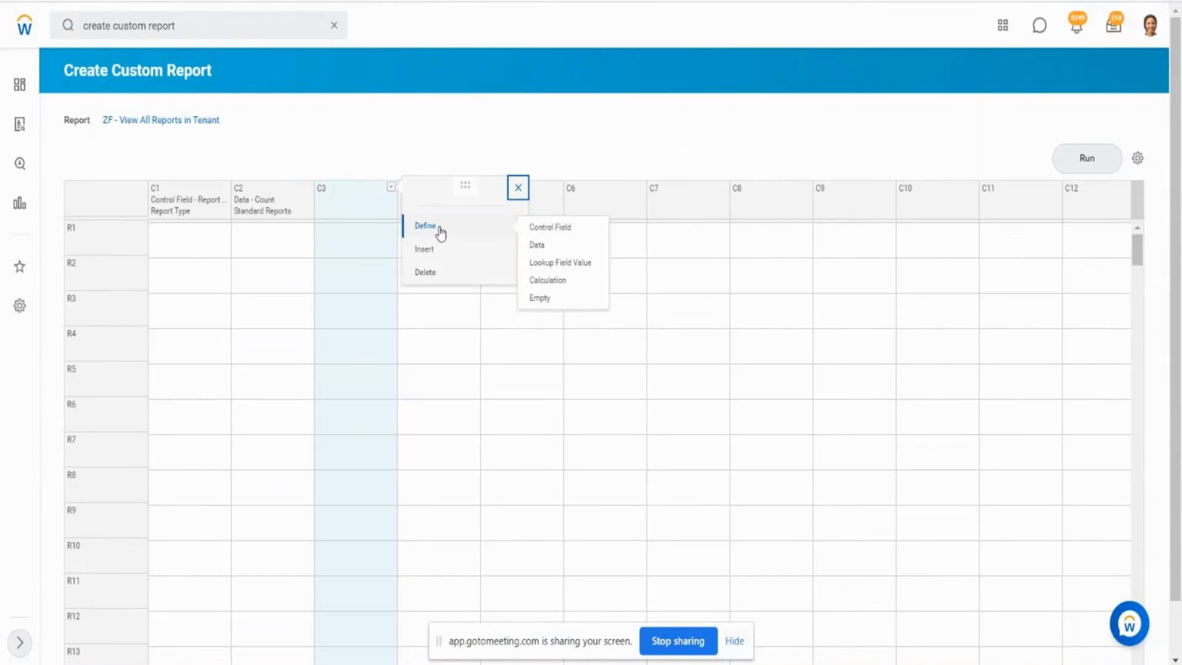
click(539, 246)
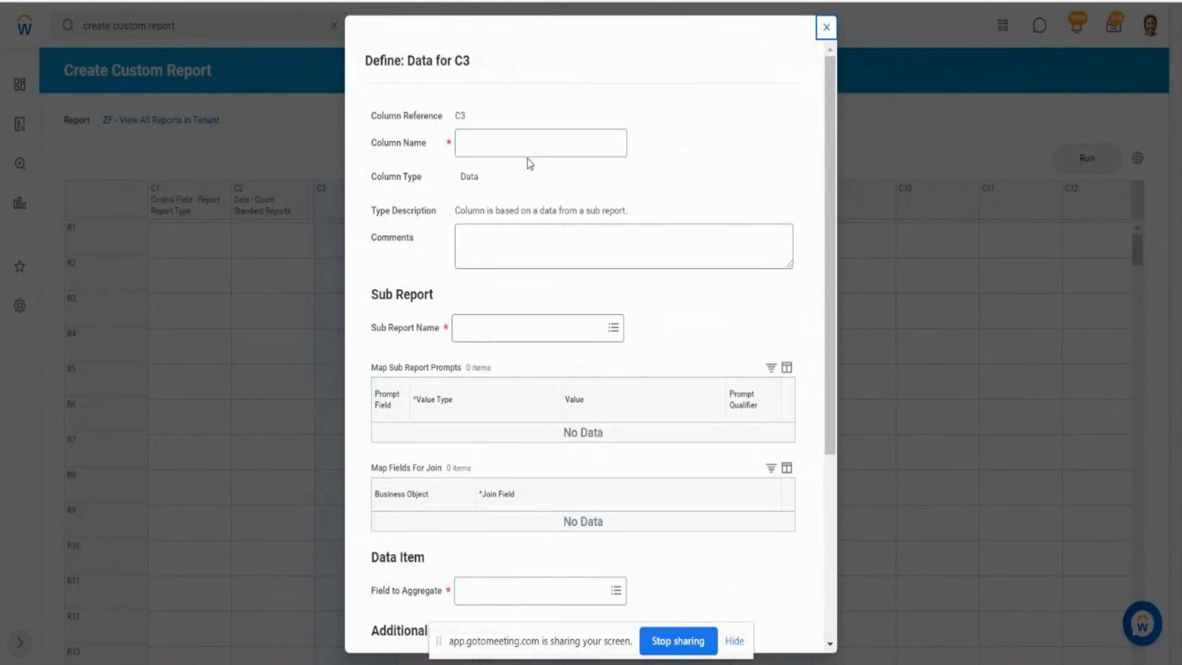
click(520, 151)
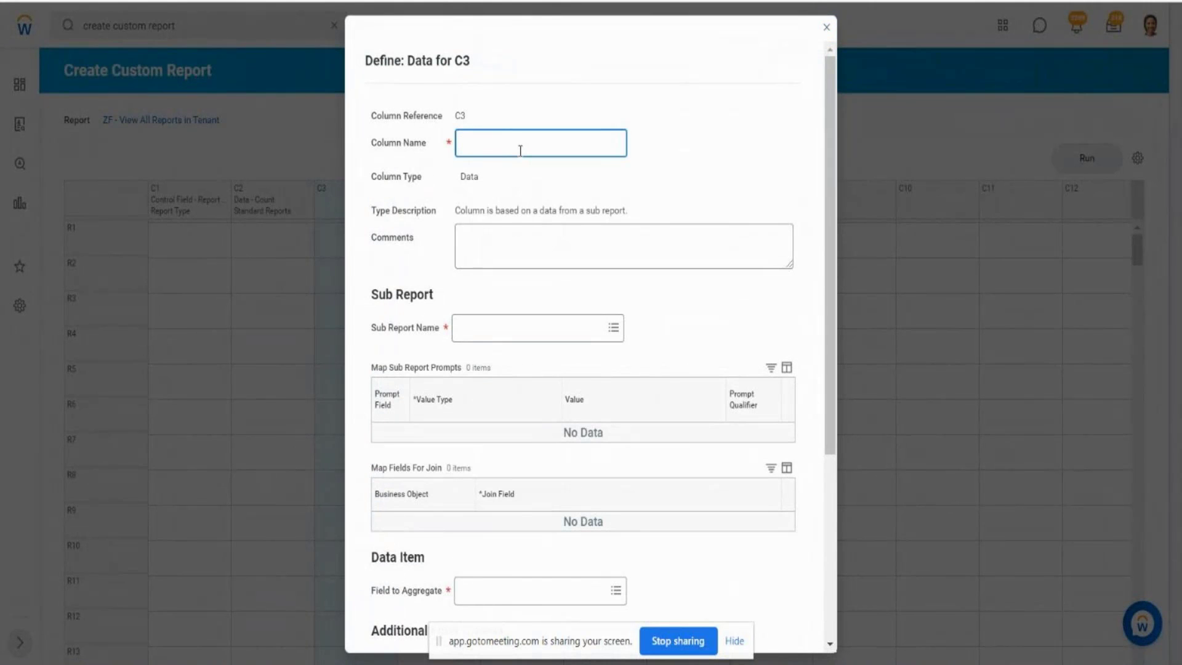
text(Custom Reports Count)
Assign ZF - SubRep2 - All Custom Reports as the subreport for column C3.
click(480, 327)
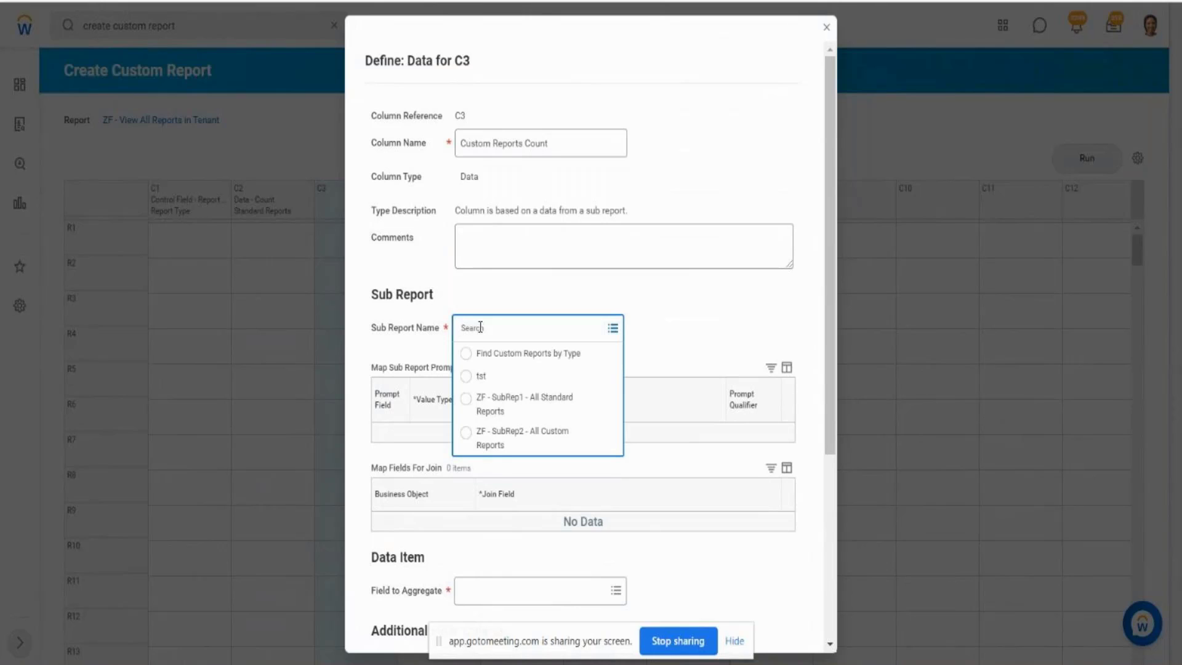
click(550, 446)
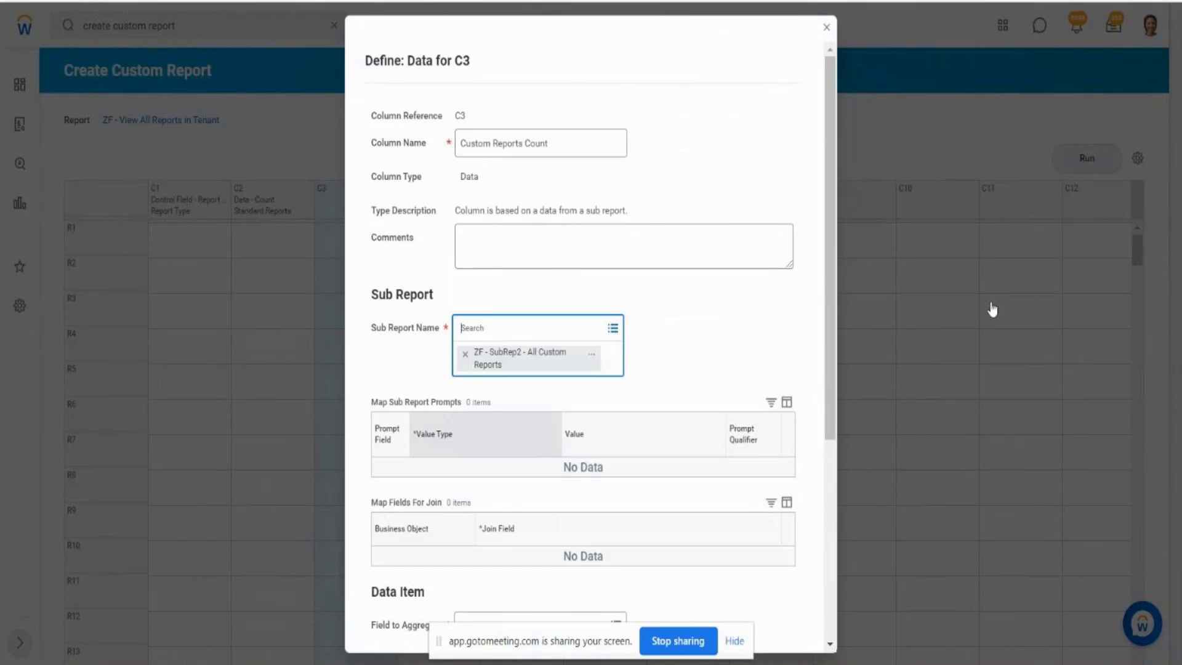
drag(867, 496, 840, 457)
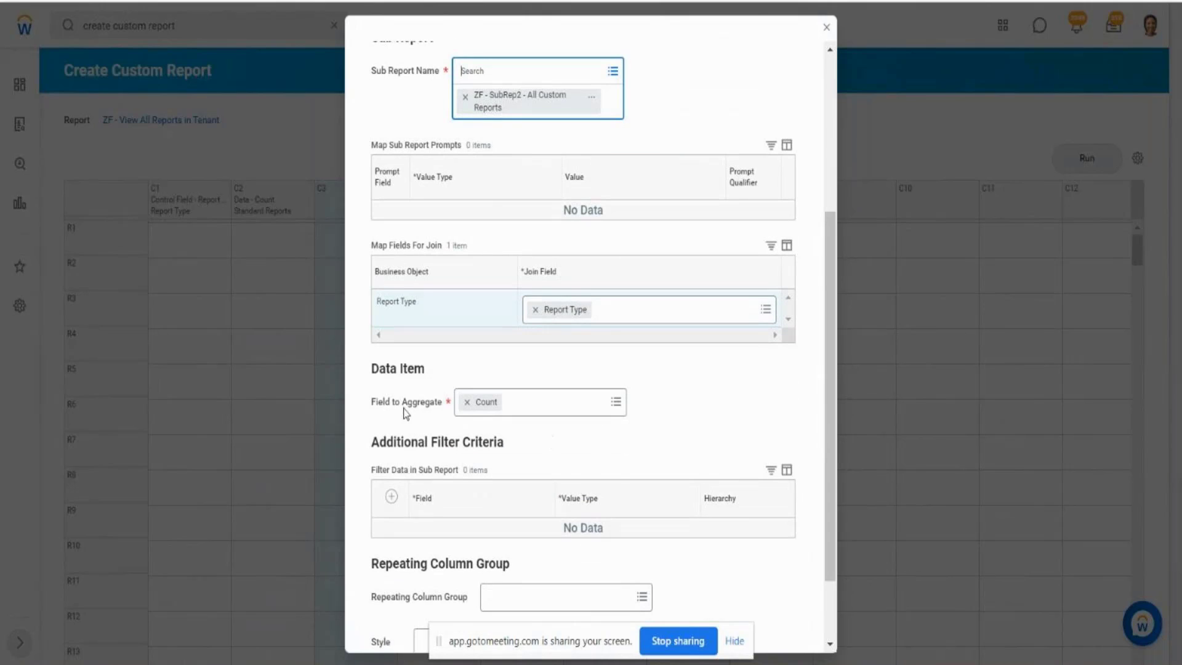
drag(409, 414, 434, 380)
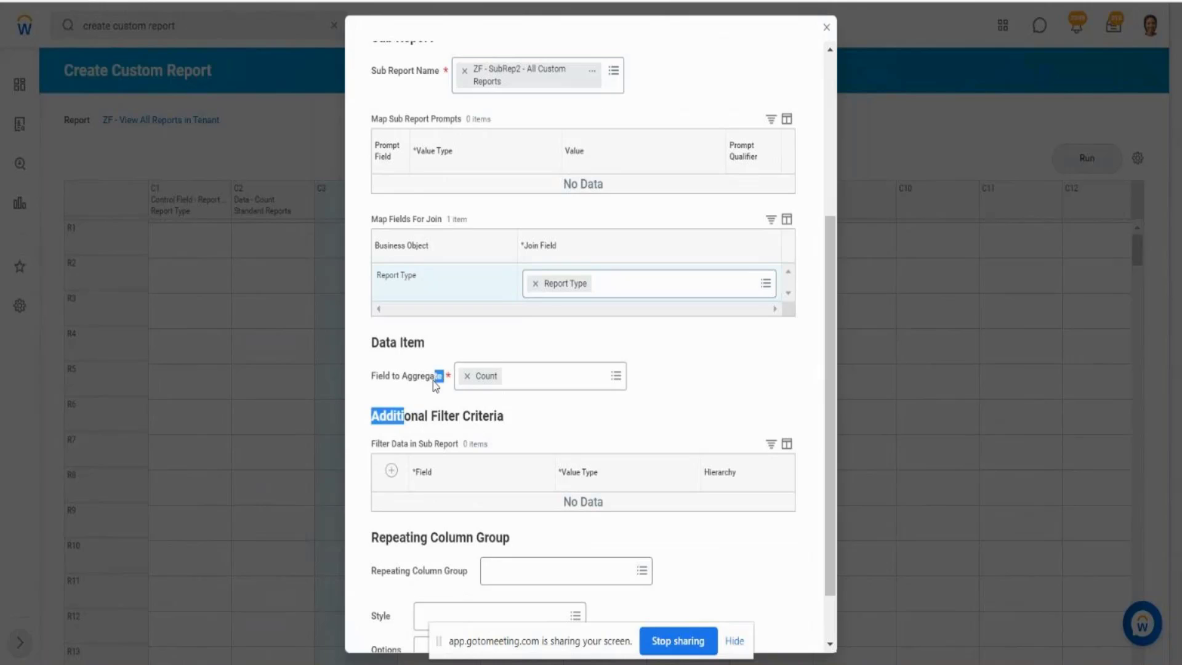
Compare C3's Field to Aggregate options with the fields to summarize in the All Custom Reports subreport definition.
click(616, 376)
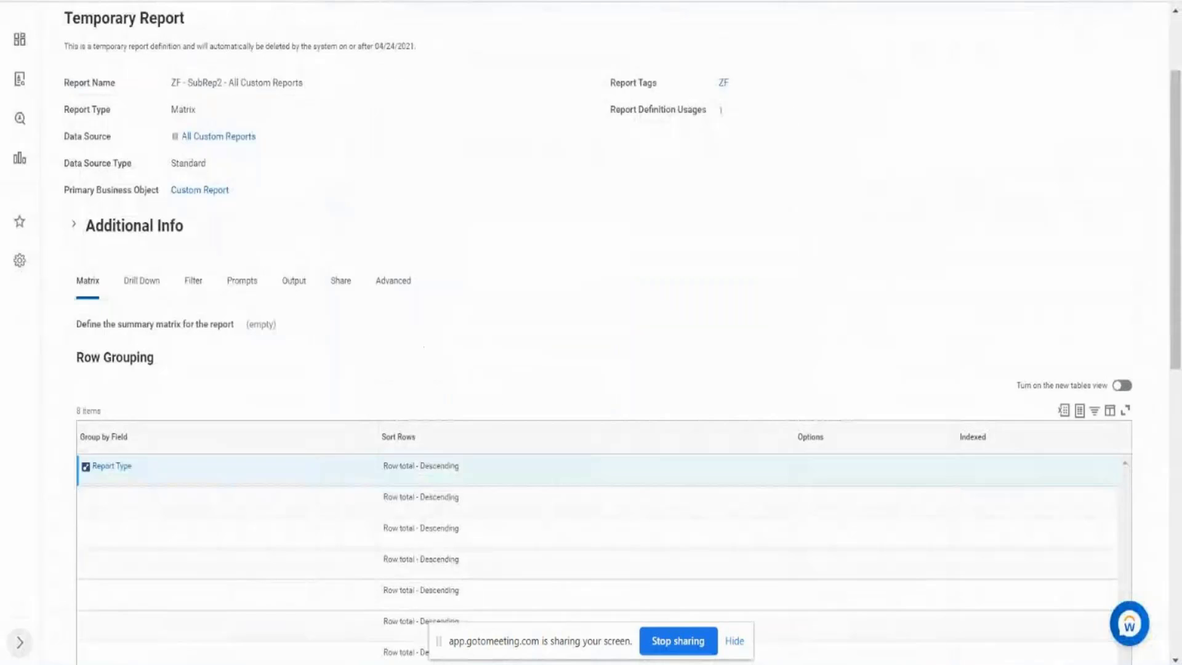
scroll(640, 293, down, 10)
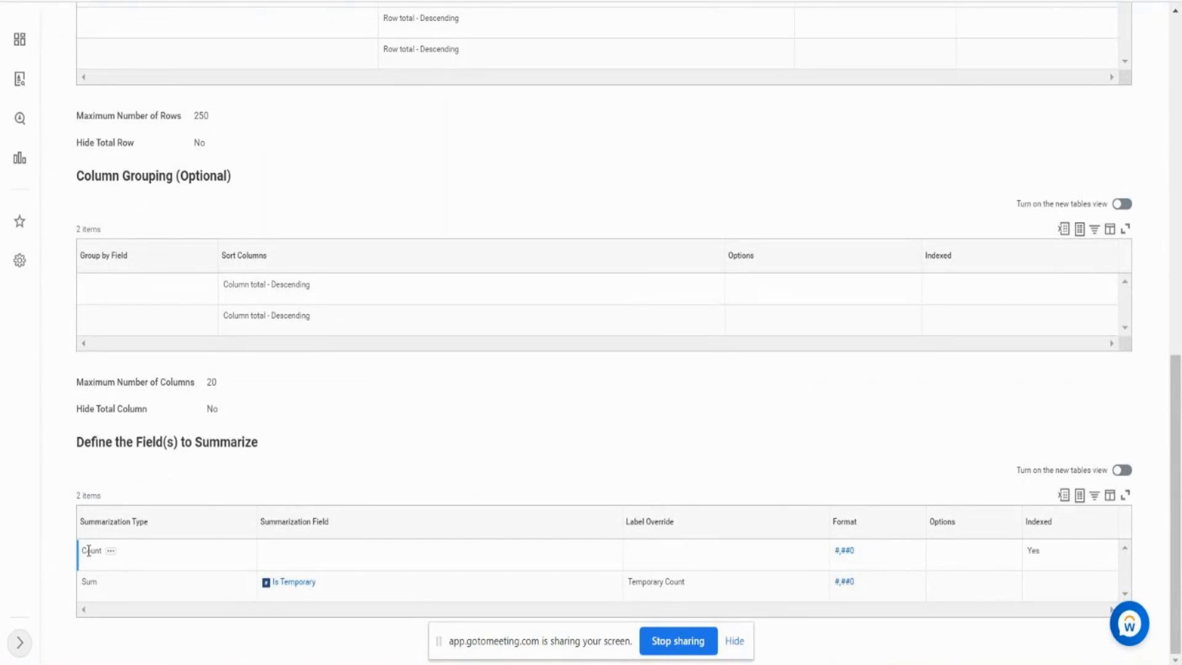
drag(87, 550, 110, 554)
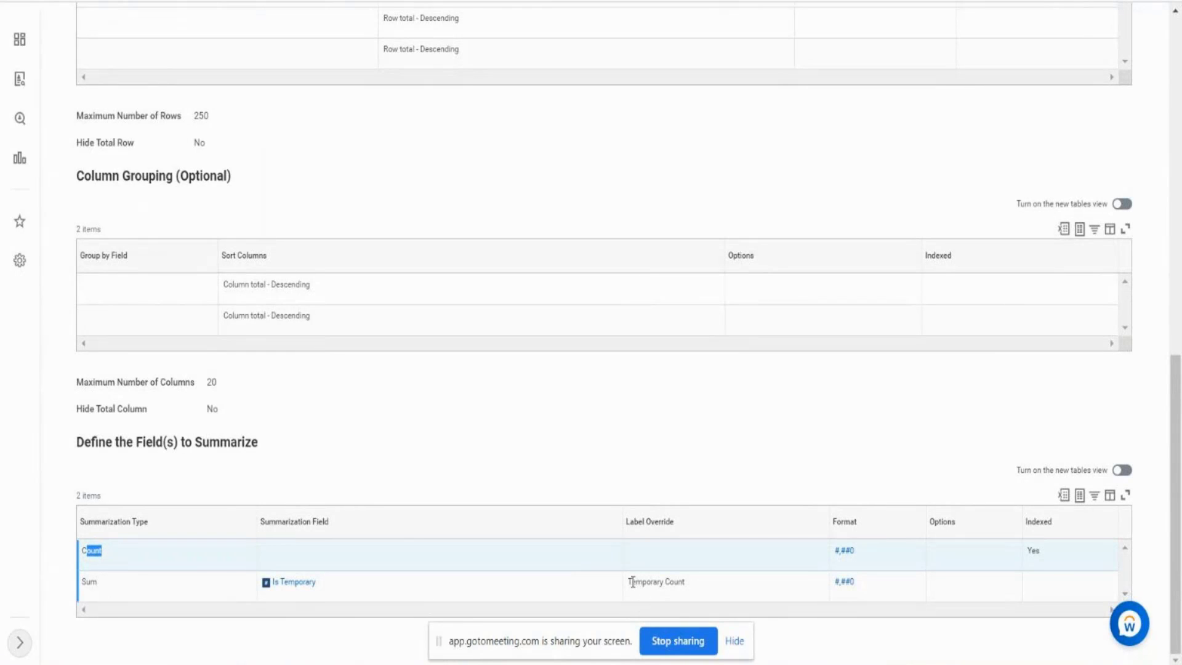
drag(631, 582, 679, 589)
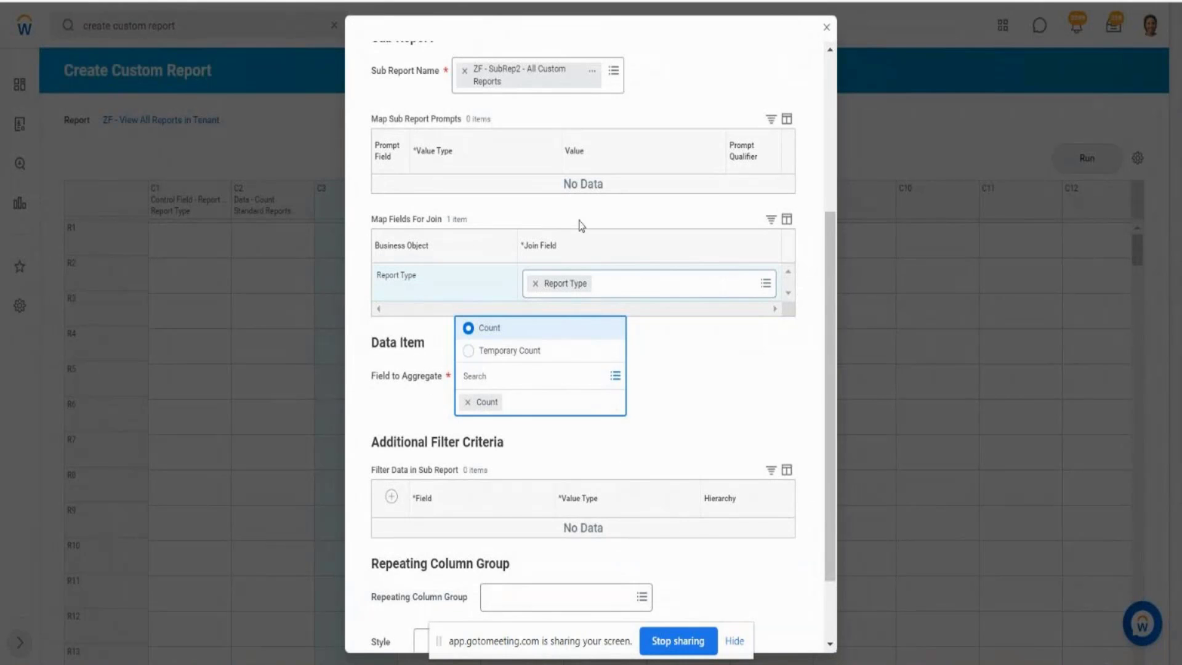
Accept column C3 with Report Type as the join field and Count as the field to aggregate.
click(682, 343)
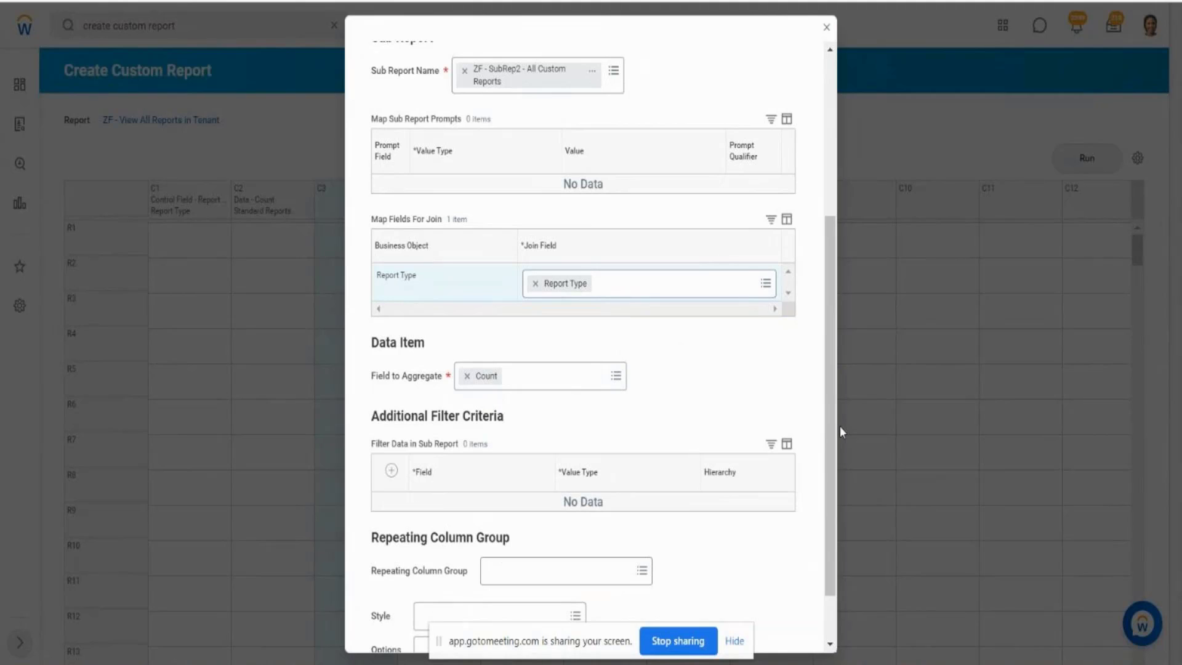
scroll(839, 426, down, 2)
click(410, 629)
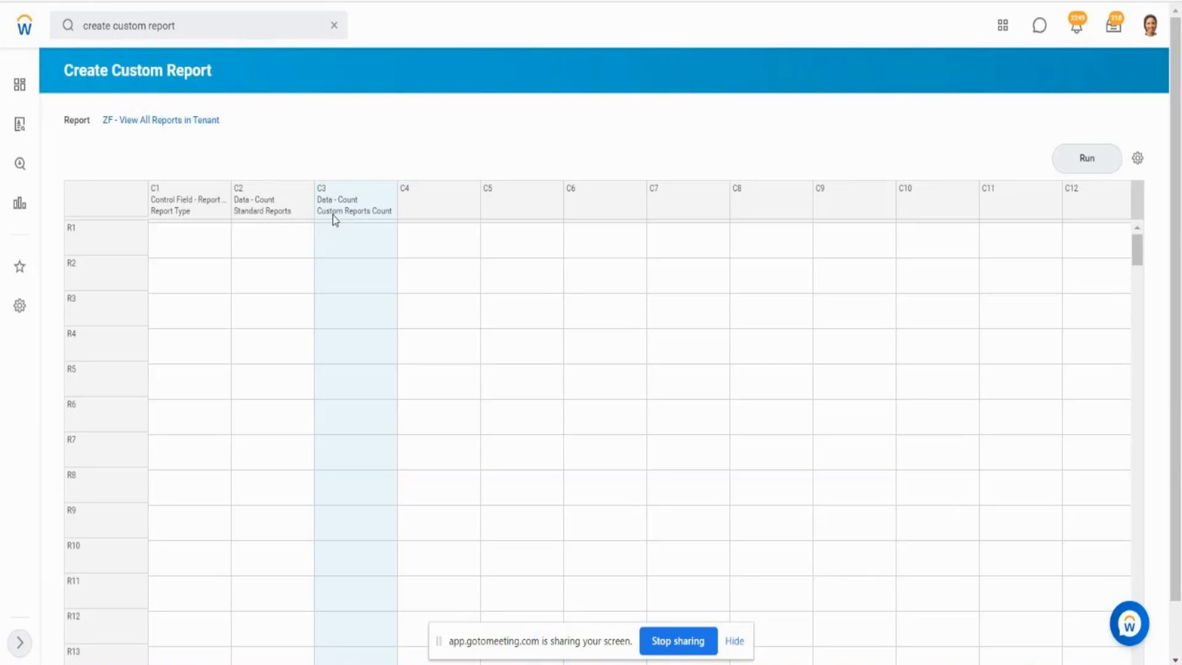
Rename data column C2 as Standard Reports Count and save the column definition.
click(289, 204)
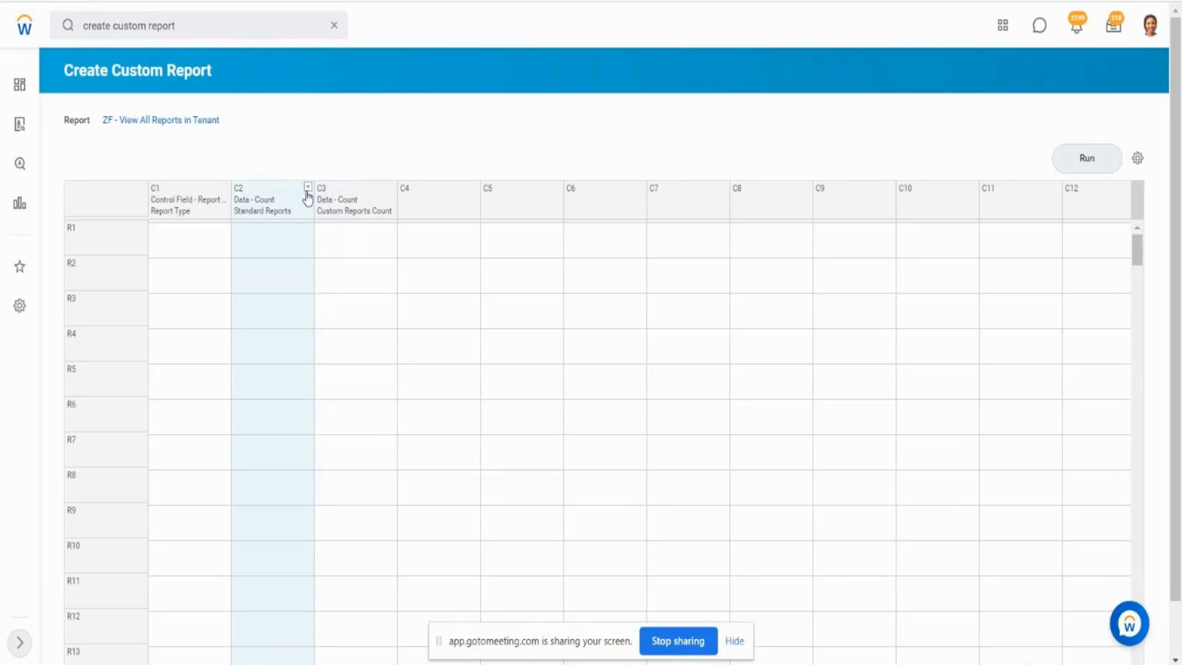
click(309, 188)
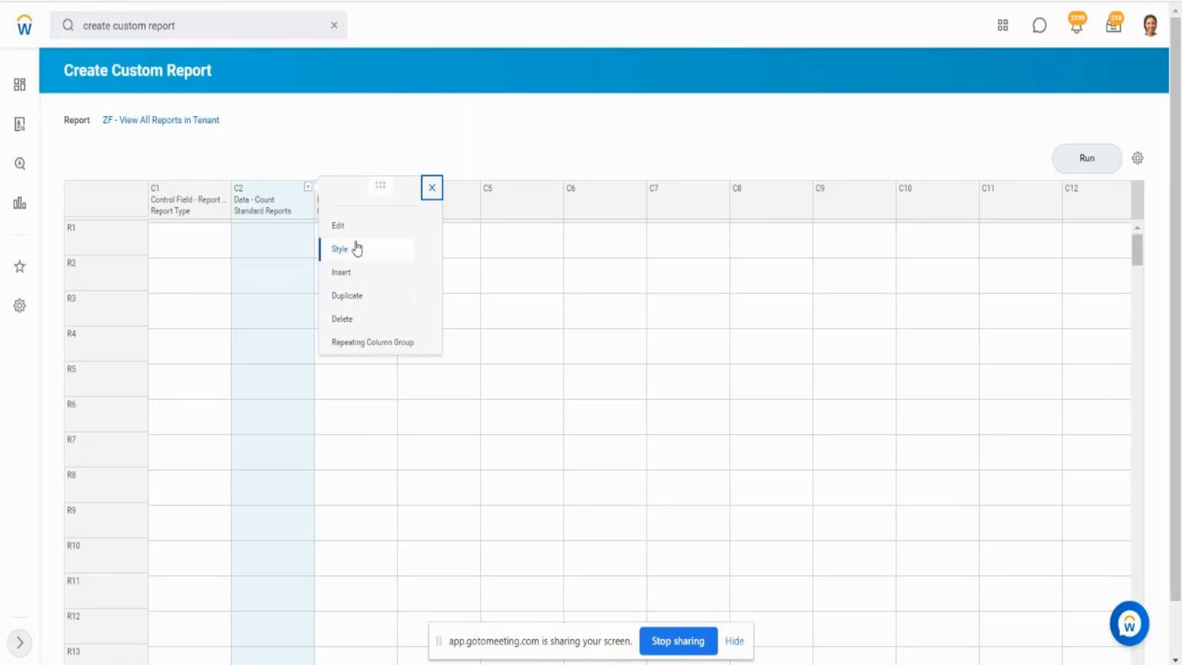
click(350, 228)
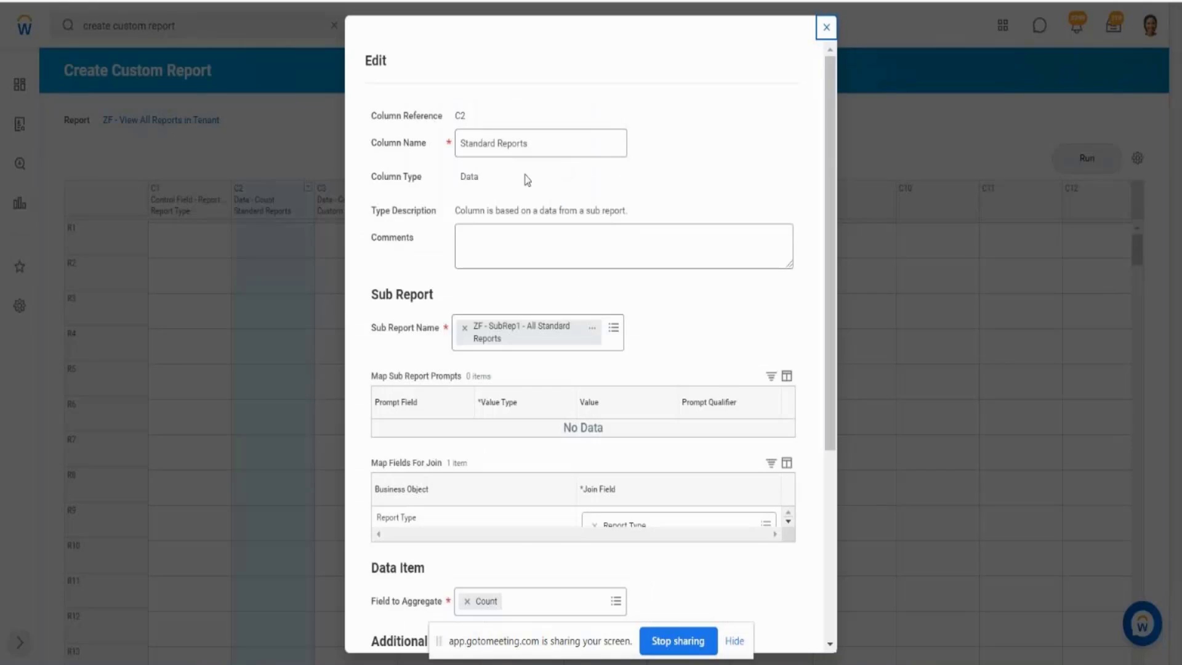
click(542, 141)
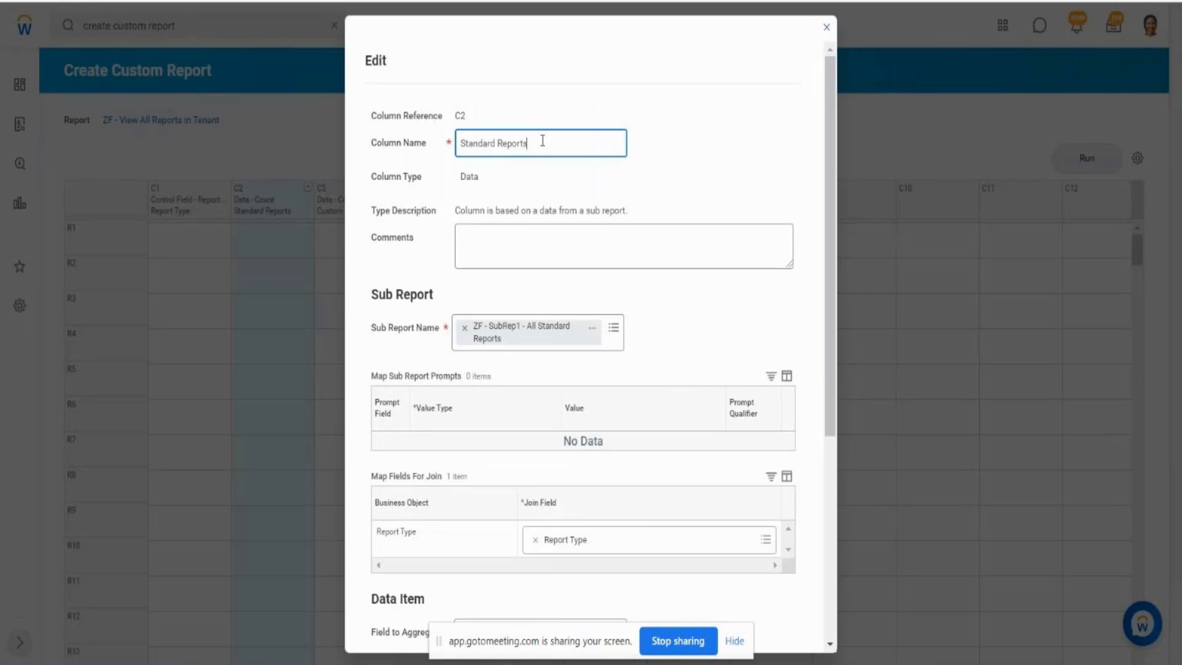
text(Count)
drag(560, 143, 465, 143)
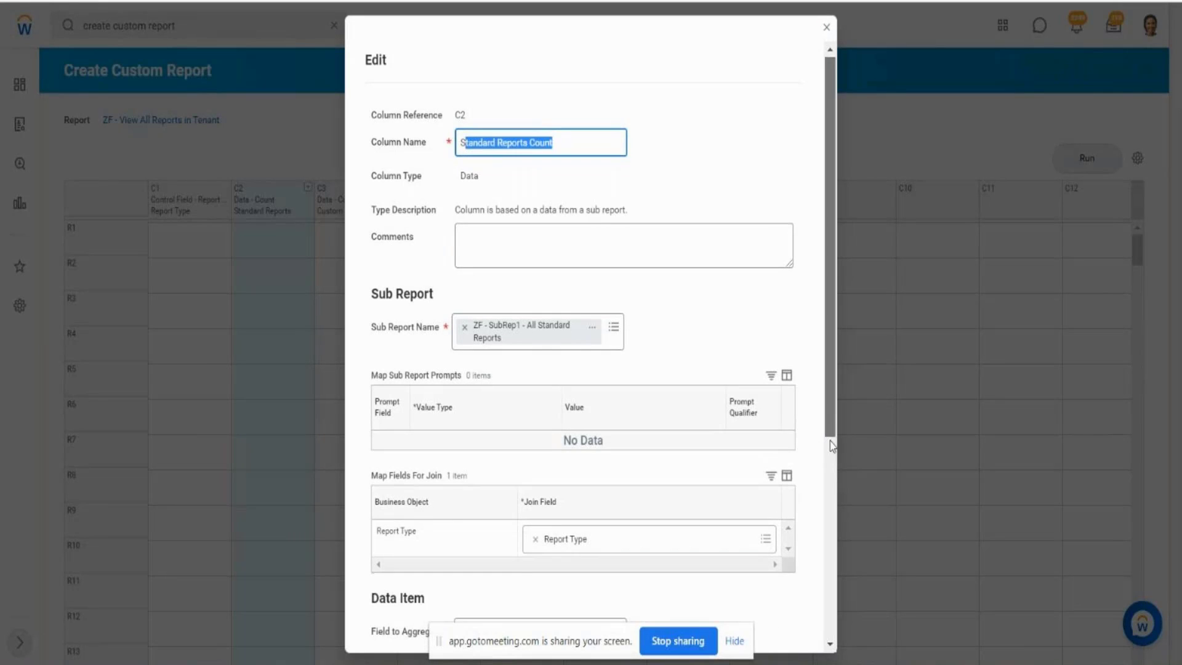
drag(831, 434, 832, 644)
click(407, 631)
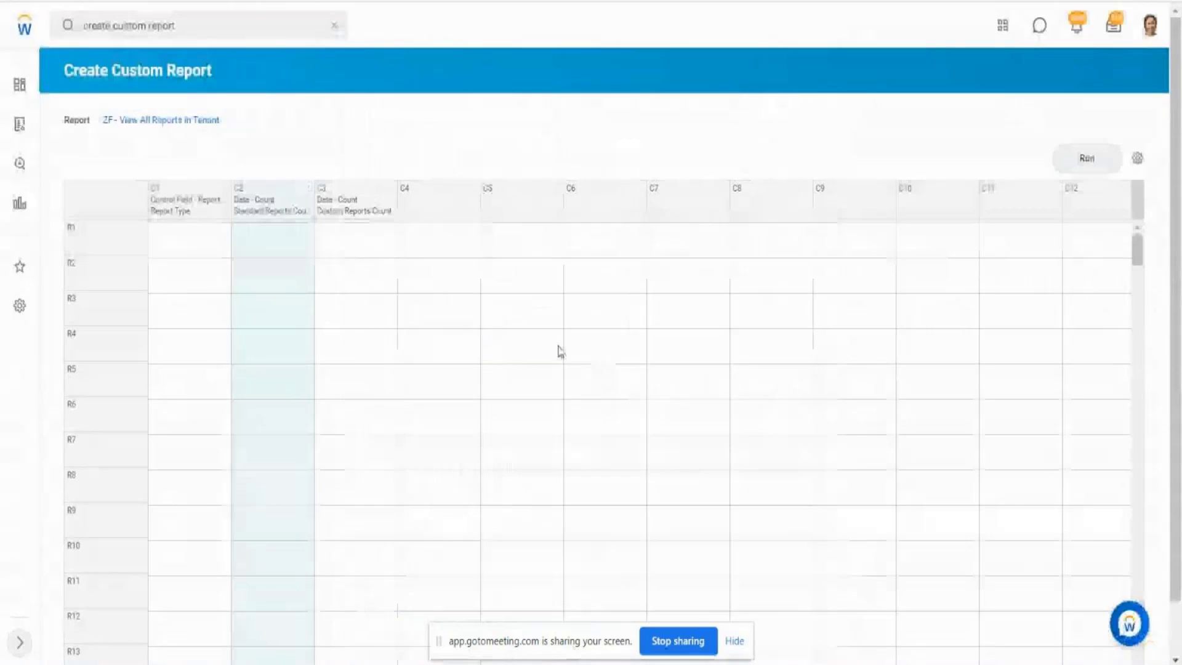
click(380, 210)
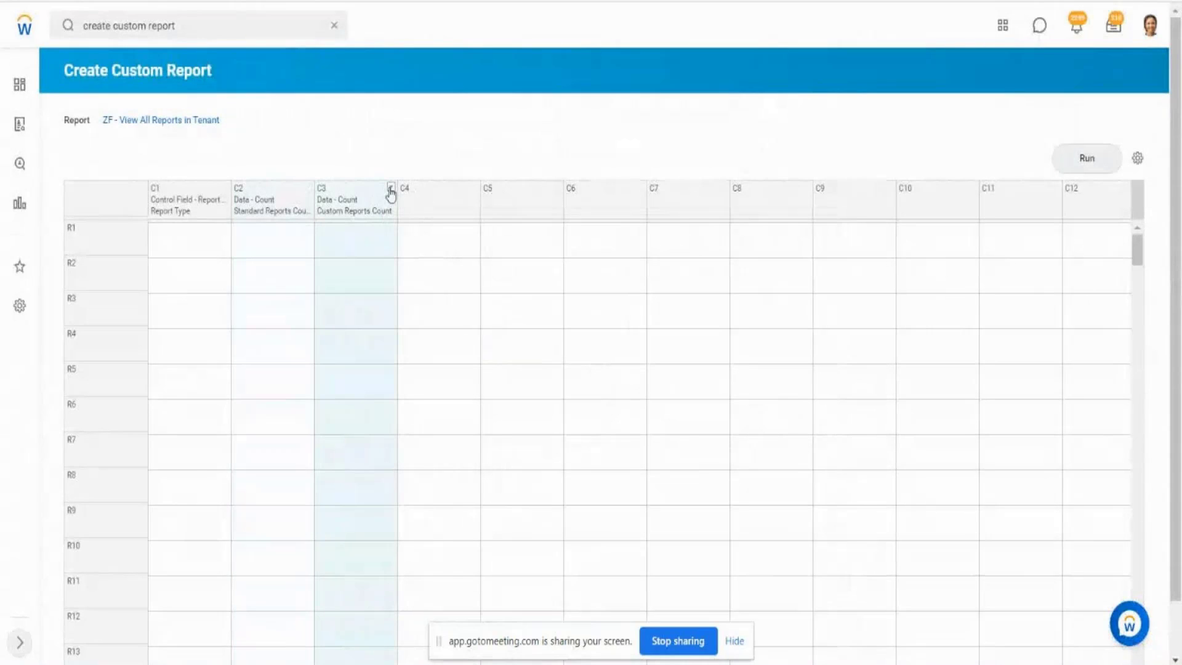
click(441, 195)
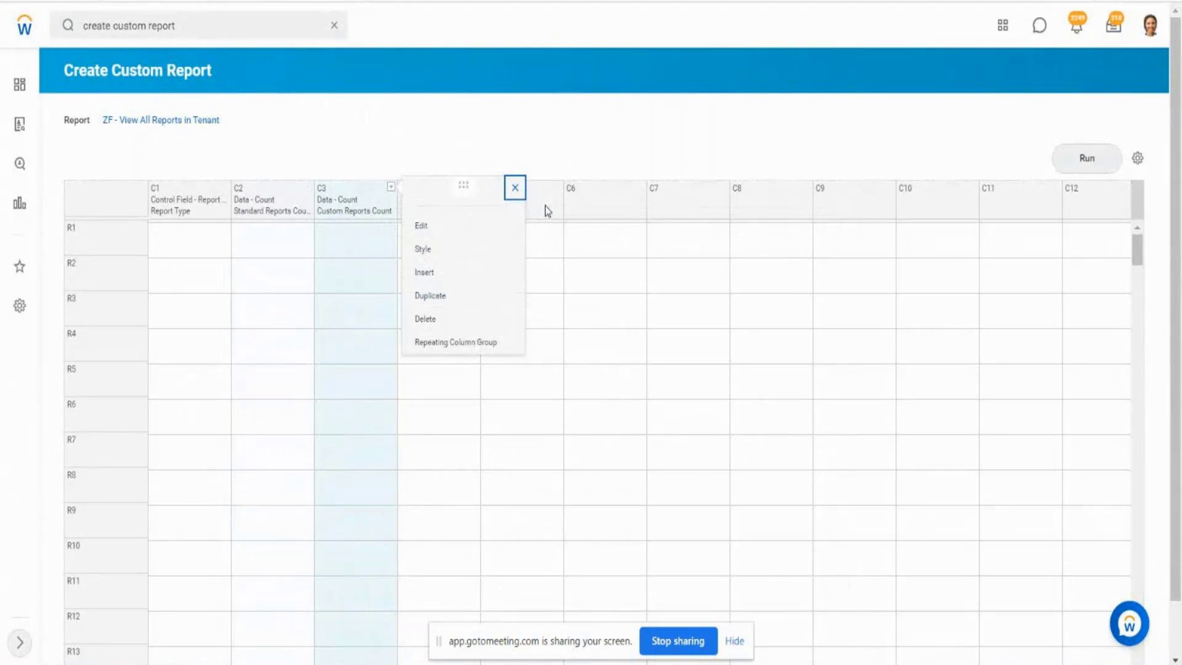
click(659, 102)
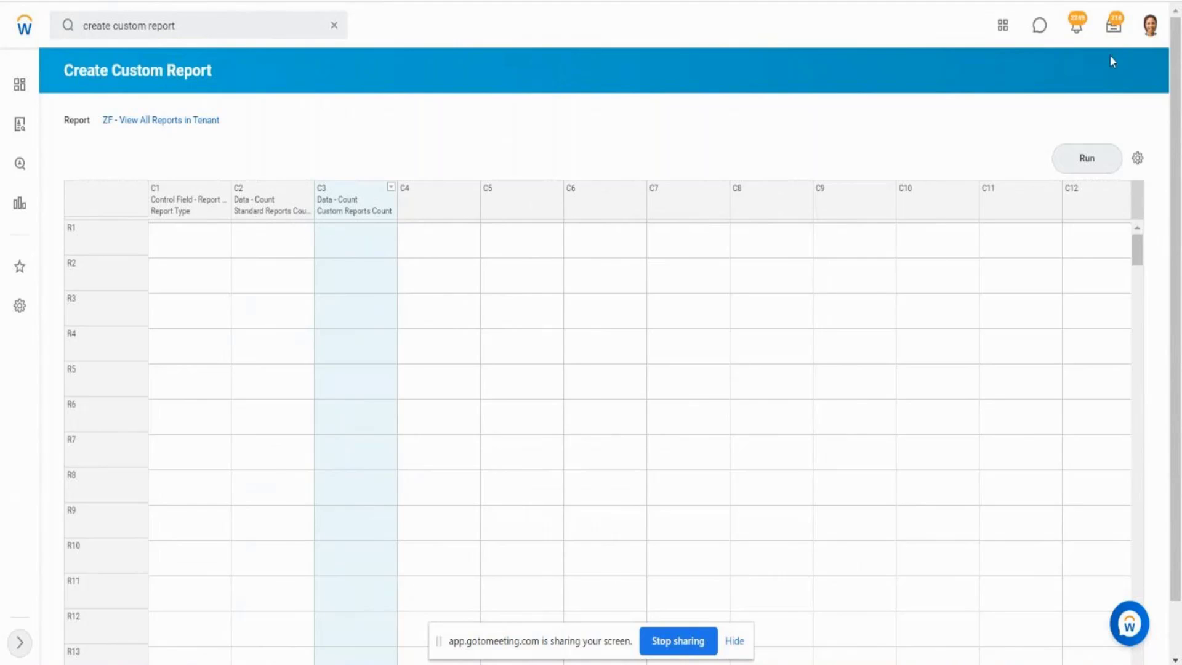
Run the composite report and the ZF - SubRep1 - All Standard Reports subreport.
click(1085, 159)
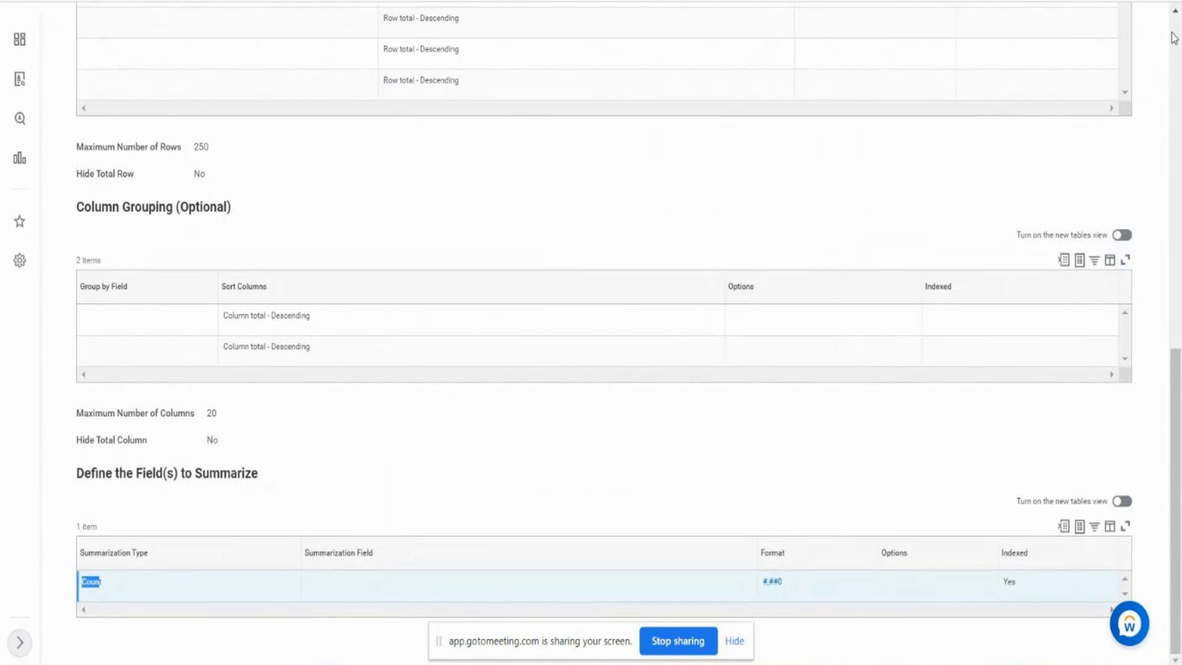
scroll(792, 74, up, 10)
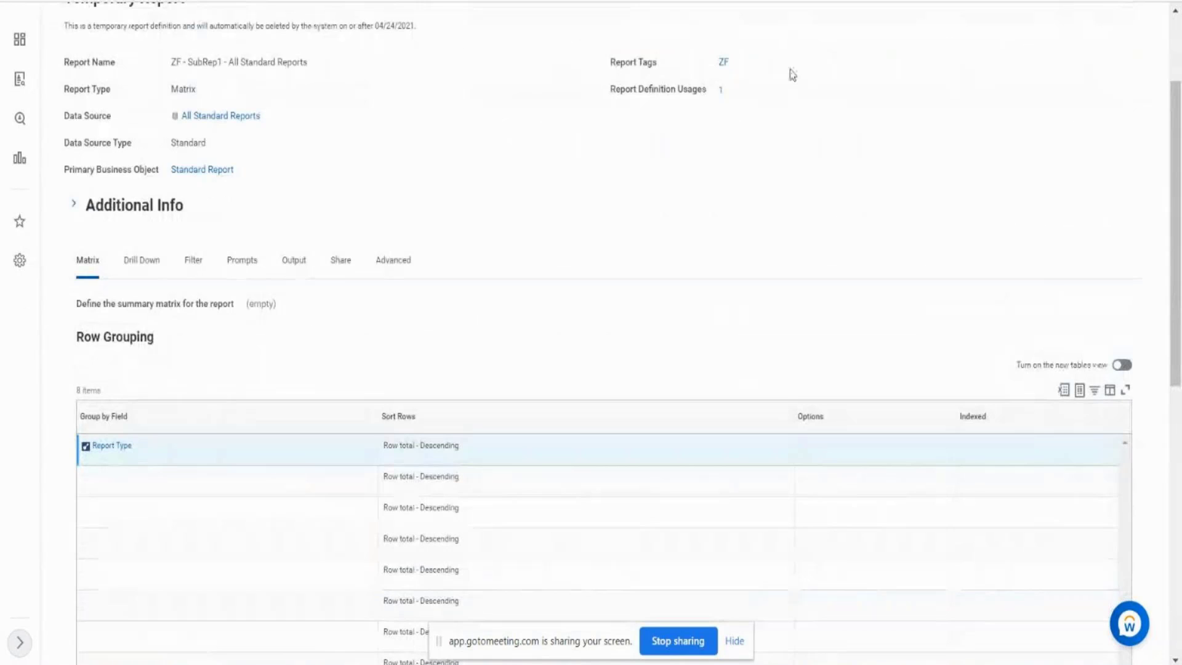
scroll(788, 75, up, 3)
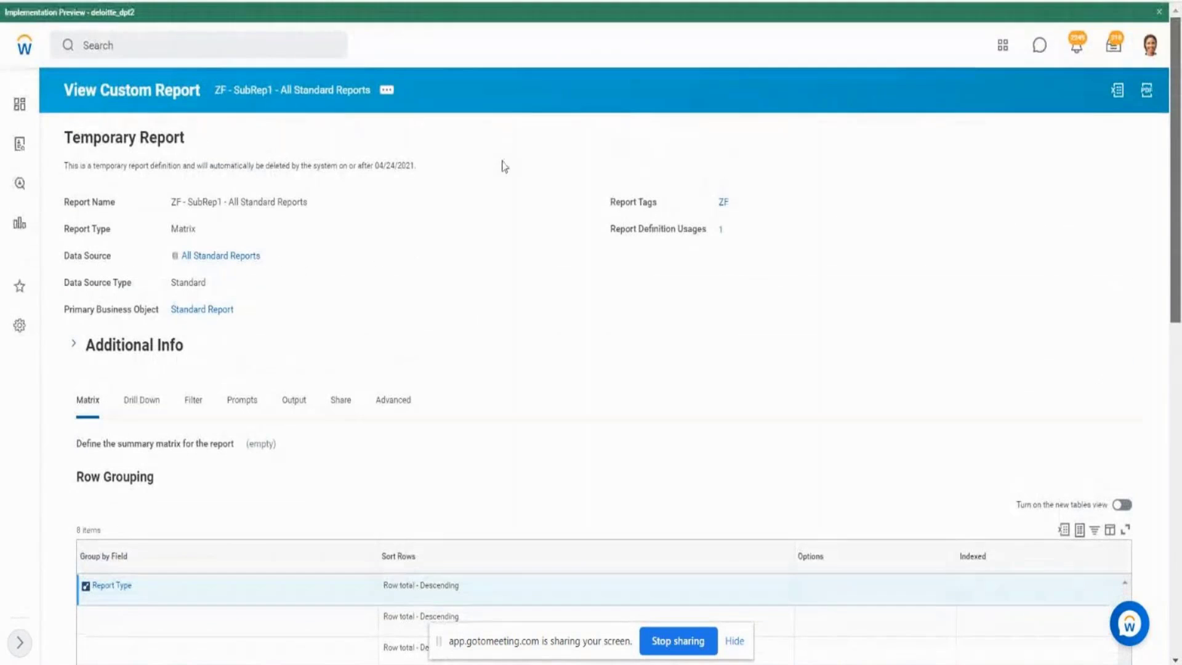
click(386, 90)
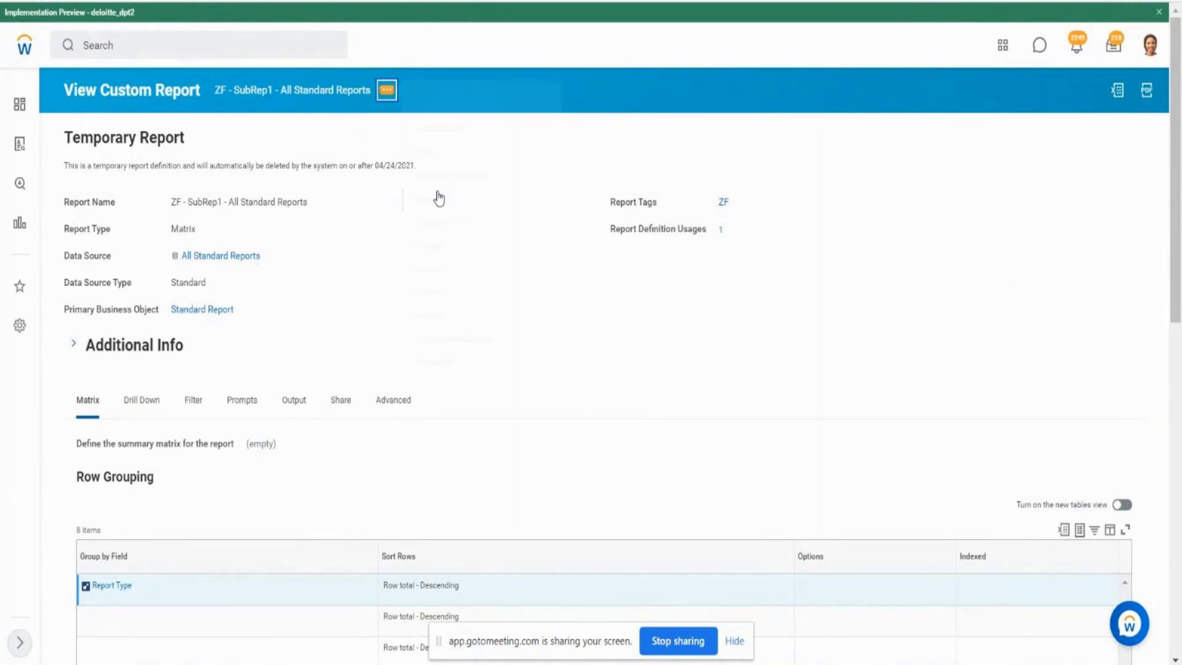
mouse_move(439, 198)
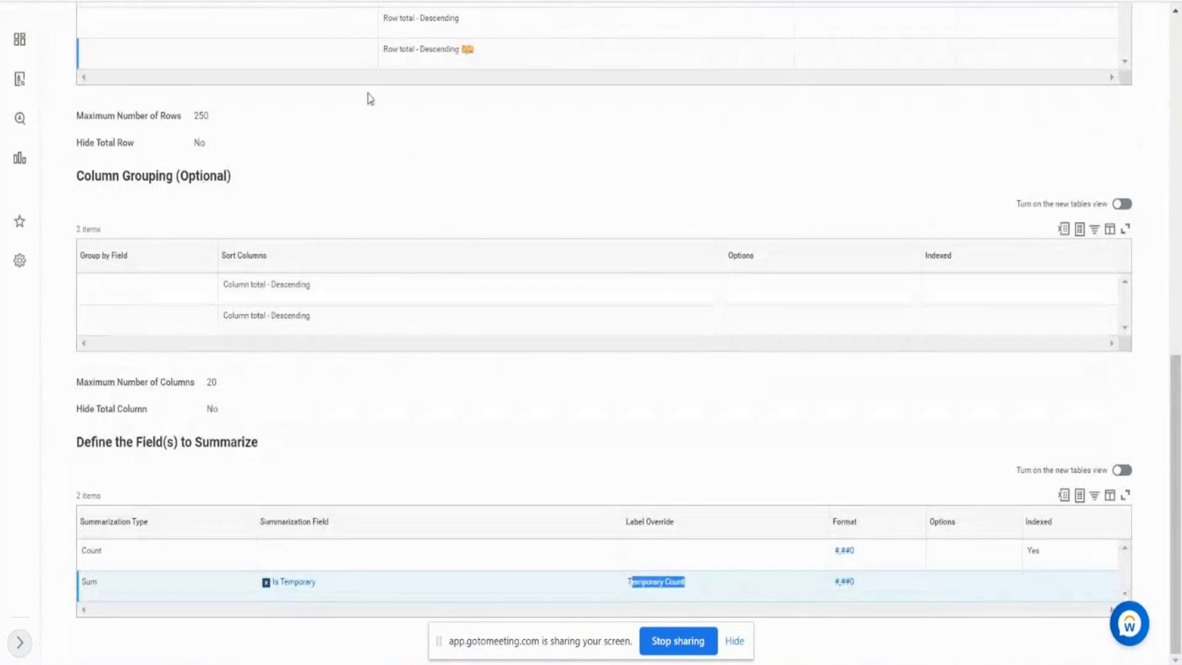
Run the ZF - SubRep2 - All Custom Reports subreport and compare its counts by report type with the standard reports subreport.
click(1176, 44)
click(1176, 44)
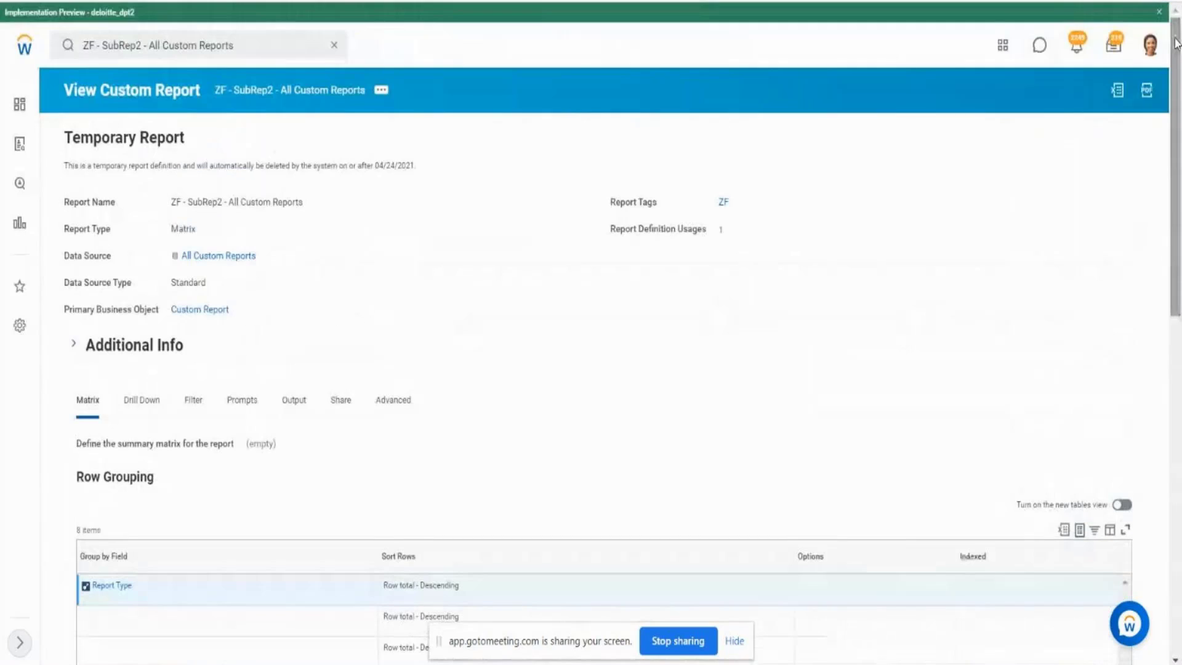
click(381, 93)
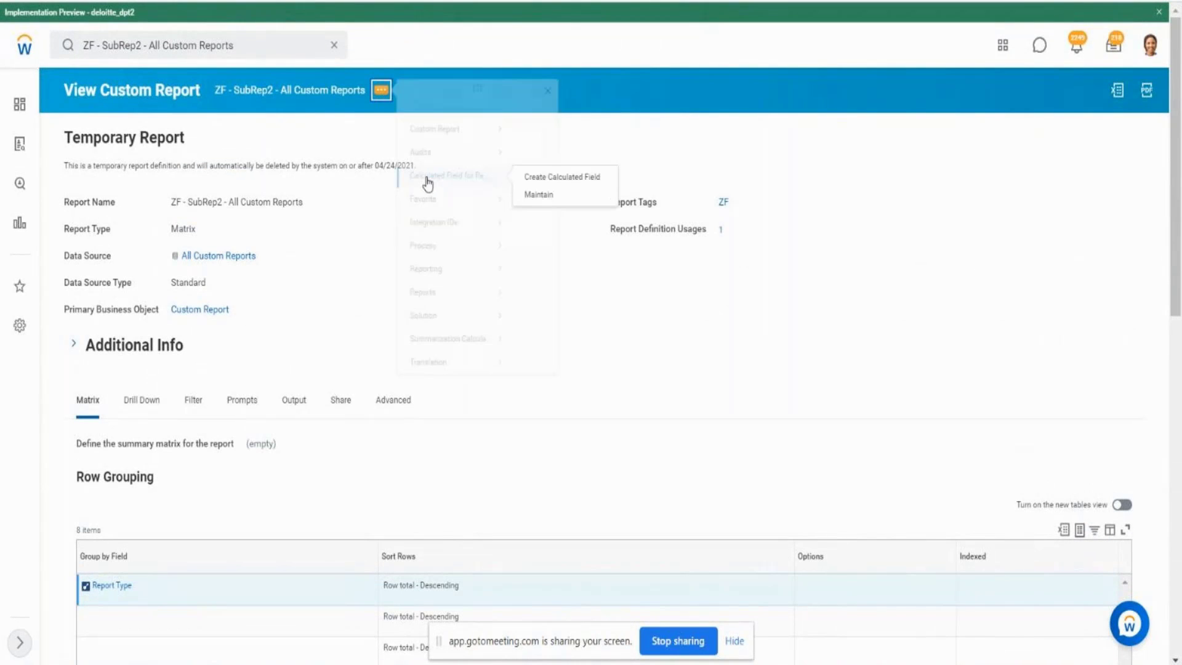
mouse_move(435, 148)
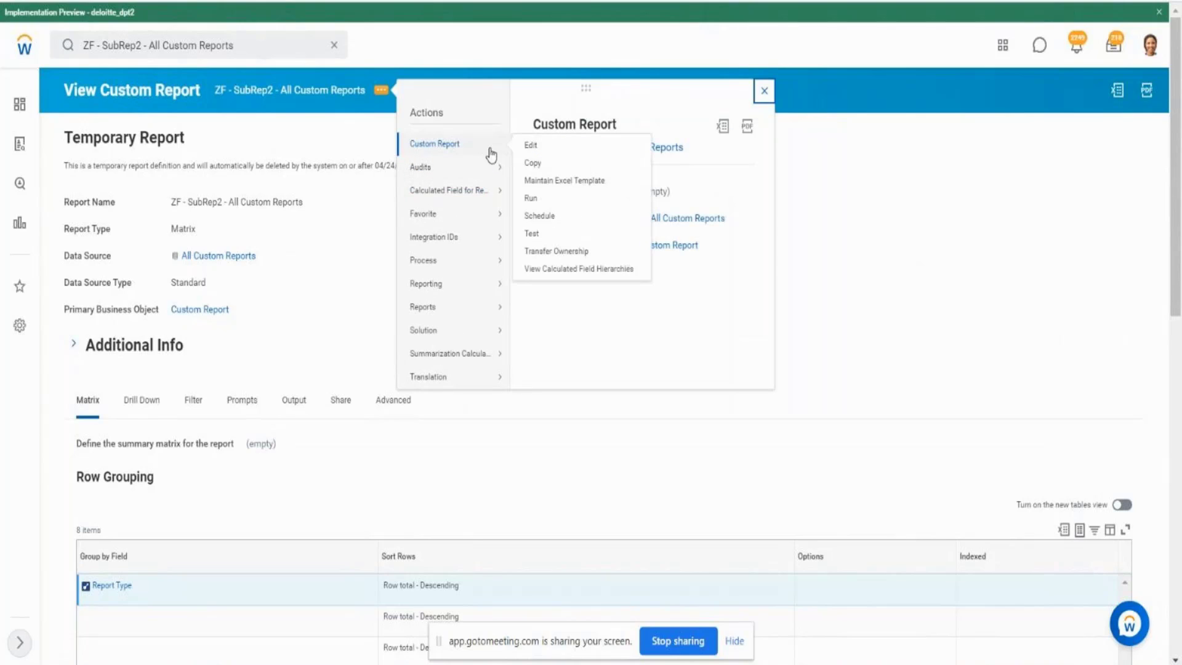
click(532, 198)
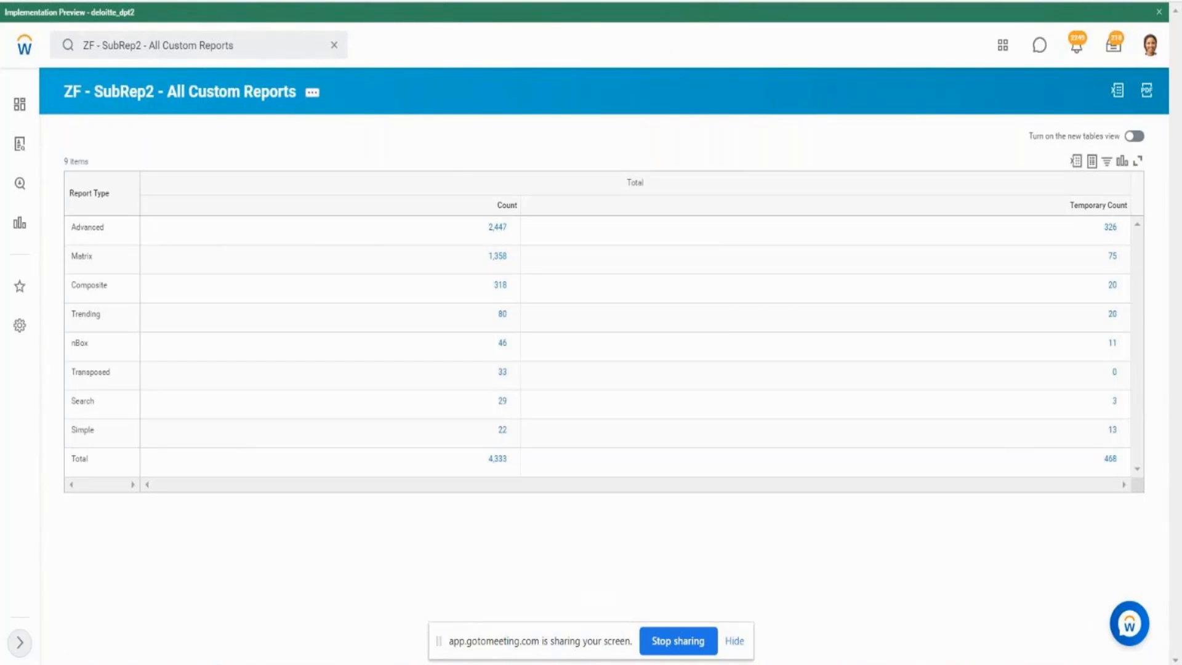
key(ctrl+shift+Tab)
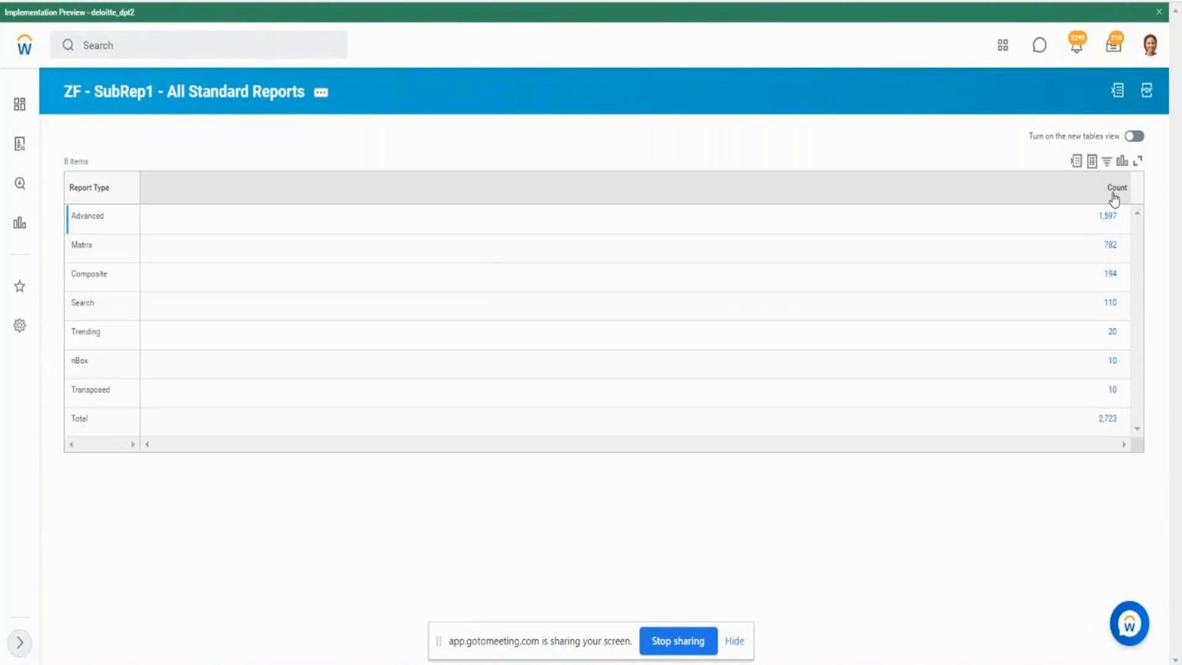
Compare the Advanced report counts in the composite report with those in the All Standard Reports and All Custom Reports subreports.
key(ctrl+Tab)
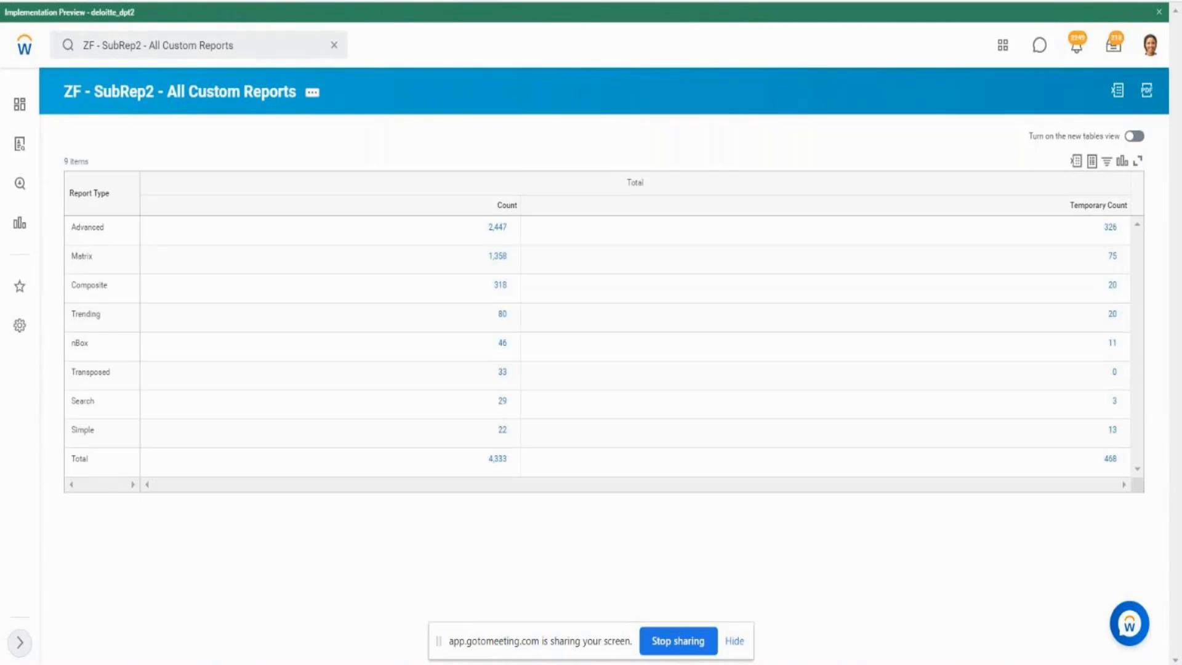
drag(485, 208, 506, 286)
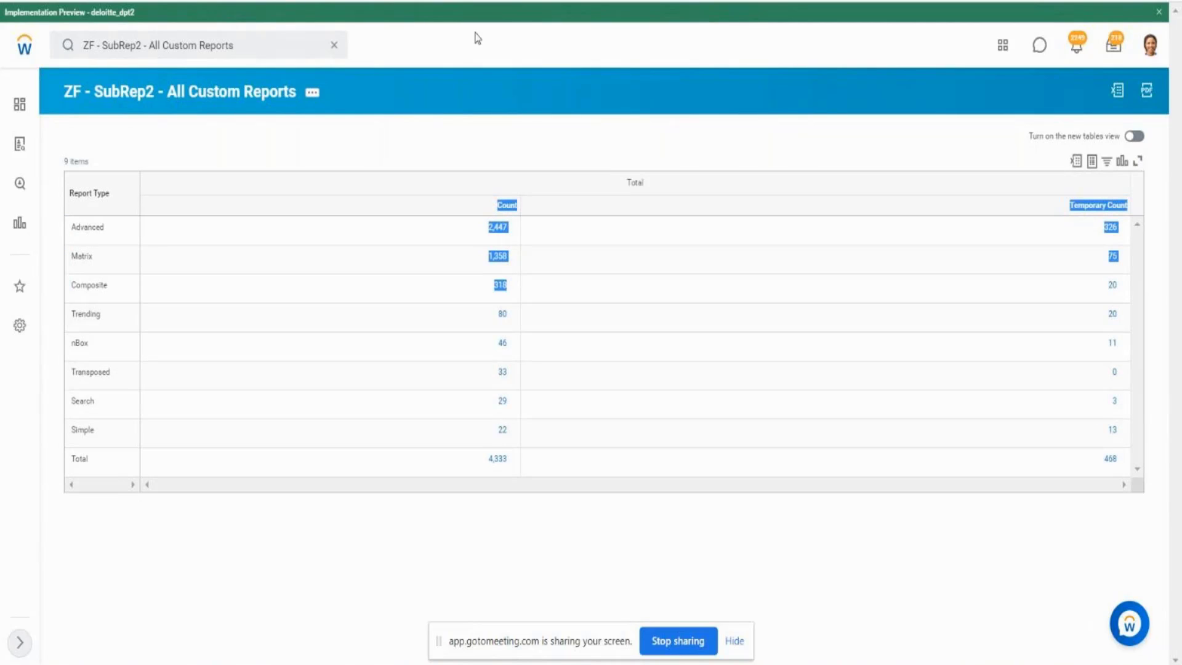
key(ctrl+Tab)
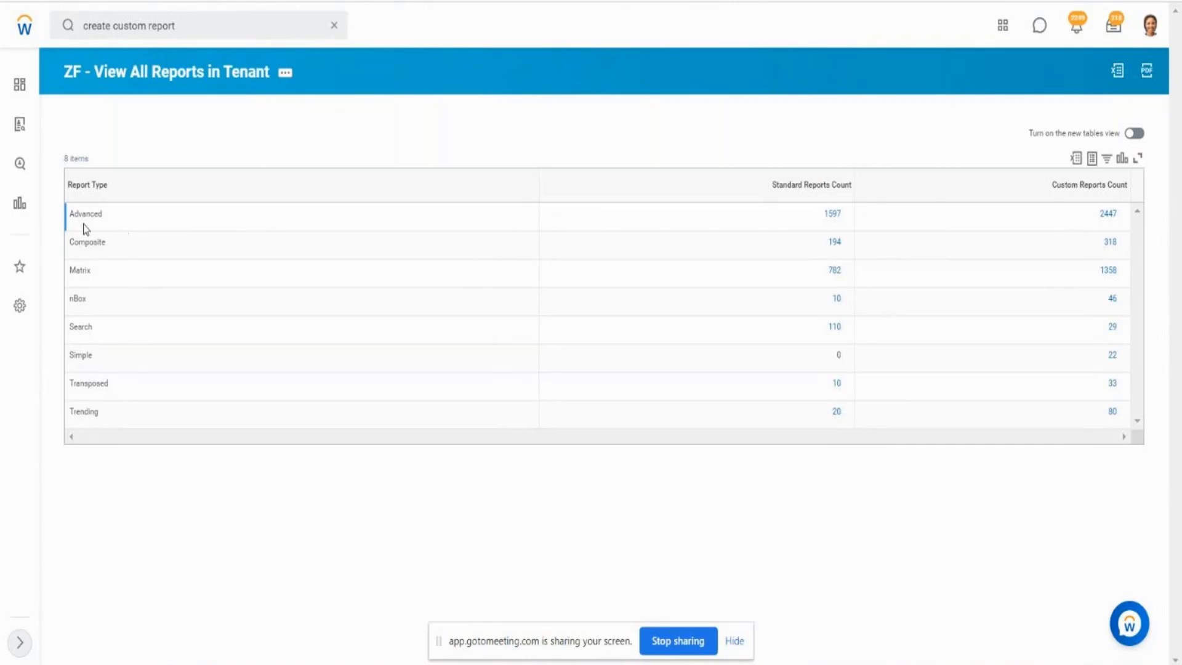
drag(76, 220, 98, 215)
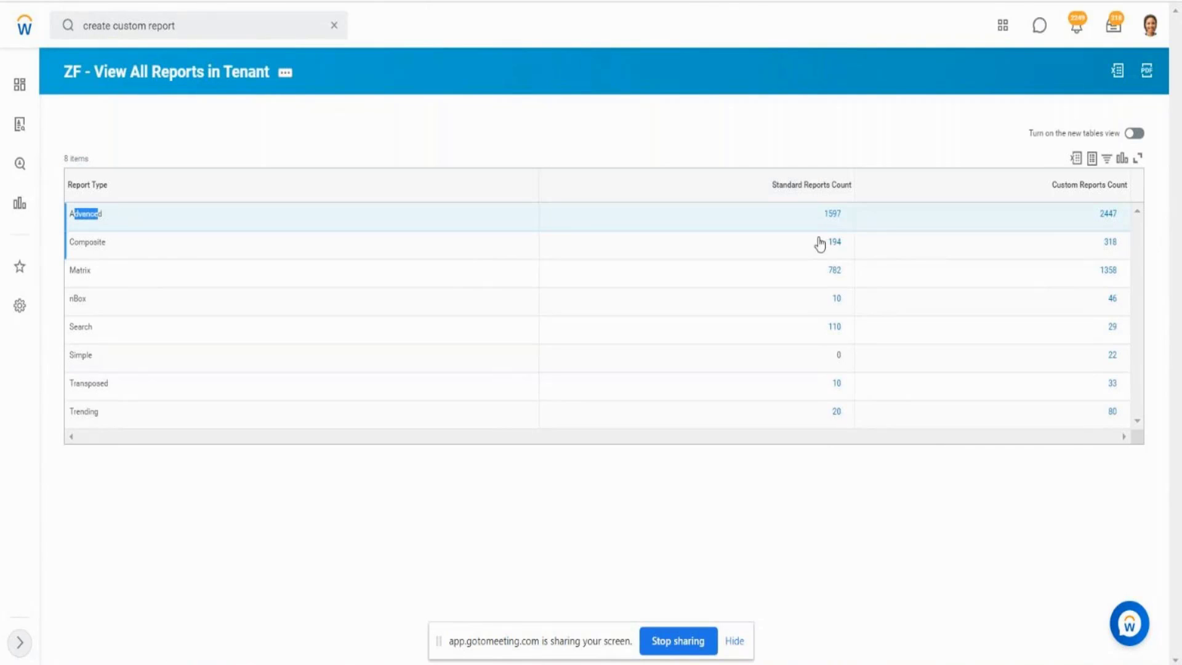
click(796, 195)
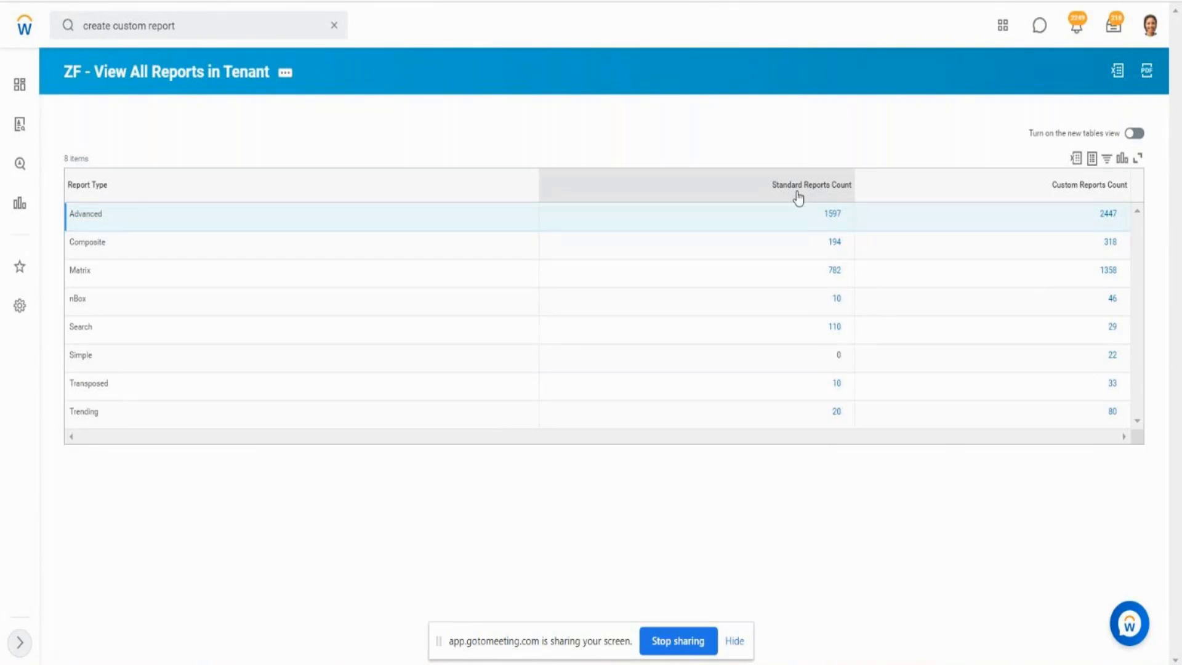
double_click(836, 193)
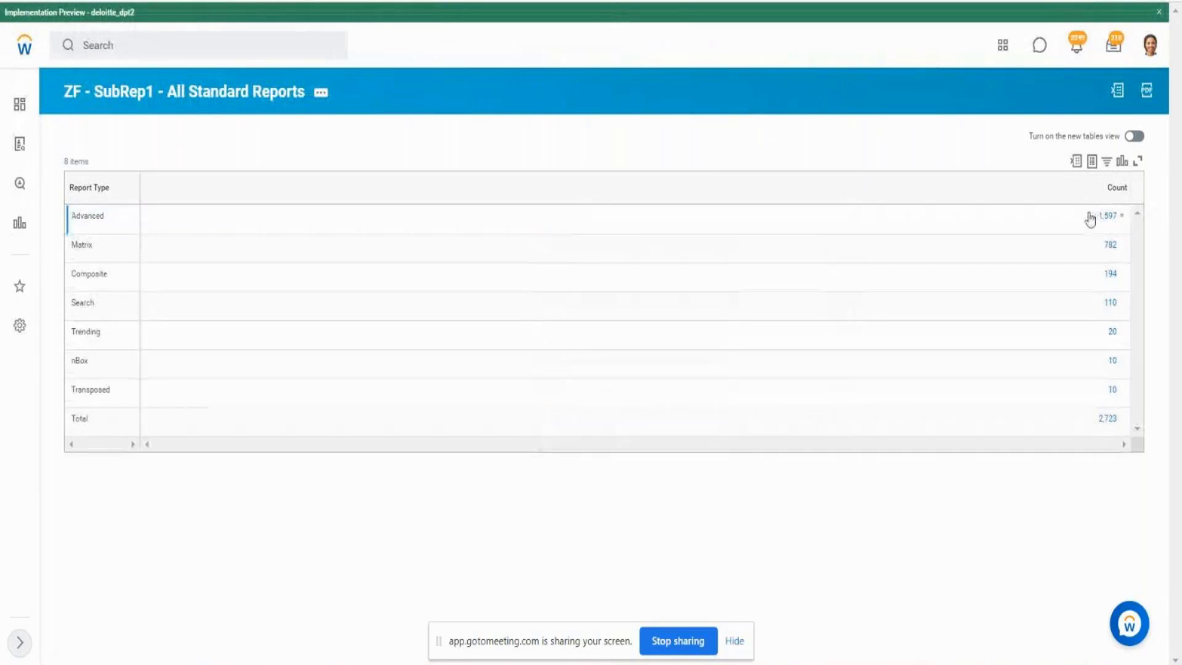
drag(1089, 219, 1122, 221)
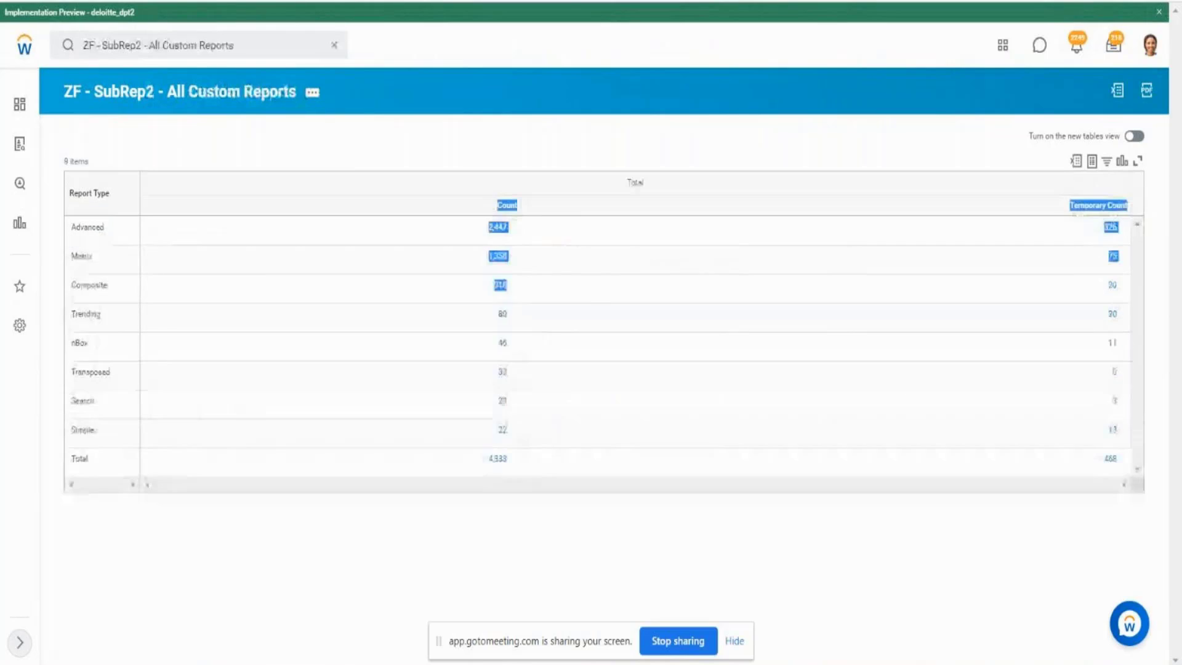
click(829, 145)
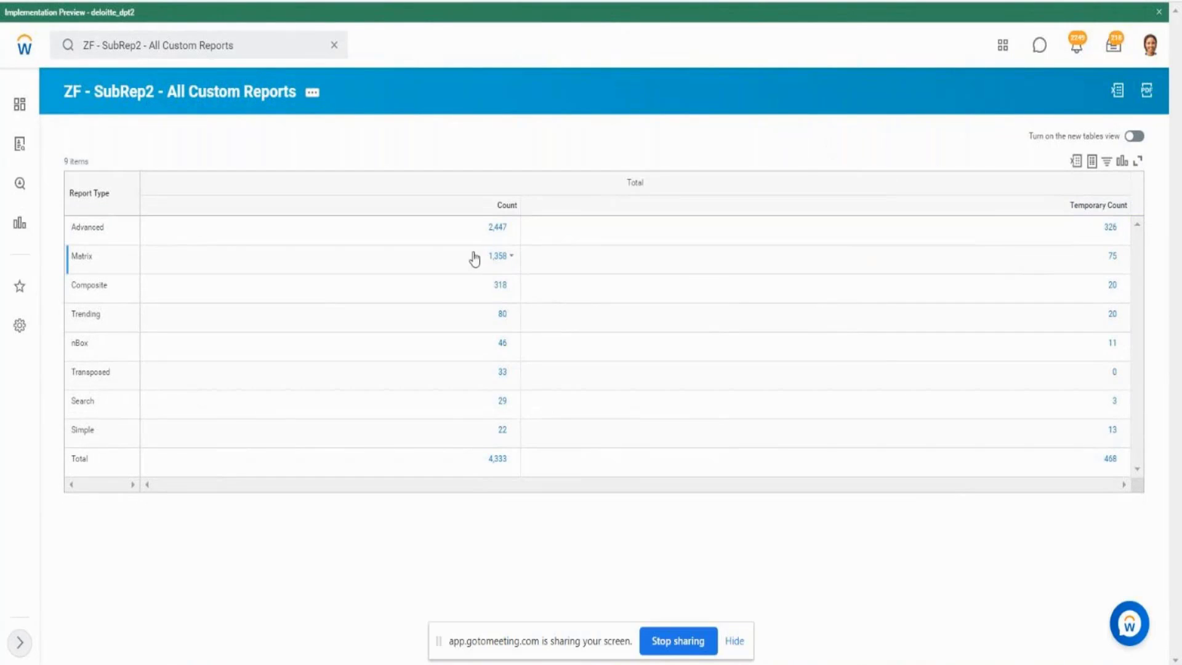
drag(473, 240, 516, 235)
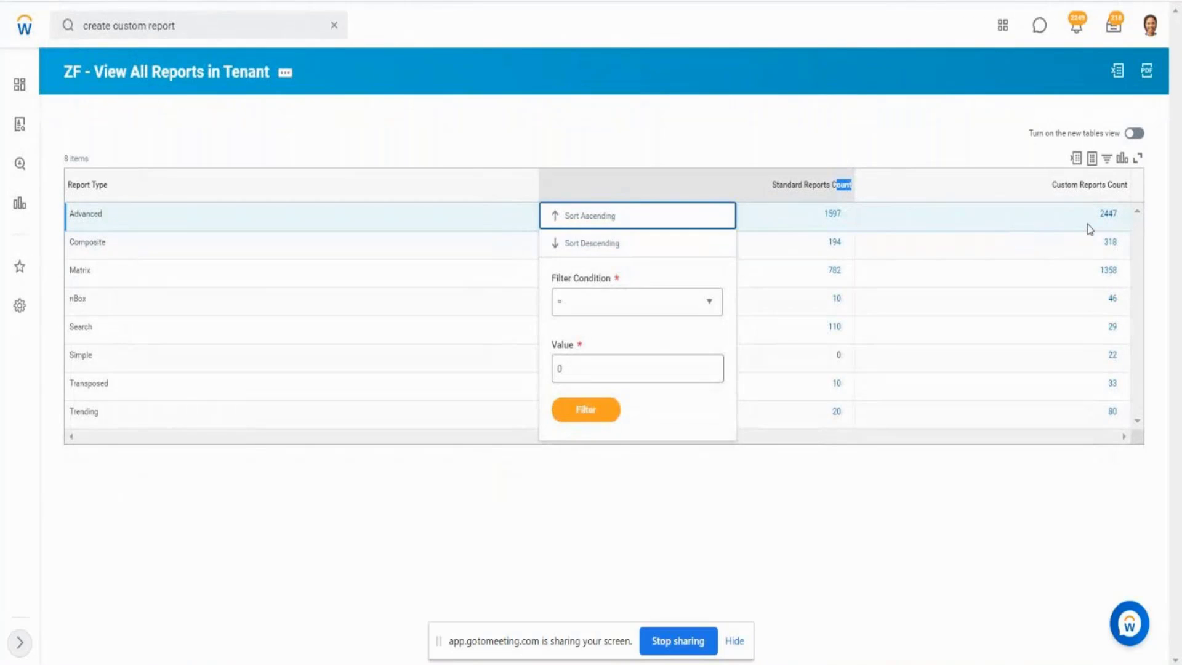
drag(1087, 228, 1125, 227)
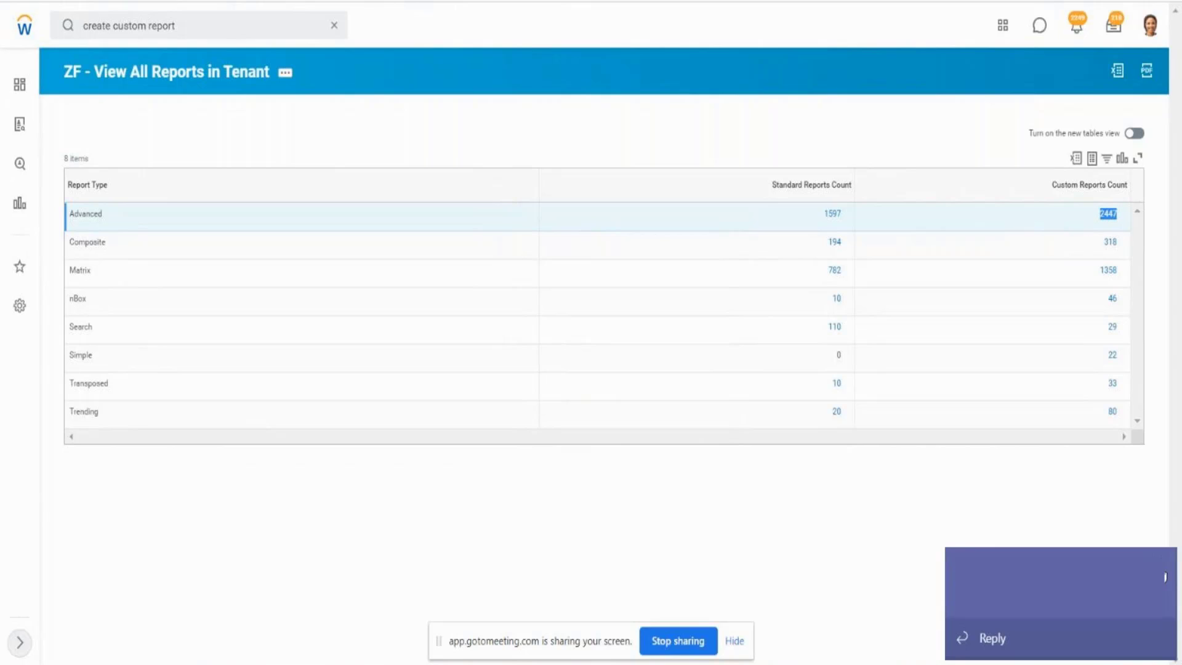
Run the composite report ZF - View All Reports in Tenant again and review its standard and custom counts by report type.
click(1163, 575)
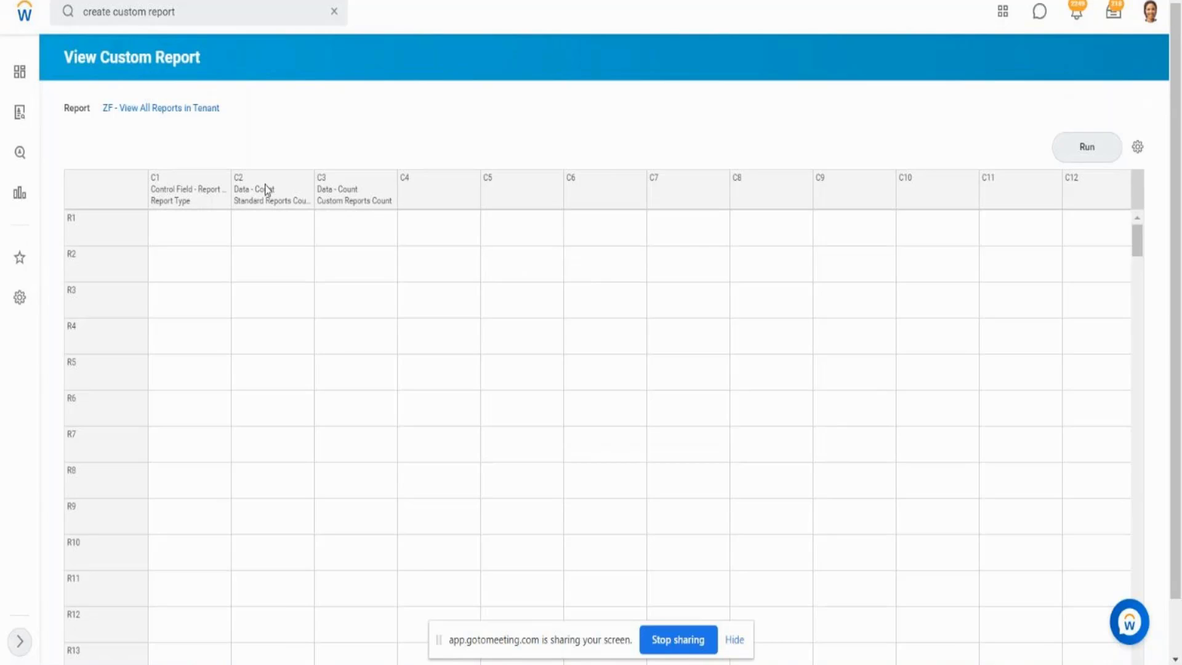
click(1074, 147)
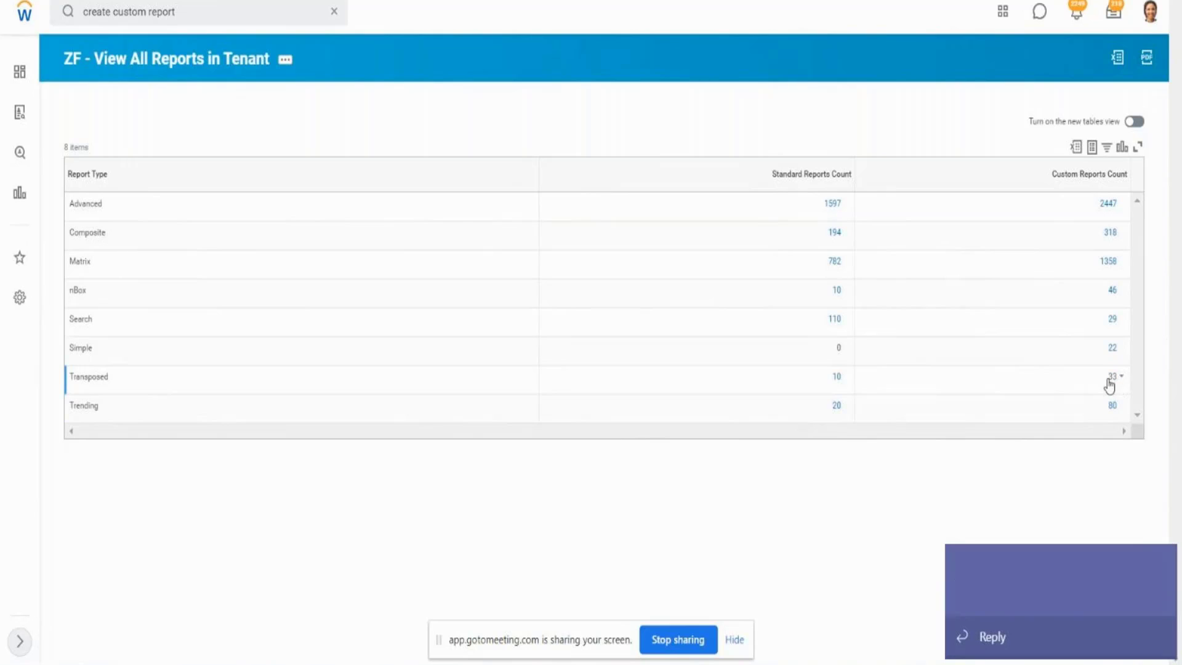
click(1162, 572)
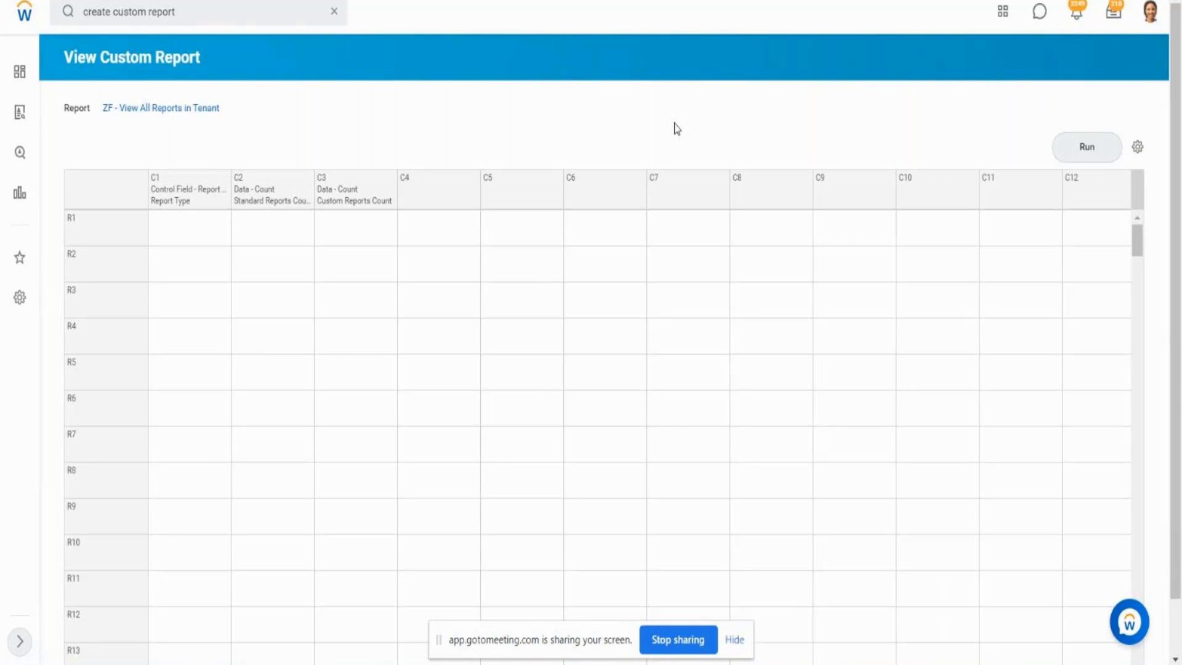
Define column C4 as an empty column, keeping the name Empty Column.
click(279, 192)
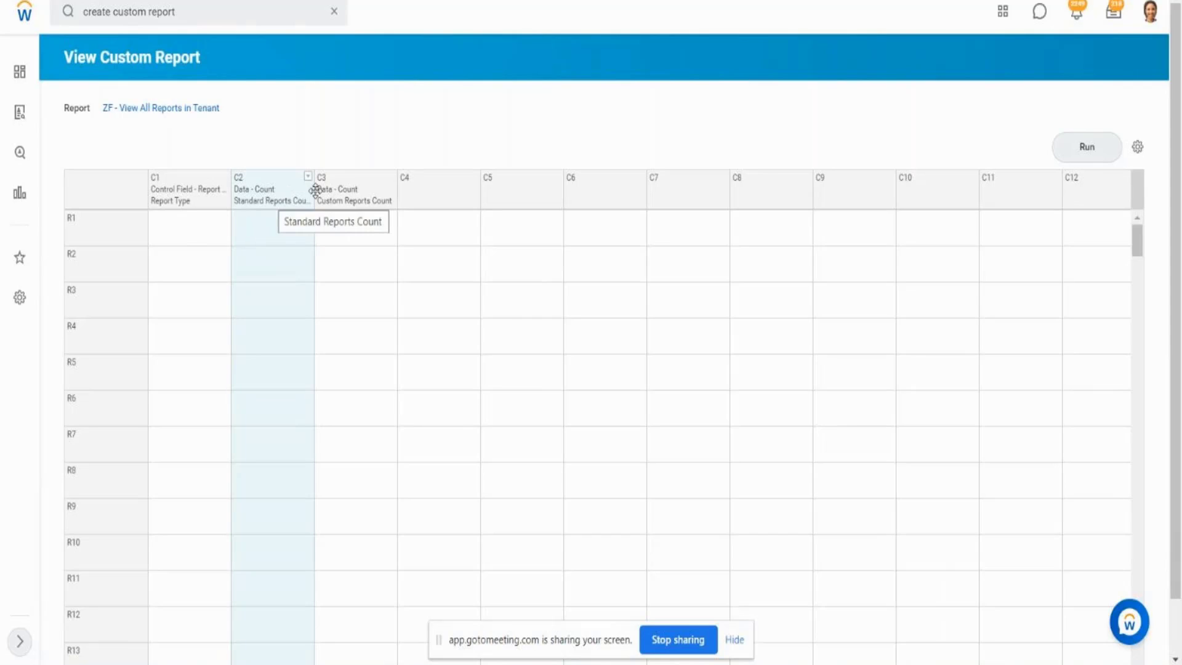
click(361, 197)
click(441, 198)
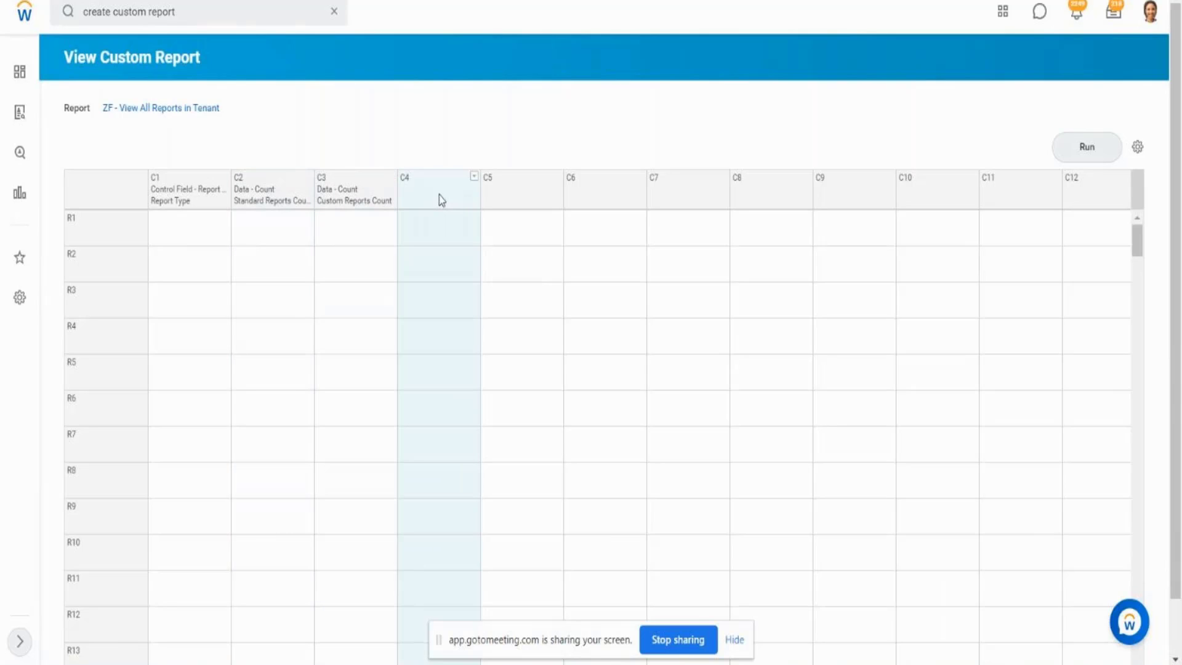
click(473, 178)
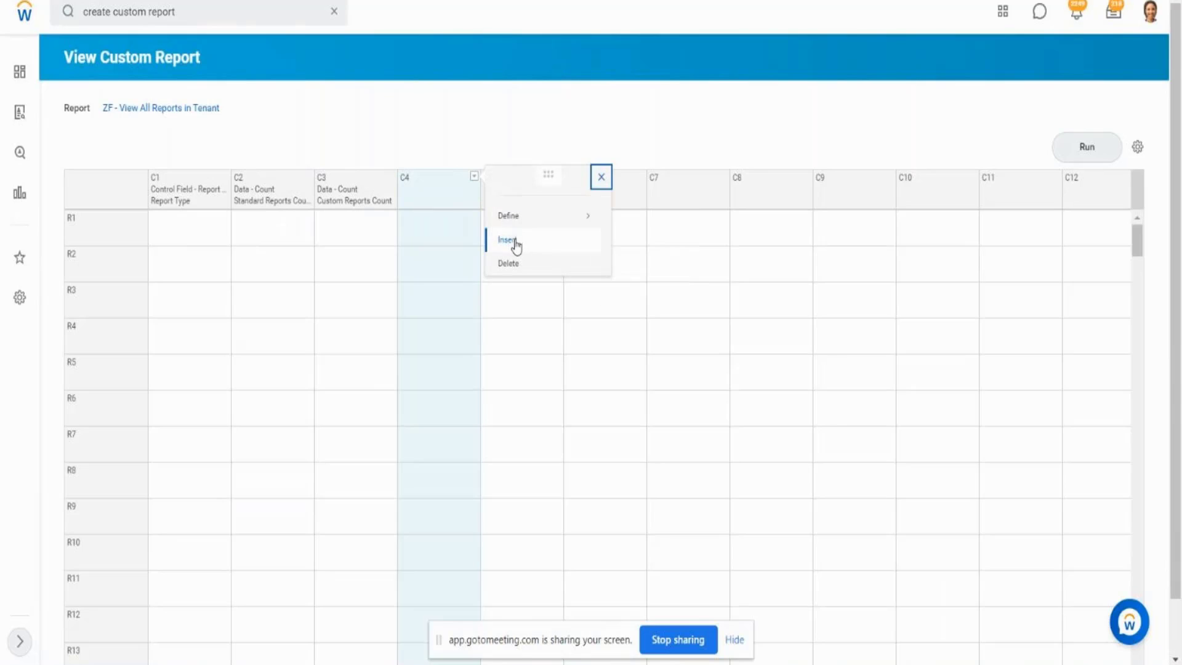
mouse_move(523, 228)
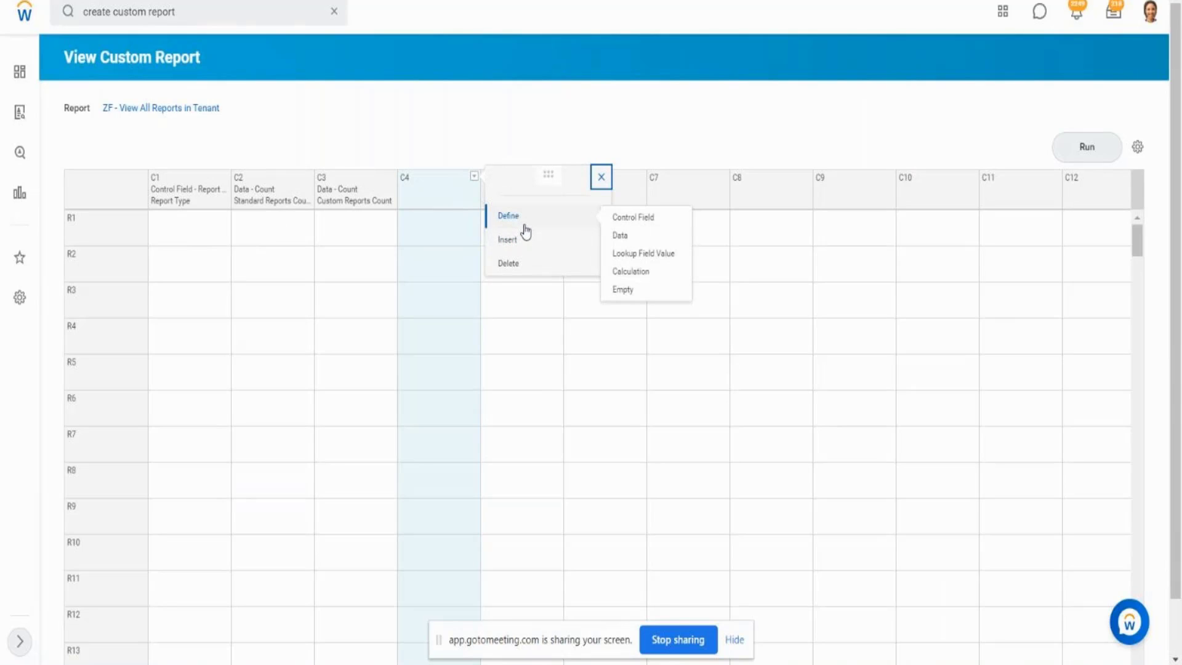
click(623, 290)
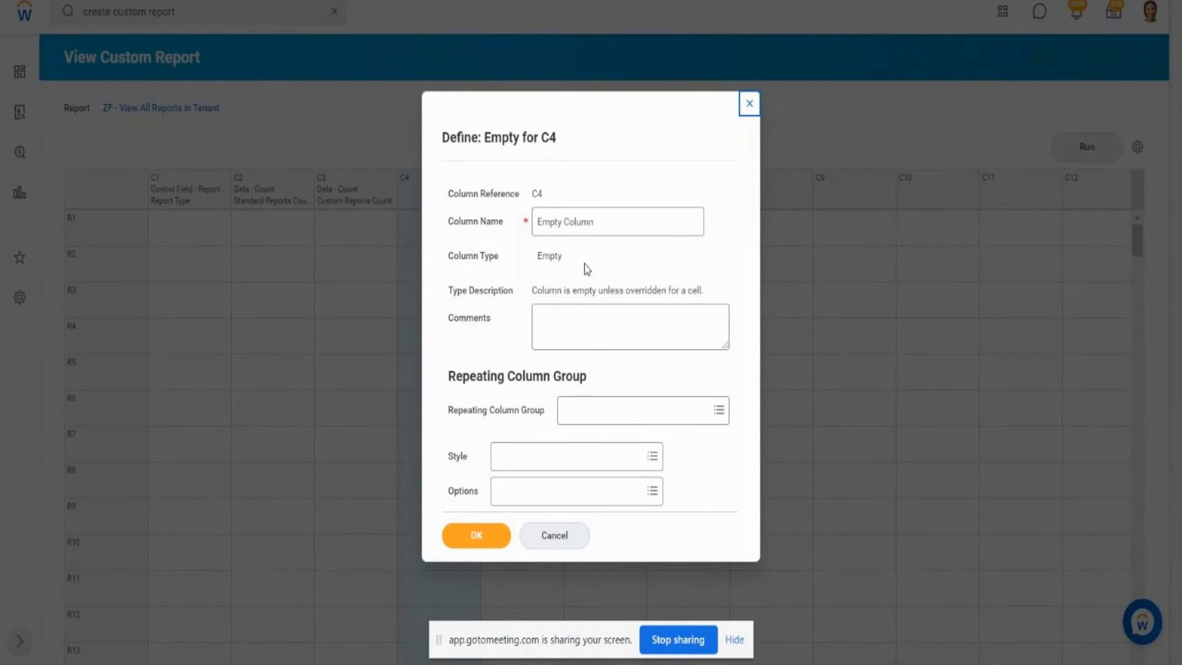
click(616, 227)
click(482, 536)
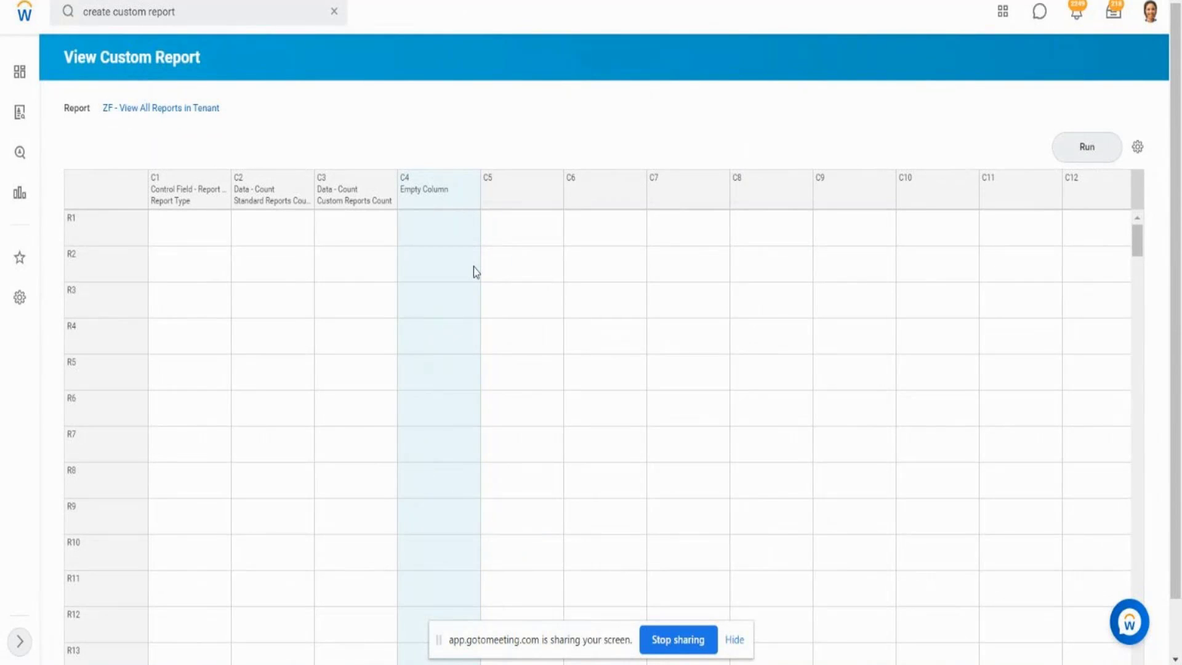
Start defining column C5 as a calculation column named Total Report Count and review the available calculation types.
click(523, 188)
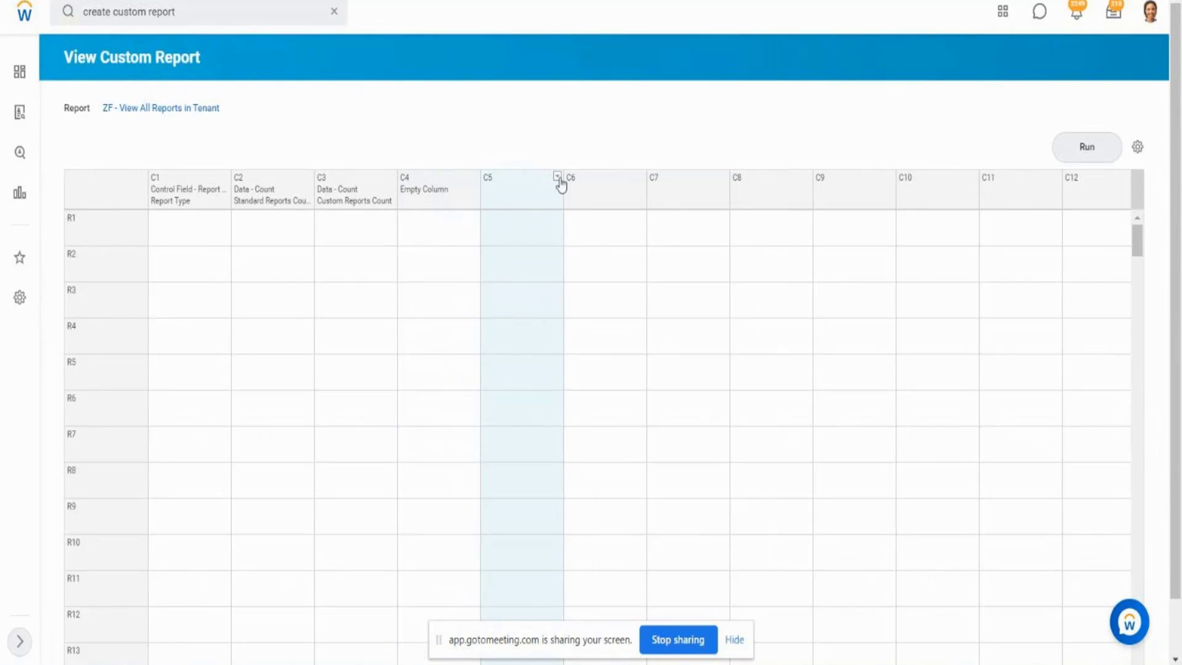
mouse_move(589, 217)
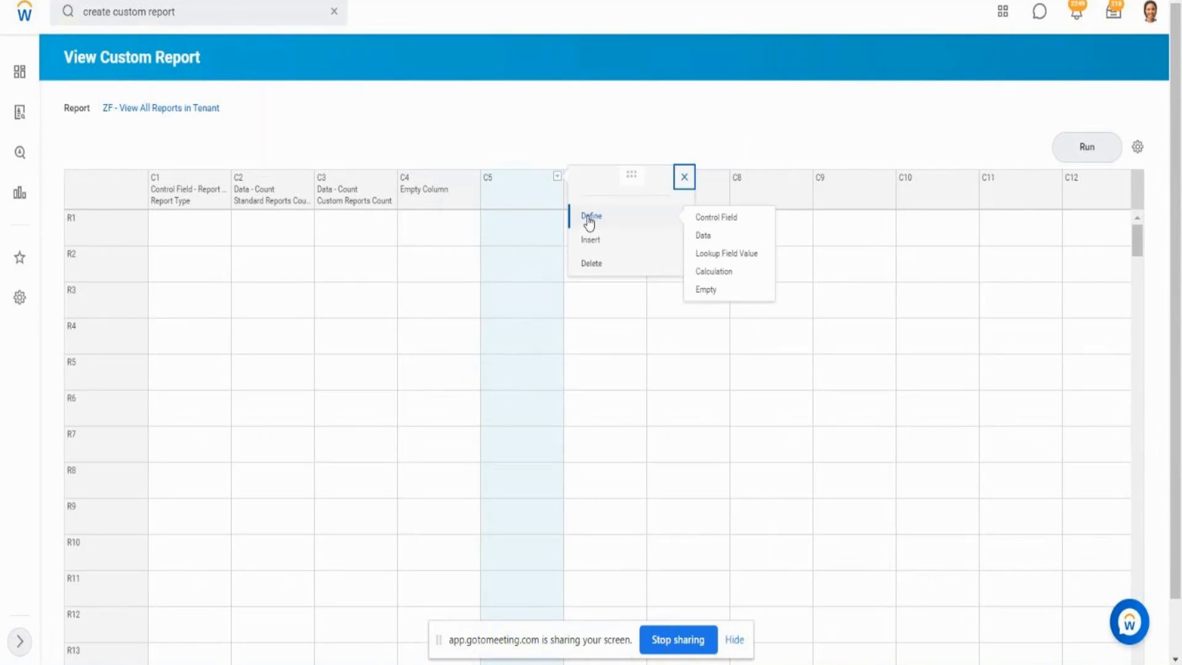
click(726, 278)
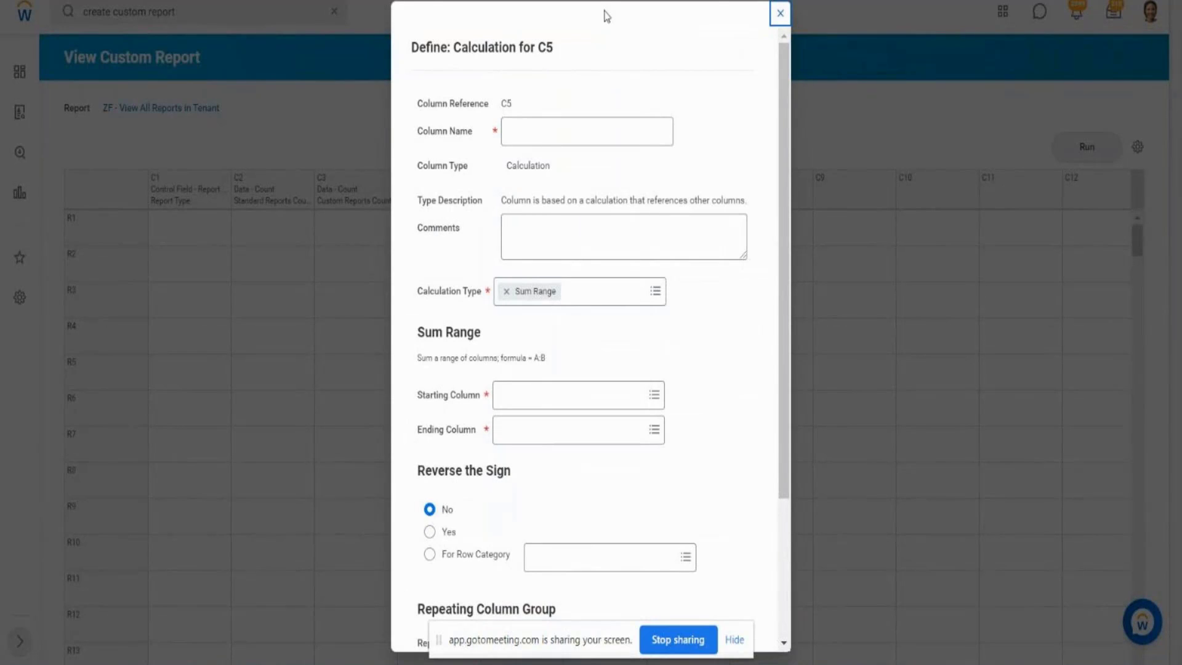
click(549, 133)
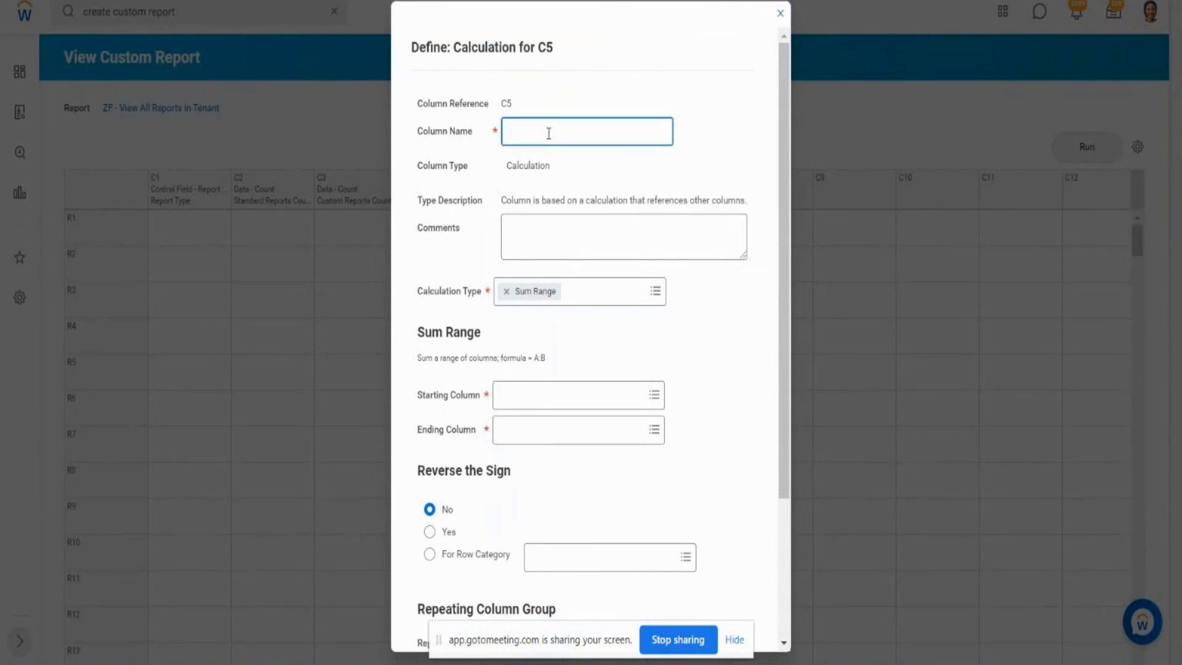
text(Total Report Count)
click(655, 292)
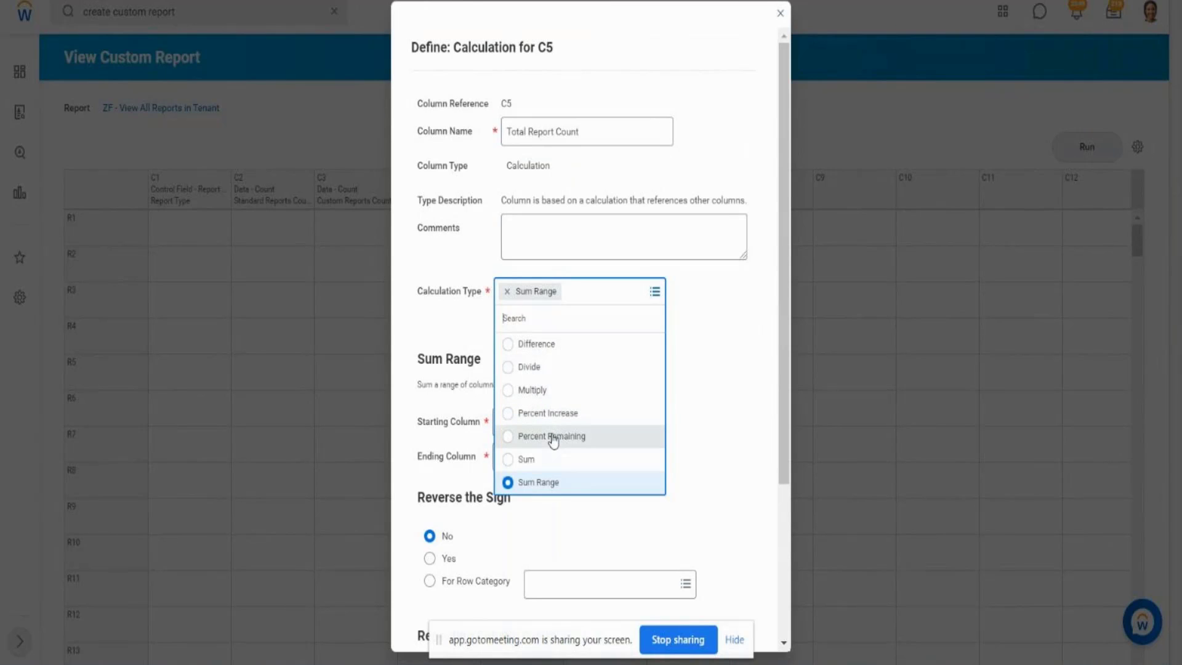
click(733, 355)
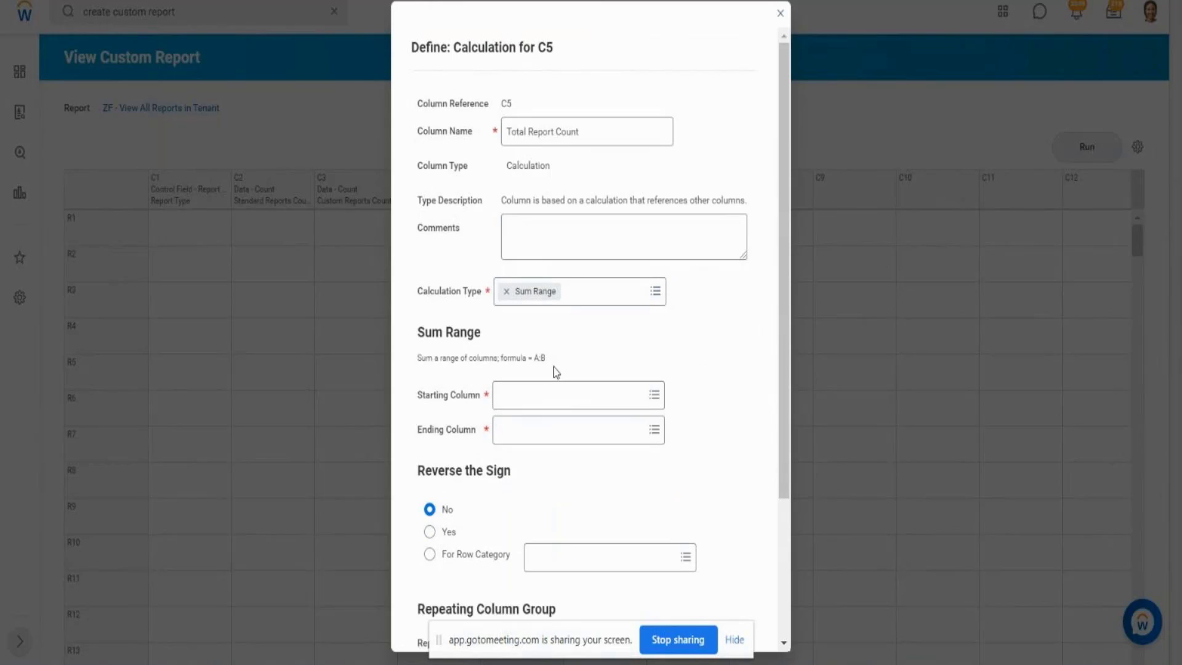
Set the C5 sum range to start at C2 (Standard Reports Count) and end at C3 (Custom Reports Count).
click(523, 397)
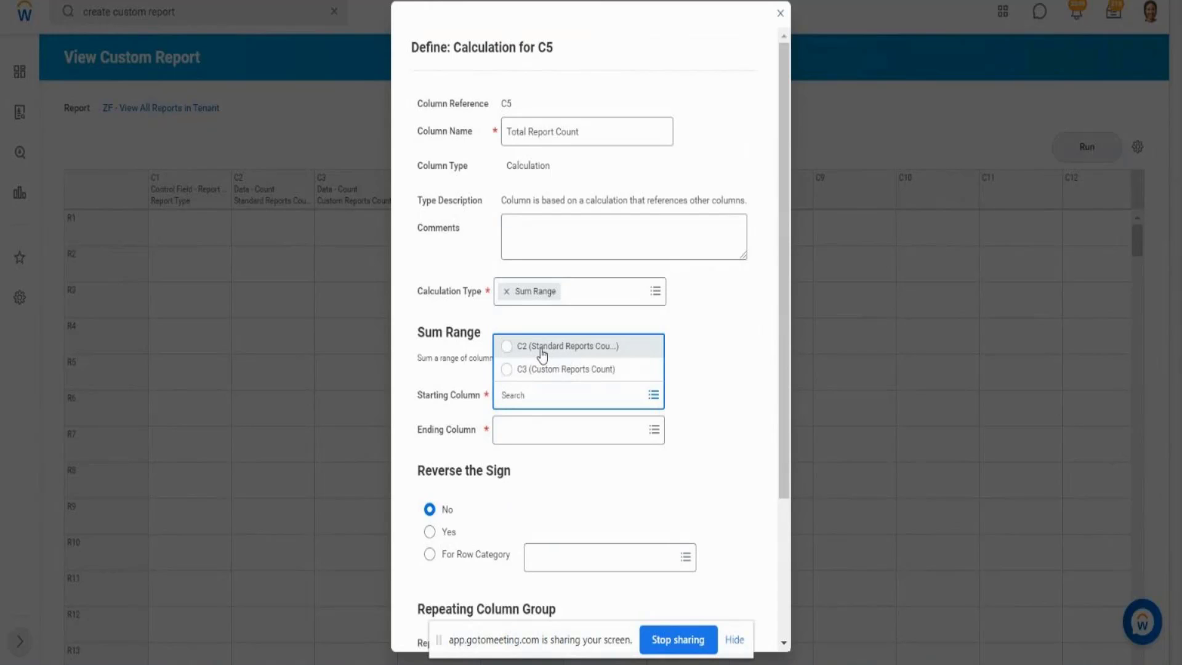
click(541, 347)
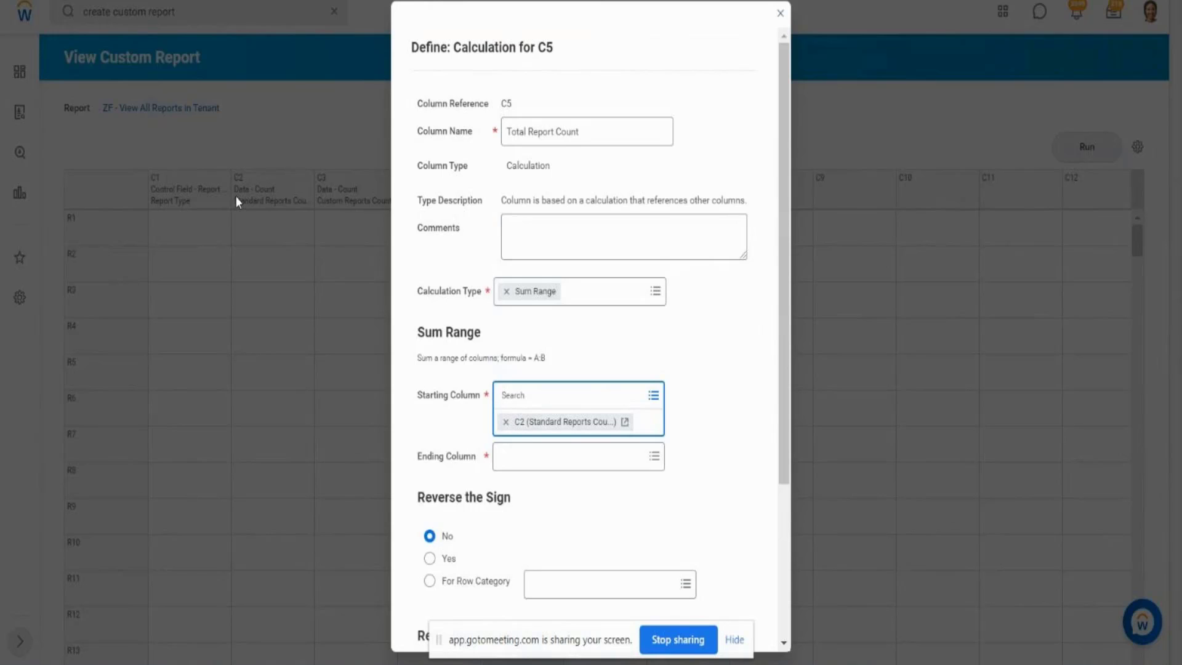
click(652, 455)
click(654, 438)
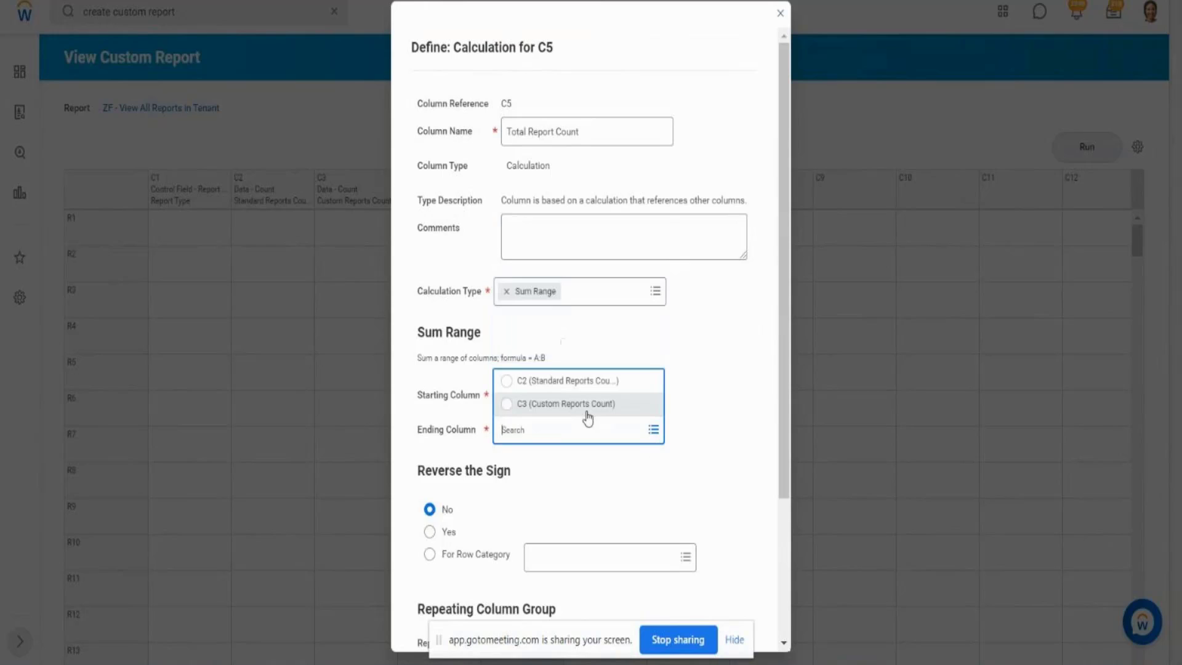
click(561, 406)
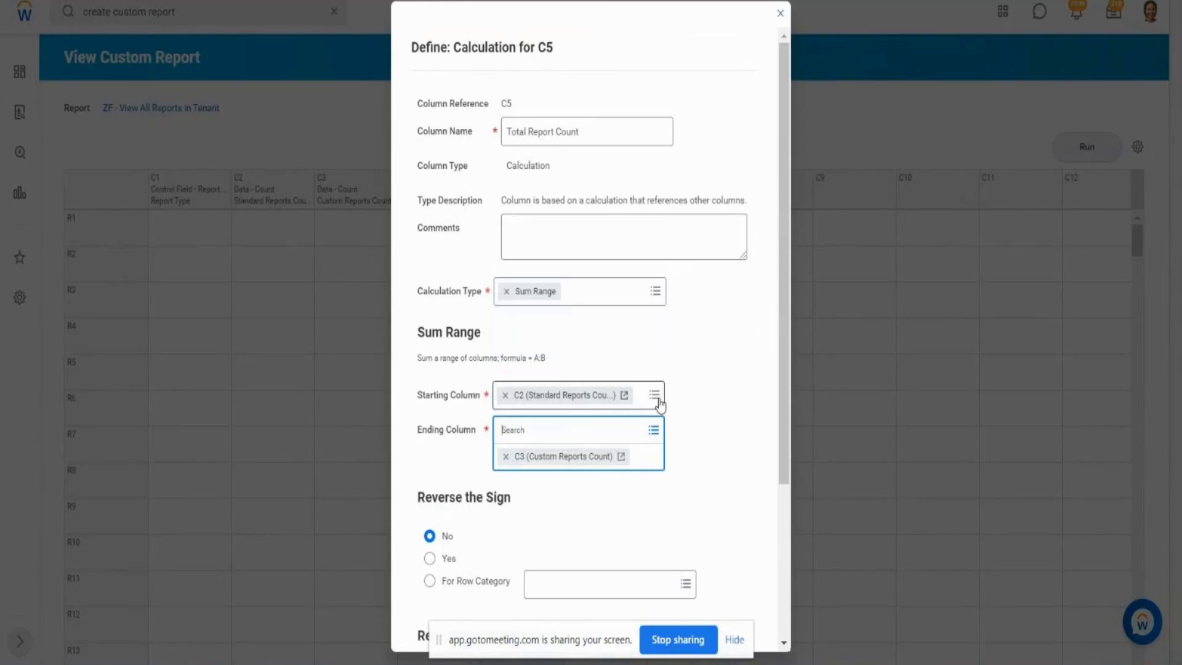
click(698, 413)
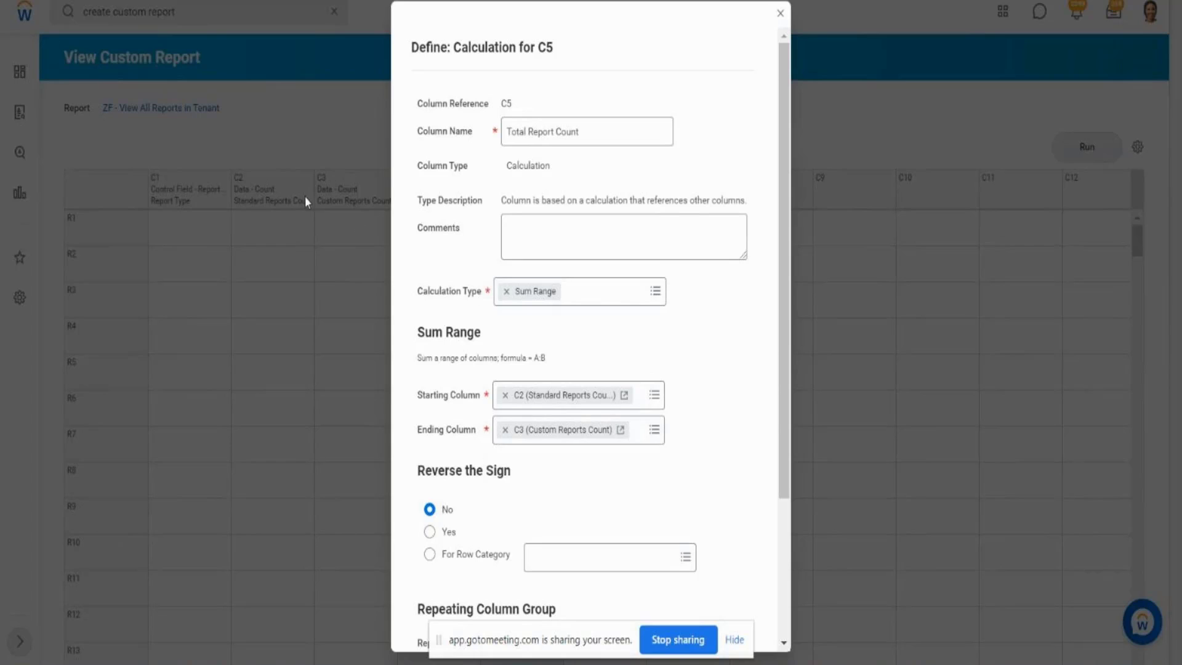
Change the C5 calculation type to Sum and select C2 (Standard Reports Count) and C3 (Custom Reports Count) as its columns.
click(656, 294)
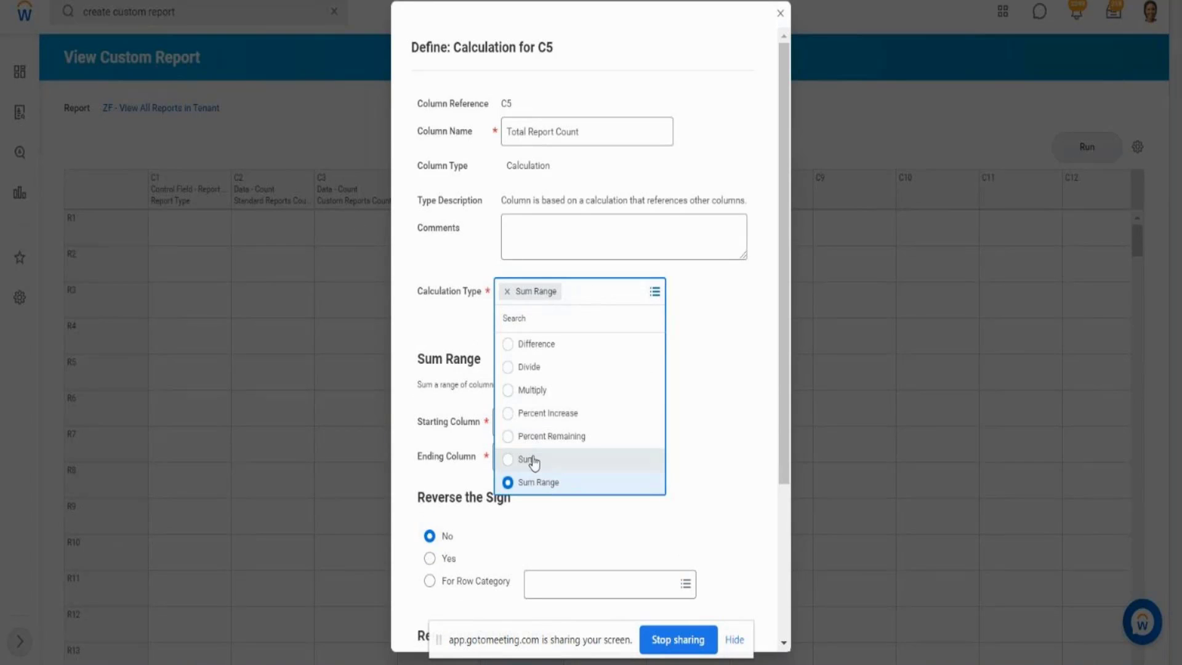
click(531, 460)
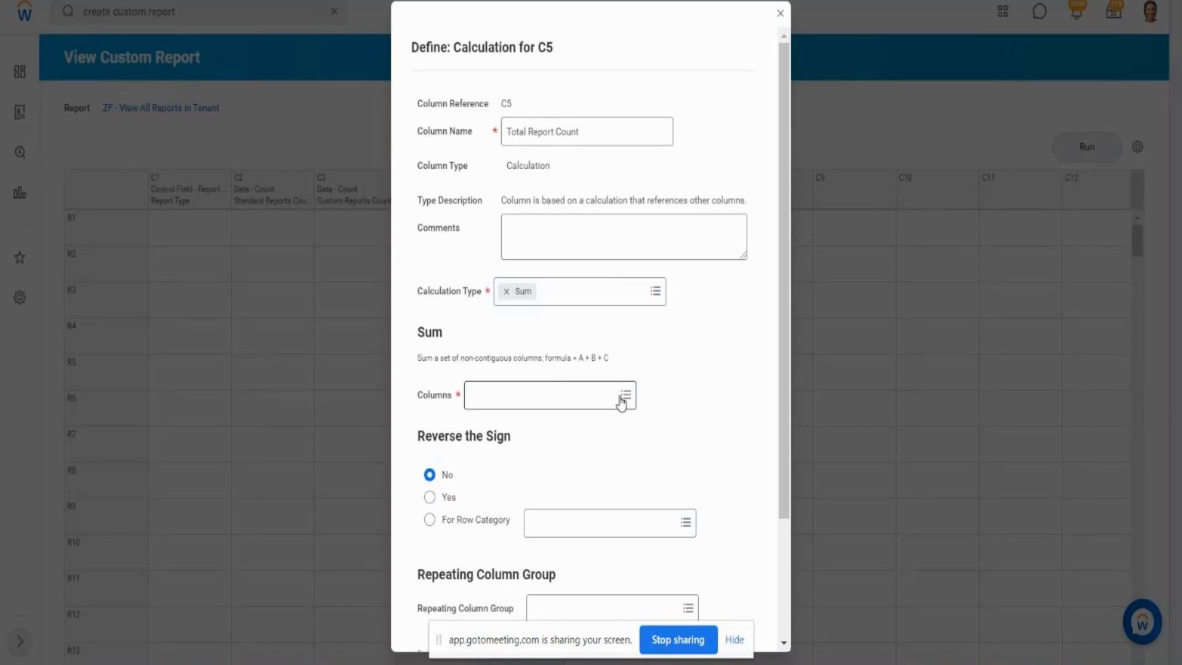
click(621, 402)
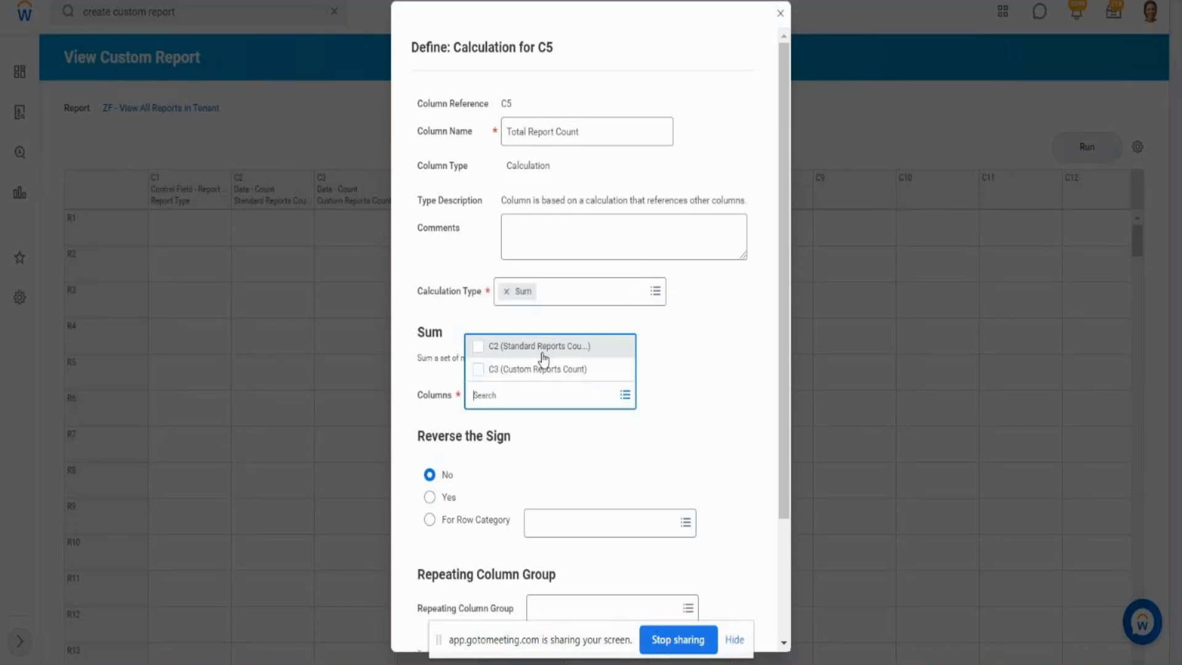
click(478, 346)
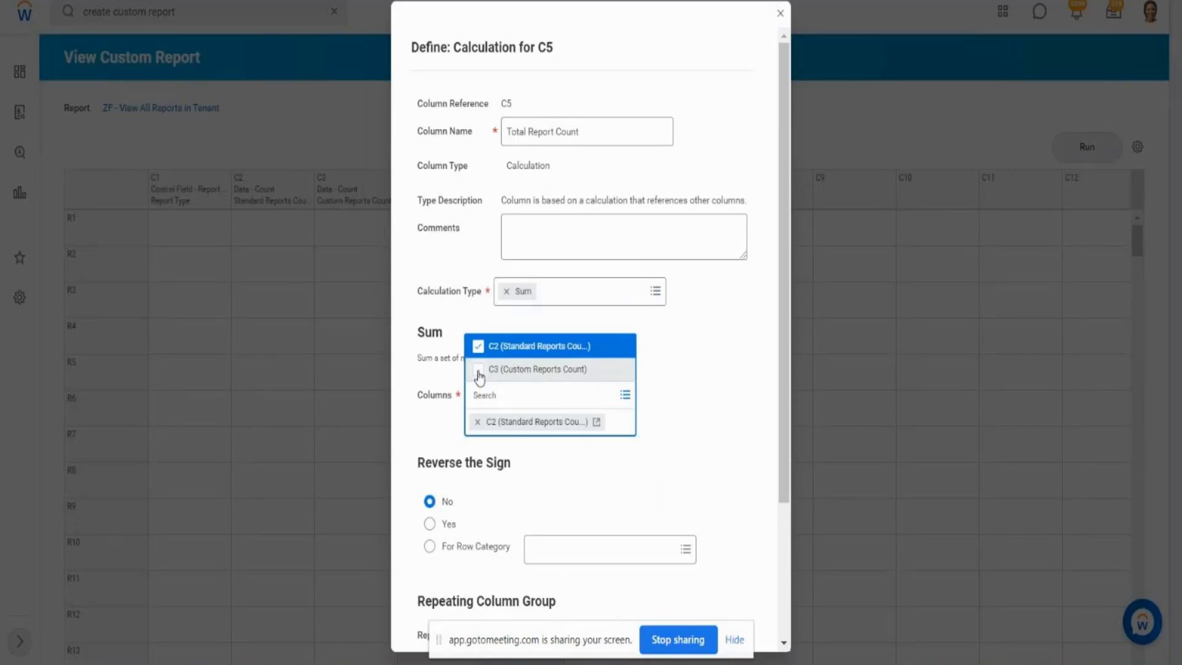
click(478, 370)
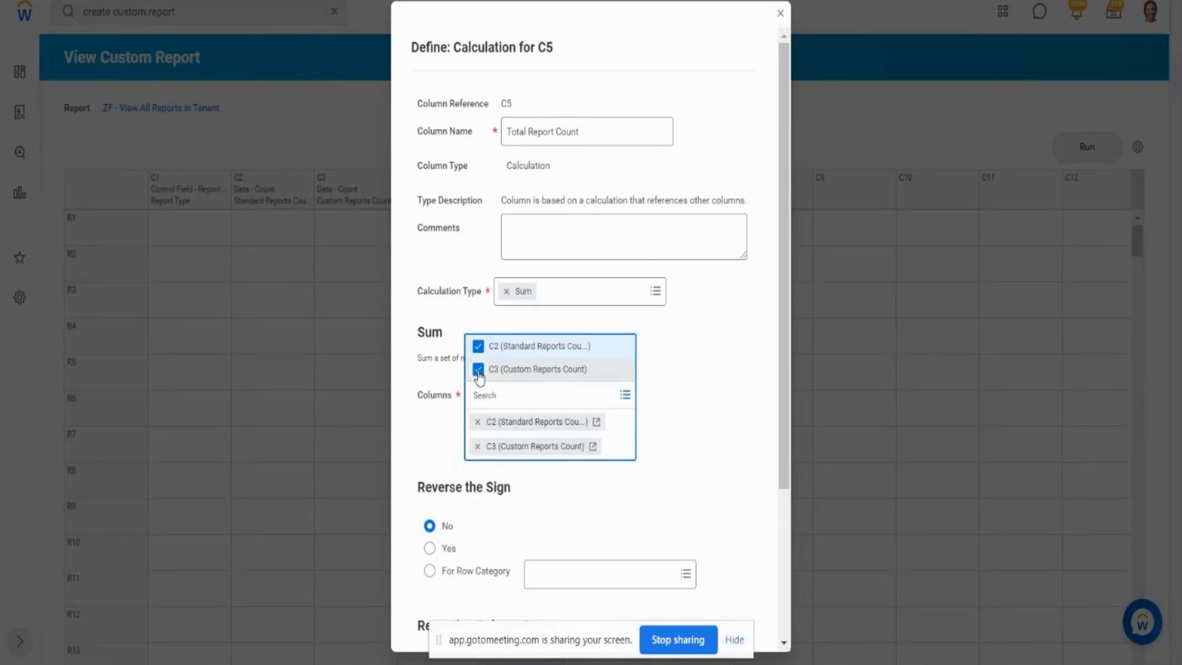
Finish the Total Report Count sum definition for C5 and save it.
click(738, 398)
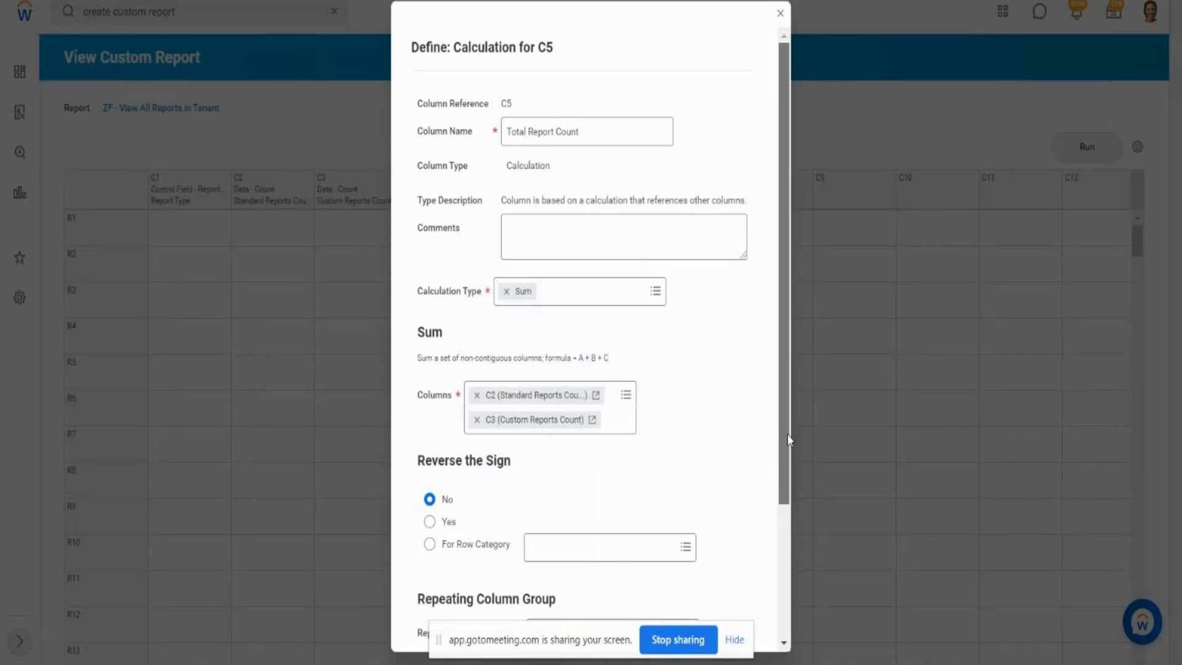
drag(787, 434, 812, 568)
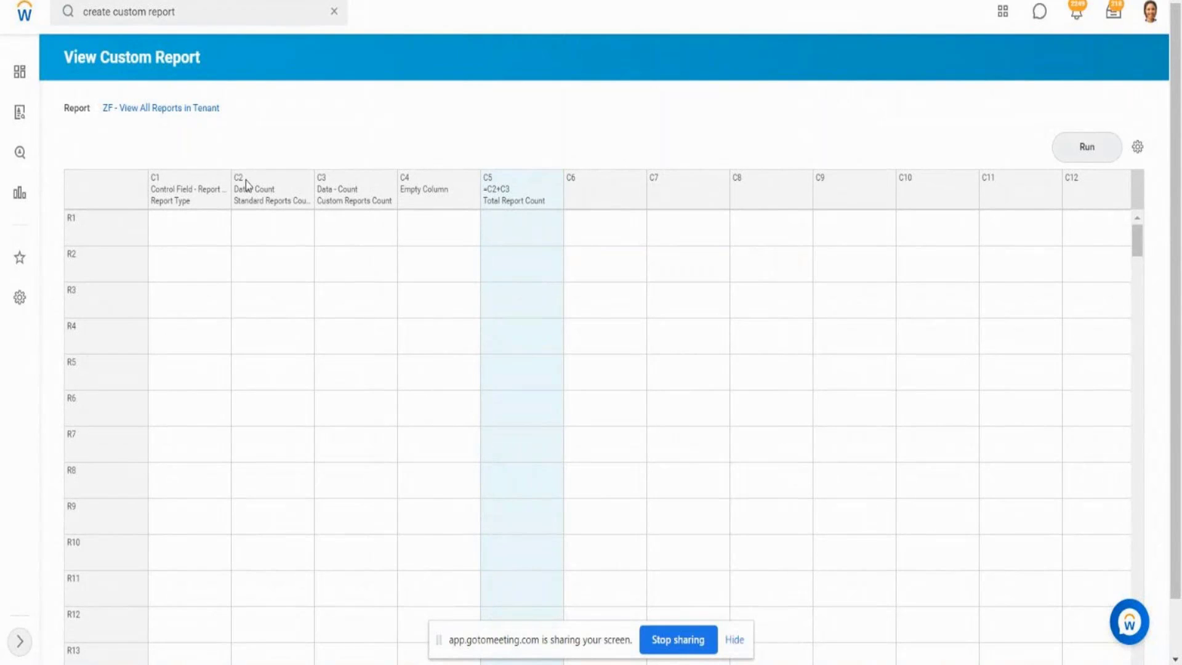
click(344, 196)
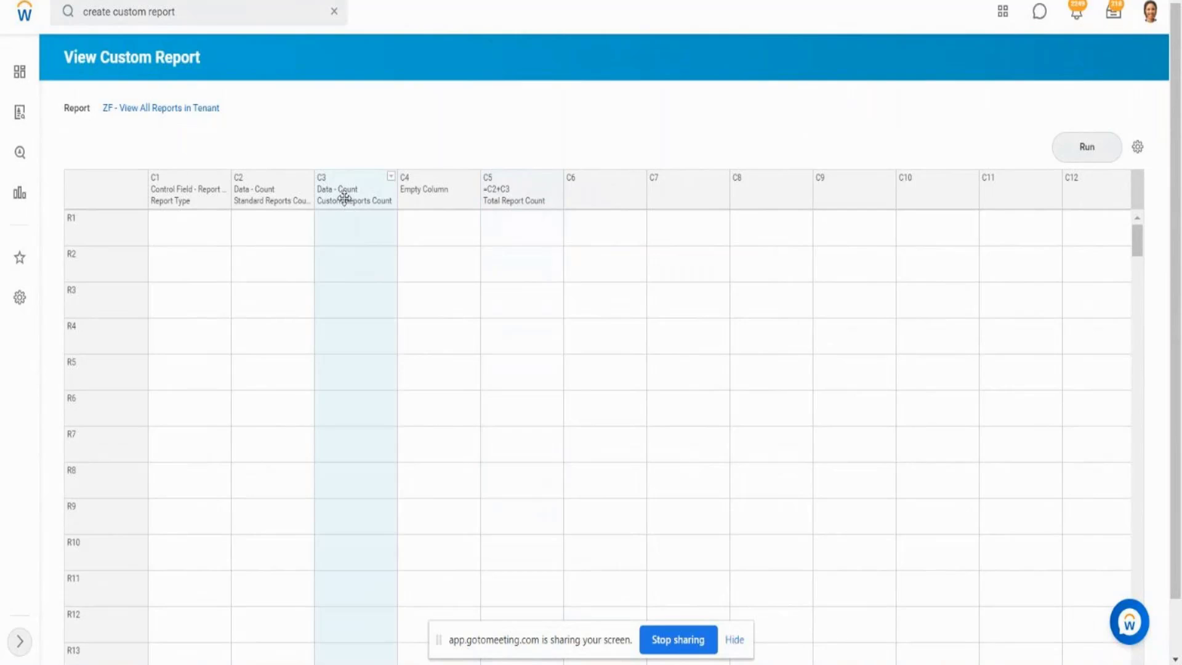
Run the report and check the Total Report Count values against the standard and custom counts for several report types.
click(1086, 147)
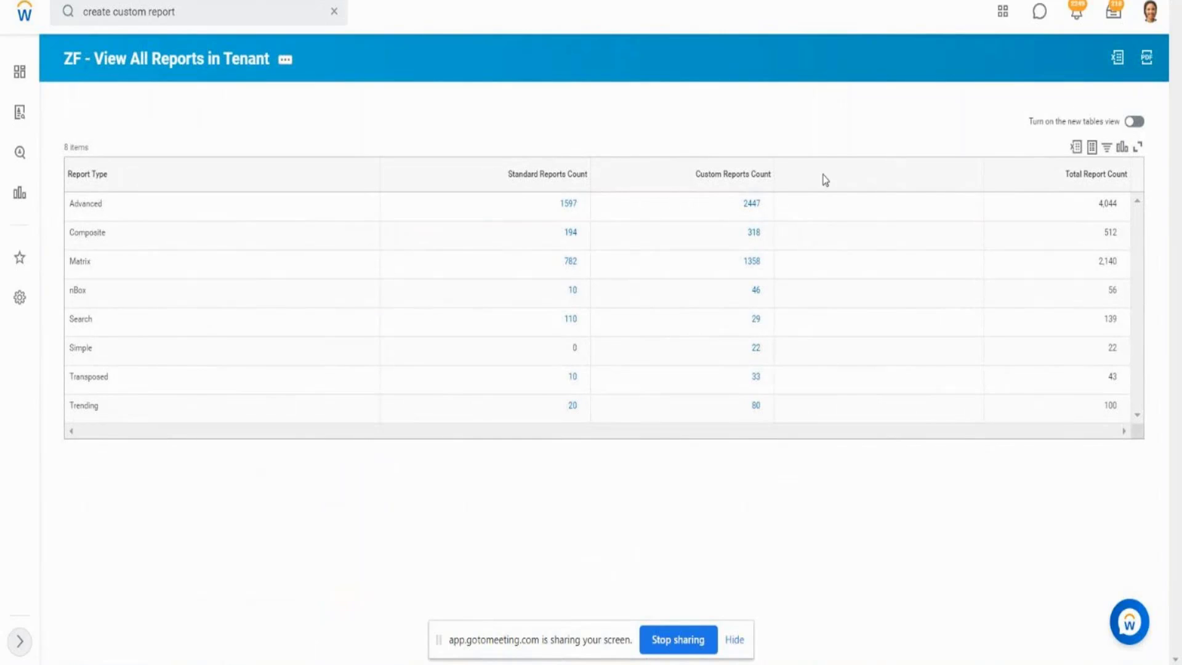
click(1100, 210)
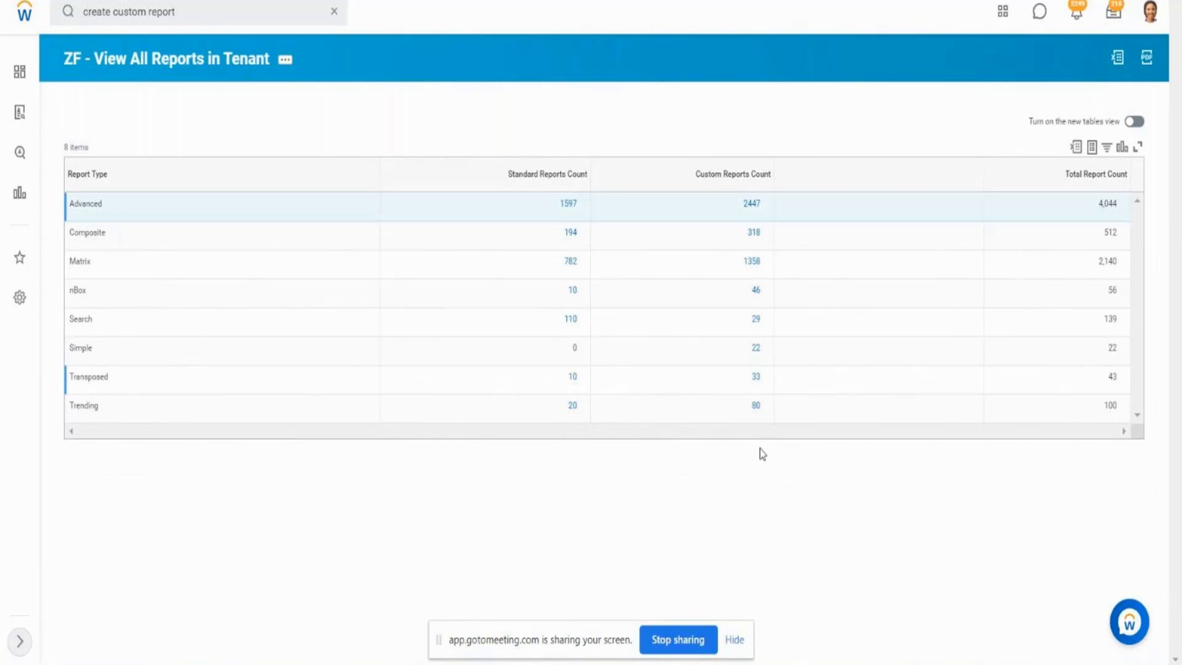
drag(562, 385, 1065, 377)
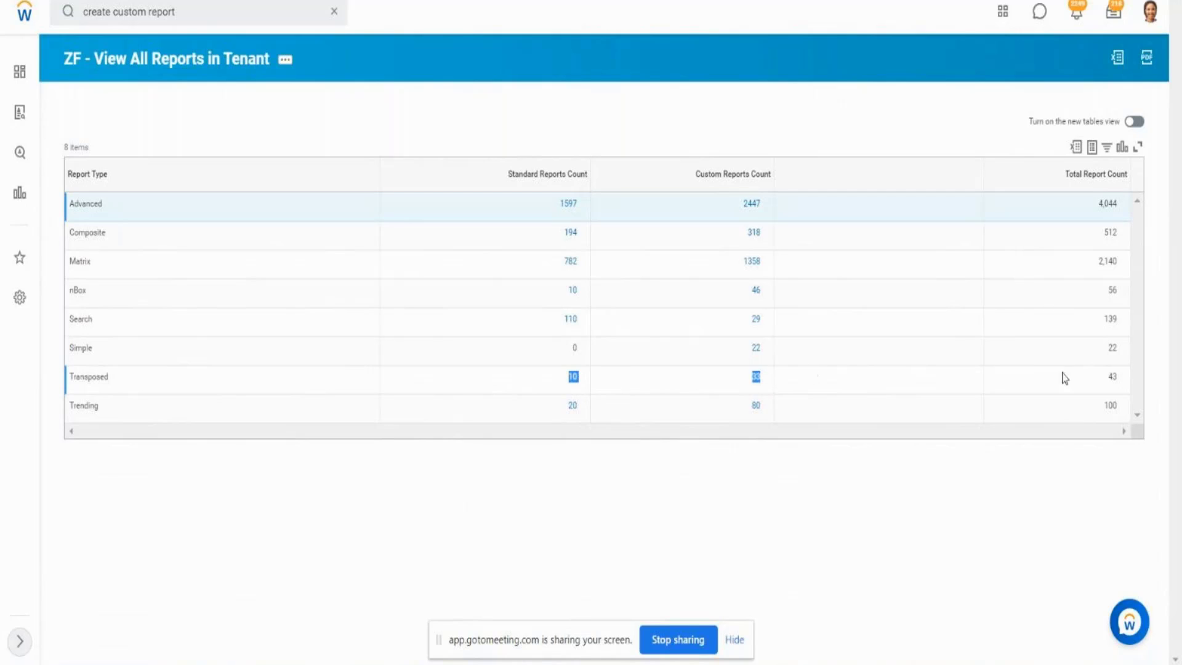
click(1111, 351)
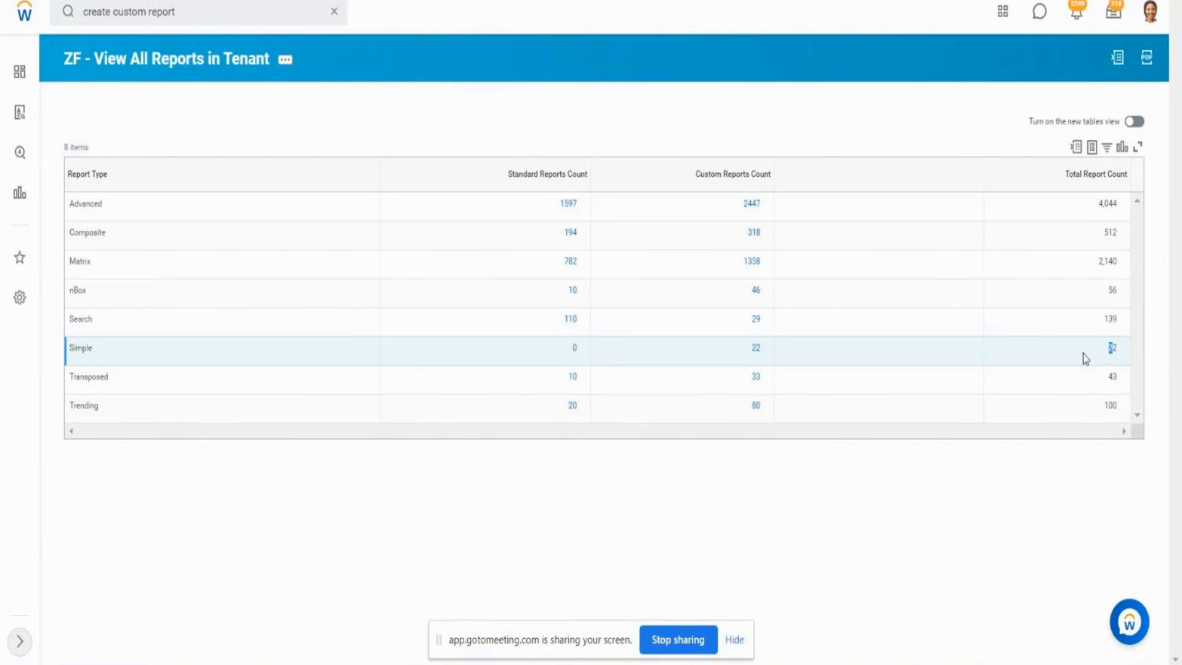
drag(1102, 322, 1124, 320)
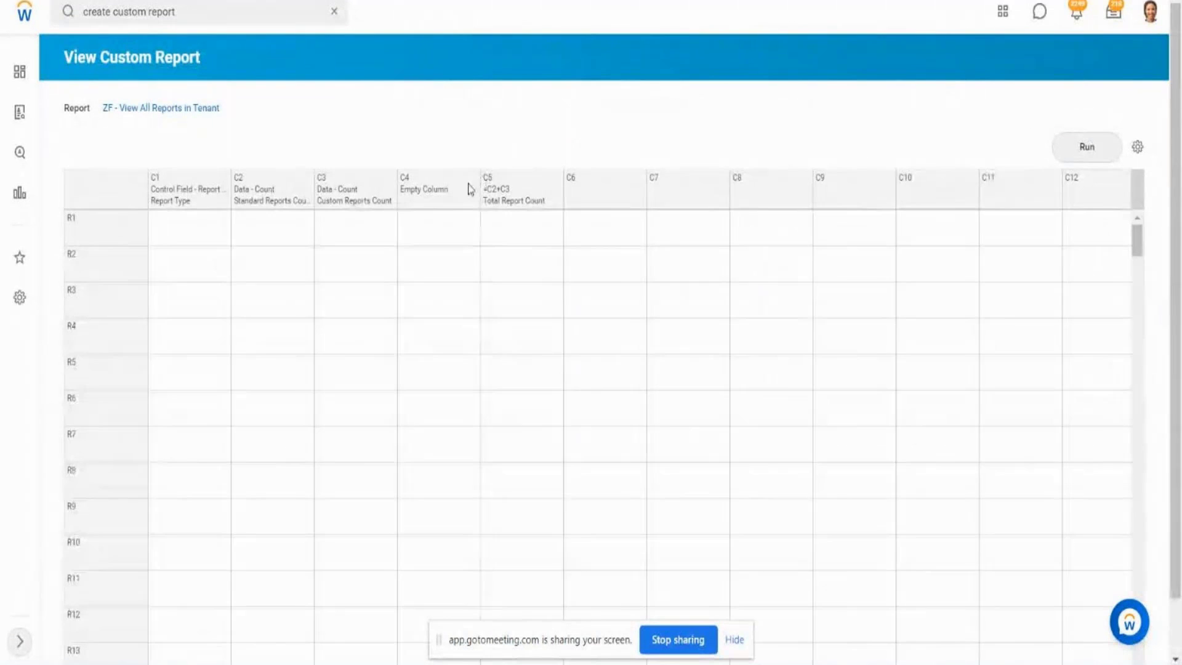
Define column C6 as an empty column, keeping the name Empty Column.
click(599, 200)
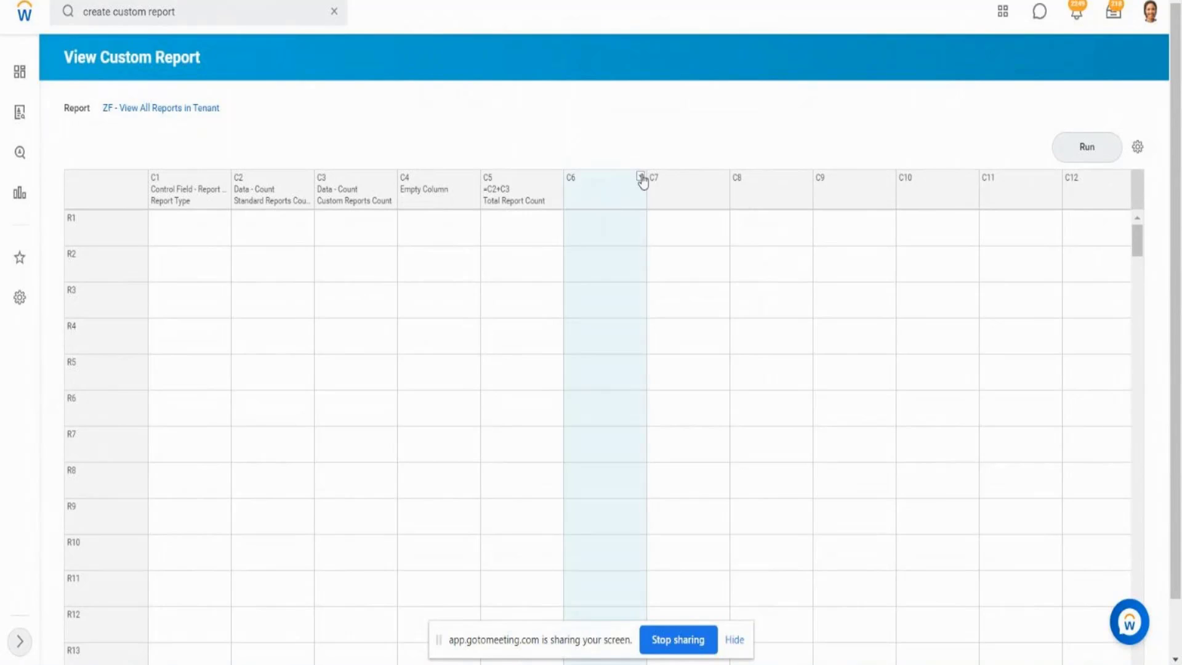
click(641, 178)
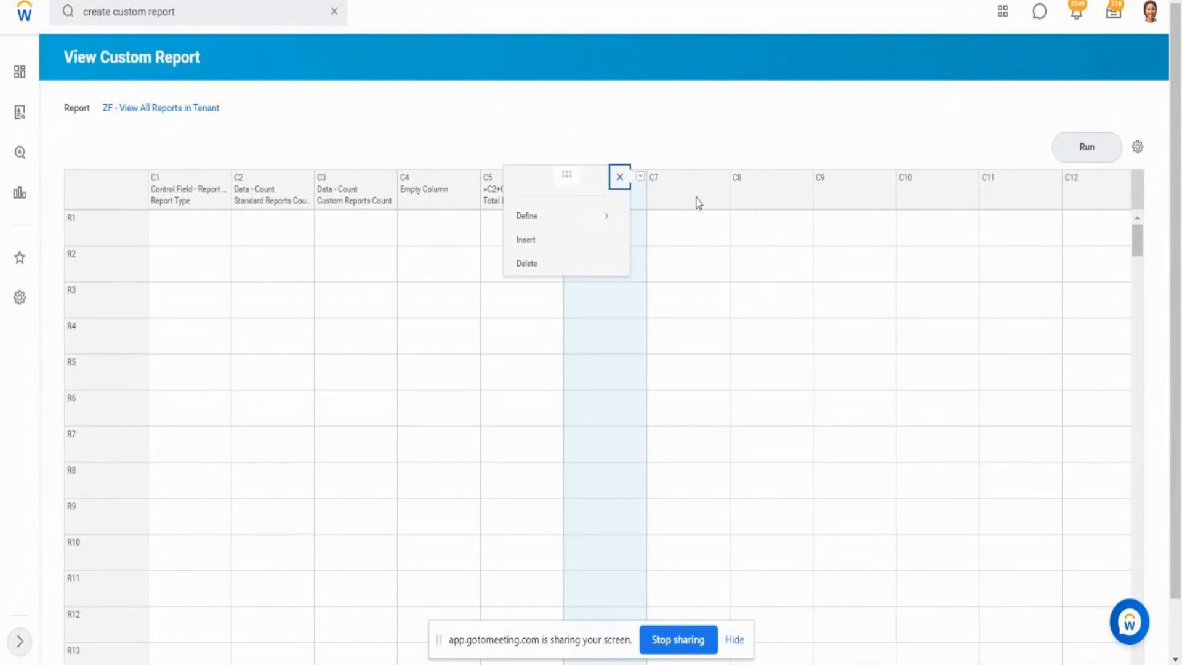
click(566, 221)
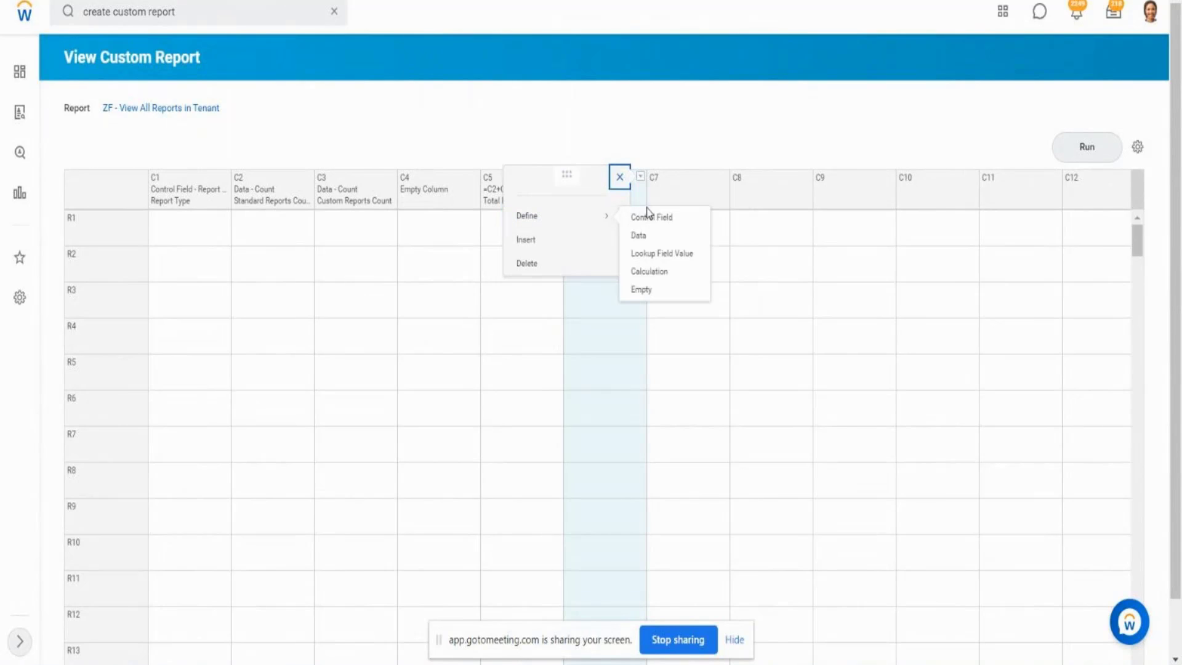
click(640, 290)
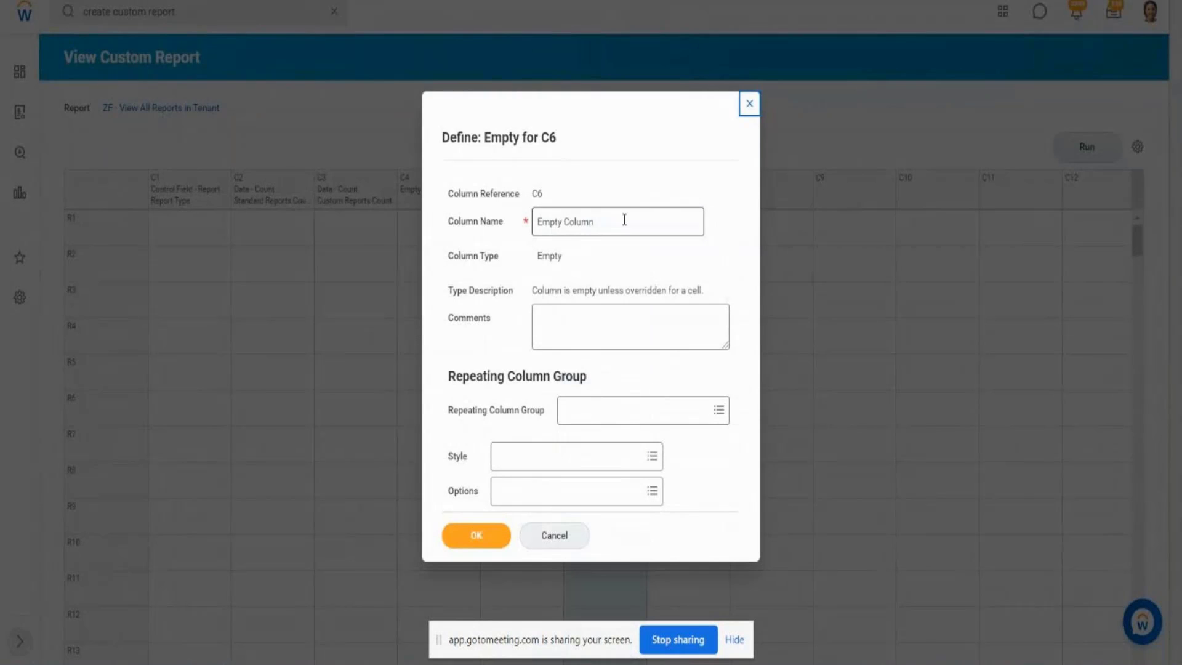
click(621, 228)
click(478, 535)
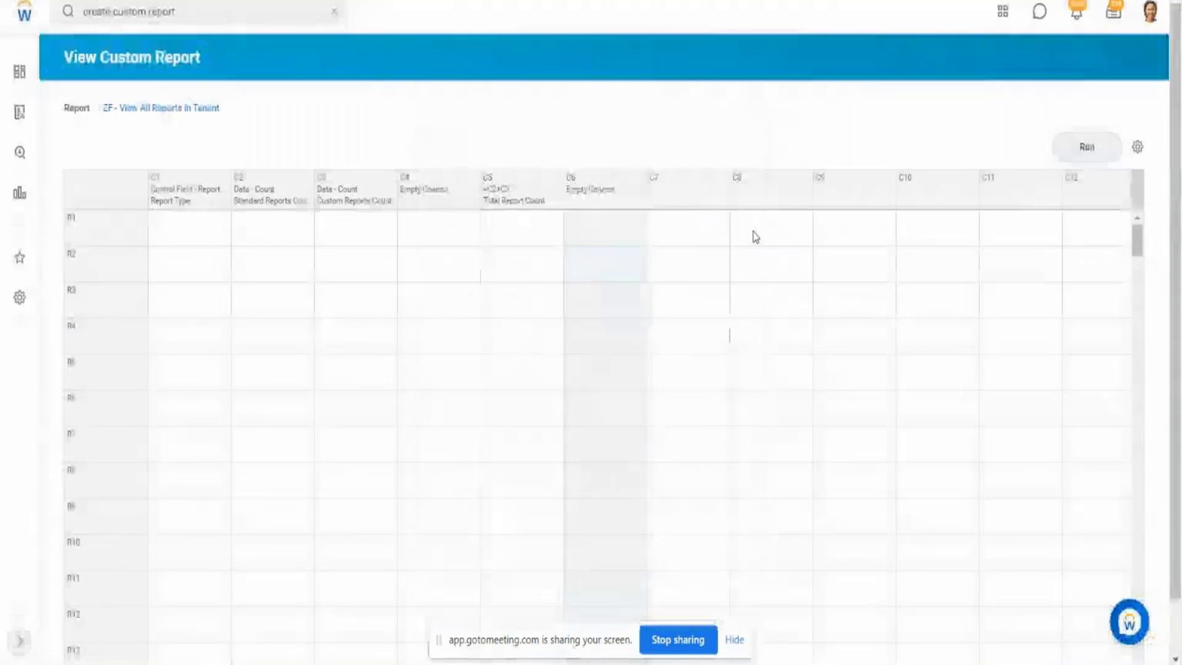
Examine the Count and Temporary Count columns in the output of ZF - SubRep2 - All Custom Reports.
click(676, 194)
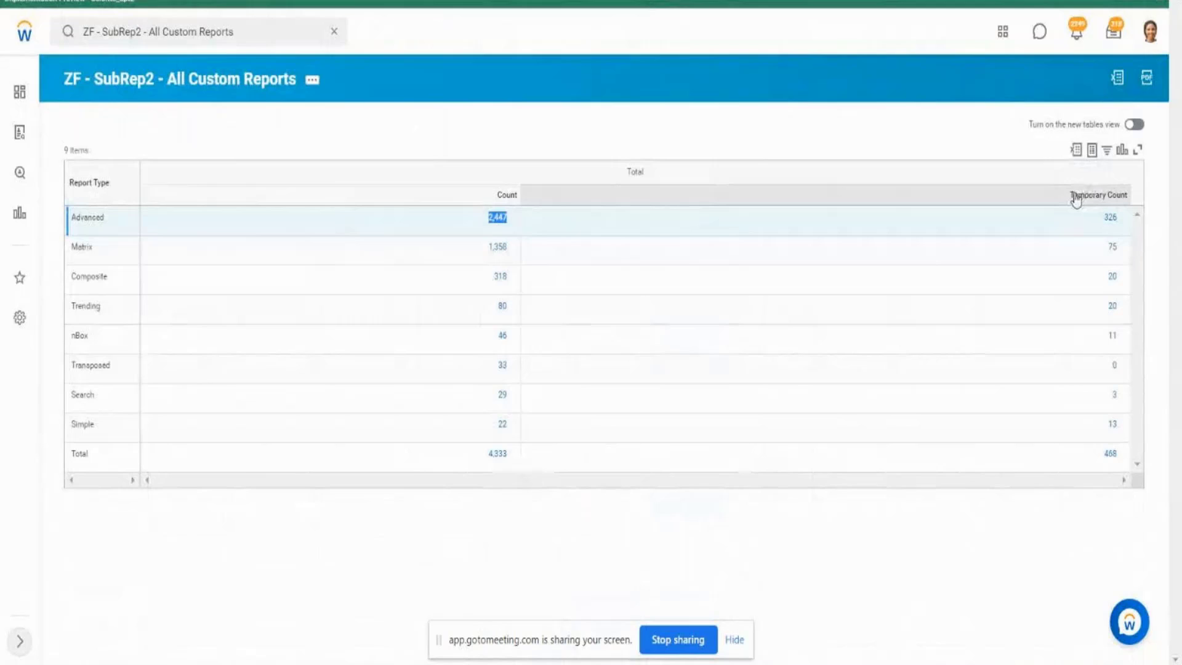
drag(1075, 198, 1120, 196)
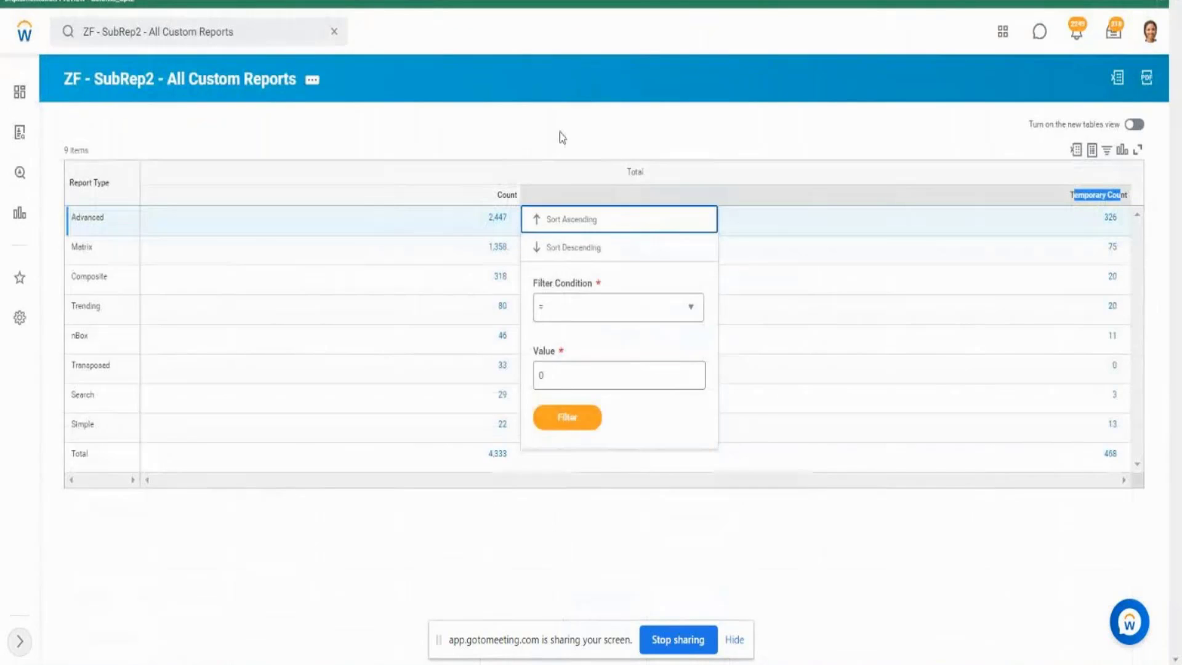
drag(560, 132, 524, 201)
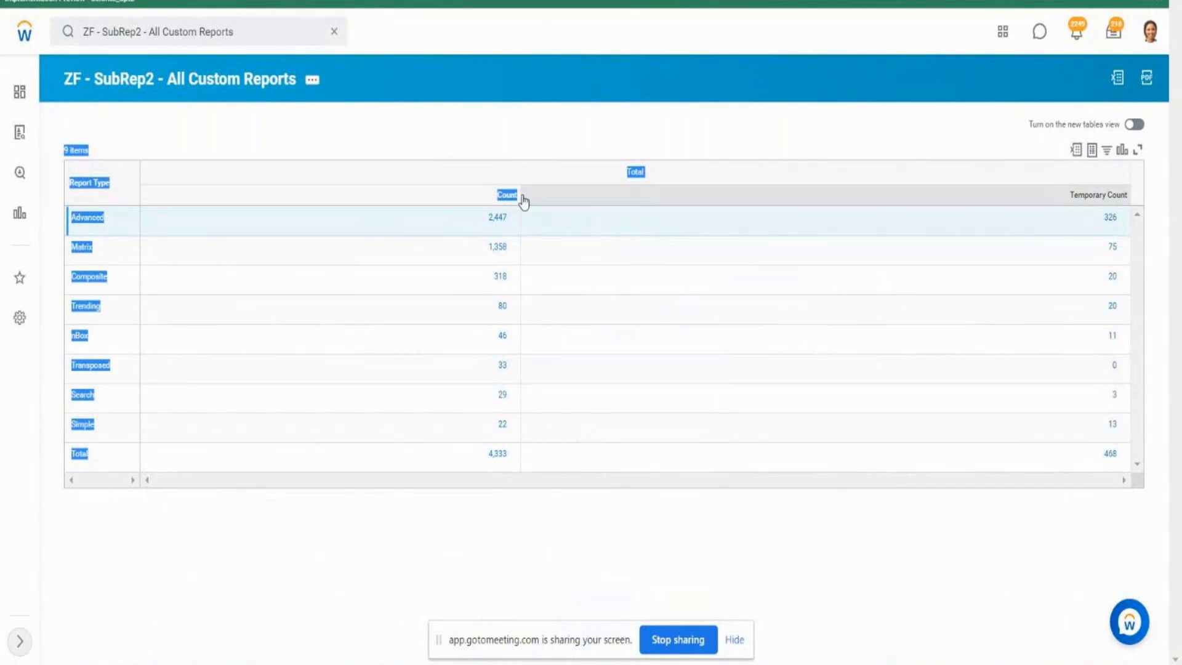
click(1117, 209)
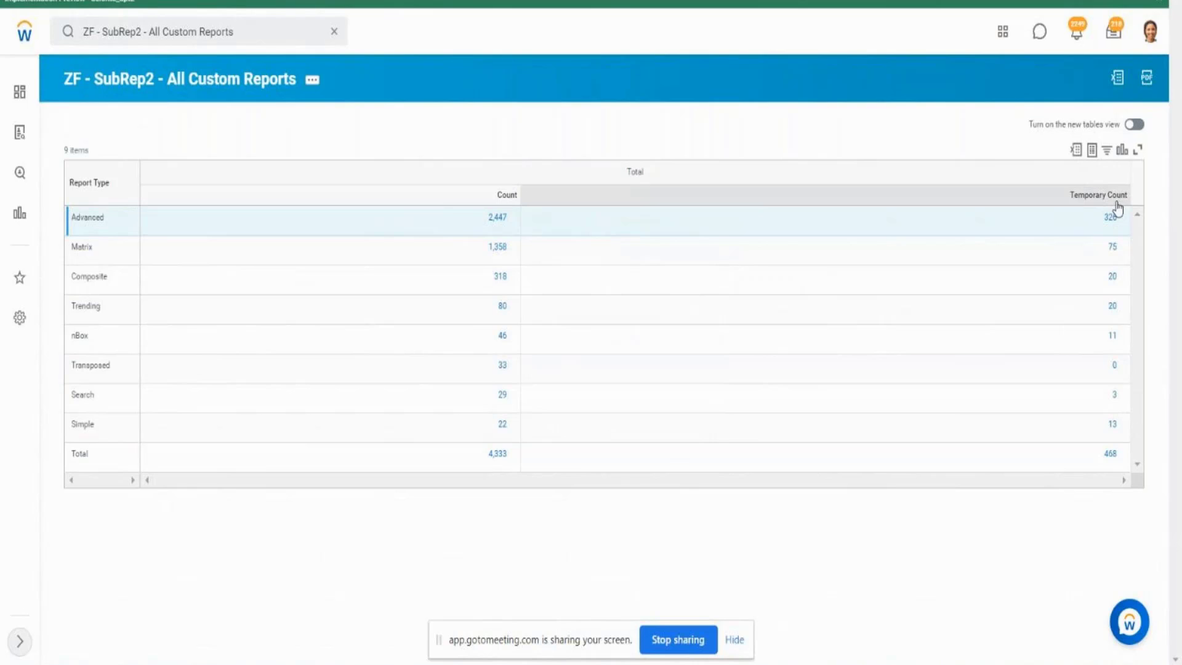
click(1117, 203)
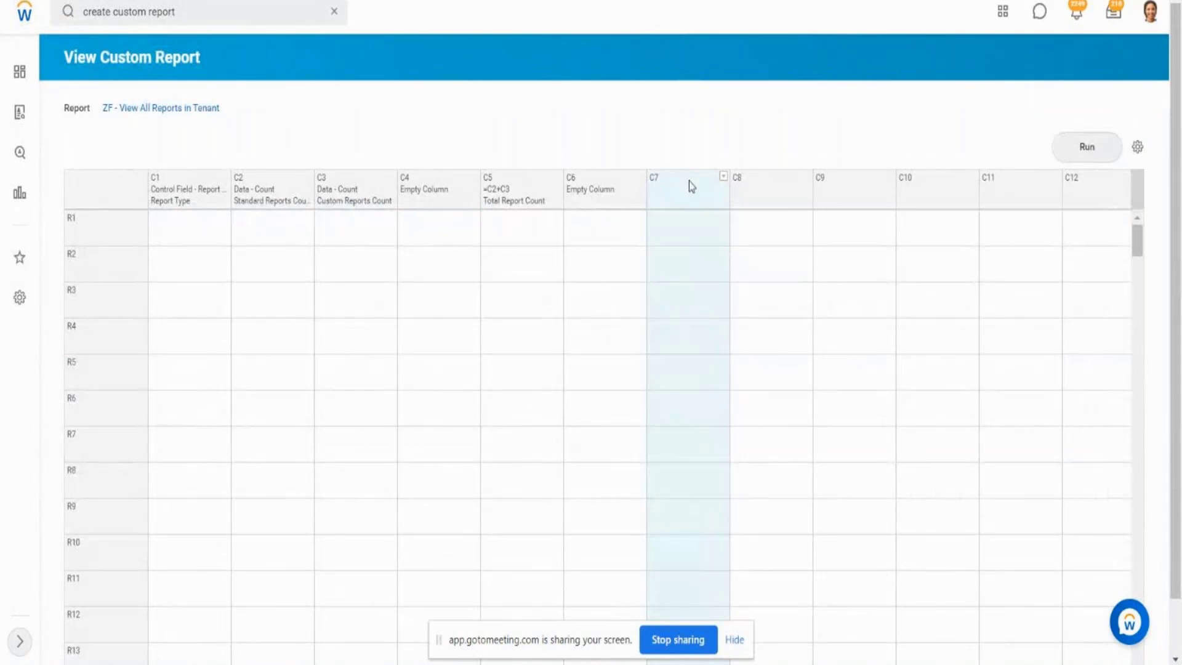
Start defining column C7 as a data column and name it Temporary Report Count.
click(726, 176)
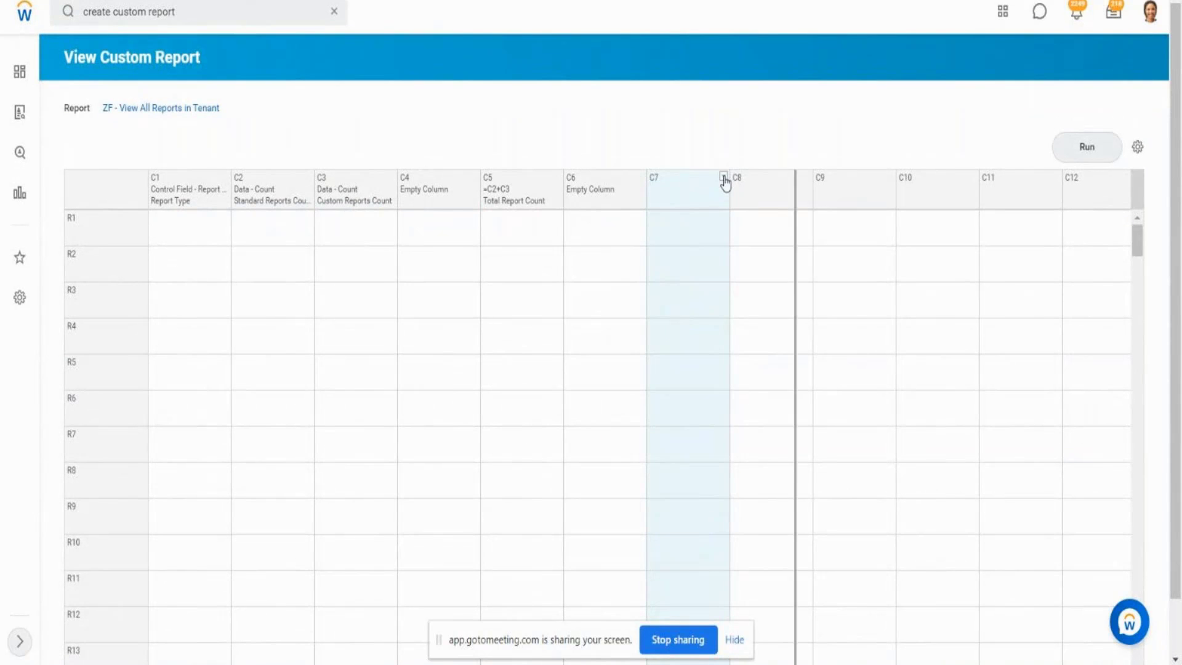
mouse_move(623, 217)
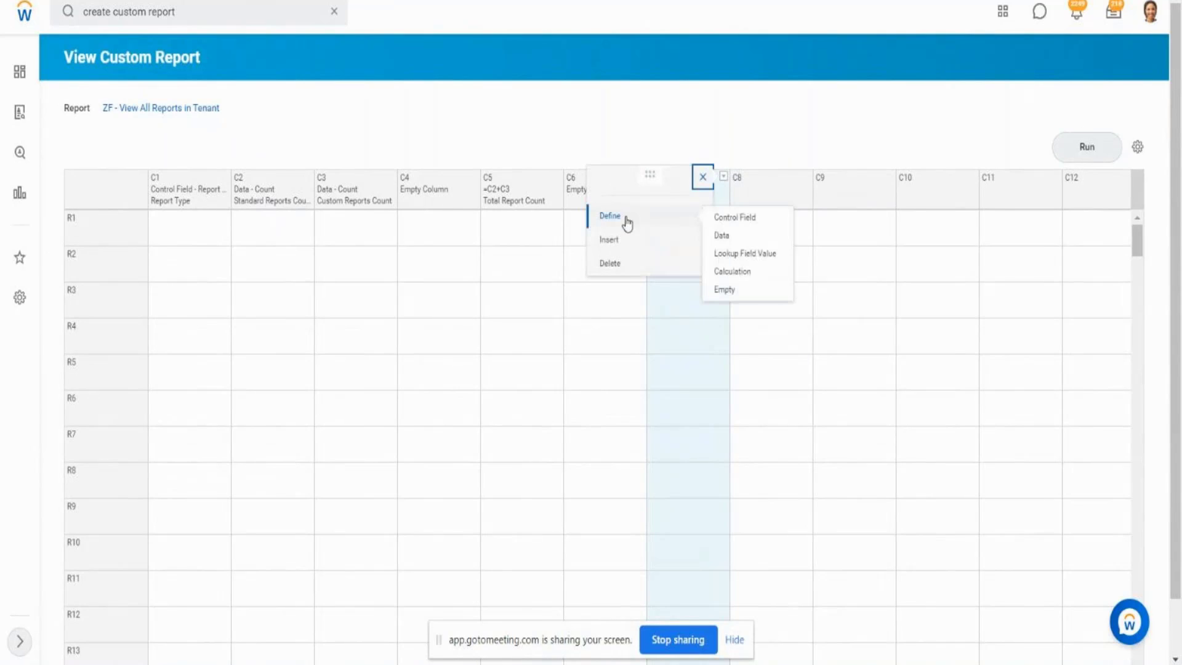
click(730, 241)
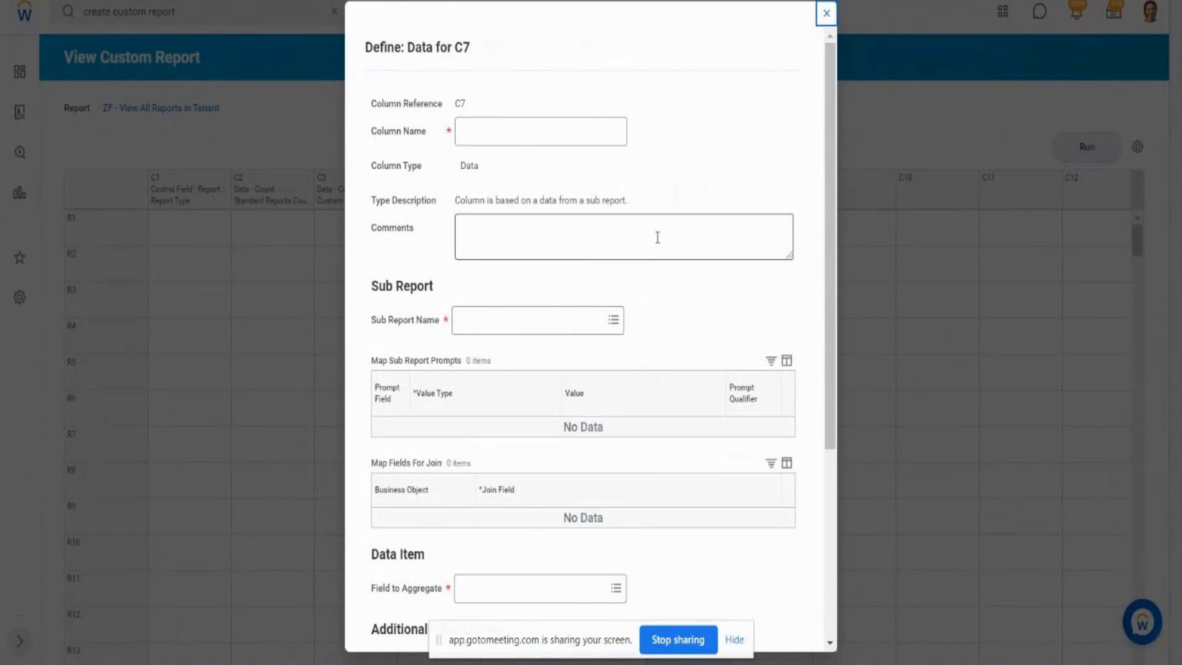
click(520, 138)
text(Temporary)
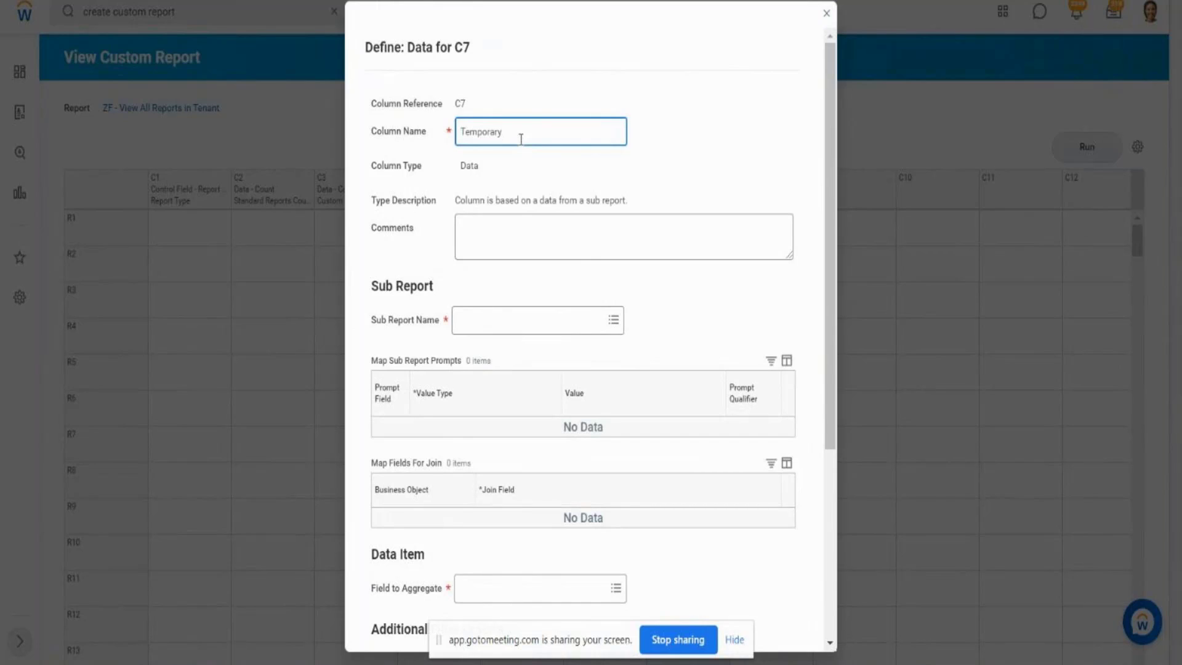
text( Report Count)
Set the sub report for C7 to ZF - SubRep2 - All Custom Reports.
click(559, 320)
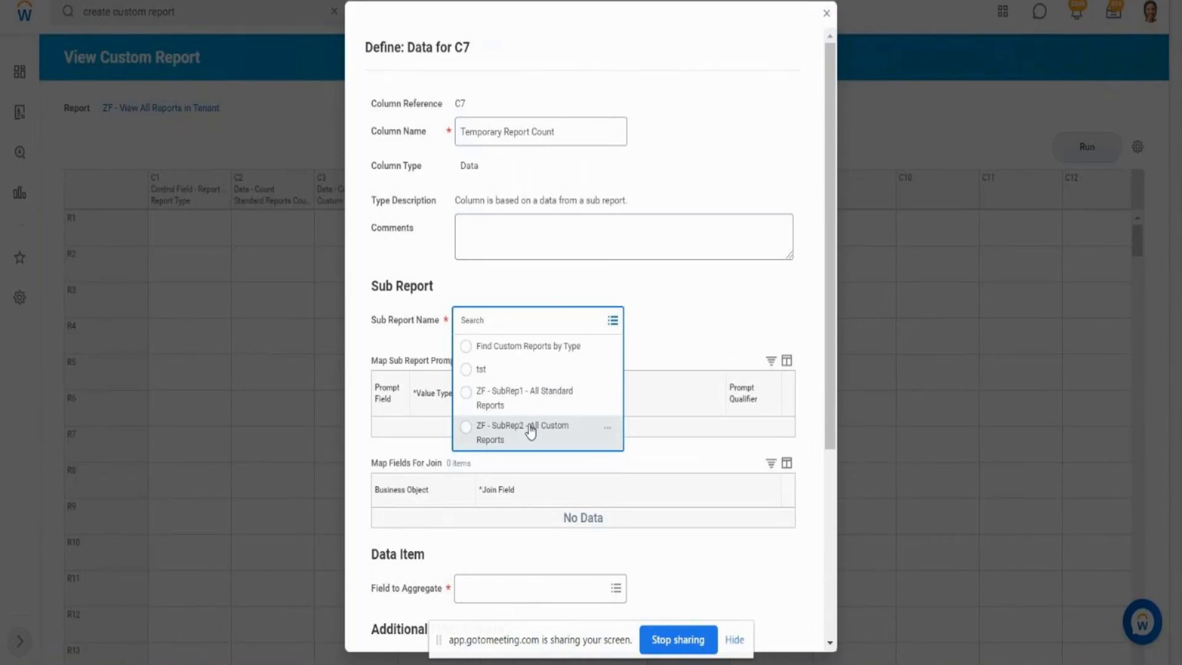
click(530, 431)
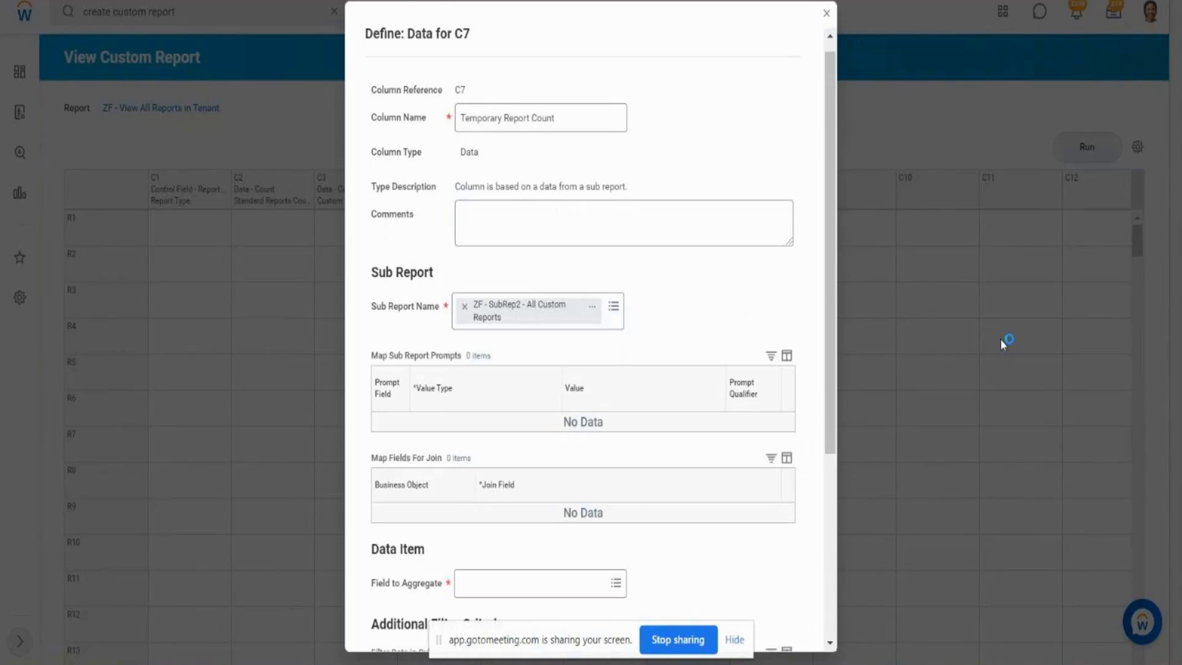
scroll(830, 402, down, 3)
drag(830, 402, 847, 488)
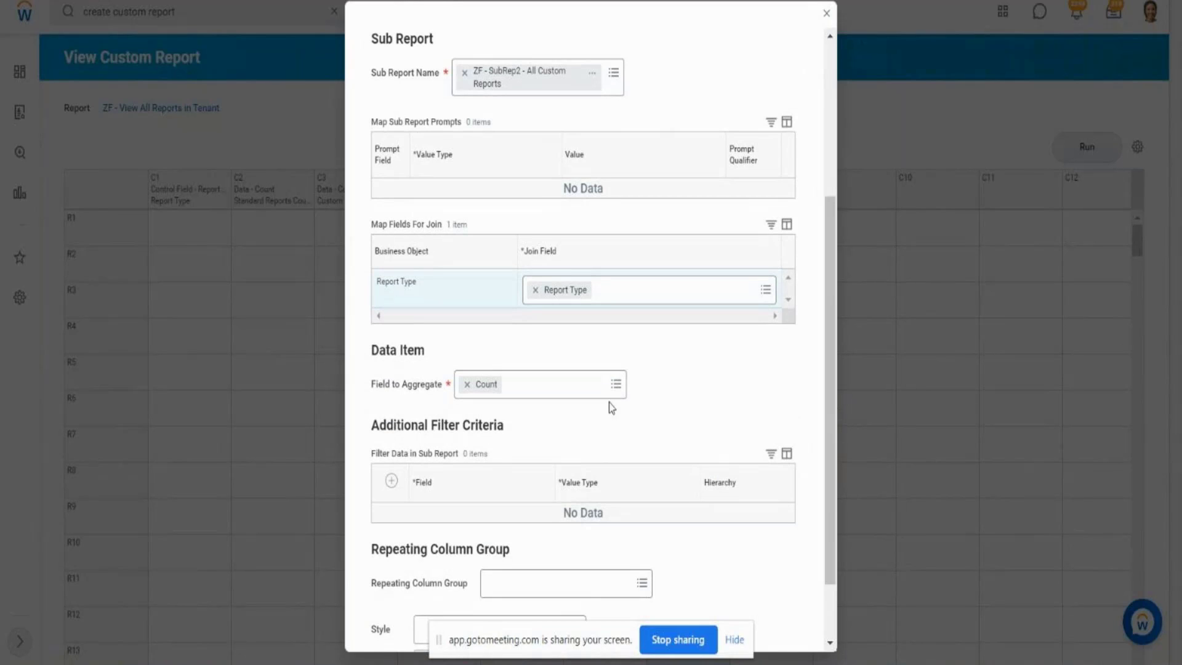
Set the C7 field to aggregate to Temporary Count and save the column definition.
click(616, 383)
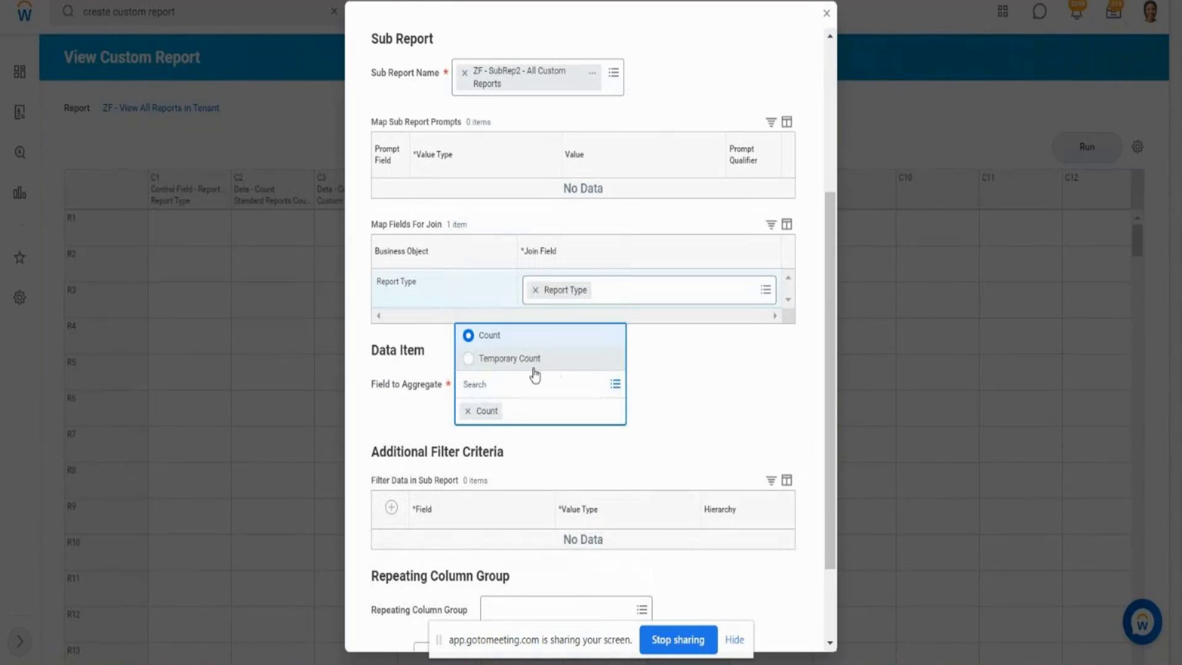
click(529, 360)
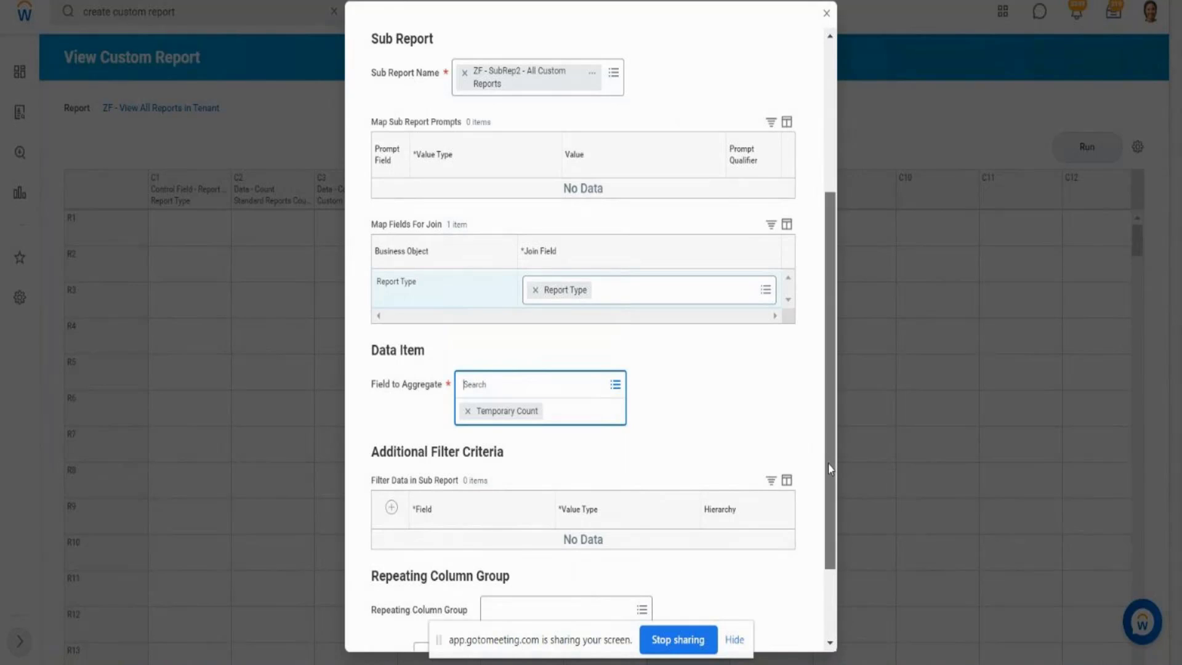
drag(828, 464, 858, 583)
click(412, 626)
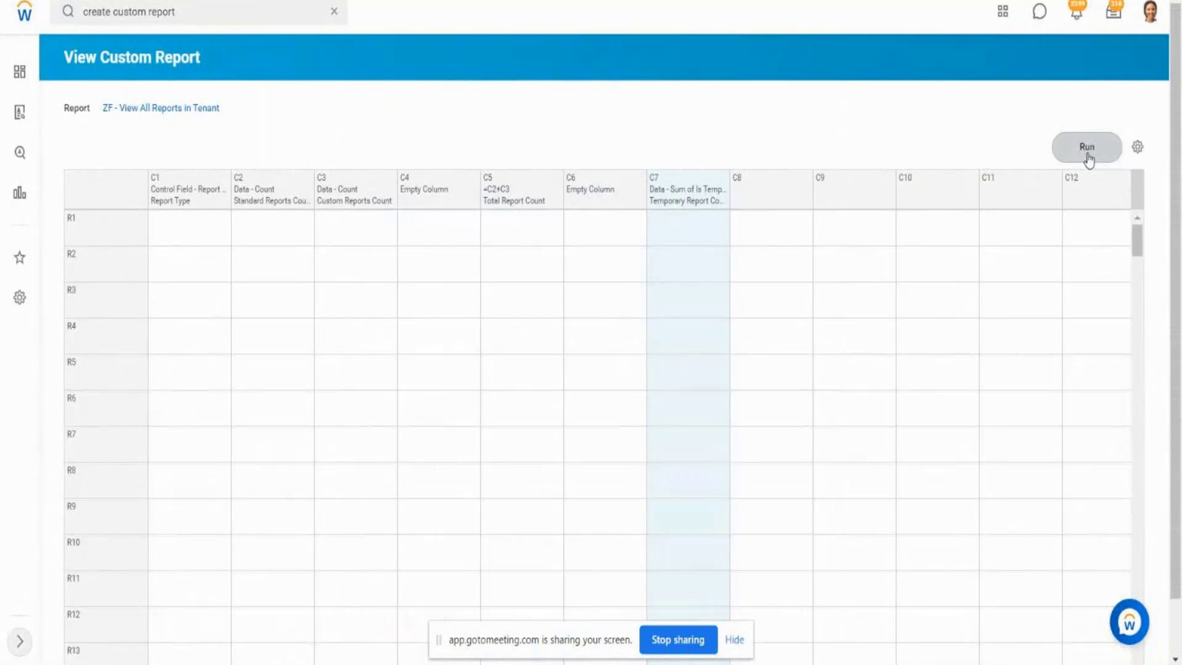
Run the report, drill into the standard count for Advanced reports, and review the Total Report Count and Temporary Report Count columns.
click(1087, 157)
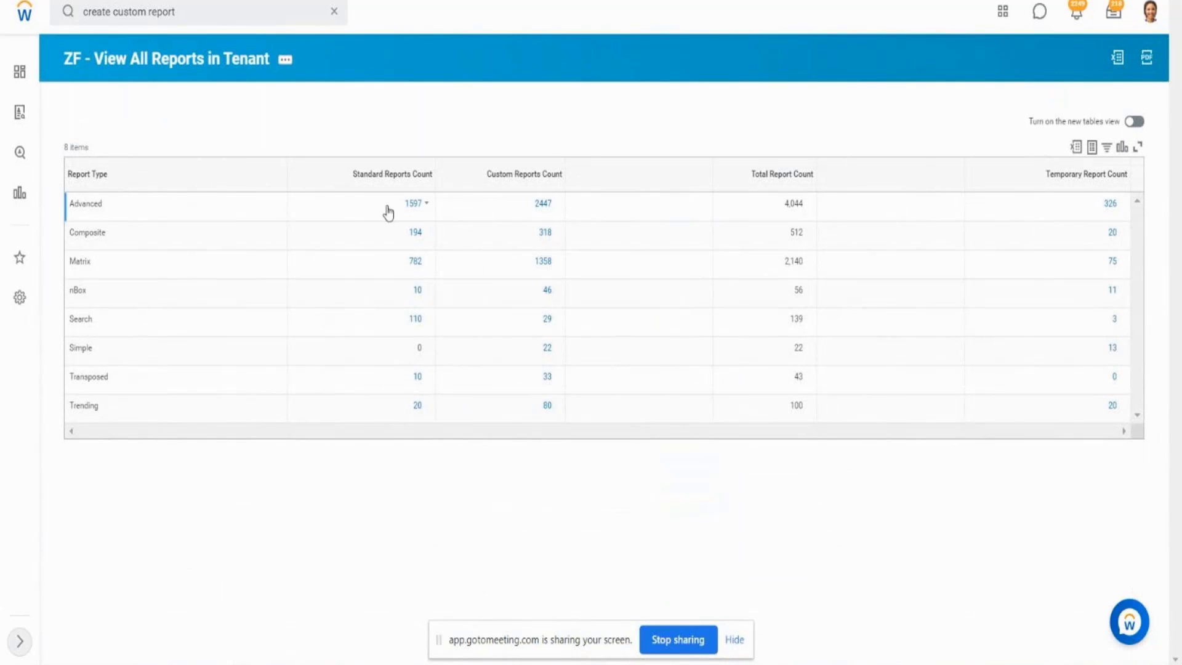
click(411, 204)
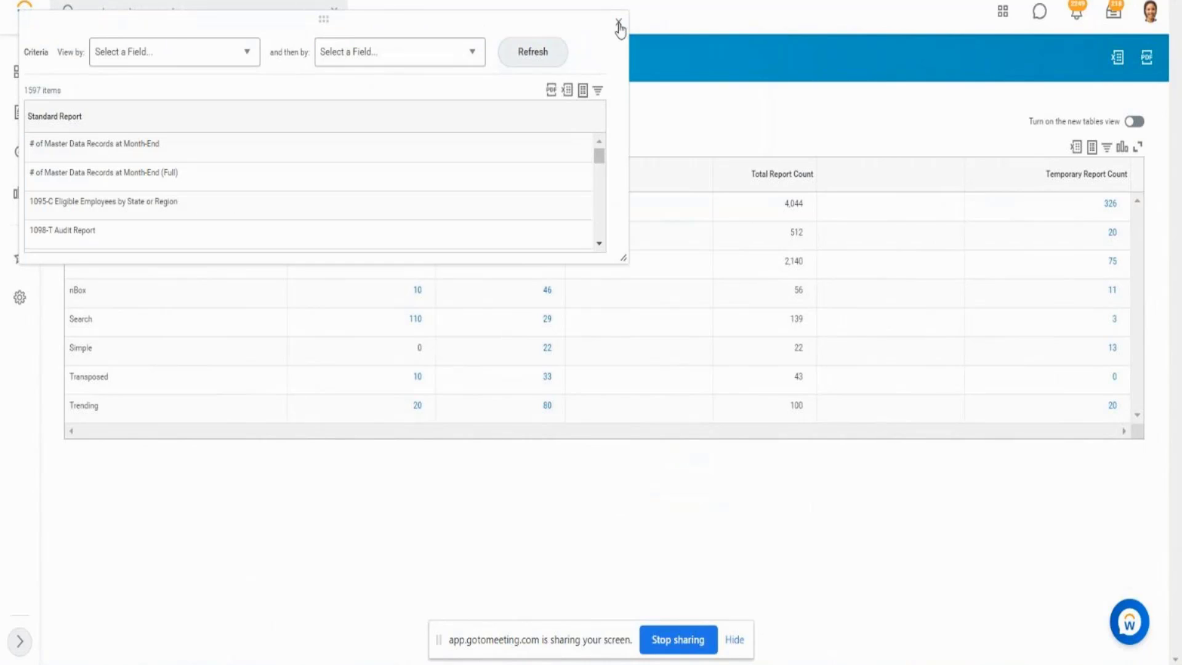
click(618, 26)
drag(752, 174, 791, 177)
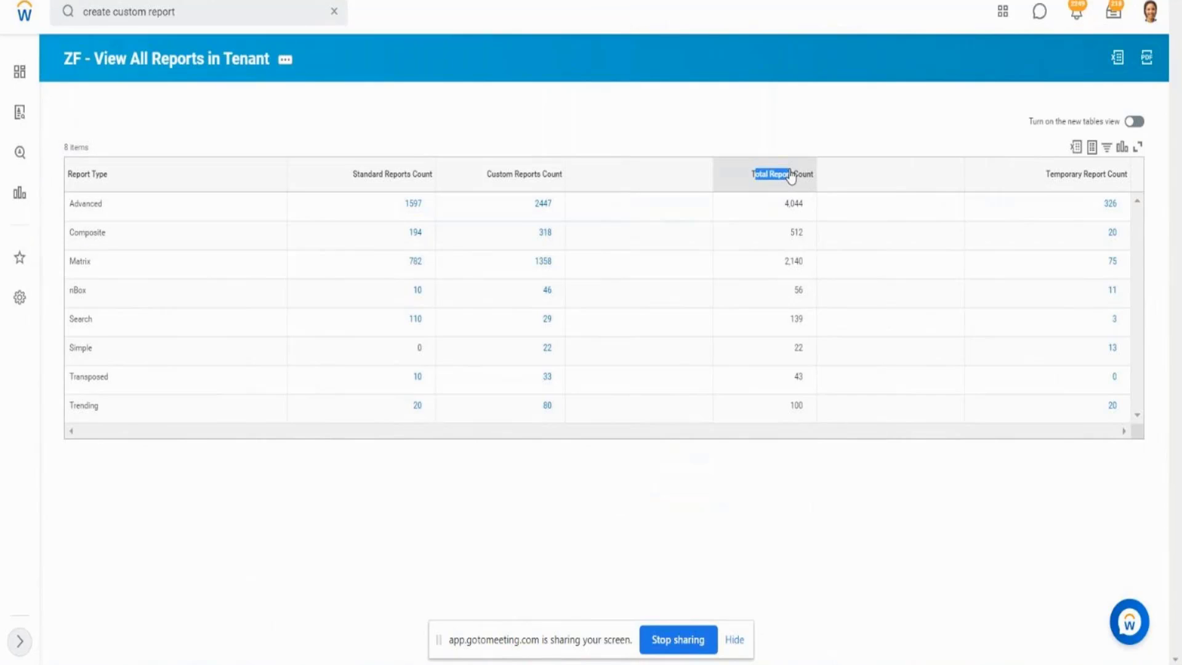
drag(1048, 175, 1129, 186)
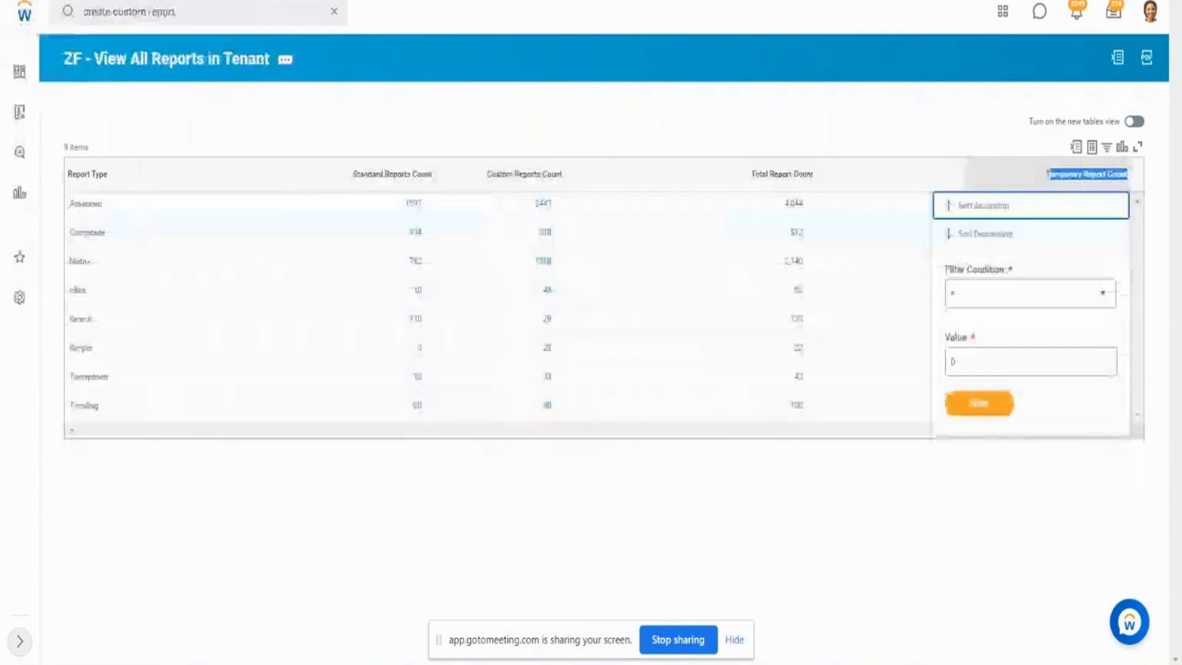
click(908, 532)
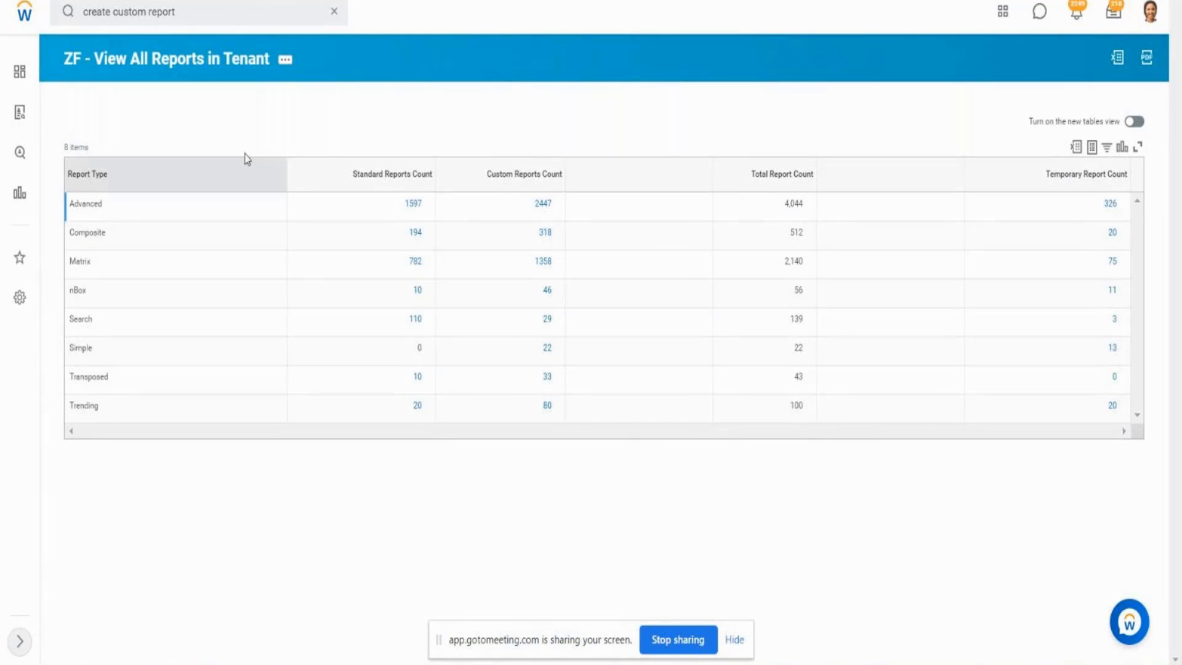
Return to the column layout of ZF - View All Reports in Tenant and select the Report Type column C1.
click(193, 70)
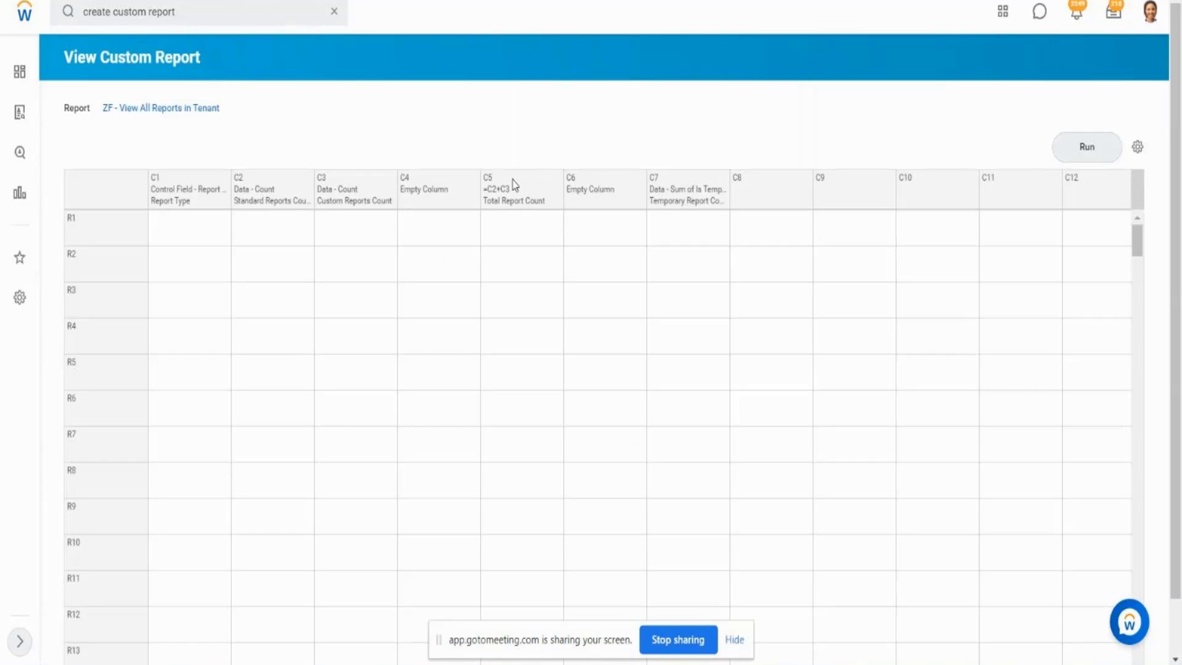
click(183, 201)
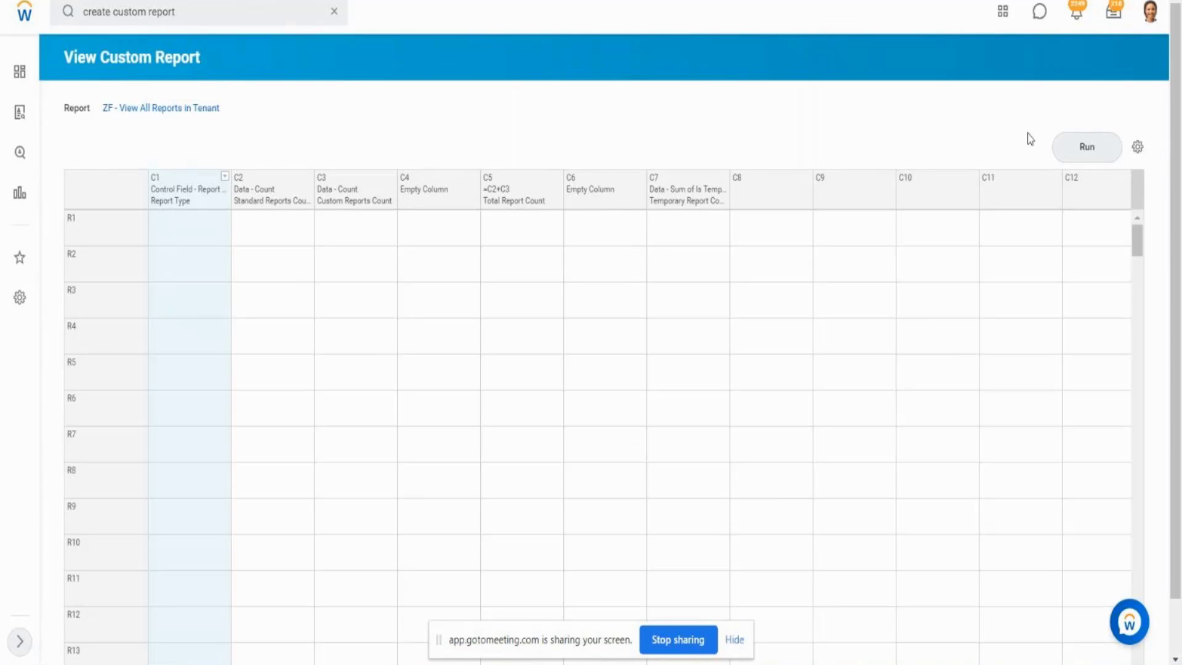
Run the report and compare its Report Type column and row values with ZF - SubRep1 - All Standard Reports.
click(1077, 156)
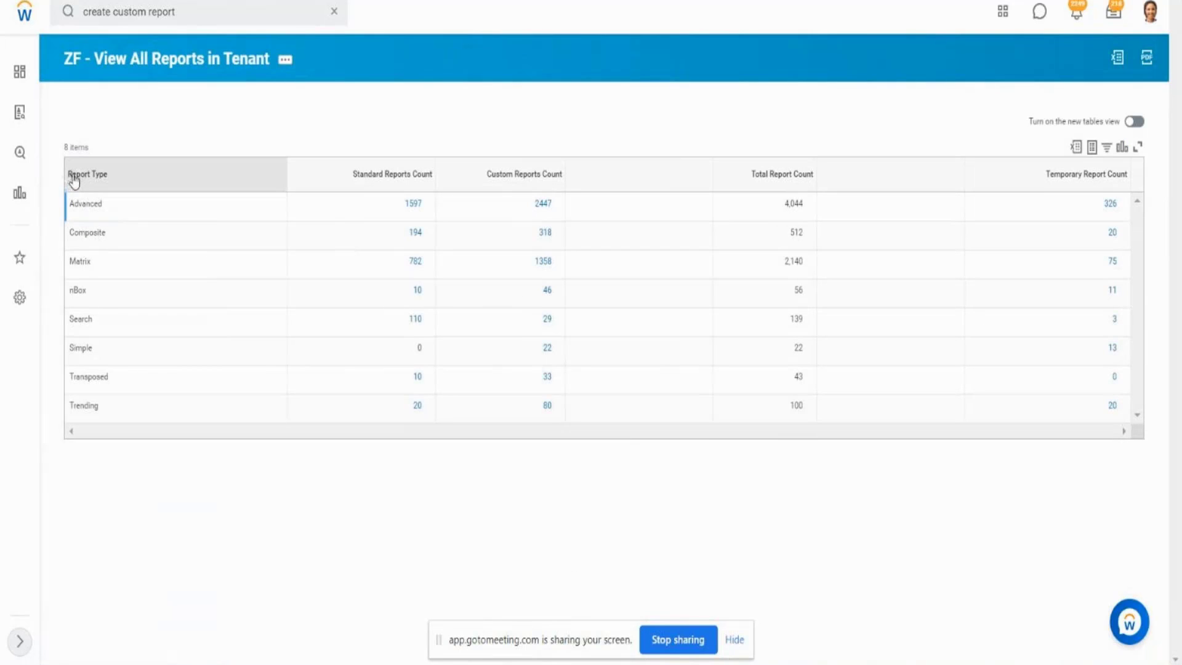
drag(72, 175, 110, 178)
click(110, 177)
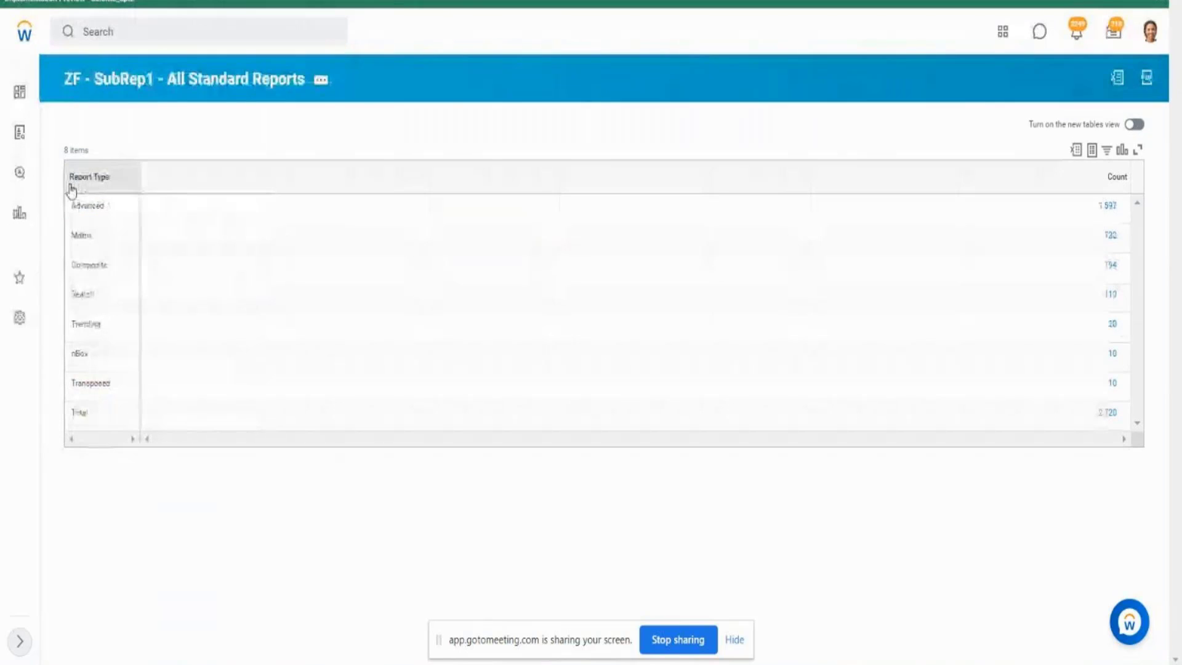
drag(108, 179, 71, 183)
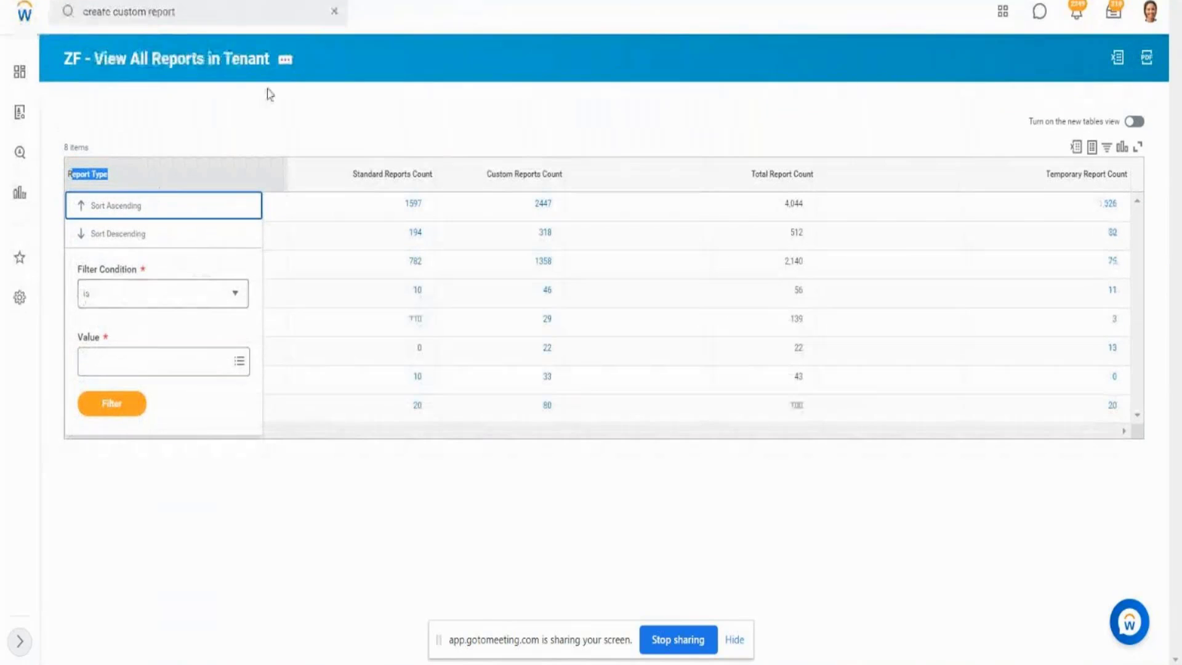
click(267, 88)
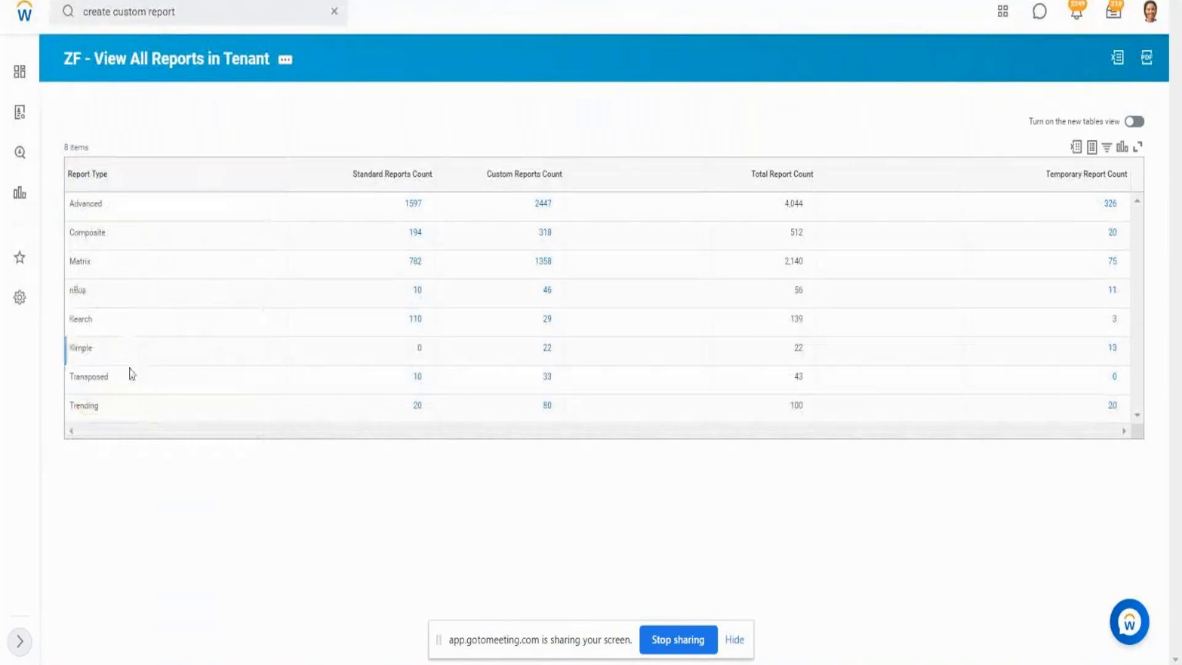
mouse_move(106, 407)
drag(77, 208, 92, 348)
click(87, 180)
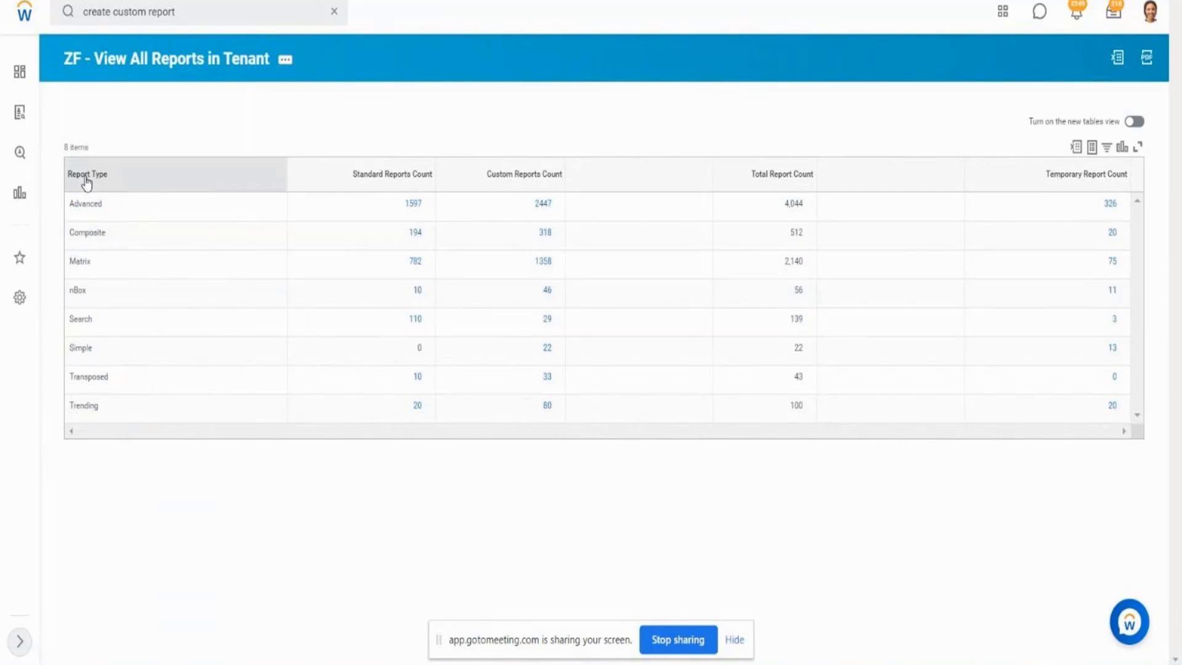
click(87, 180)
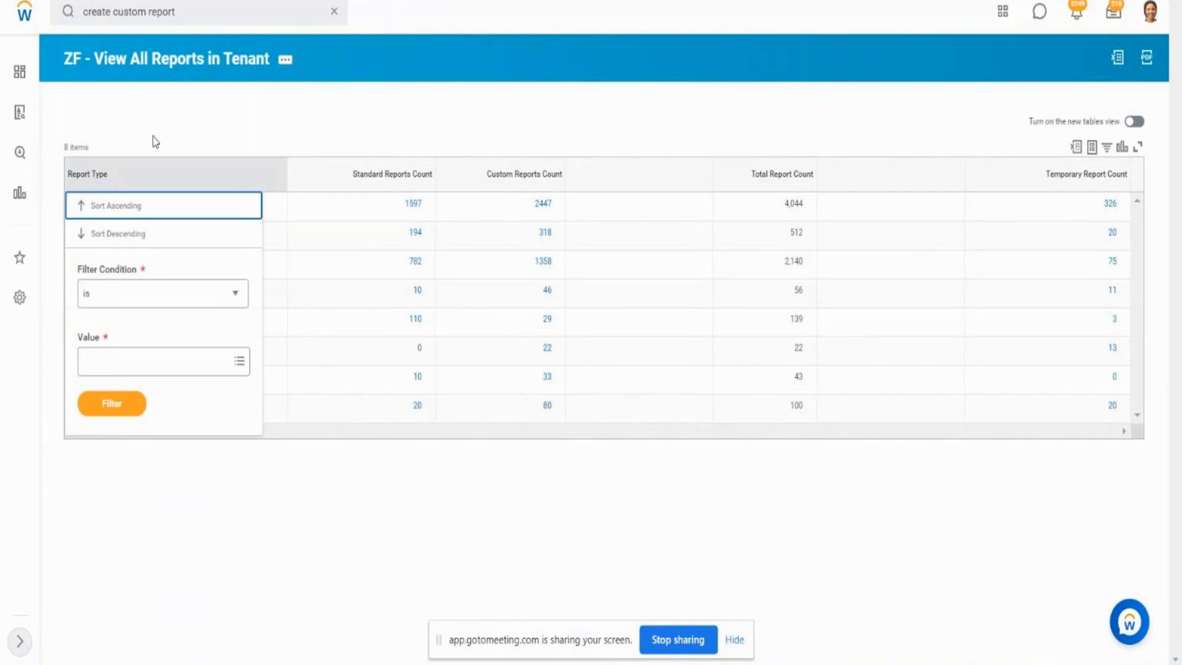
Review the Standard Reports Count, Custom Reports Count and Total Report Count columns in the report output.
click(386, 177)
click(520, 176)
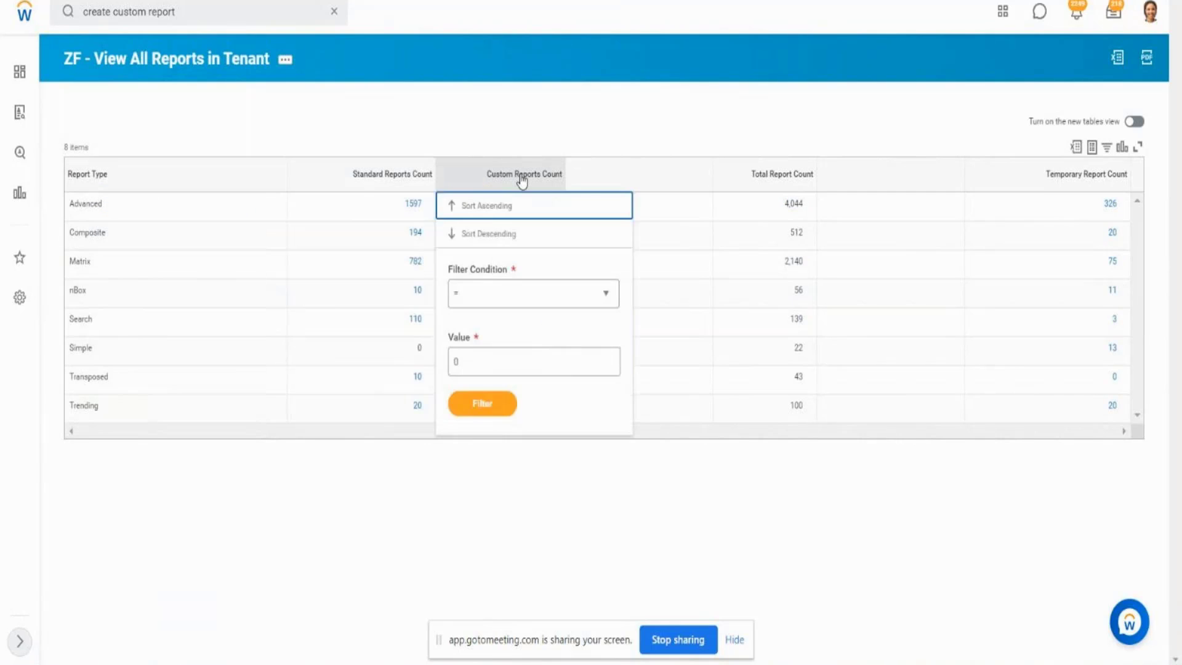
click(779, 182)
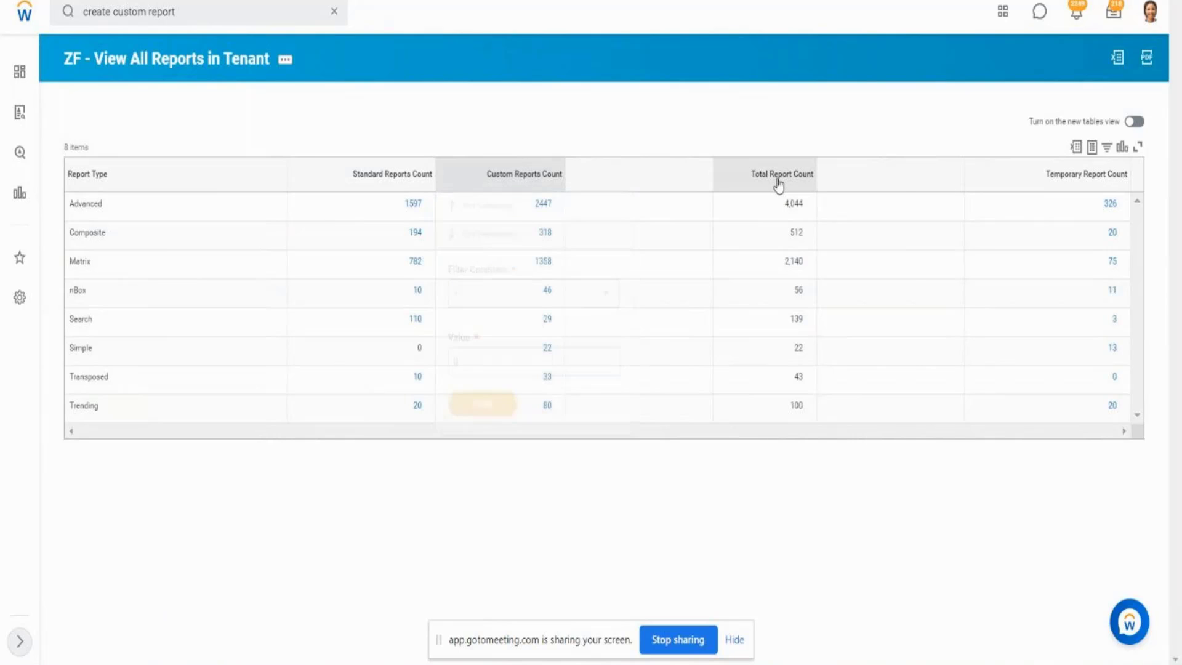
click(361, 125)
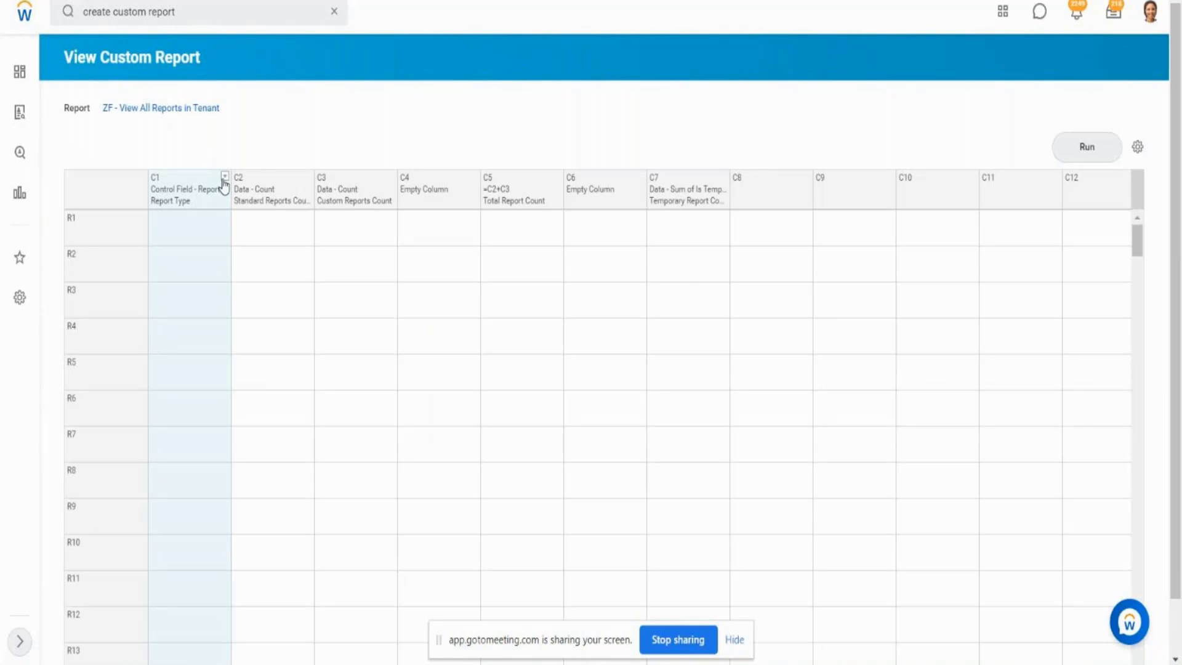
Set the style of the Report Type column C1 to the Workday style Report Header and save the column definition.
click(225, 177)
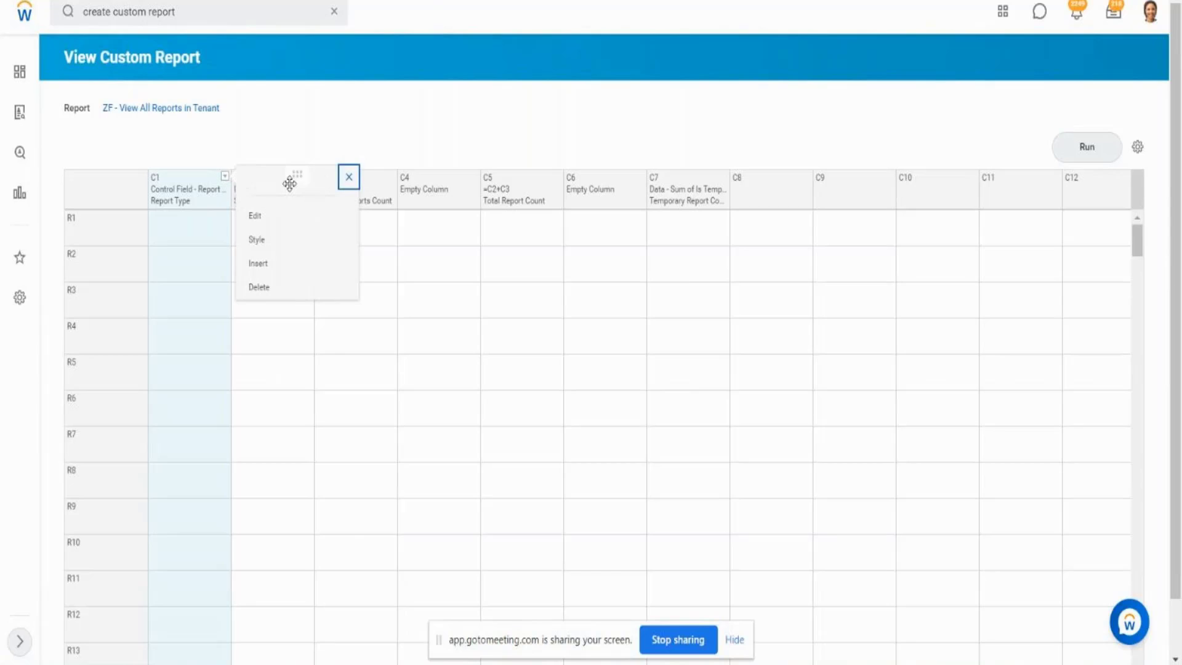
click(261, 218)
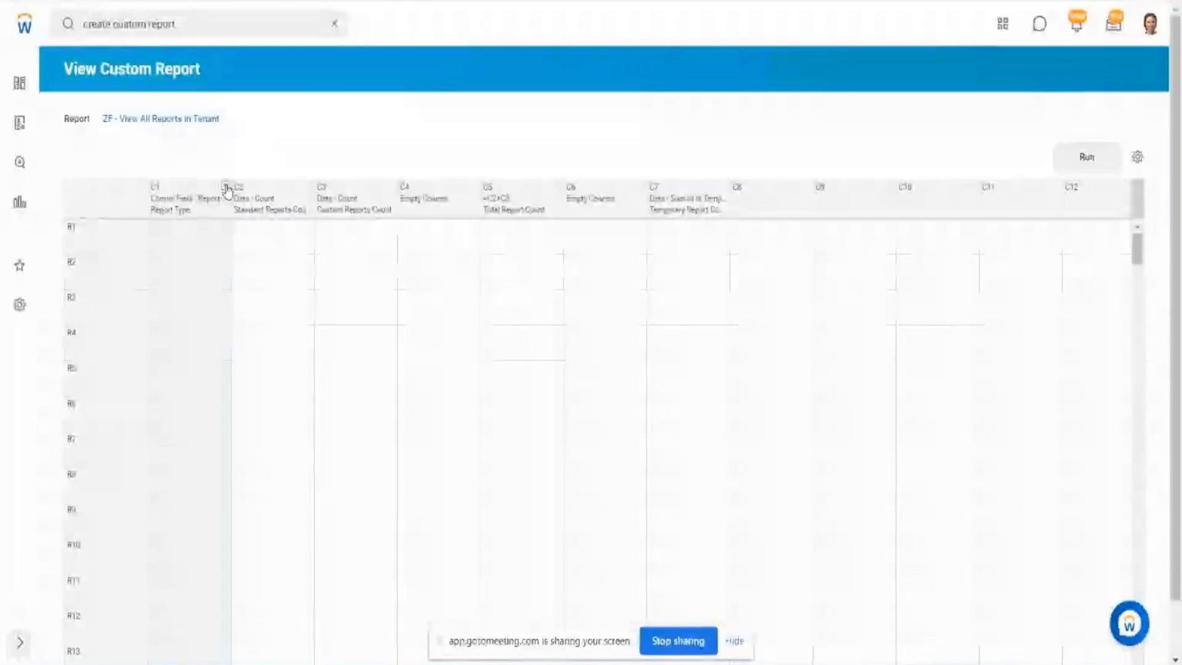
click(225, 187)
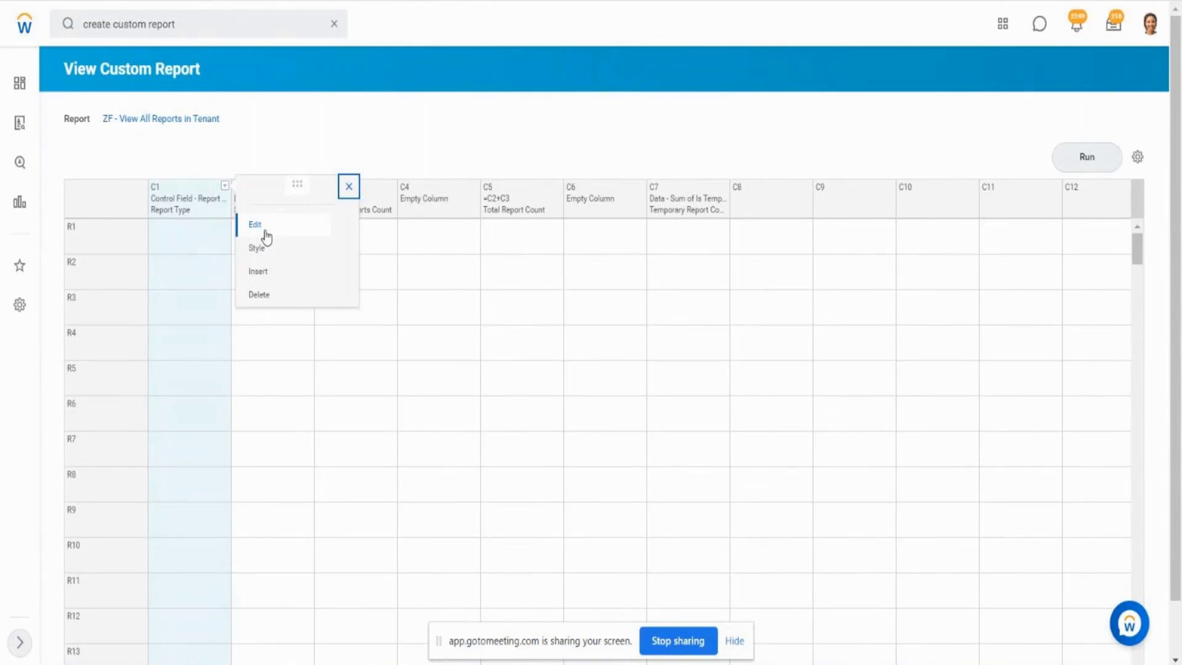
click(265, 234)
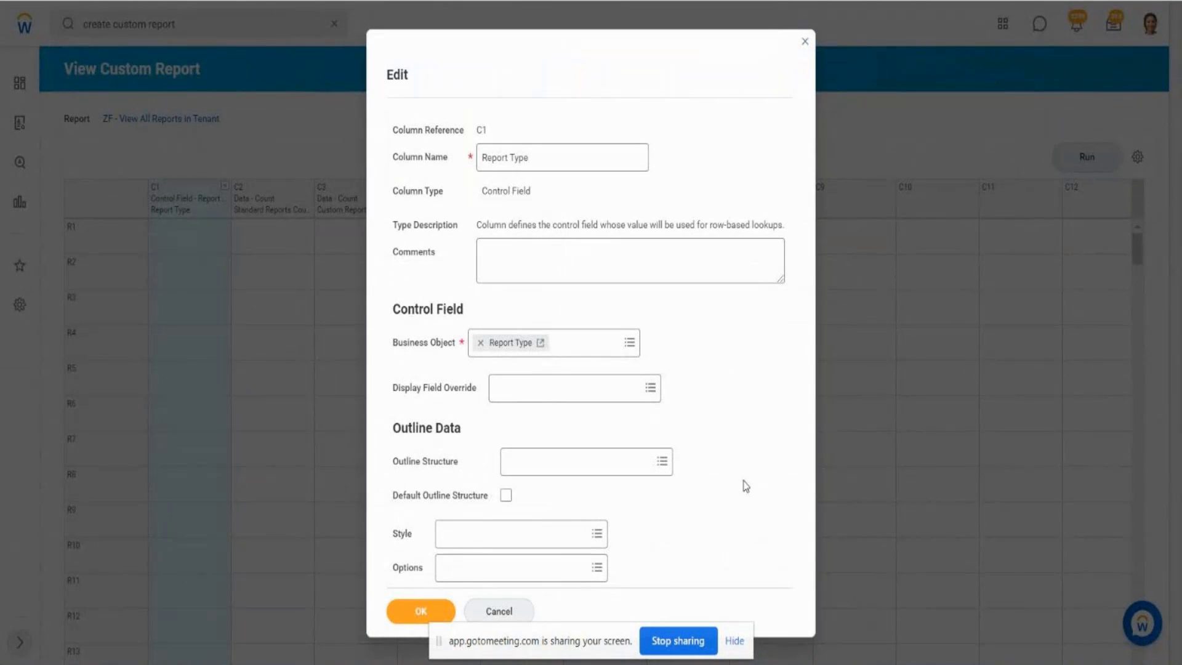
click(493, 537)
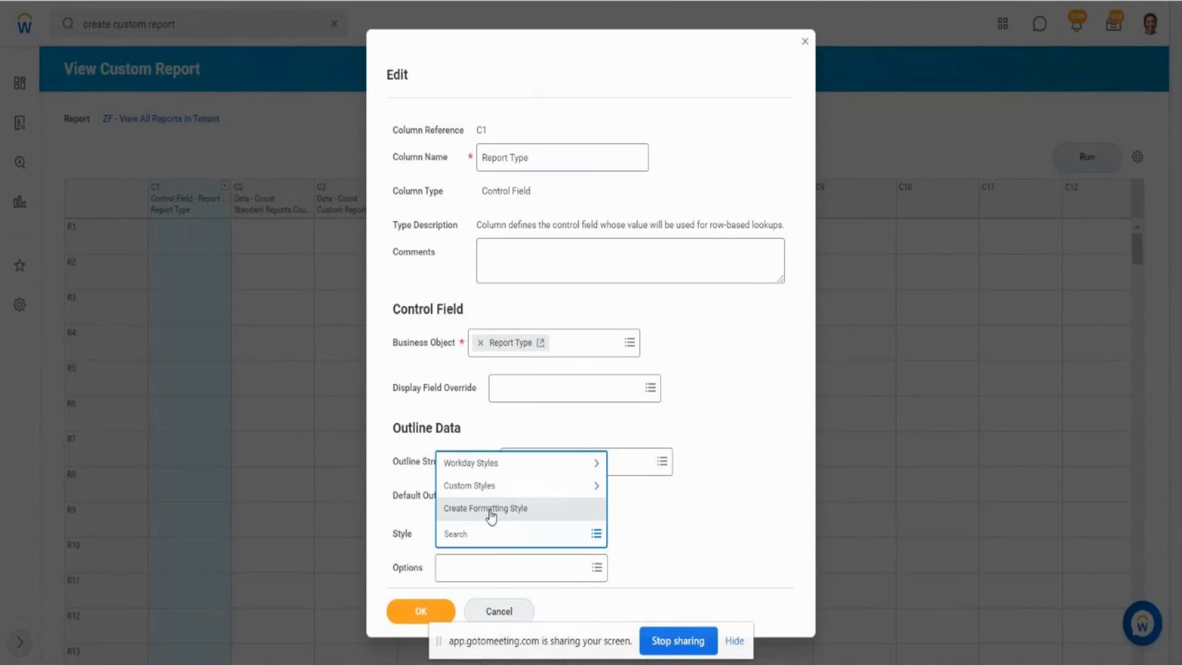
click(581, 465)
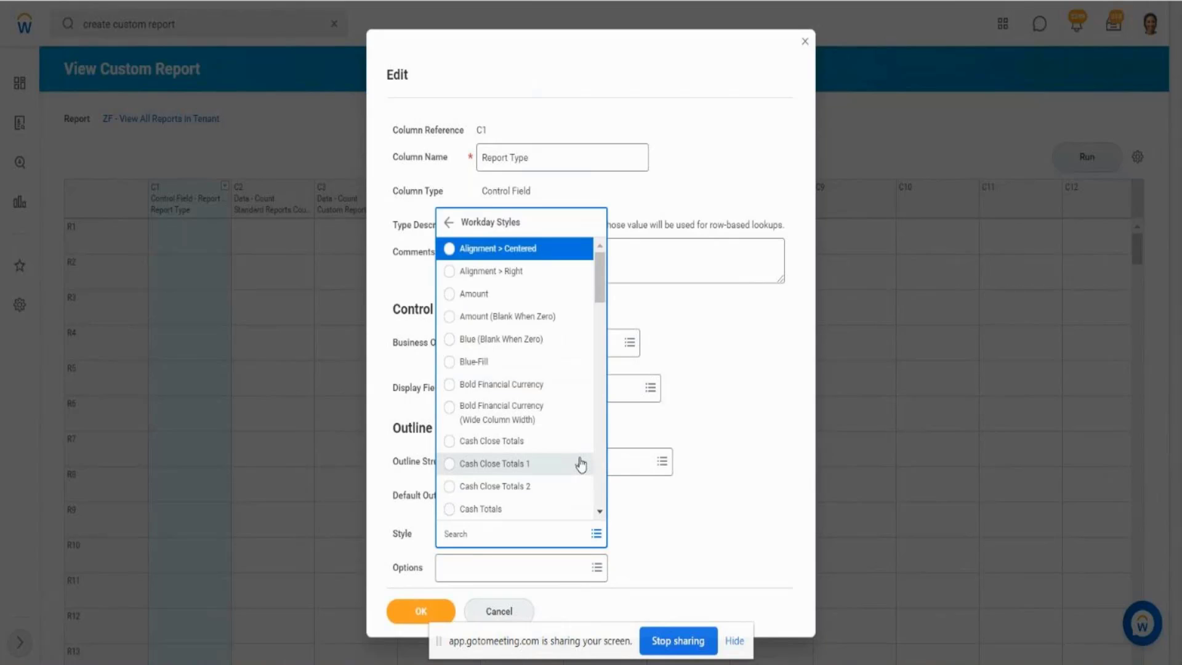
key(Down)
key(Down)
key(Down)
key(Down)
key(Down)
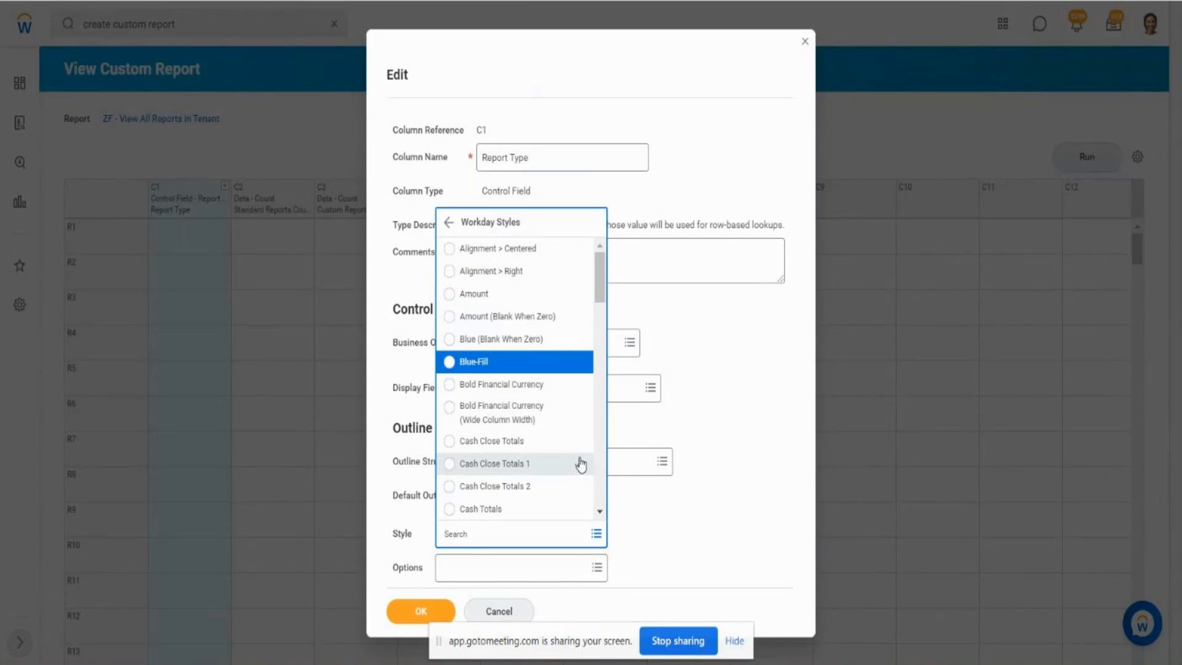
key(Up)
key(Up)
key(Up)
key(Up)
key(Up)
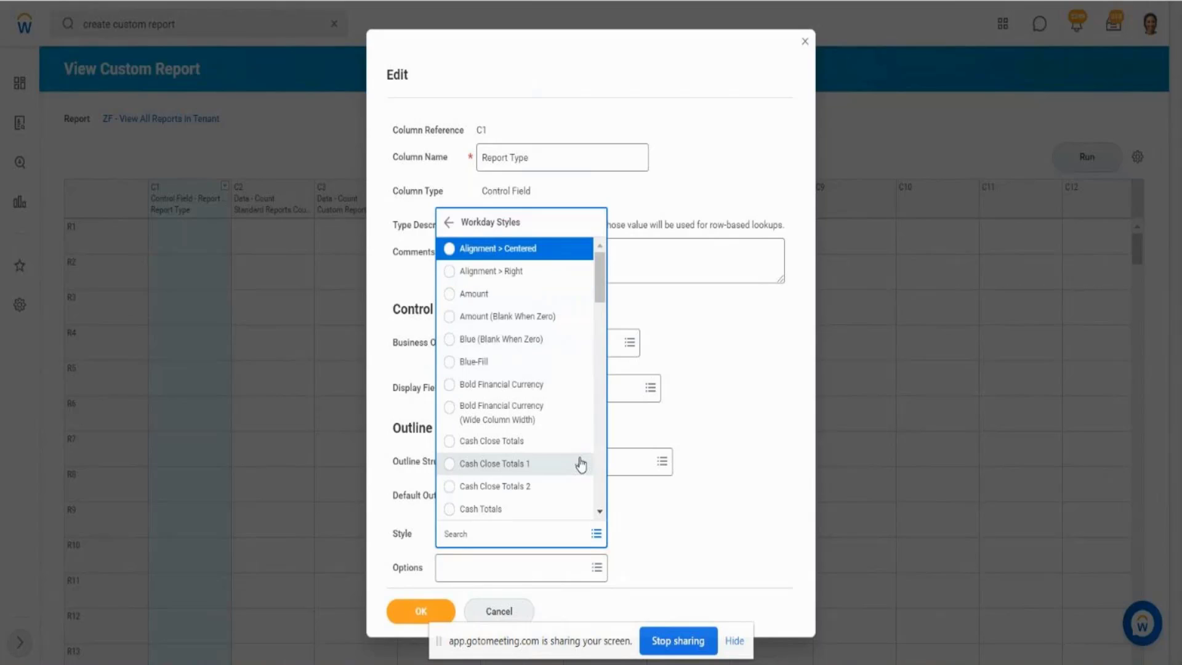
key(Down)
key(Down)
key(Down)
key(Down)
key(Down)
key(Down)
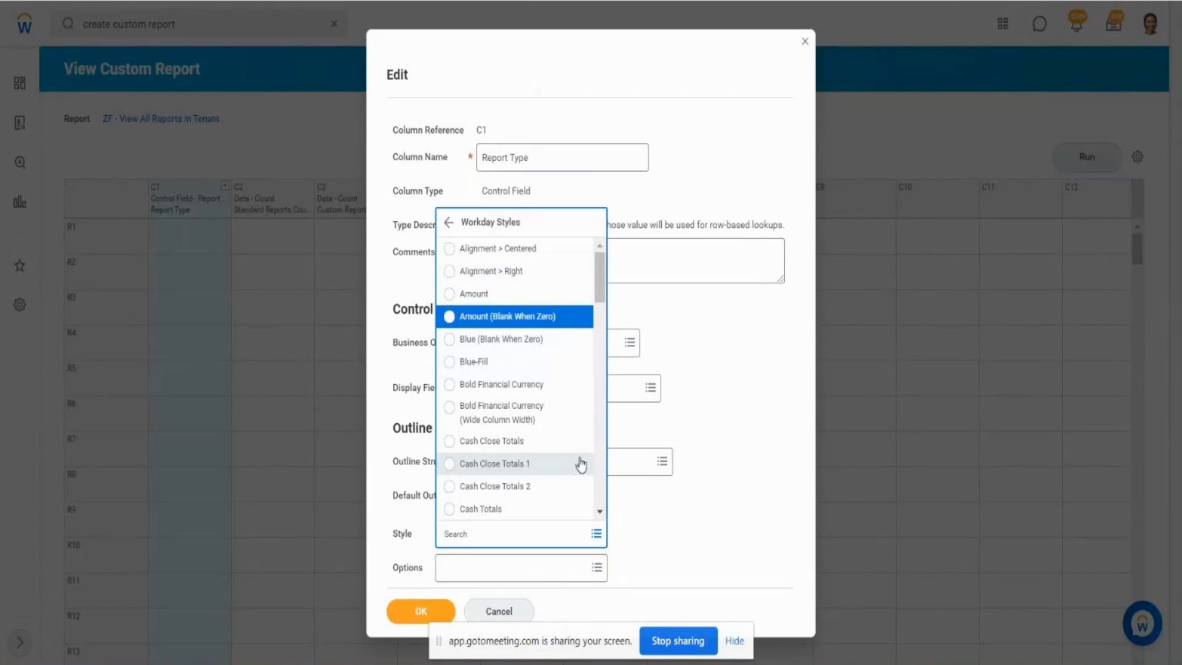
key(Down)
key(Down)
key(Down)
key(Down)
key(Down)
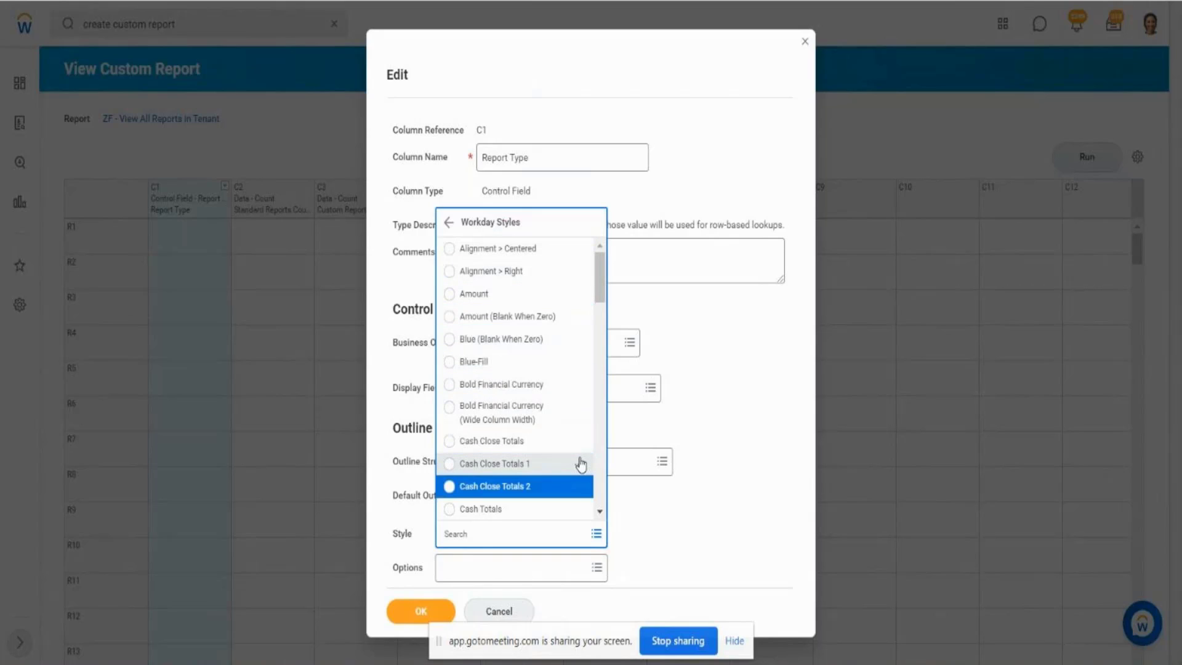
key(Down)
key(Down)
key(Down)
key(Down)
key(Down)
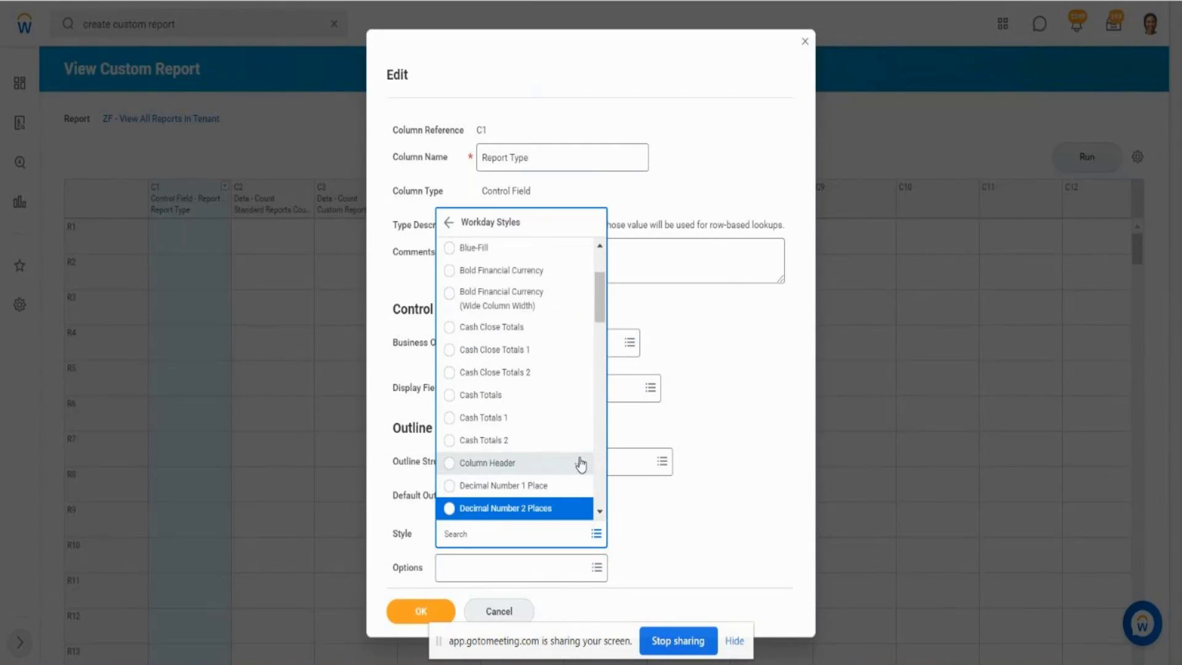
key(Down)
key(Down)
key(Down)
key(Down)
key(Down)
key(Down)
key(Down)
key(Down)
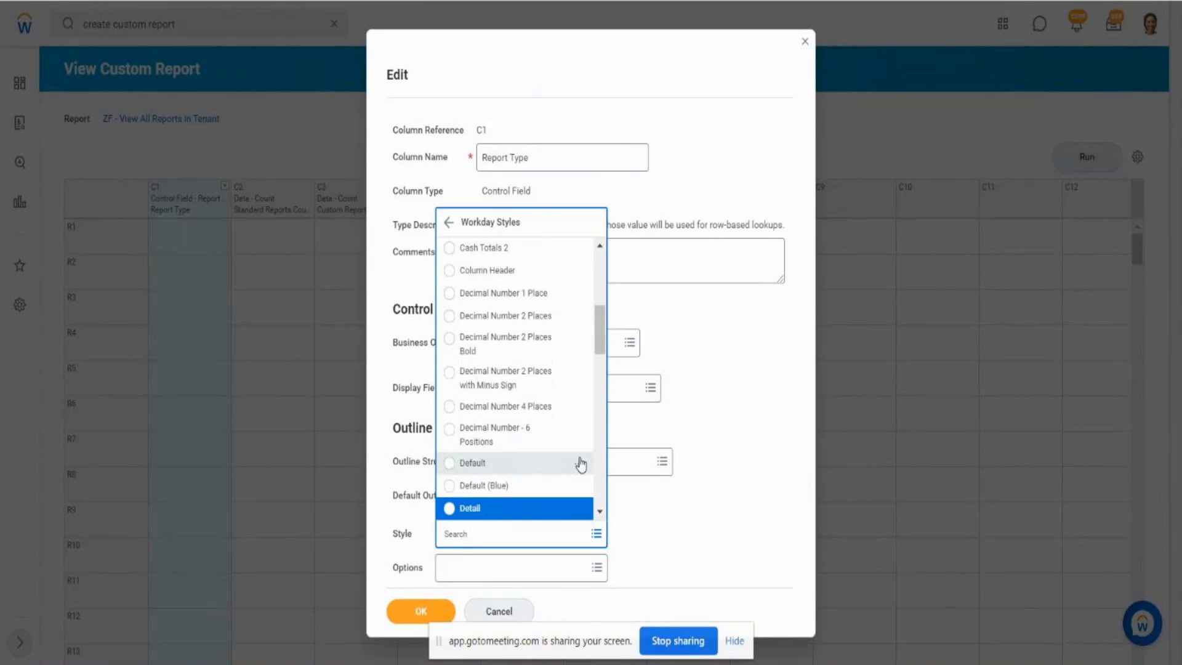
key(Down)
key(Down)
key(Down)
key(Down)
key(Down)
key(Down)
key(Down)
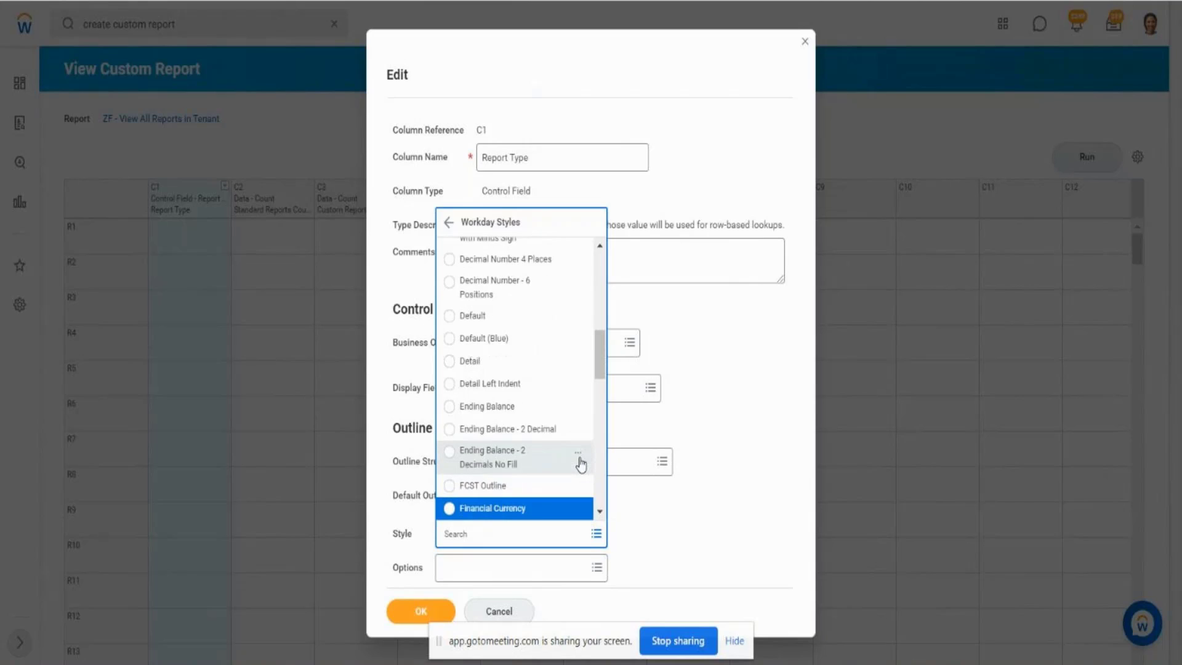
key(Down)
key(Down)
key(Down)
key(Down)
key(Down)
key(Down)
key(Down)
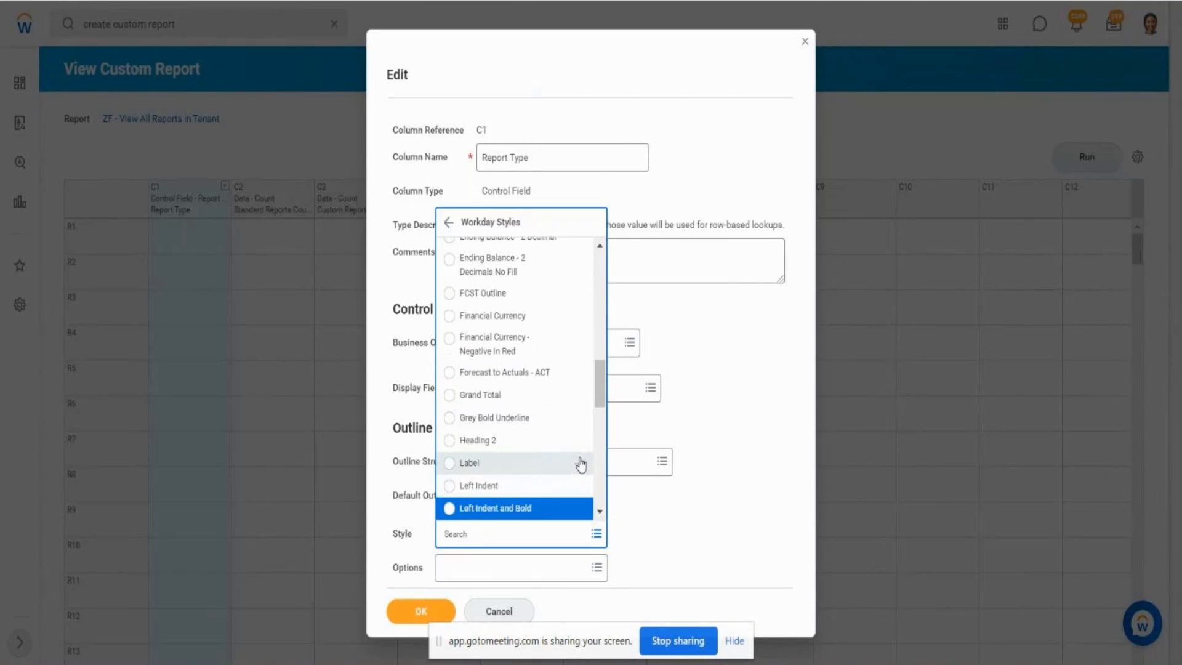
key(Down)
key(Down)
key(Down)
key(Down)
key(Down)
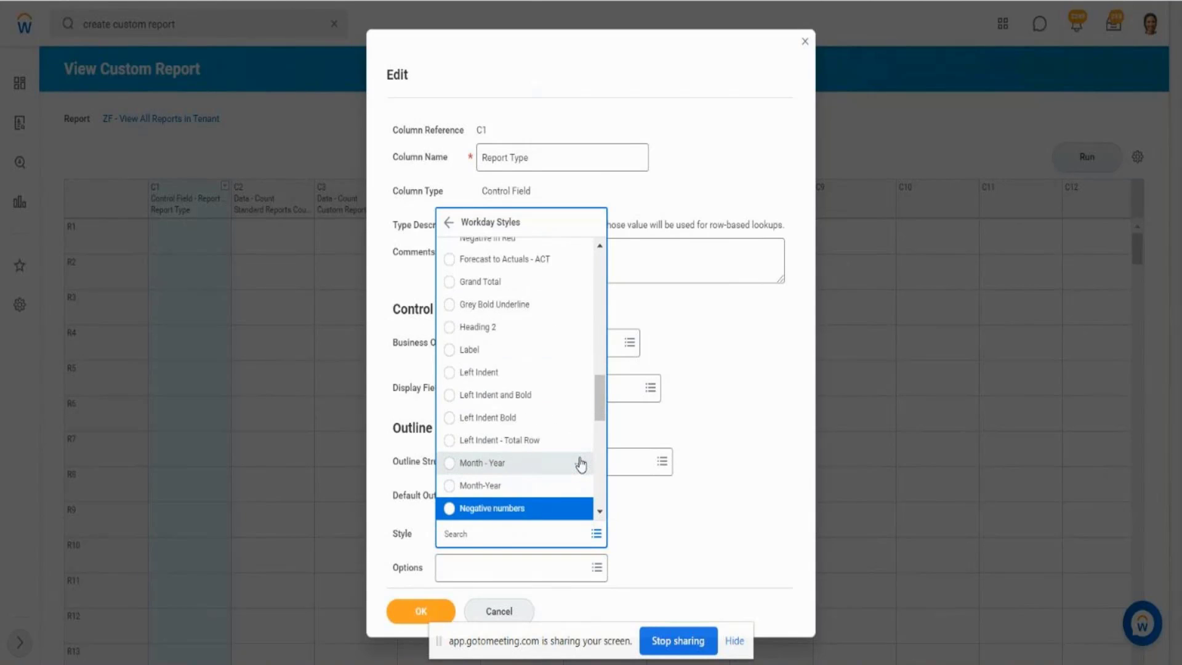
key(Down)
key(Down)
key(Down)
key(Down)
key(Down)
key(Down)
key(Down)
key(Down)
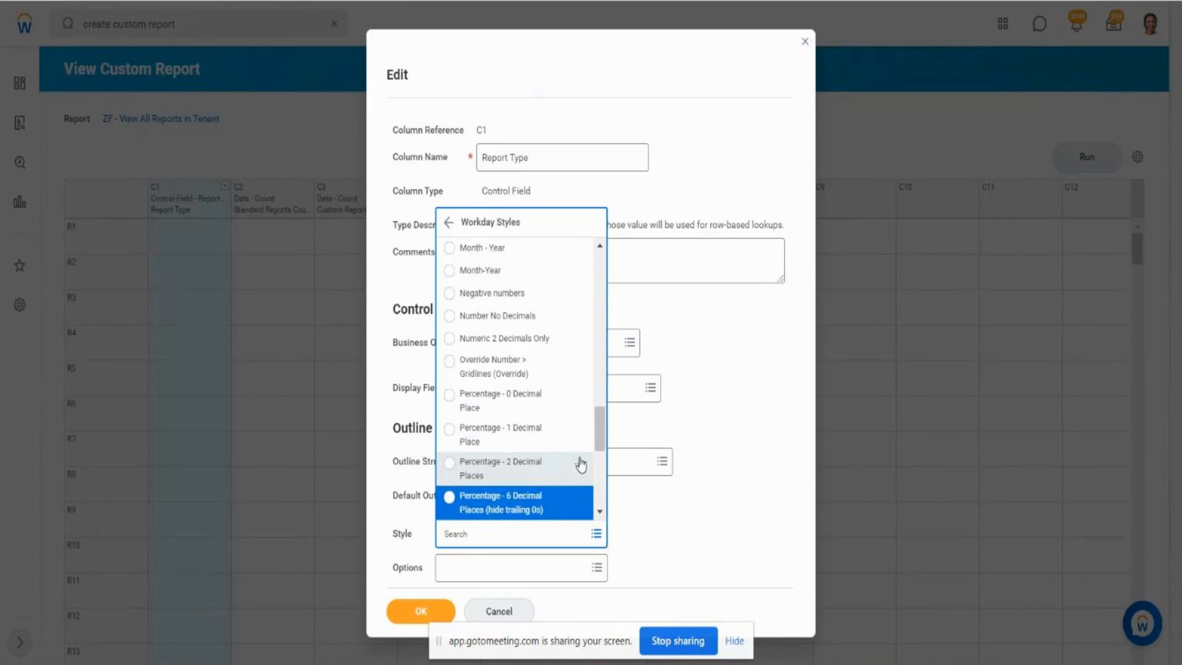
key(Down)
key(Down)
key(Down)
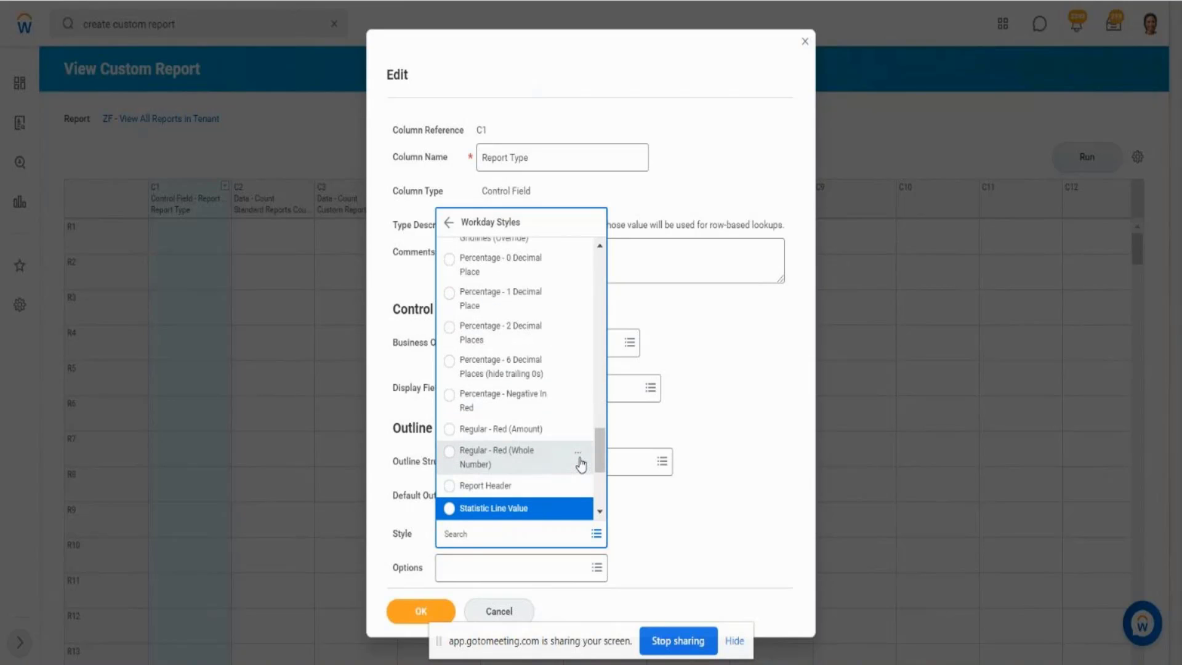
key(Up)
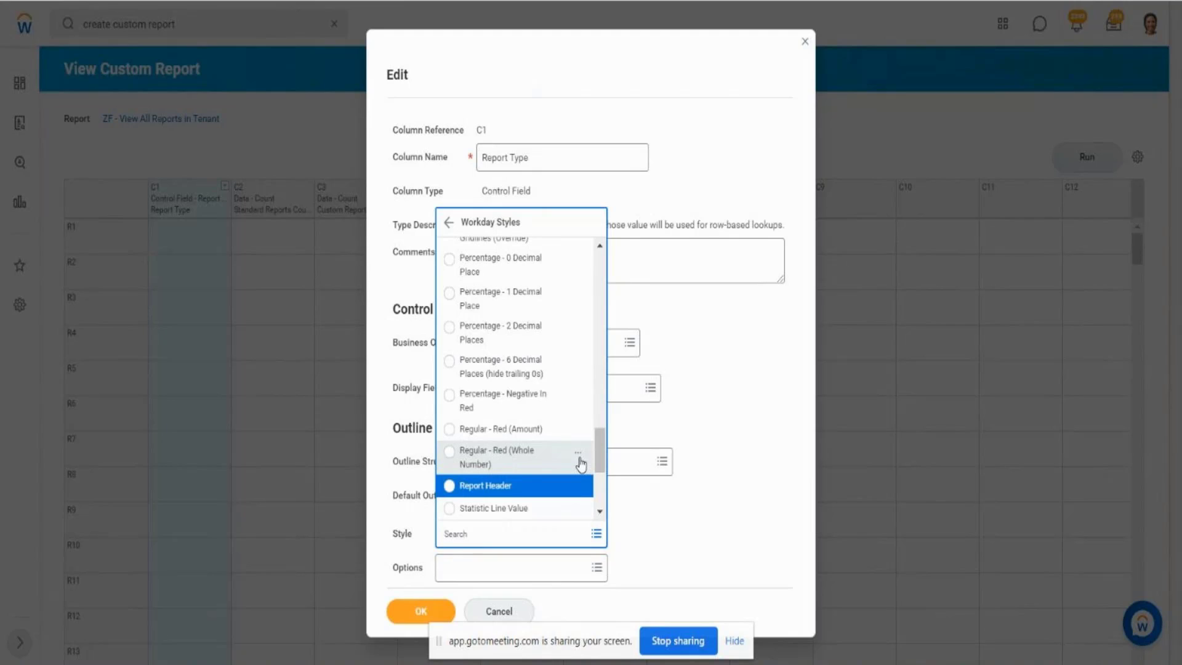
key(Return)
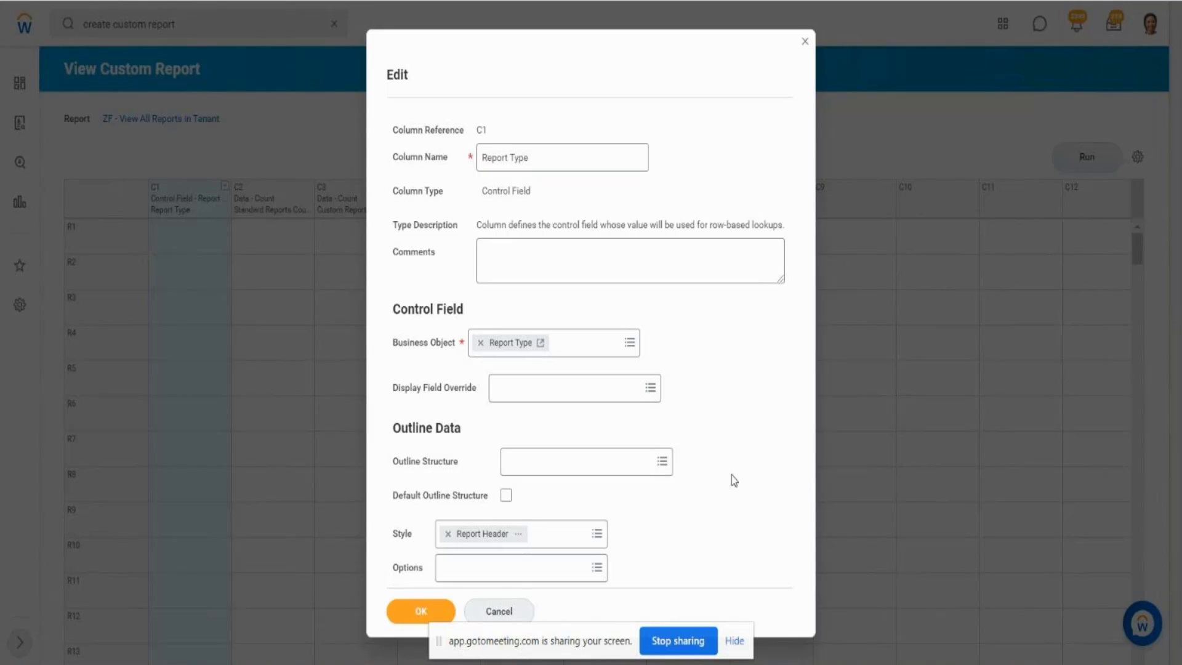
click(424, 616)
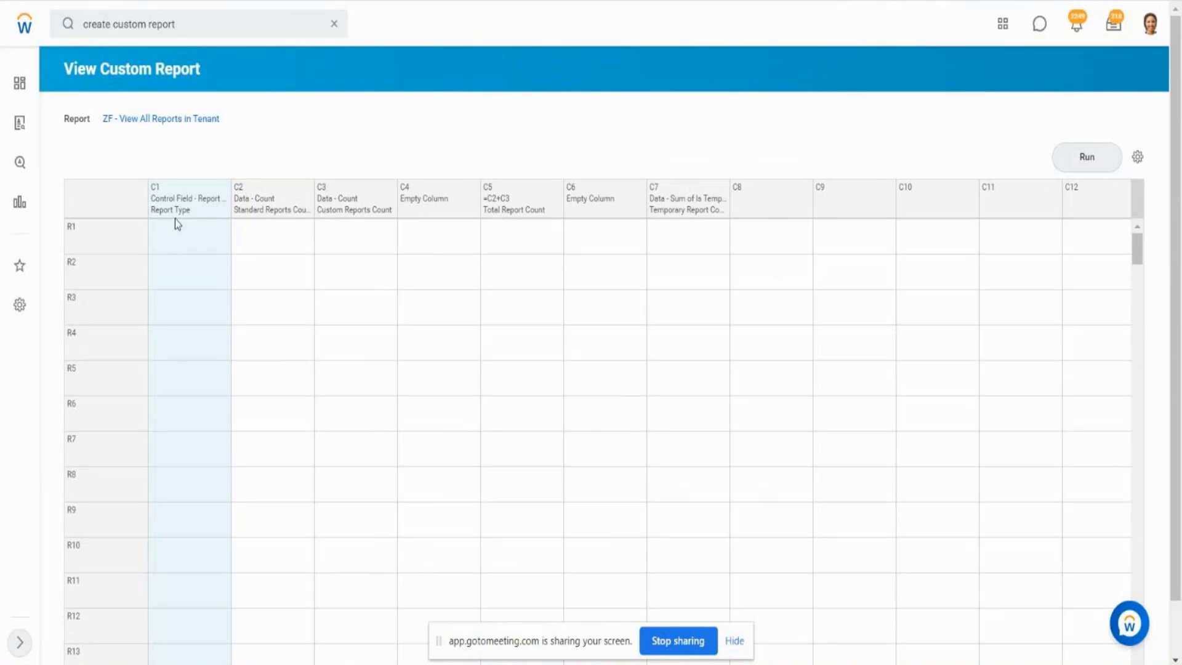
Run the report to check the Report Type styling and the Total Report Count column, and return to the column layout.
click(1083, 157)
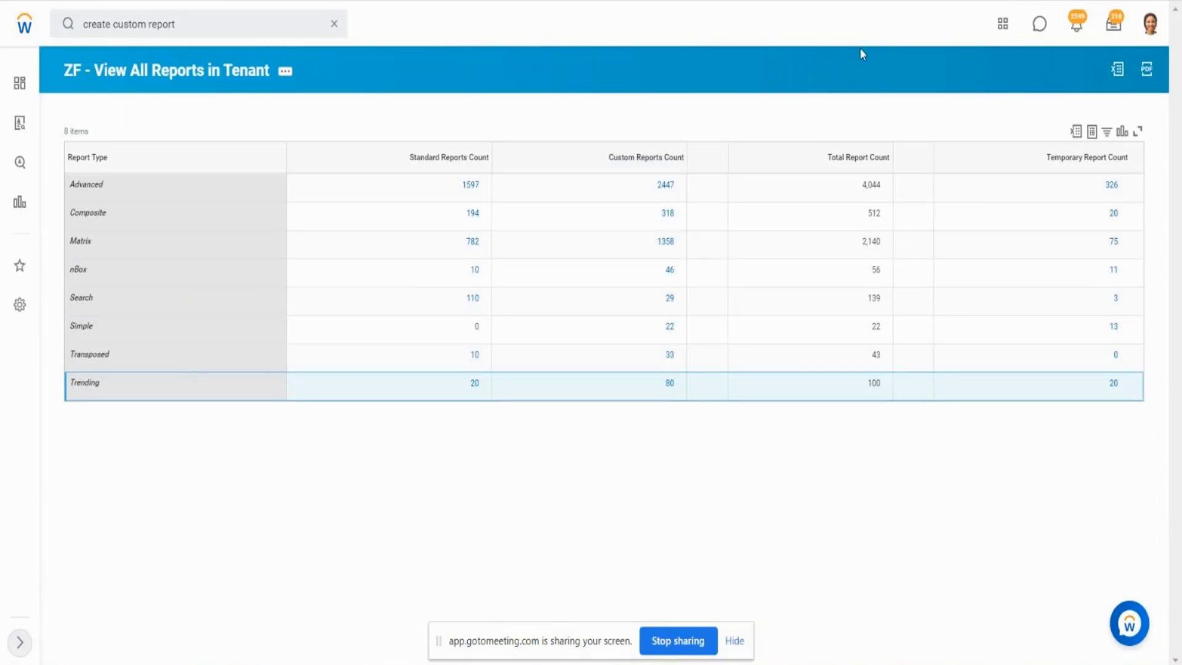
click(862, 162)
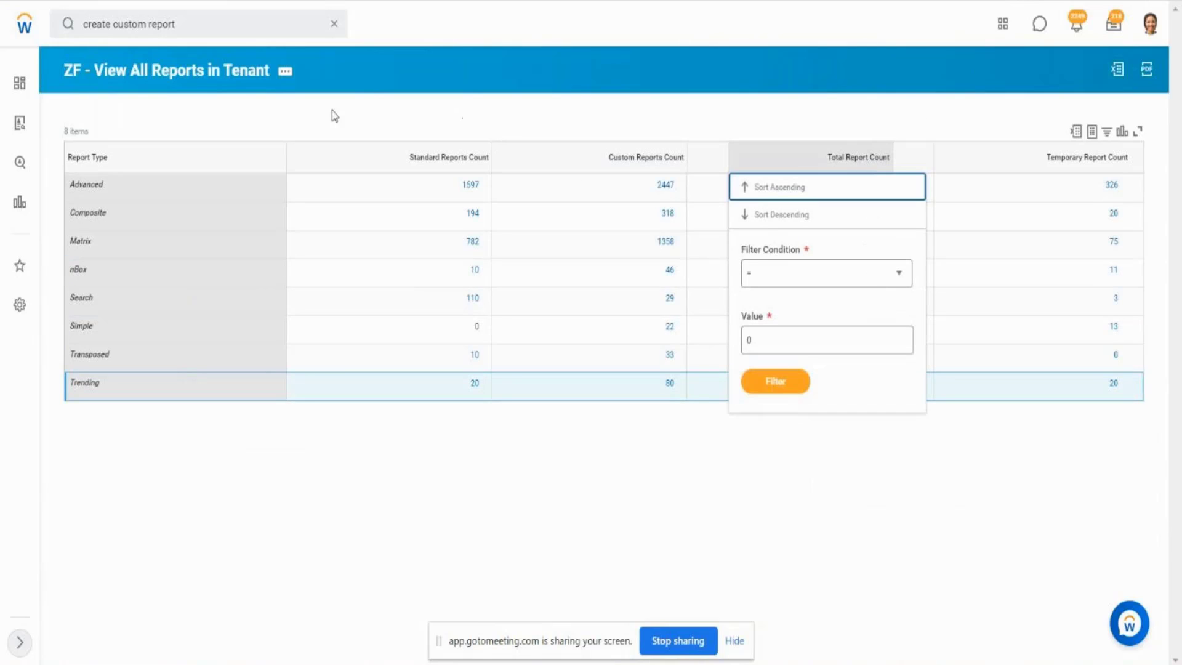
double_click(198, 66)
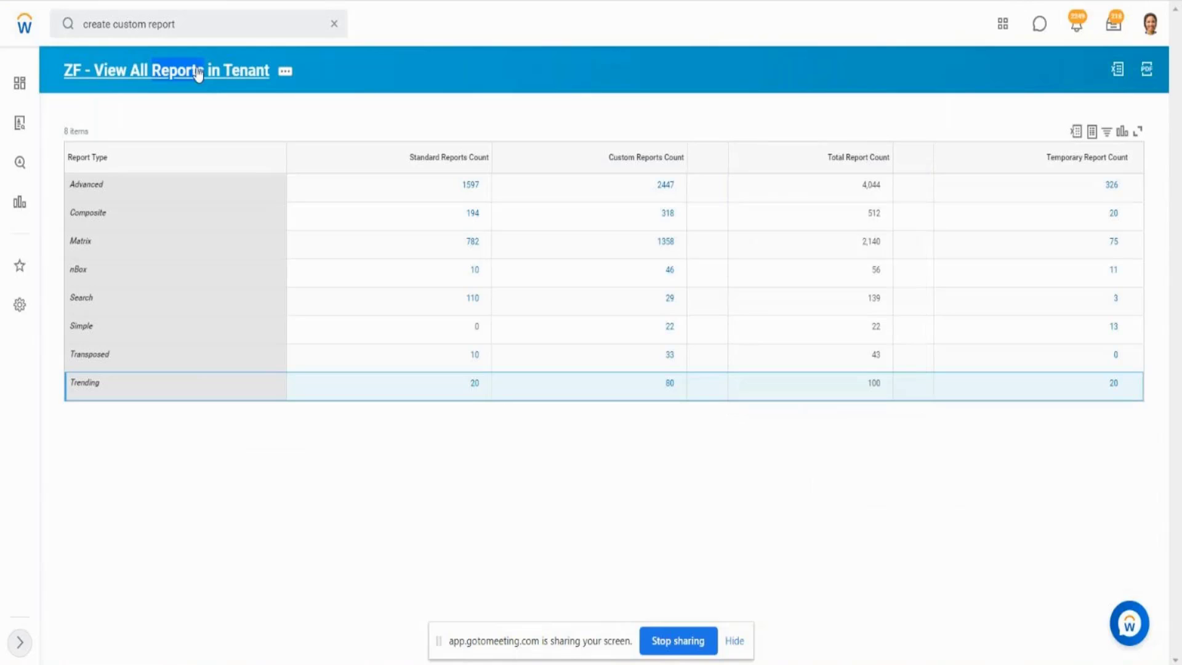
click(199, 66)
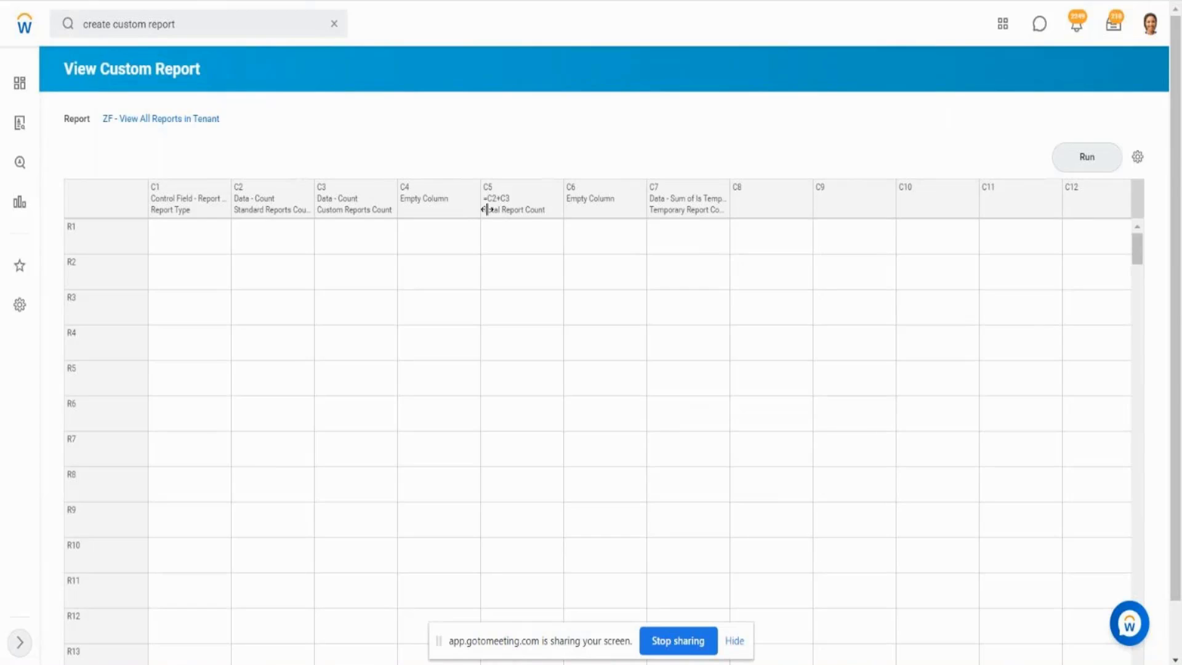
Set the style of the Total Report Count column C5 to the Workday style Cash Totals and run the report to check it.
click(539, 190)
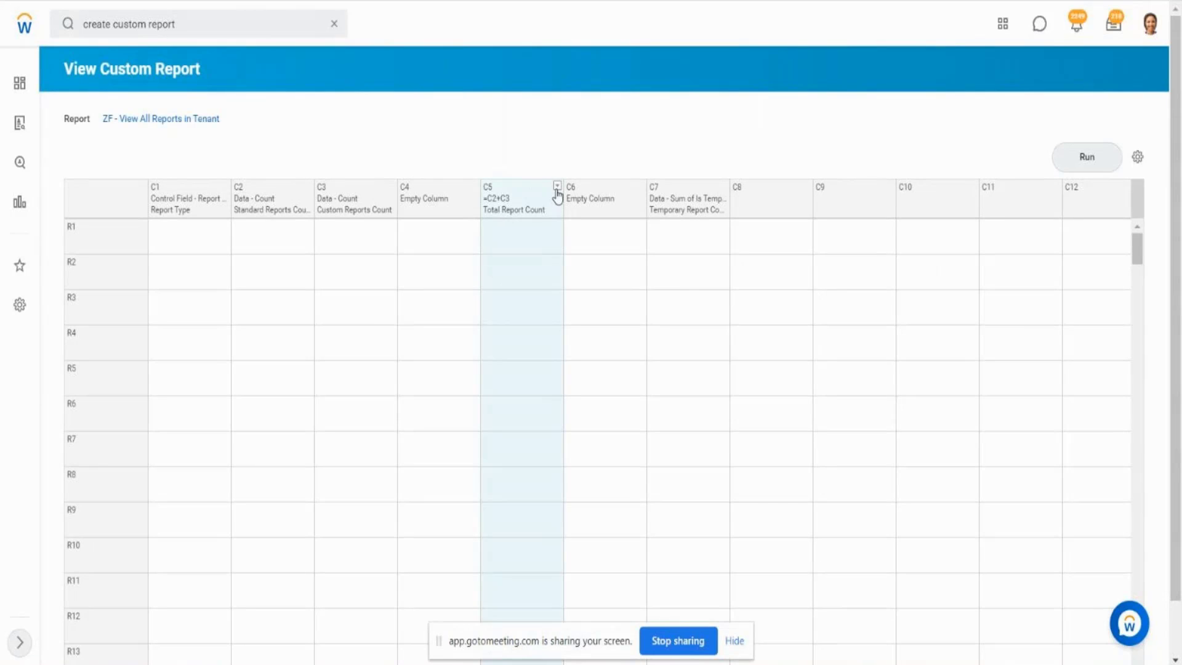
click(557, 186)
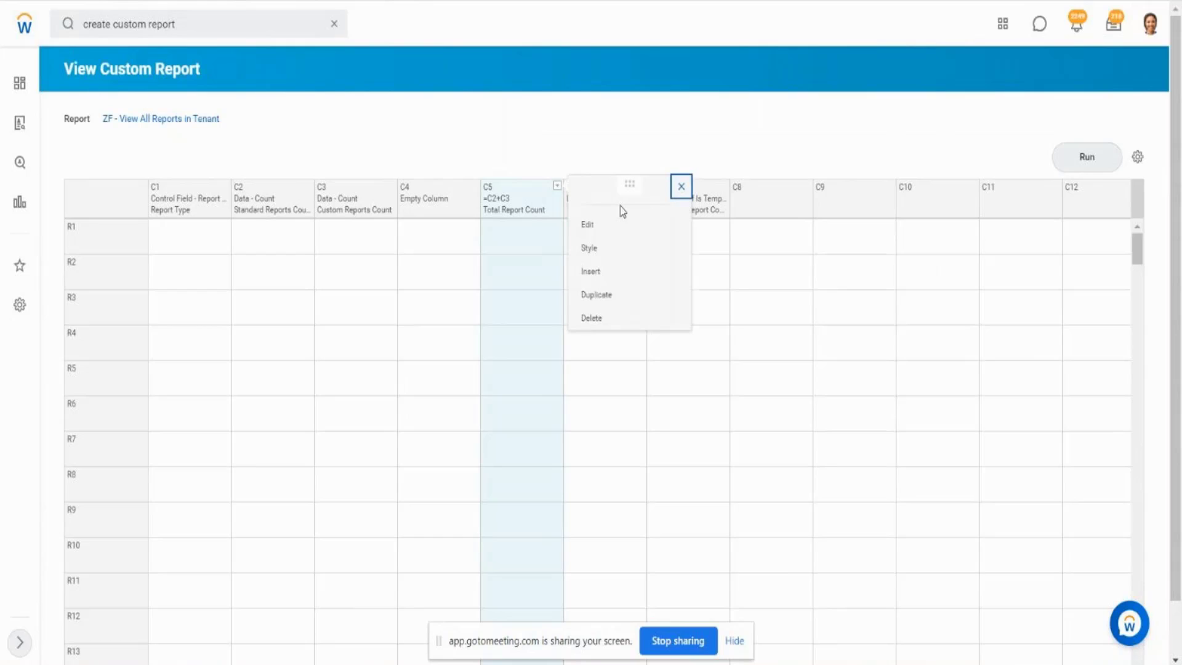
click(594, 253)
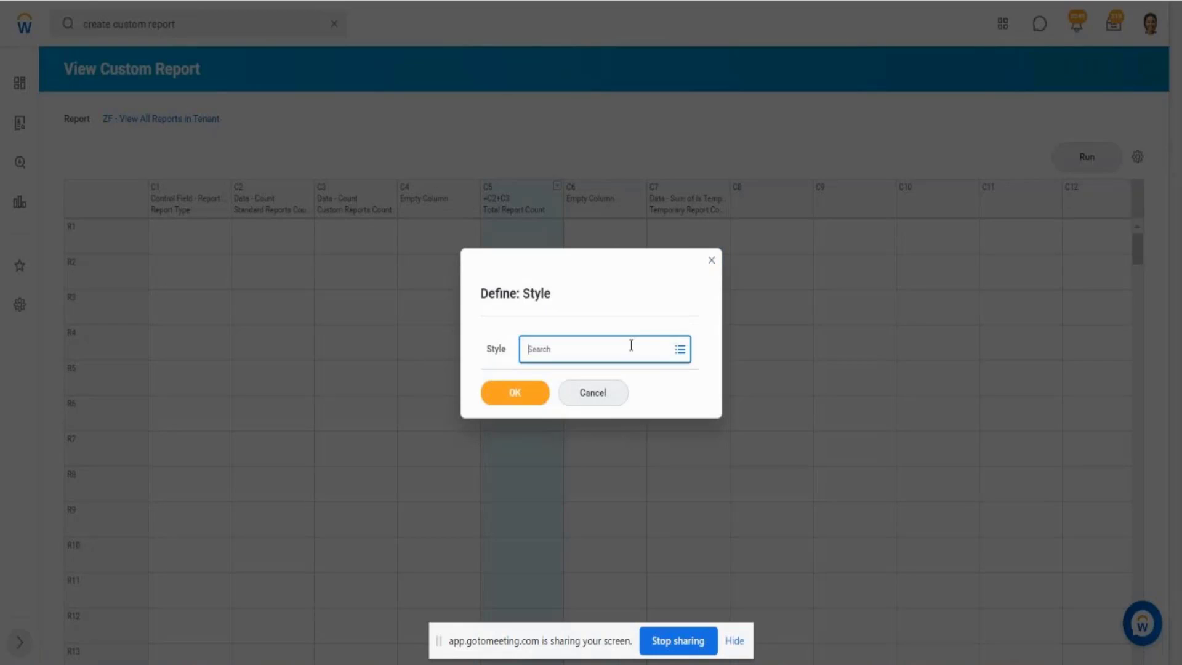
click(631, 345)
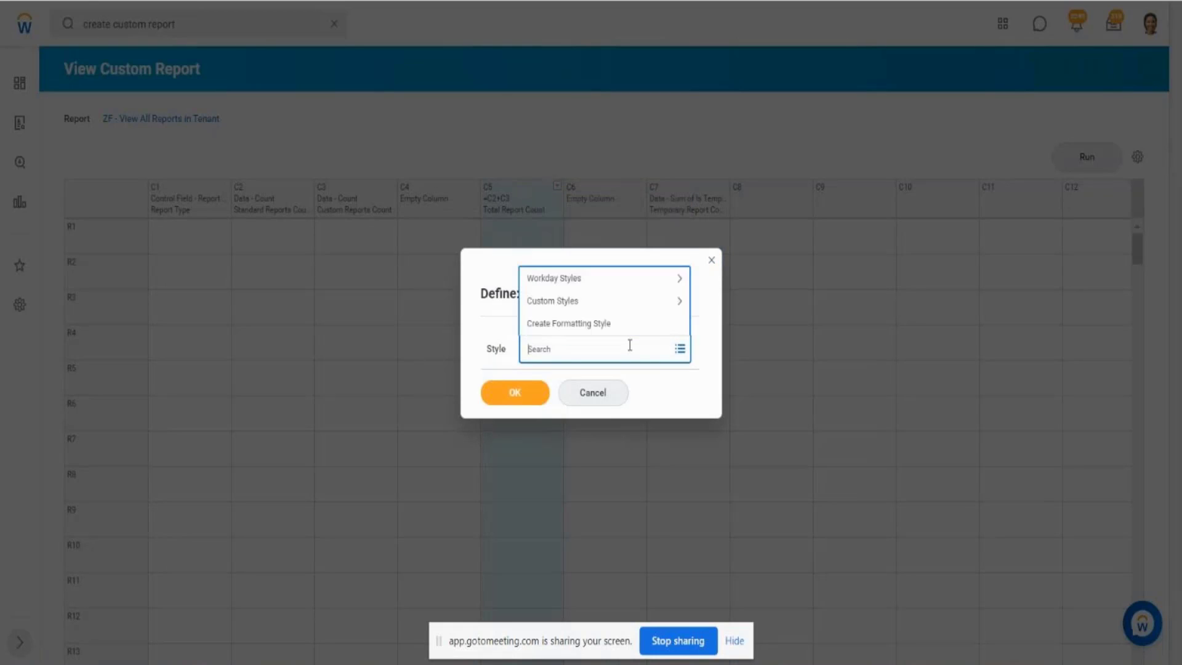
click(596, 279)
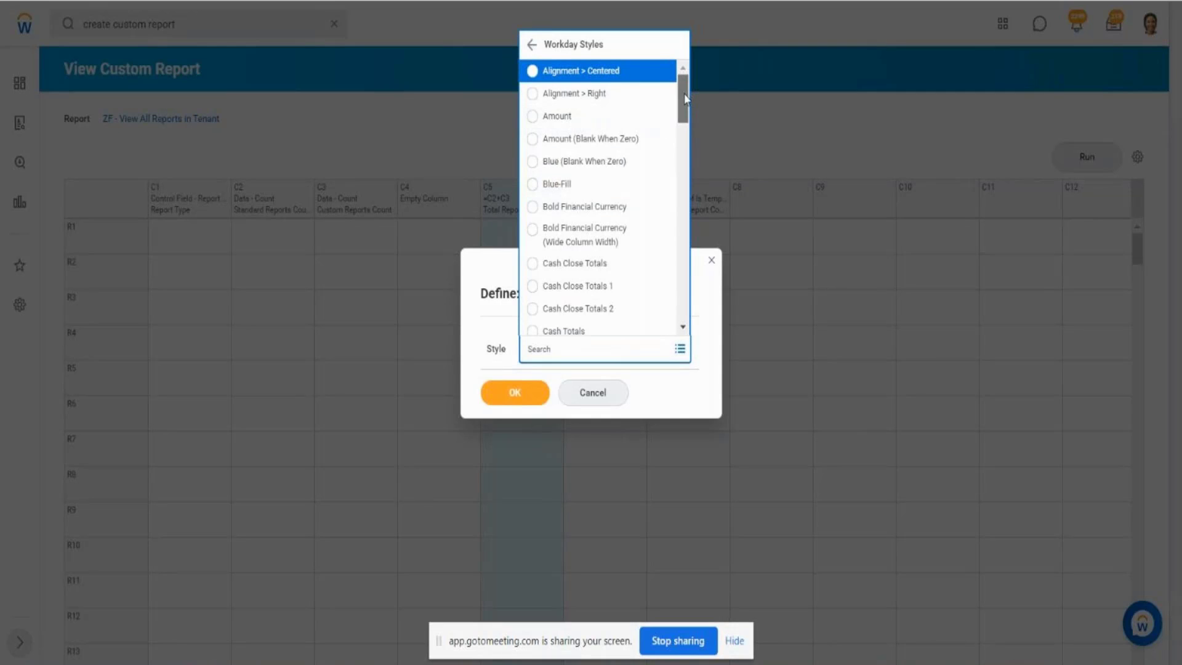
drag(686, 99, 686, 104)
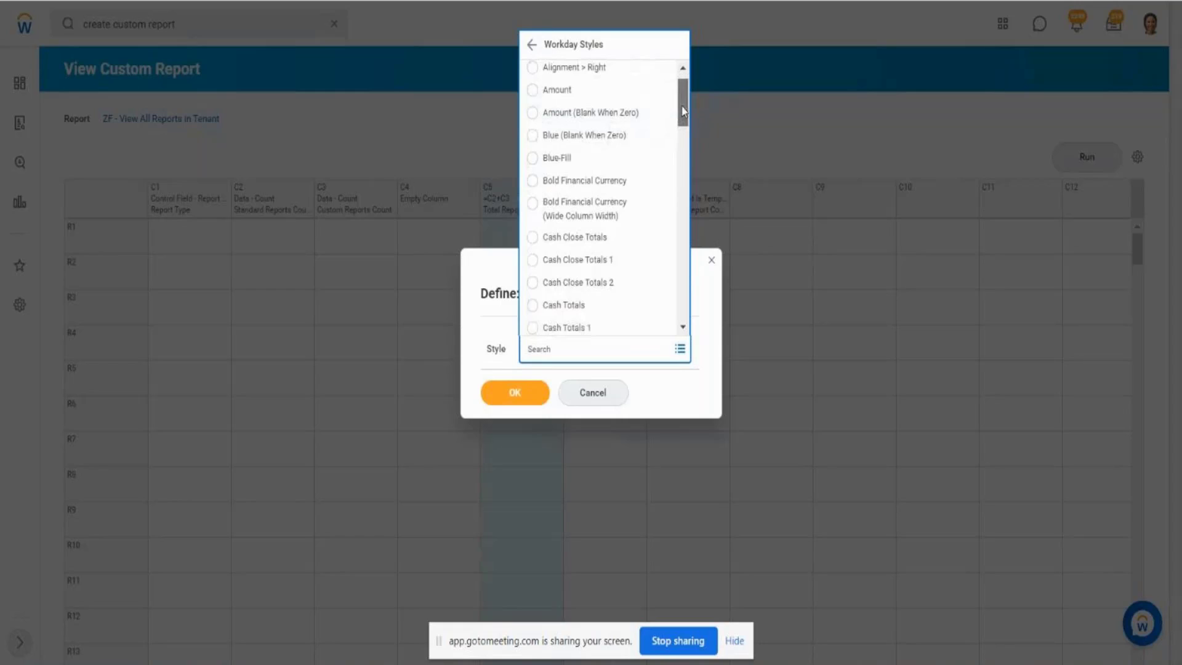
drag(683, 111, 686, 140)
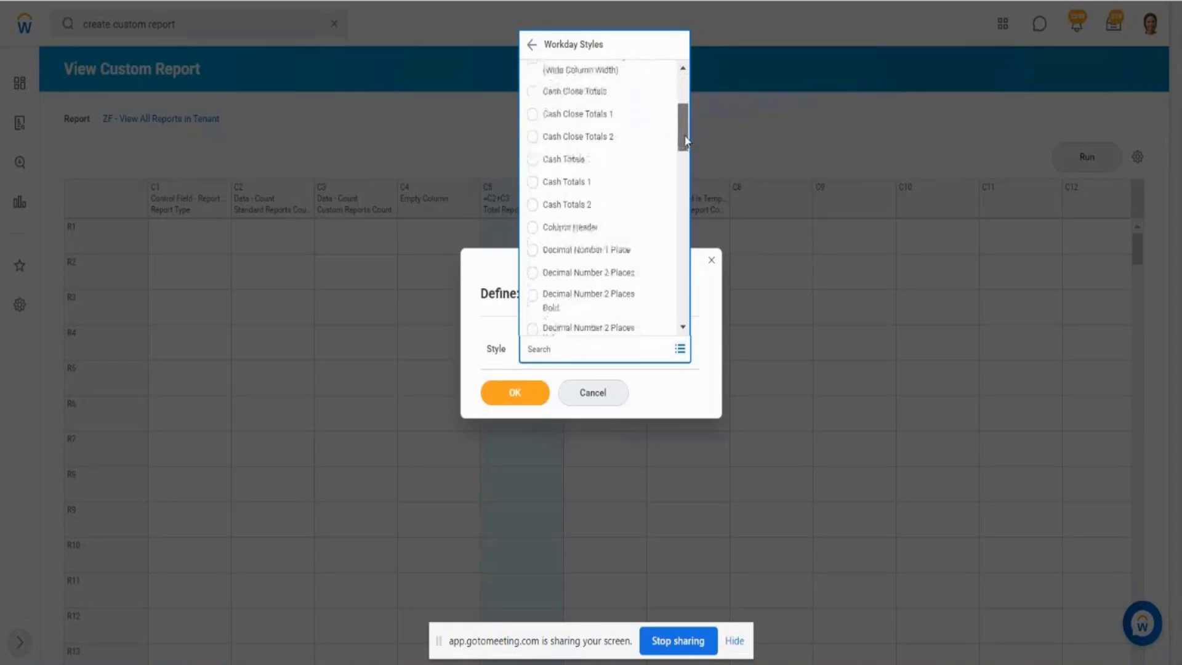
click(585, 161)
click(525, 397)
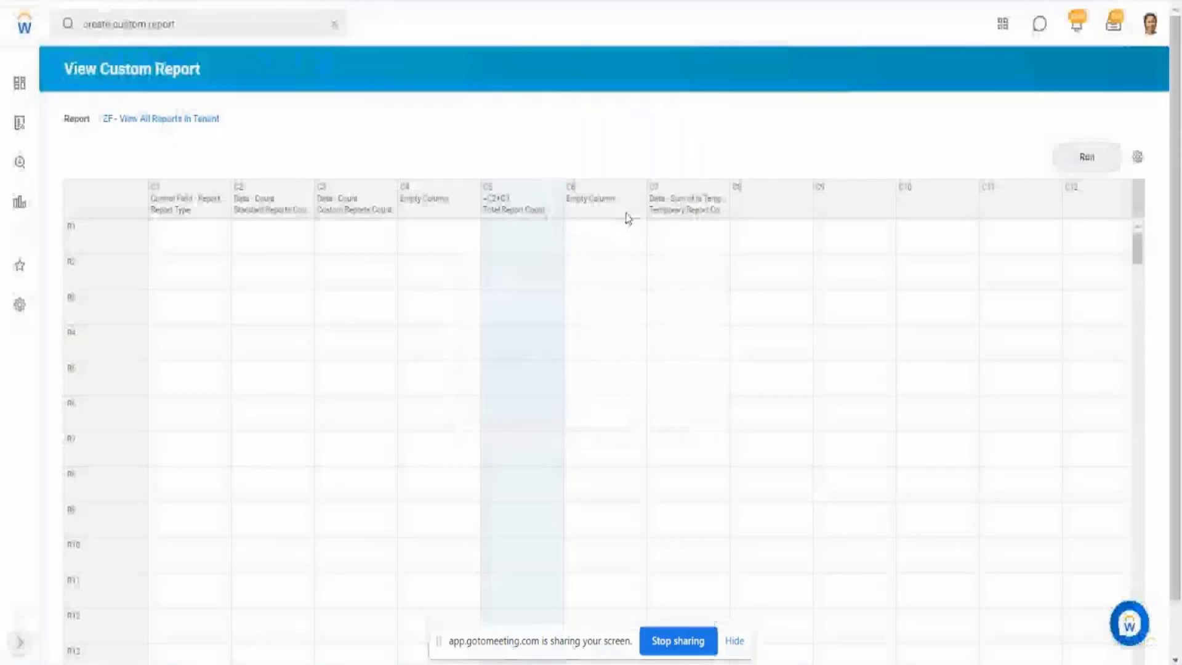
click(1083, 162)
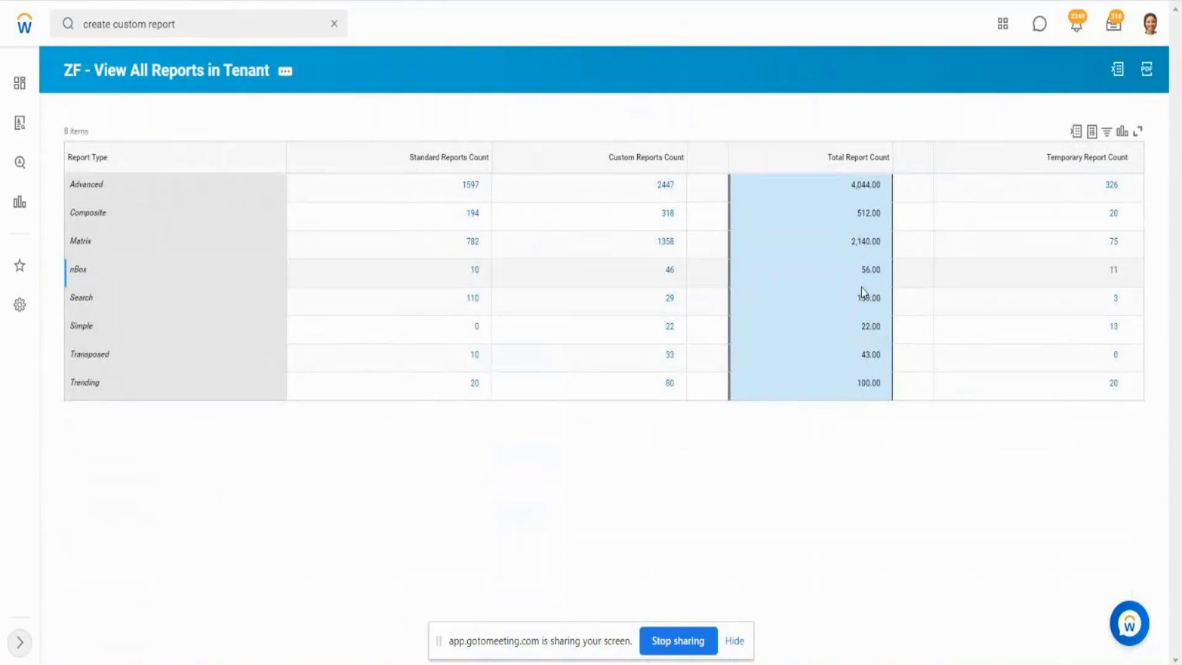
click(845, 196)
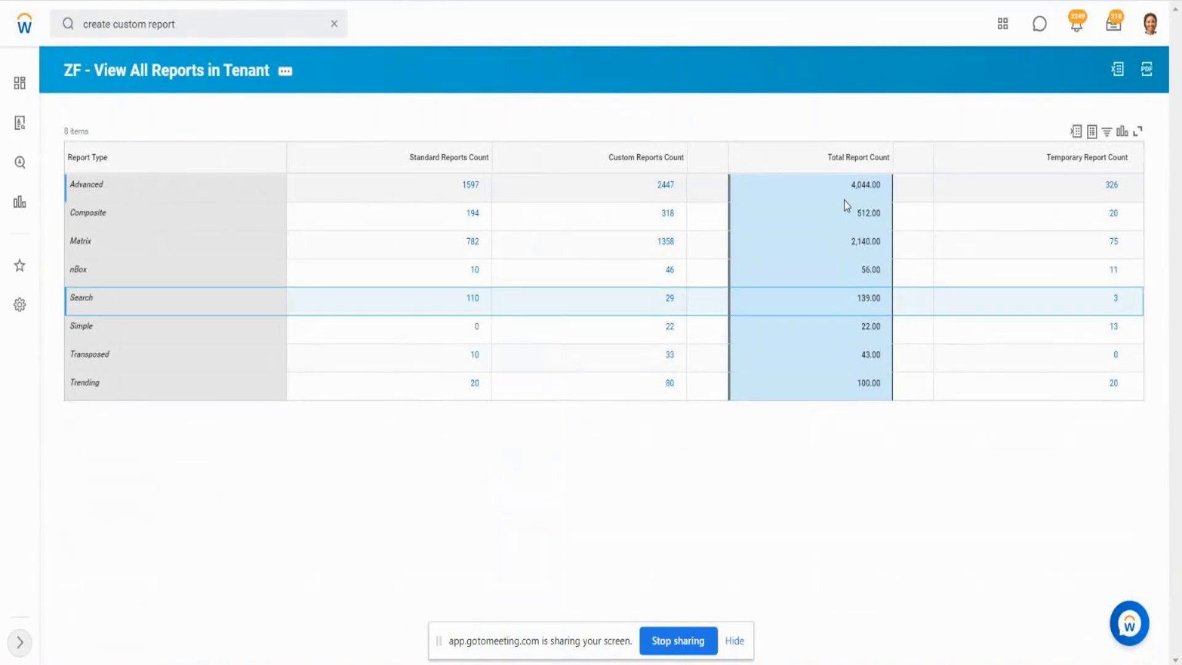
click(843, 236)
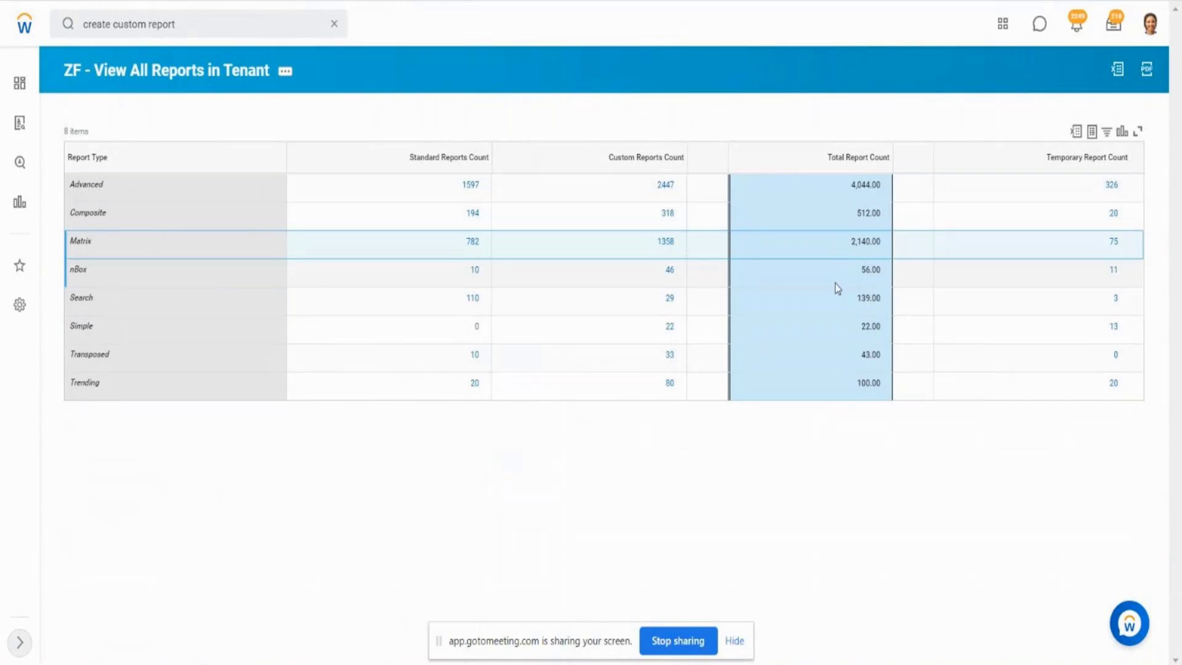
click(837, 299)
click(842, 348)
click(800, 385)
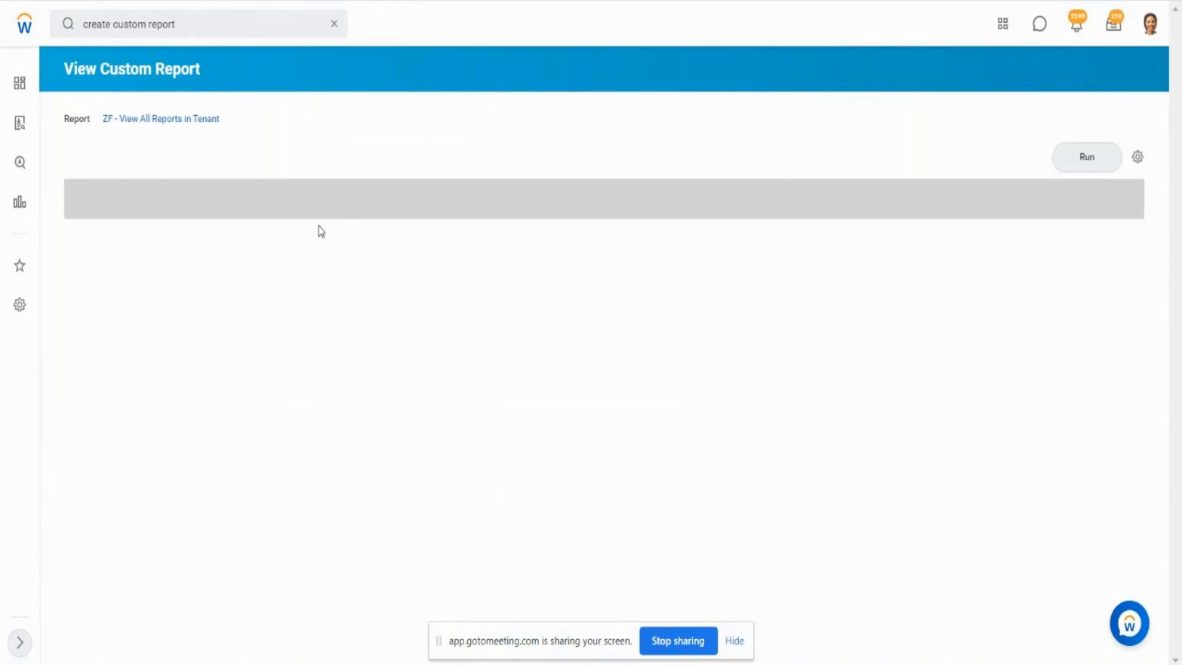
Apply the Workday style Blue (Blank When Zero) to the Standard Reports Count column and run the report.
click(293, 202)
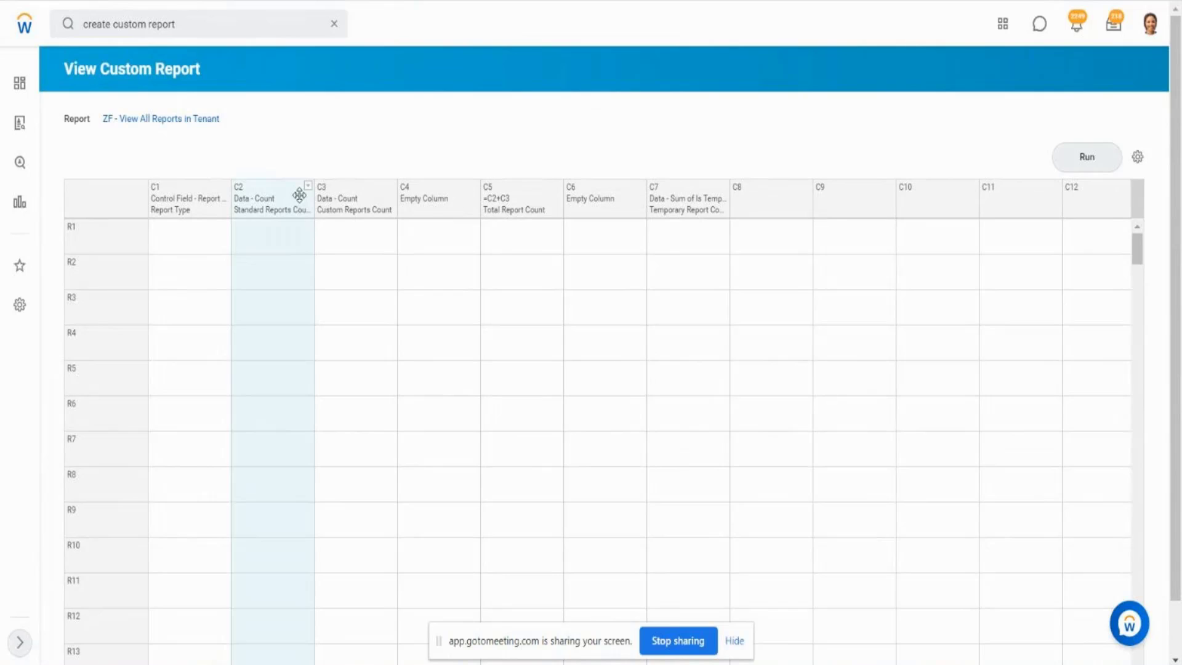
click(308, 186)
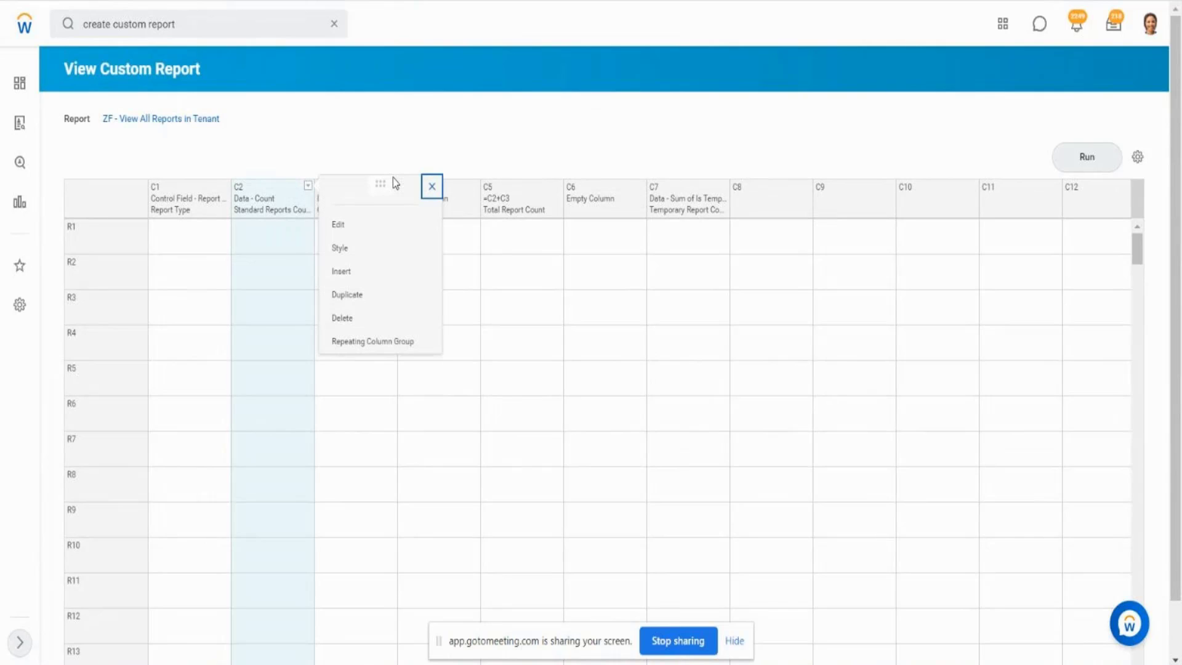
click(351, 250)
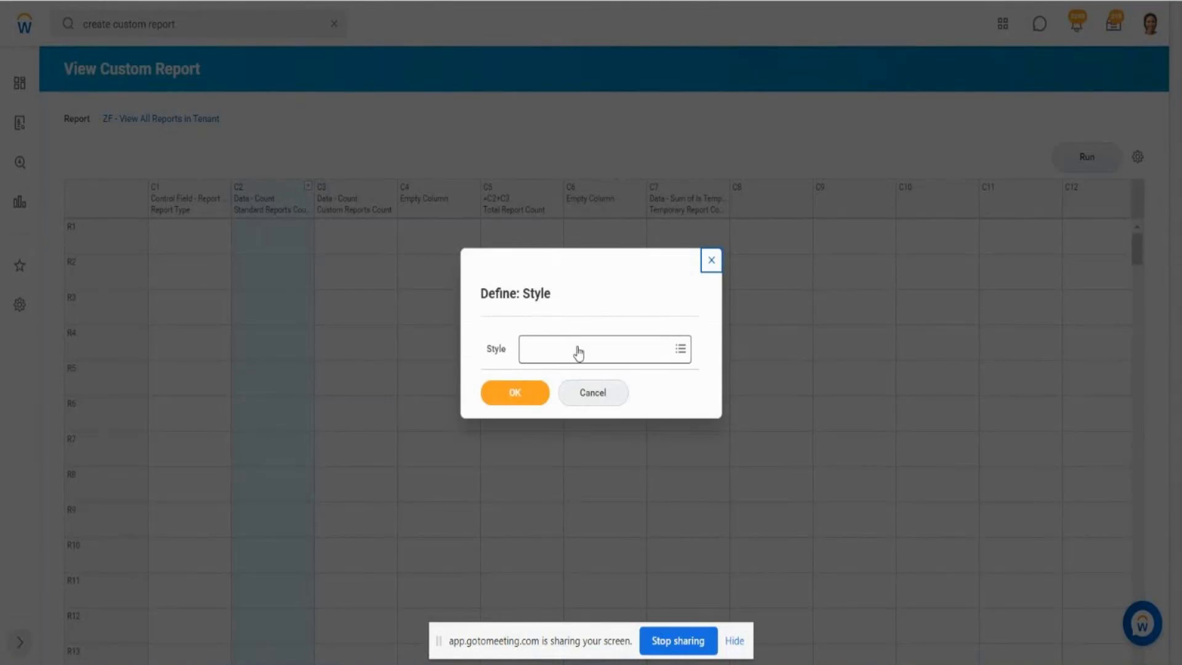
click(579, 352)
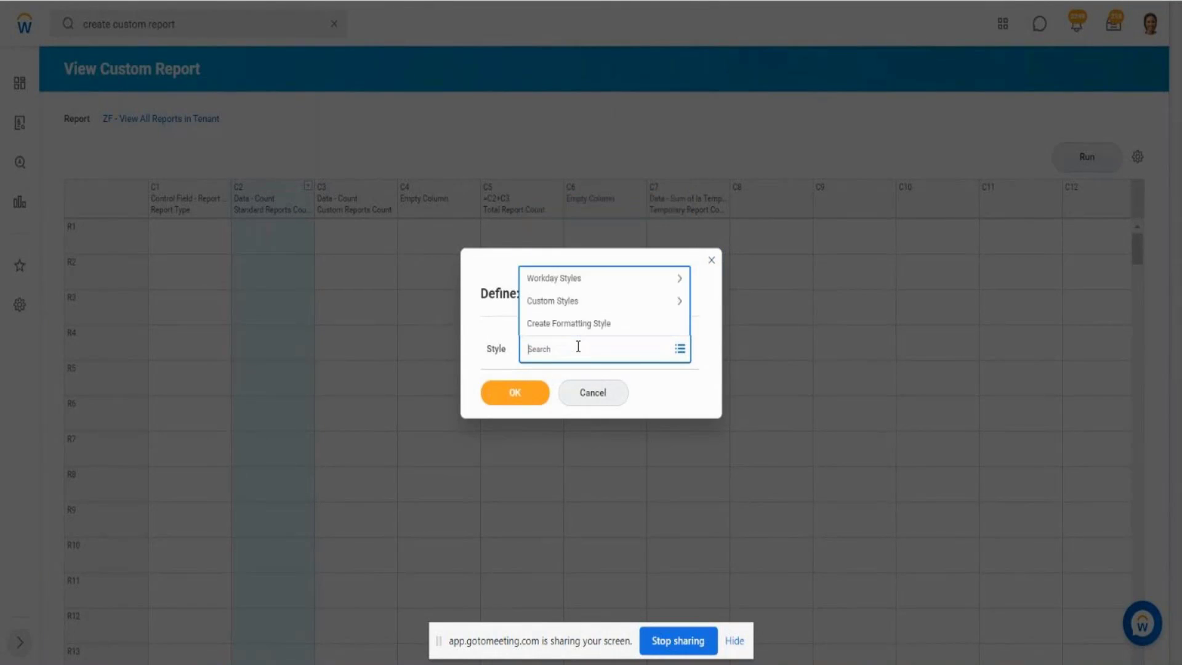
click(578, 279)
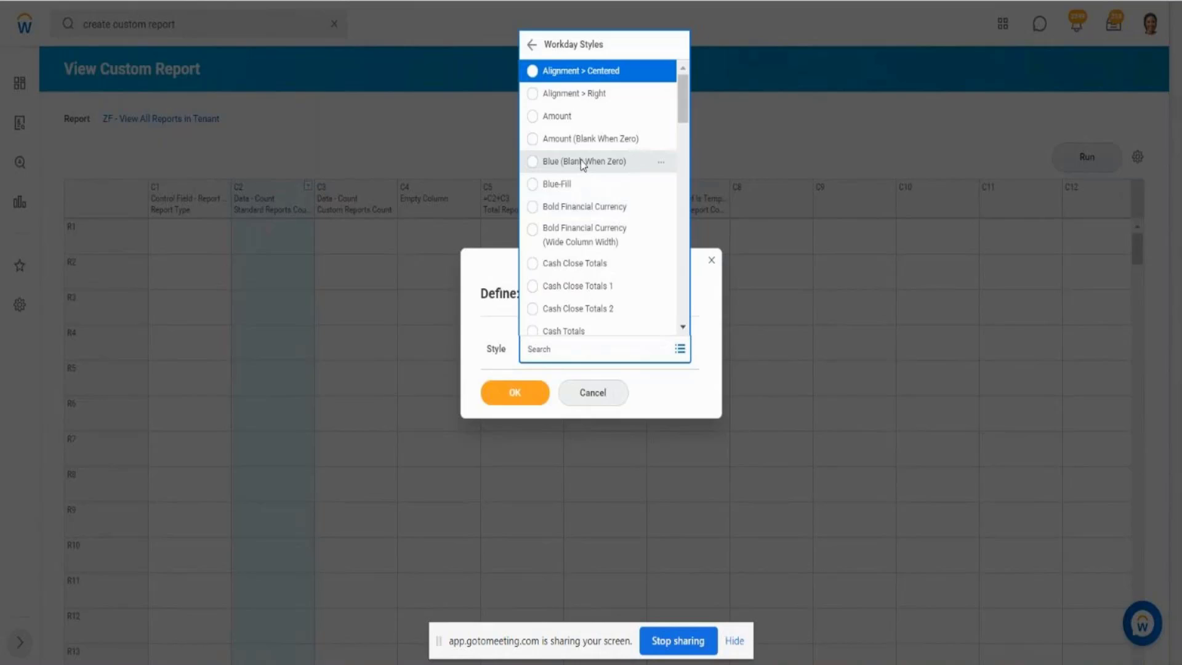
click(581, 160)
click(527, 412)
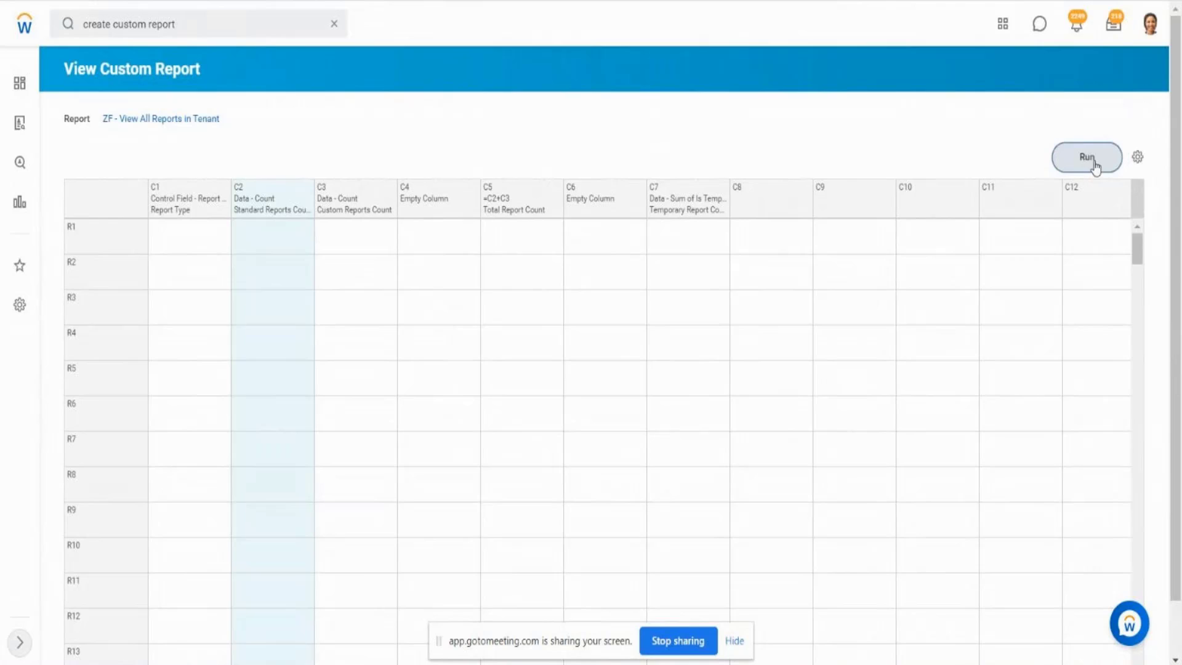
click(1094, 165)
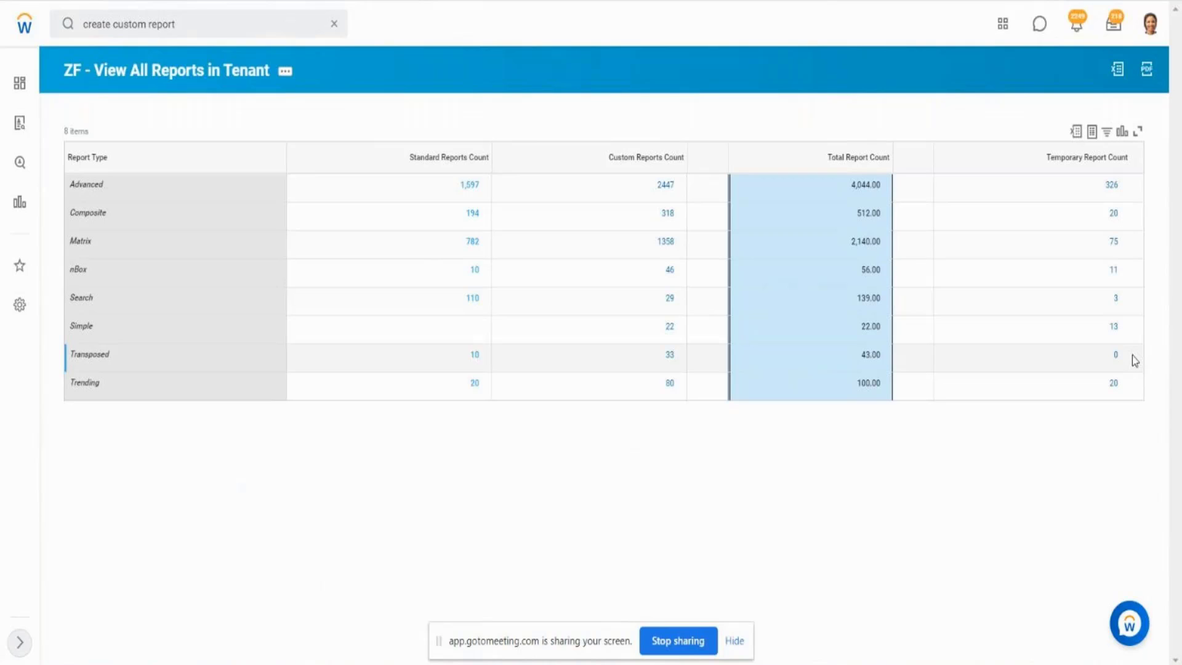
drag(1131, 356, 1111, 359)
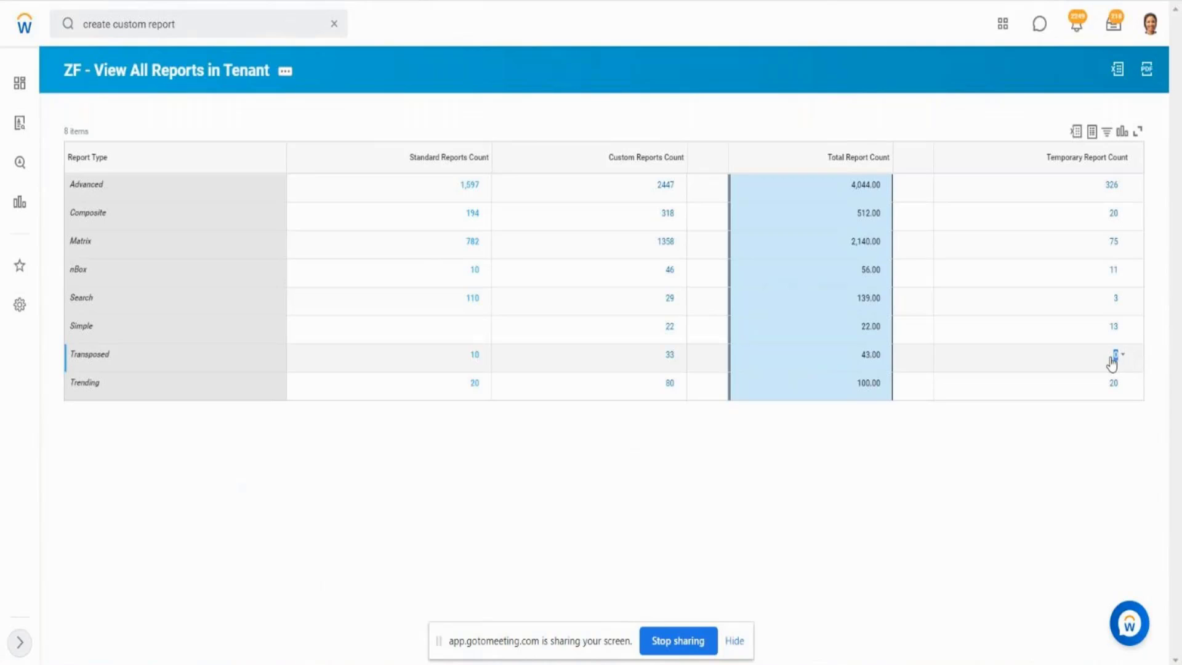
click(470, 327)
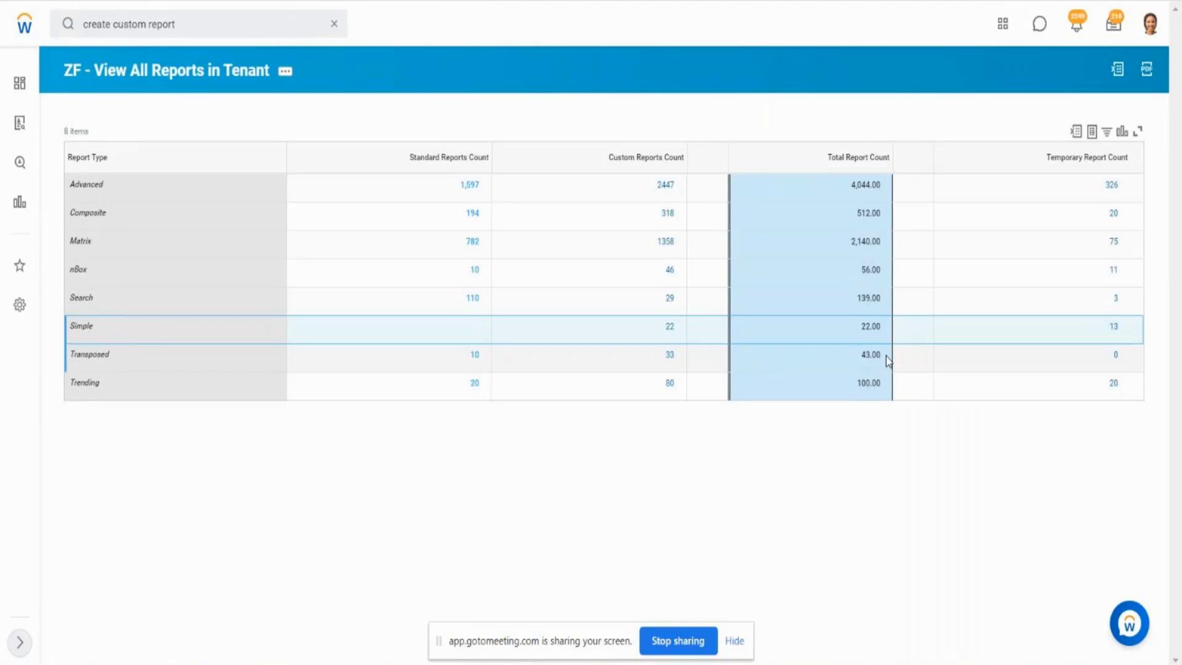
drag(884, 356, 862, 356)
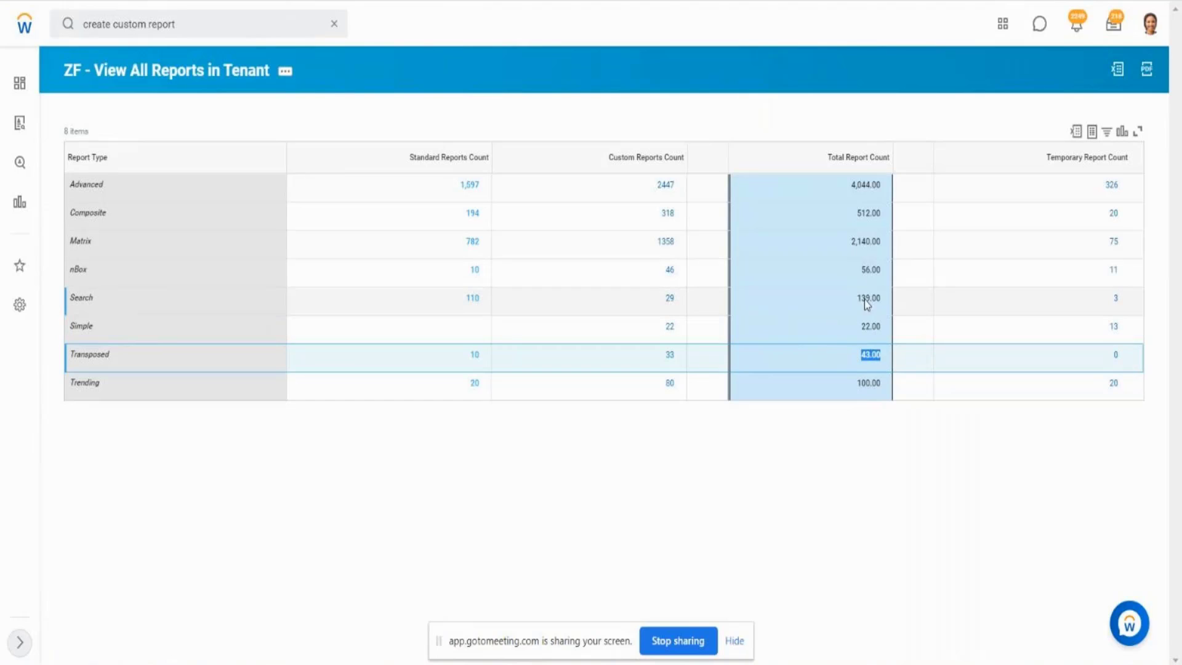
click(889, 301)
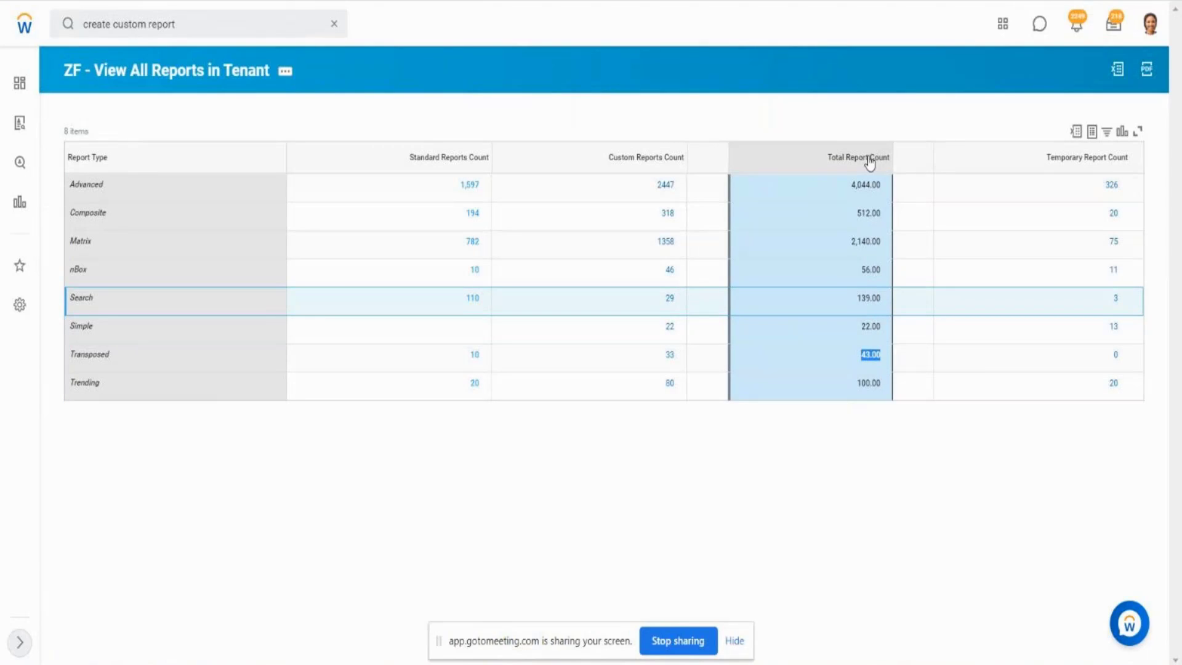
Return to the definition of ZF - View All Reports in Tenant and run the report again.
click(294, 410)
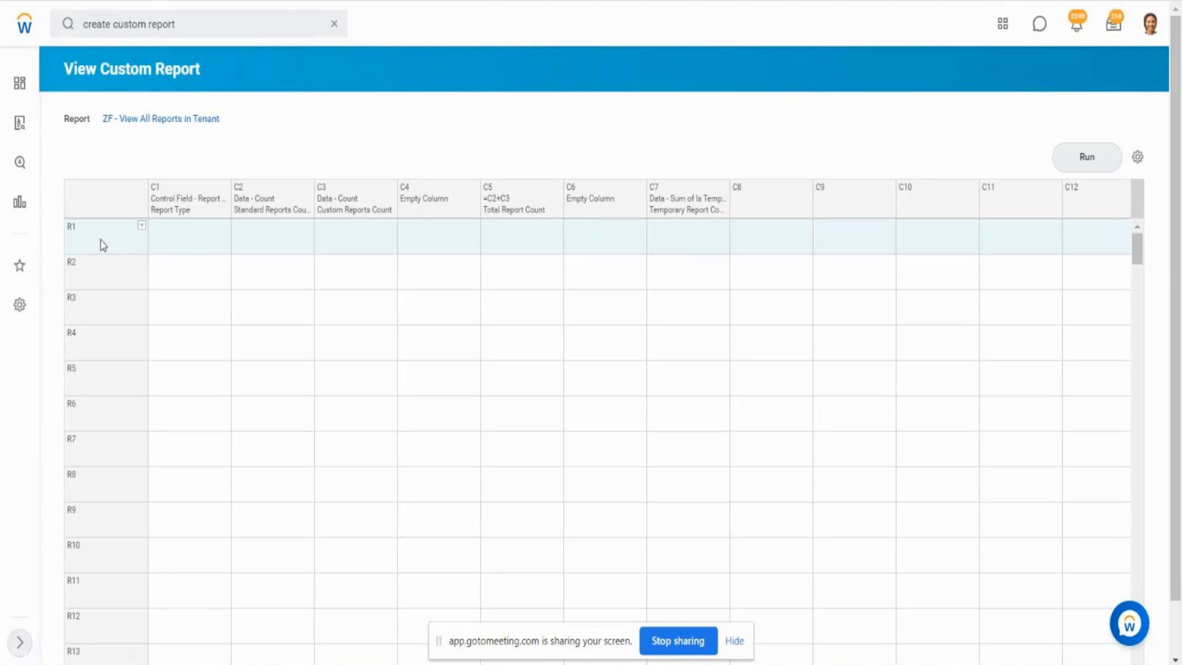
click(183, 120)
click(1078, 167)
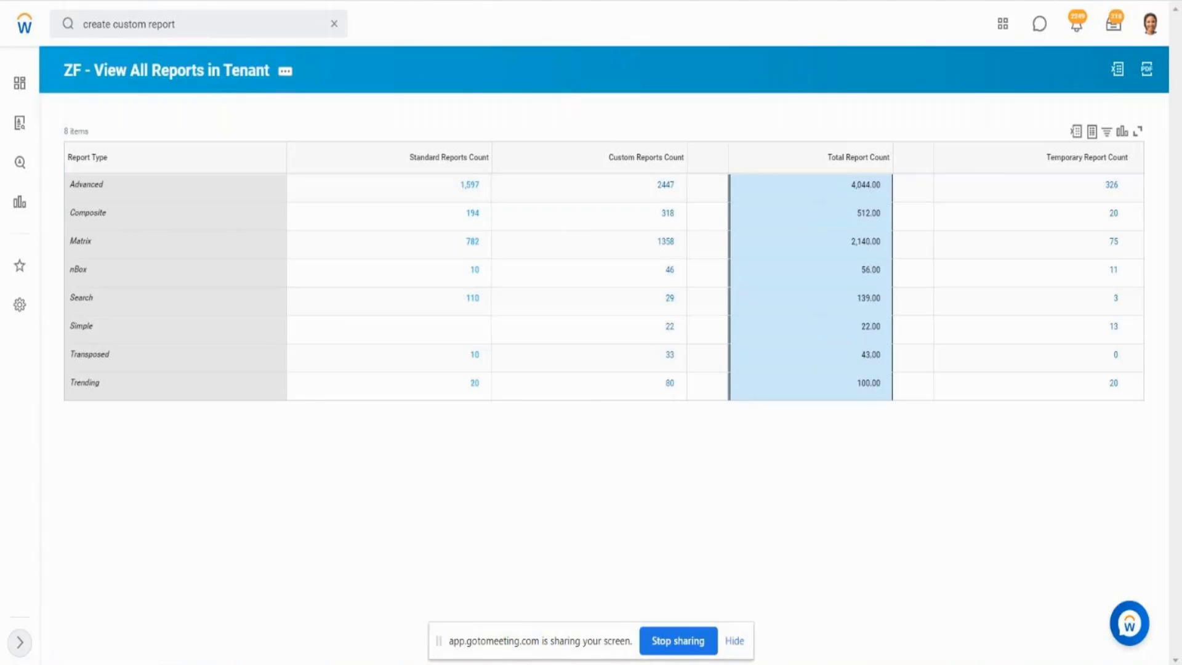
Go back to the report definition and define row R1 as a Lookup Data row named Advanced.
key(ctrl+Tab)
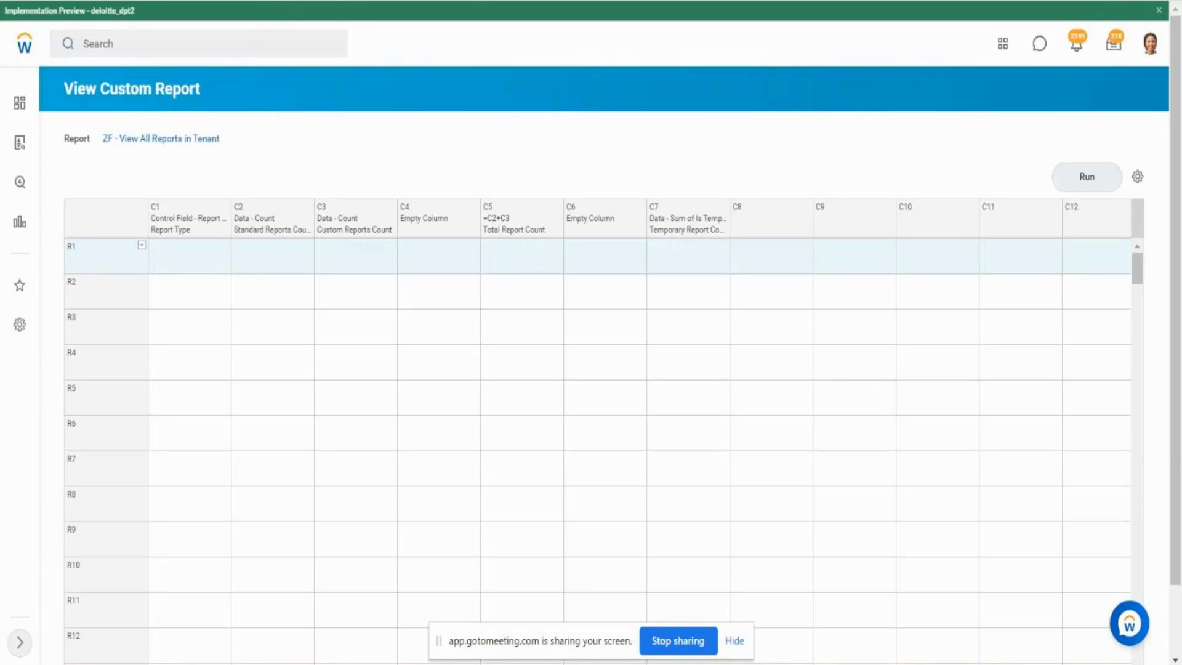
click(321, 1)
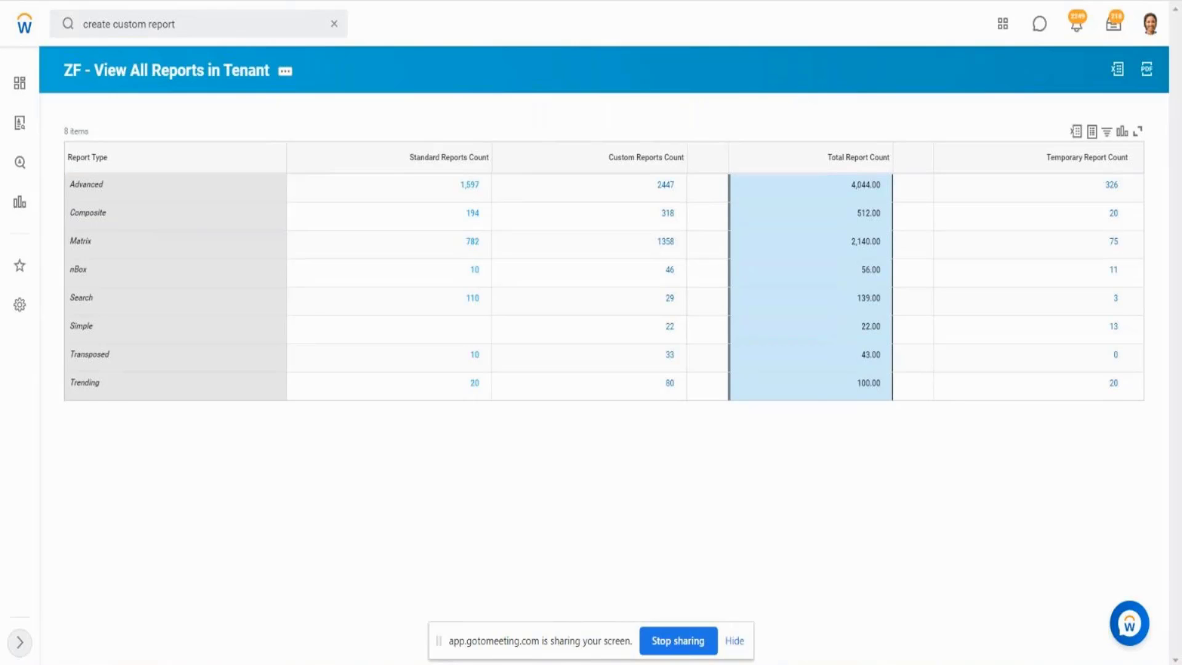
key(ctrl+Tab)
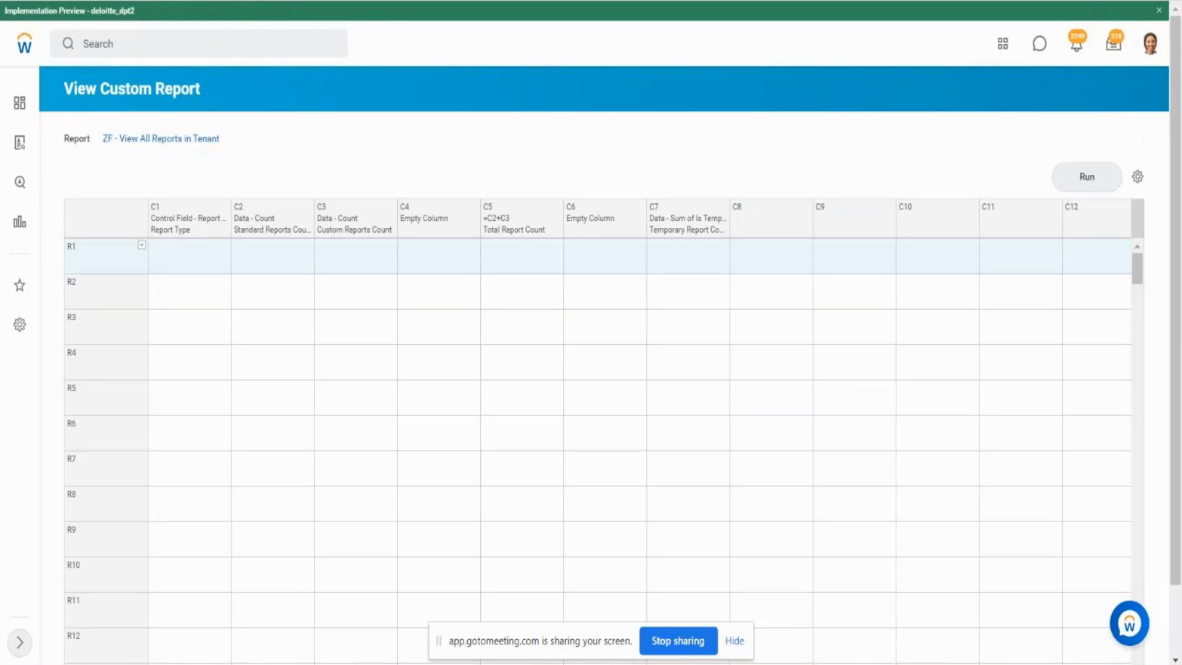
click(141, 247)
mouse_move(191, 290)
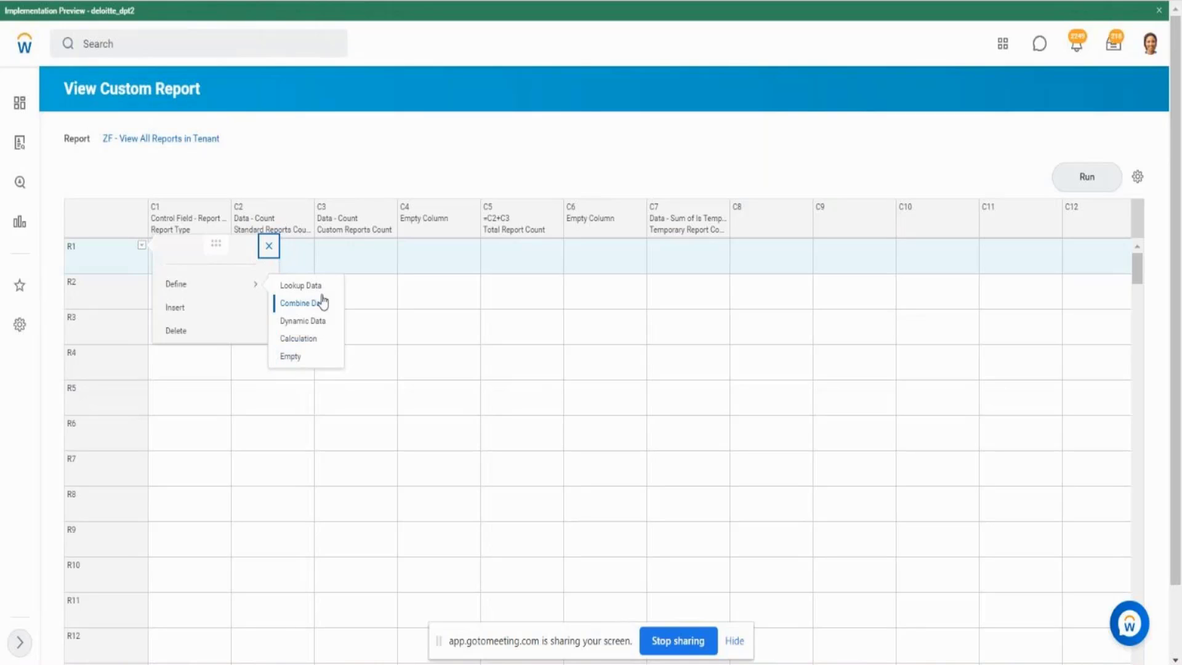
click(298, 287)
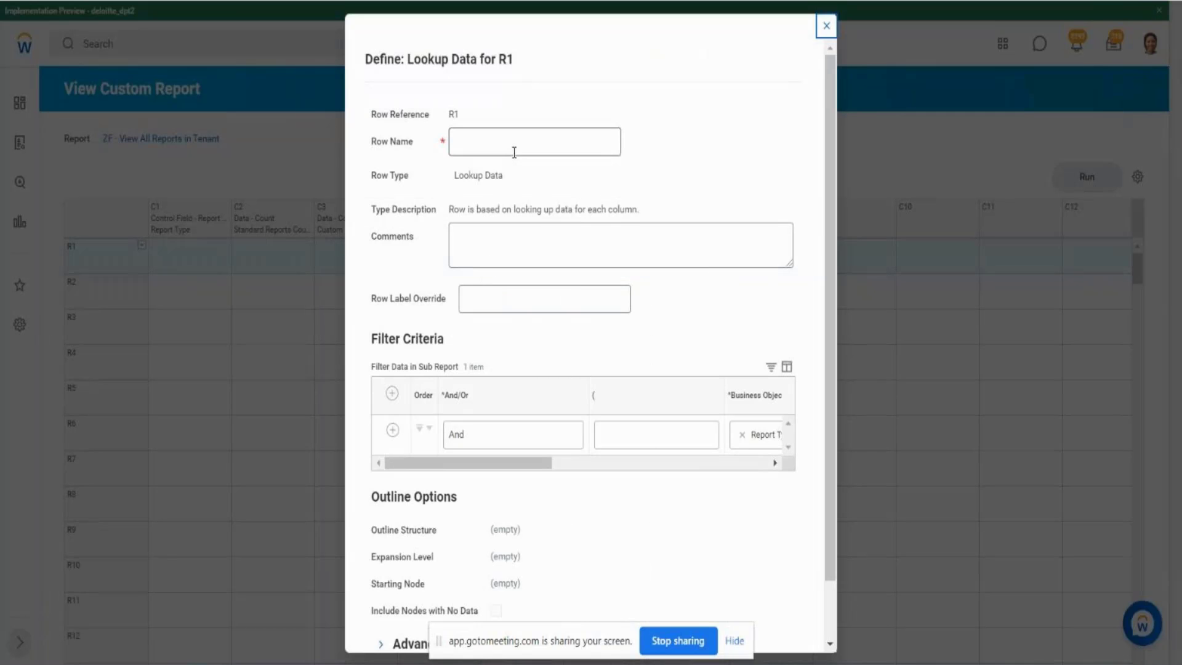
click(514, 152)
text(A)
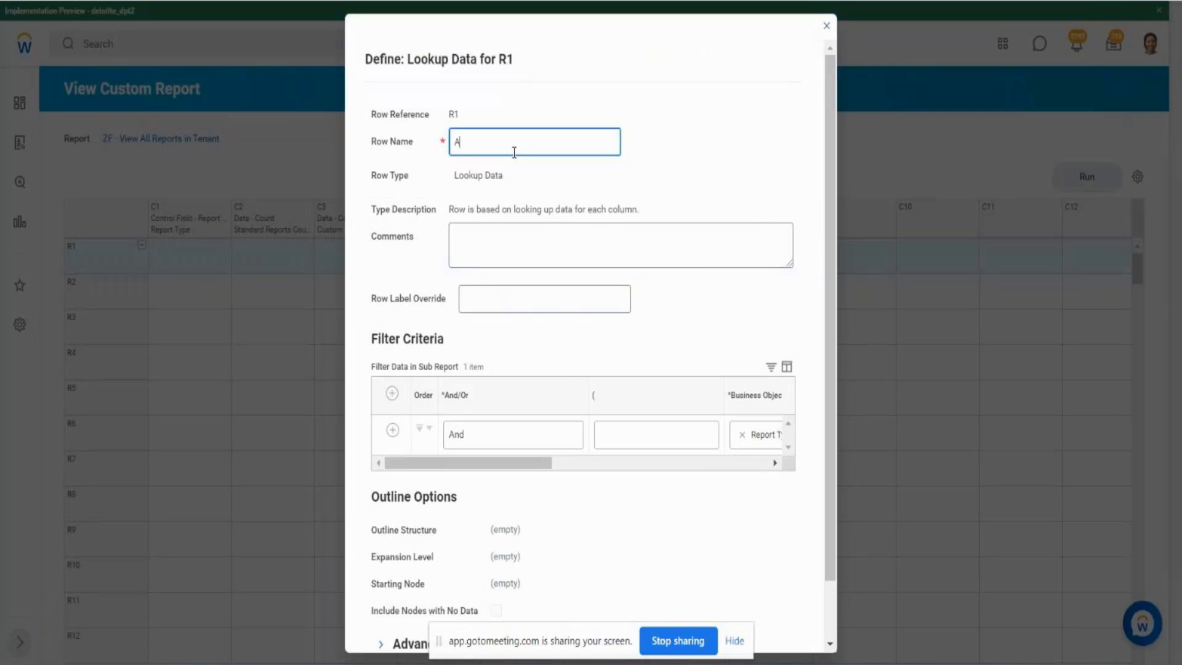
text(dvanced)
Filter row R1 by Report Type in the selection list with the value Advanced, save the row and run the report.
drag(833, 260, 837, 319)
drag(370, 272, 440, 273)
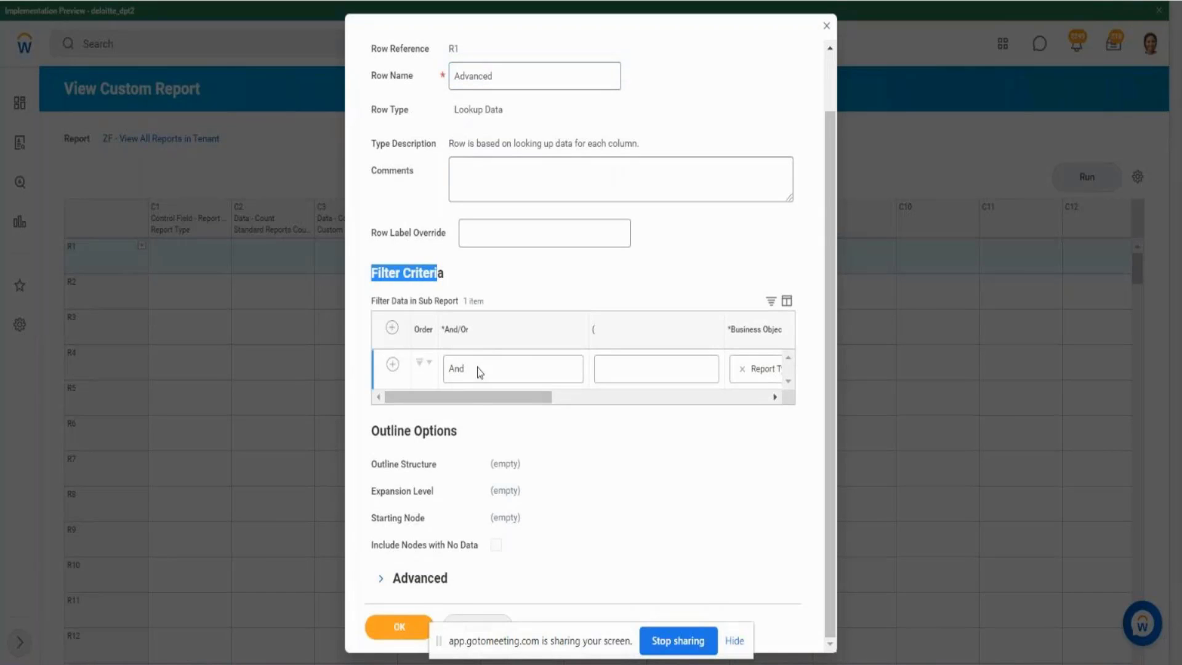
drag(477, 397, 558, 397)
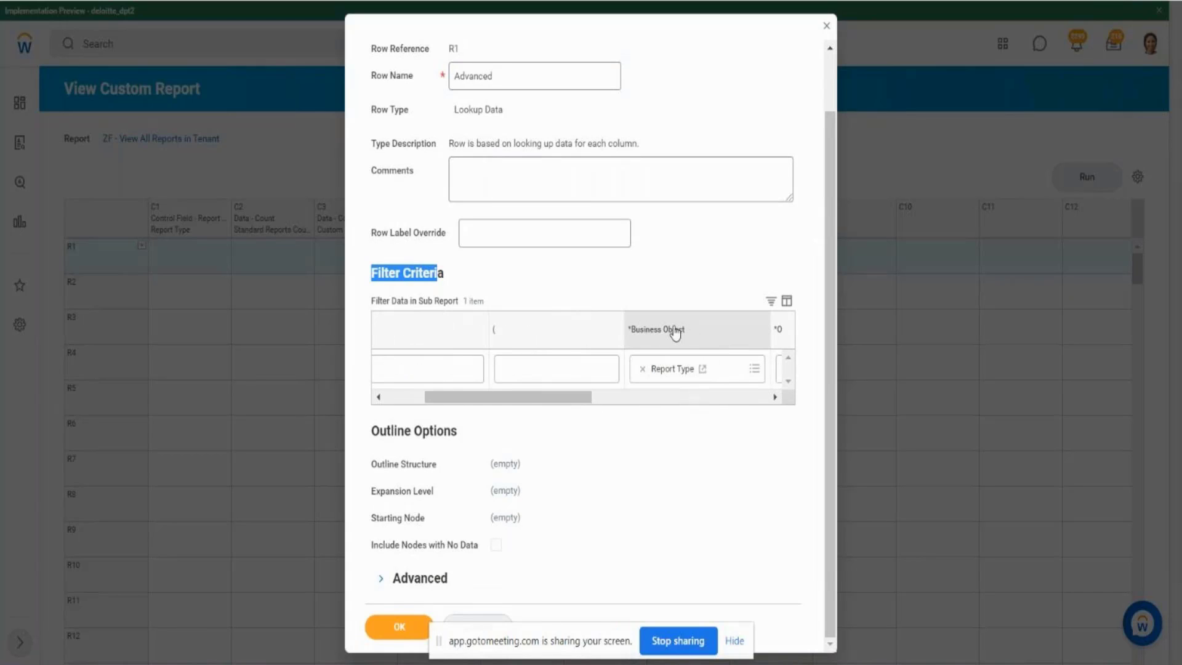
drag(630, 329, 688, 336)
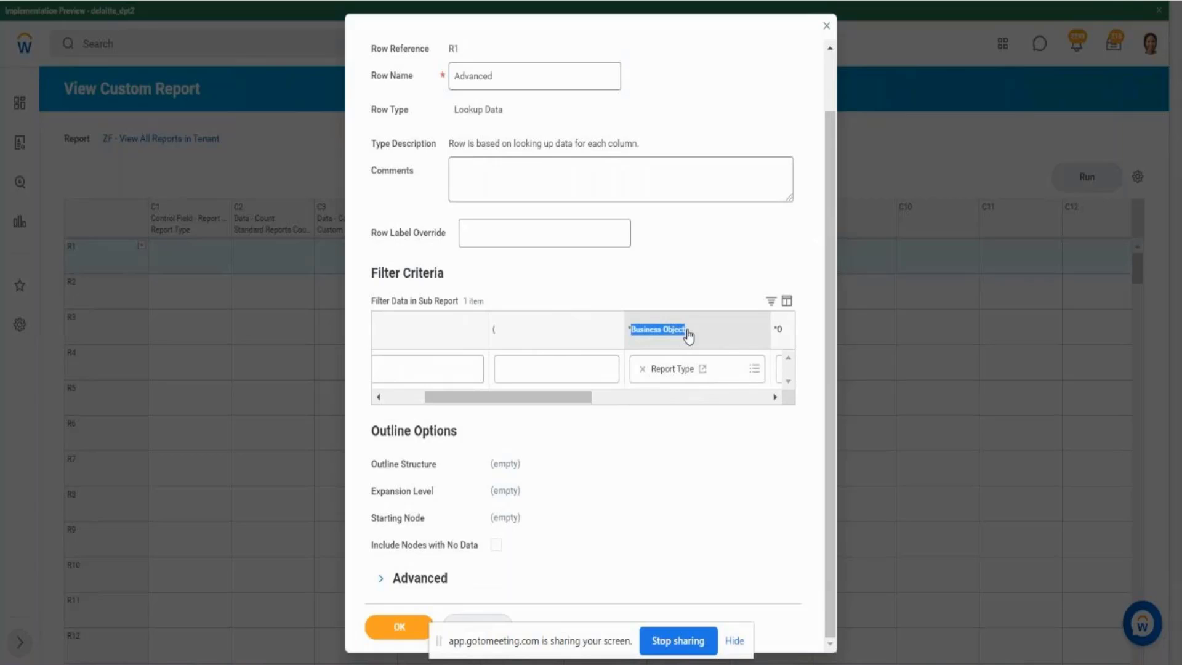
click(707, 275)
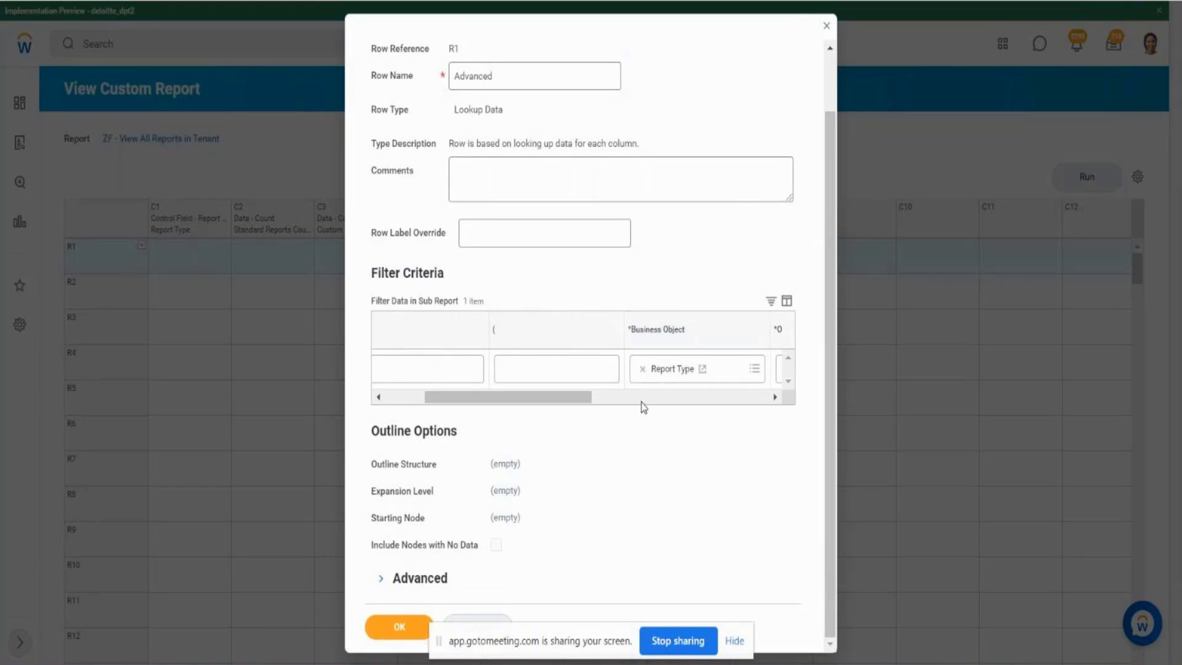
drag(553, 400, 730, 397)
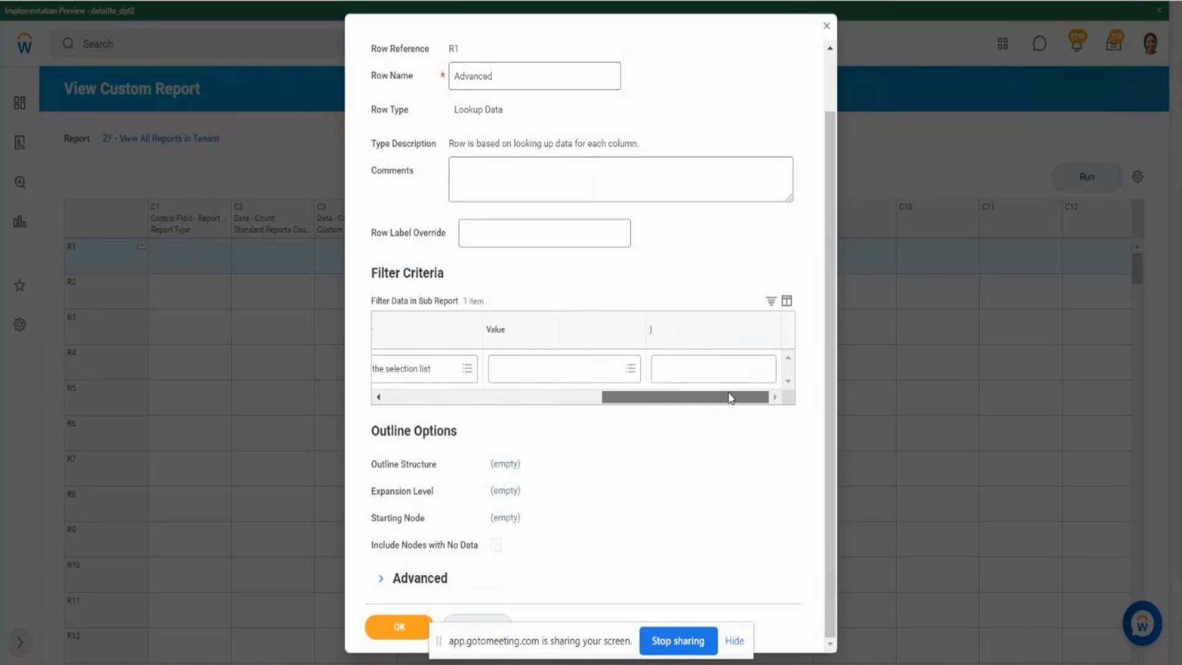
click(620, 374)
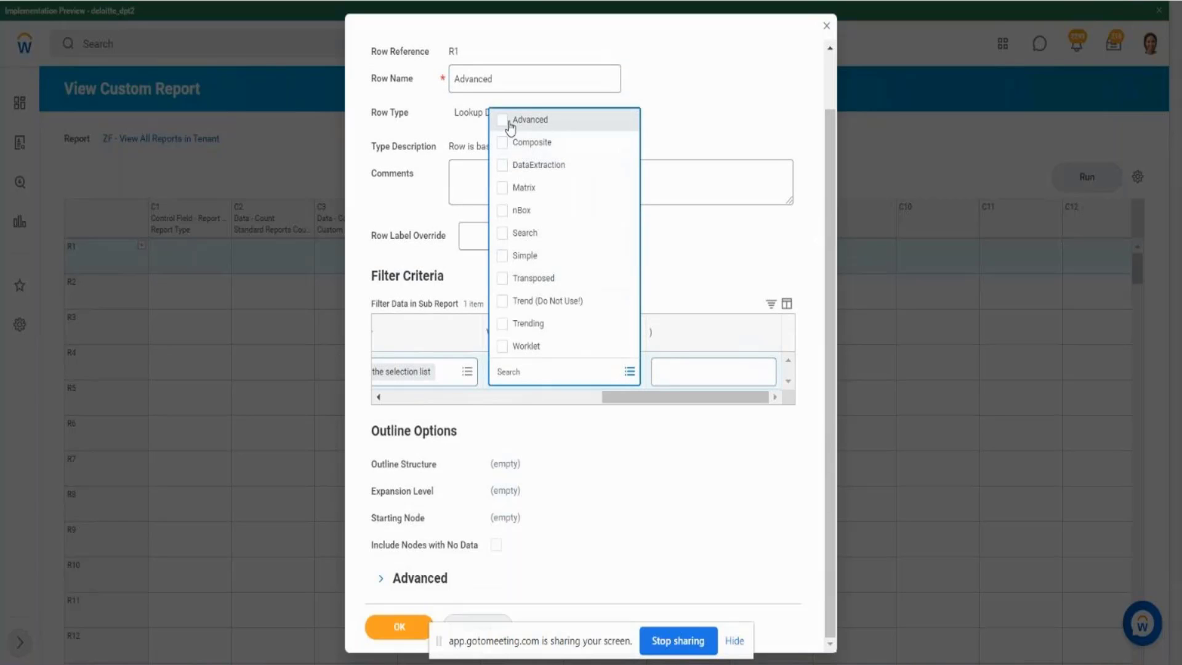
click(510, 123)
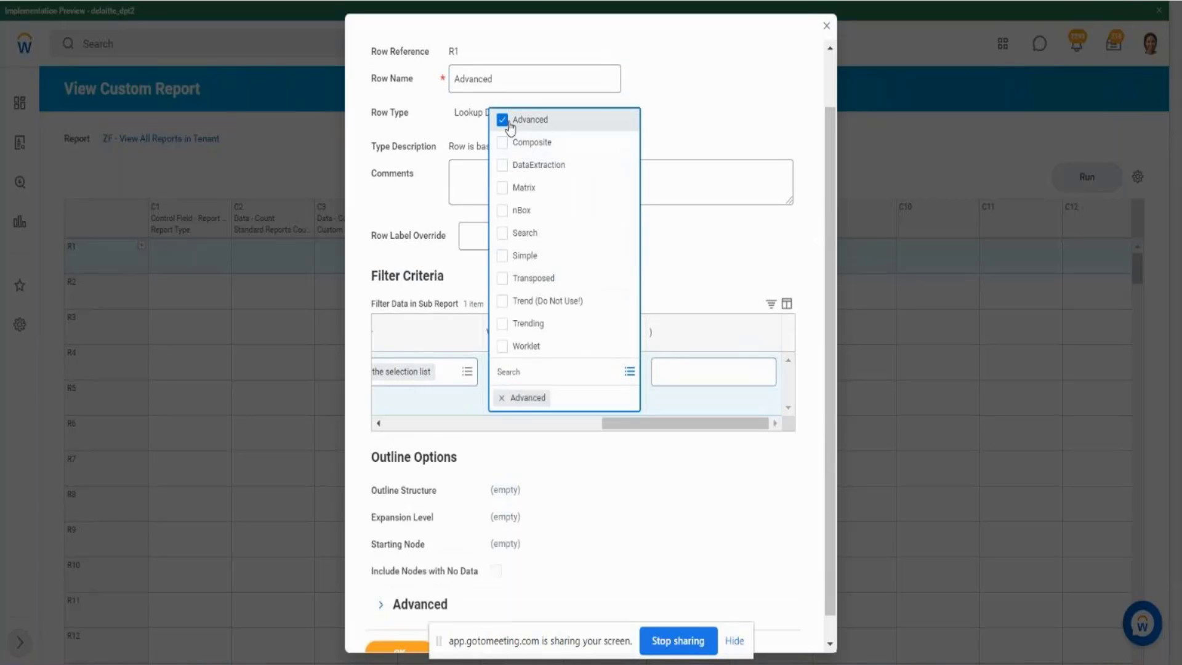
click(763, 229)
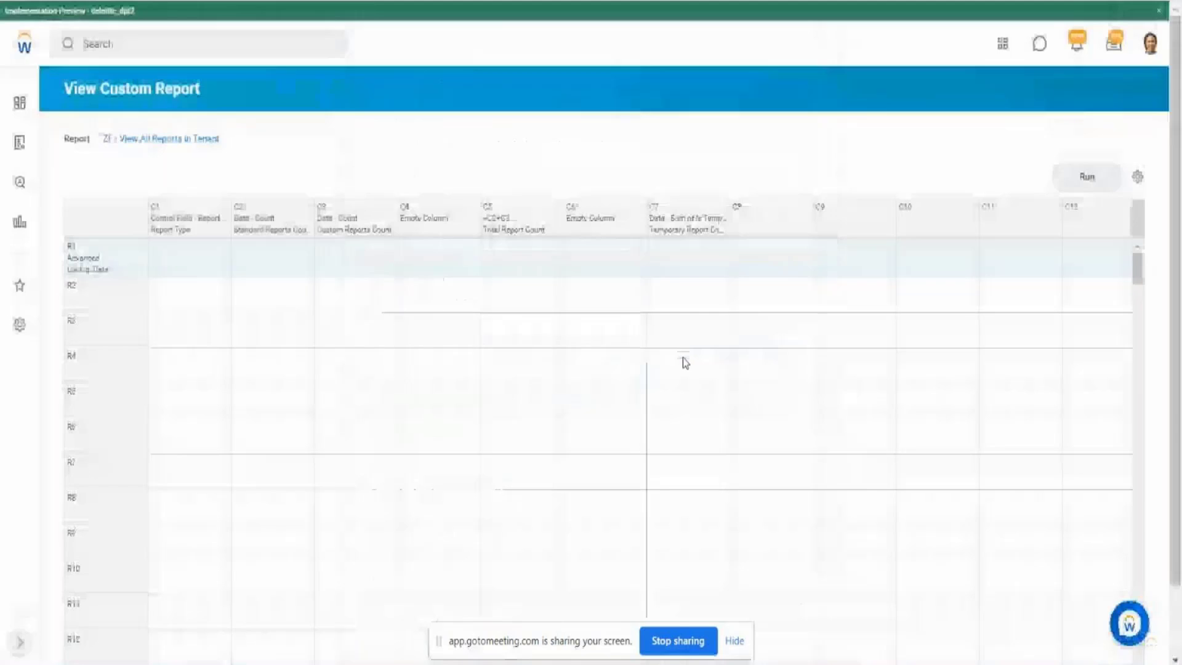
click(1083, 181)
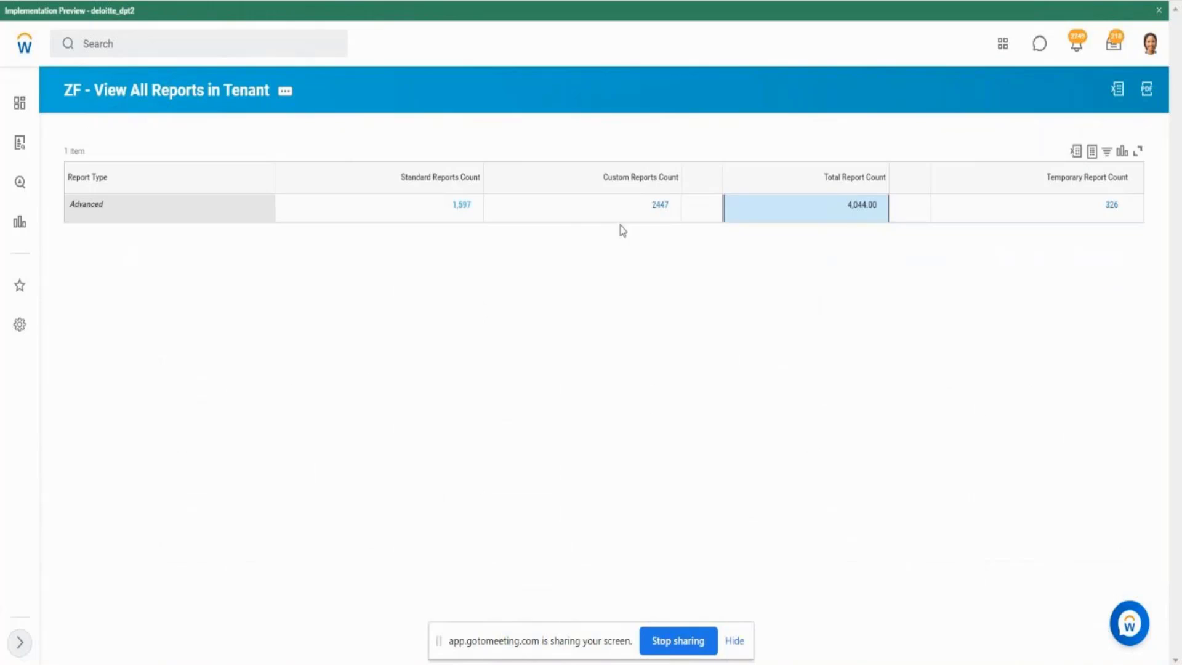
double_click(82, 212)
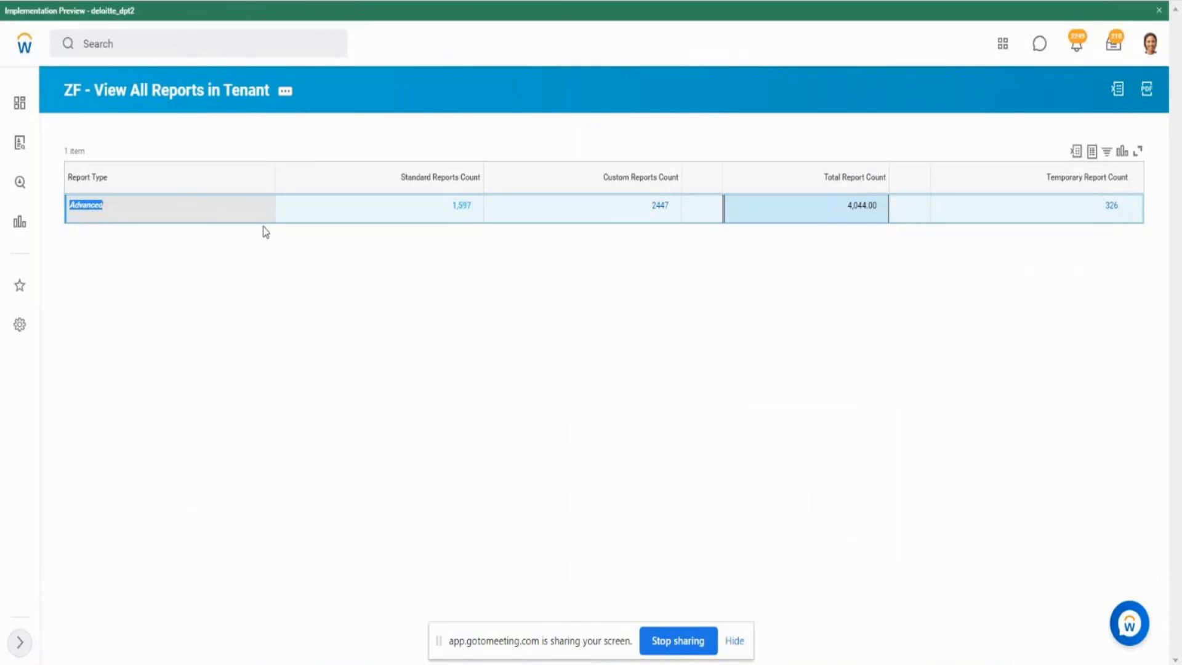
Go back to the report definition, add Simple to the Report Type filter values of row R1 and try to save the row.
click(222, 102)
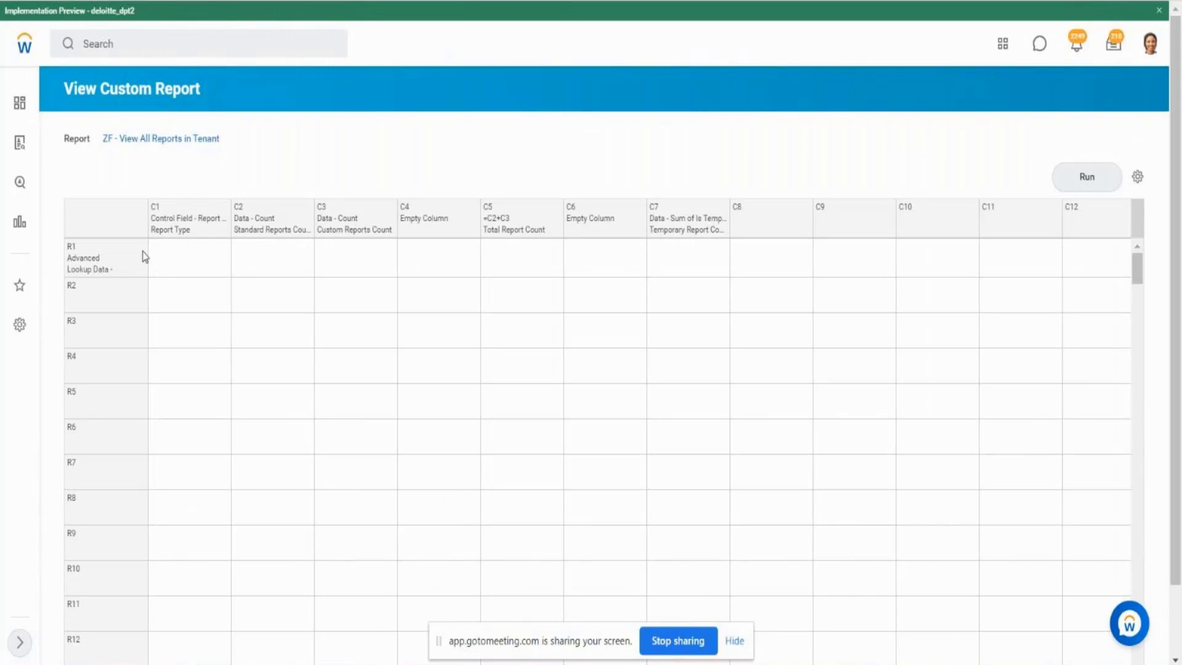
click(122, 259)
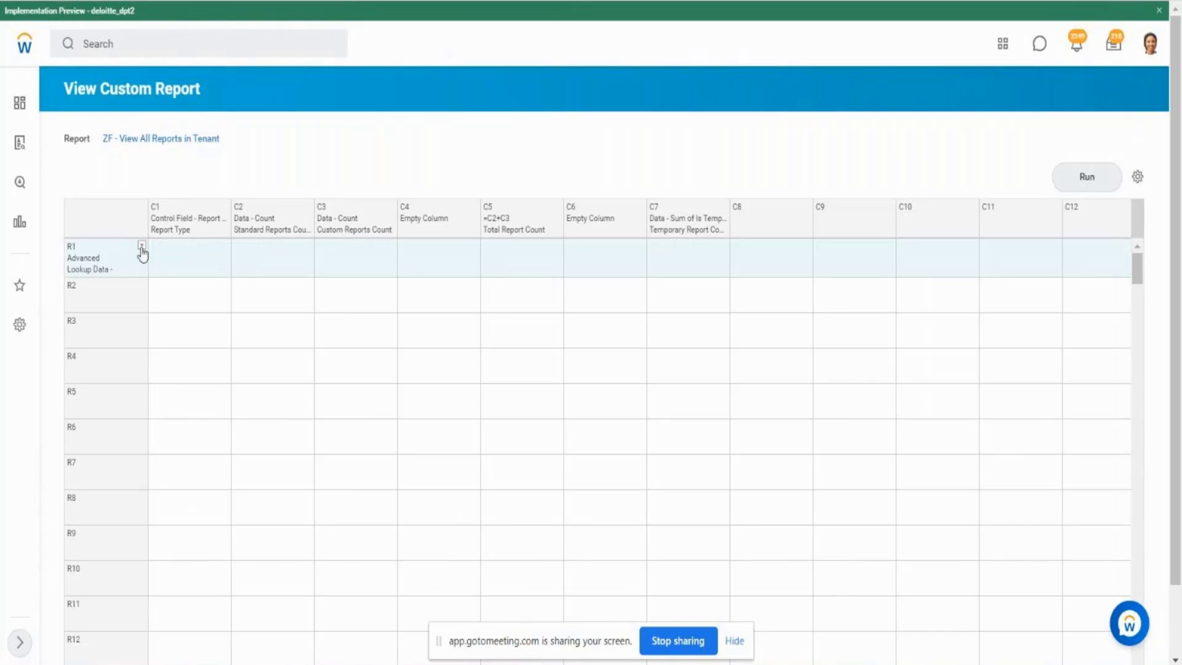
click(141, 246)
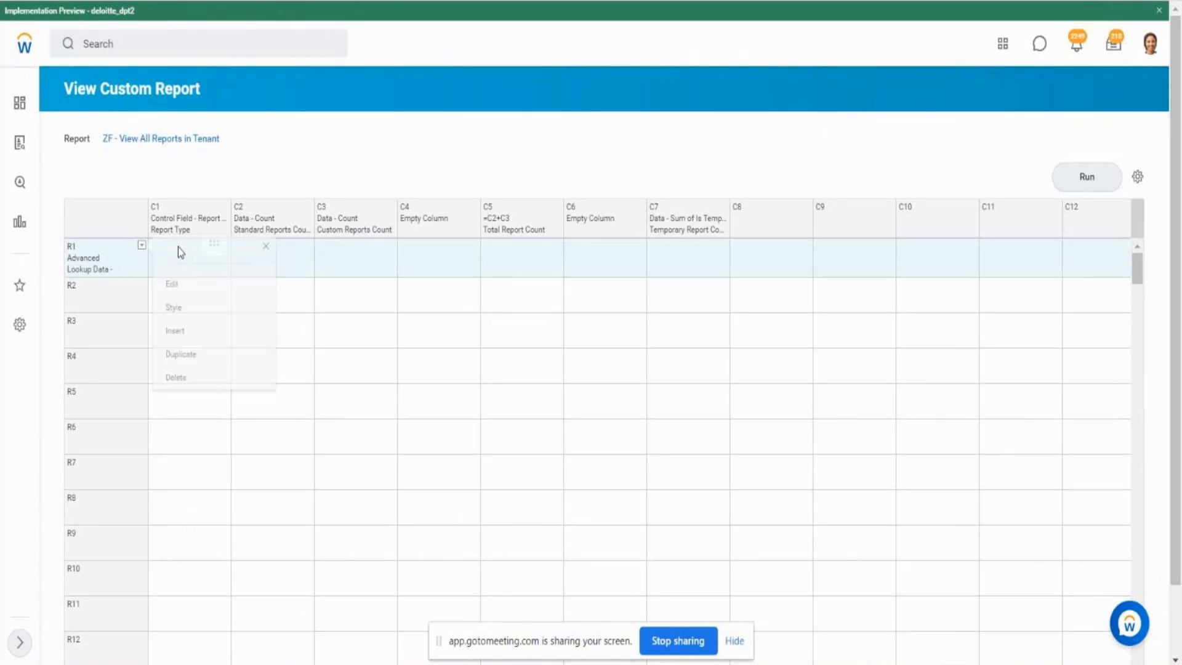
click(186, 289)
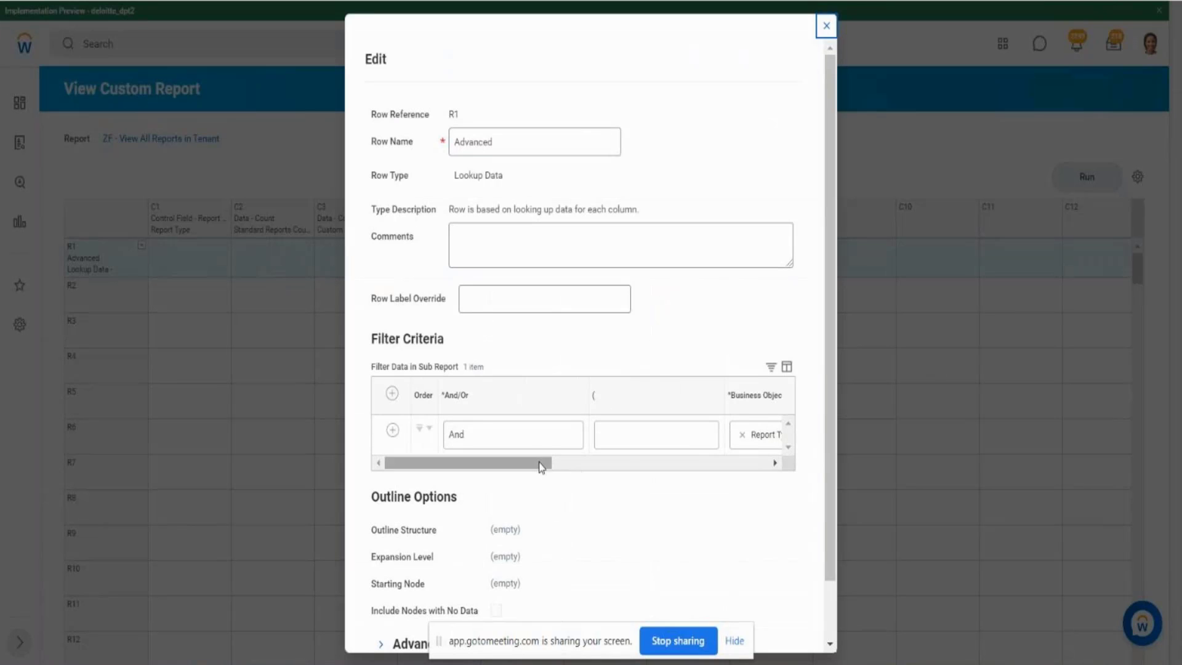
drag(541, 464, 725, 464)
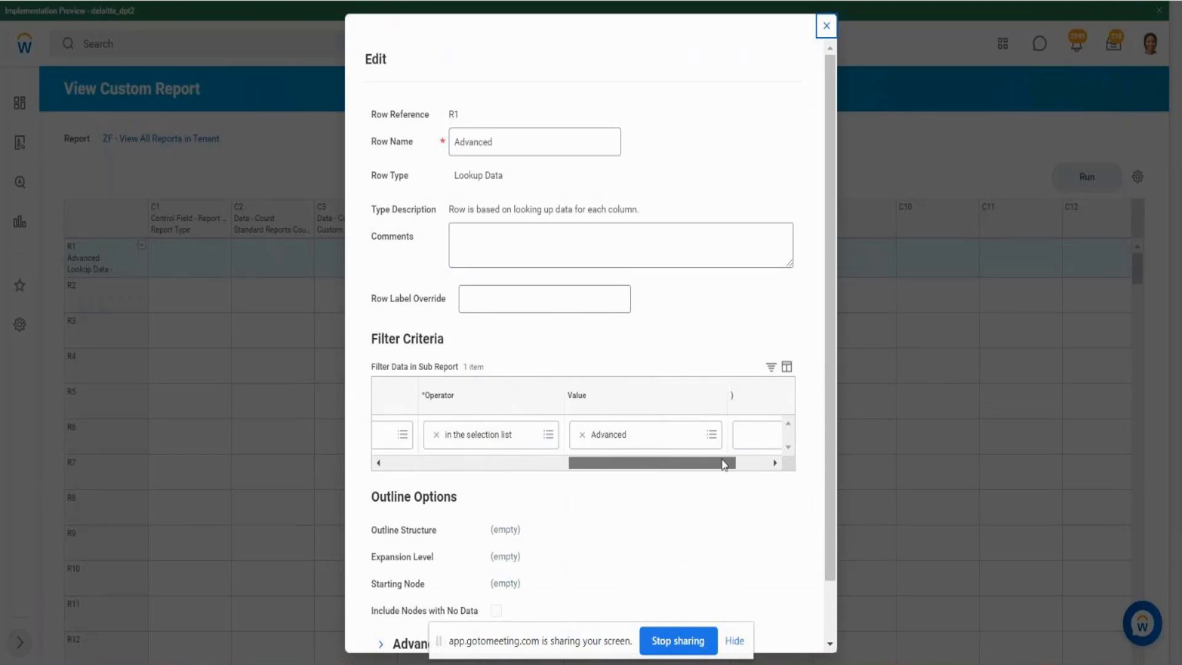
click(640, 435)
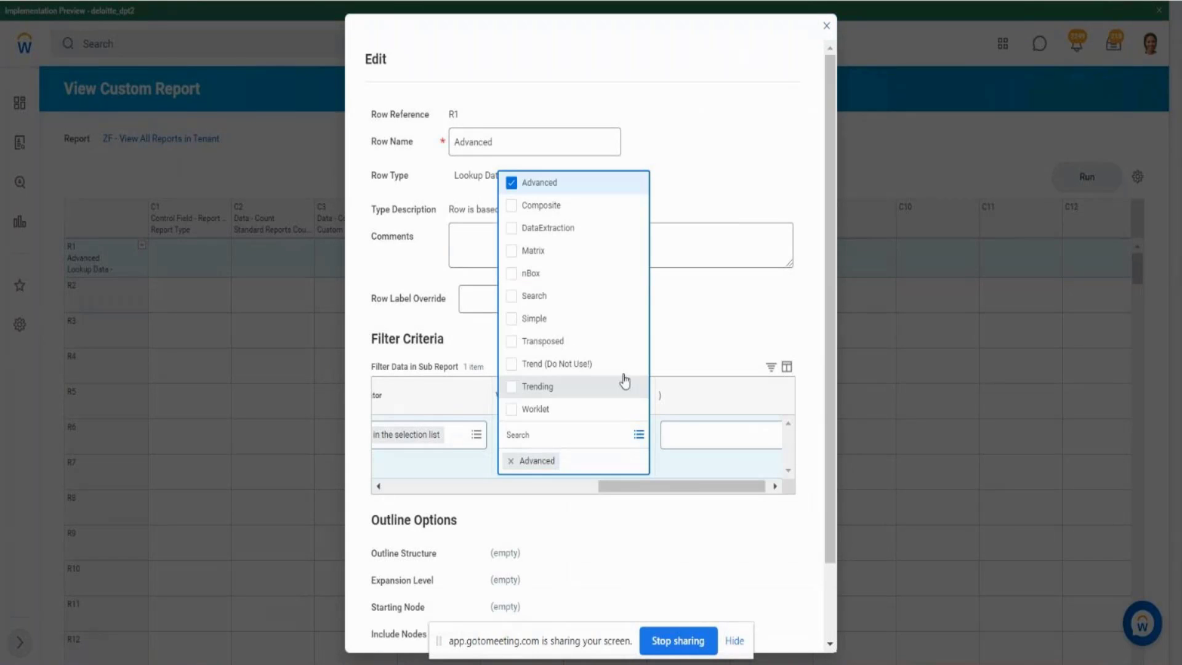
click(512, 320)
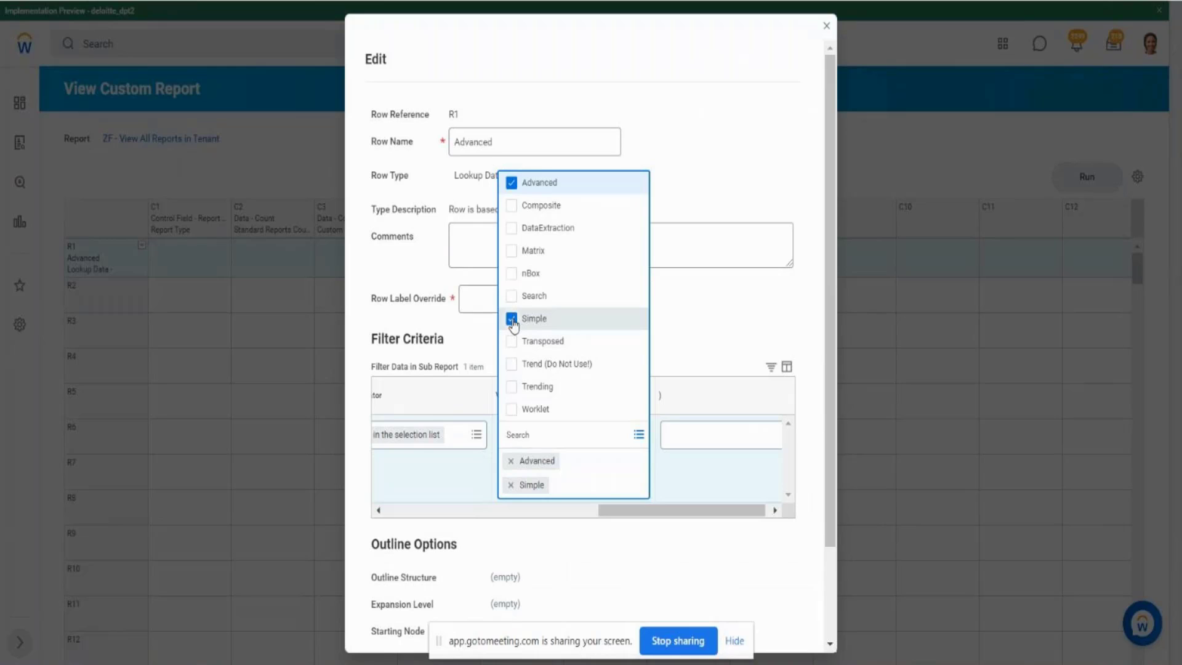
click(731, 349)
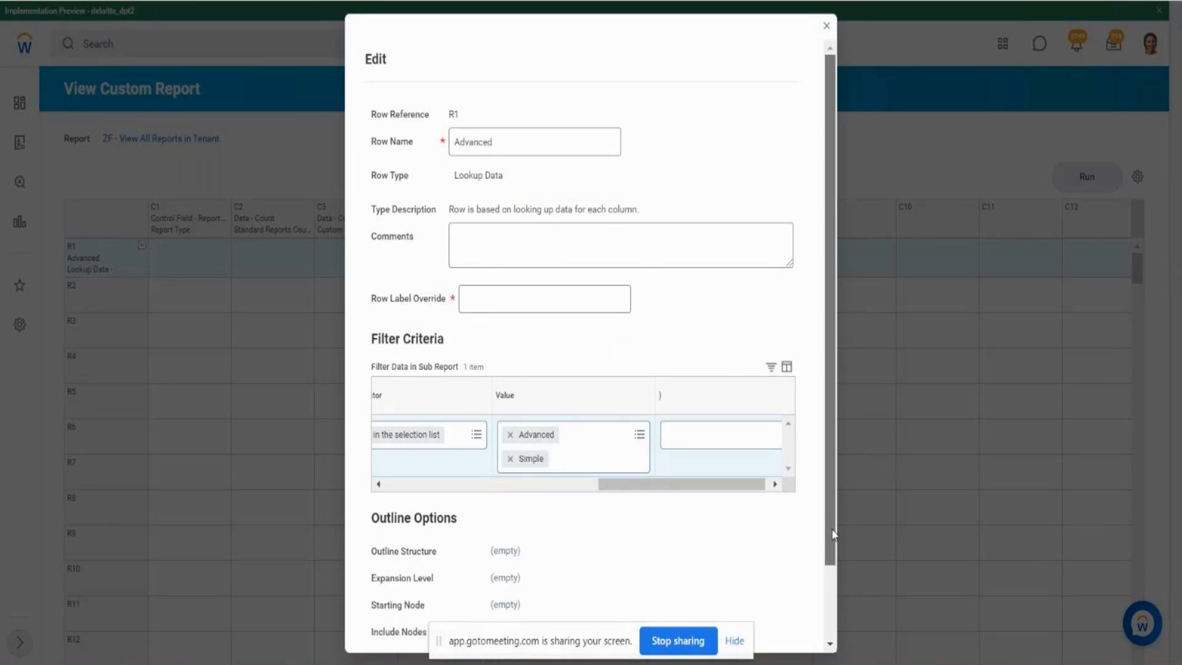
scroll(832, 534, down, 2)
click(396, 628)
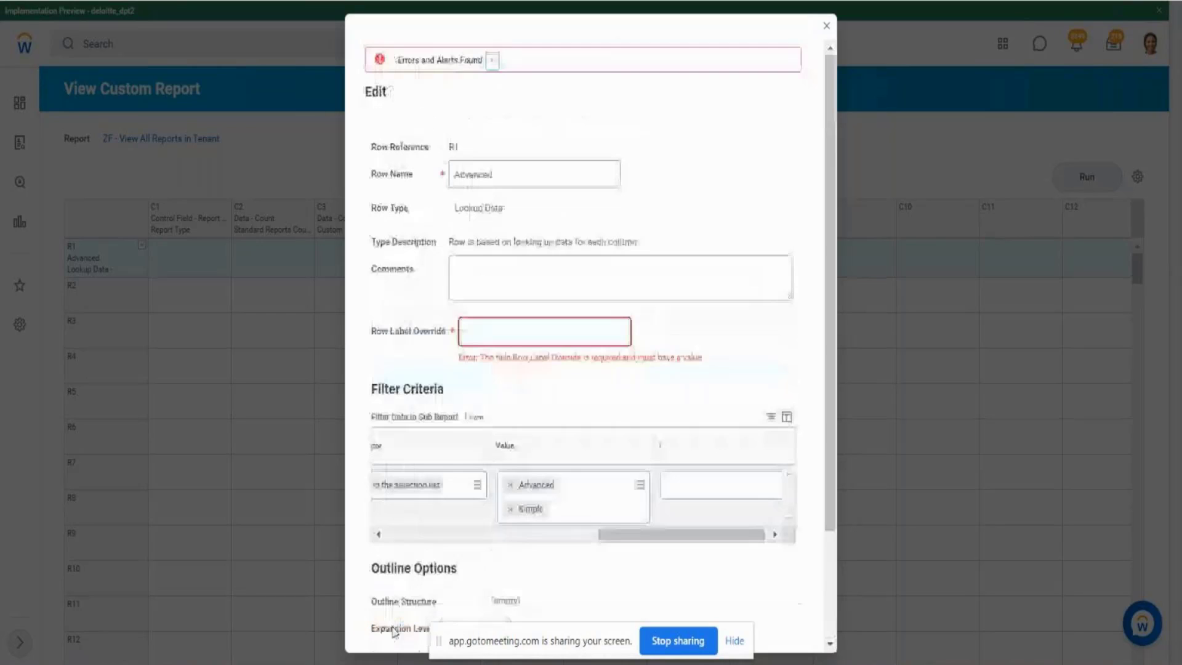
Set the row label override of R1 to Advanced & Simple, save the row and run the report.
click(519, 328)
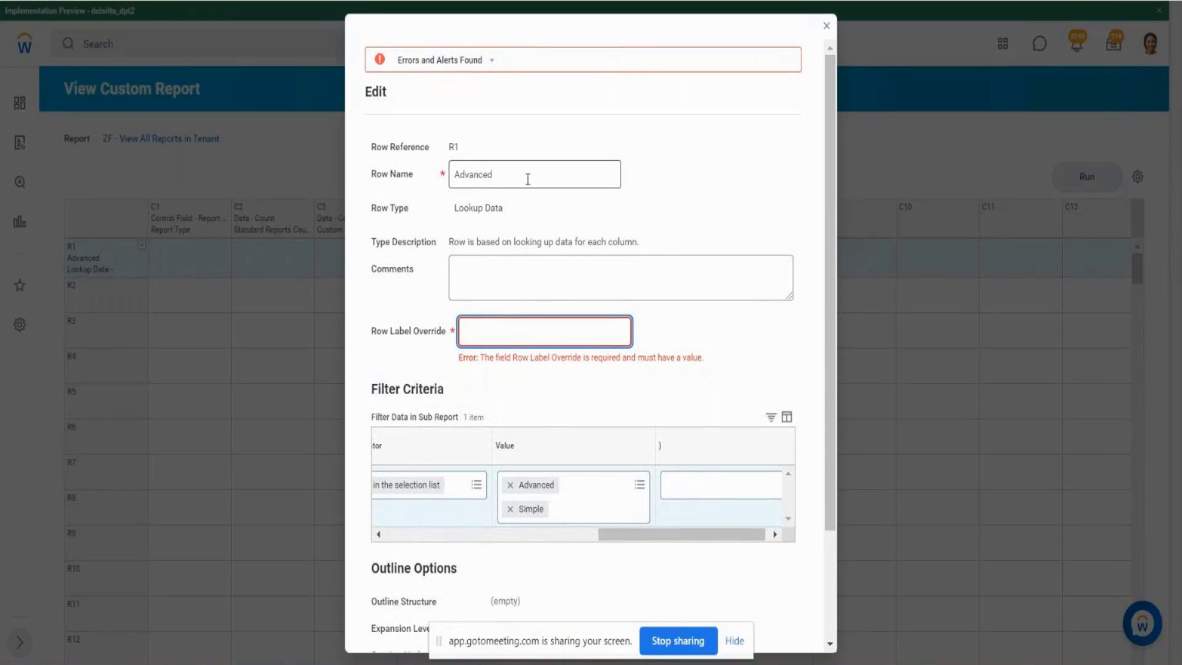
text(dvanced)
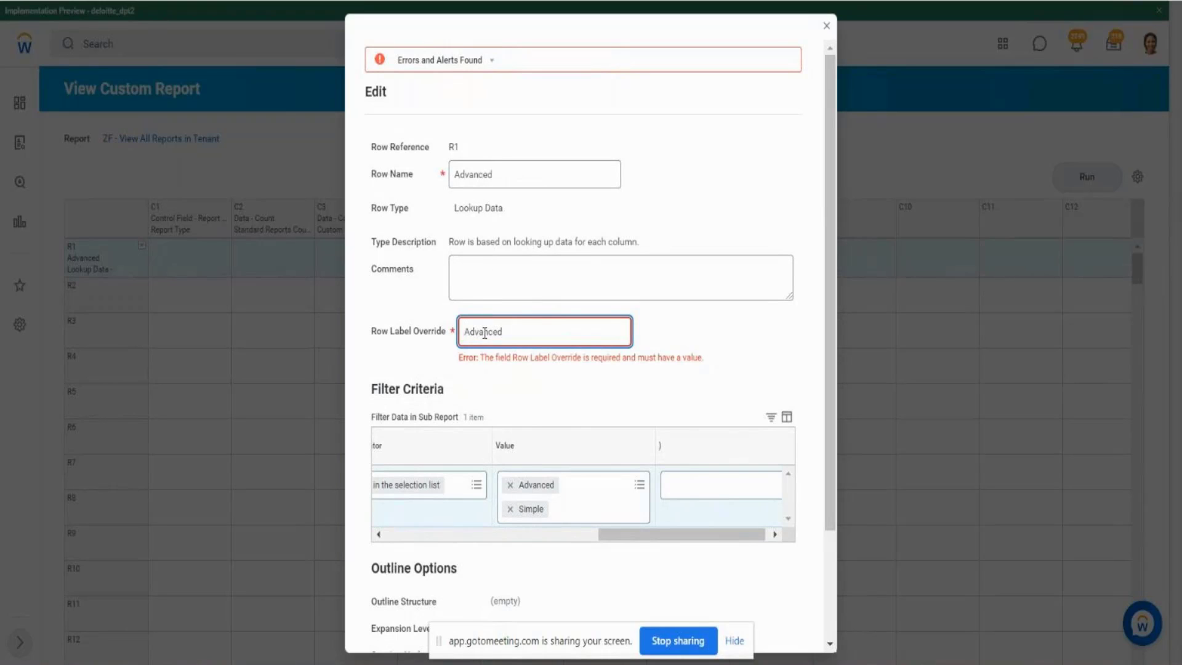
text( & Simple)
scroll(835, 635, down, 3)
click(389, 625)
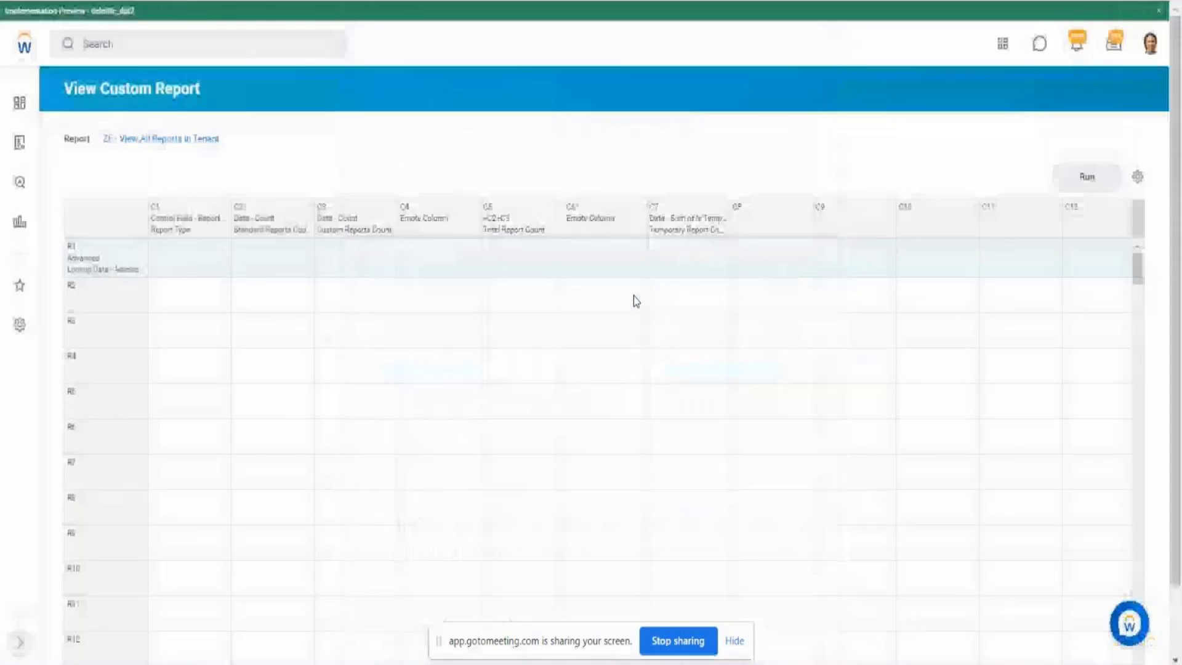
click(1086, 178)
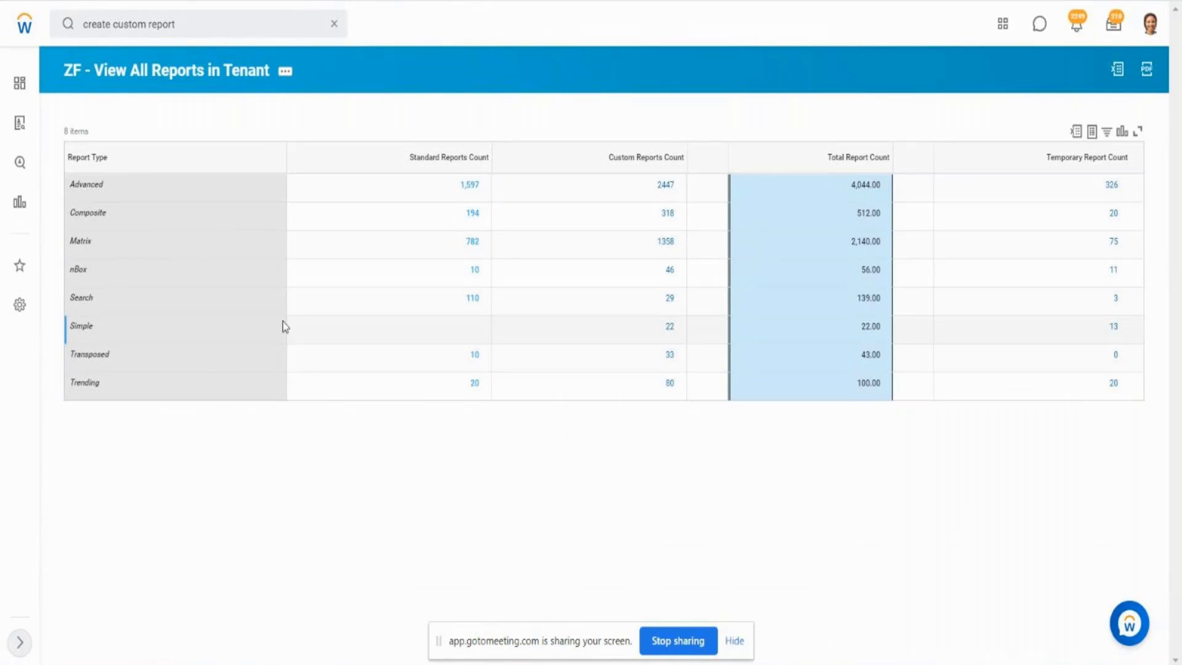
Compare the Custom Reports Count of the Advanced & Simple row with the separate Advanced and Simple rows in the earlier results.
click(464, 330)
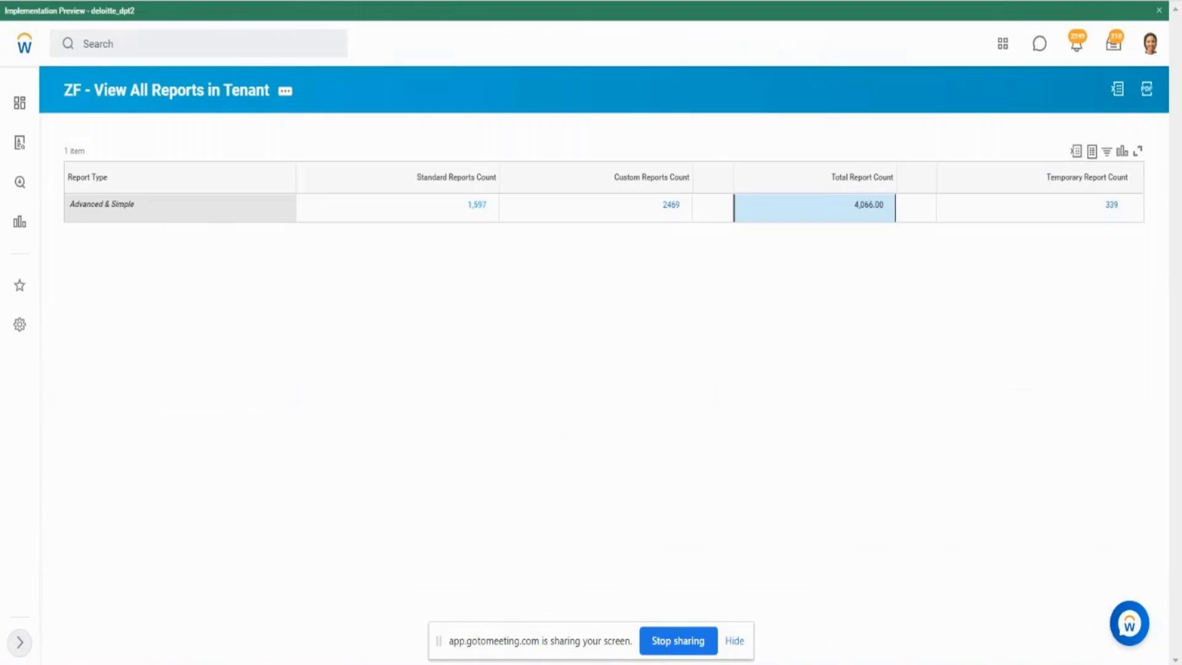
drag(656, 211, 689, 211)
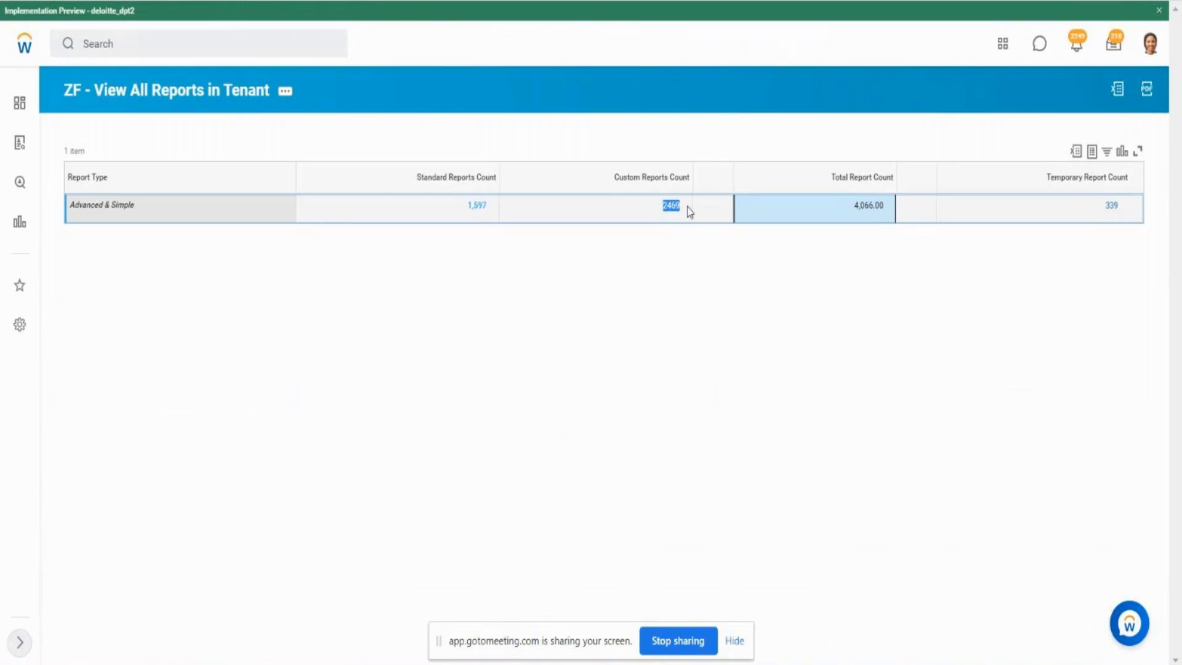
click(686, 331)
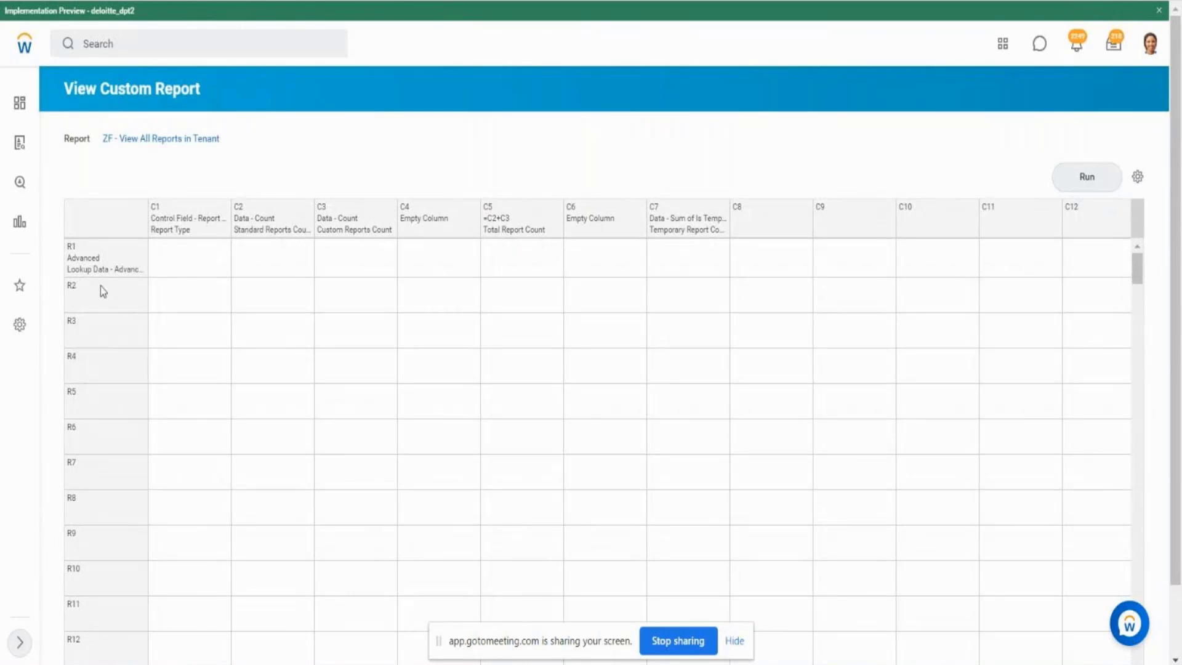
Define row R2 as a Lookup Data row filtered by Report Type in the selection list with the values Matrix and Trending.
click(142, 287)
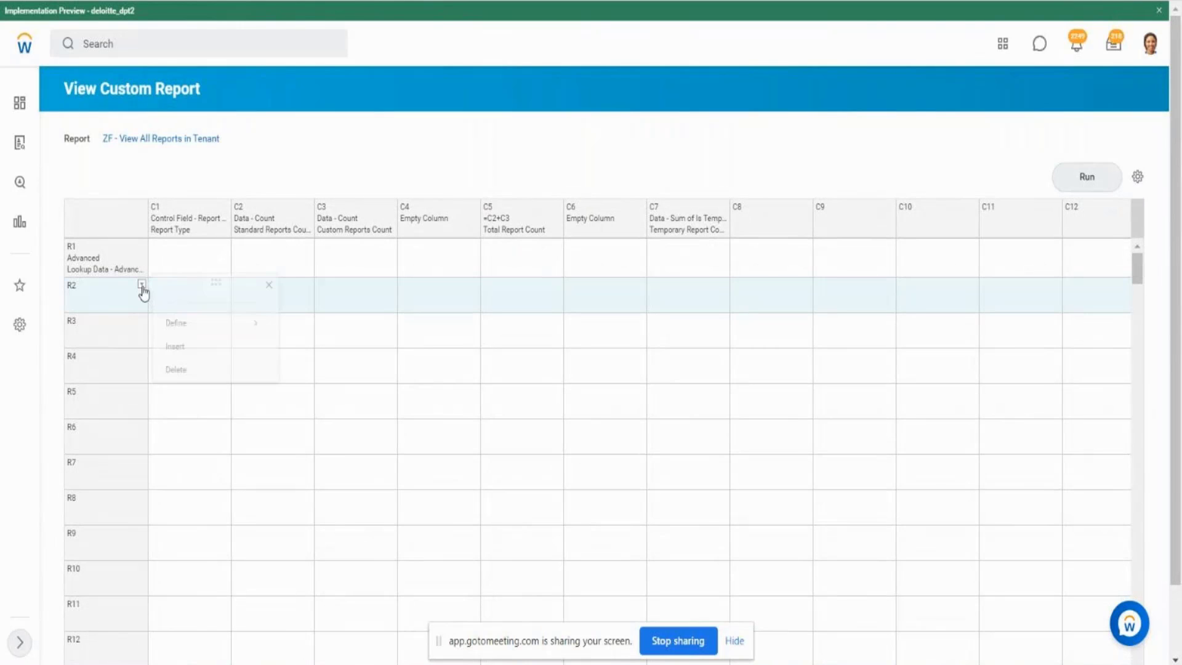
mouse_move(254, 333)
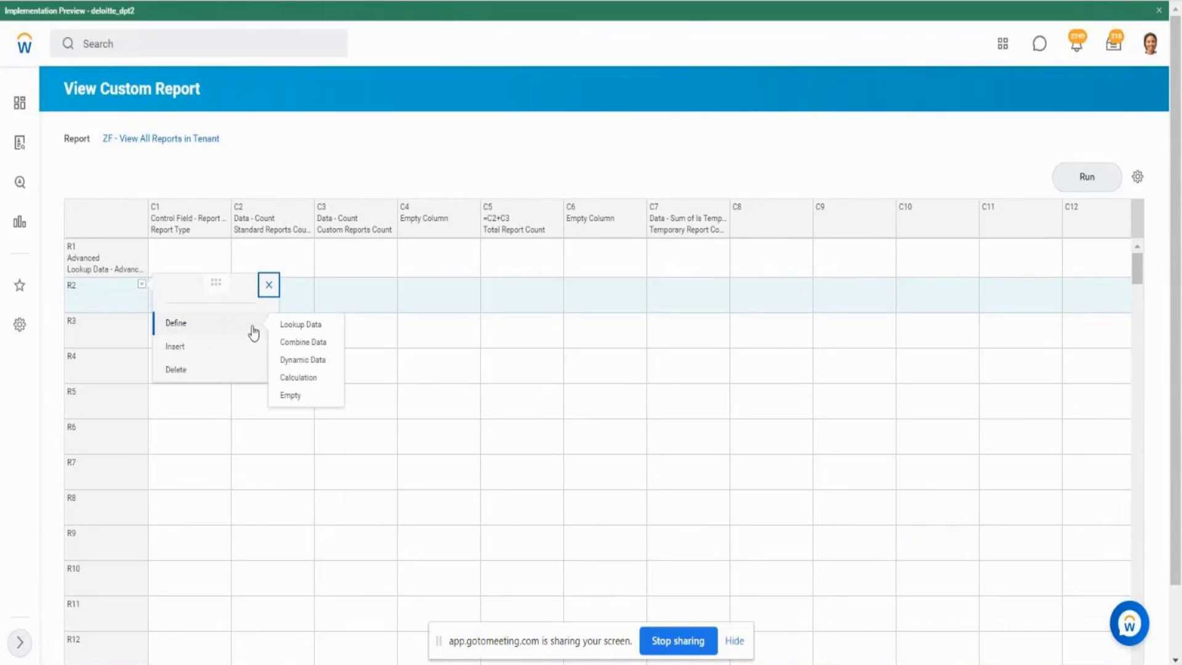
click(305, 325)
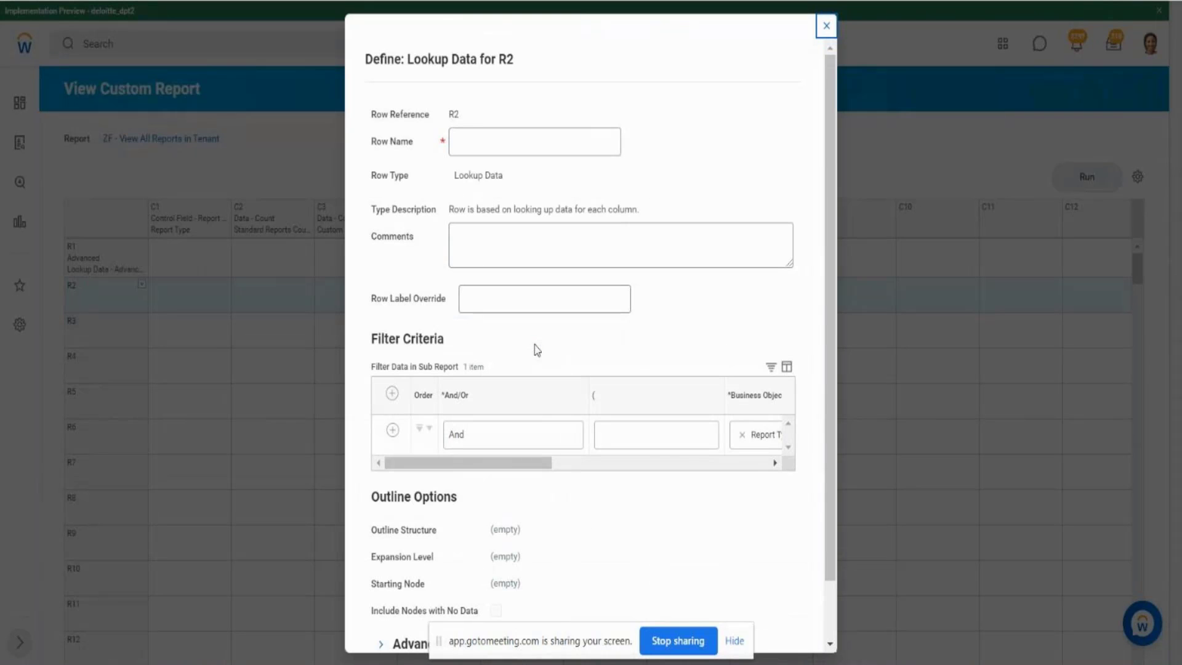
drag(541, 462, 688, 463)
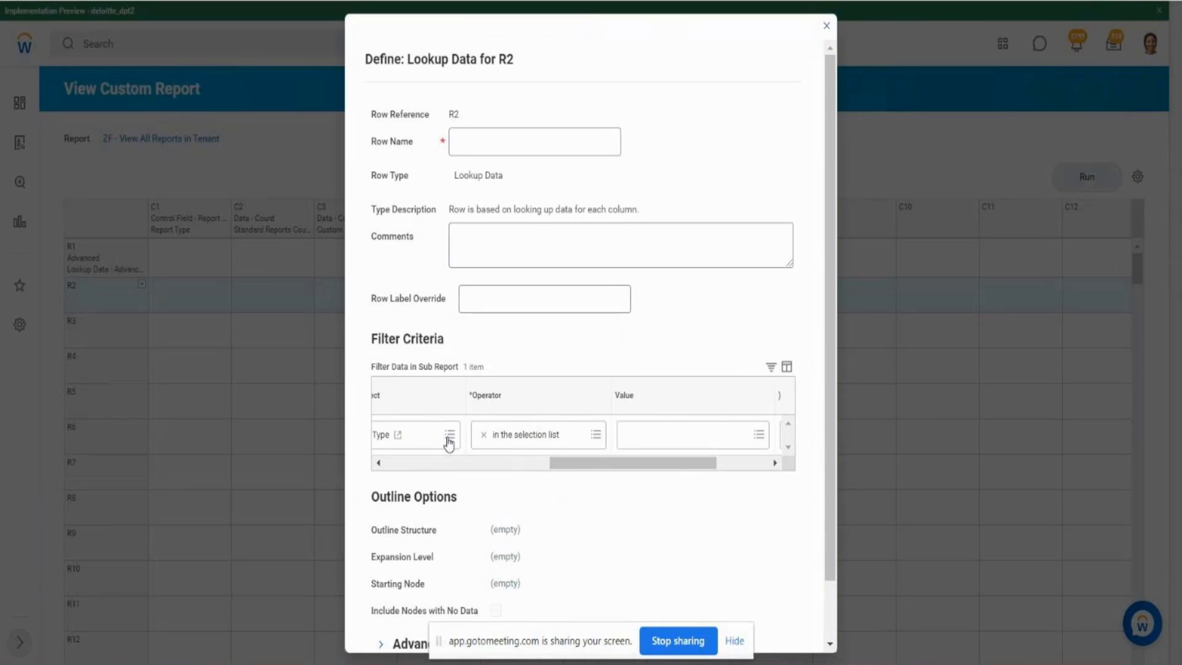
click(449, 437)
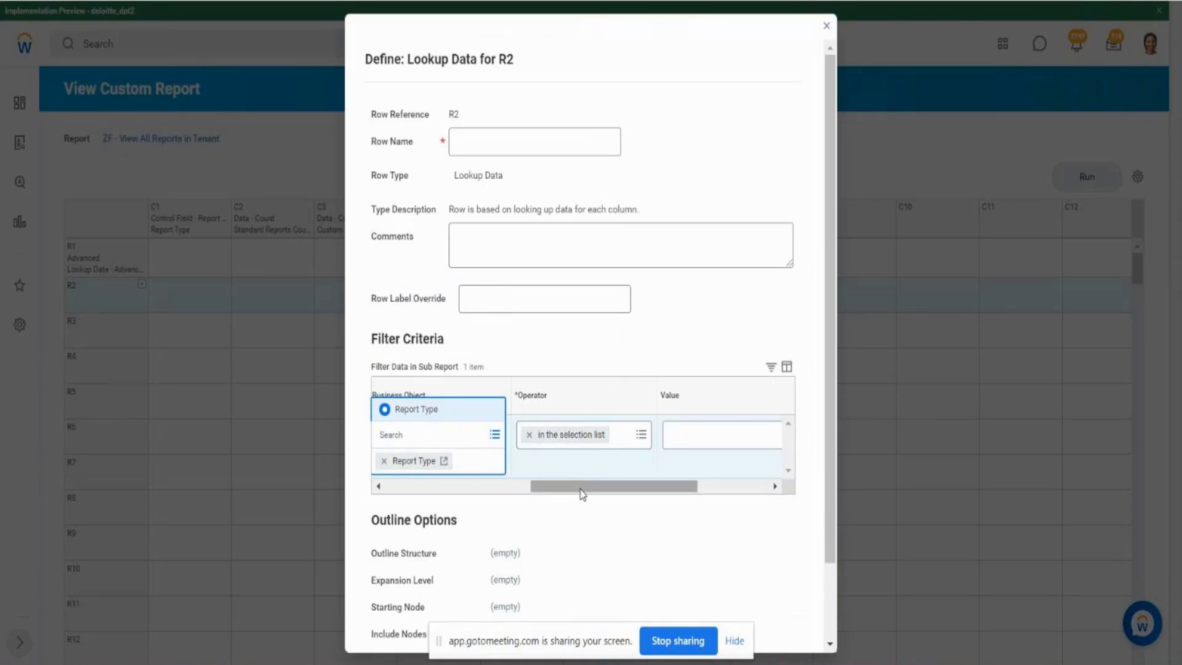
drag(582, 494, 504, 496)
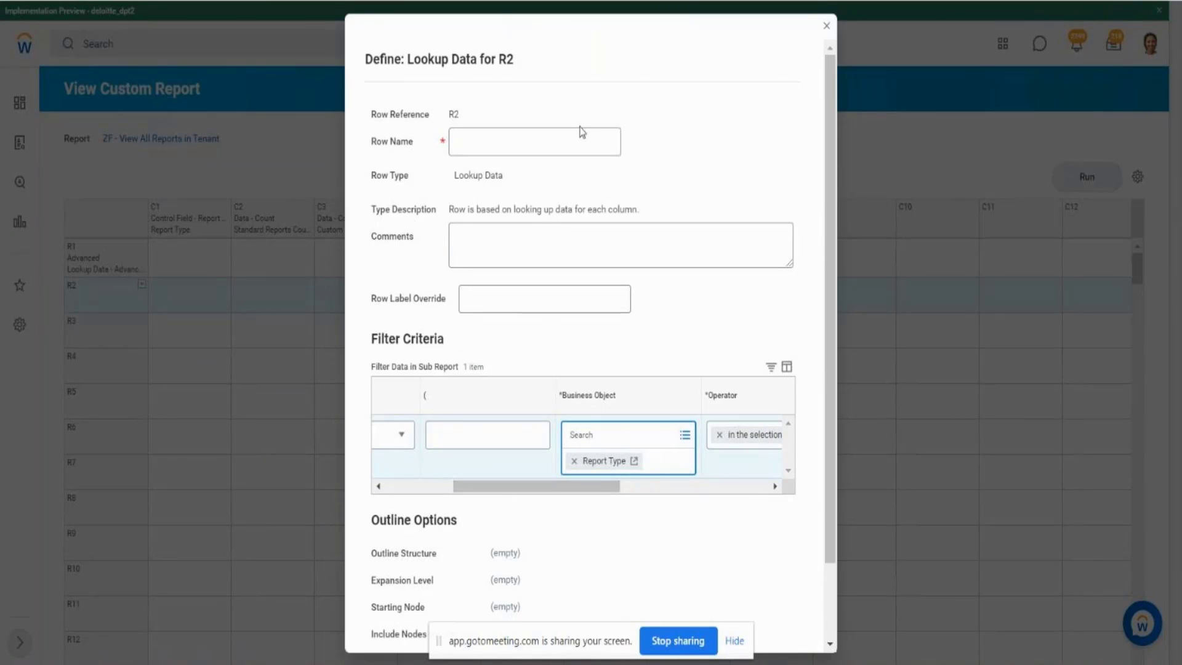
drag(550, 497, 651, 498)
click(746, 446)
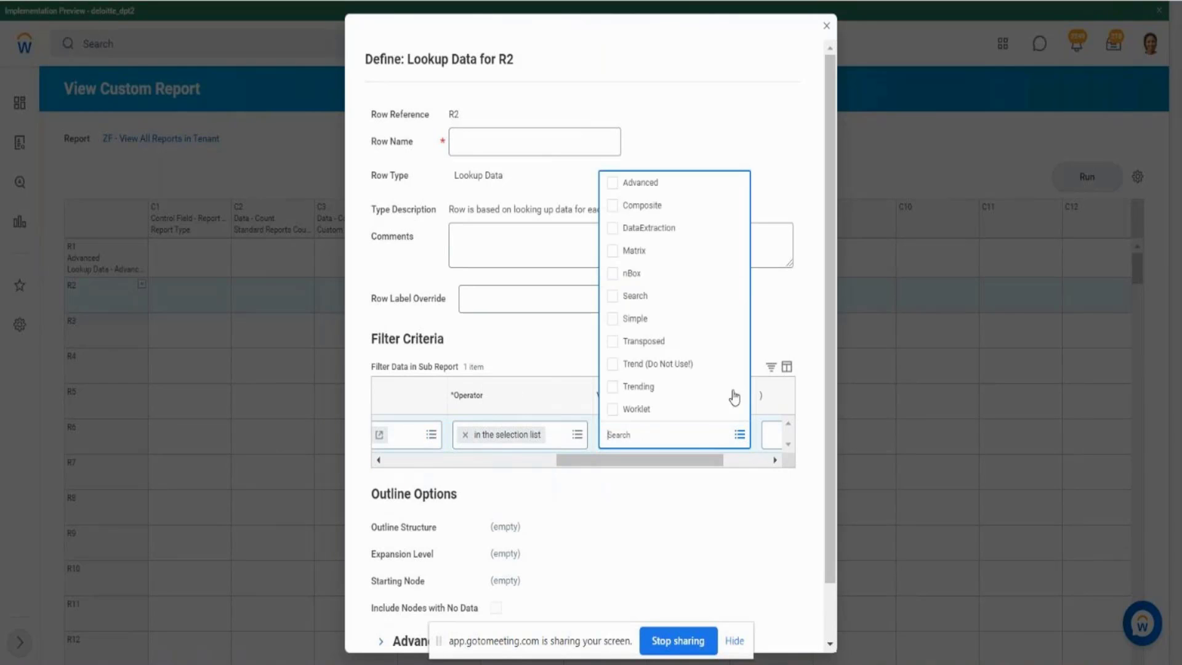
click(613, 257)
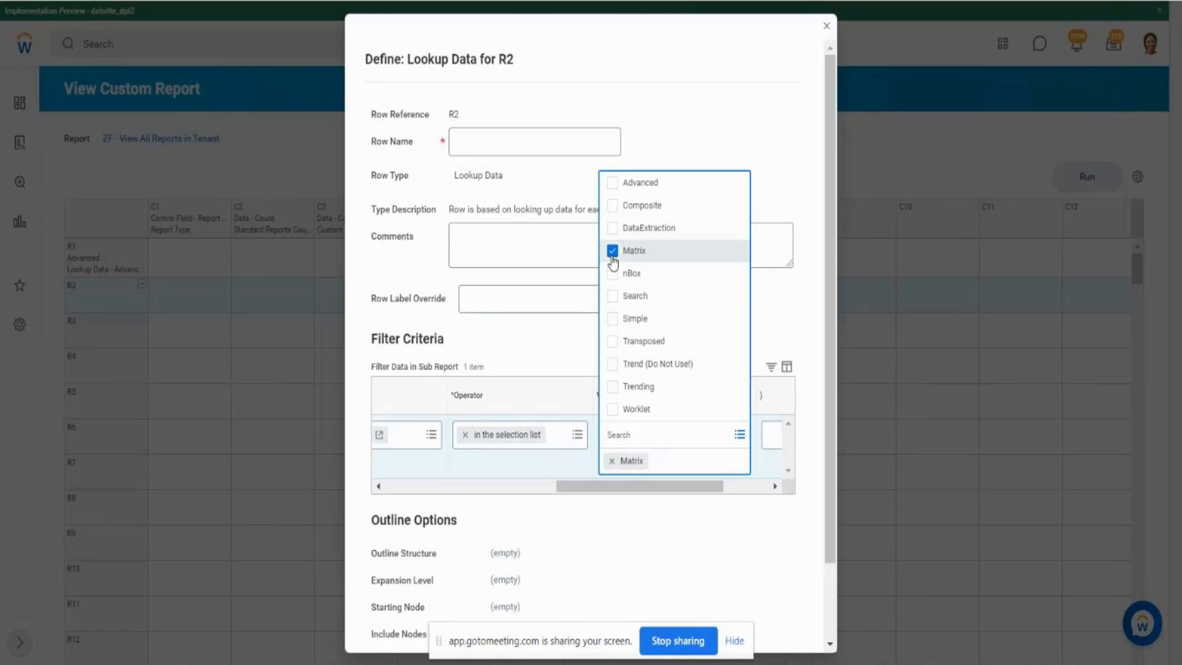
click(614, 388)
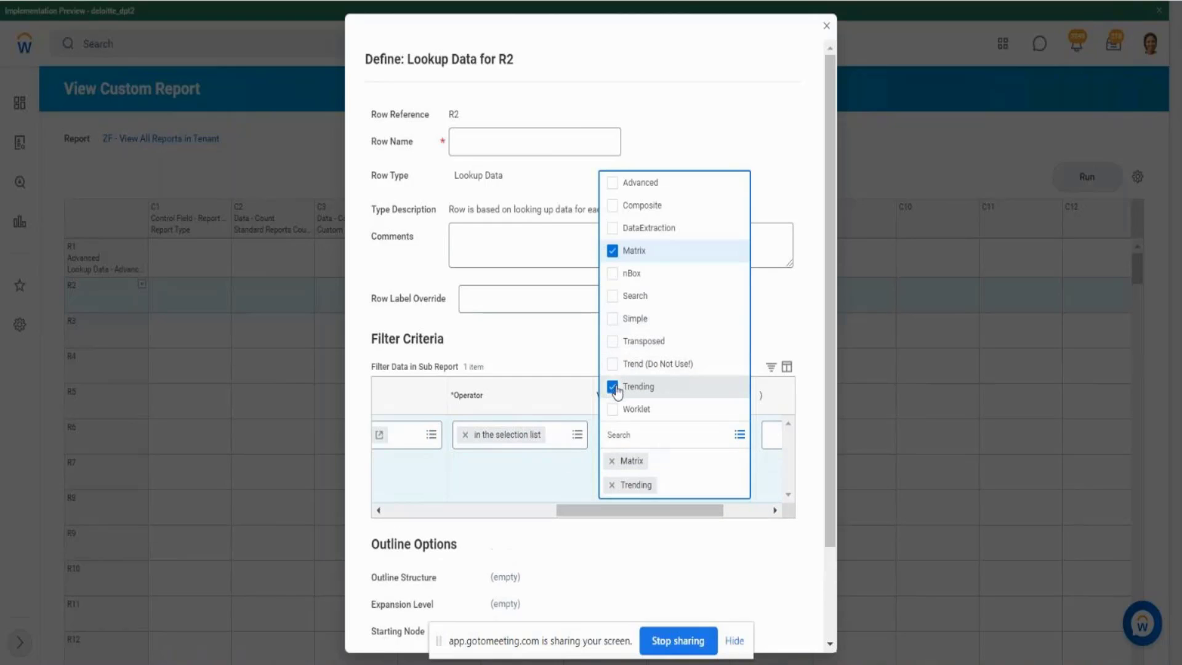
click(578, 503)
Set both the row name and the row label override of R2 to Matrix & Trending and save the row.
click(502, 142)
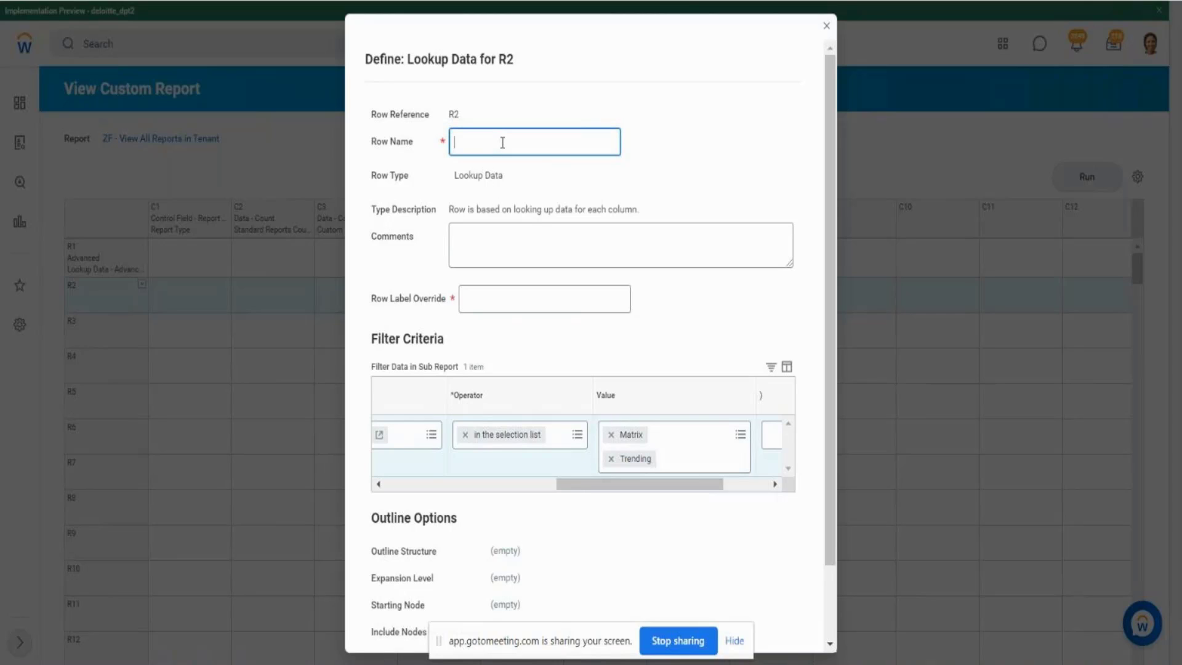
text(Matrix & Trending)
drag(553, 143, 435, 167)
key(ctrl+c)
click(486, 298)
key(ctrl+v)
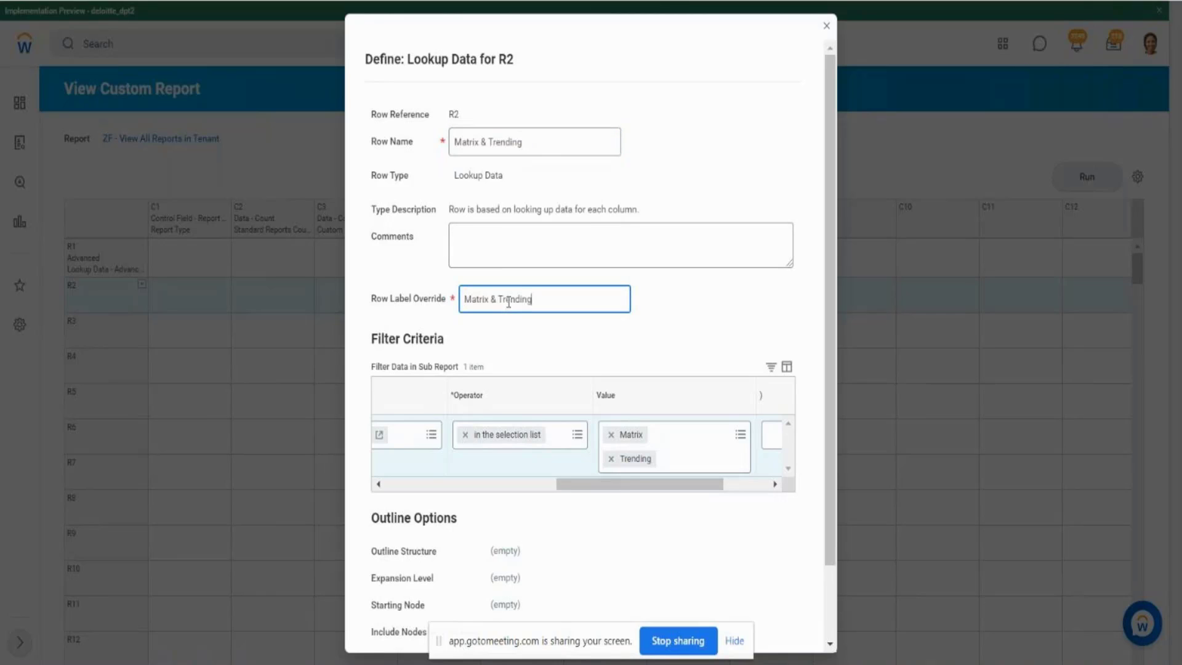
drag(828, 453, 843, 570)
click(399, 626)
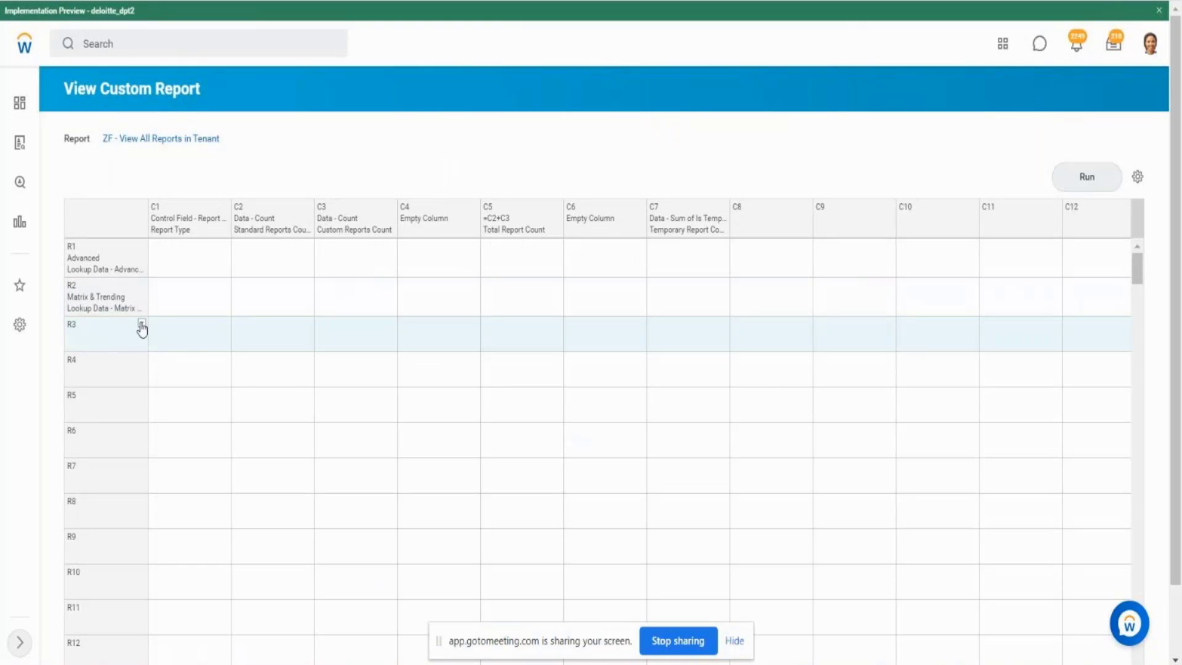
Define row R3 as a Lookup Data row filtered by Report Type in the selection list with the values nBox and Search.
click(141, 327)
mouse_move(201, 361)
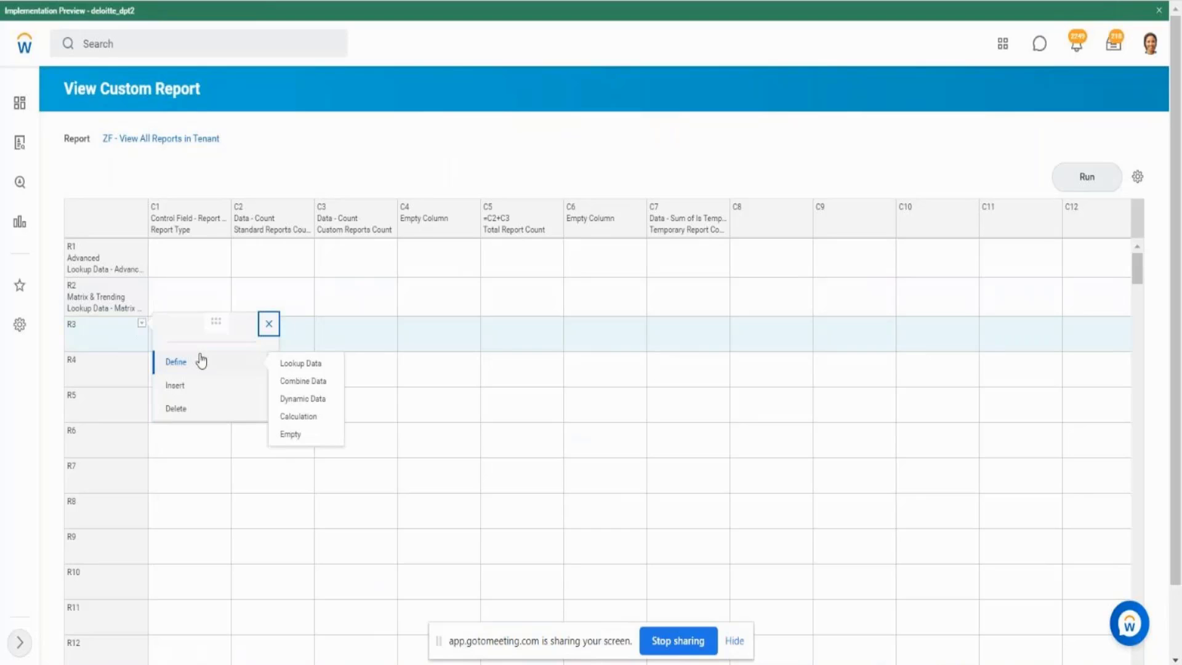
click(295, 364)
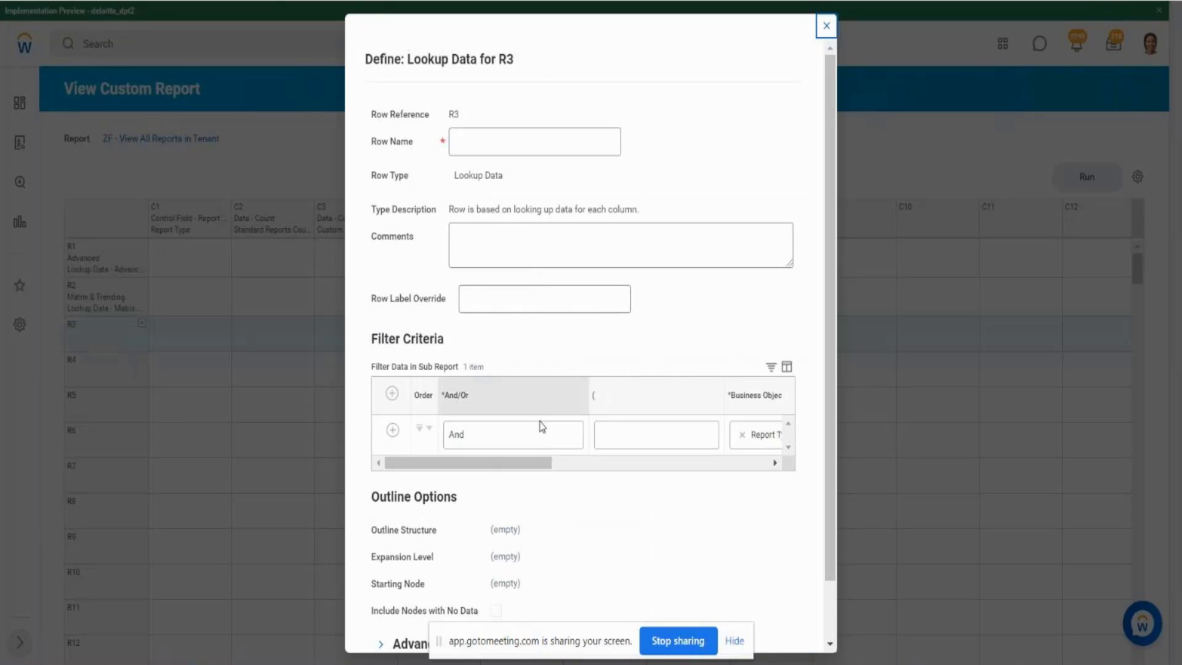
drag(492, 464, 692, 455)
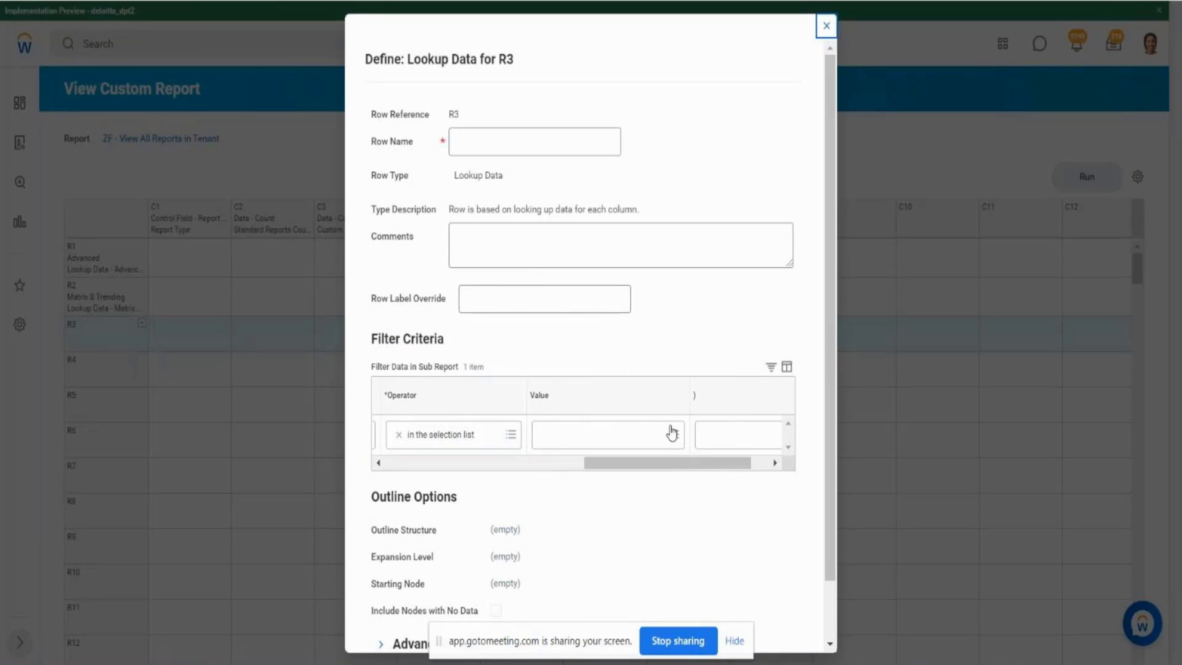
click(675, 438)
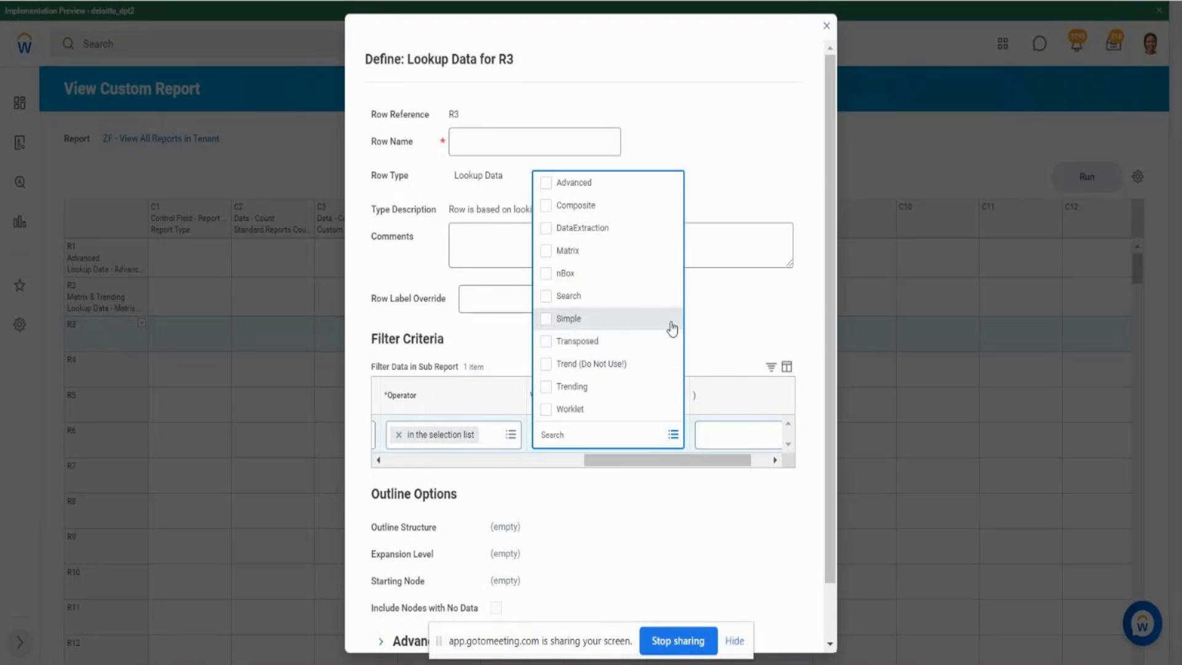
click(546, 274)
click(550, 300)
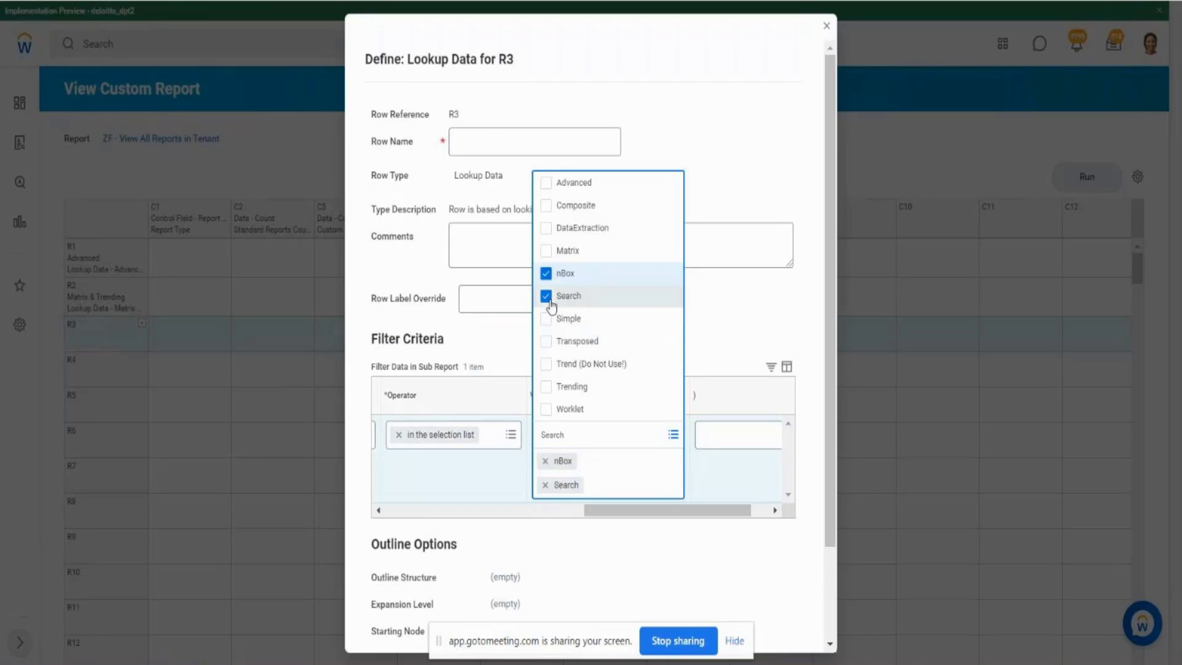
Enter nBox & Search as the row name of R3.
click(490, 135)
text(nB)
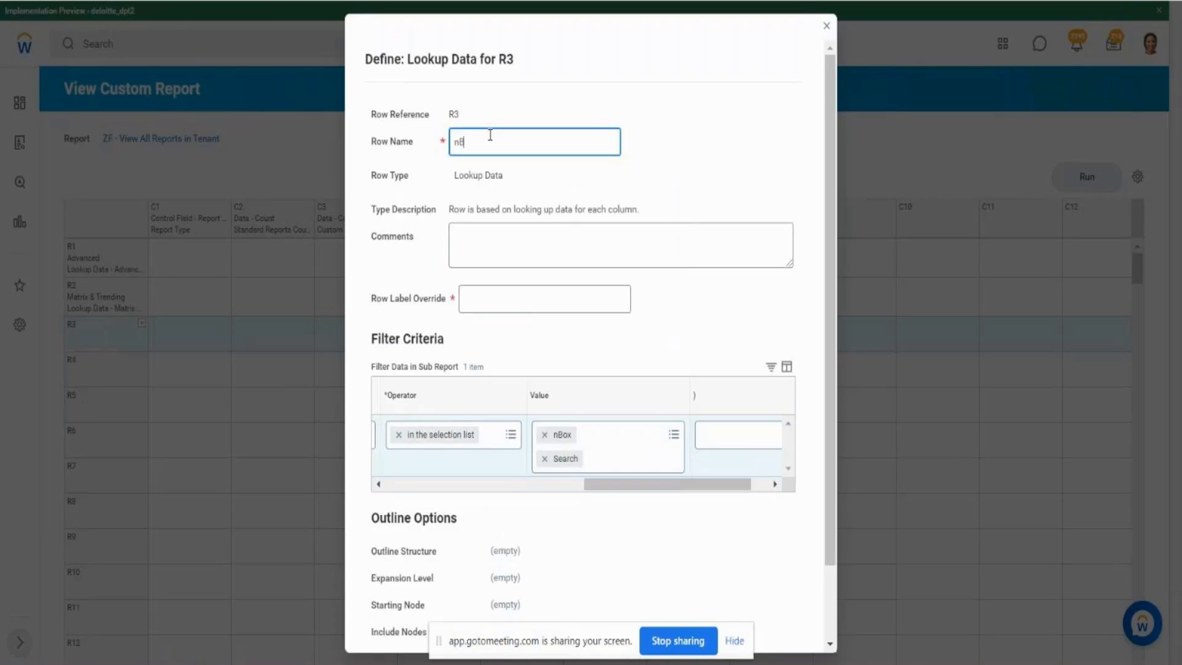
text(ox and)
text(& Search)
Set the row label override of R3 to nBox, Search & Transposed and replace the row name with the same text.
click(510, 296)
text(nBo)
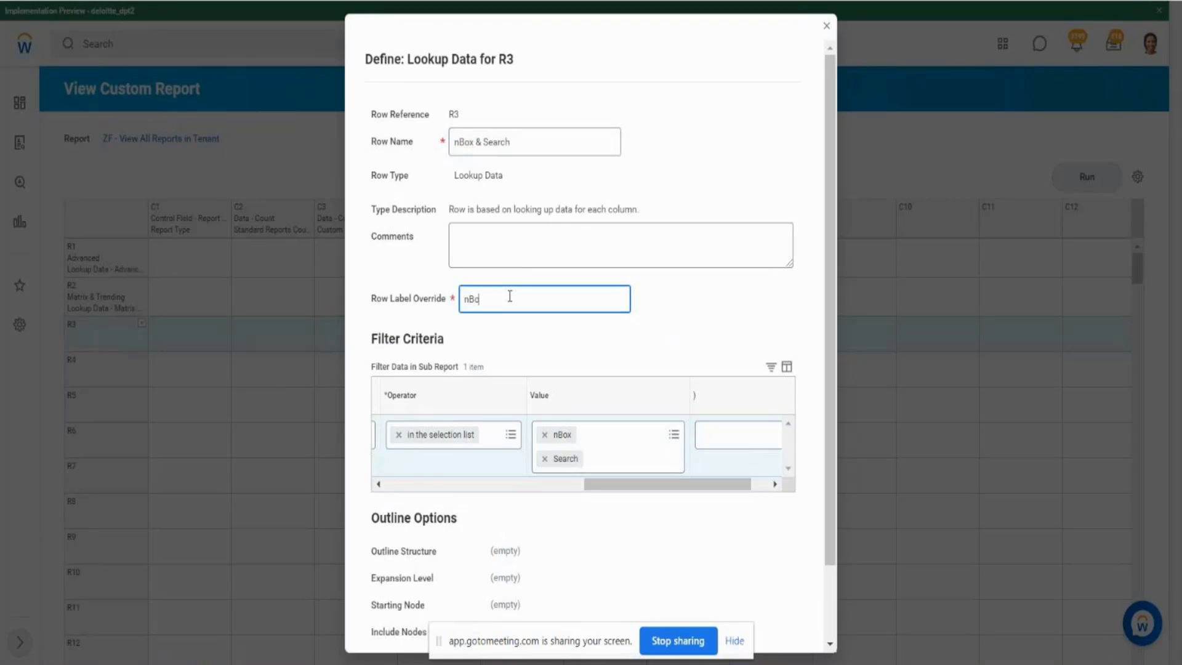
text(x)
text(, Search & Transposed)
drag(602, 302, 482, 326)
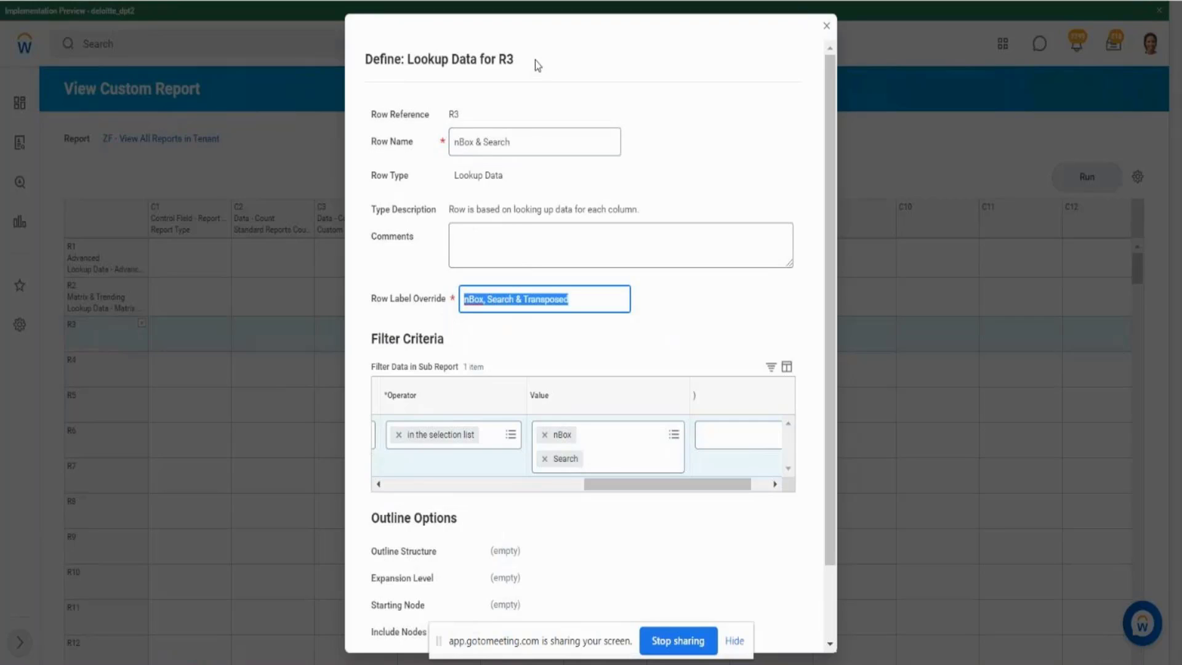
drag(520, 141, 434, 159)
text(nBox, Search & Transposed)
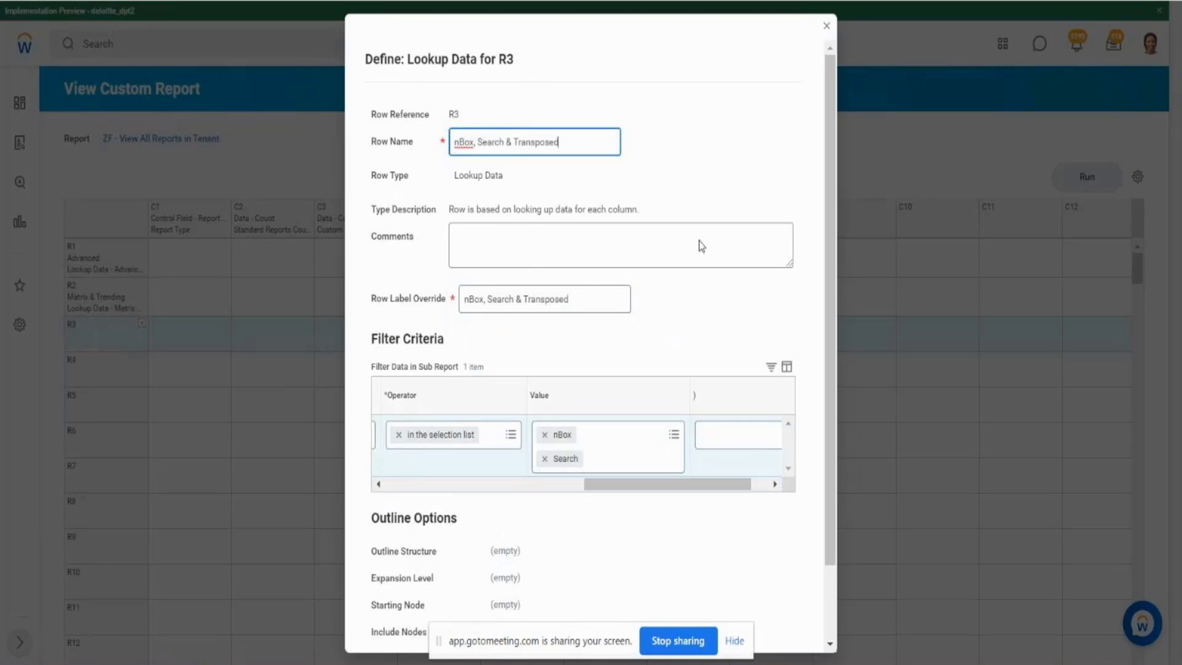
Add Transposed to the Report Type filter values of R3 and save the row.
click(673, 434)
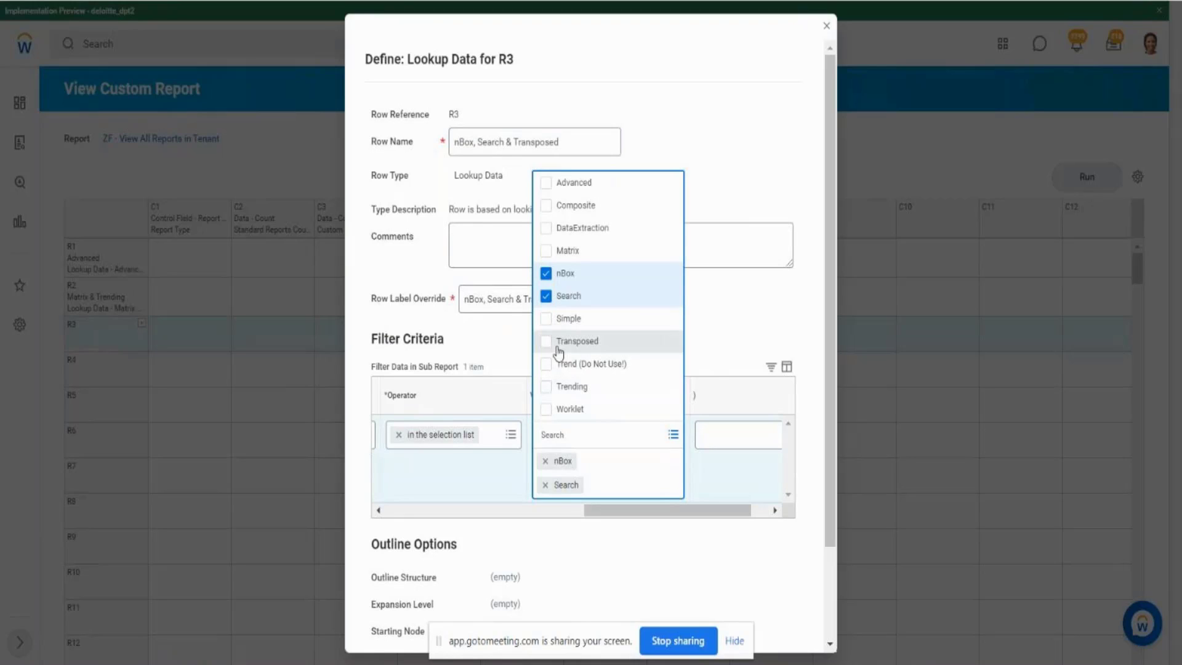
click(547, 343)
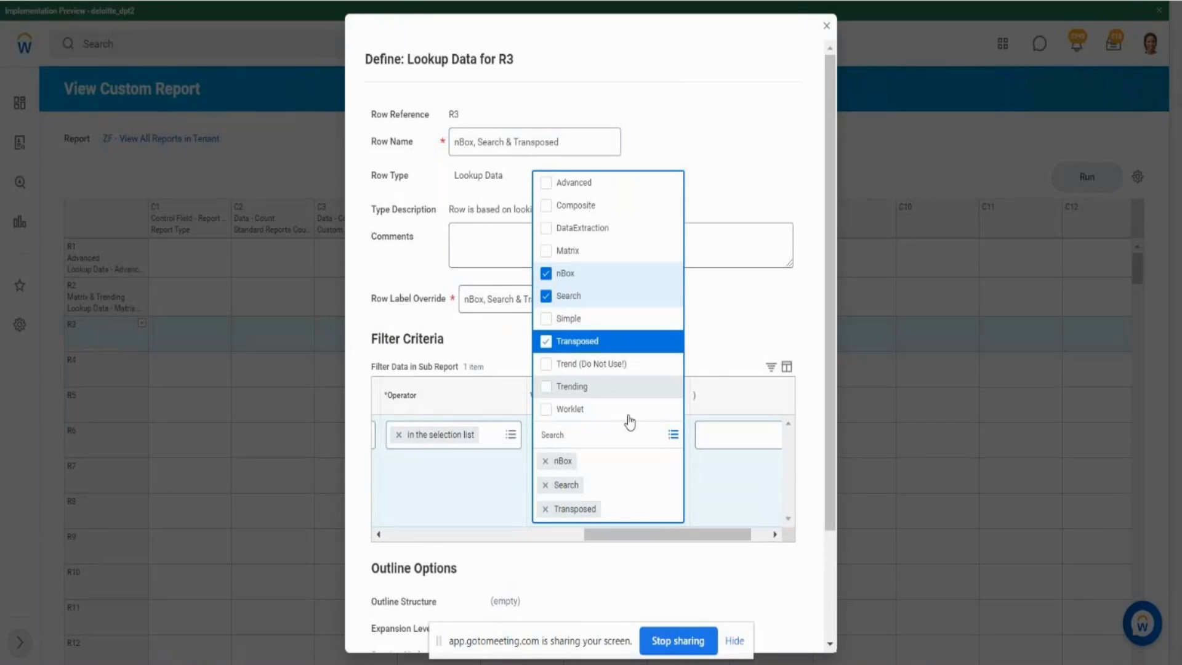
click(828, 595)
click(828, 595)
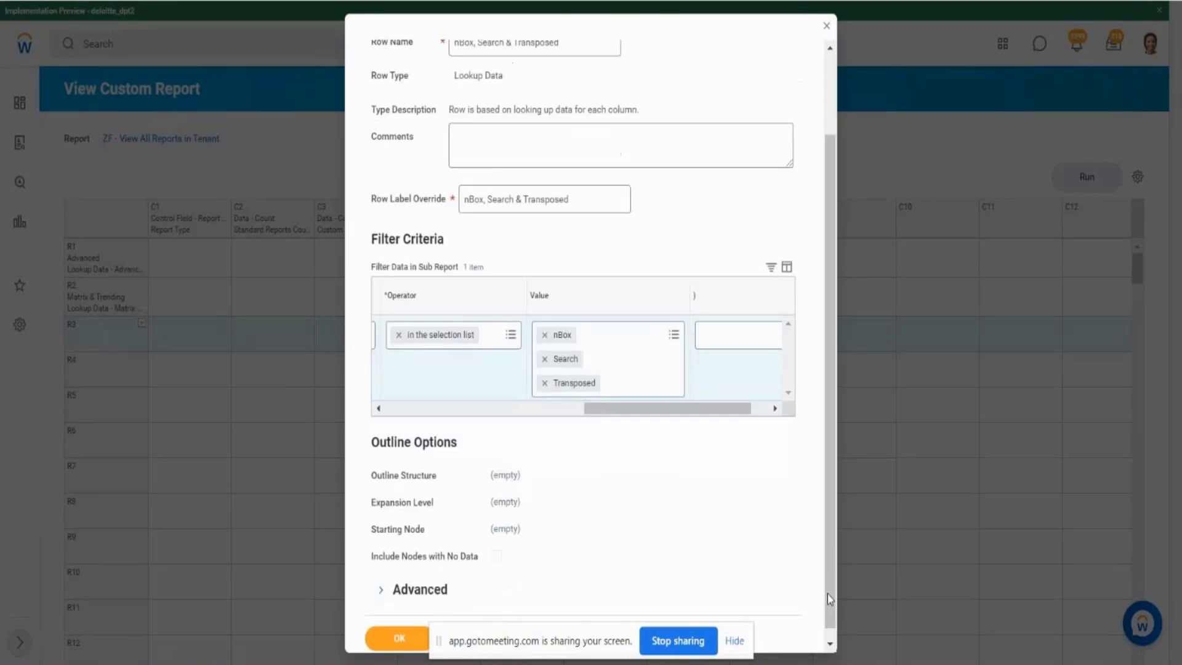
click(386, 634)
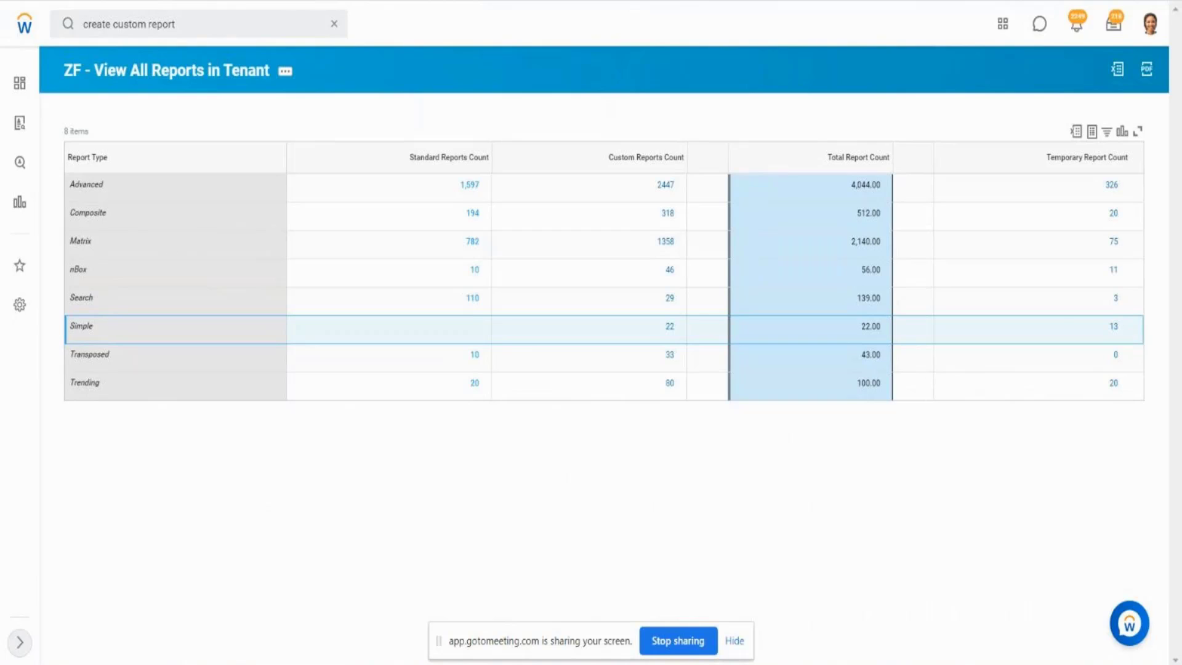
Define row R4 as a Lookup Data row with both the row name and the row label override set to Composite.
mouse_move(462, 1)
mouse_down()
mouse_move(164, 238)
mouse_move(88, 334)
mouse_move(230, 227)
mouse_move(473, 2)
mouse_up()
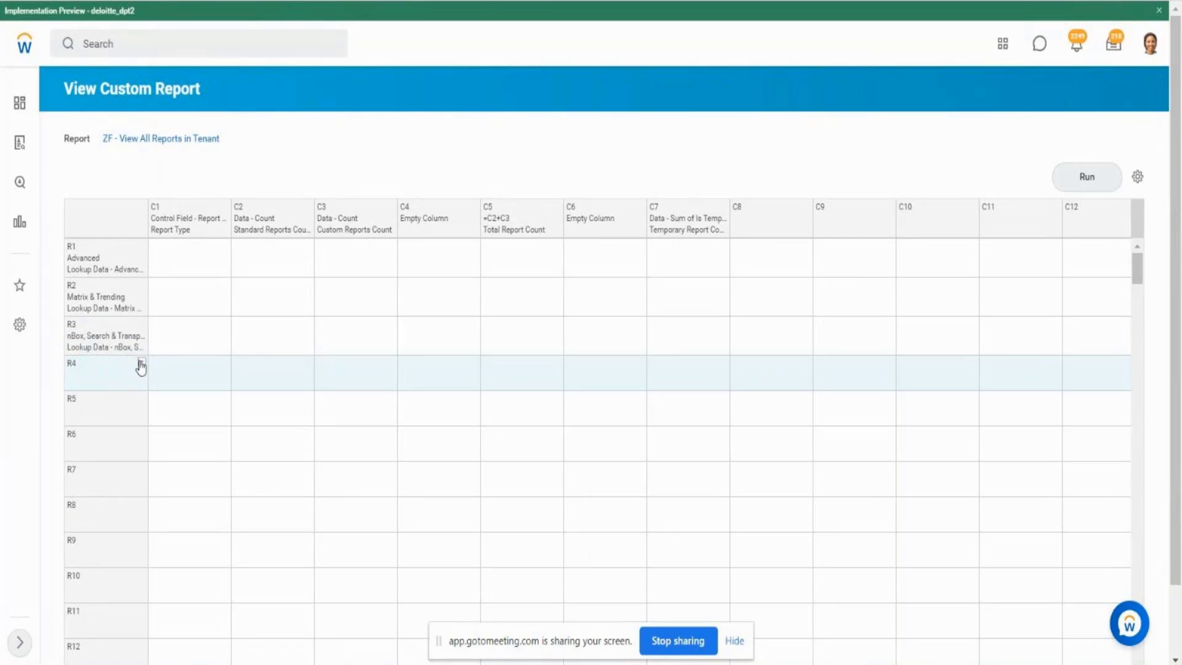
click(141, 363)
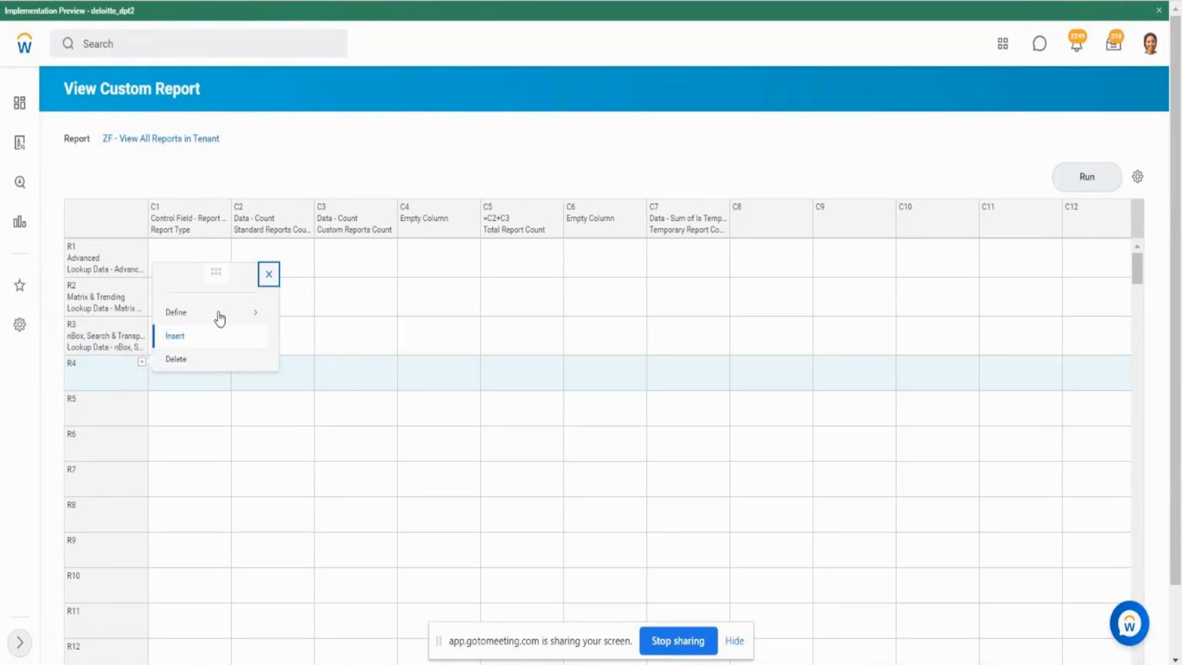
click(264, 319)
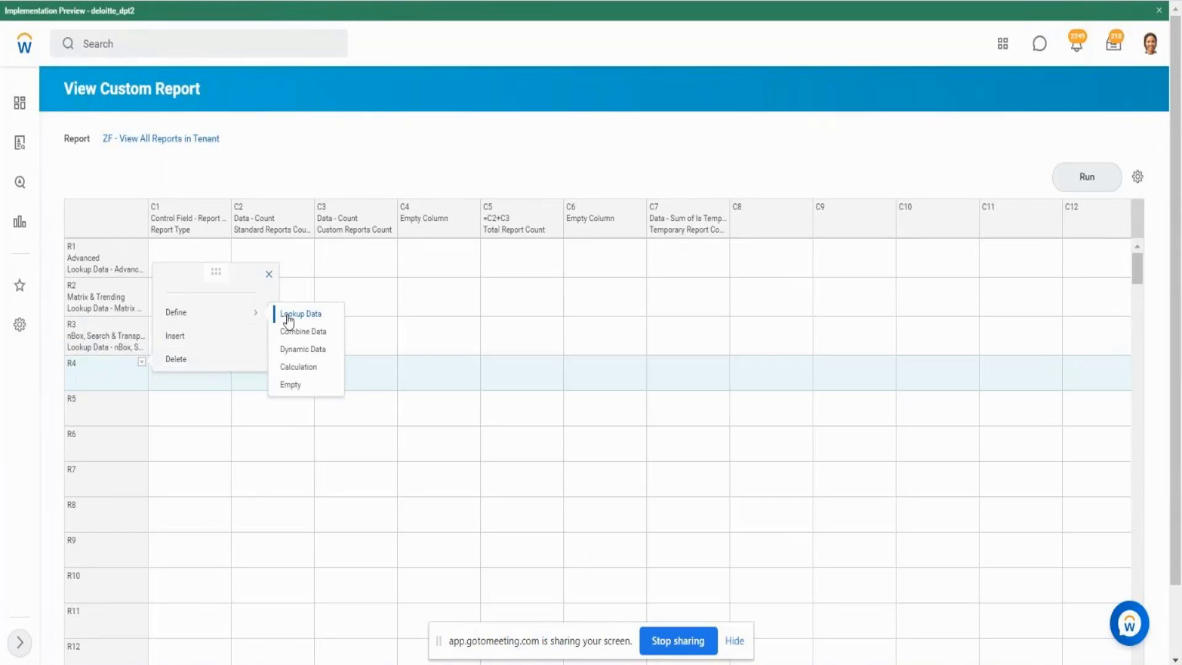
click(288, 317)
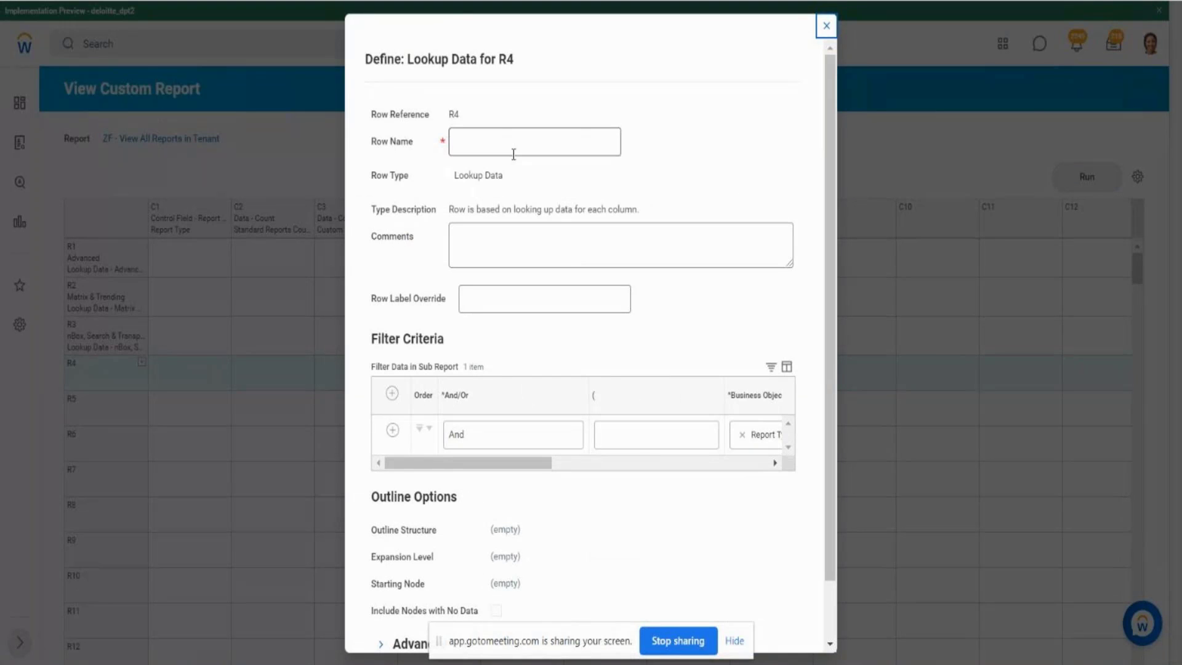
click(514, 153)
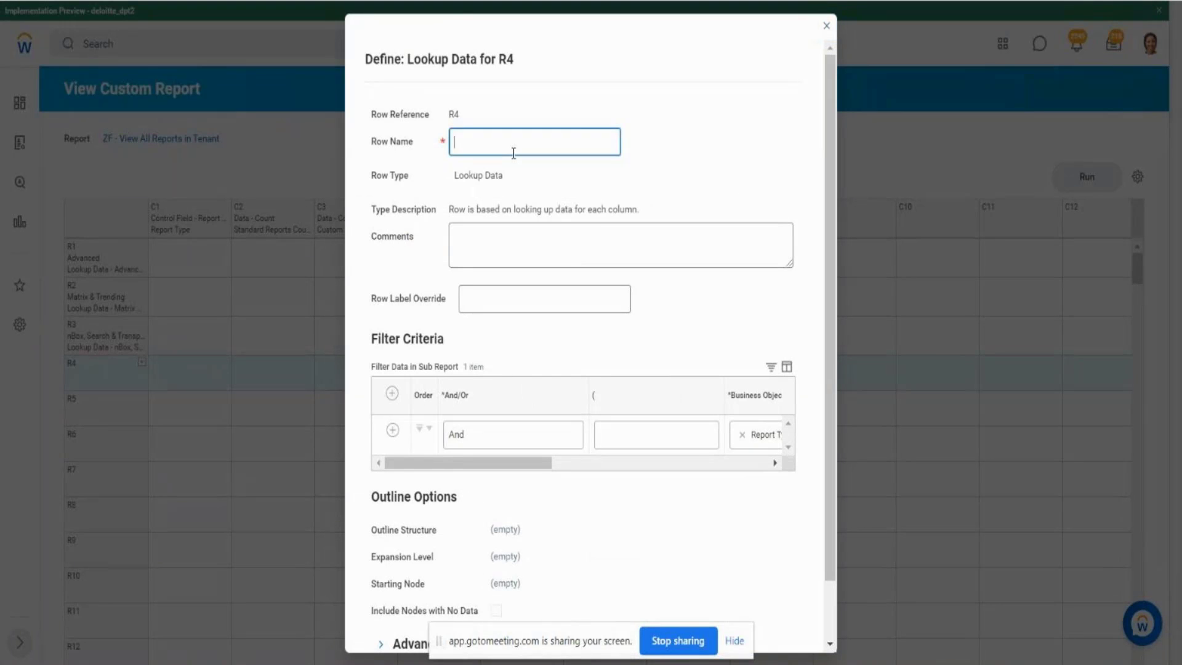
text(Composite)
key(Tab)
key(Tab)
text(C)
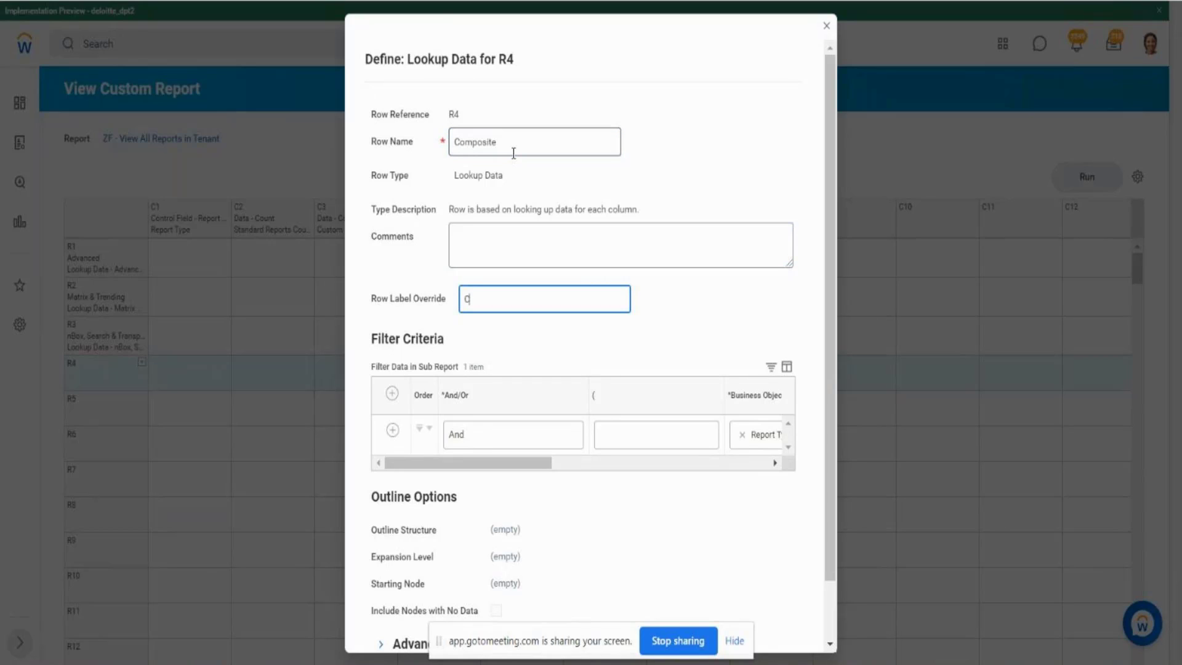
text(omposite)
Set the filter value of R4 to Composite, save the row and run the report.
drag(482, 463, 785, 502)
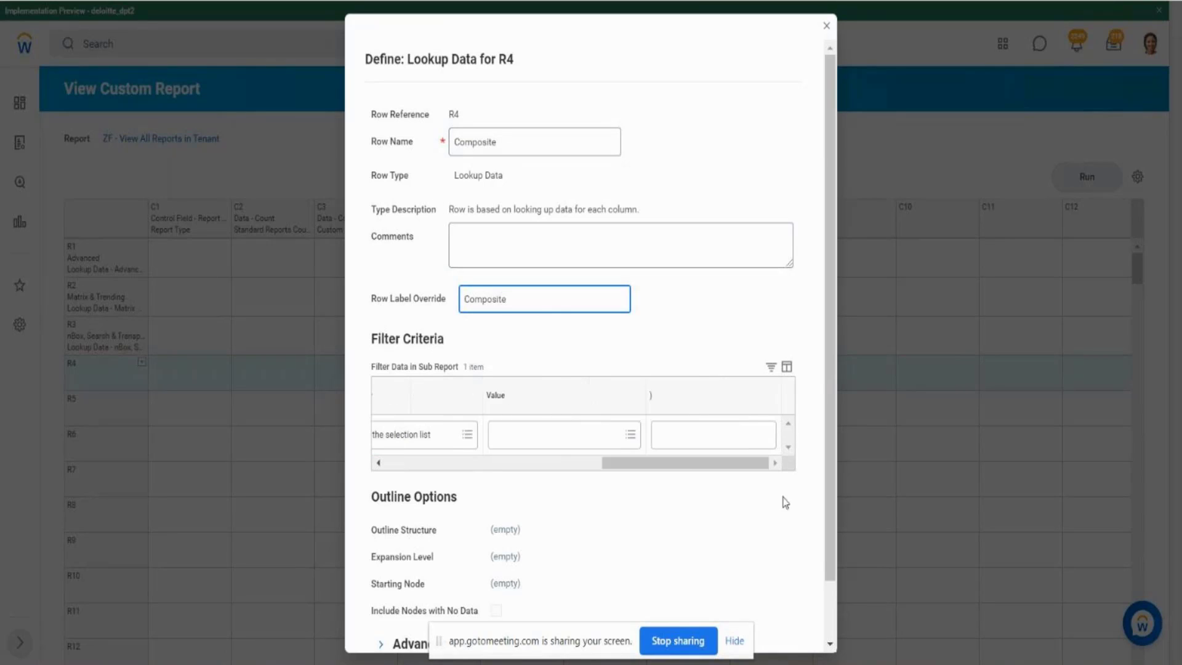
click(634, 448)
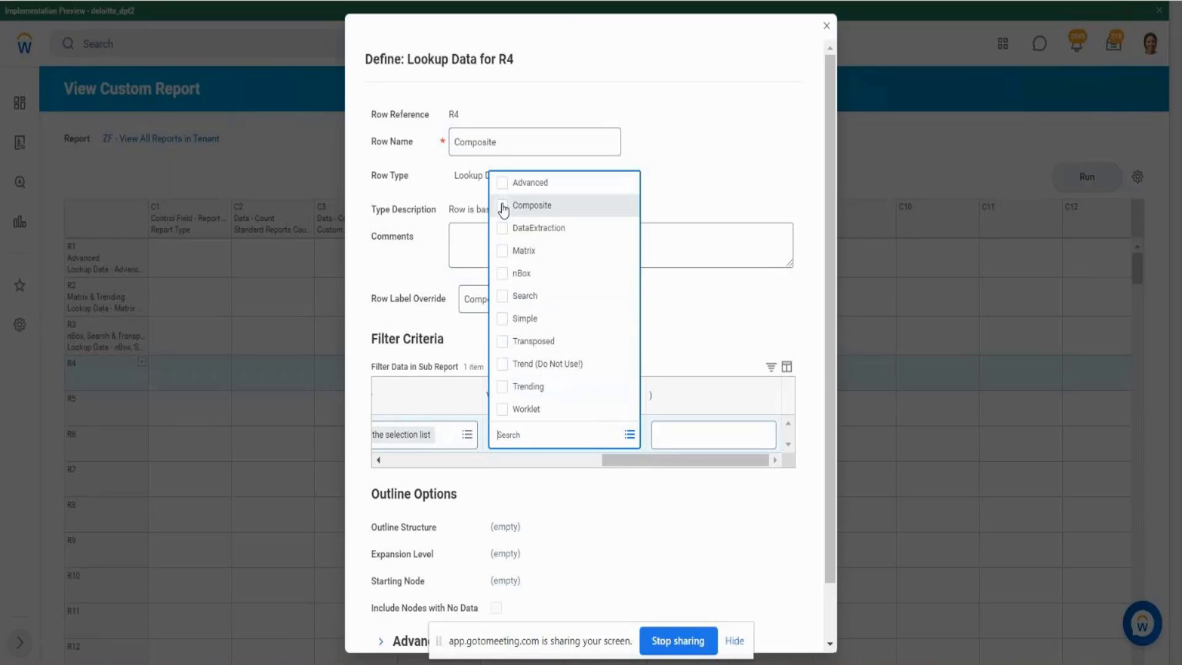
click(502, 205)
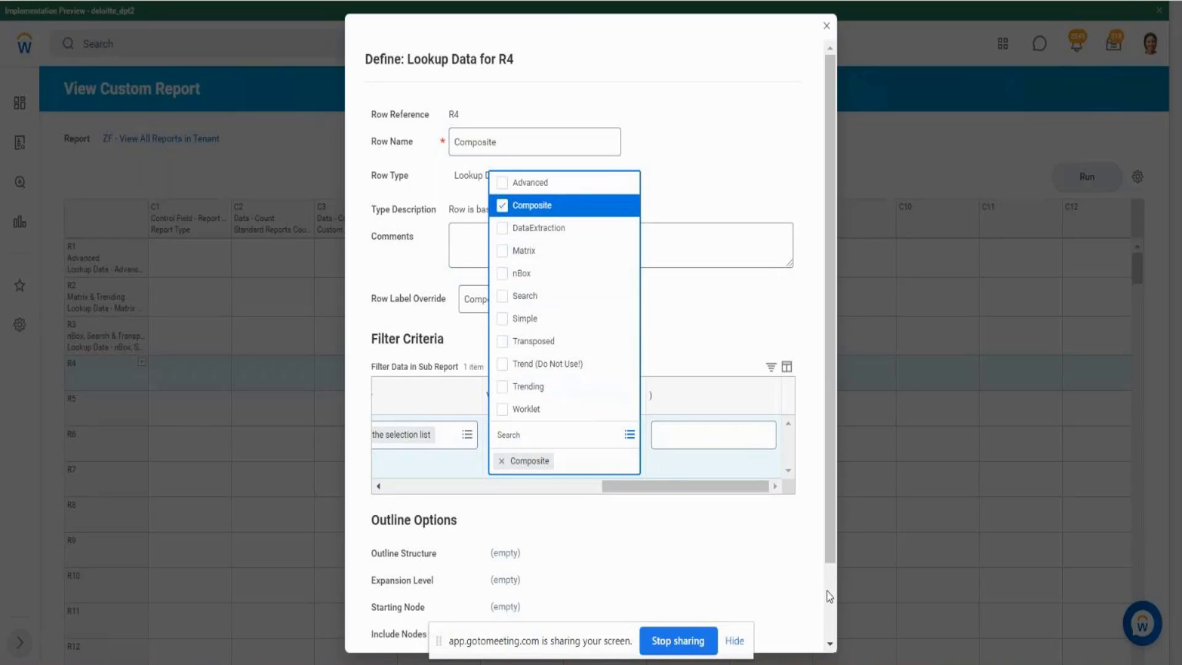
scroll(826, 591, down, 1)
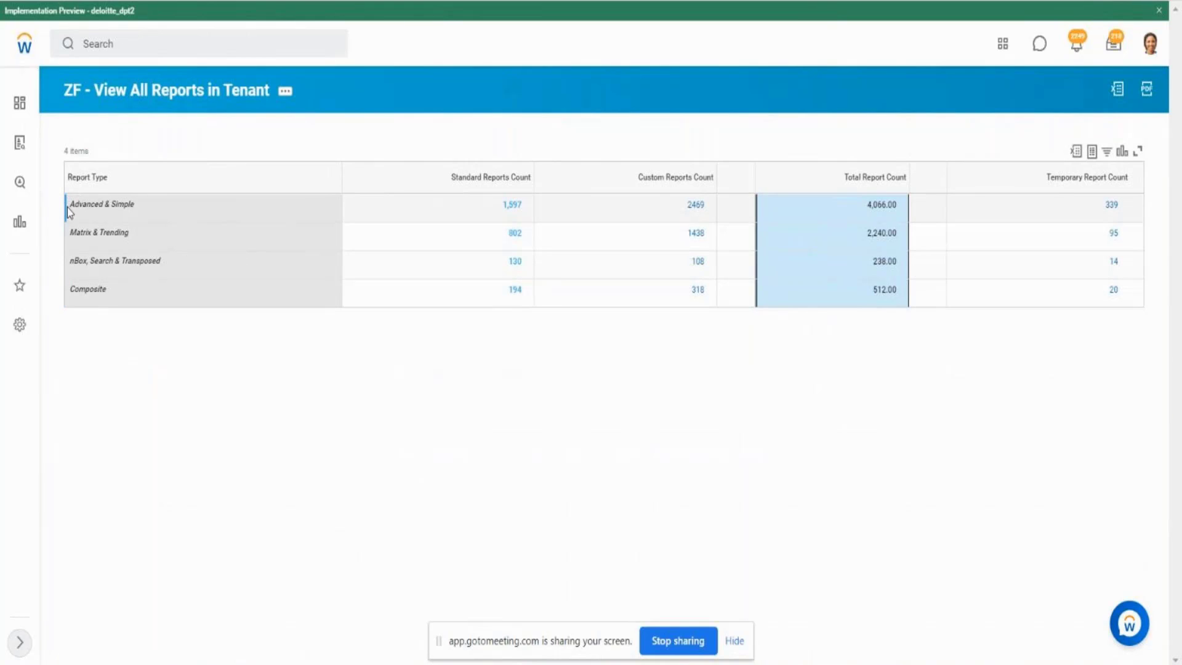
Compare the grouped rows with the earlier results per report type and review the count columns C2, C3 and C5 in the report definition.
drag(68, 208, 126, 234)
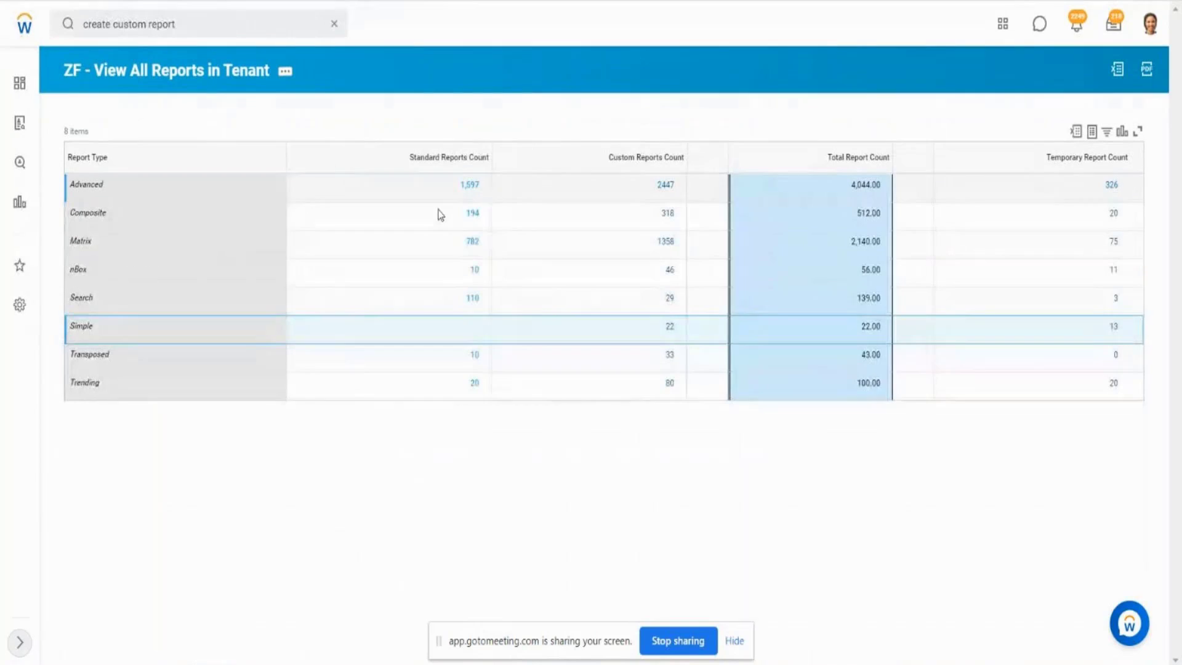
click(876, 187)
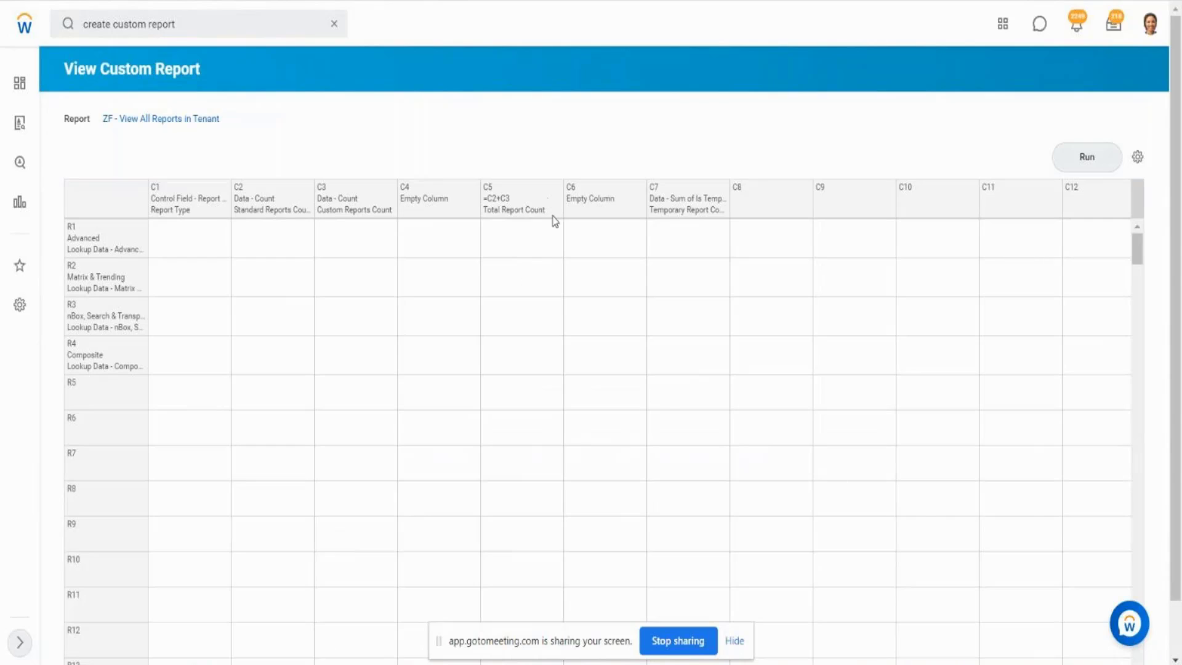
click(496, 210)
click(253, 197)
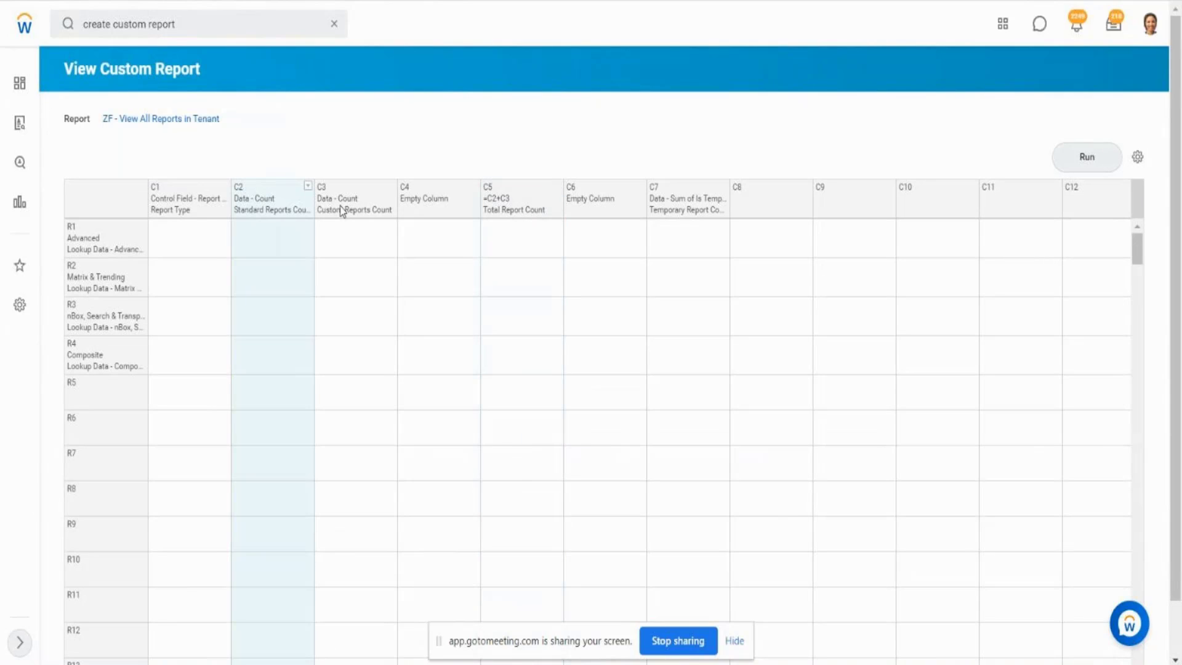
click(340, 206)
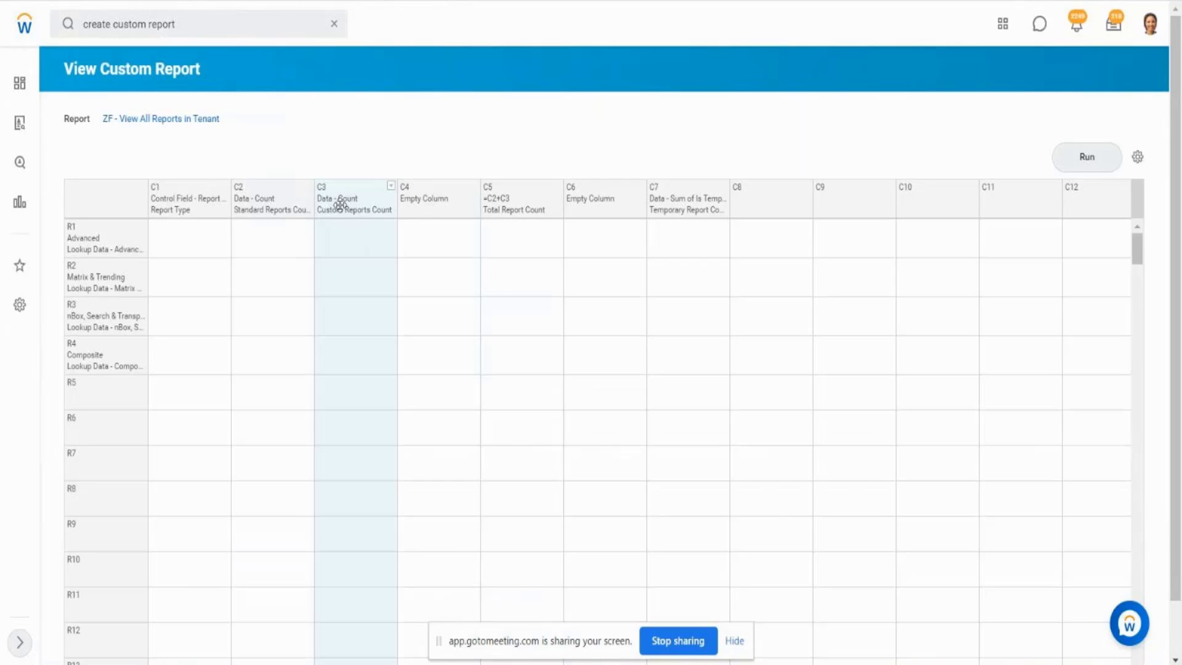
click(541, 214)
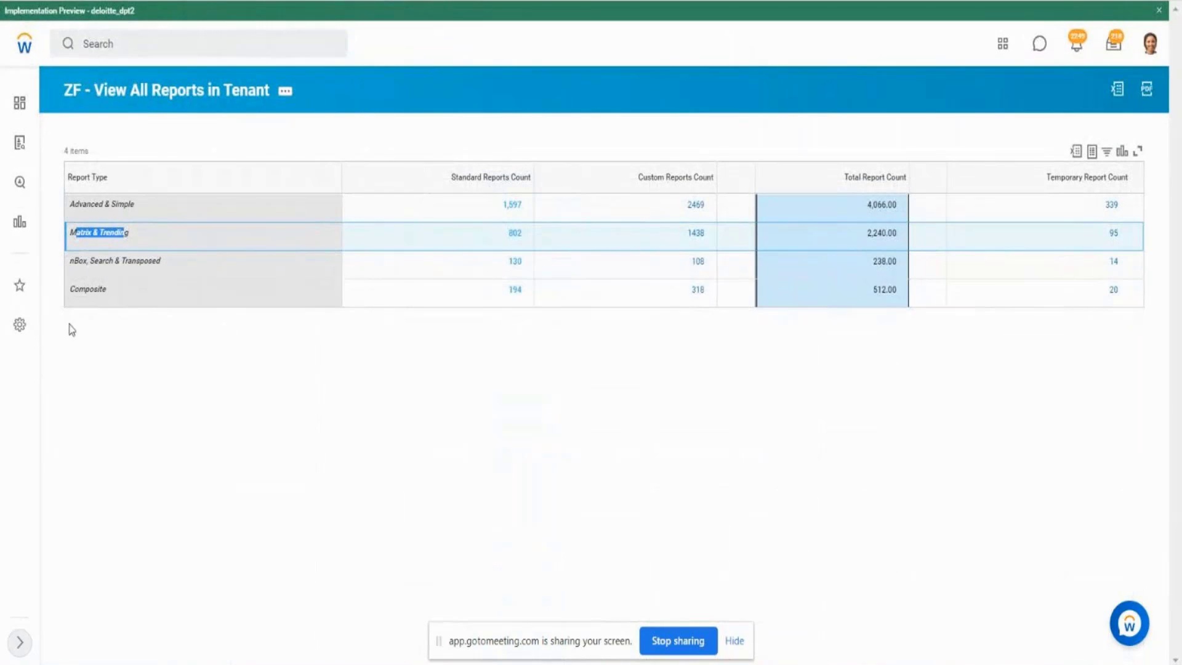
drag(91, 326, 298, 311)
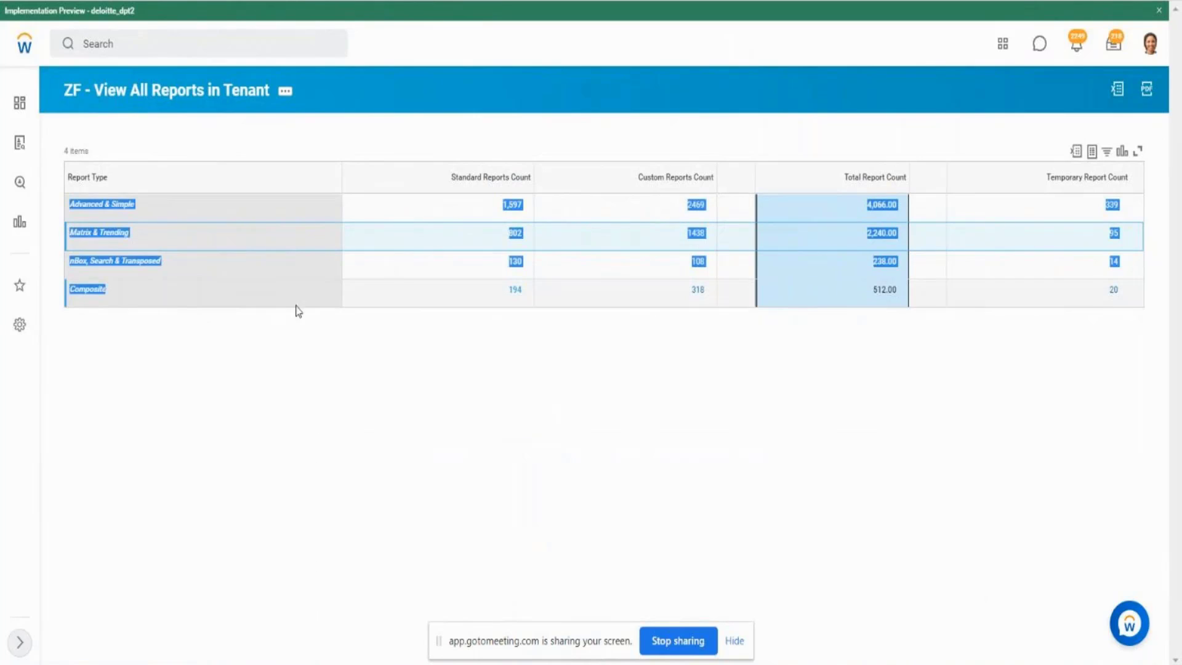
Return to the report definition and define row R5 as an Empty row with the default row name.
key(alt+Tab)
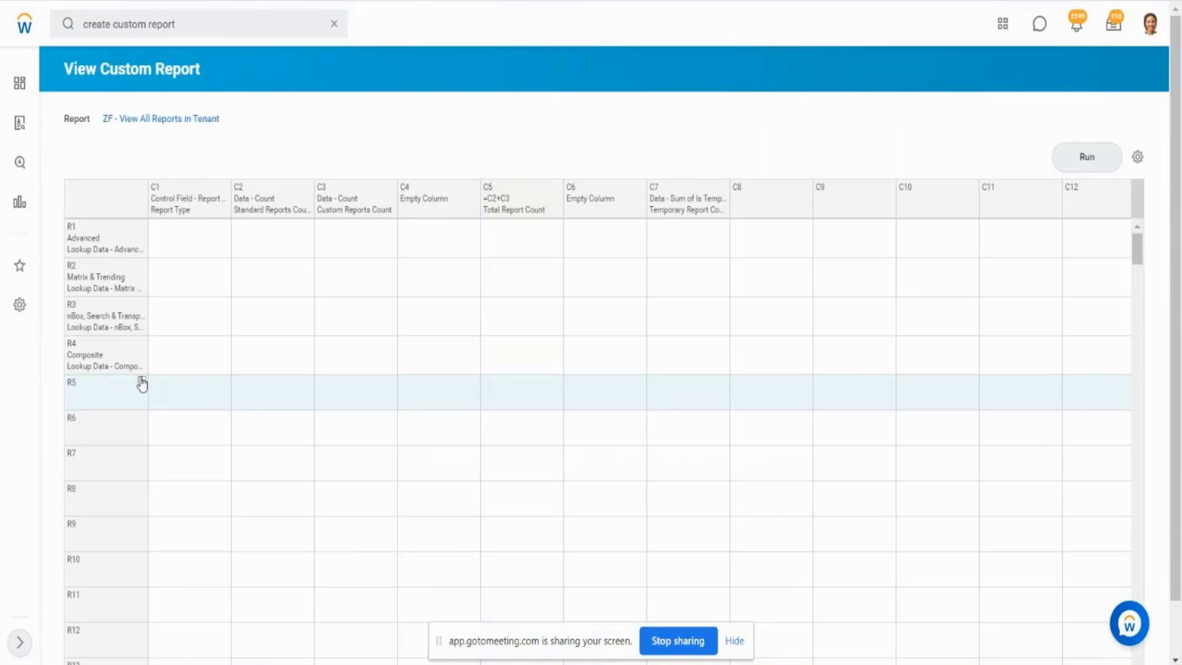
click(141, 381)
mouse_move(214, 338)
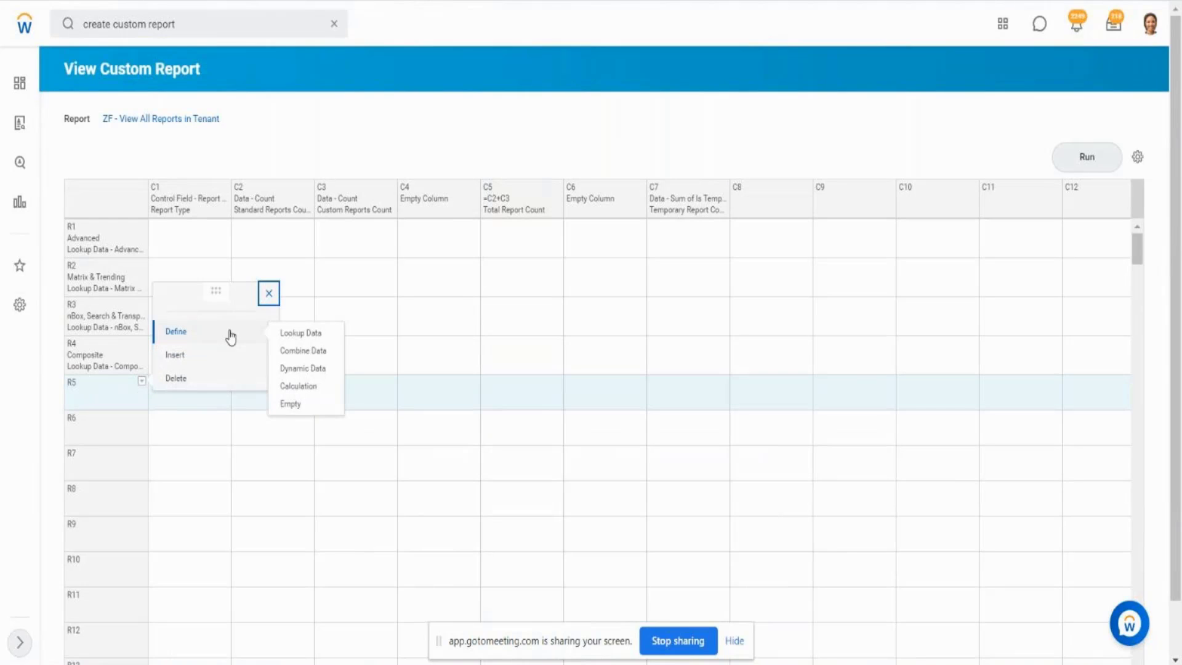
click(290, 404)
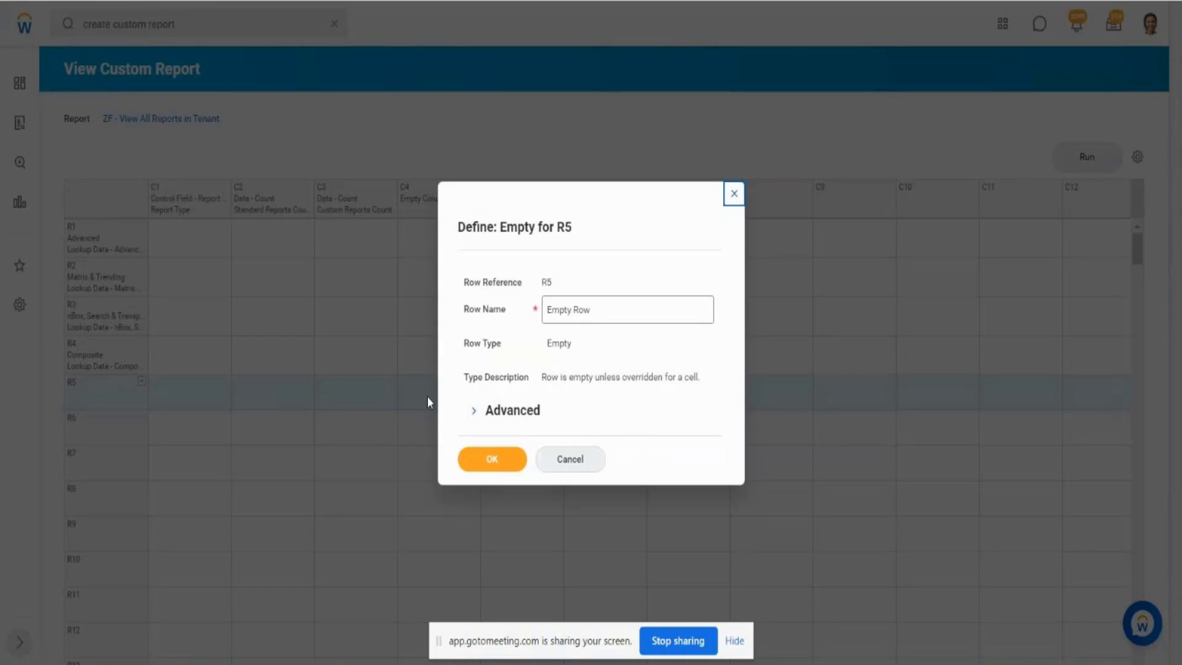
click(493, 459)
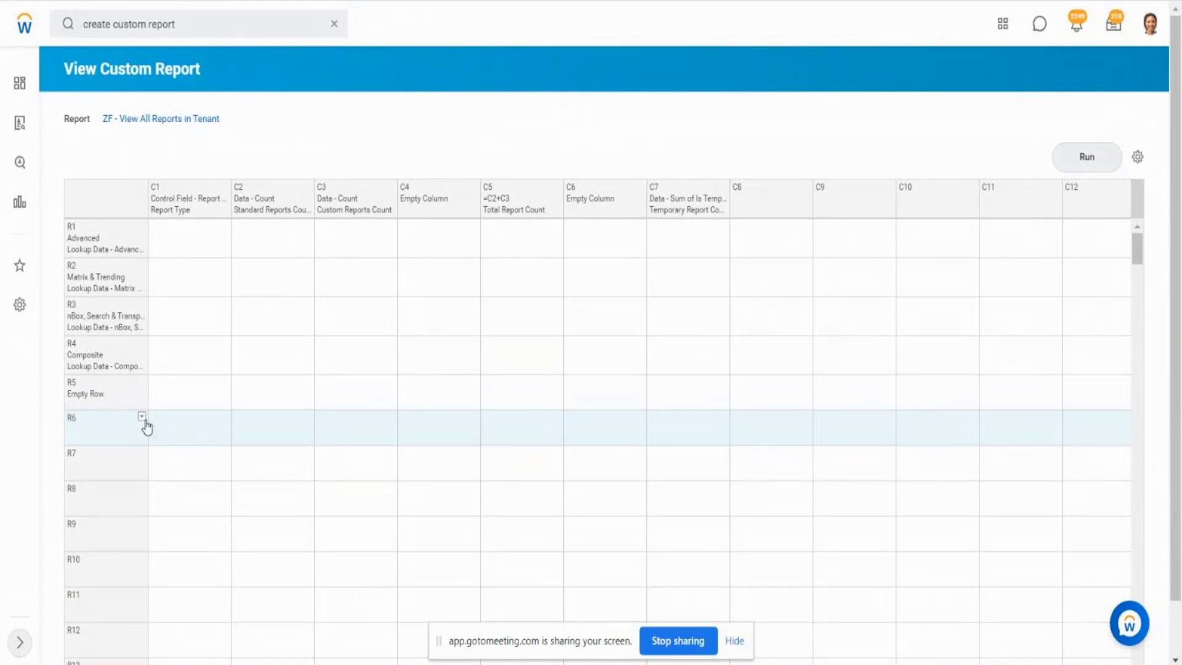
Define row R6 as a Sum Range calculation starting at R1 (Advanced) and ending at R4 (Composite).
click(141, 417)
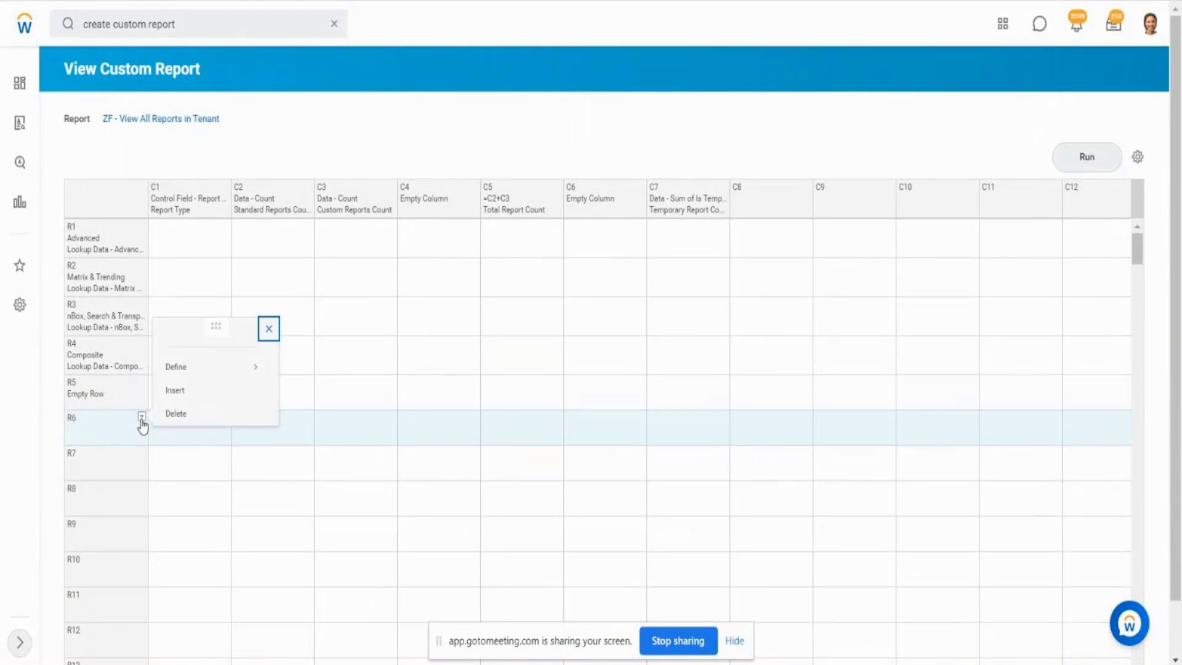
mouse_move(197, 367)
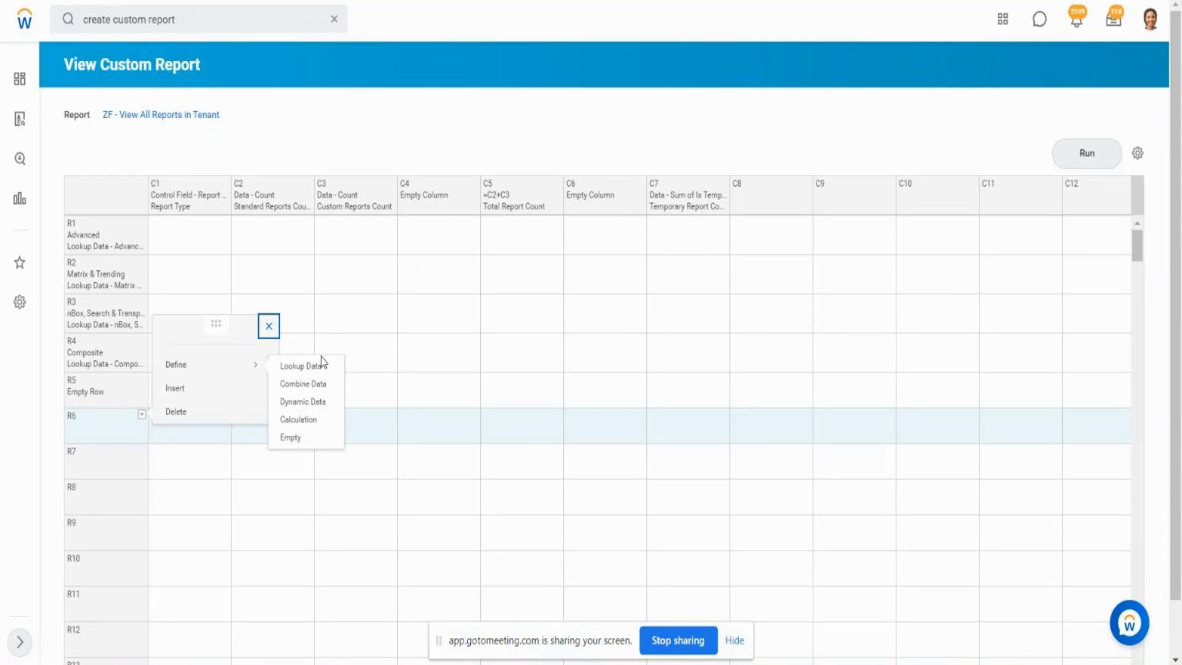
click(312, 421)
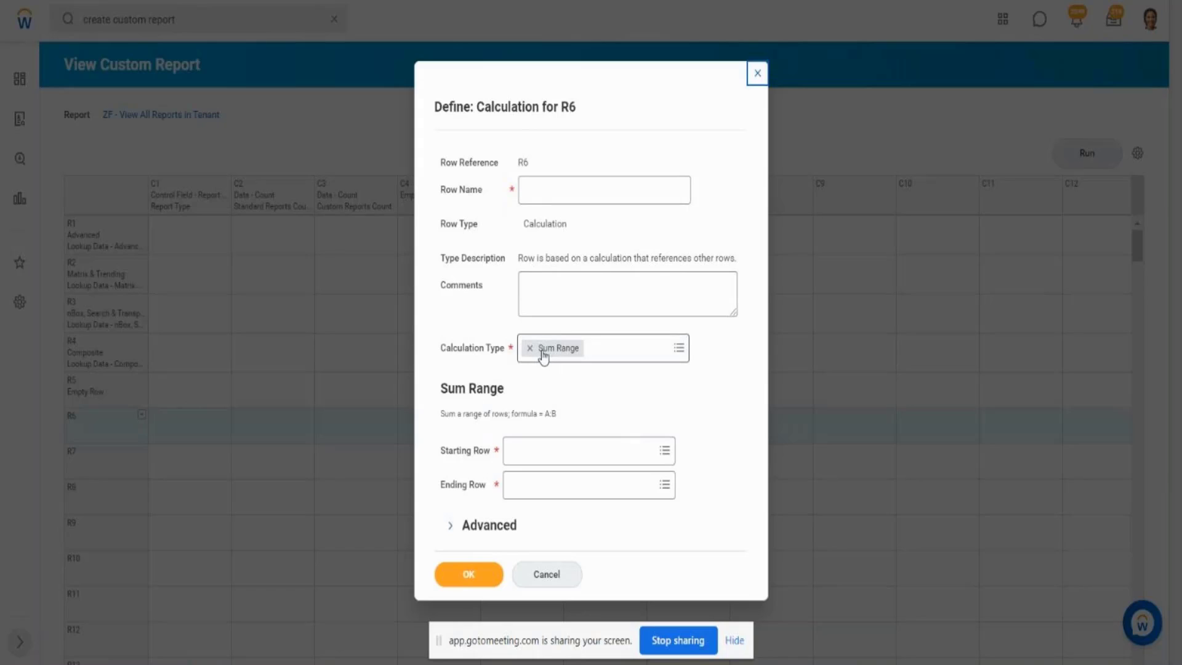
click(664, 450)
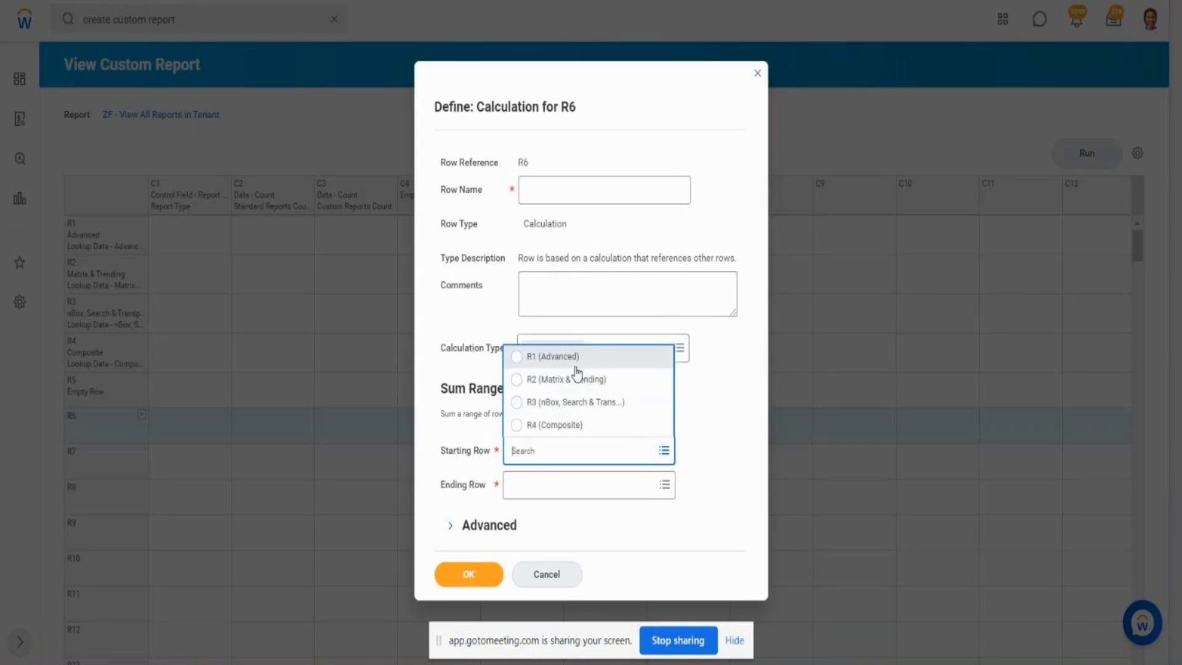
click(565, 357)
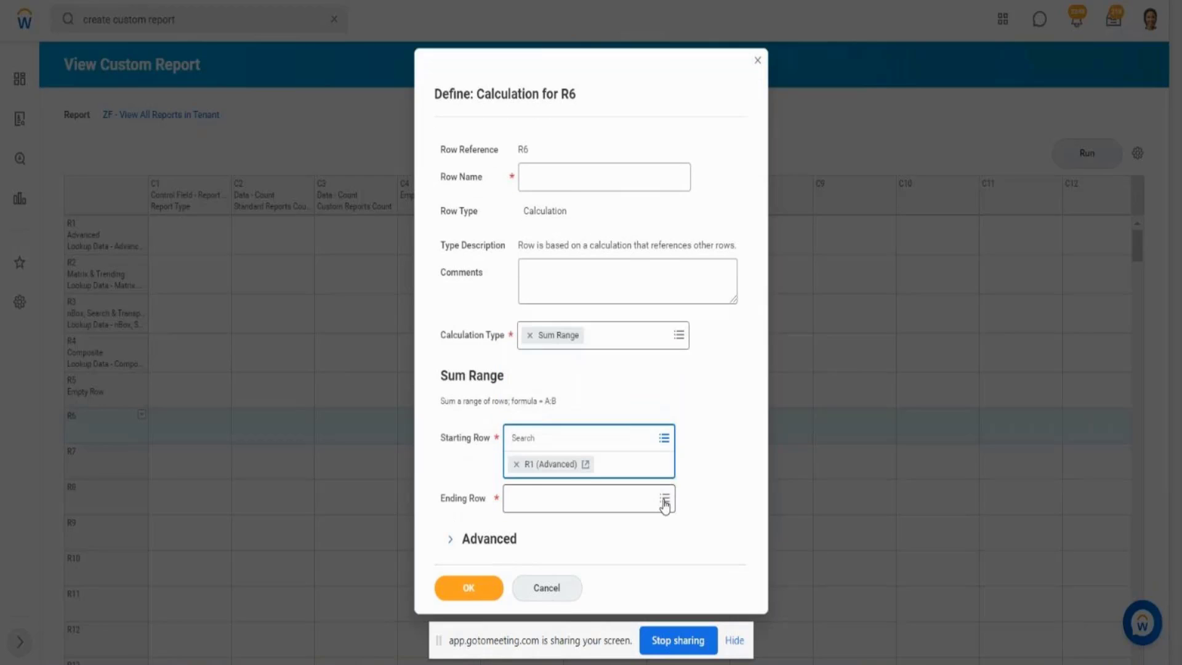
click(664, 486)
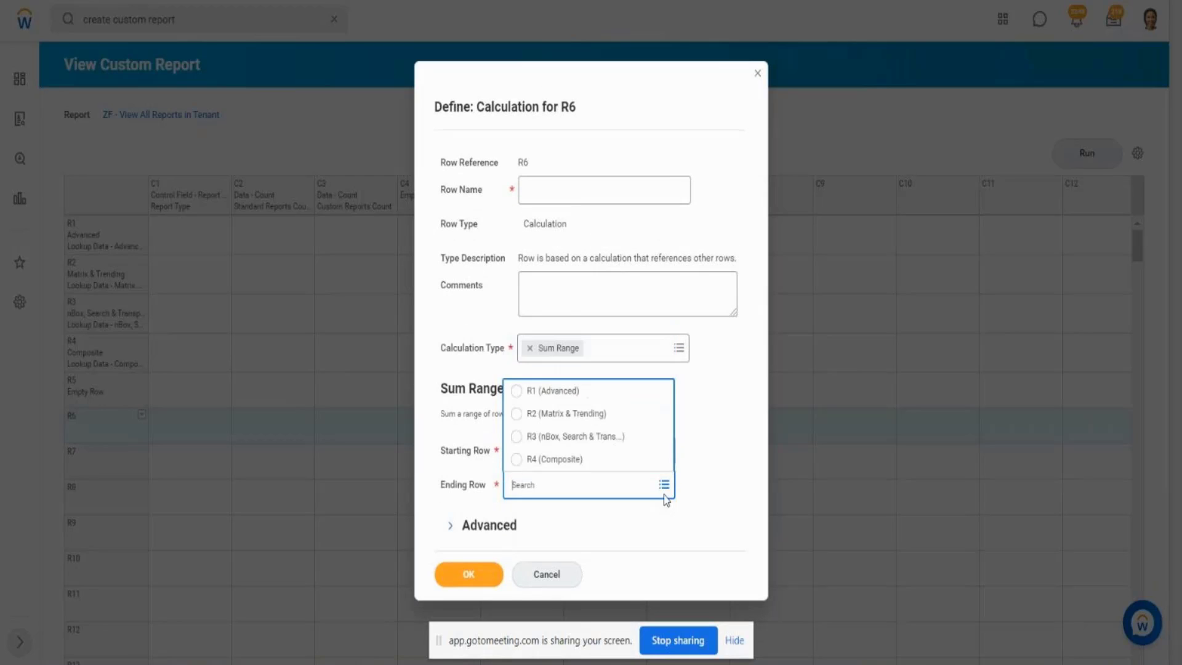
click(598, 461)
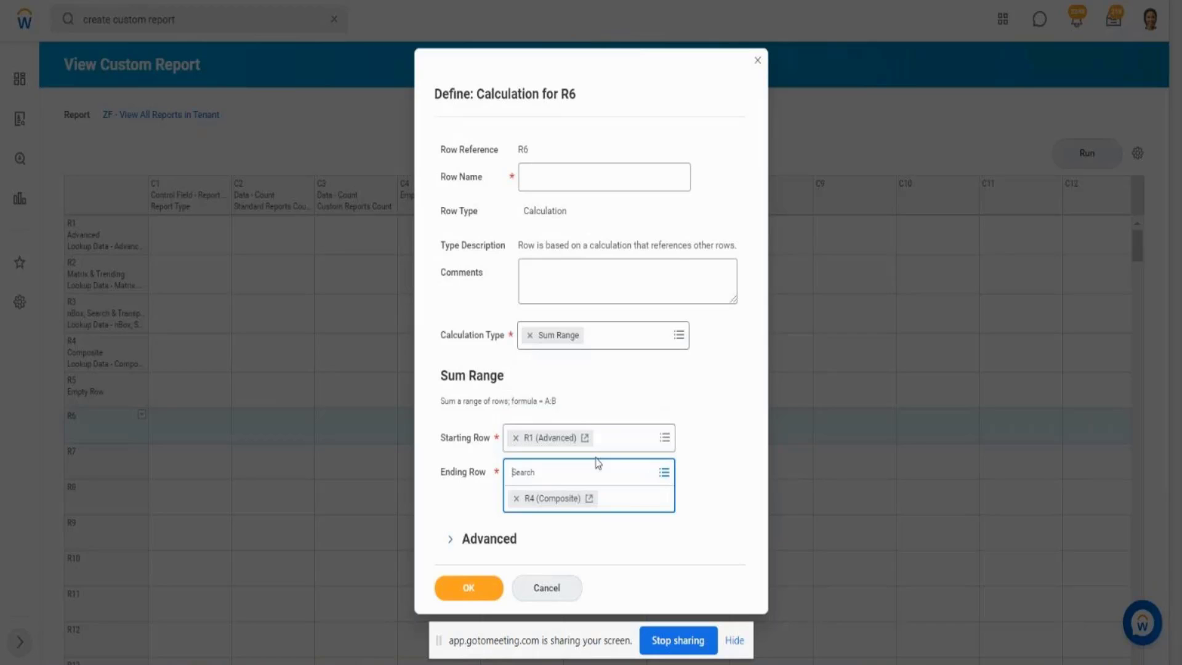
Keep Sum Range as the calculation type of row R6 and name the row Total Report Count.
click(681, 345)
click(681, 348)
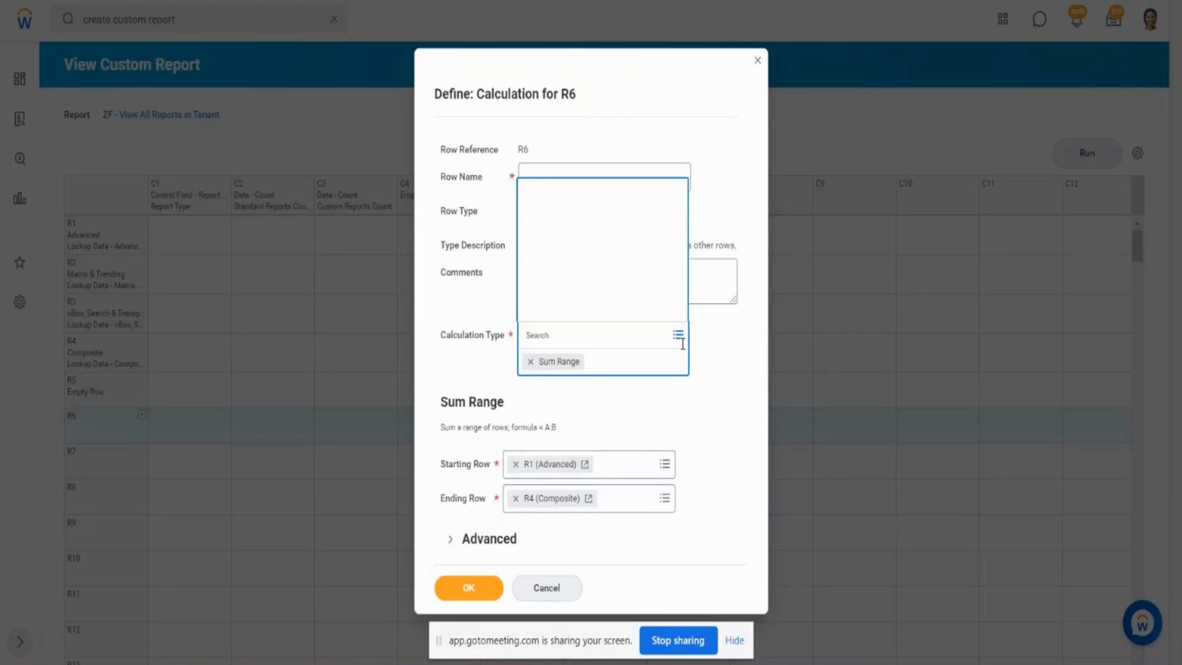
click(683, 421)
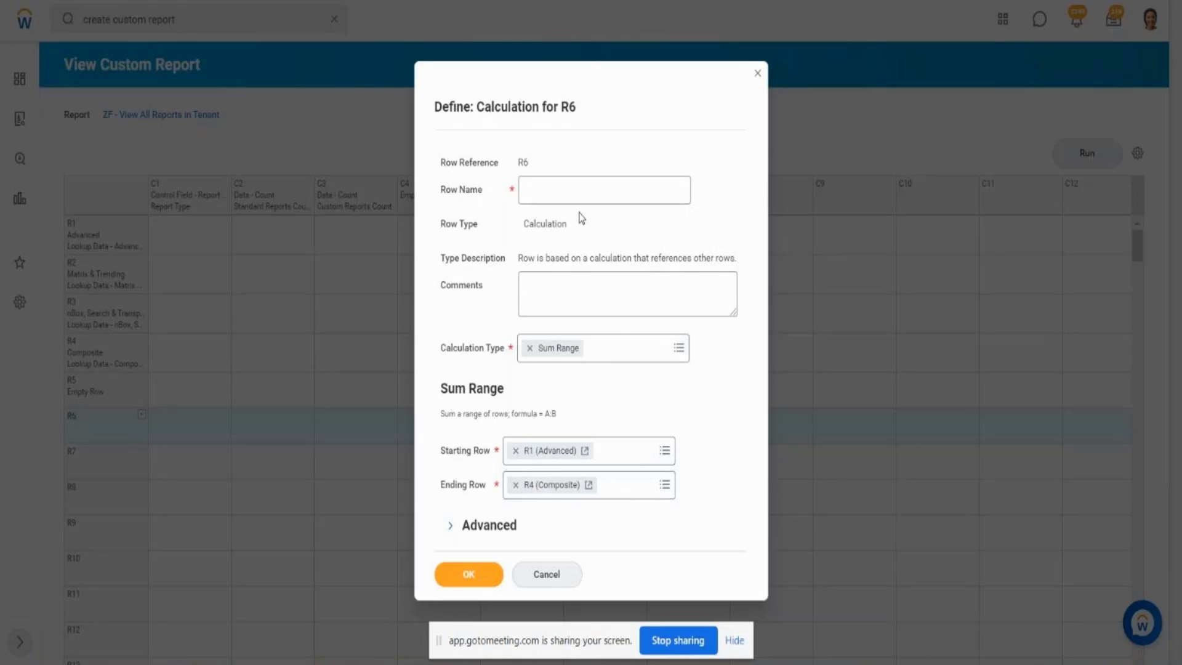
click(579, 186)
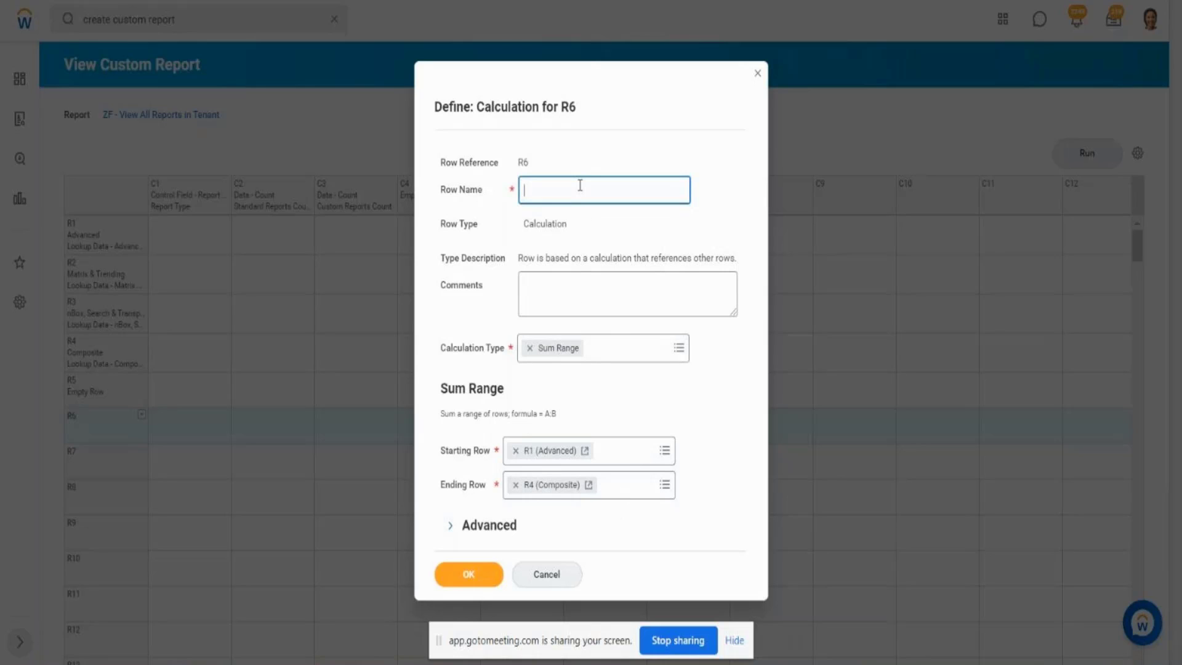
text(Total R)
text(ow)
key(BackSpace)
key(BackSpace)
text(eport Count)
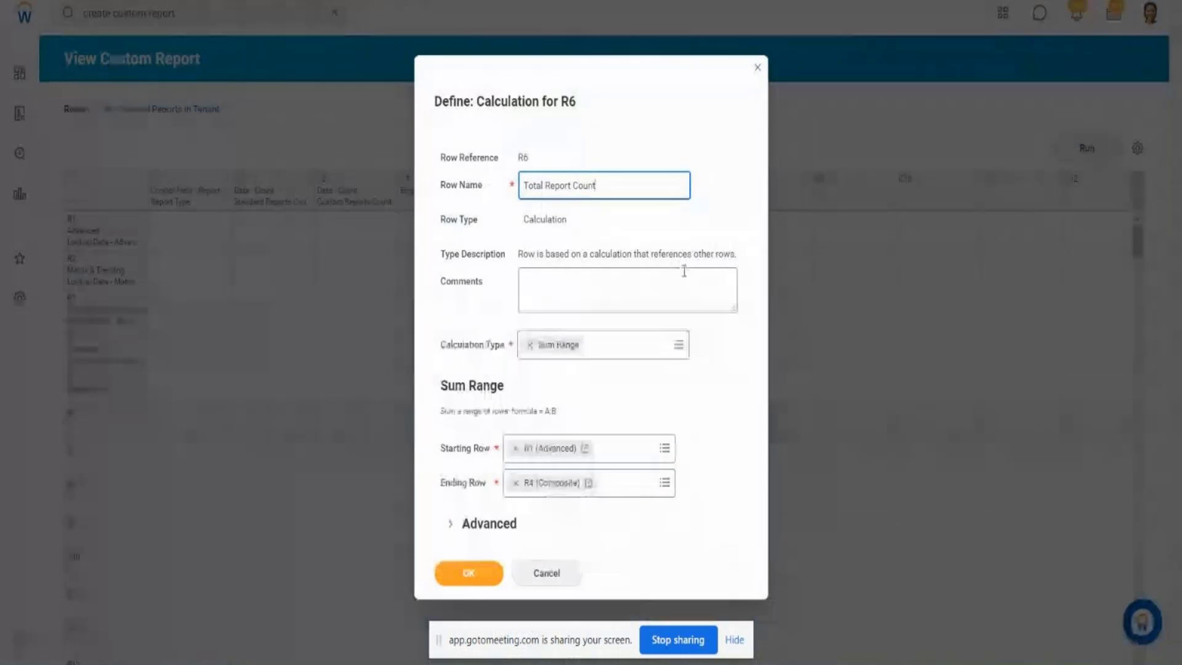
Apply the Workday style Cash Totals to row R6 and save the row definition.
click(451, 528)
click(648, 508)
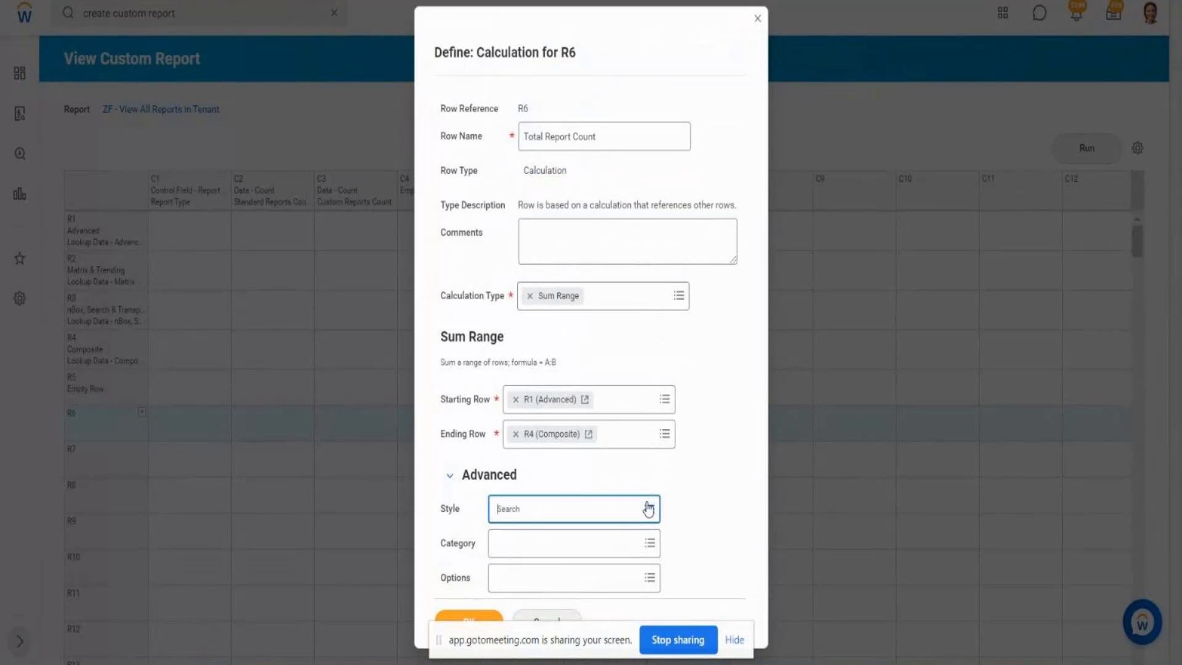
click(597, 448)
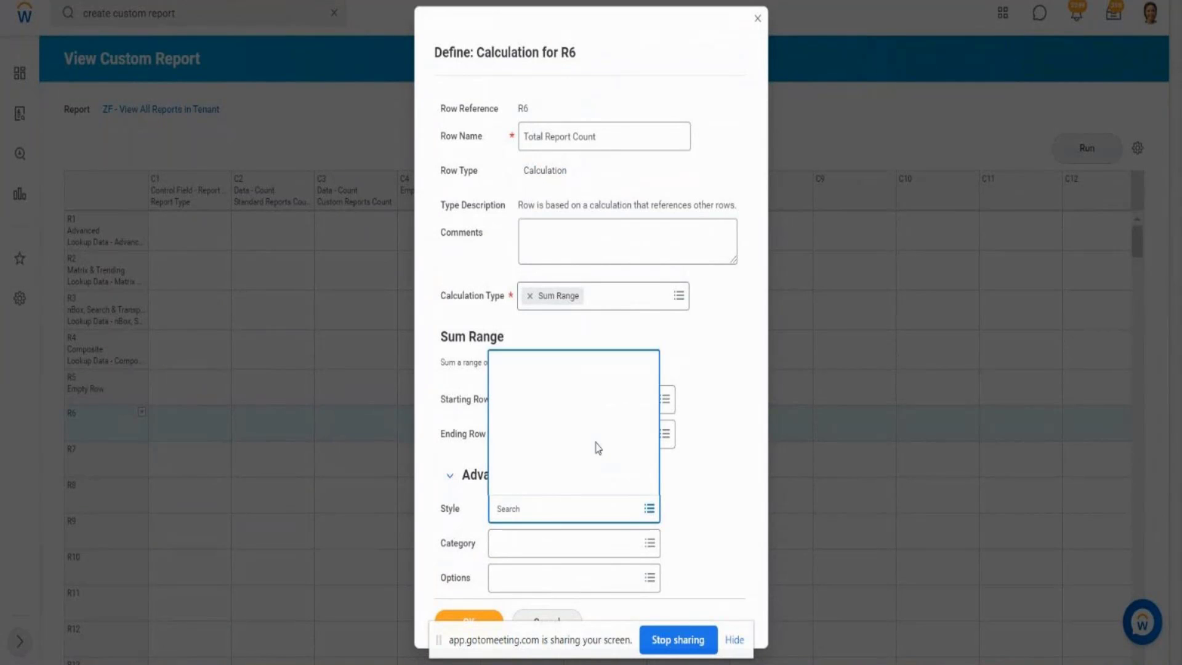
drag(653, 261, 654, 302)
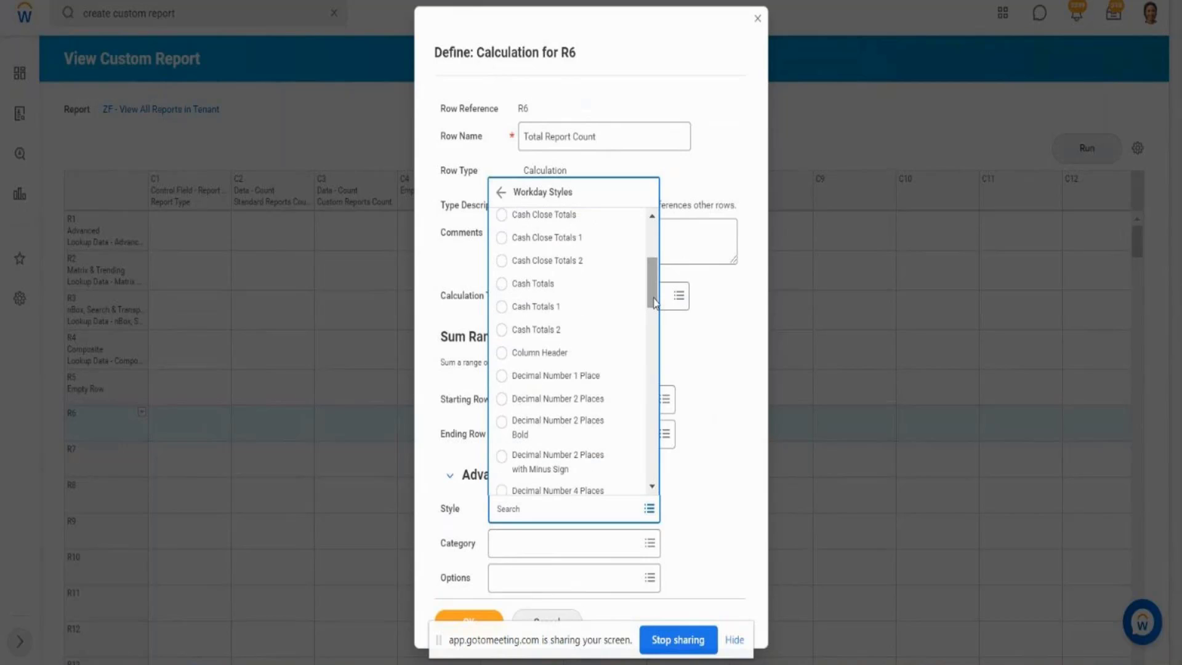
click(545, 288)
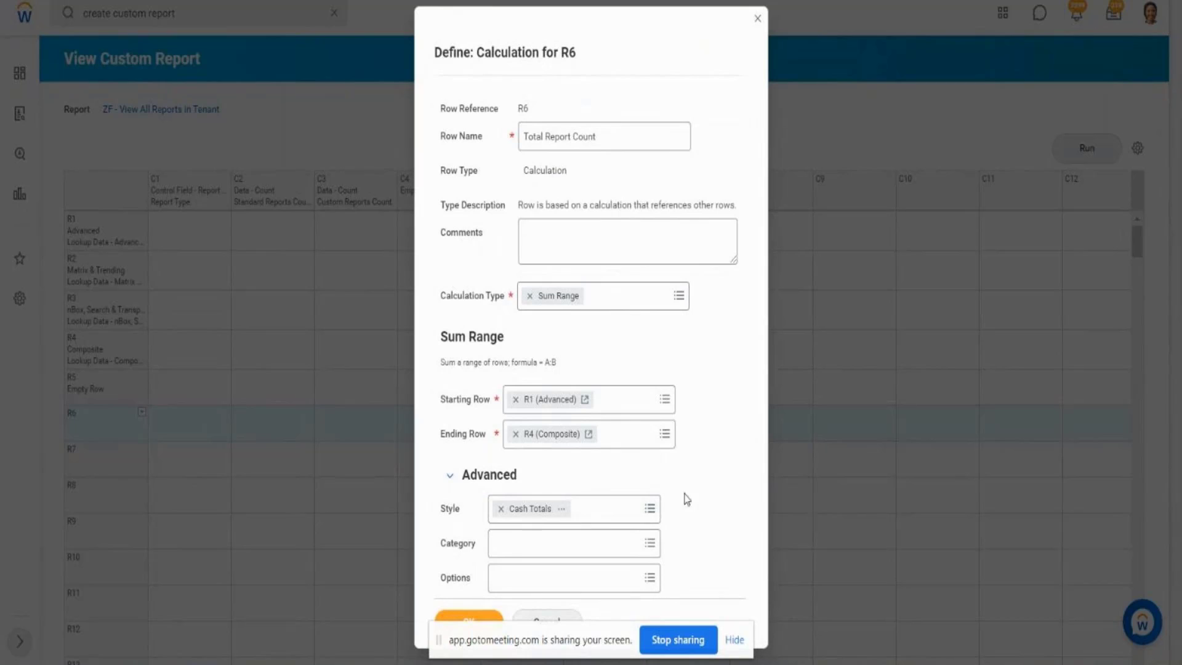
click(456, 617)
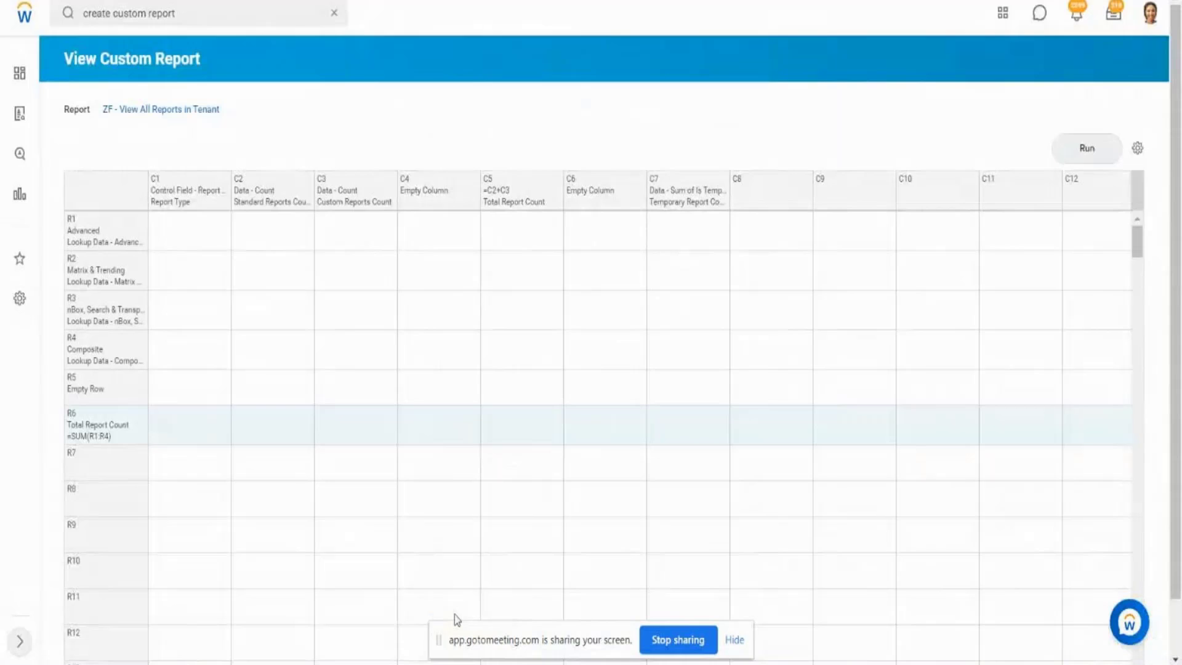
Run the report, view the details behind the Composite row's Standard Reports Count, and close them.
click(1096, 152)
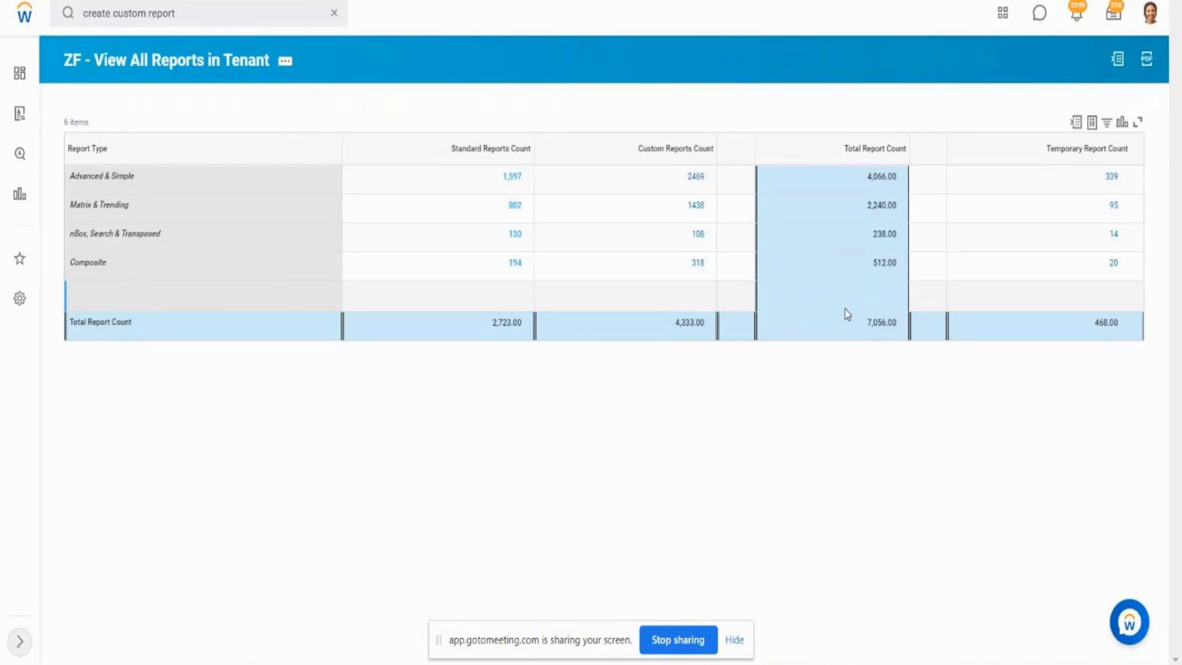
click(516, 264)
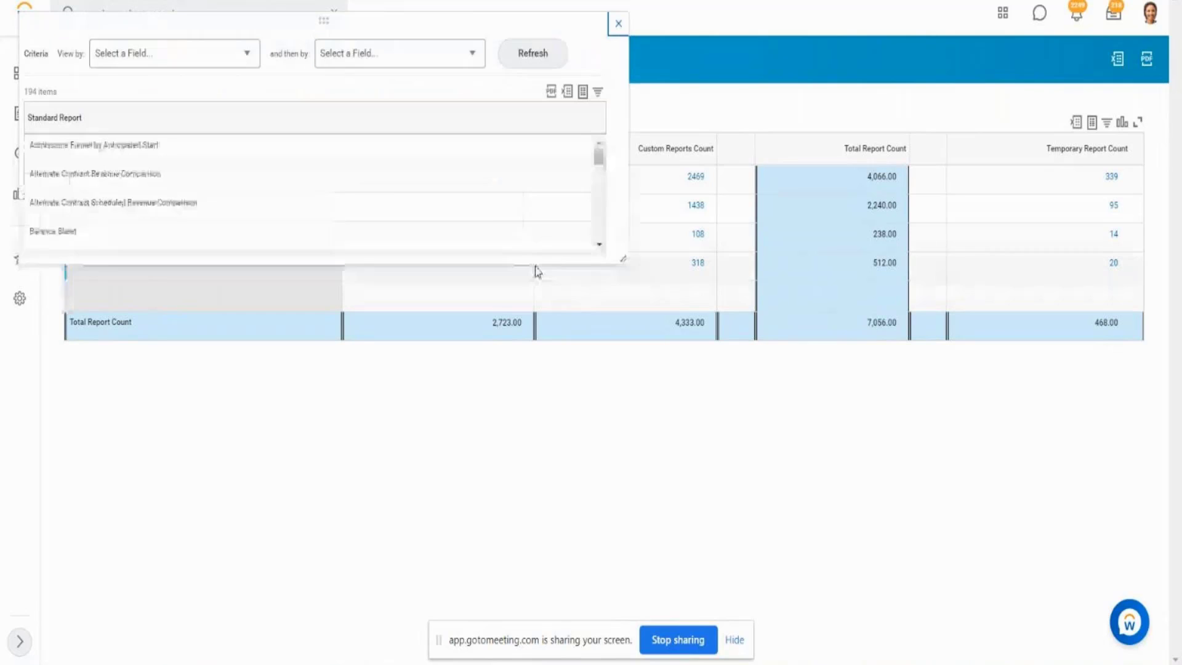
click(617, 26)
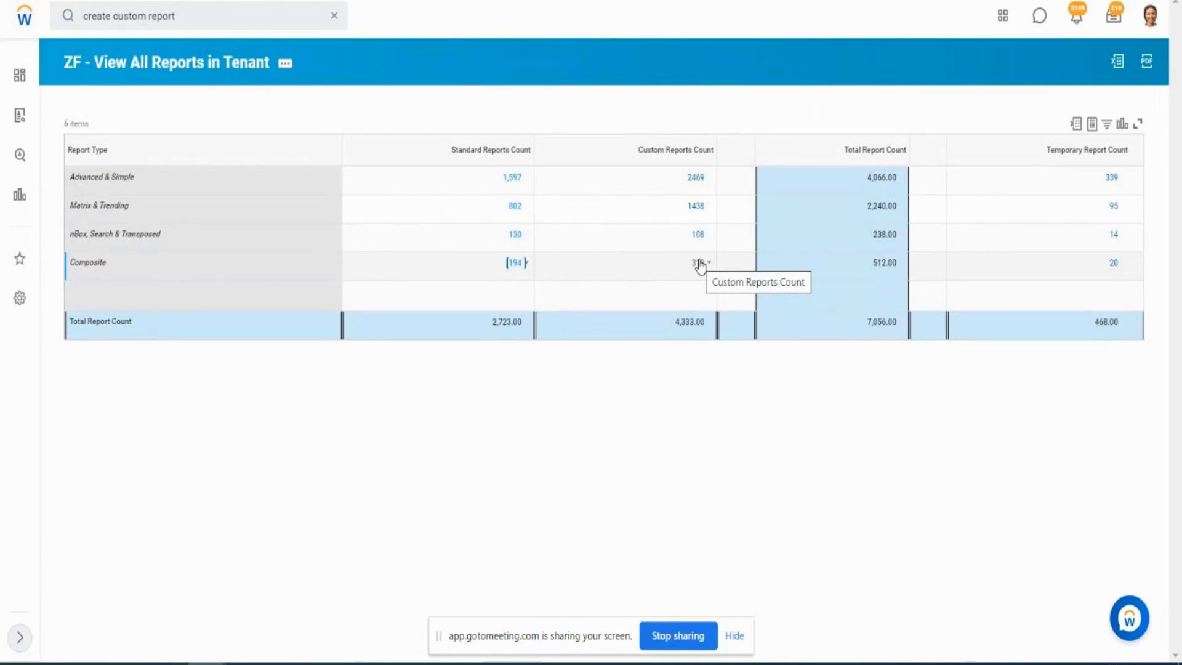
Return to the report definition and examine the available actions for row R5 and for its cell in column C2.
click(237, 72)
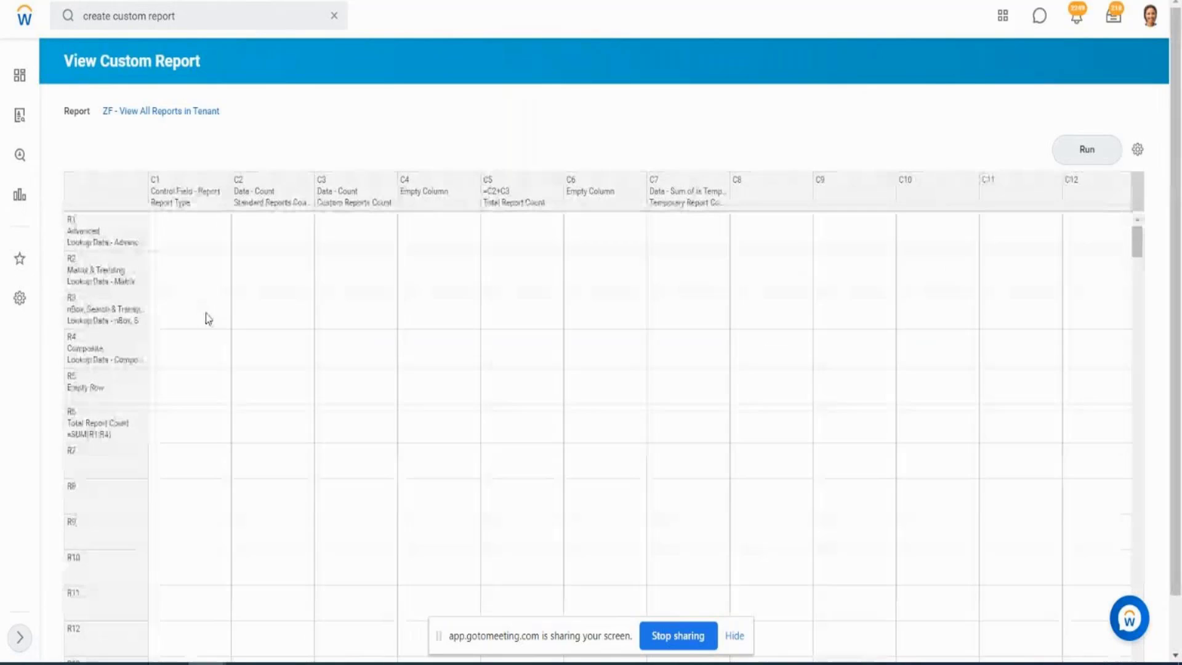
click(142, 377)
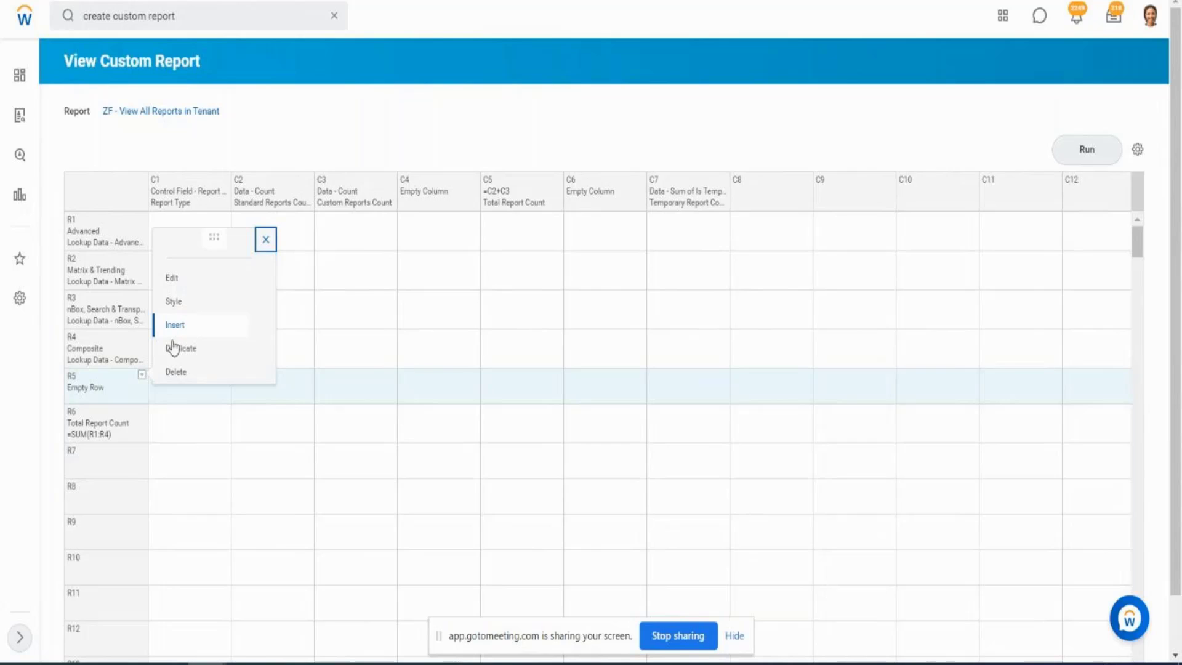
click(200, 391)
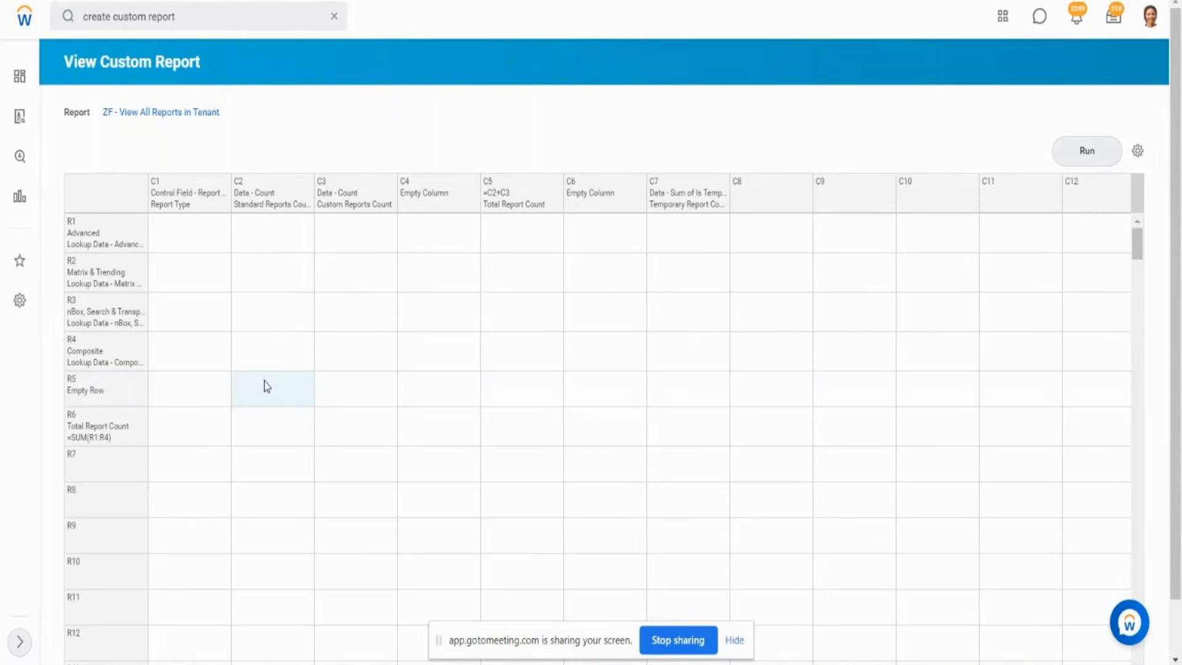
mouse_move(306, 379)
click(308, 377)
mouse_move(395, 330)
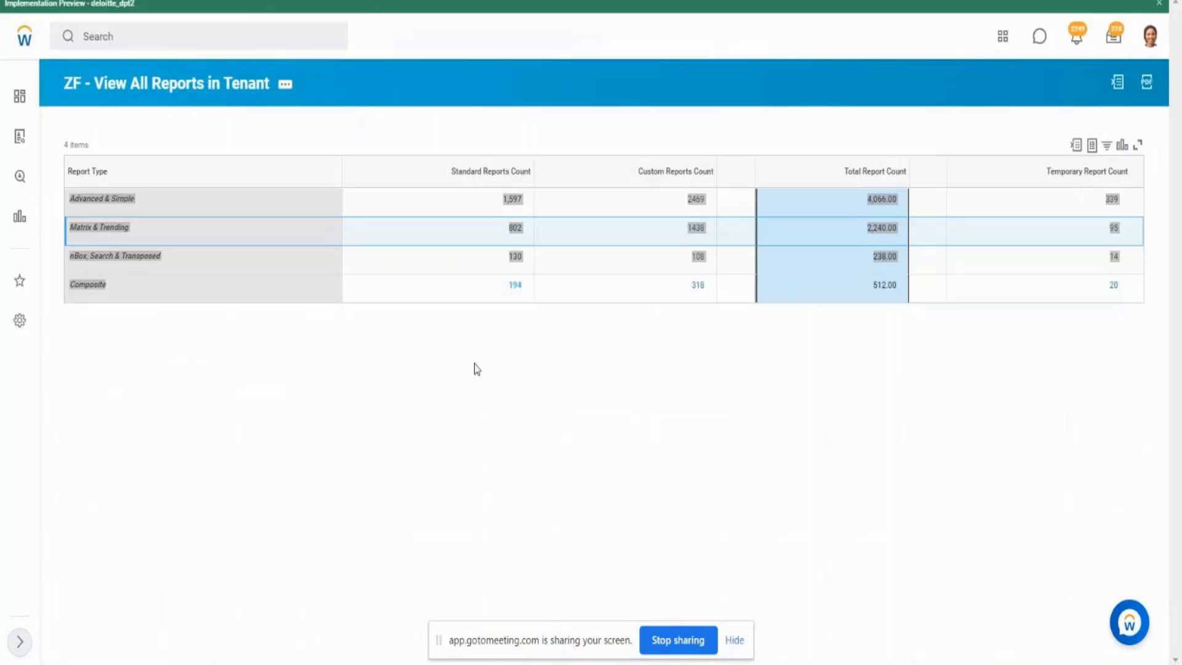
Rerun ZF - View All Reports in Tenant in the other window and return to the report definition.
drag(475, 367, 253, 97)
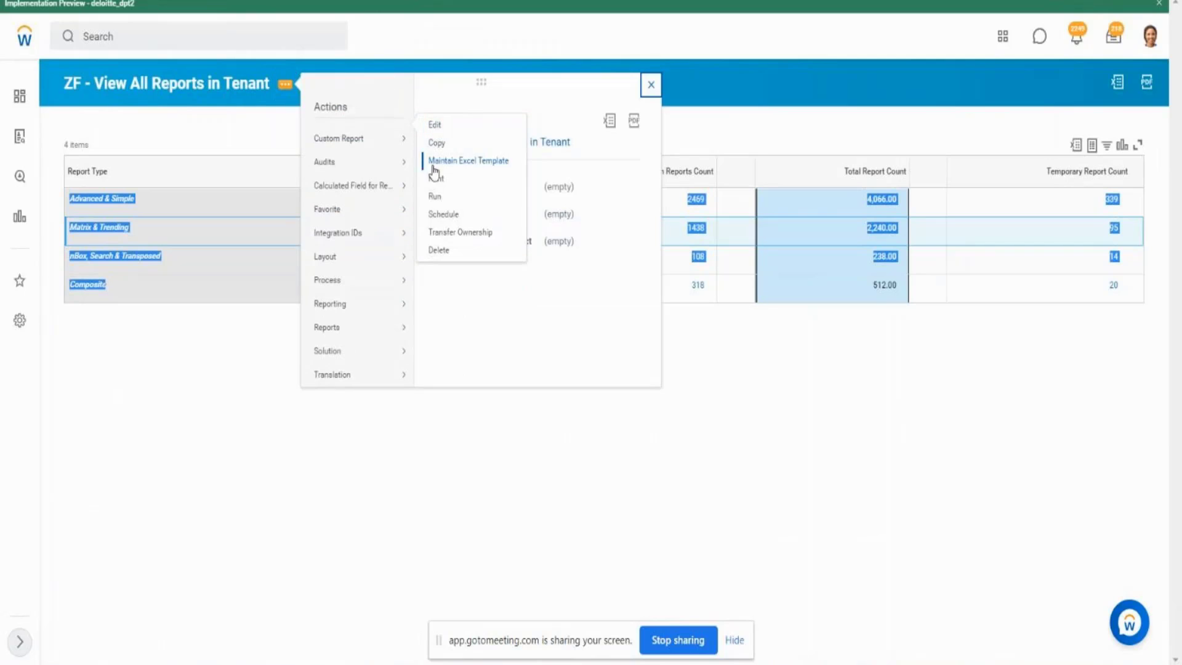
click(434, 197)
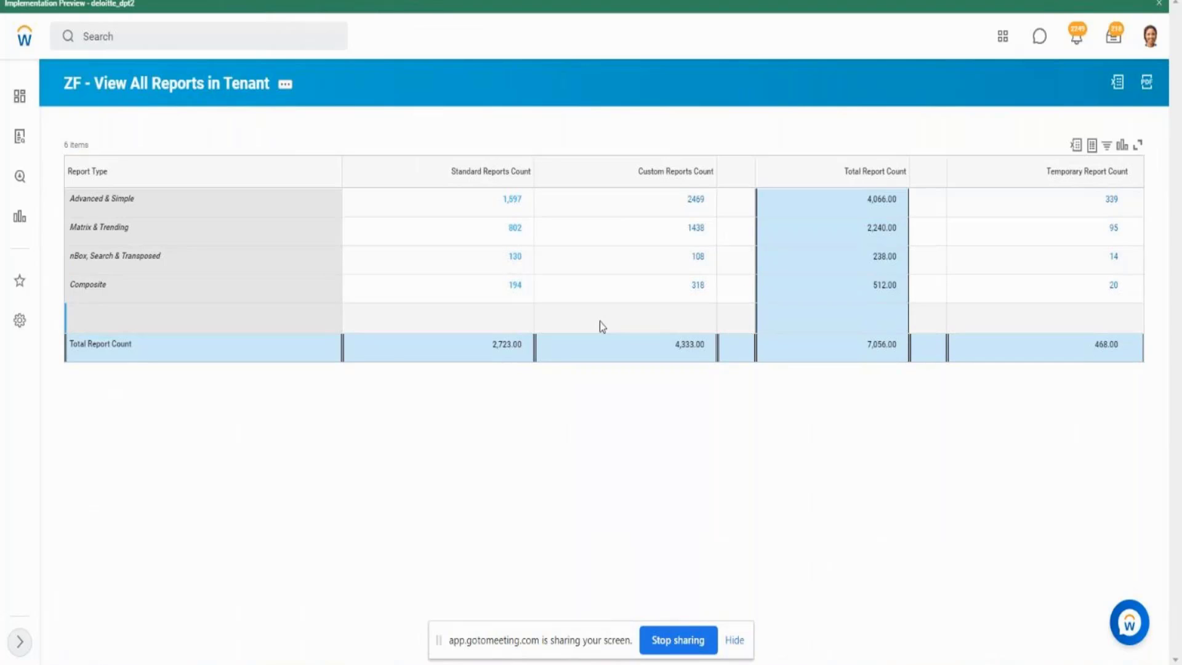
key(alt+Tab)
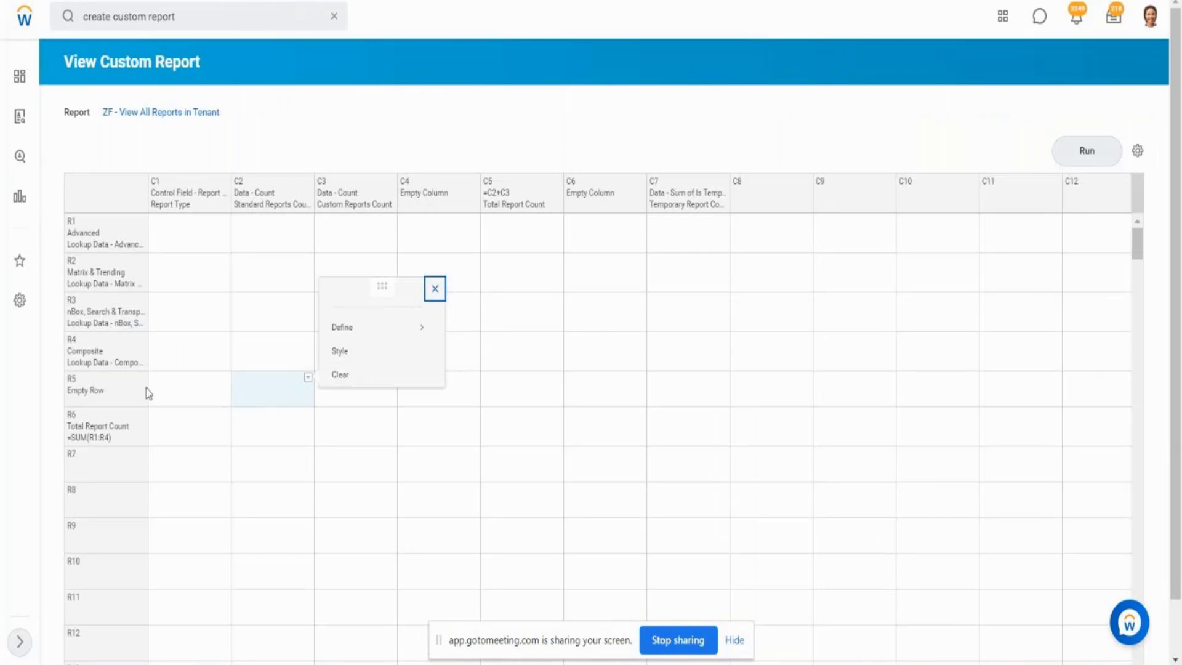
Start a conditional format for the cell at row R5 (Empty Row) and column C2 (Standard Reports Count).
click(122, 389)
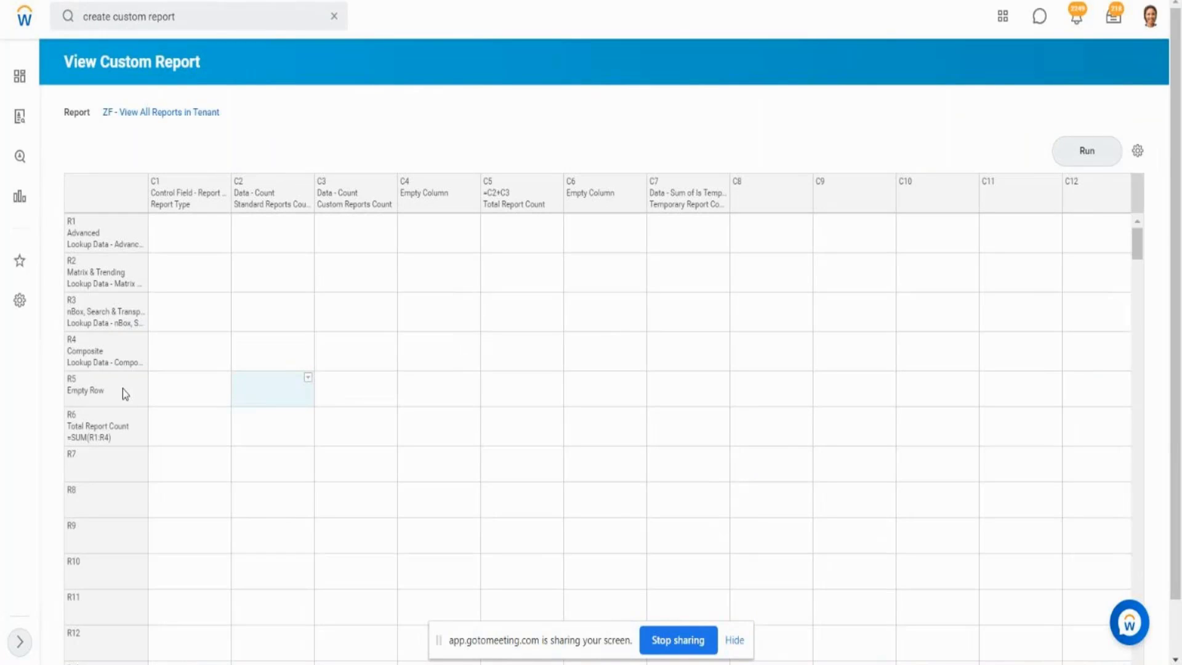
click(258, 394)
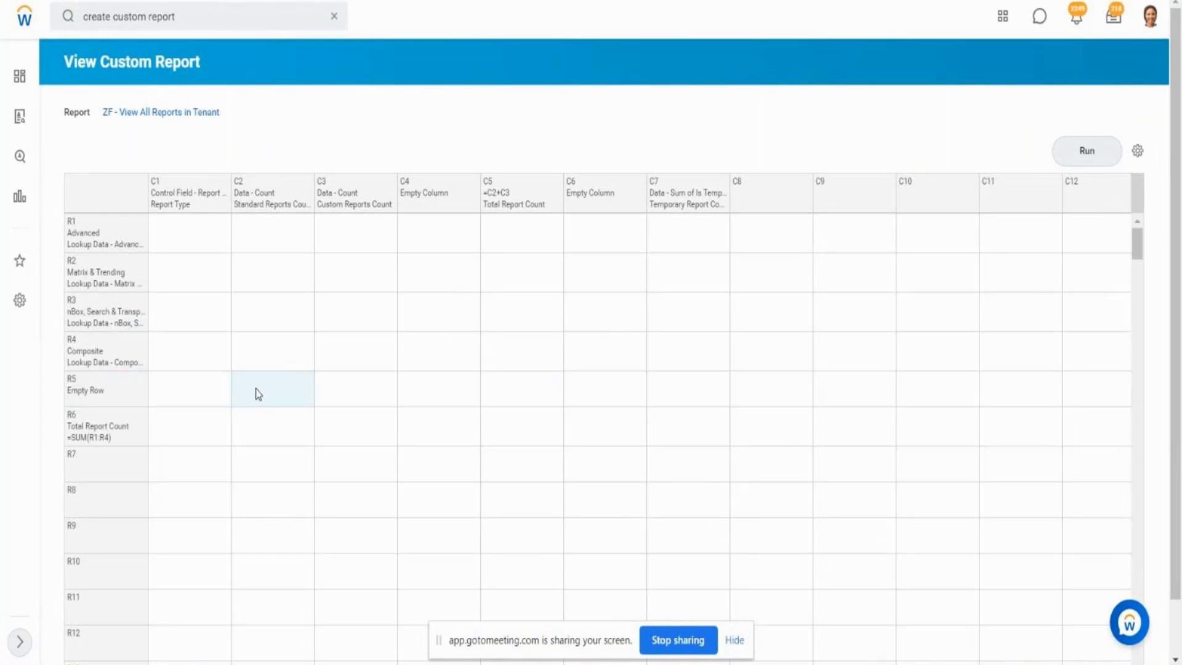
click(308, 380)
mouse_move(368, 329)
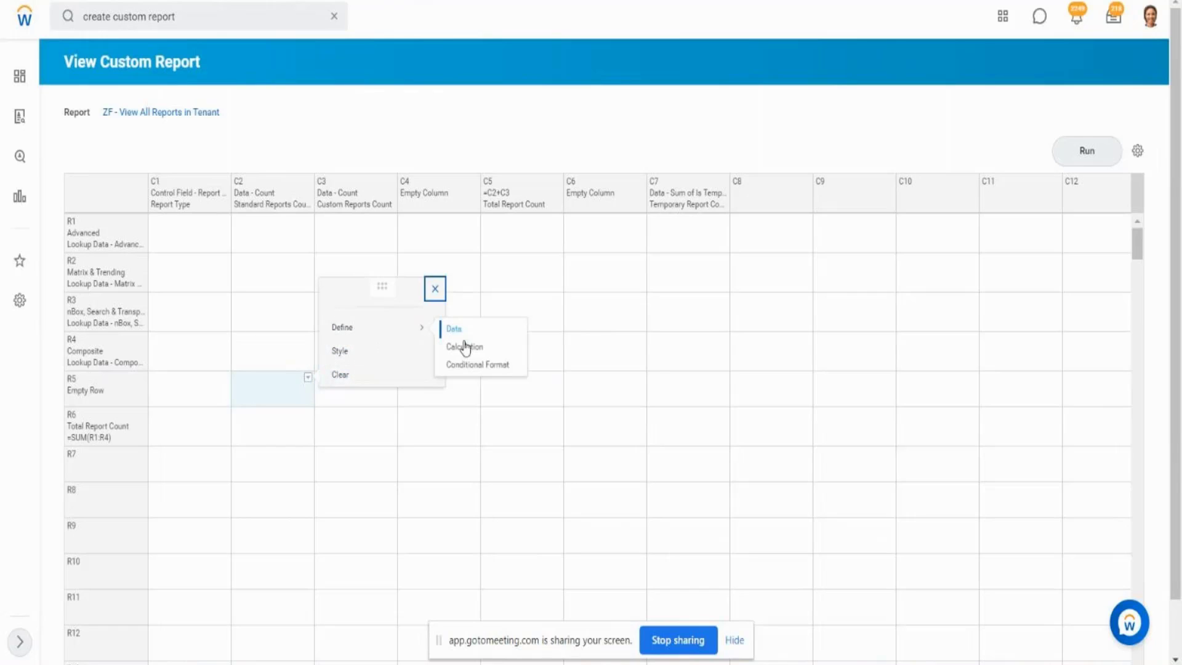
click(470, 369)
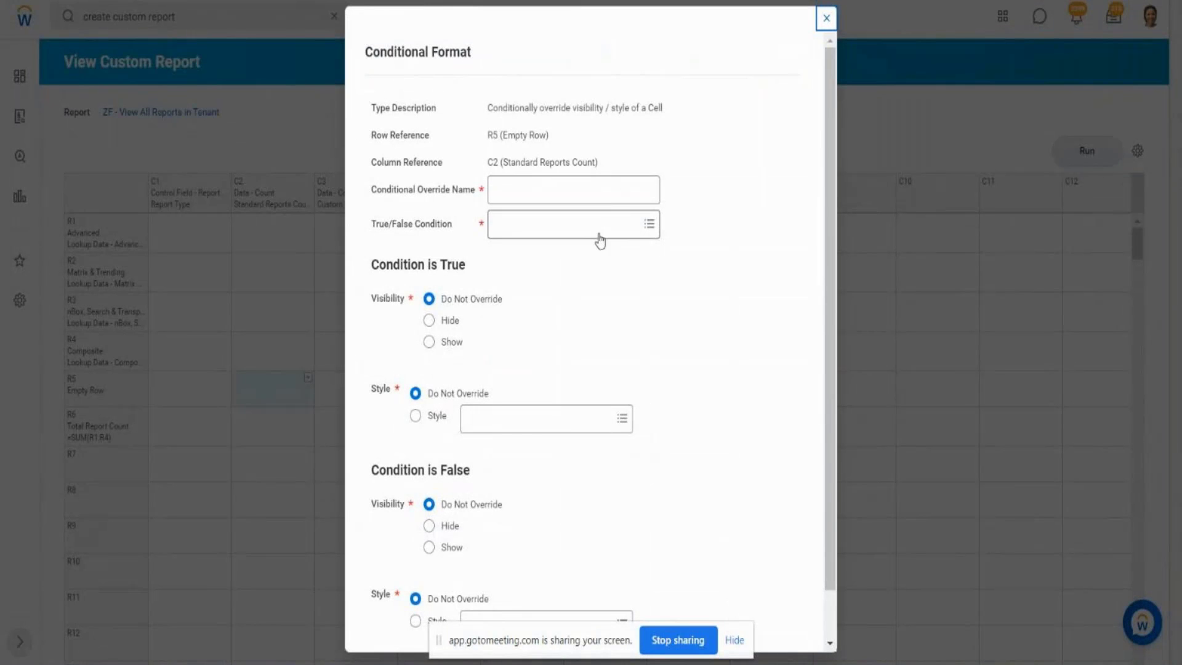
Check the existing override conditions for the True/False Condition and start creating a new override condition.
click(574, 235)
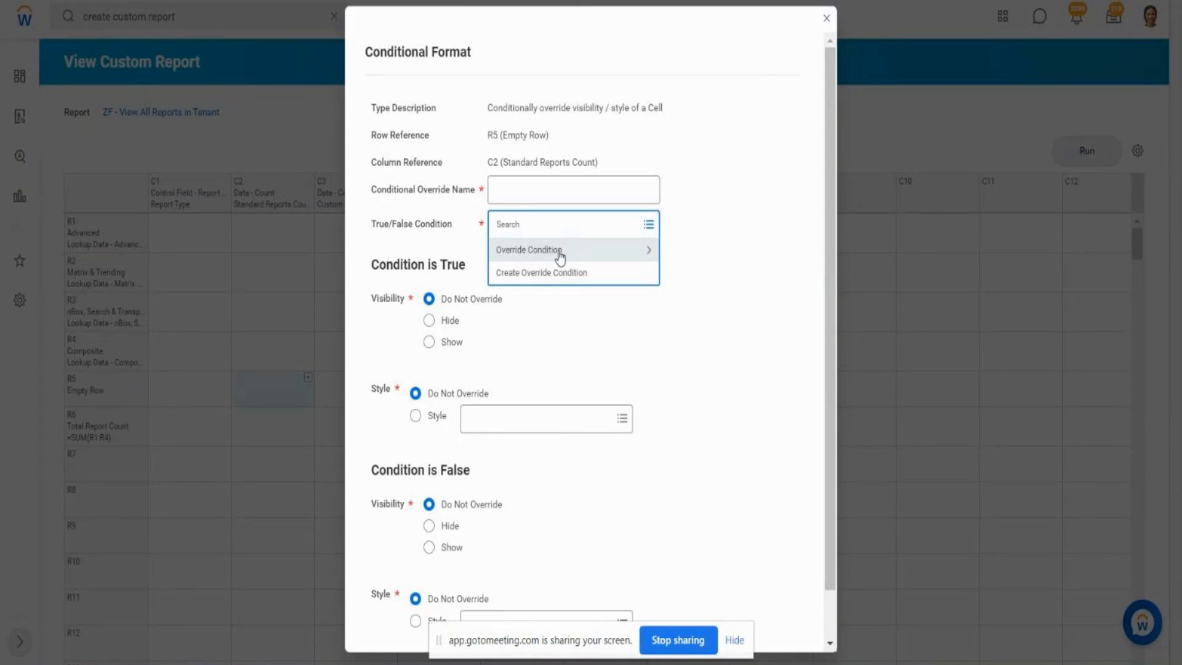
click(560, 253)
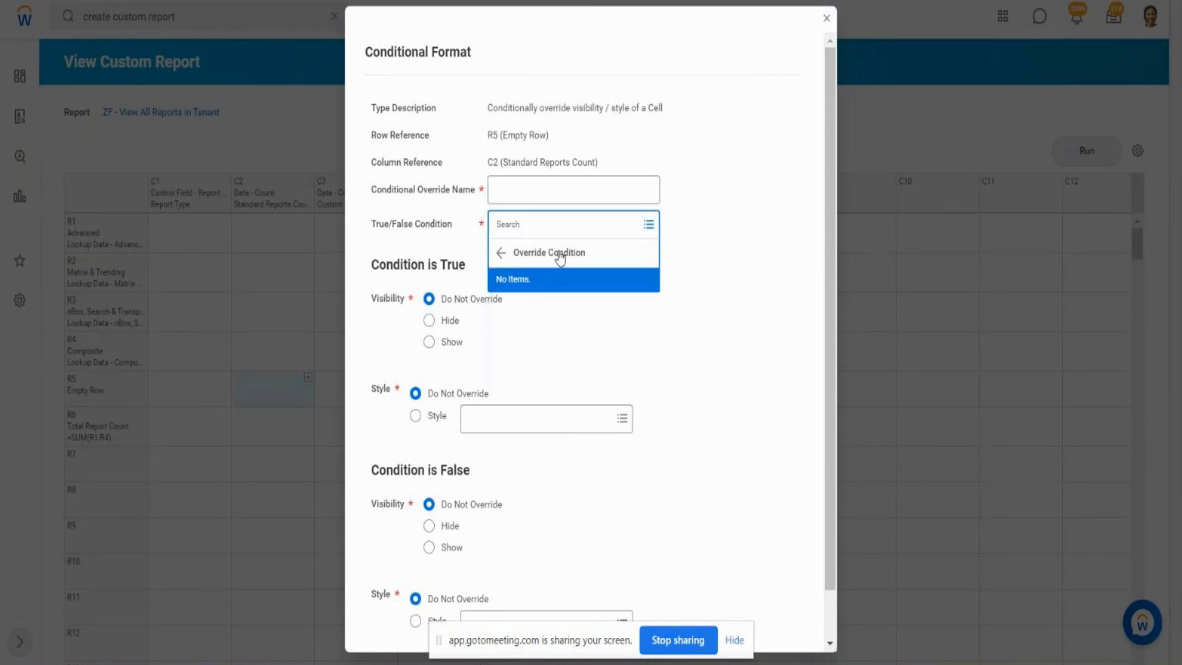
click(500, 253)
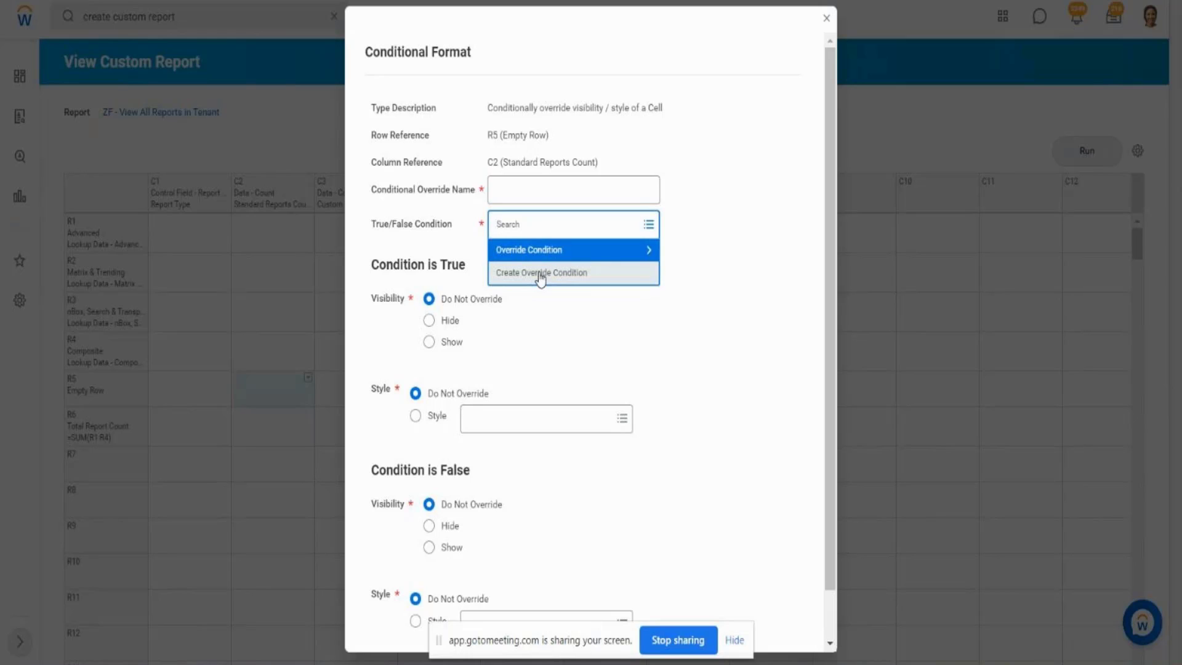
click(540, 274)
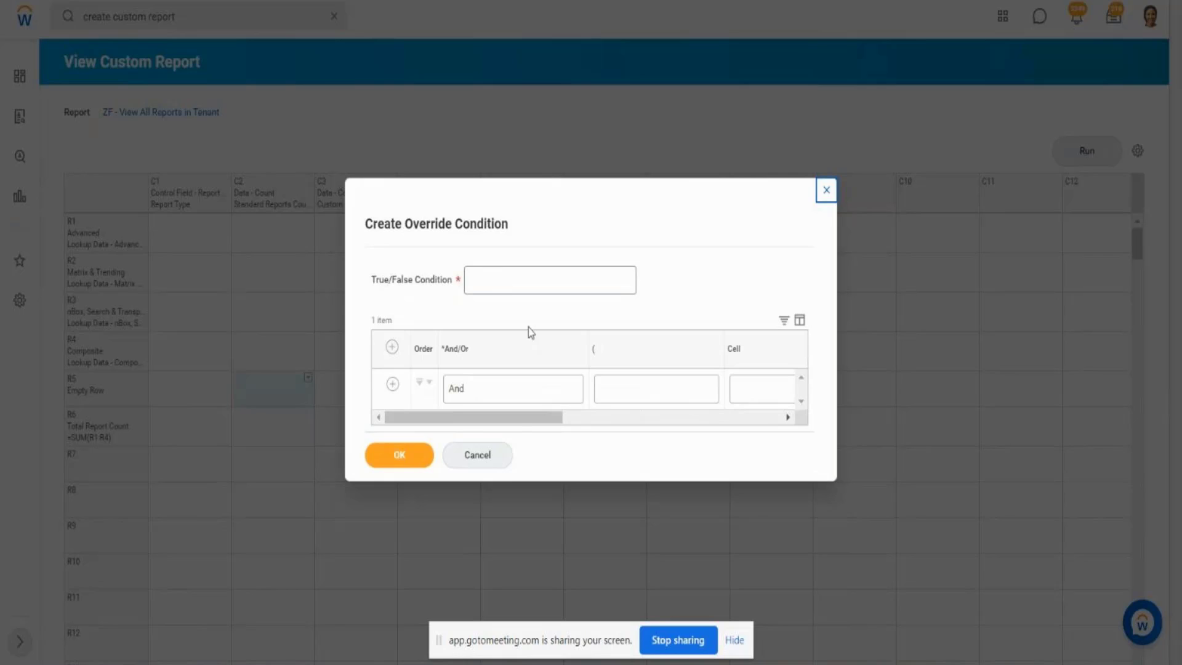
Examine the override condition's settings and the Cell choices offered under All and By Row, including row R1 (Advanced).
drag(521, 423, 654, 411)
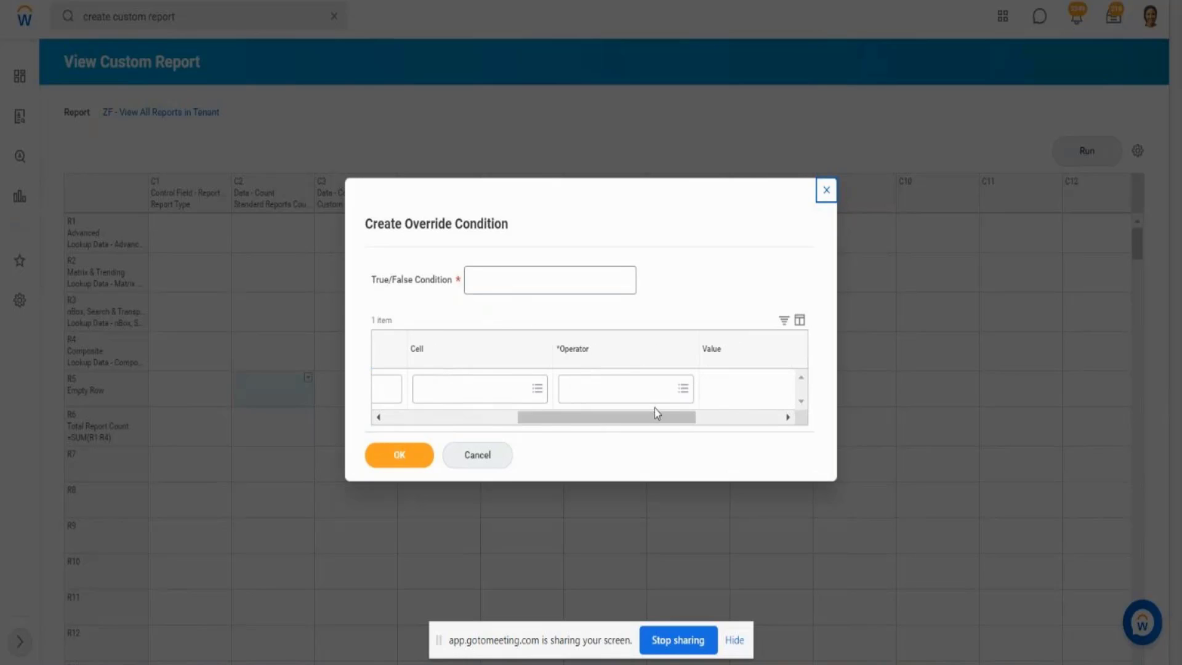
drag(530, 425, 480, 430)
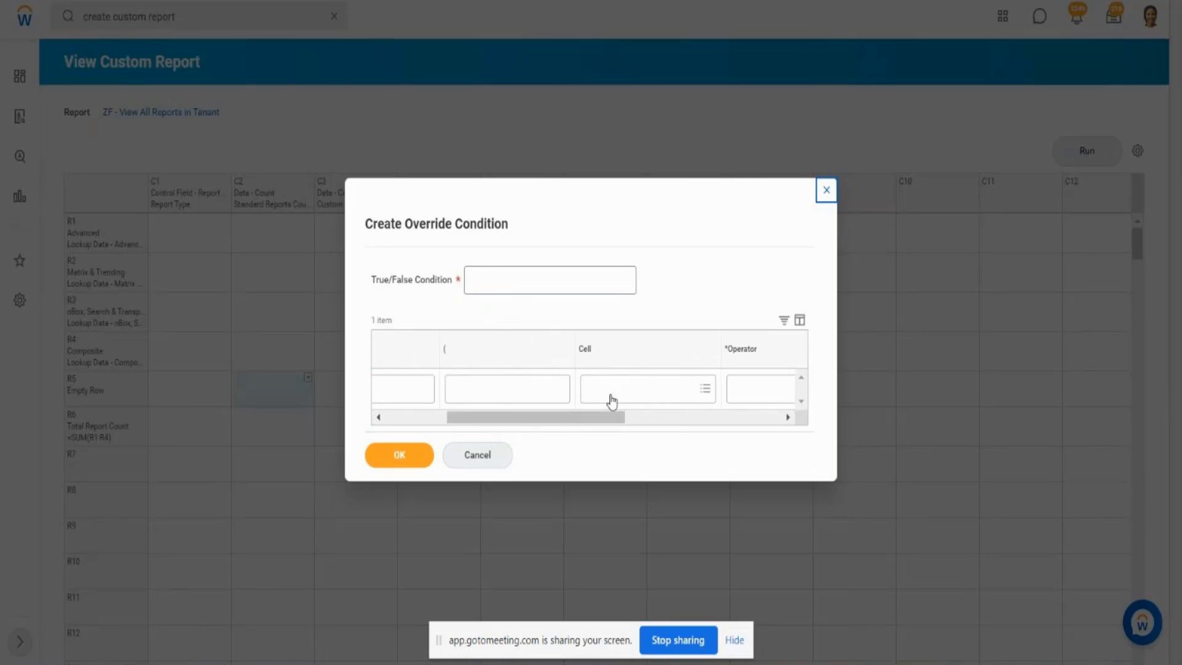
click(708, 391)
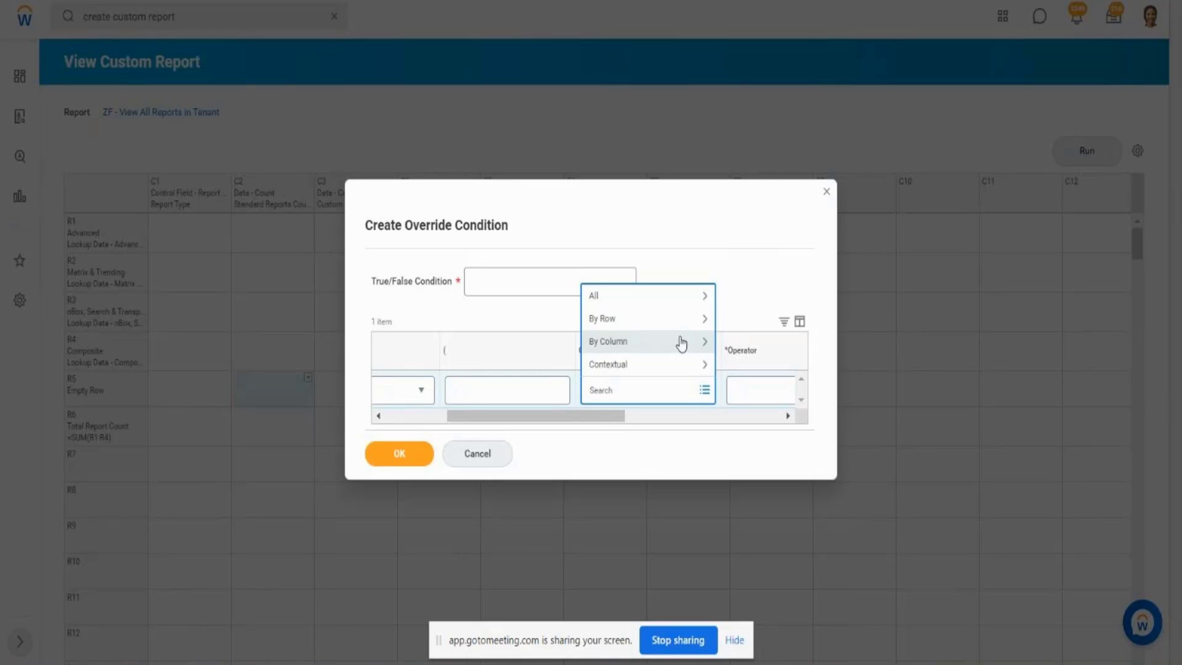
click(698, 296)
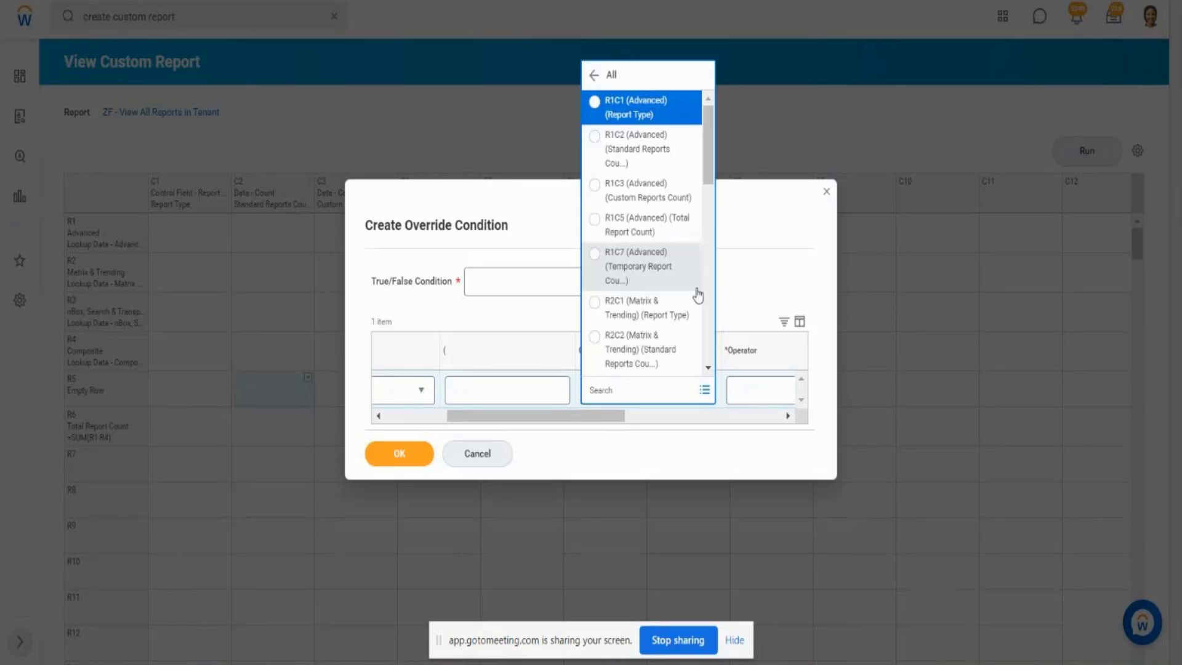
click(592, 81)
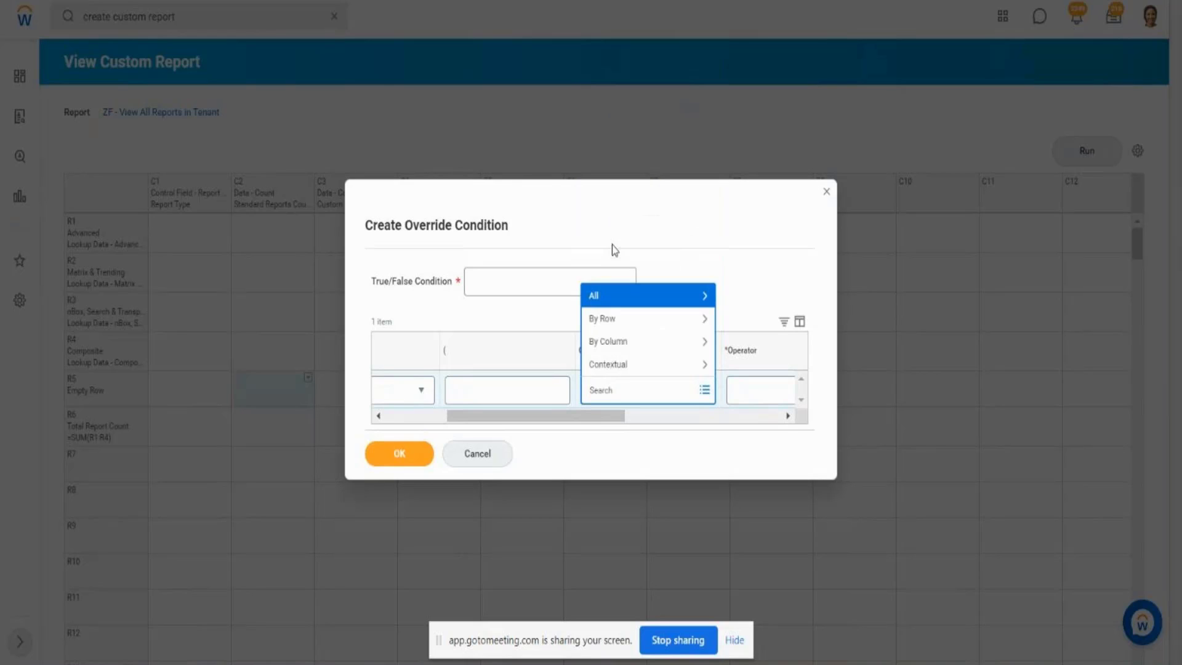
click(624, 327)
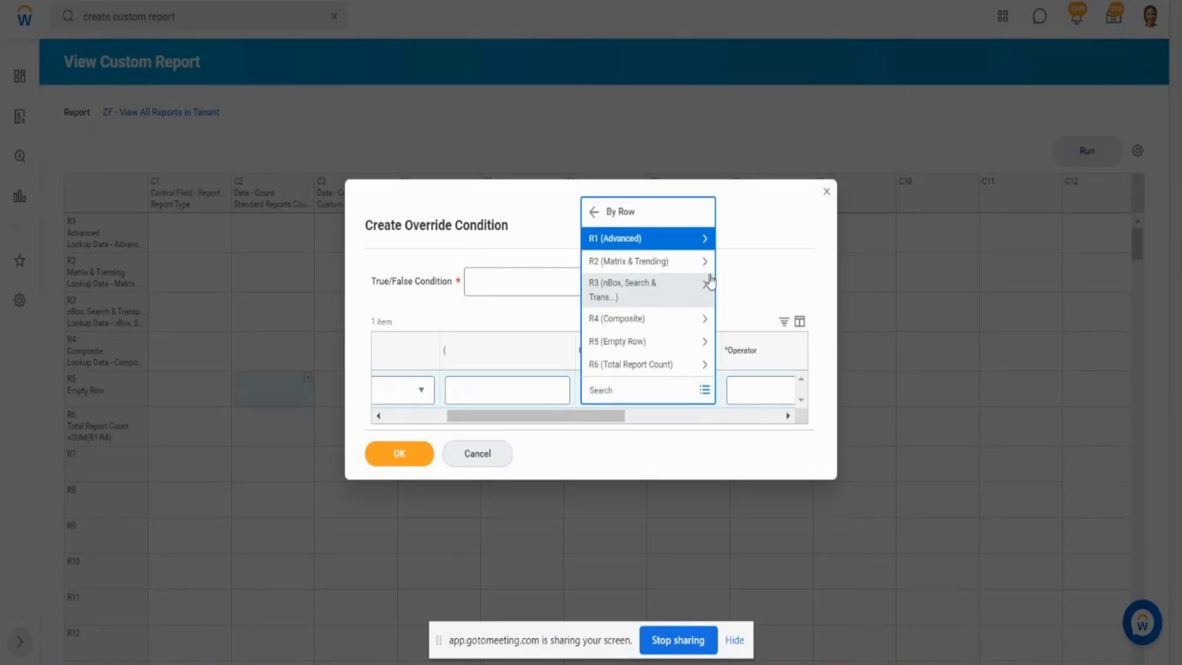
click(696, 244)
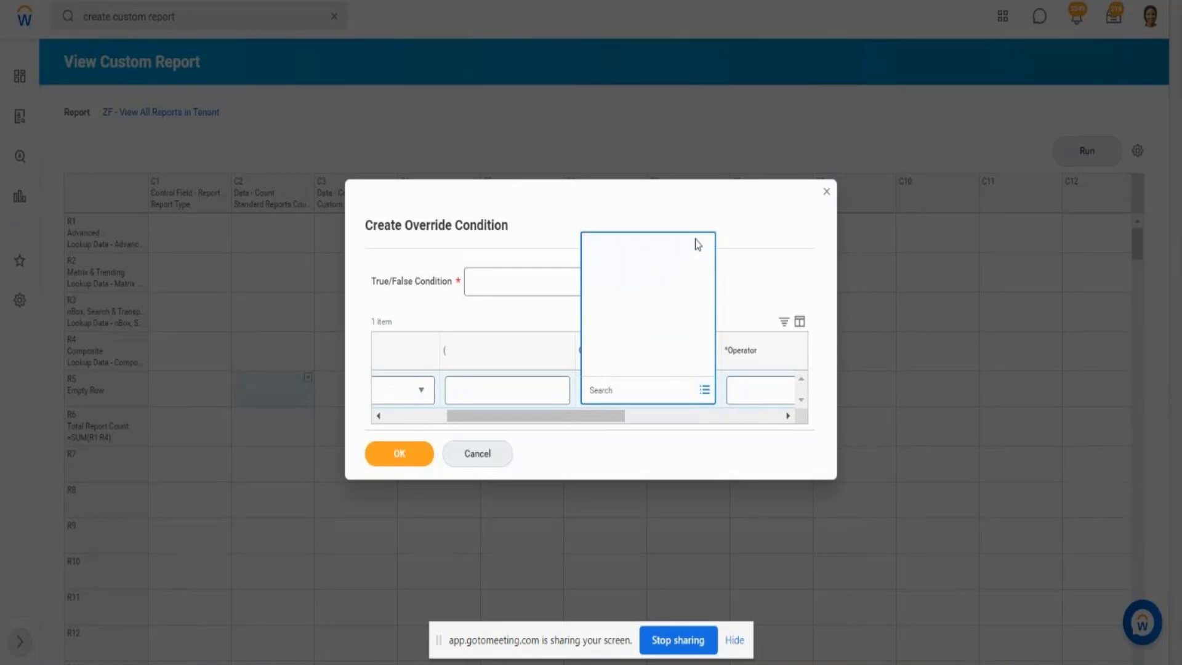
click(594, 188)
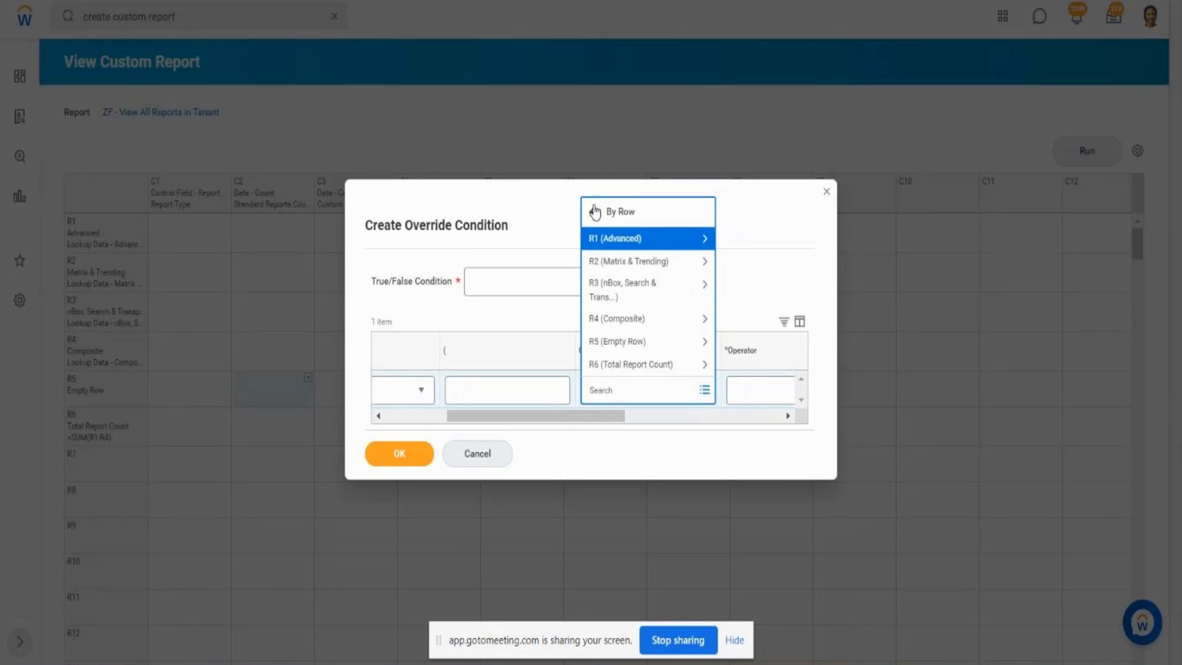
Set the override condition's cell to R4C2 (Composite) (Standard Reports Count), chosen by column.
click(594, 211)
click(642, 350)
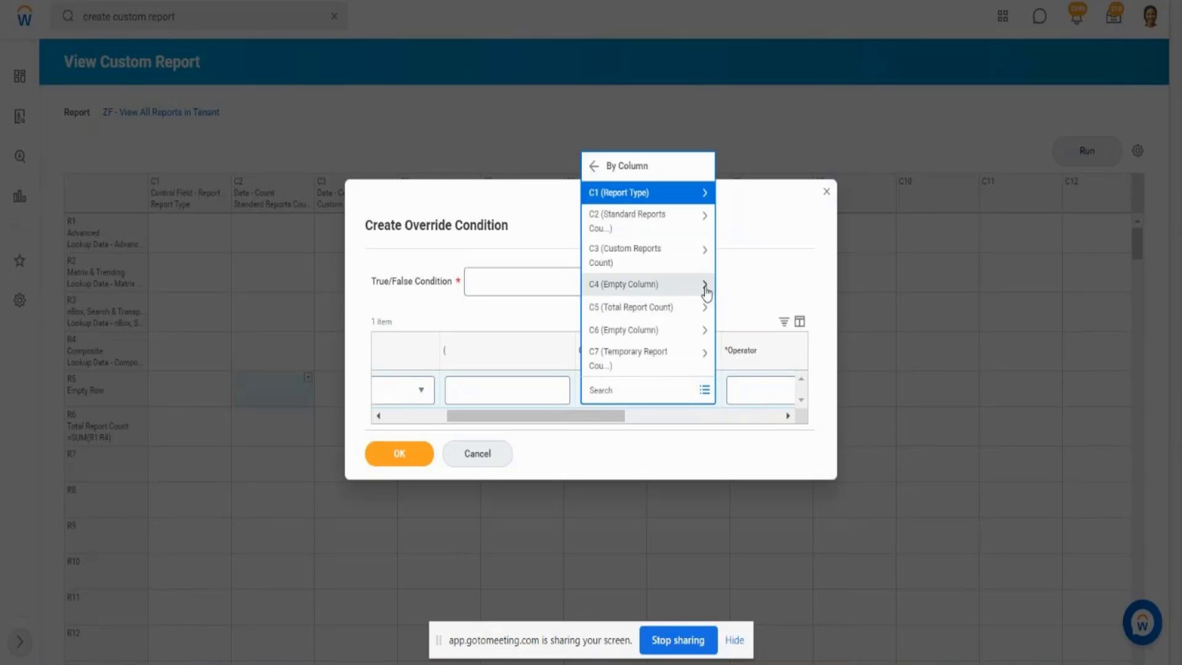
click(661, 228)
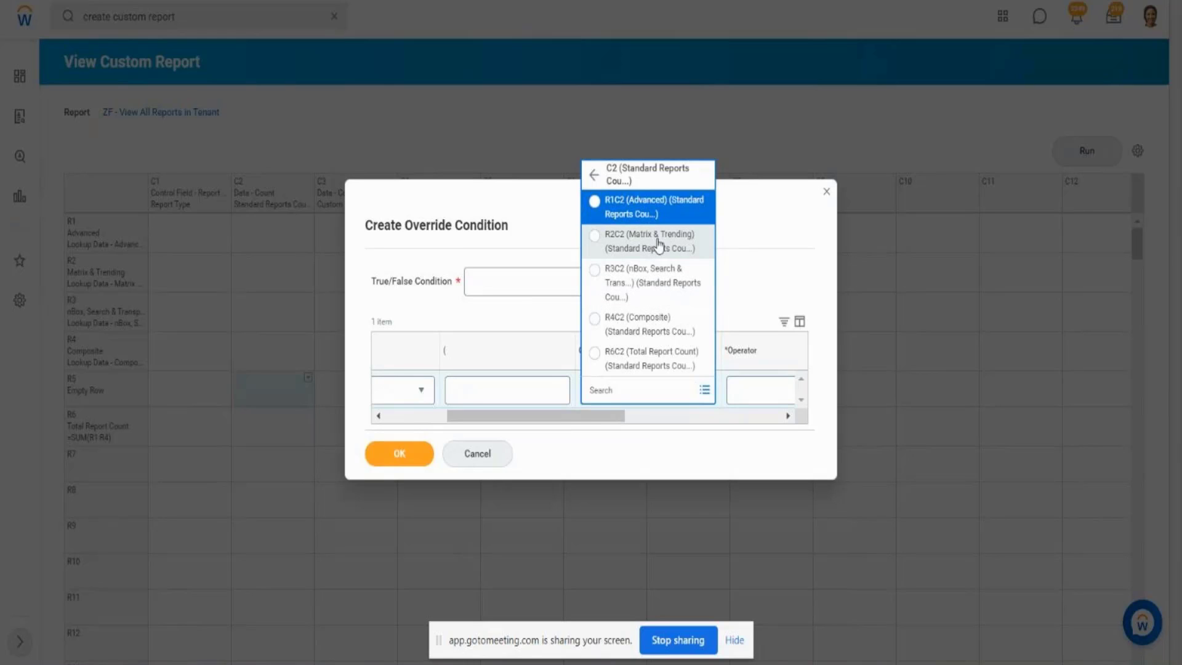
click(625, 324)
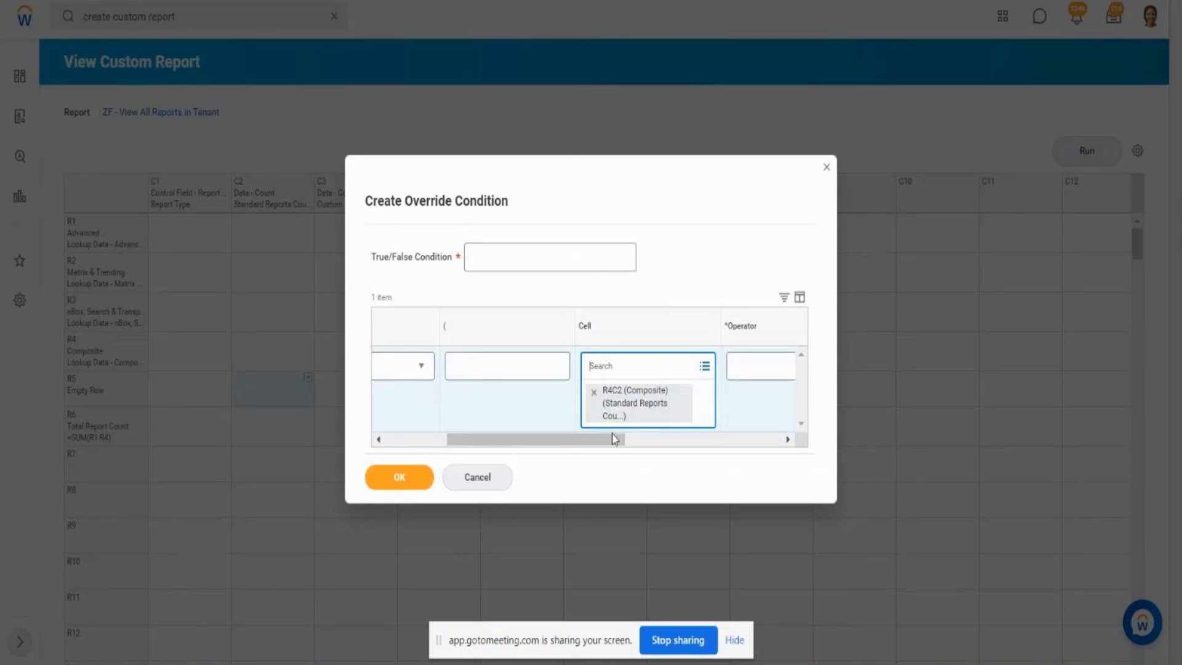
Set the operator for the R4C2 override condition to greater than.
drag(614, 437, 696, 436)
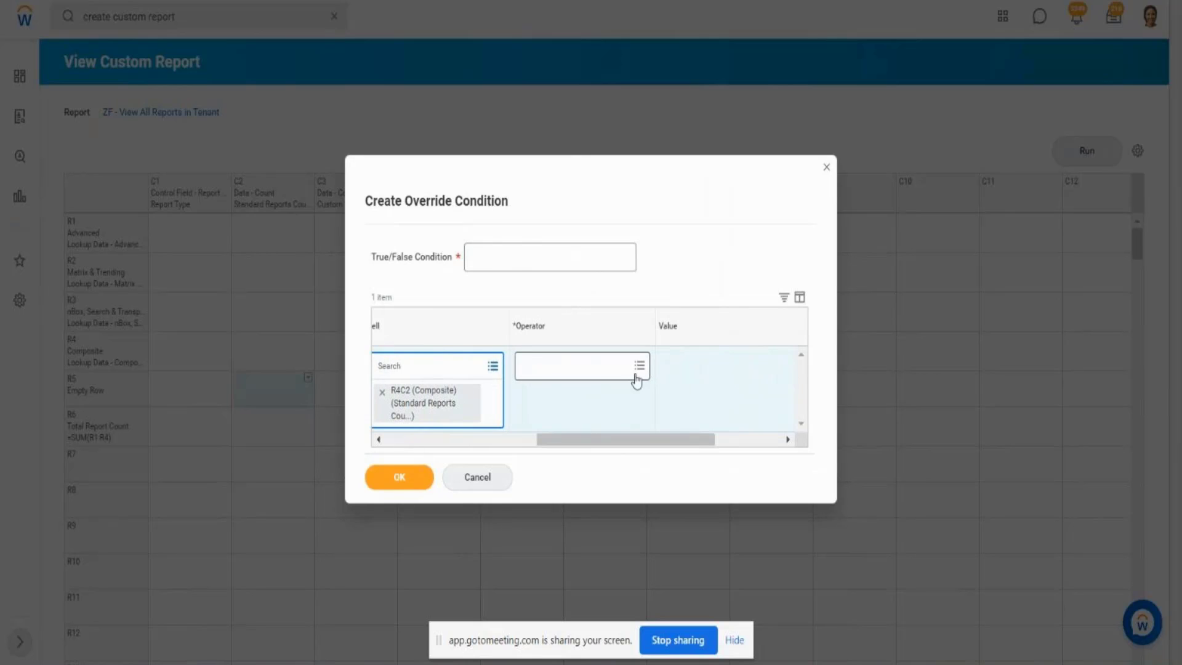
click(641, 370)
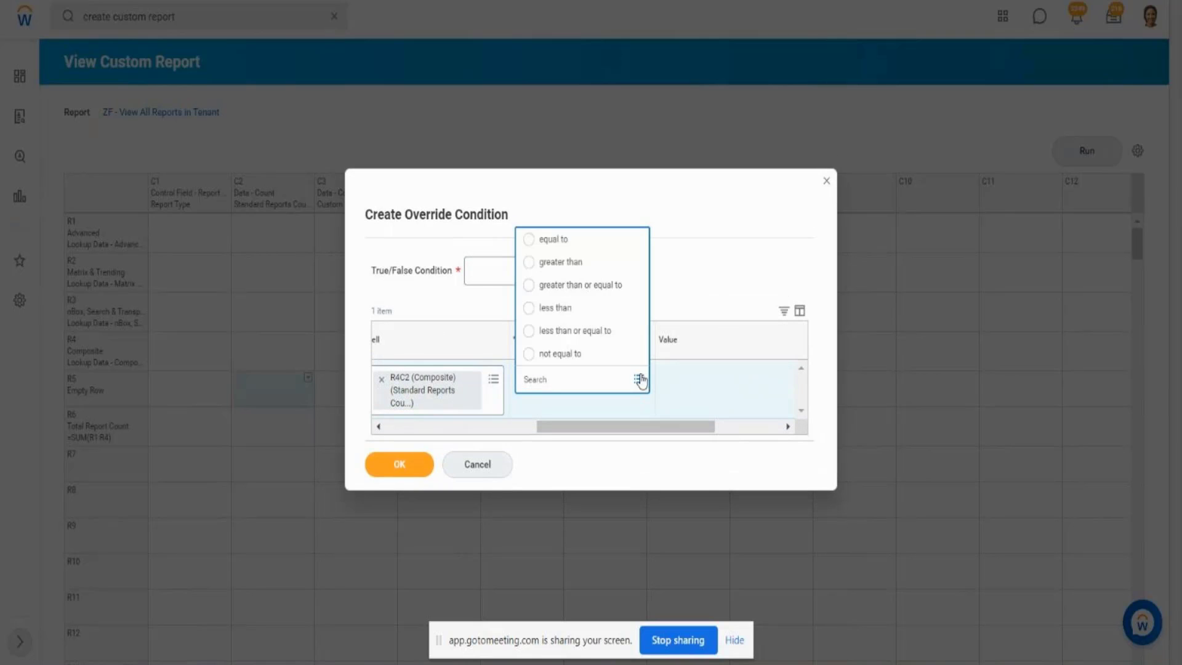
click(581, 275)
Name the override condition "Composite Report Count is > than 0" and save it.
drag(642, 429, 456, 425)
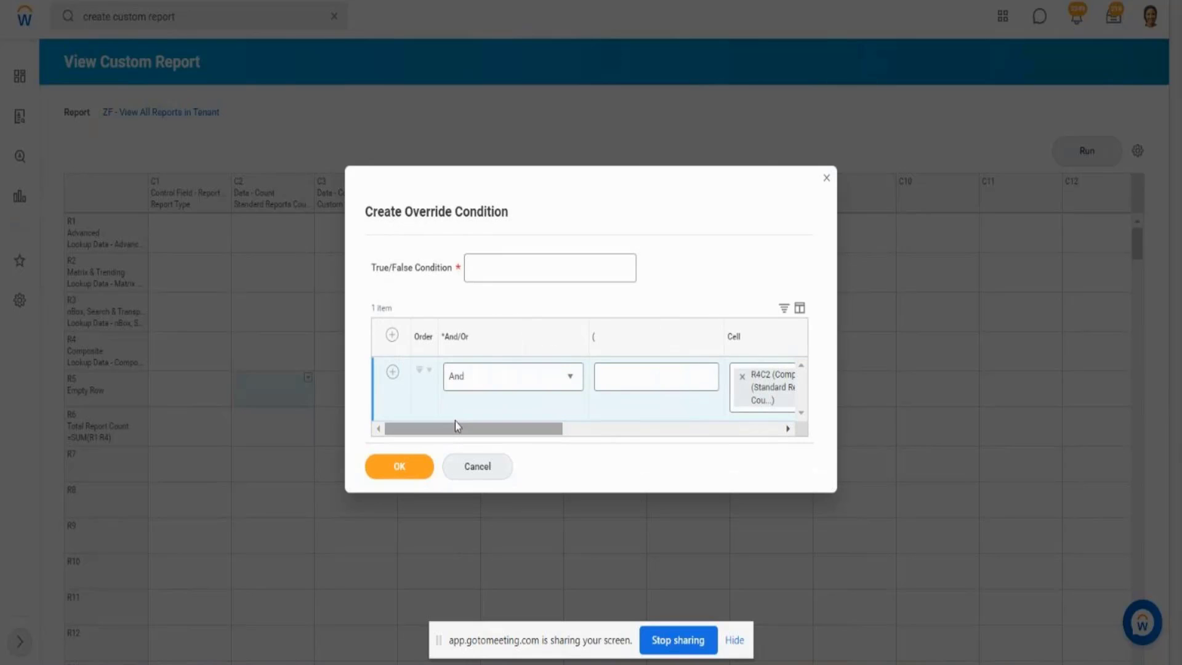
click(501, 267)
text(Compo)
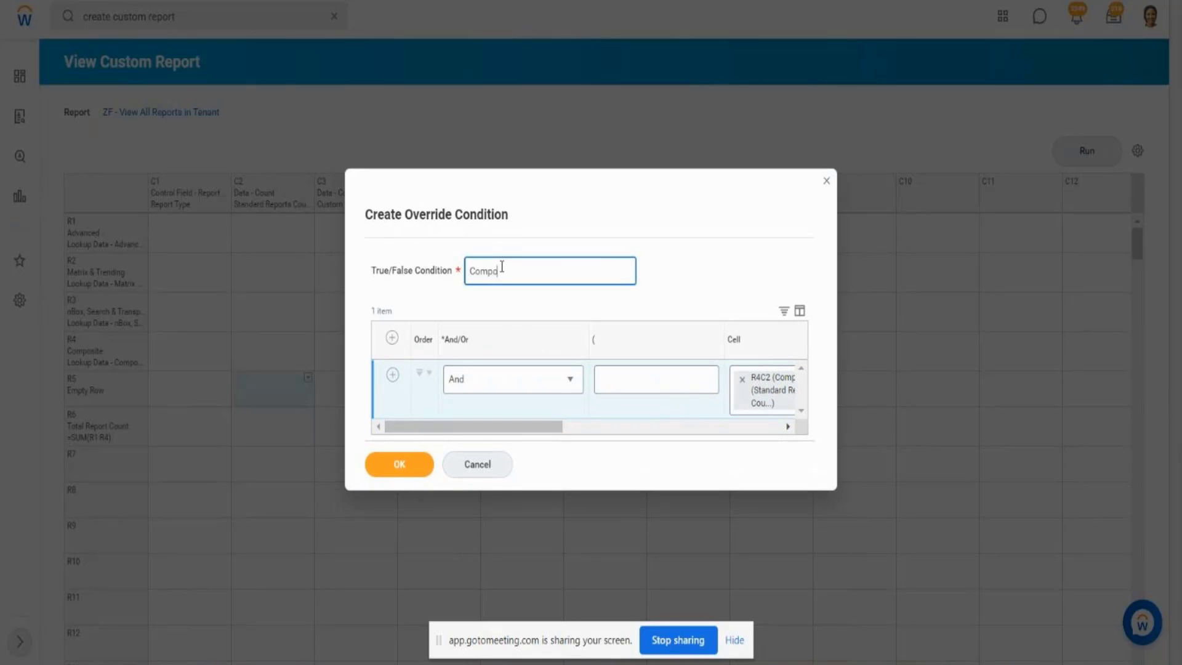
text(site Report Count (is > 1than 0)
click(403, 468)
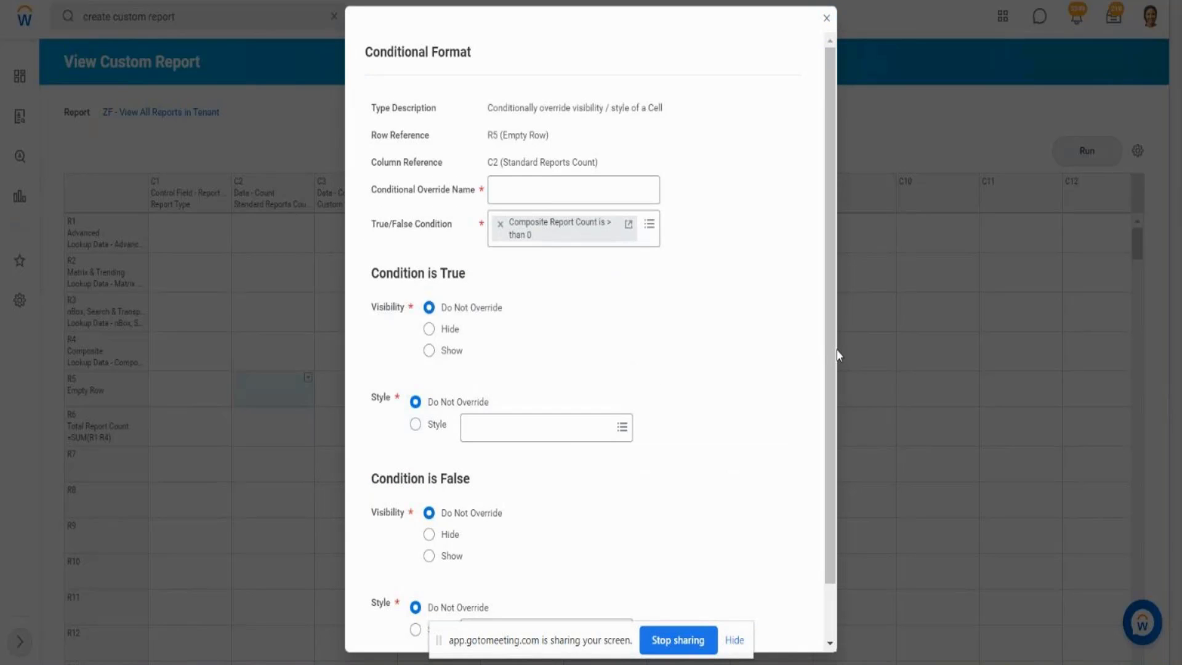
Set the style for when the condition is true to the Workday style Grey Bold Underline.
scroll(835, 363, down, 1)
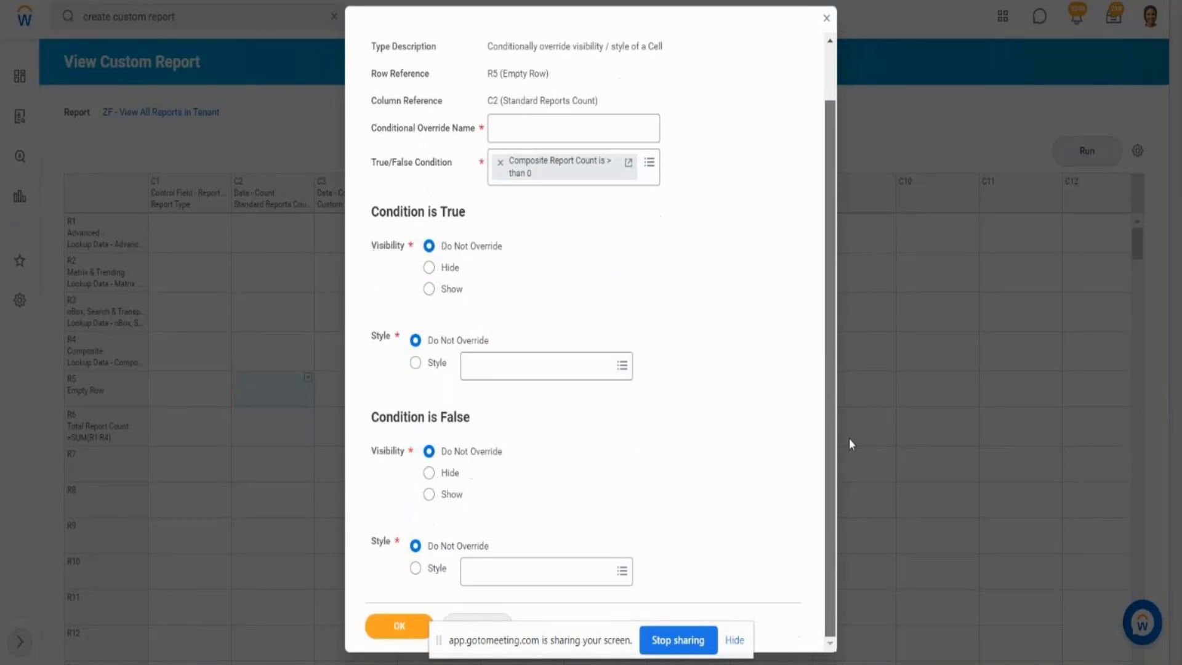
click(535, 367)
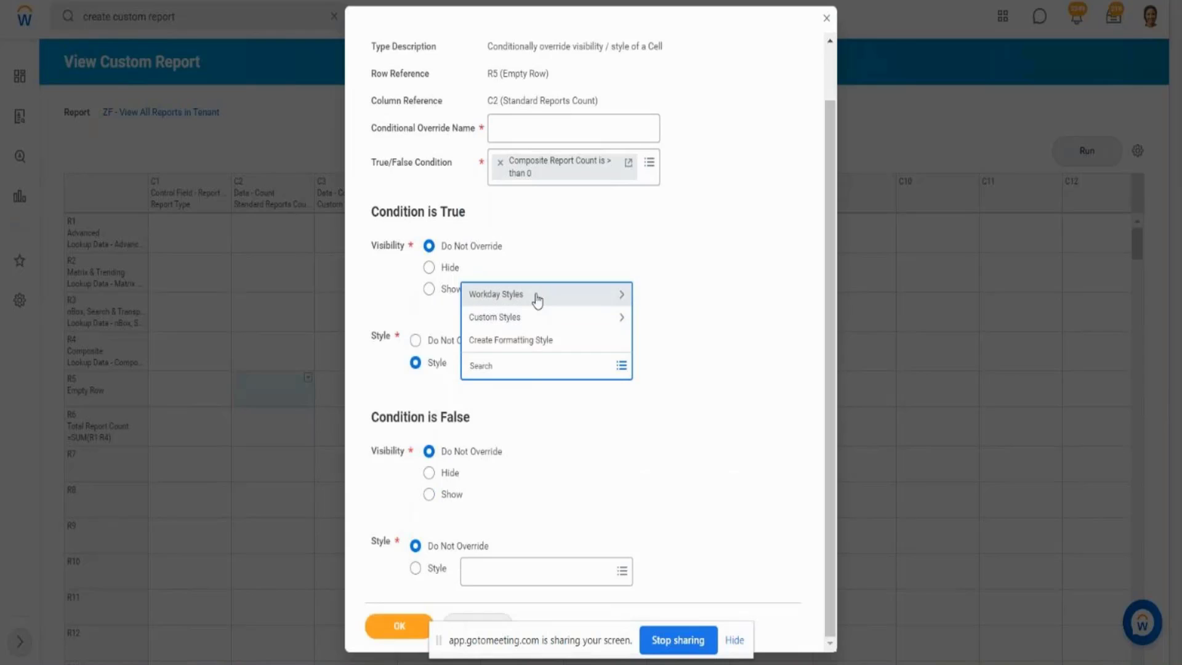
click(537, 300)
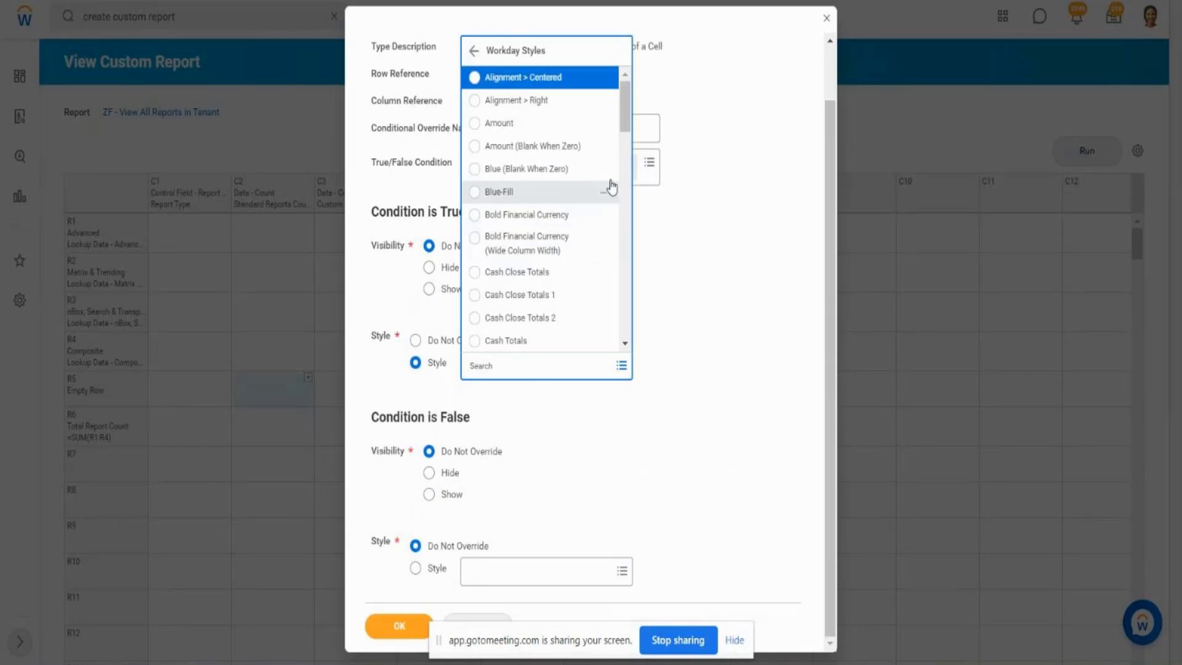
drag(626, 120, 631, 273)
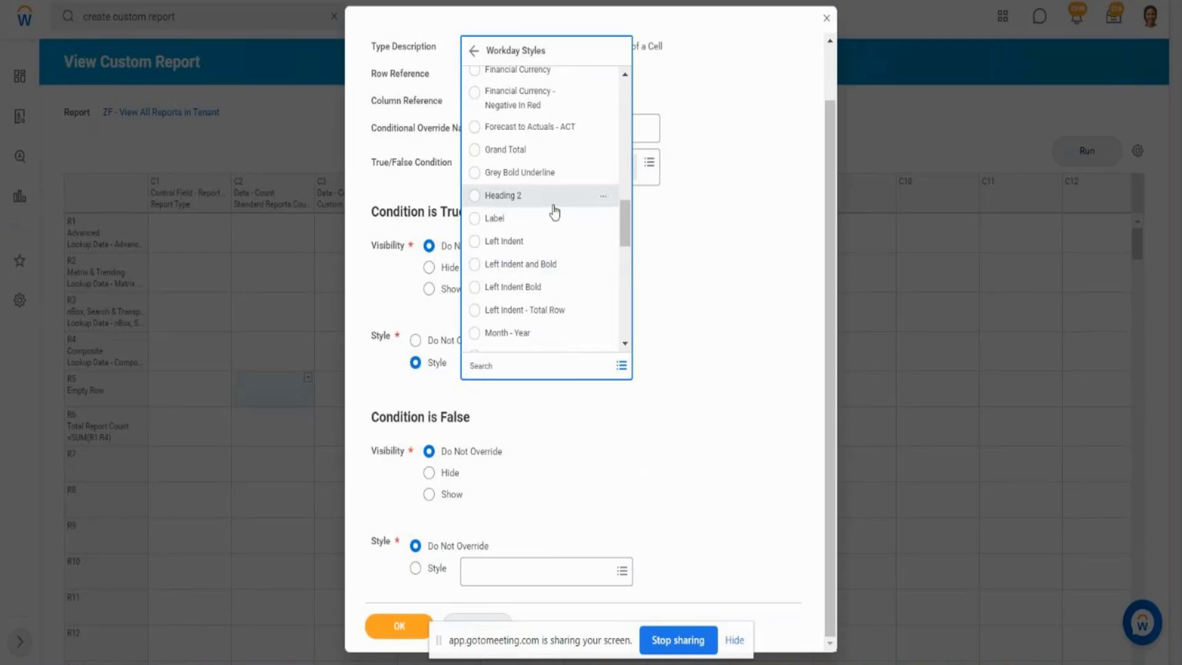
click(533, 178)
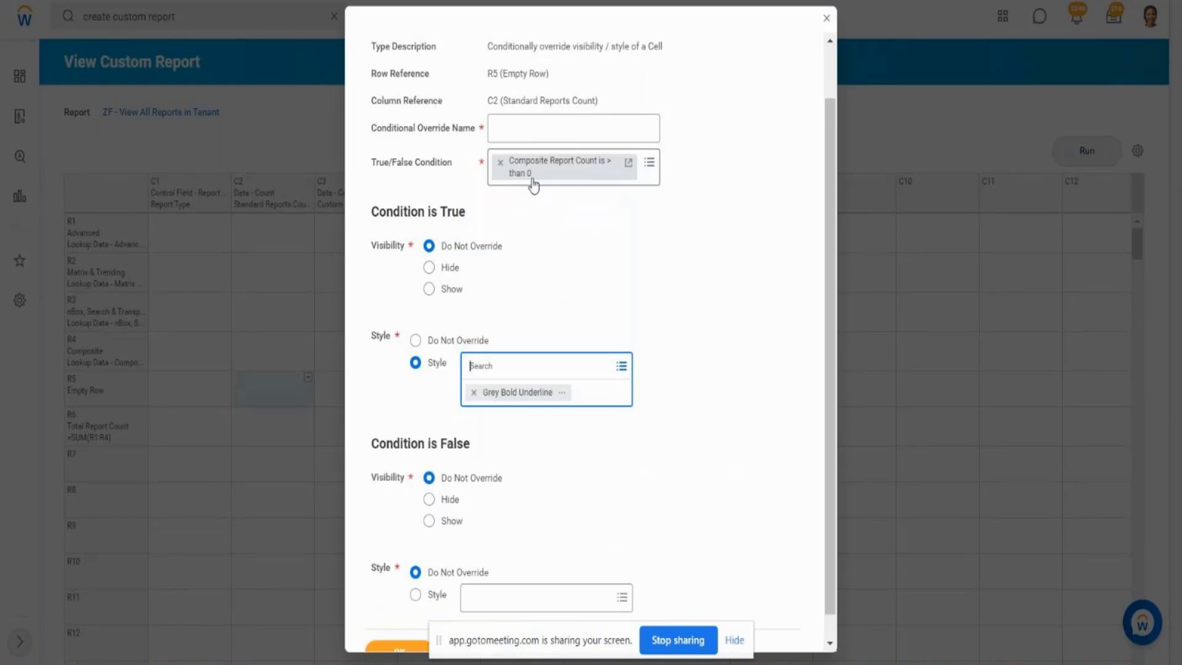
click(676, 276)
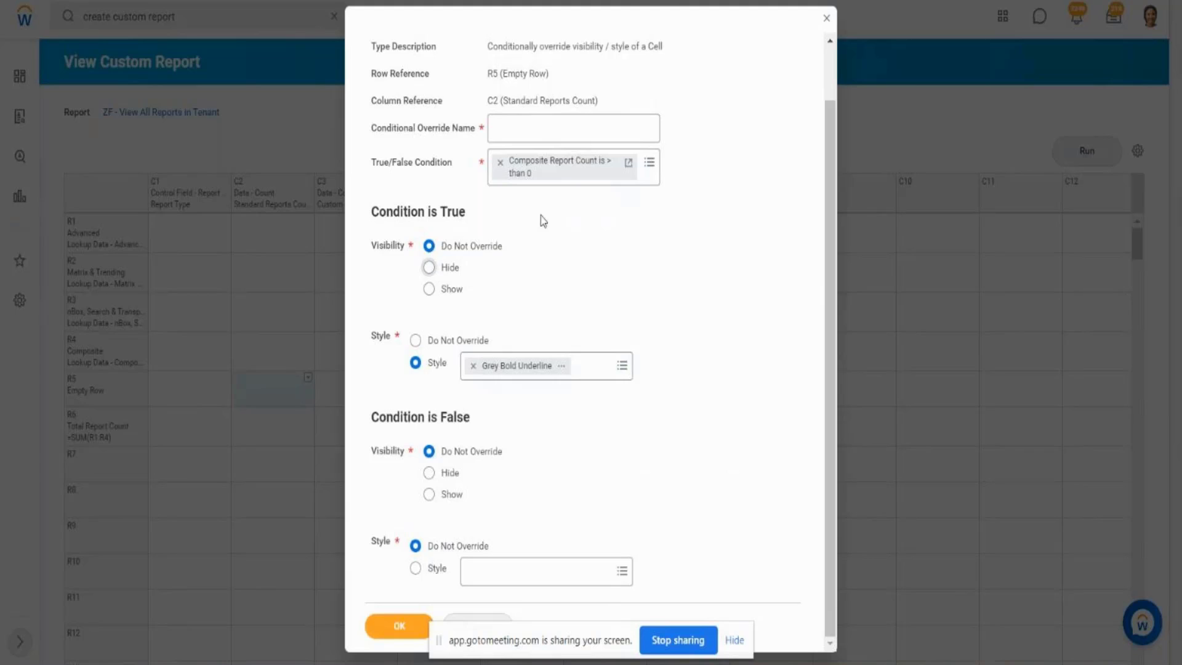
Name the conditional override "Comp Report count is > 0".
click(531, 130)
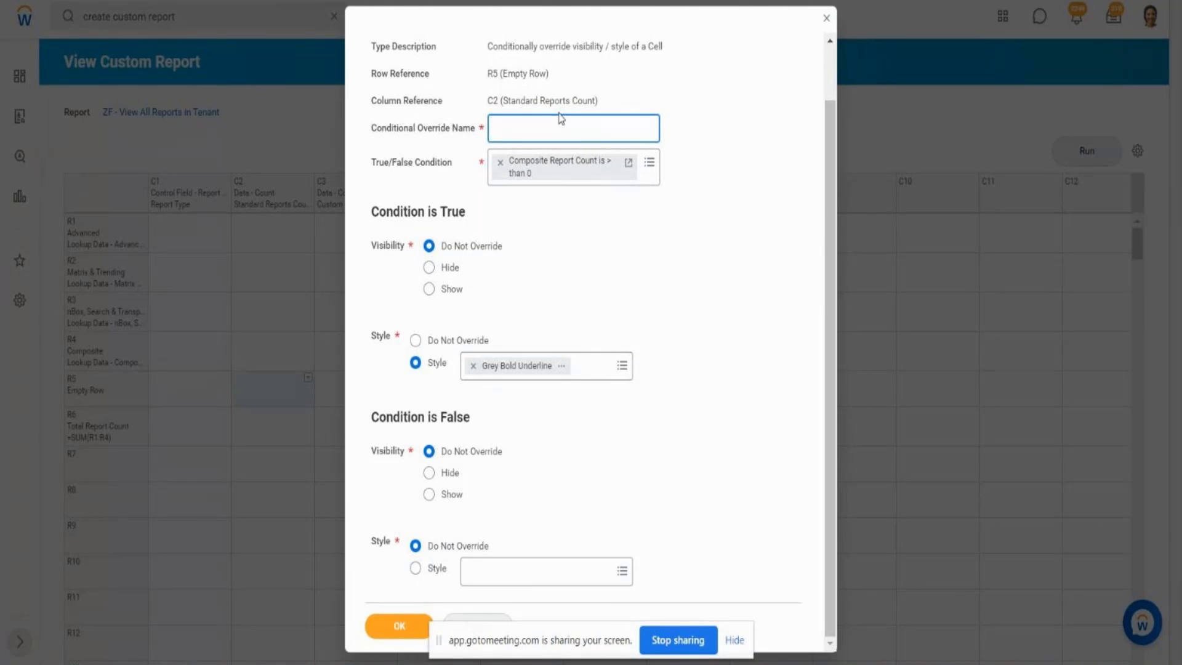
text(Comp Rec)
text(ort count is > 0)
Review the Visibility and Style options under Condition is True.
drag(384, 247, 400, 246)
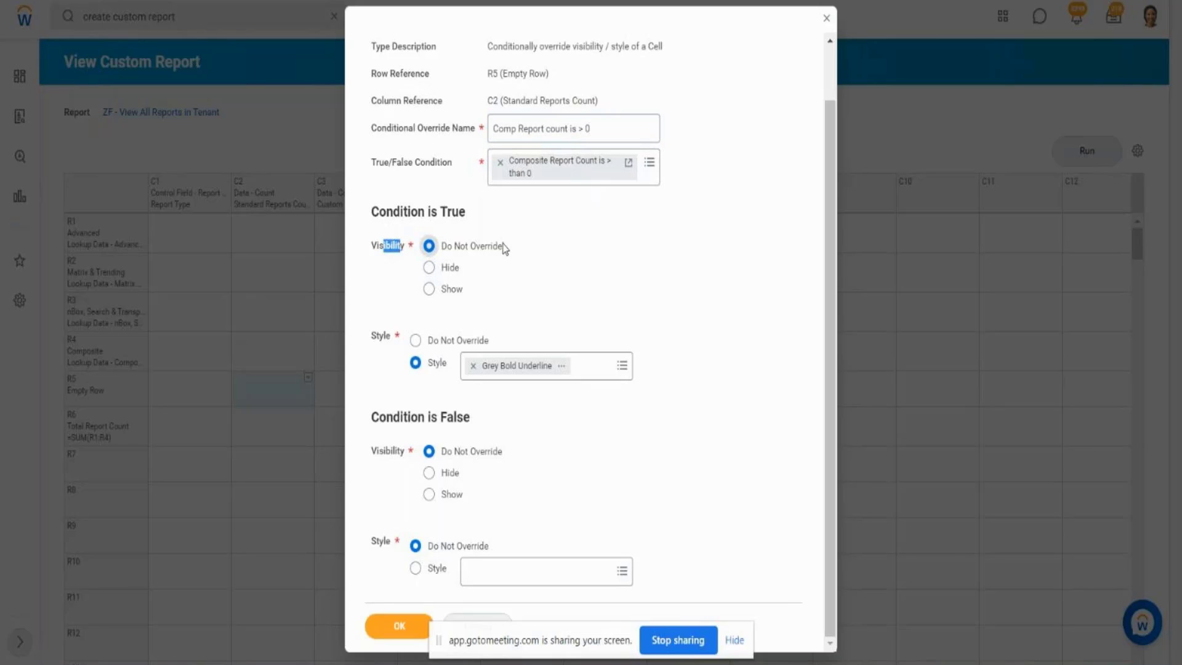
drag(504, 247, 458, 247)
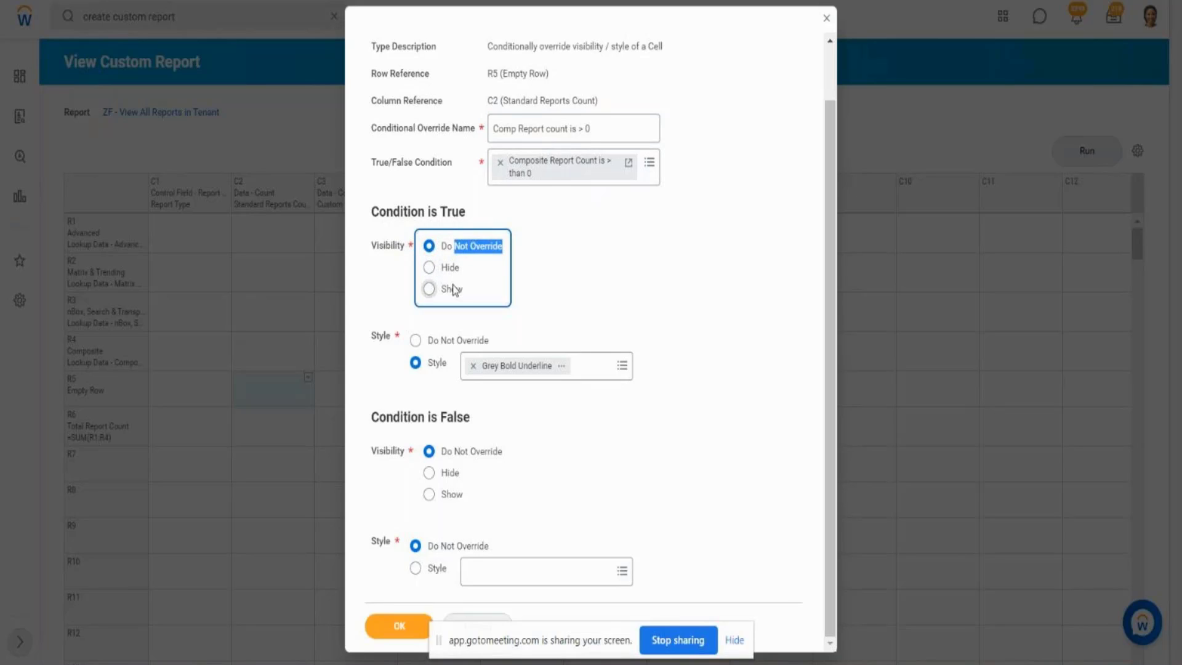
click(377, 340)
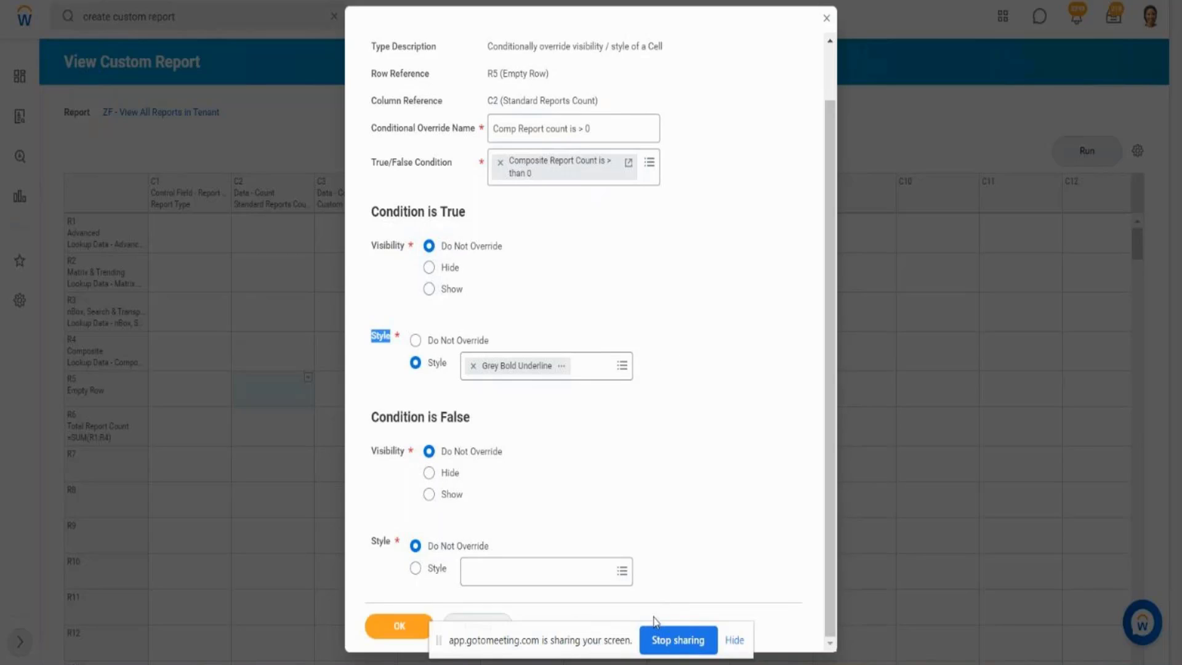
click(391, 215)
drag(391, 216, 427, 213)
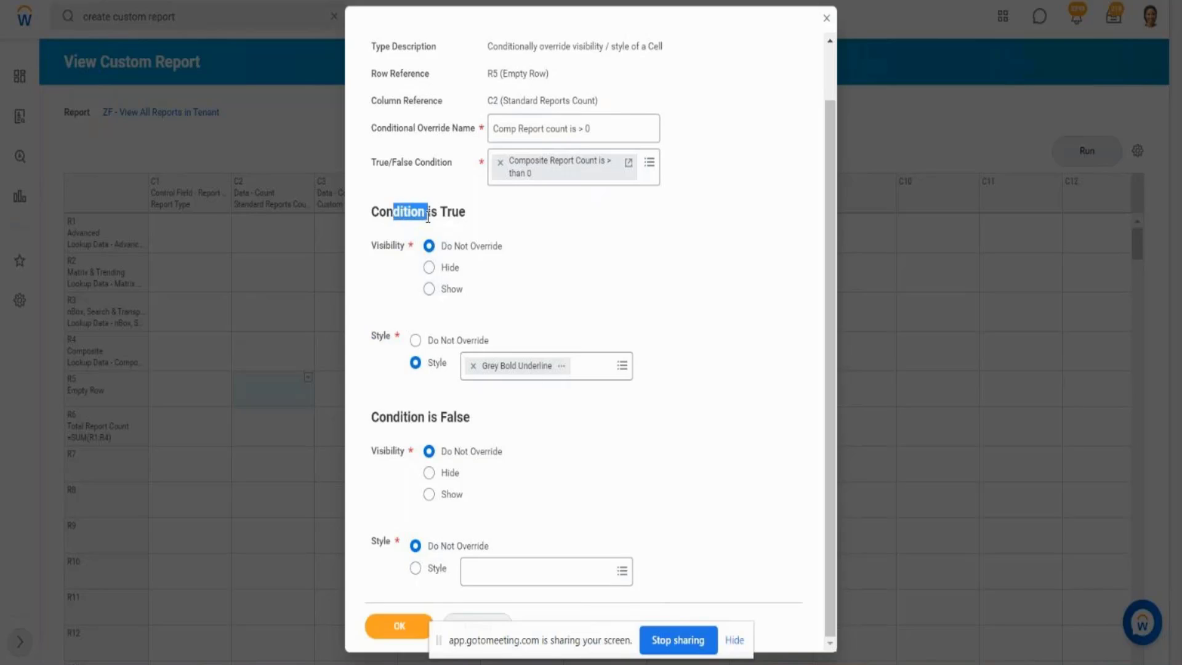
Keep the Condition is False style at Do Not Override and save the conditional format for cell R5C2.
click(479, 578)
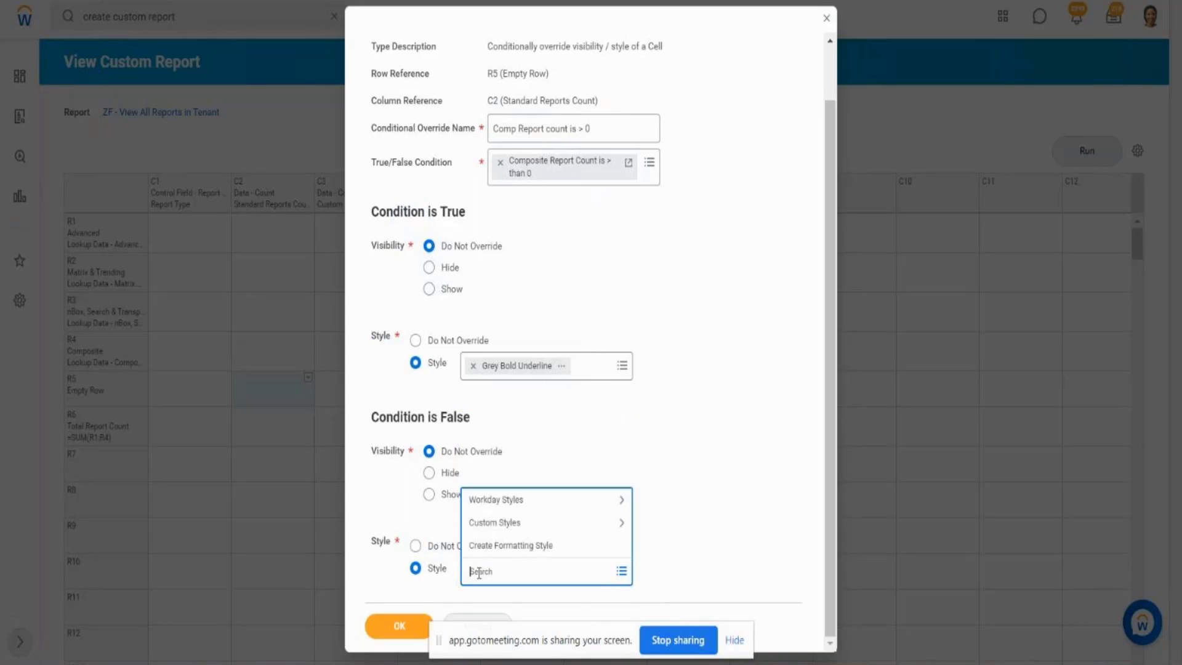
click(417, 545)
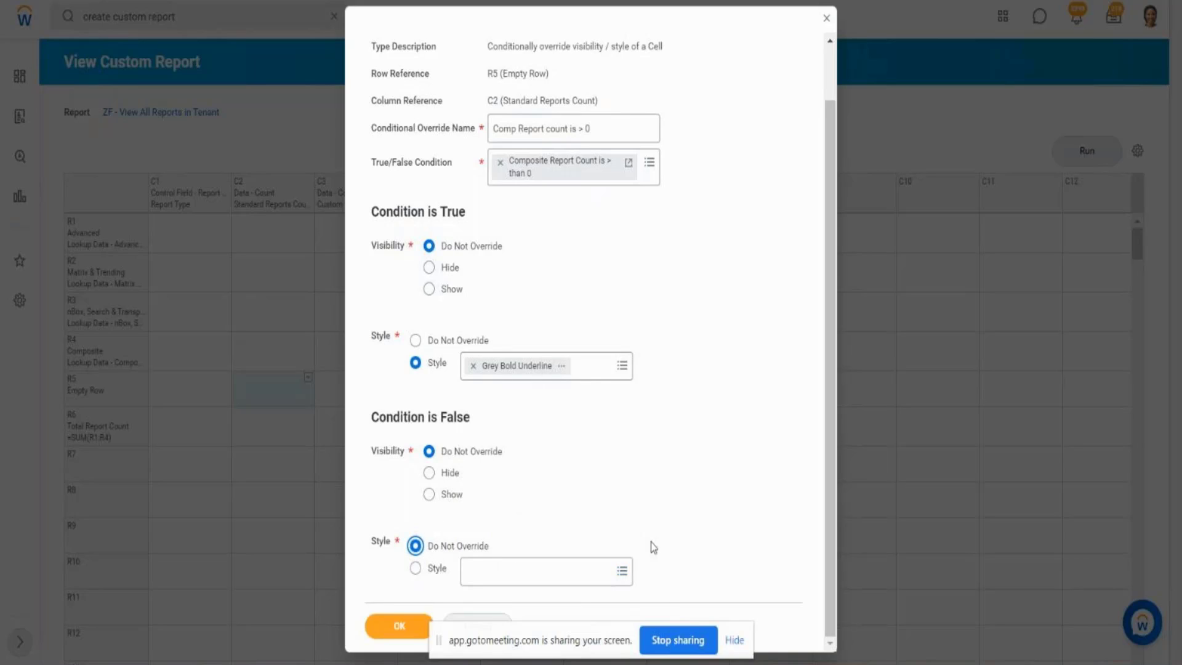
click(423, 625)
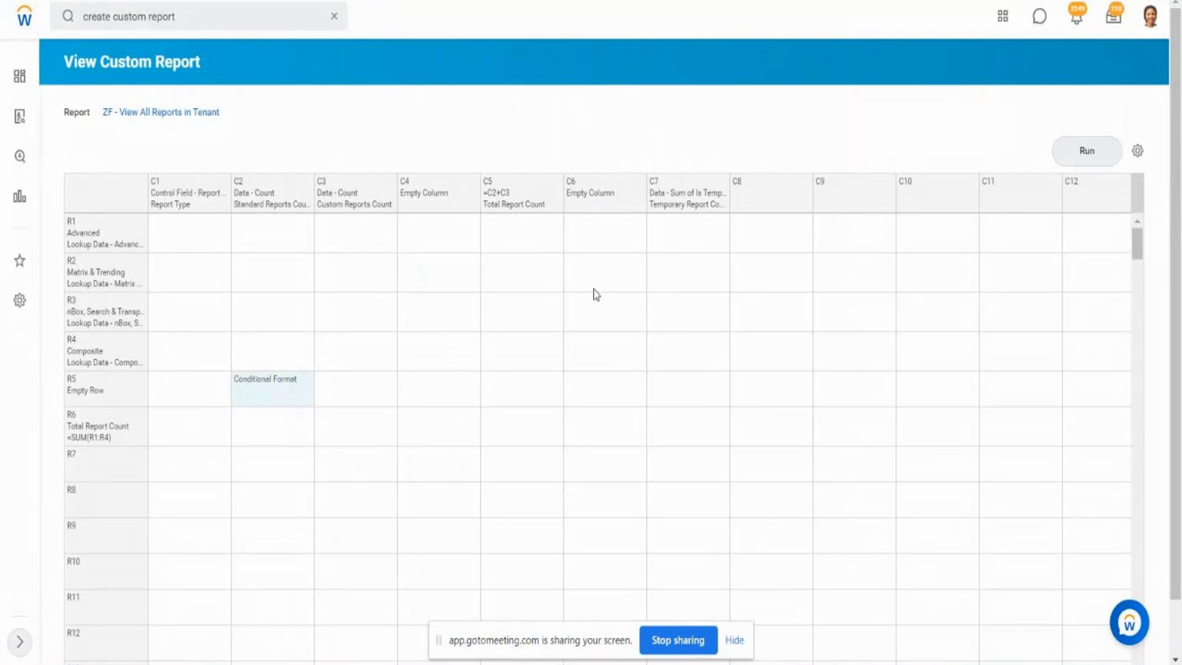
Run ZF - View All Reports in Tenant to check the conditional format, and switch back to the report definition.
click(1085, 162)
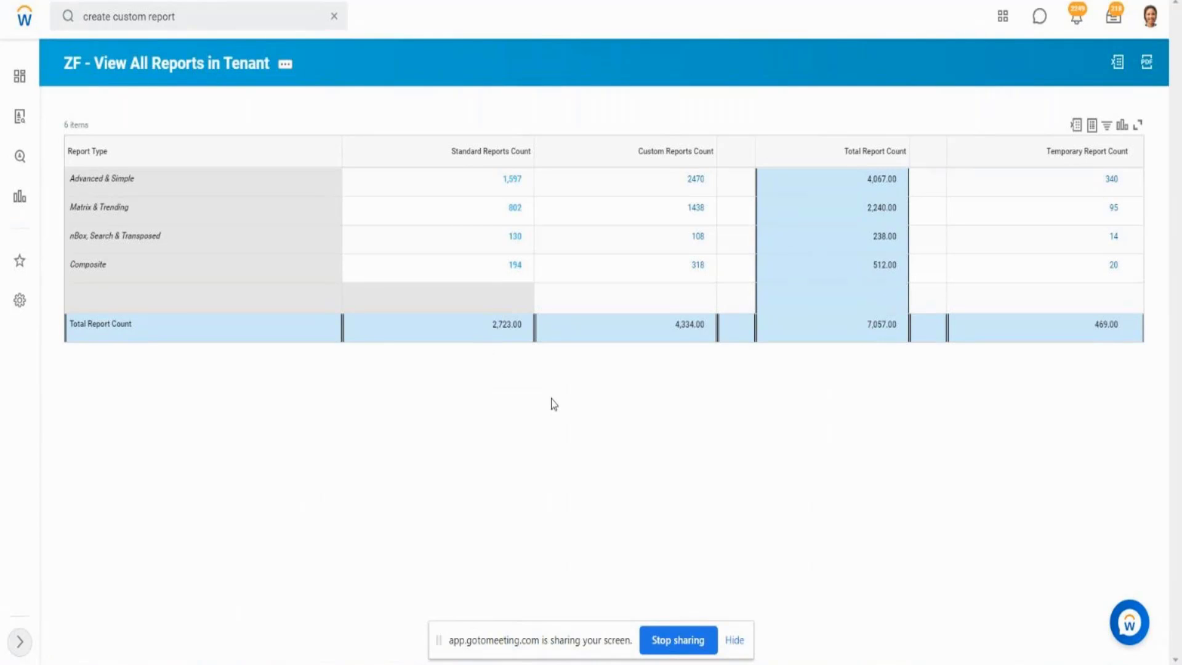
key(ctrl+Tab)
key(alt+Tab)
key(alt+Tab)
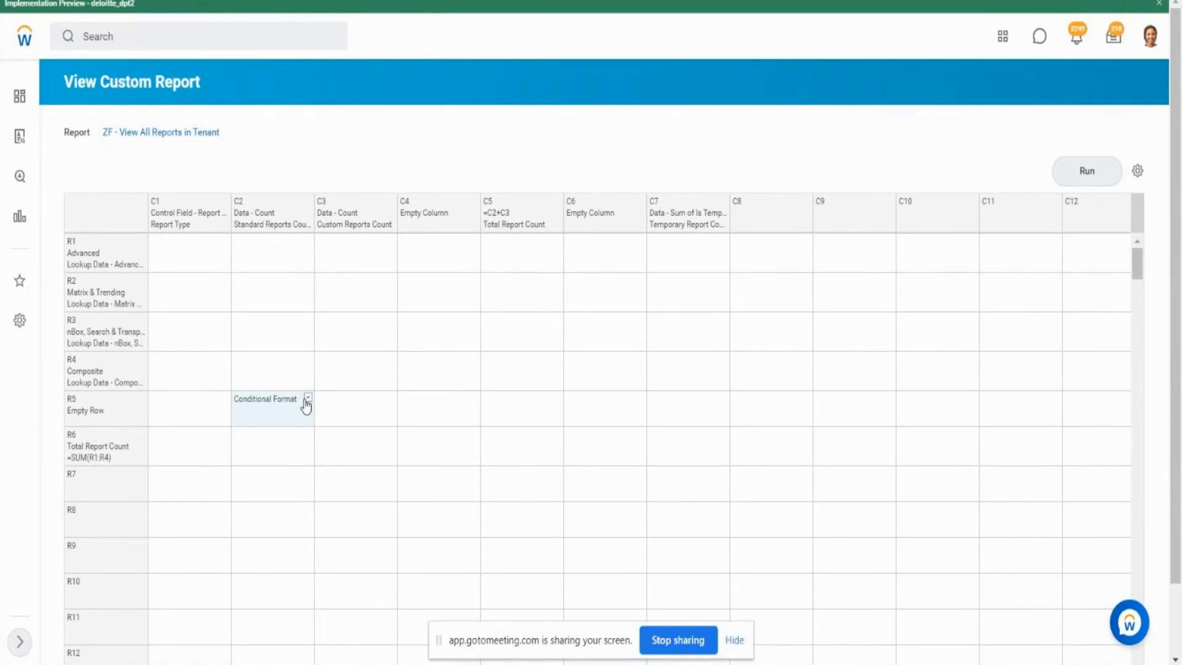
Reopen the conditional format of cell R5C2 for editing and view the related actions of its True/False Condition.
click(306, 401)
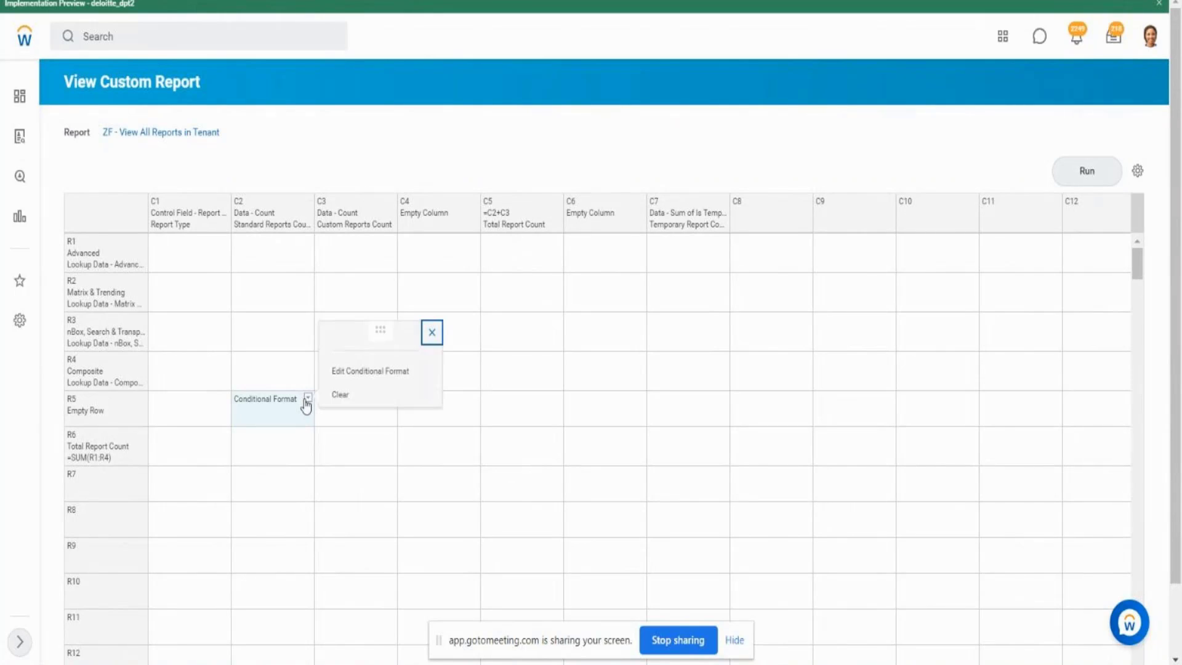
click(371, 371)
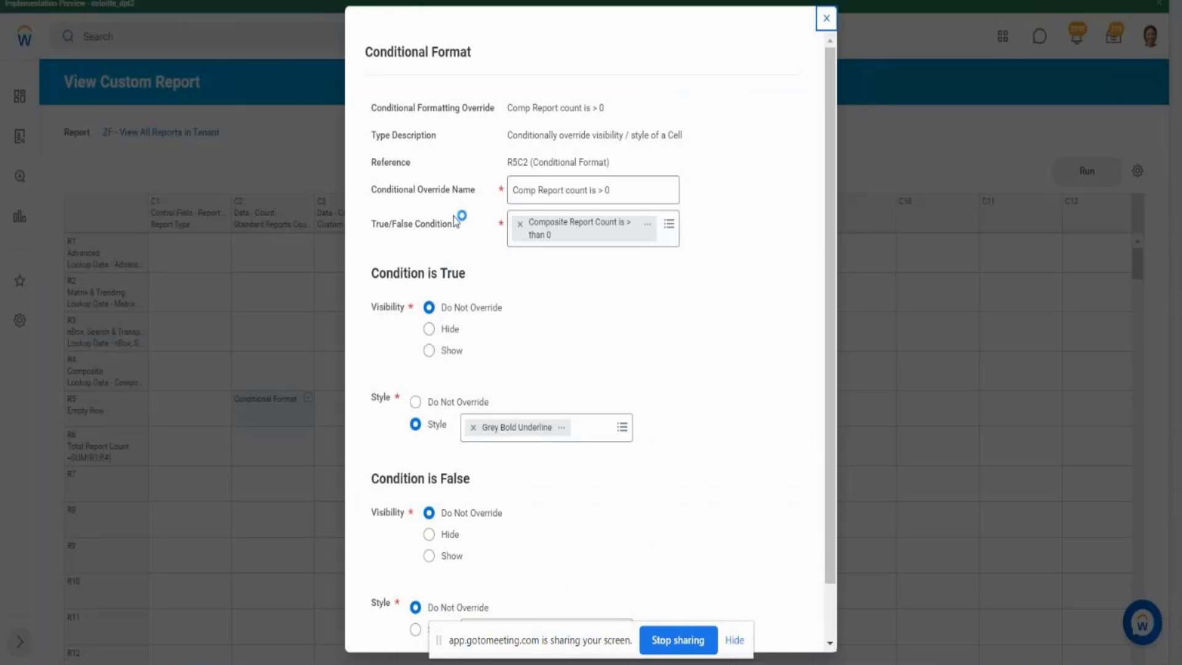
click(647, 227)
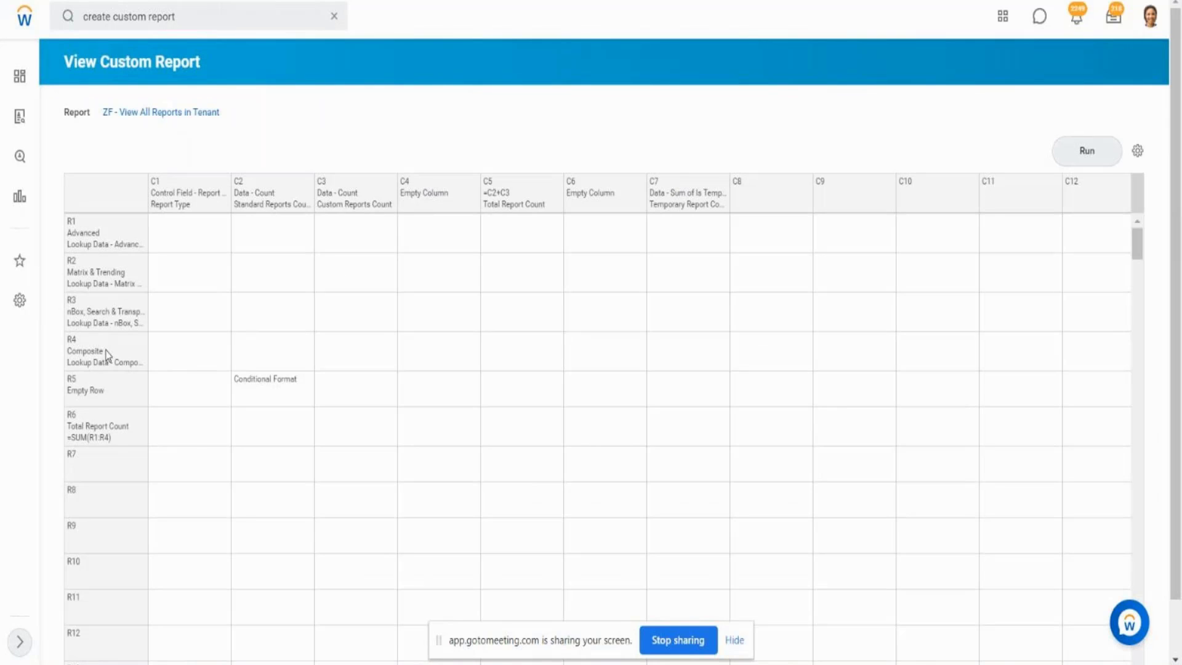
Review the definition of the override condition Composite Report Count is > than 0 used by the conditional format at R5C2.
click(261, 352)
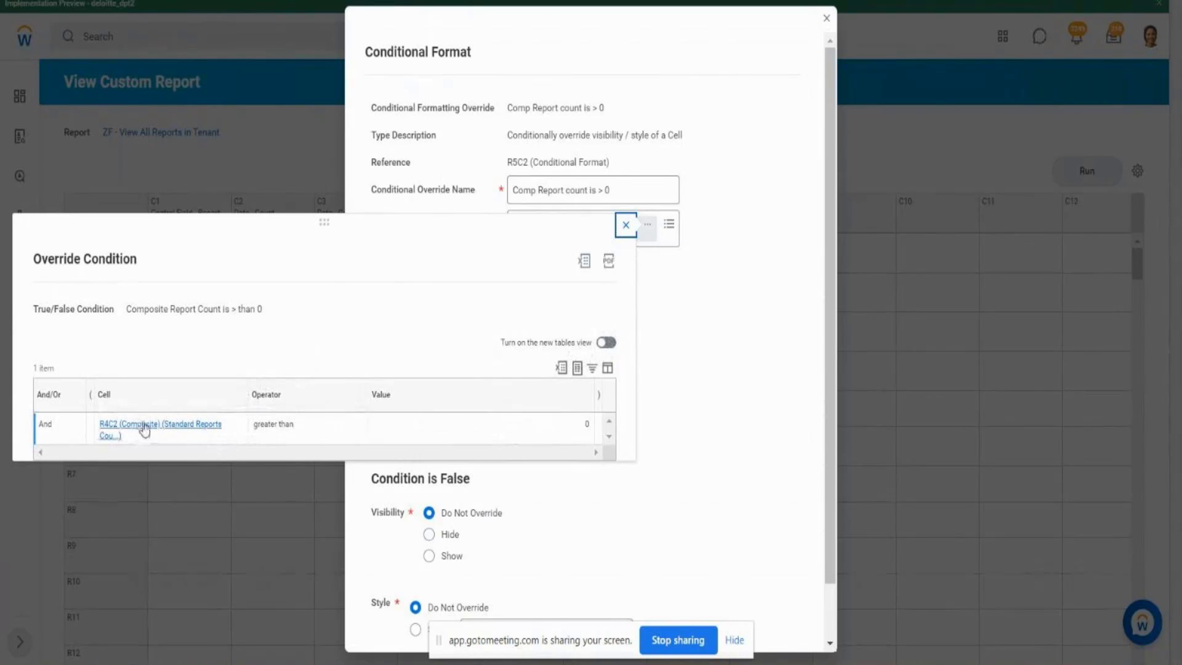
double_click(705, 280)
click(650, 231)
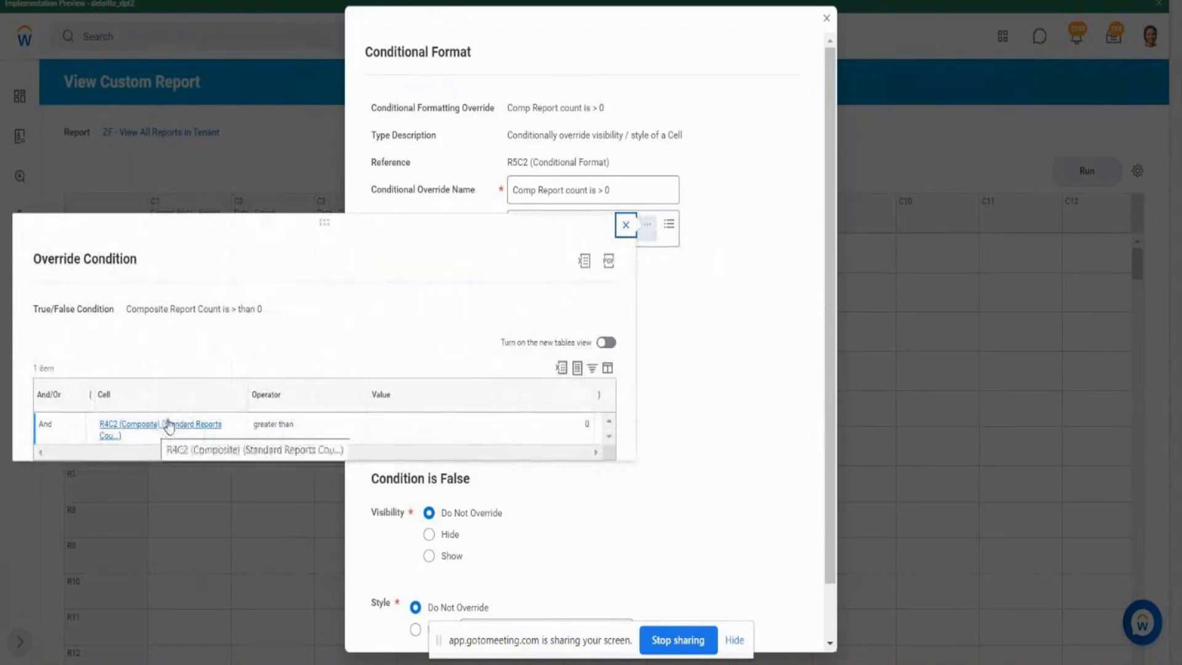
click(669, 300)
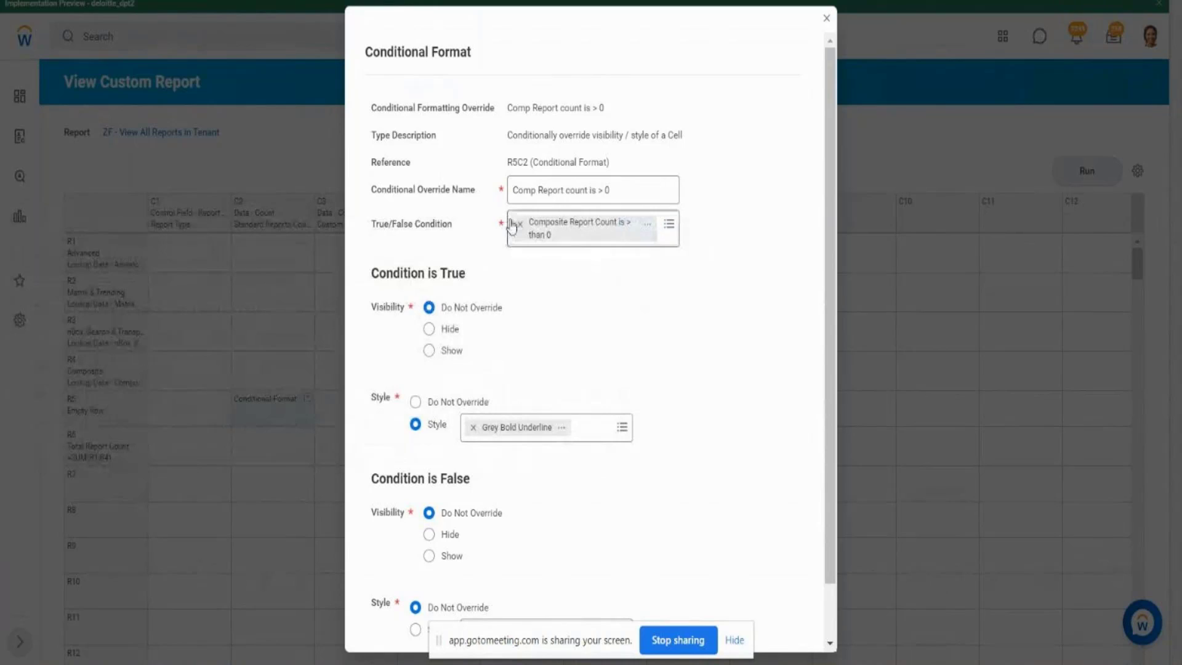
click(521, 223)
click(522, 224)
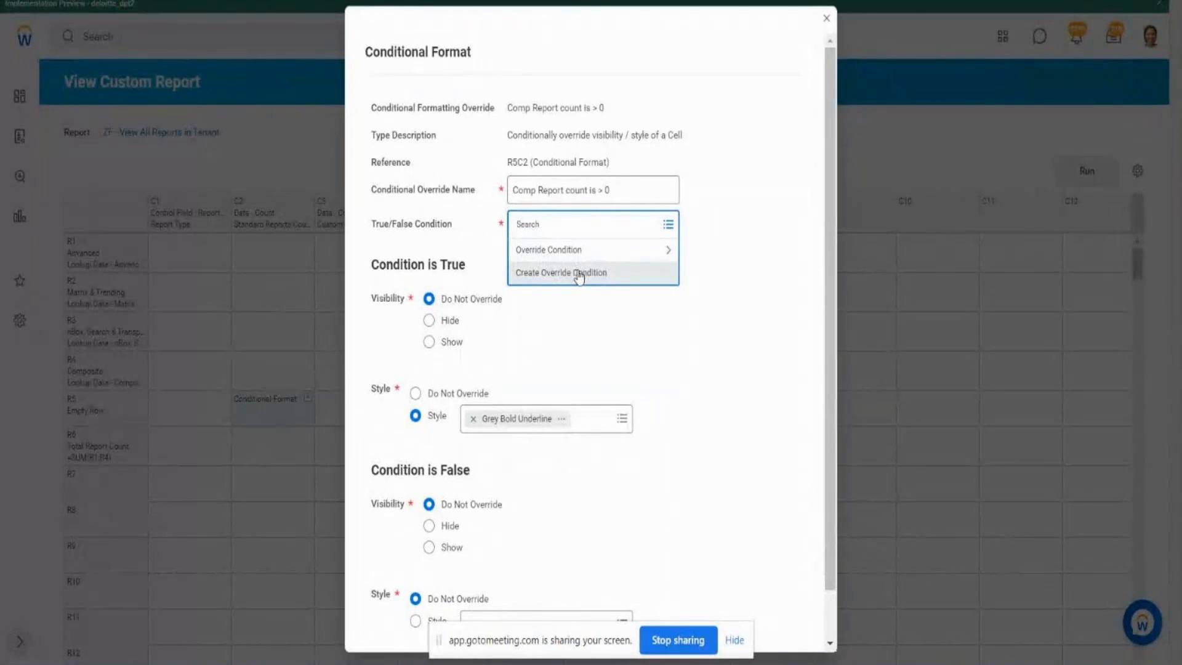
click(578, 274)
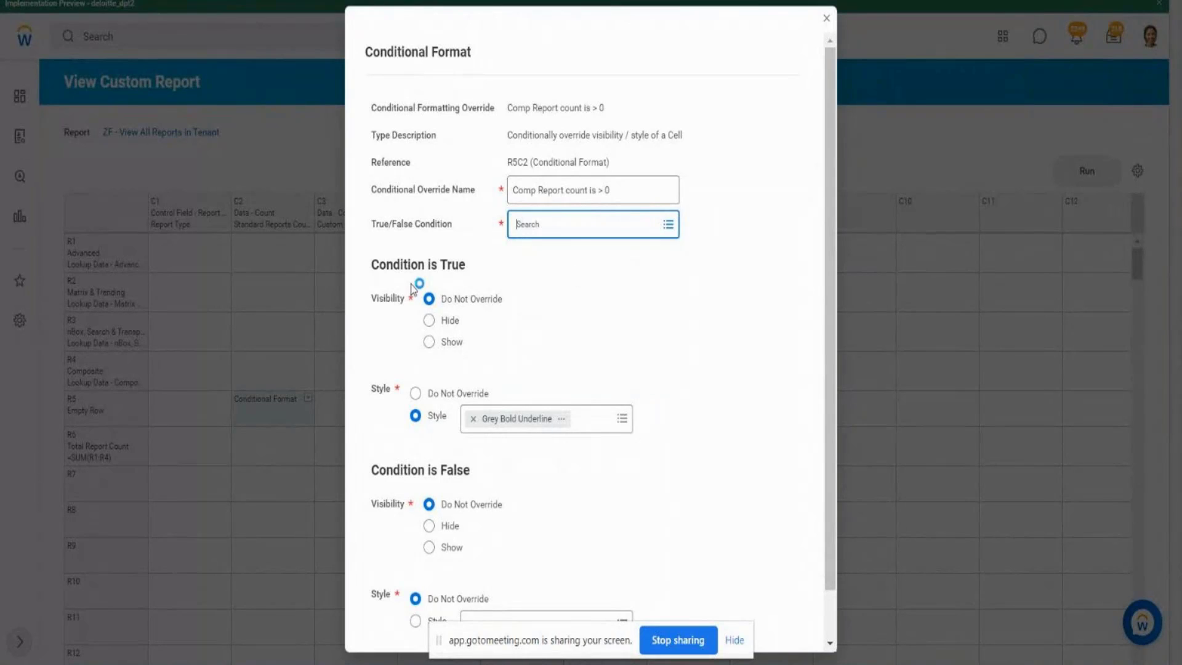
drag(461, 427, 598, 422)
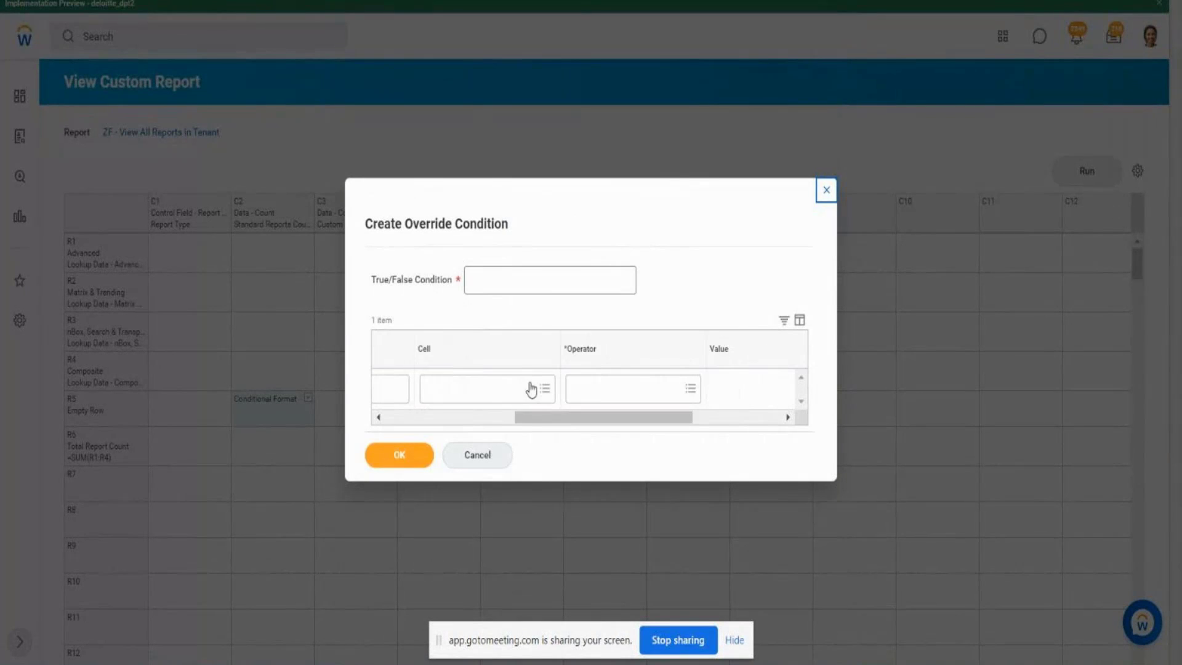
click(531, 388)
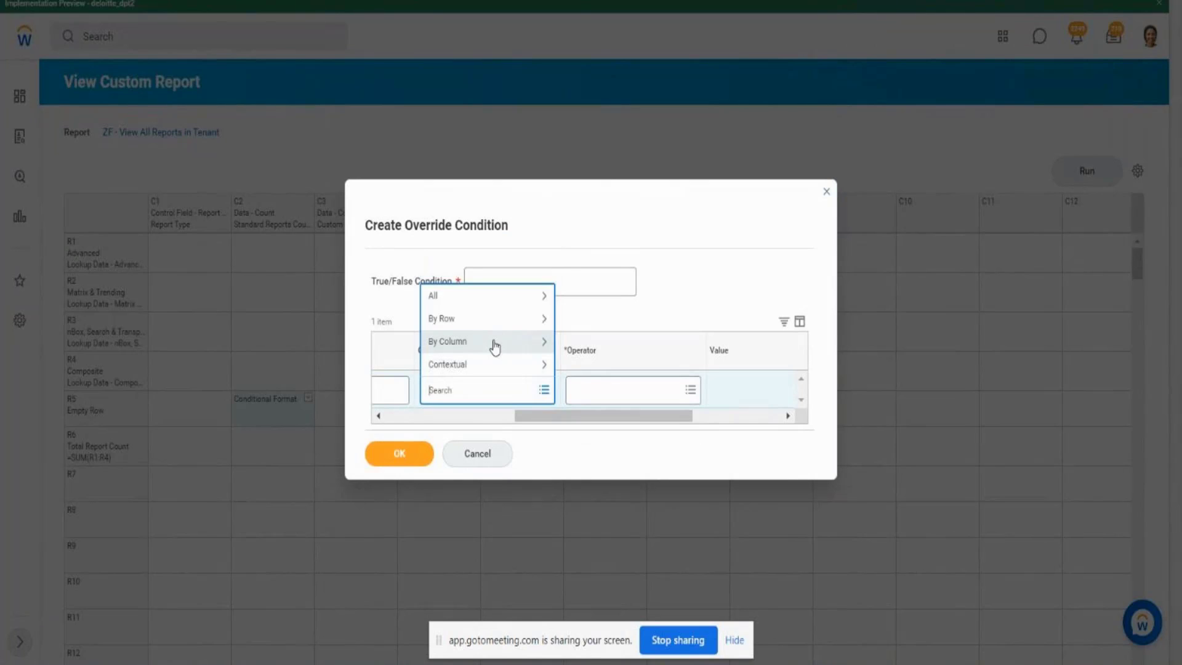
click(825, 196)
click(825, 196)
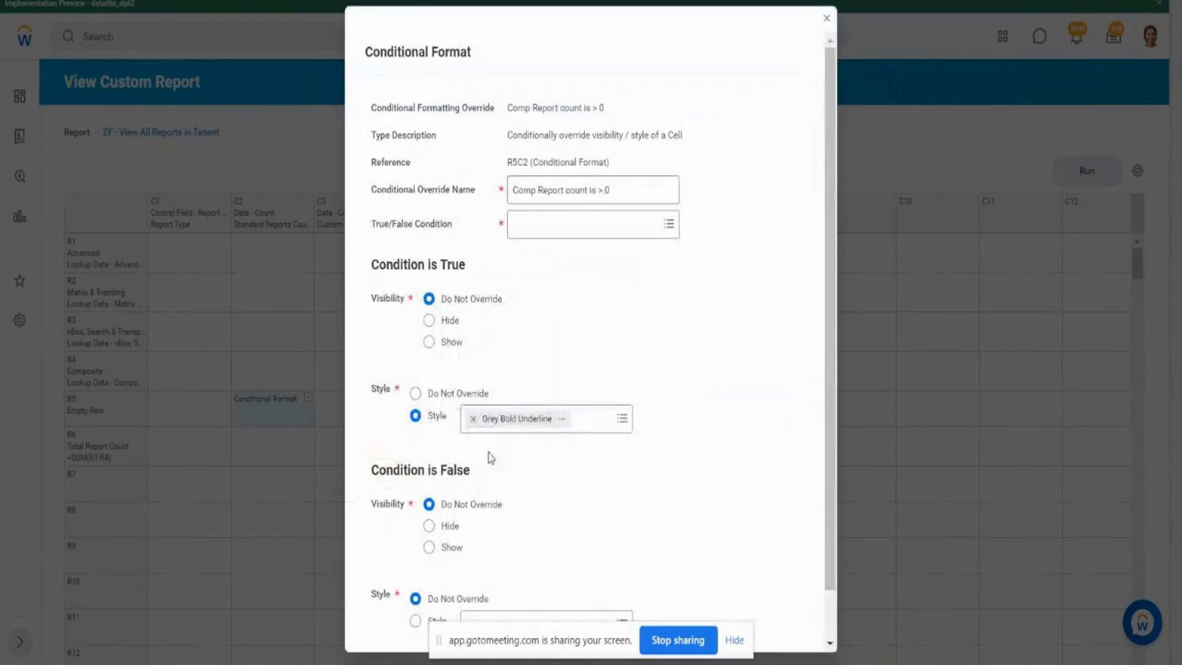
scroll(480, 578, down, 1)
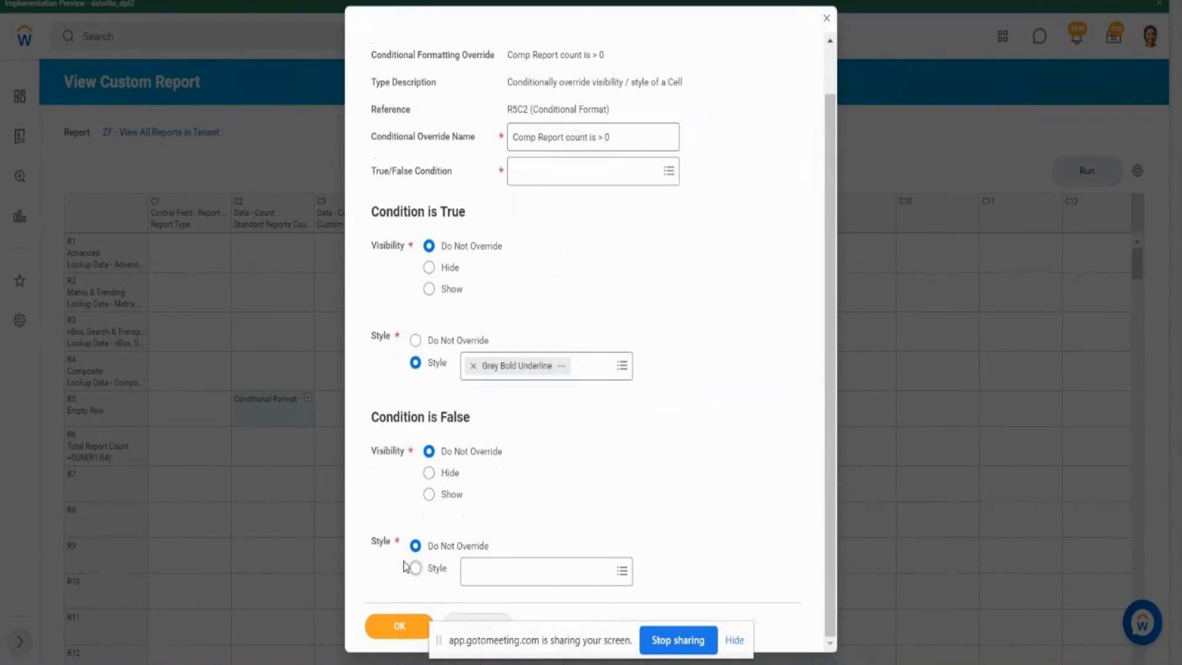
click(479, 620)
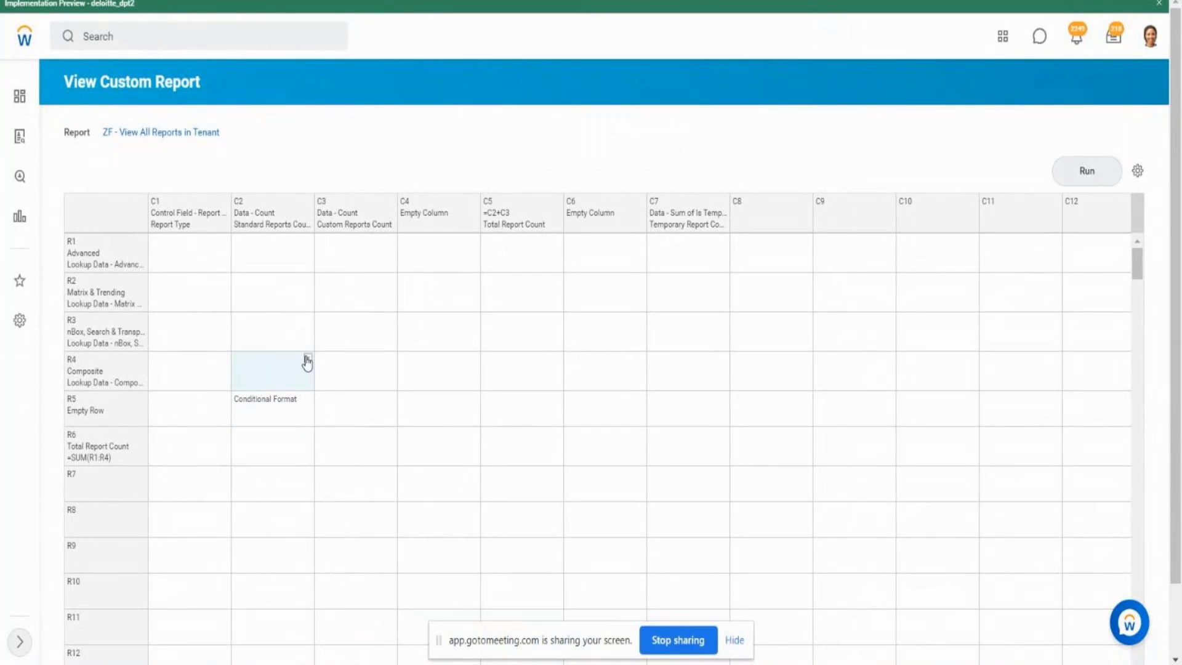
click(307, 360)
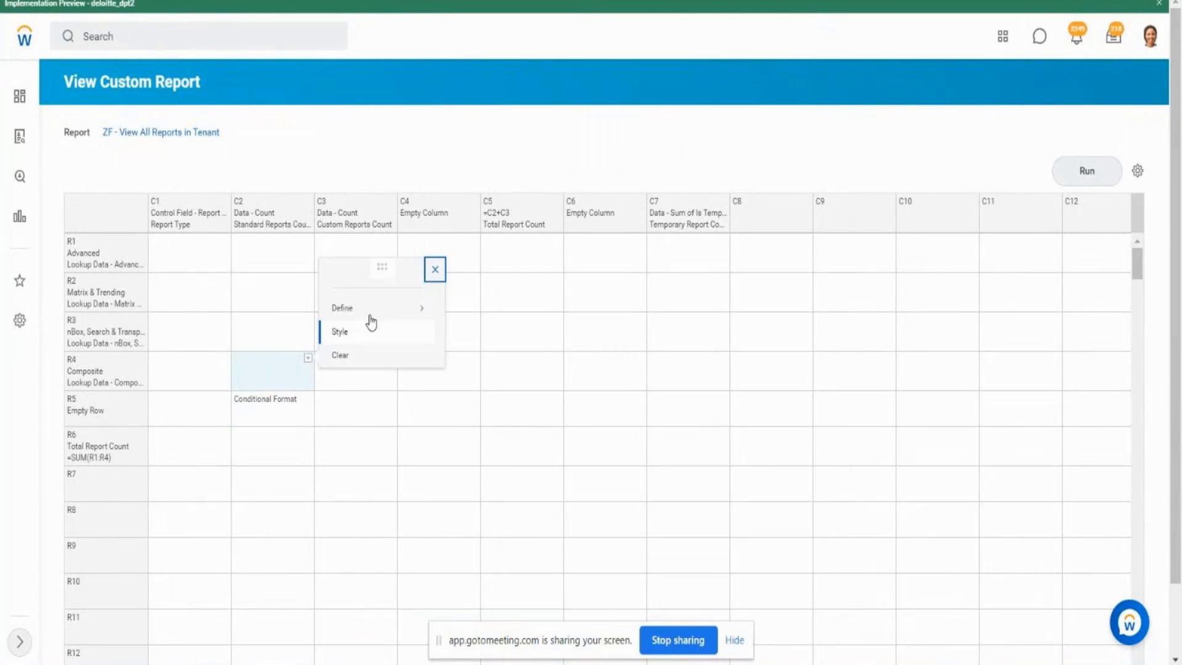
mouse_move(374, 310)
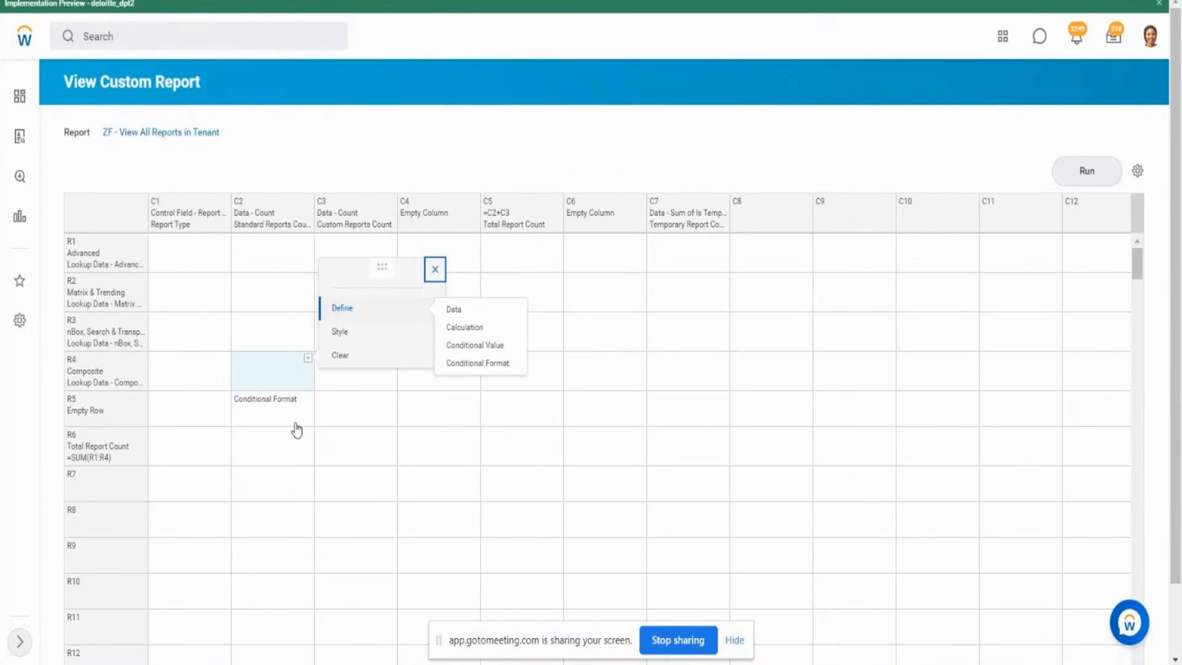
click(271, 418)
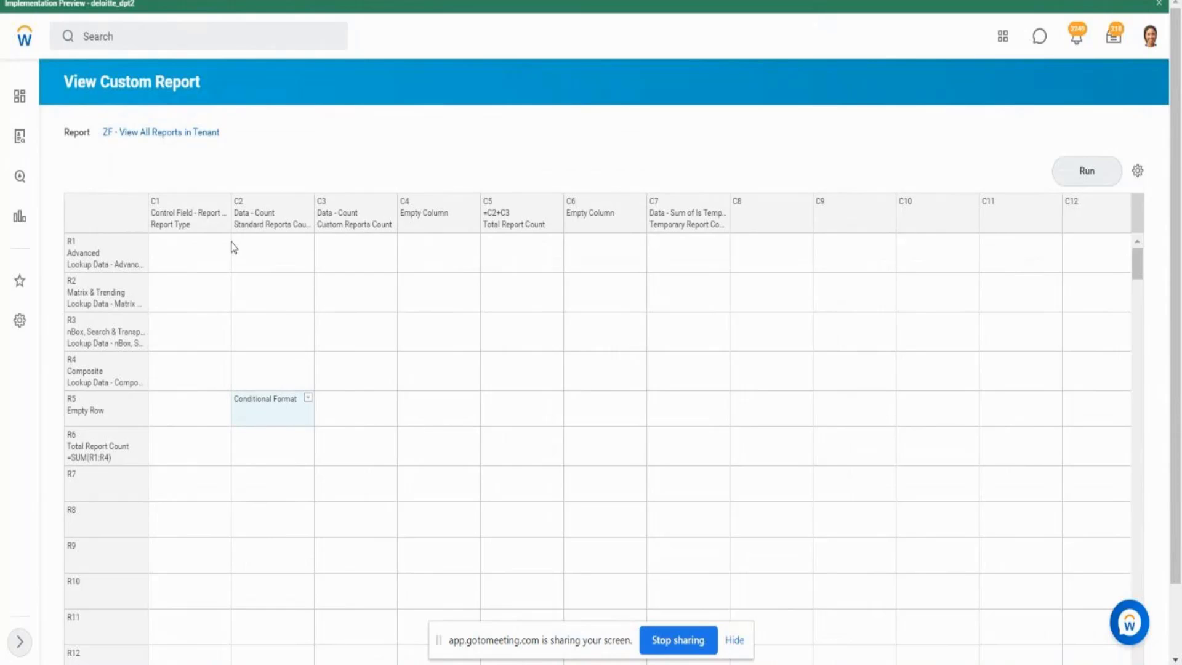
Start defining a conditional format for cell R4C2, where the Composite row meets the Standard Reports Count column.
click(271, 374)
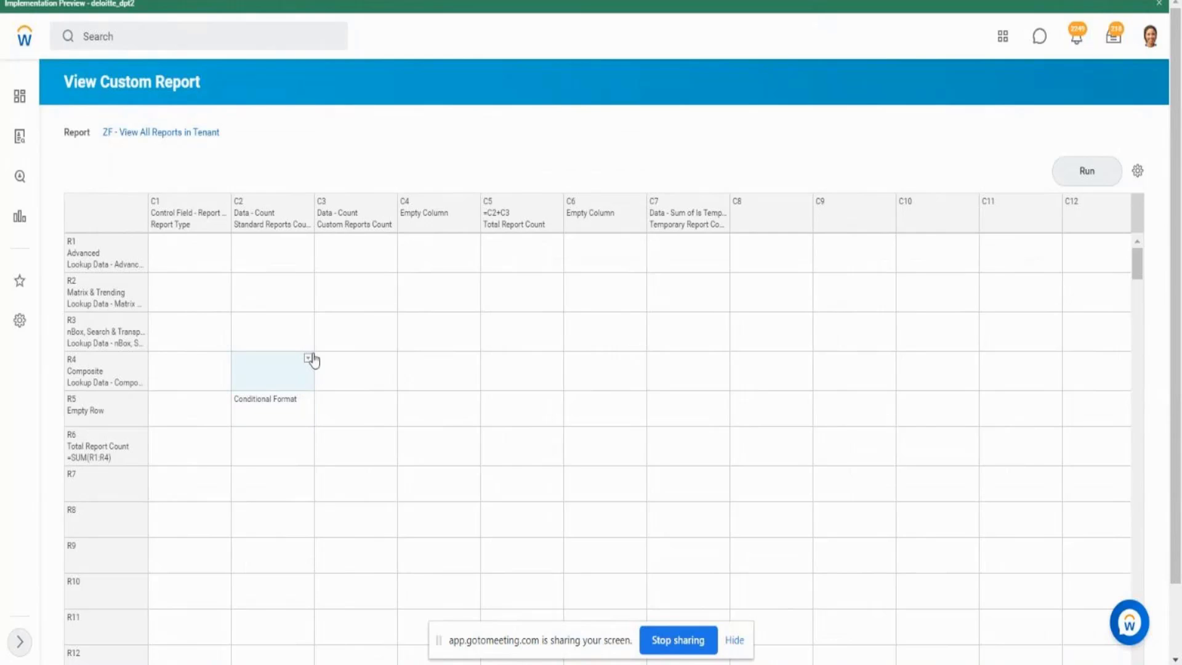
click(311, 359)
mouse_move(372, 306)
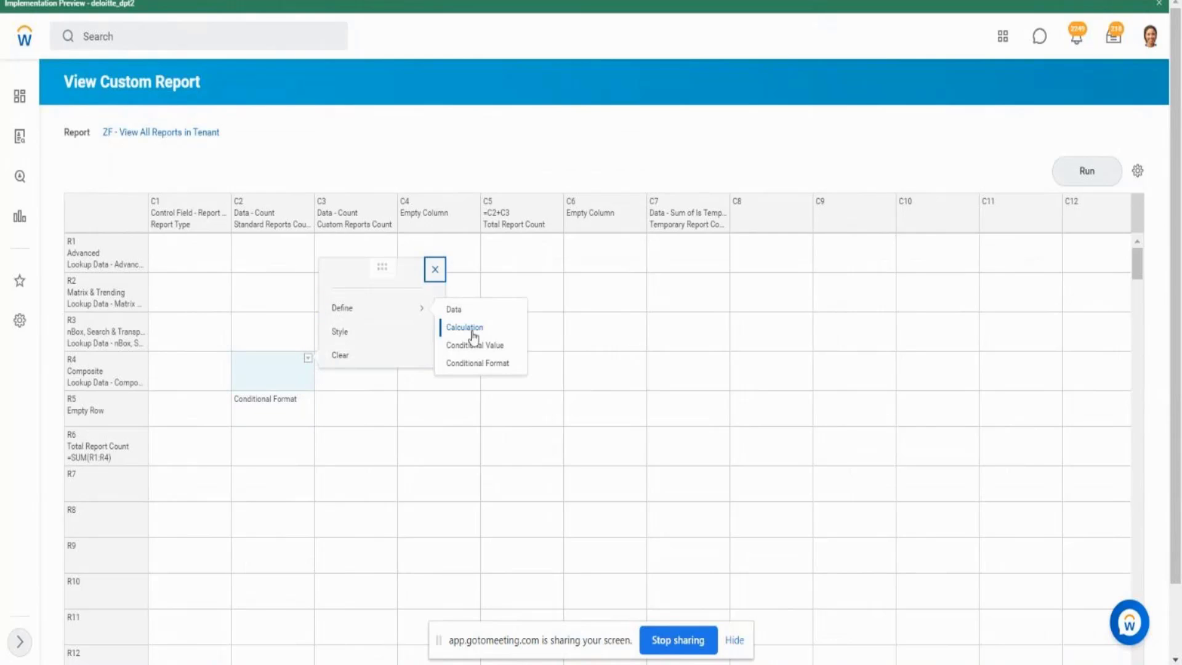
click(480, 365)
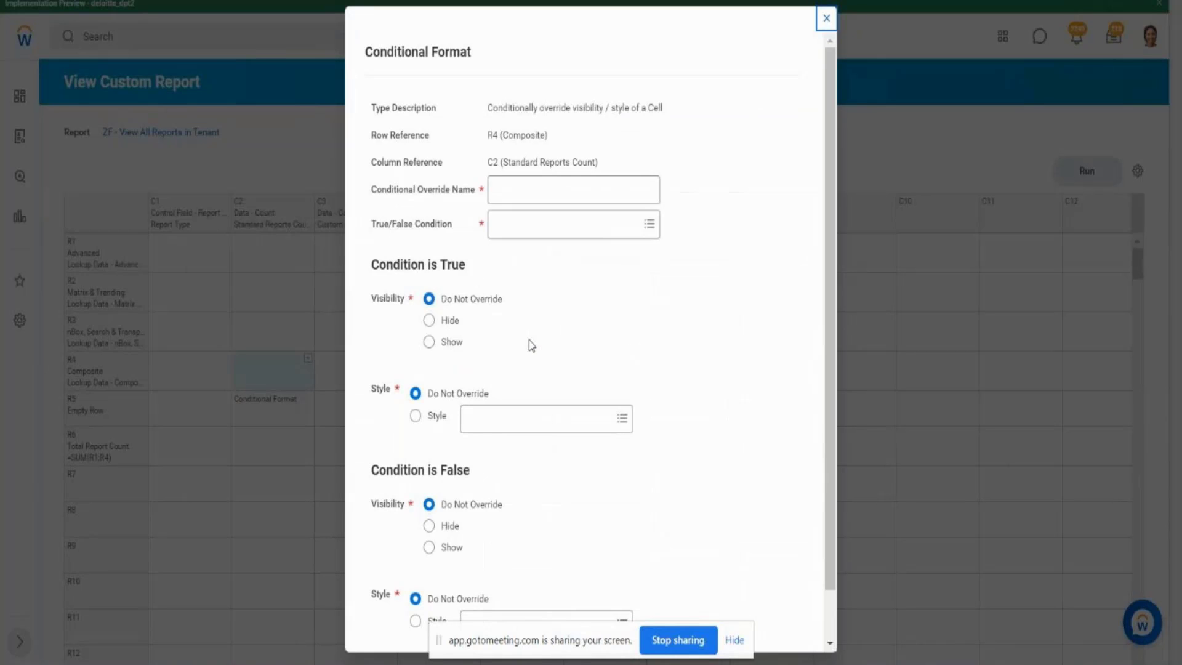
Try the existing override condition Composite Report Count is > than 0 as the True/False Condition, and remove it again.
click(536, 230)
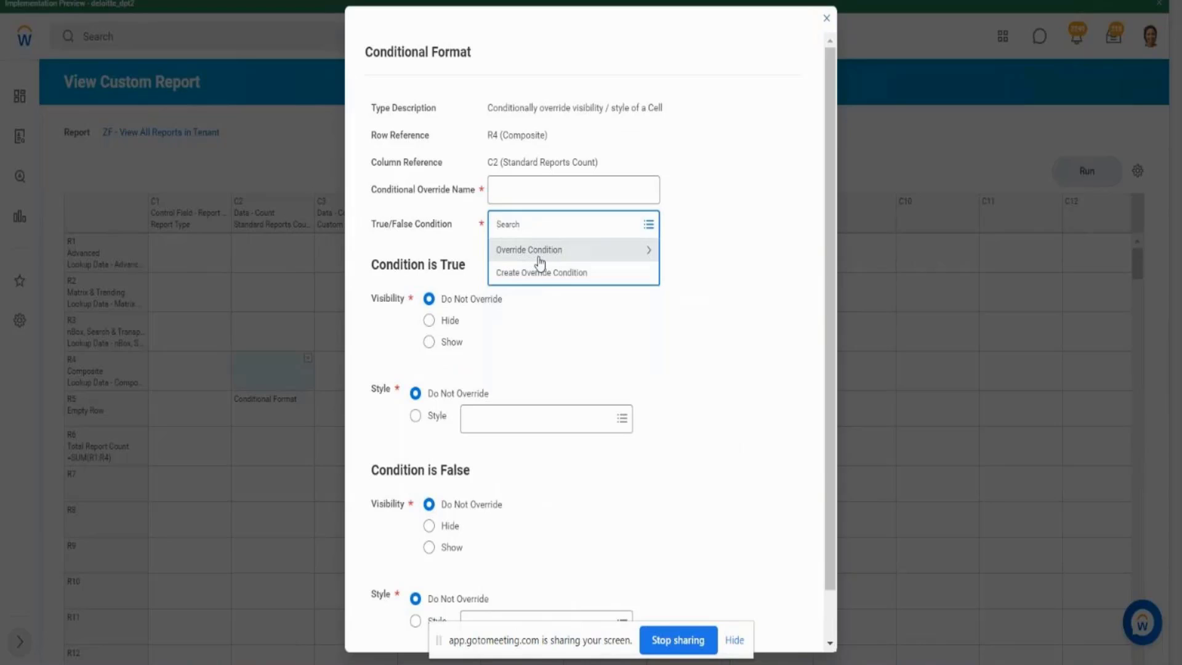
click(539, 259)
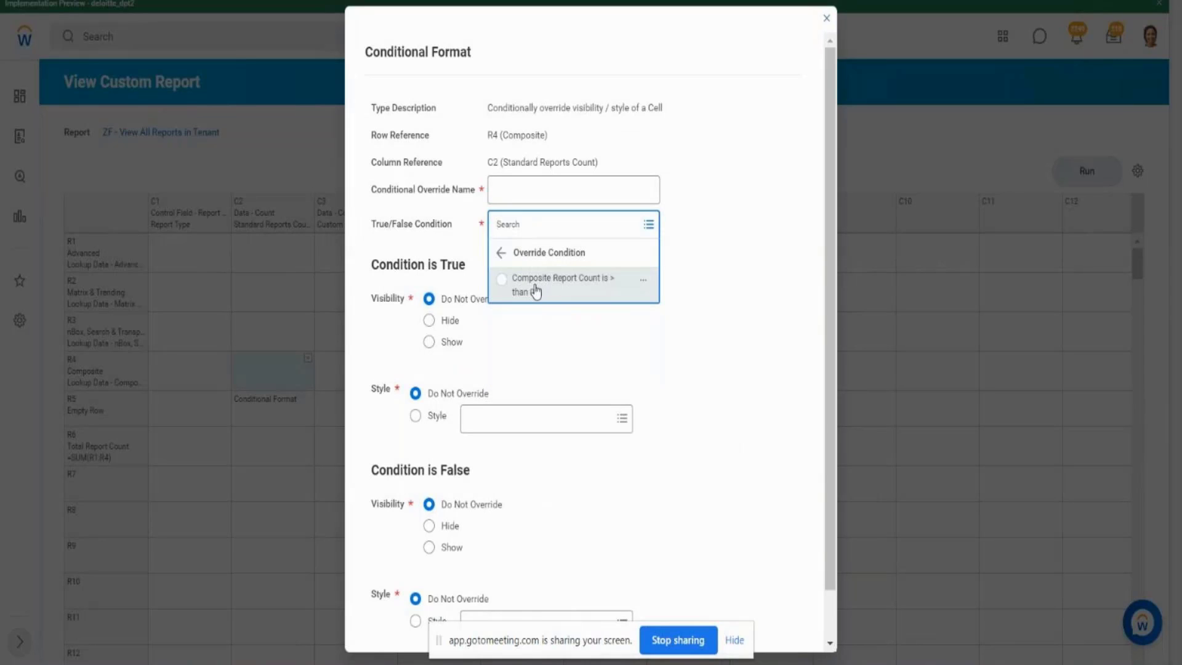
click(534, 285)
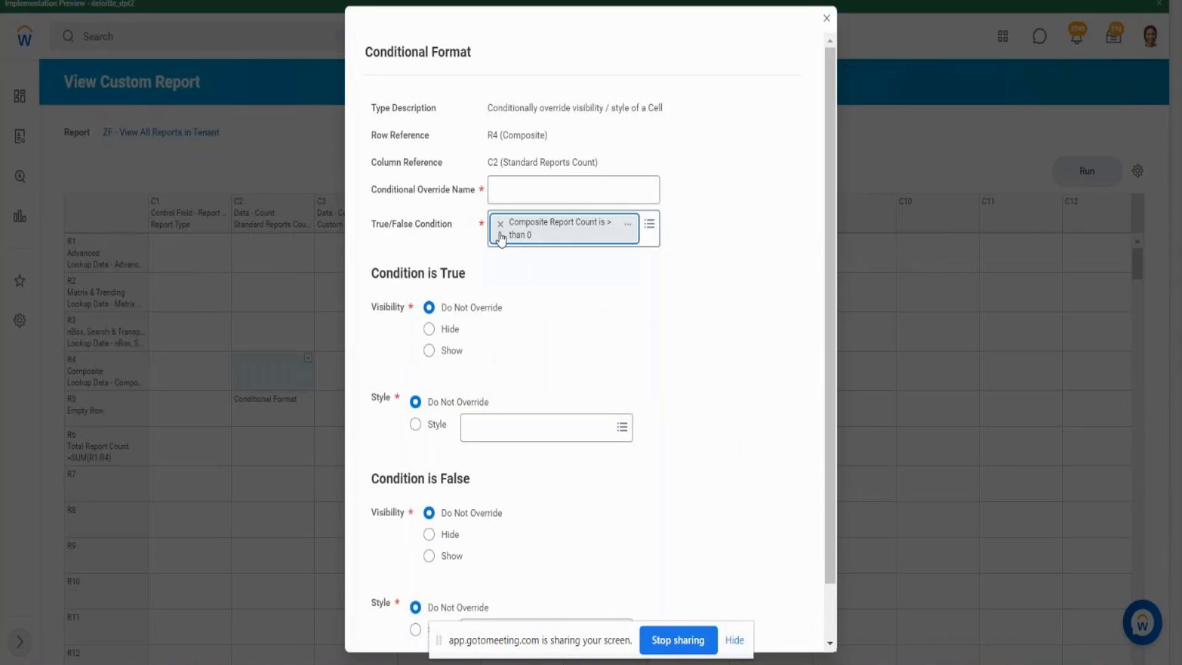
click(500, 225)
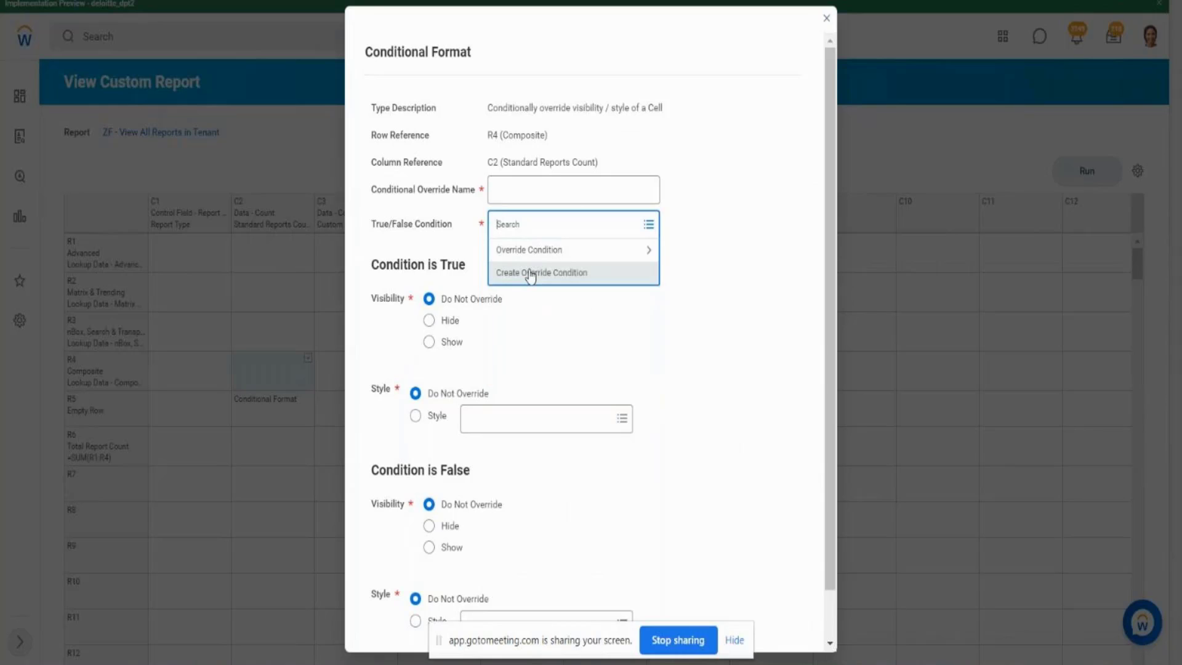
Start a new override condition and set its cell to R1C1 (Advanced) (Report Type), found by column.
click(529, 274)
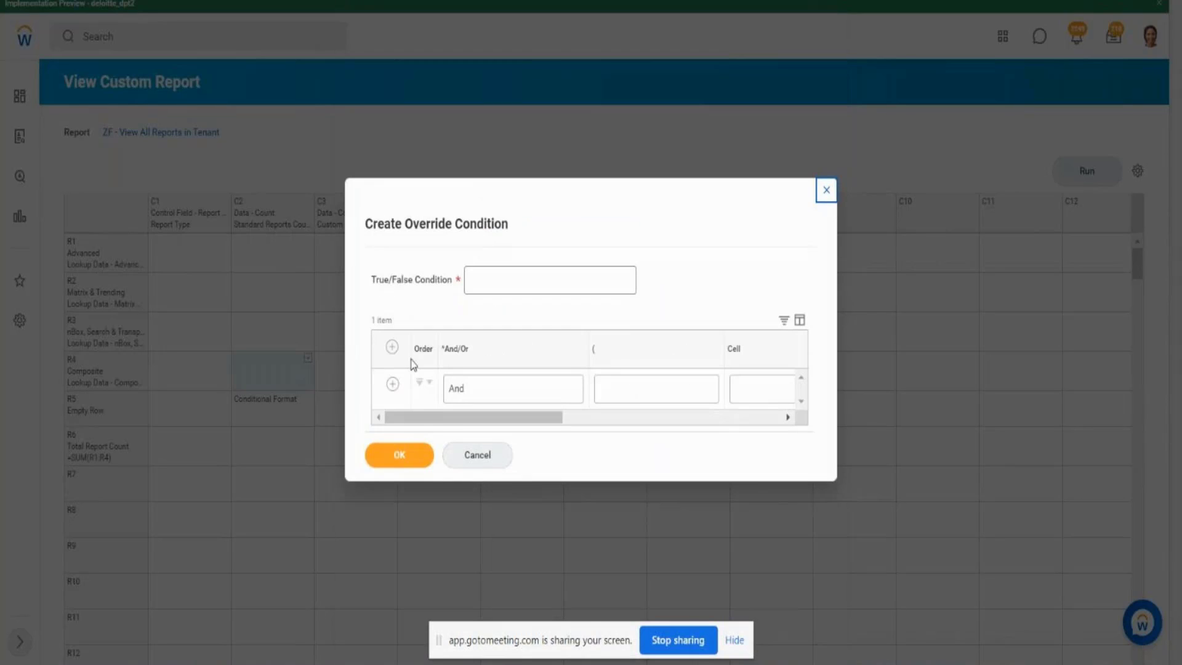
drag(450, 415, 546, 427)
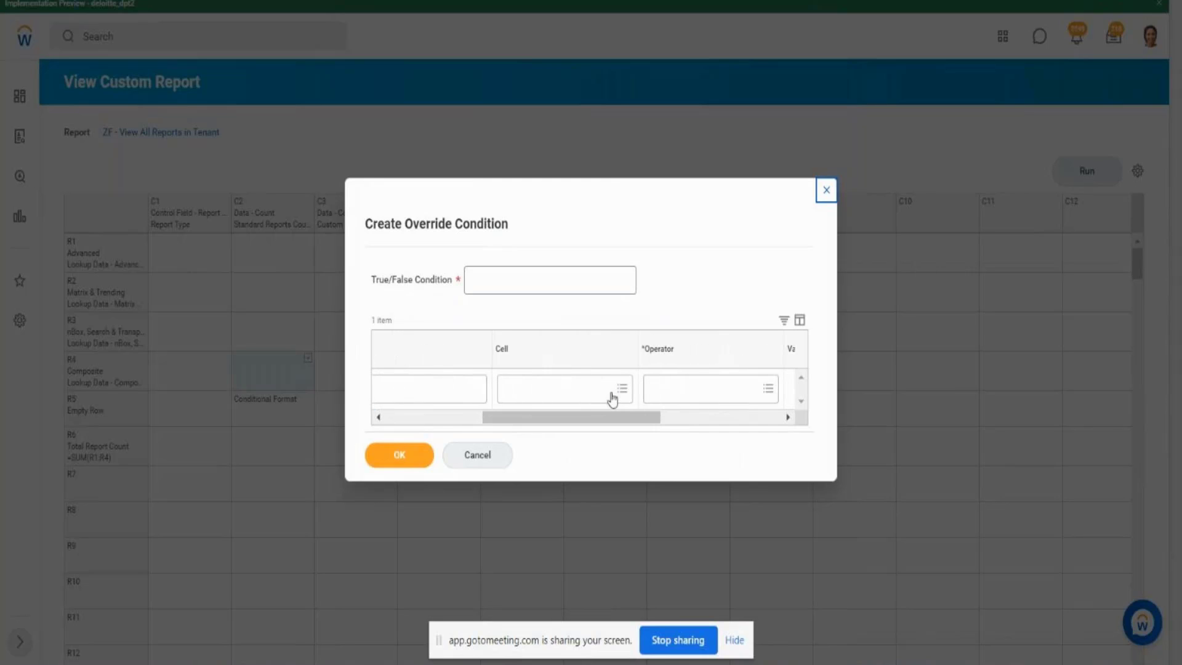
click(623, 390)
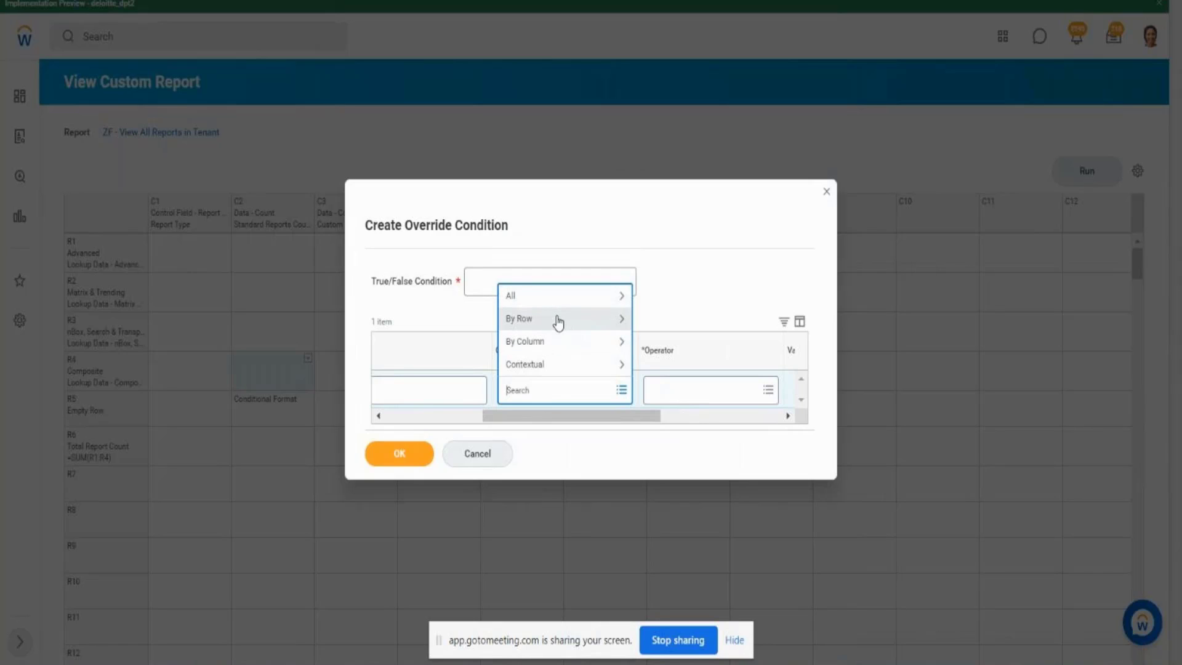
click(541, 349)
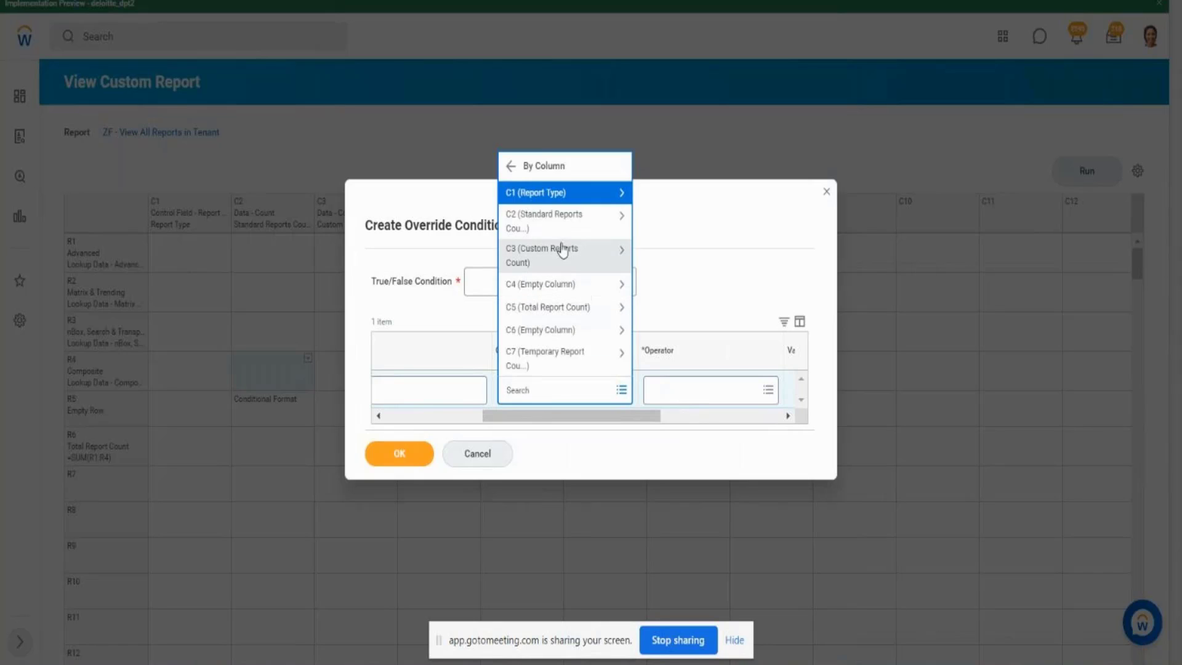
click(560, 194)
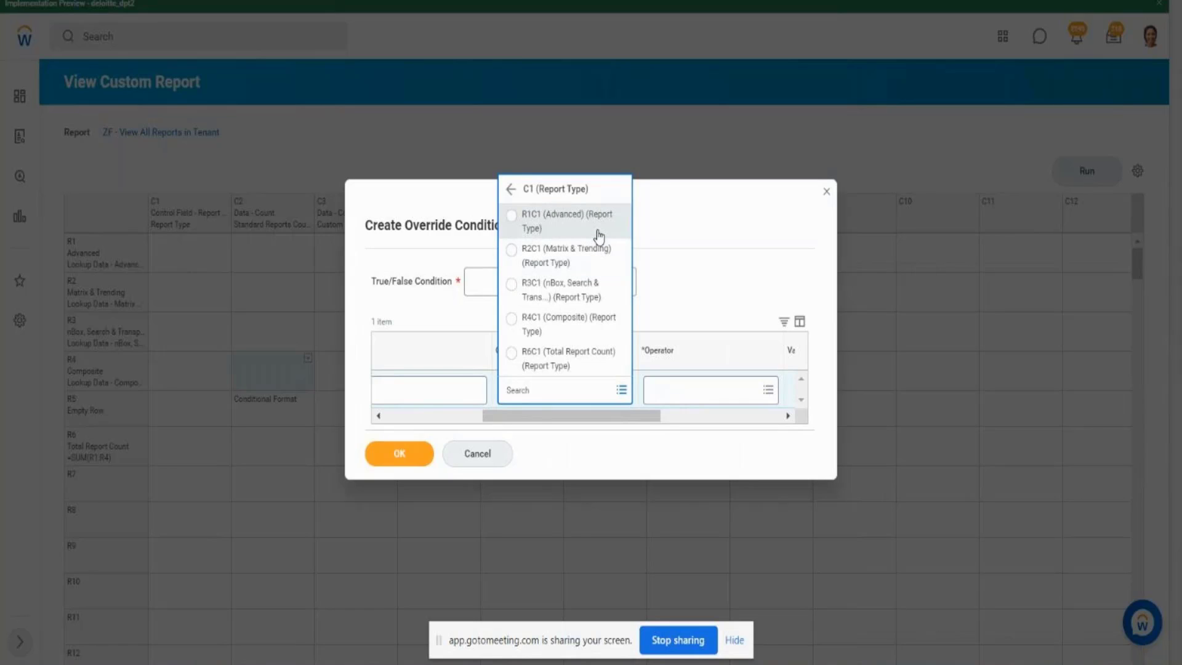
click(598, 235)
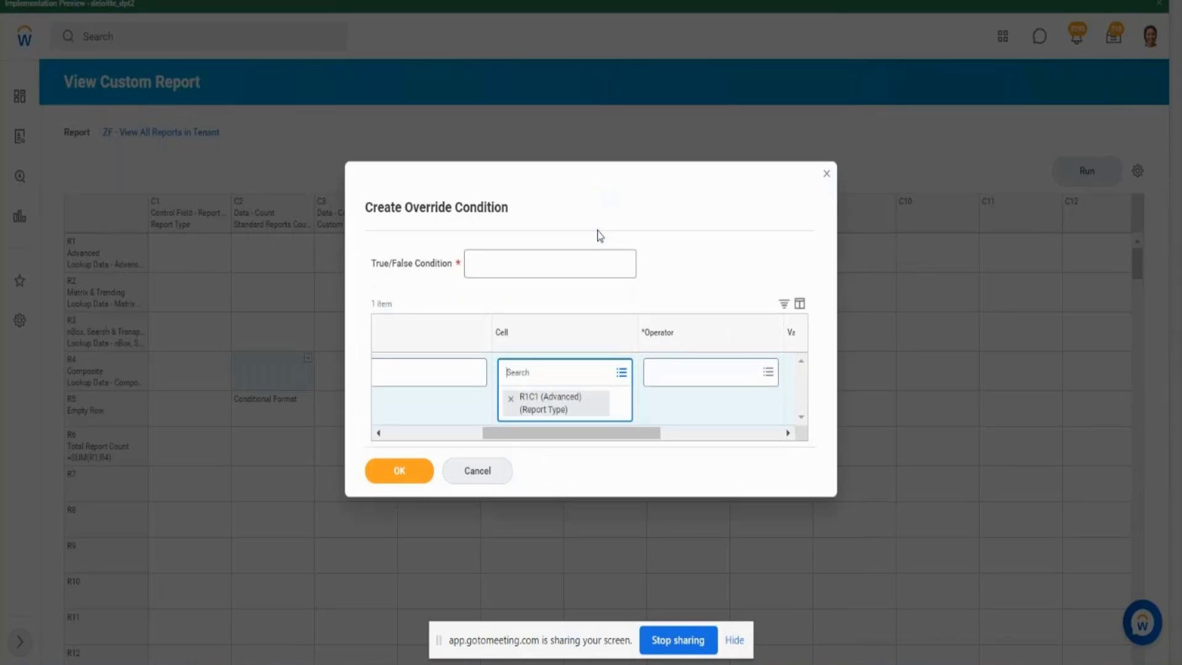
Set the condition's operator to any in the selection list and review the value and operator choices.
drag(554, 436, 620, 431)
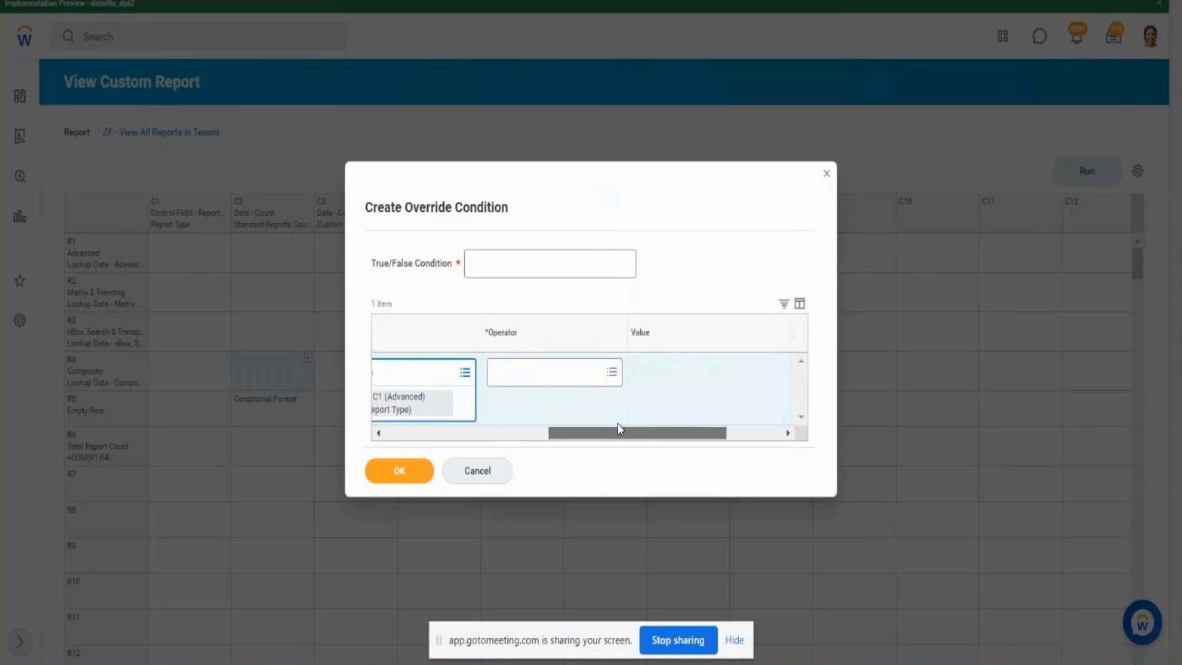
click(614, 373)
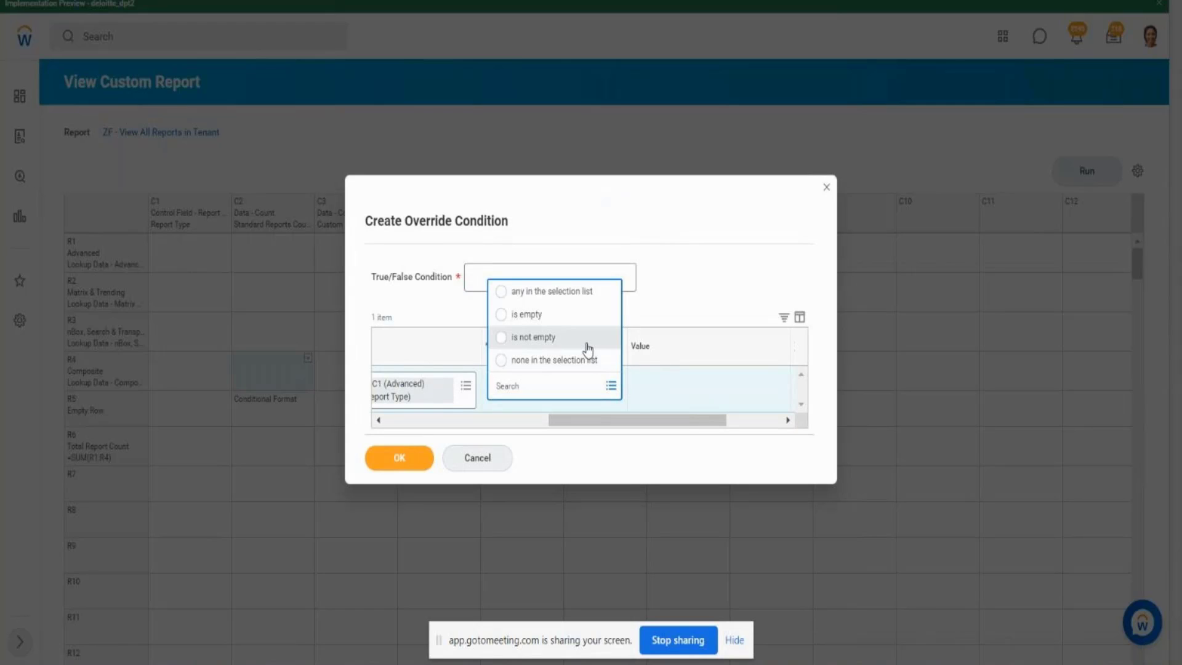
click(581, 299)
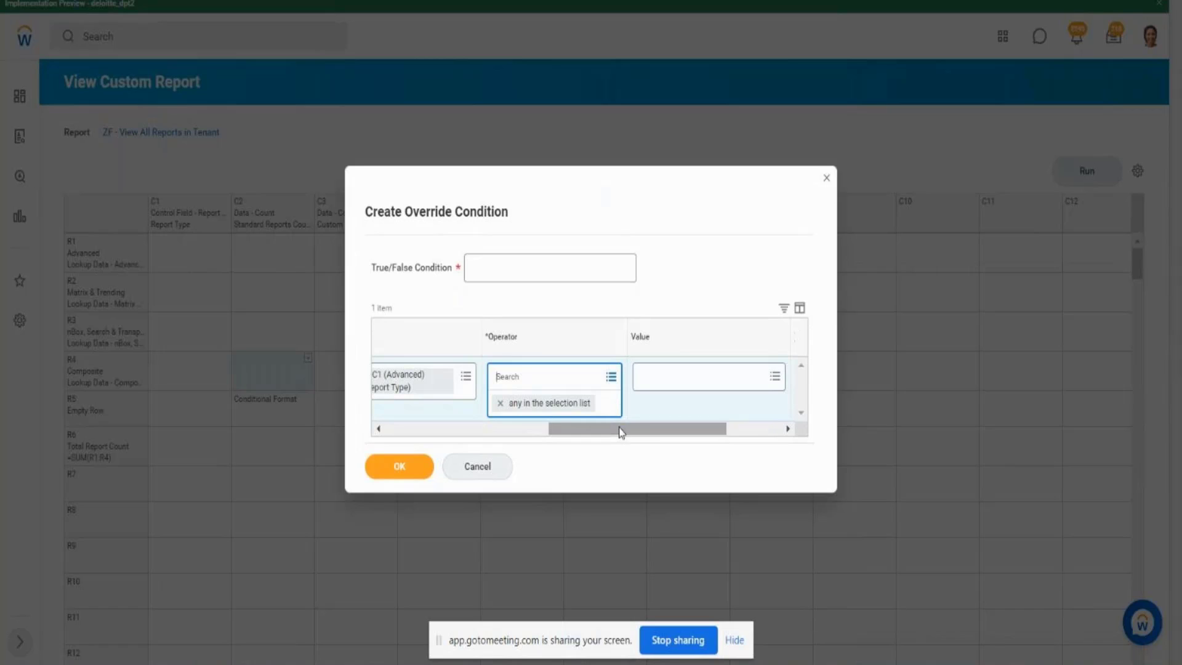
click(663, 379)
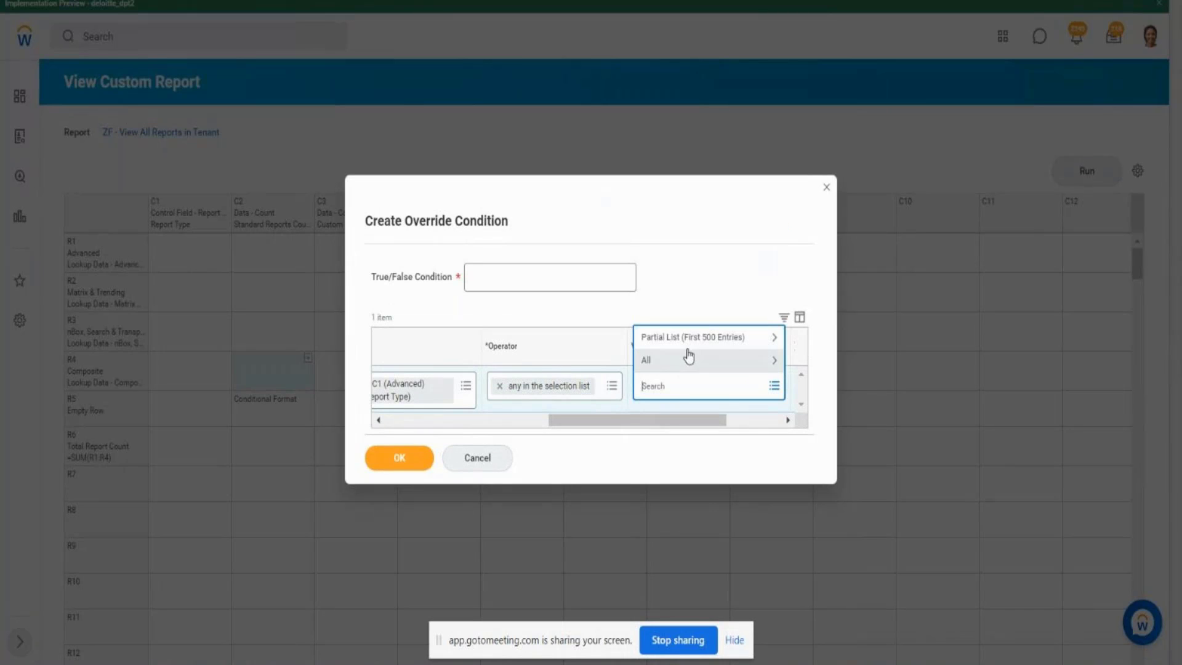
click(612, 387)
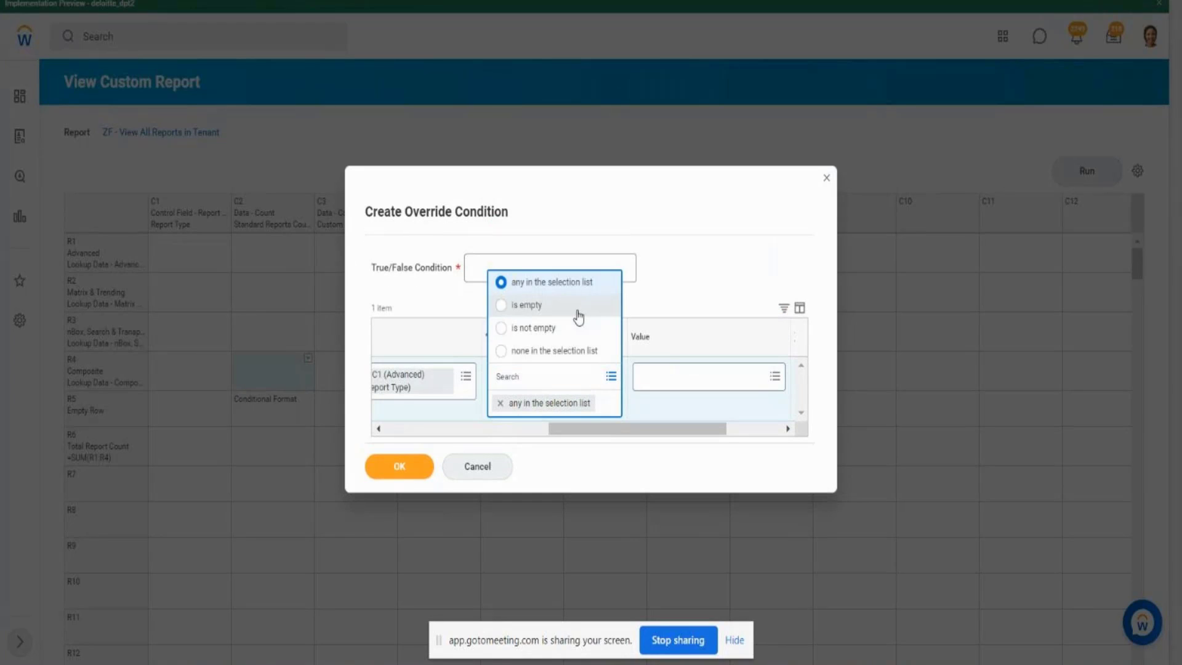
click(434, 430)
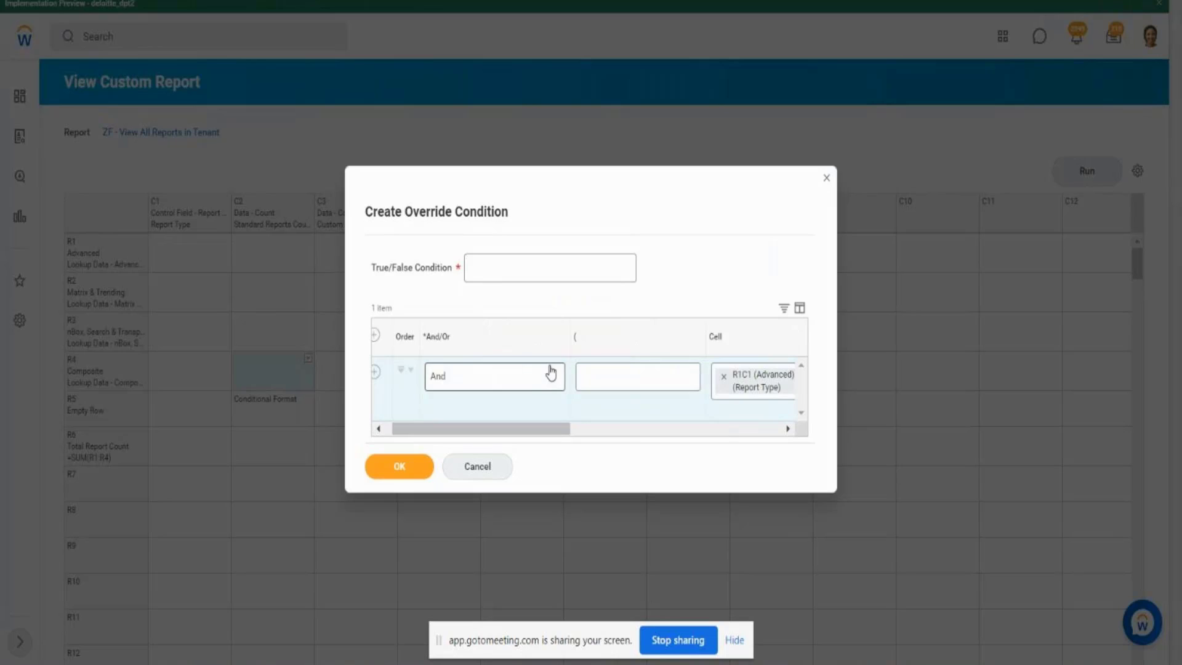
Change the override condition's cell to R4C2 (Composite) (Standard Reports Count), found by row.
click(725, 377)
click(727, 383)
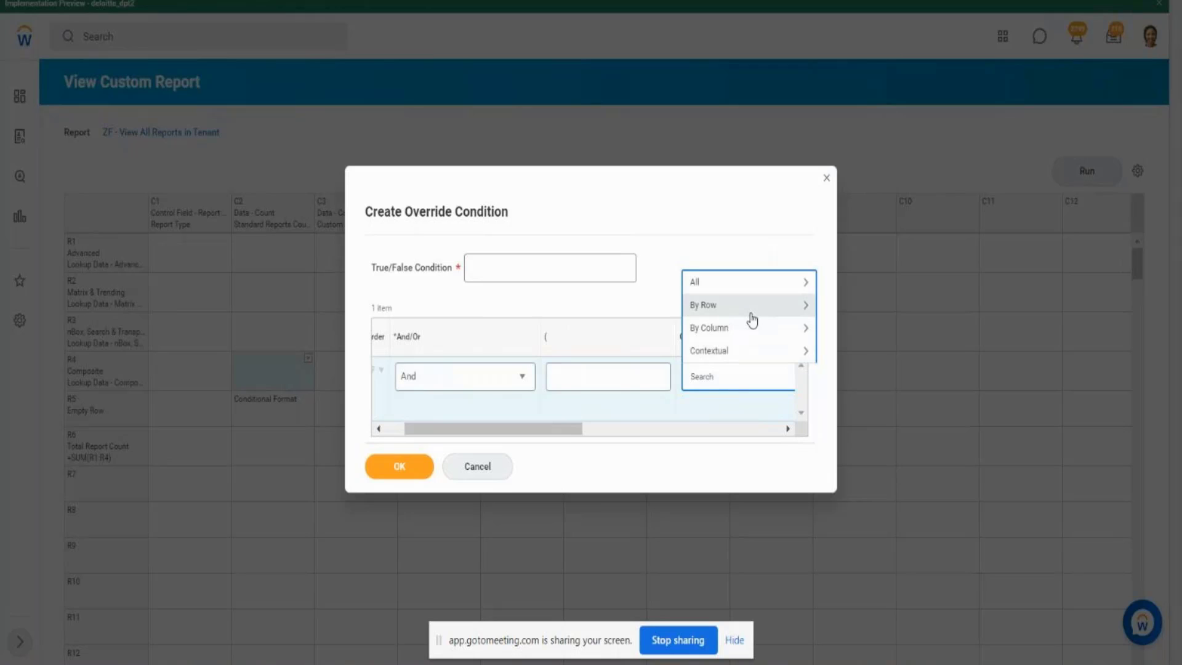
click(751, 318)
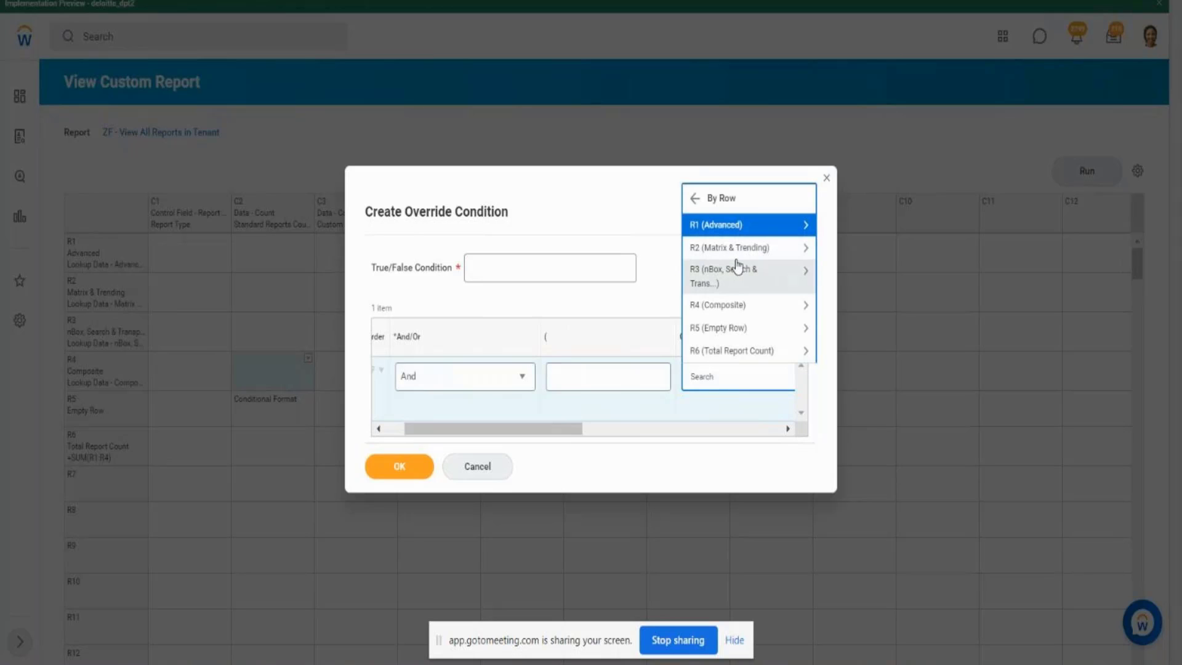
click(728, 304)
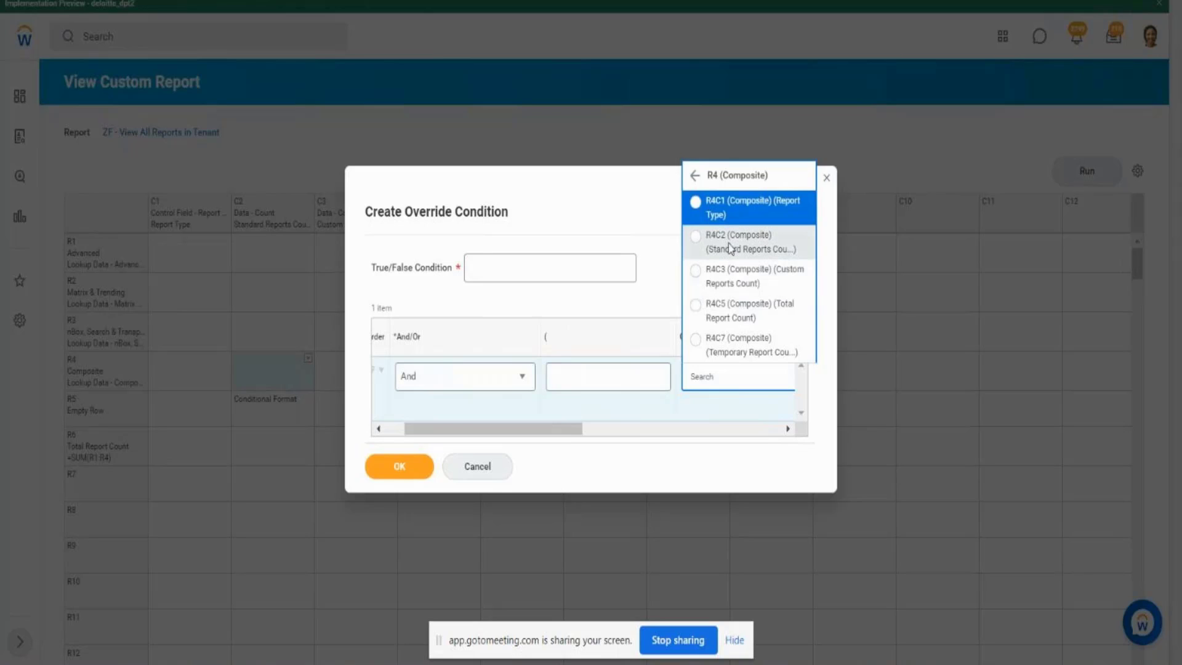
click(730, 248)
Set the R4C2 override condition's operator to greater than.
drag(585, 439, 671, 450)
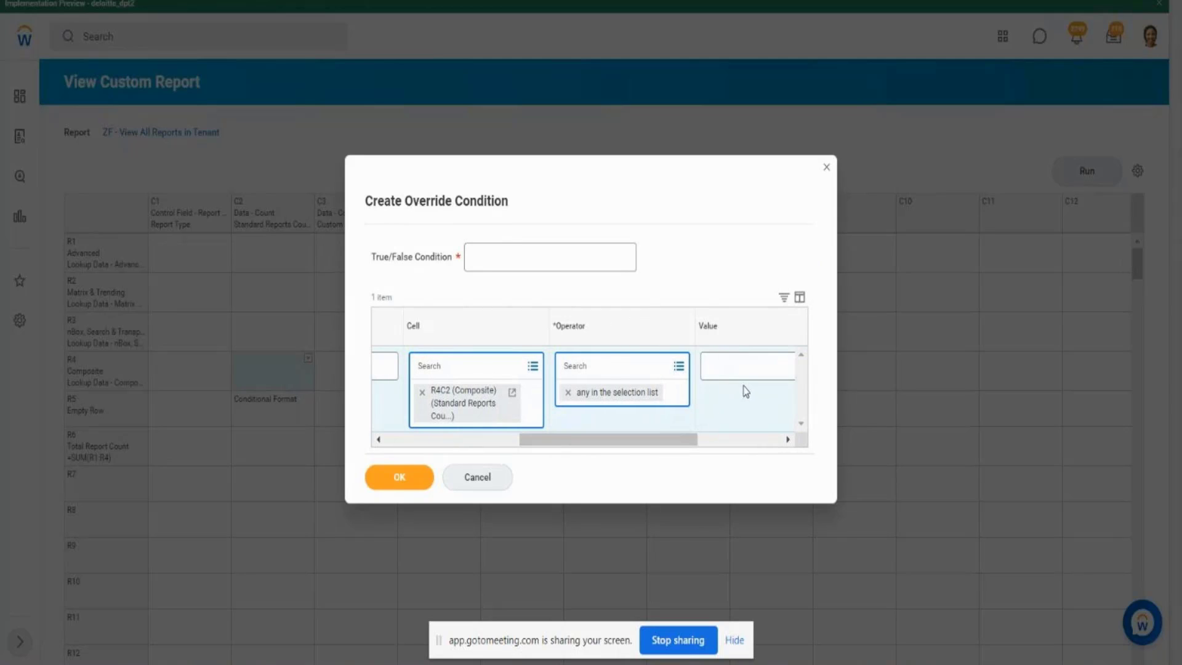
click(679, 370)
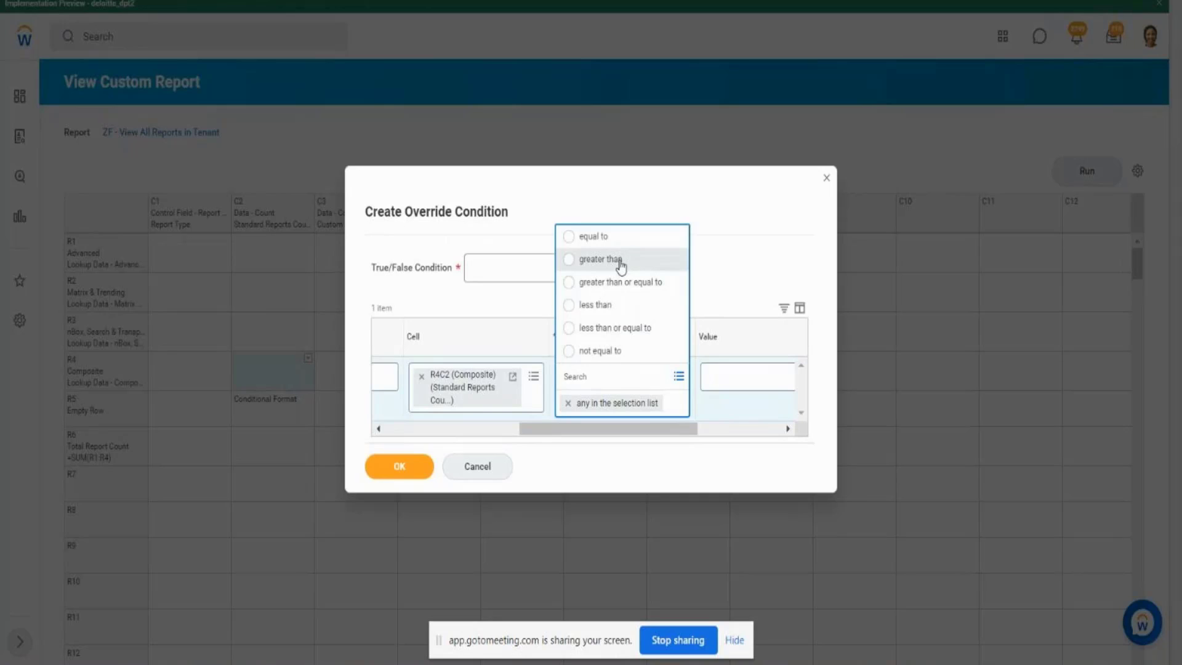
click(621, 260)
click(783, 382)
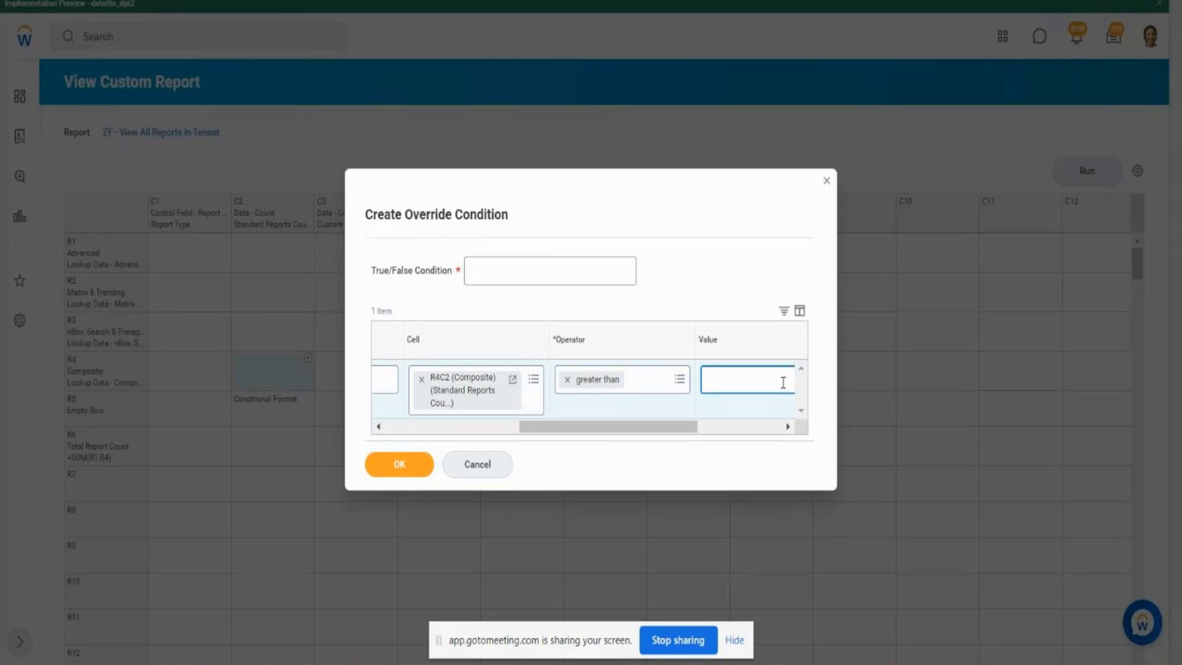
Name the override condition Comp Report Count > 0 and save it as the True/False Condition.
click(558, 274)
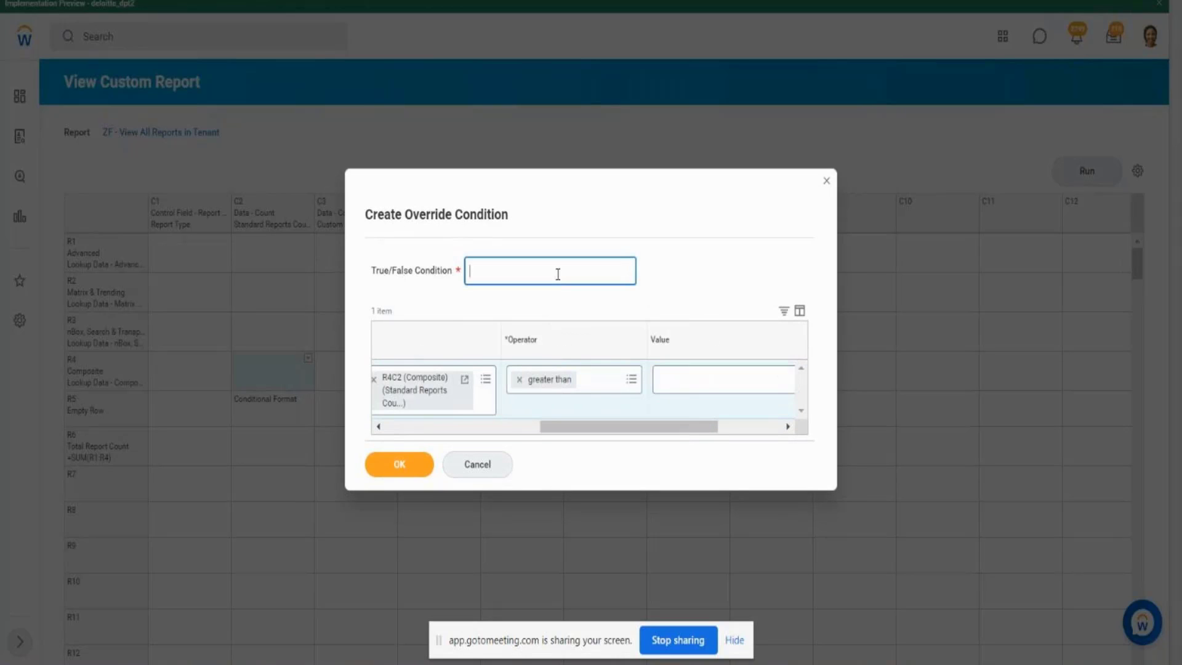
text(Comp Report Count > 0)
drag(571, 275, 442, 269)
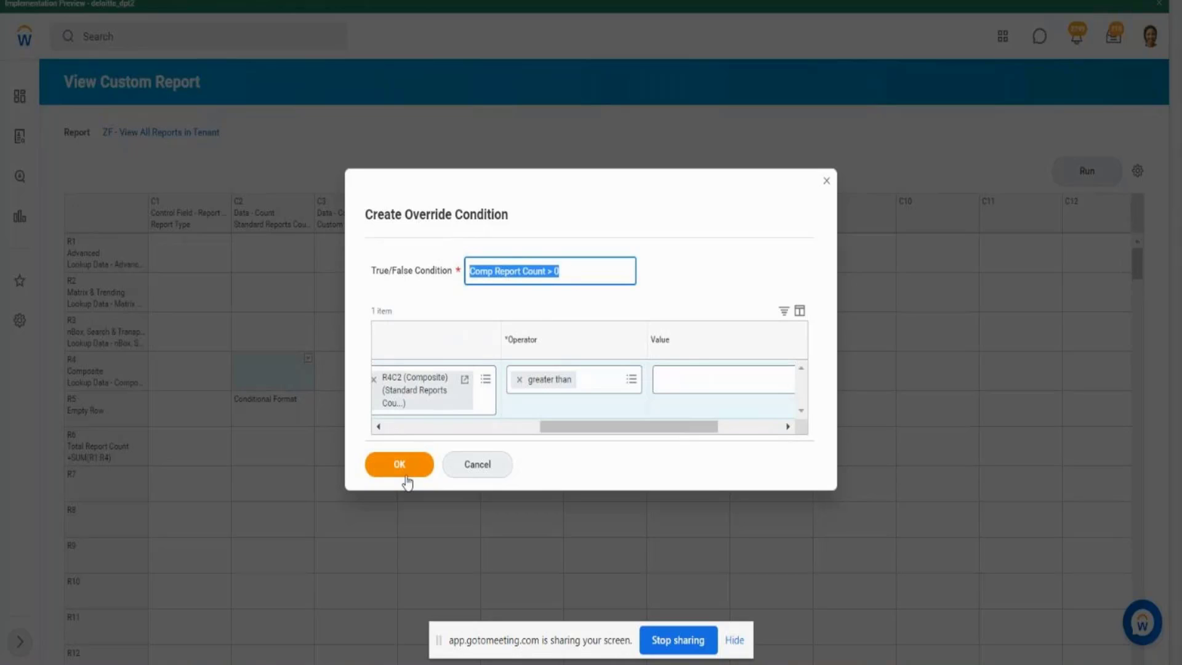
click(403, 473)
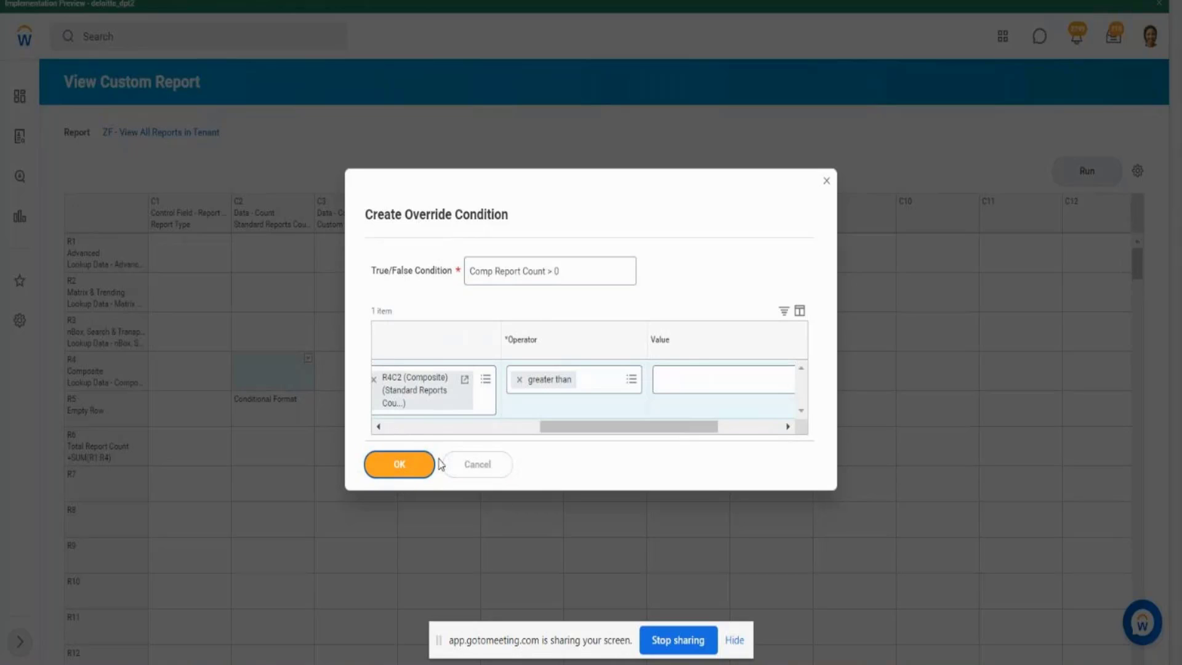
Apply the Workday style Grey Bold Underline for when the condition is true.
click(476, 417)
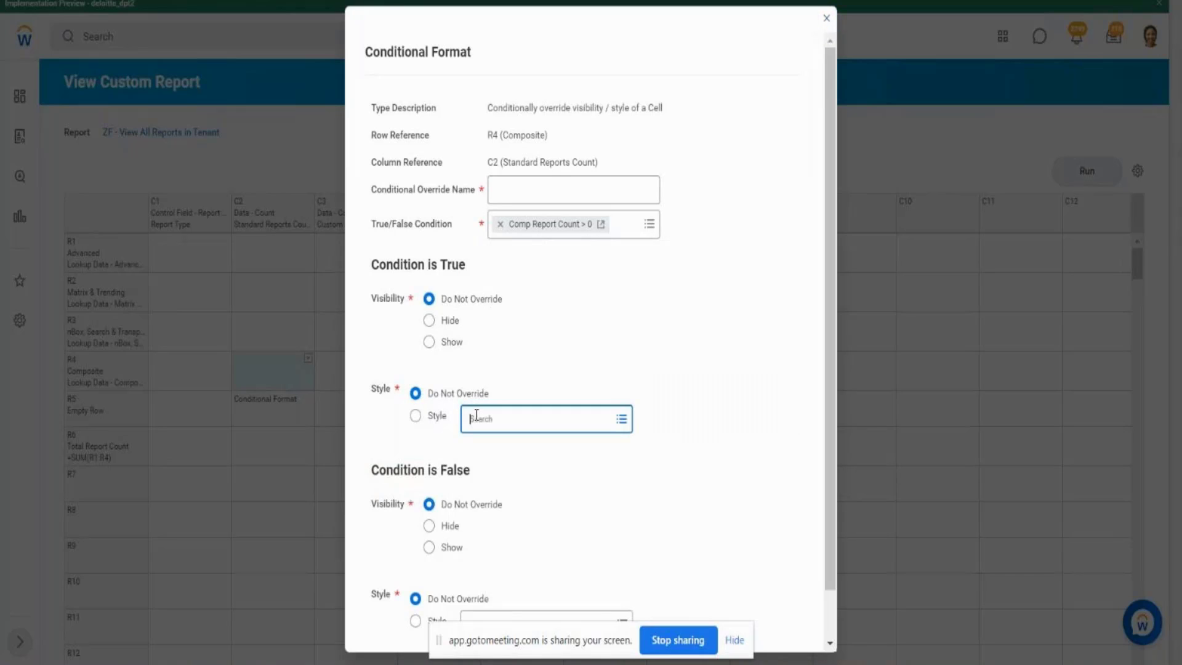
click(512, 346)
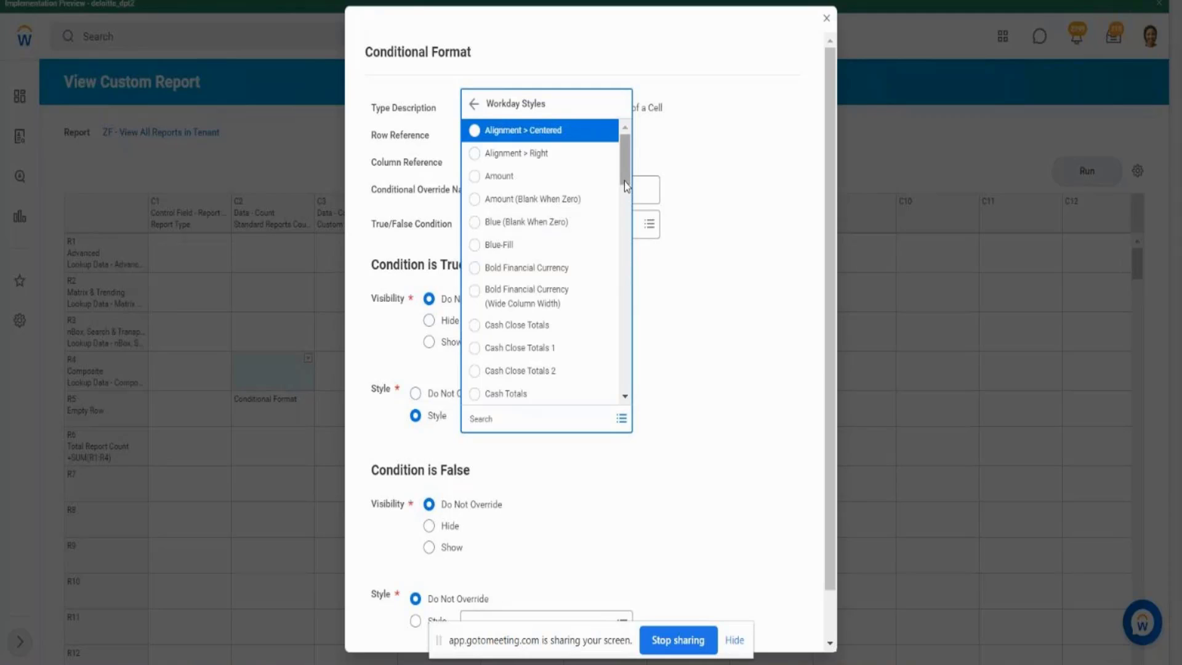
drag(624, 181, 643, 443)
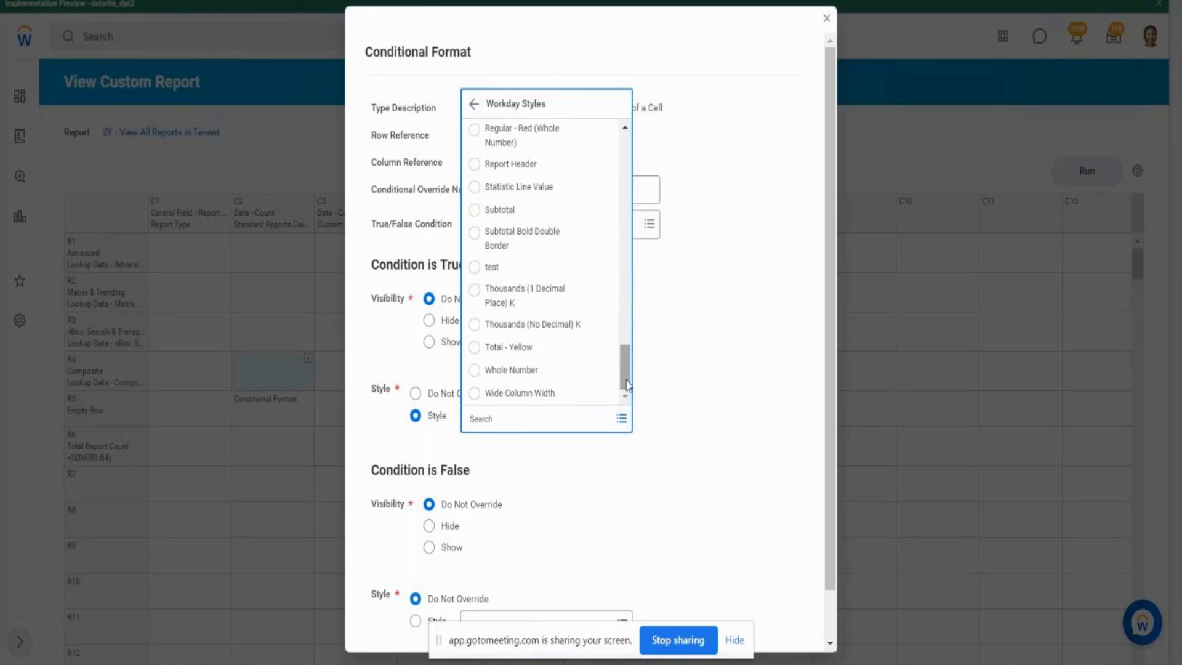
drag(624, 384, 628, 344)
scroll(589, 277, up, 6)
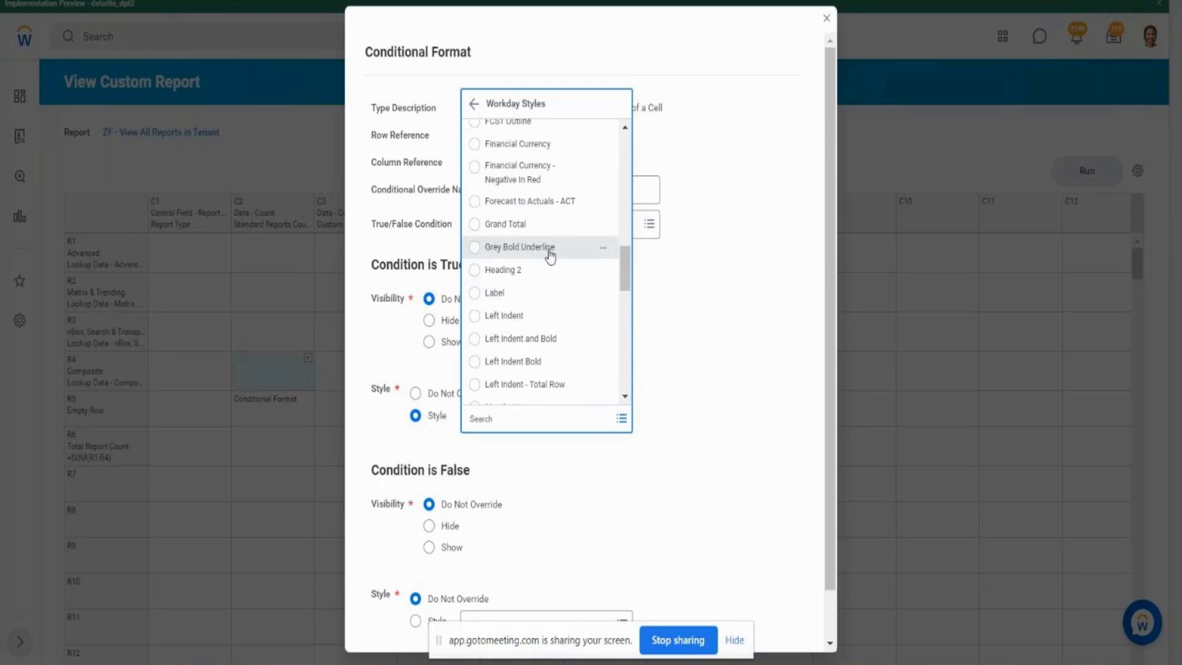
click(549, 251)
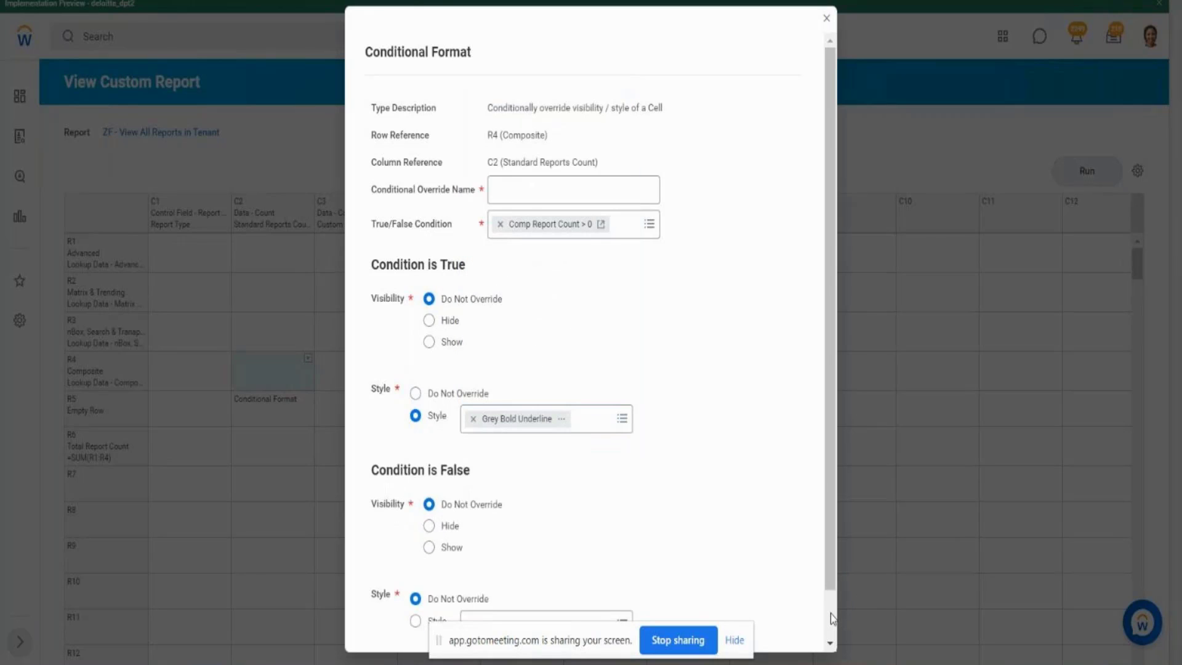
Apply the Workday style Left Indent Bold for when the condition is false.
scroll(829, 613, down, 2)
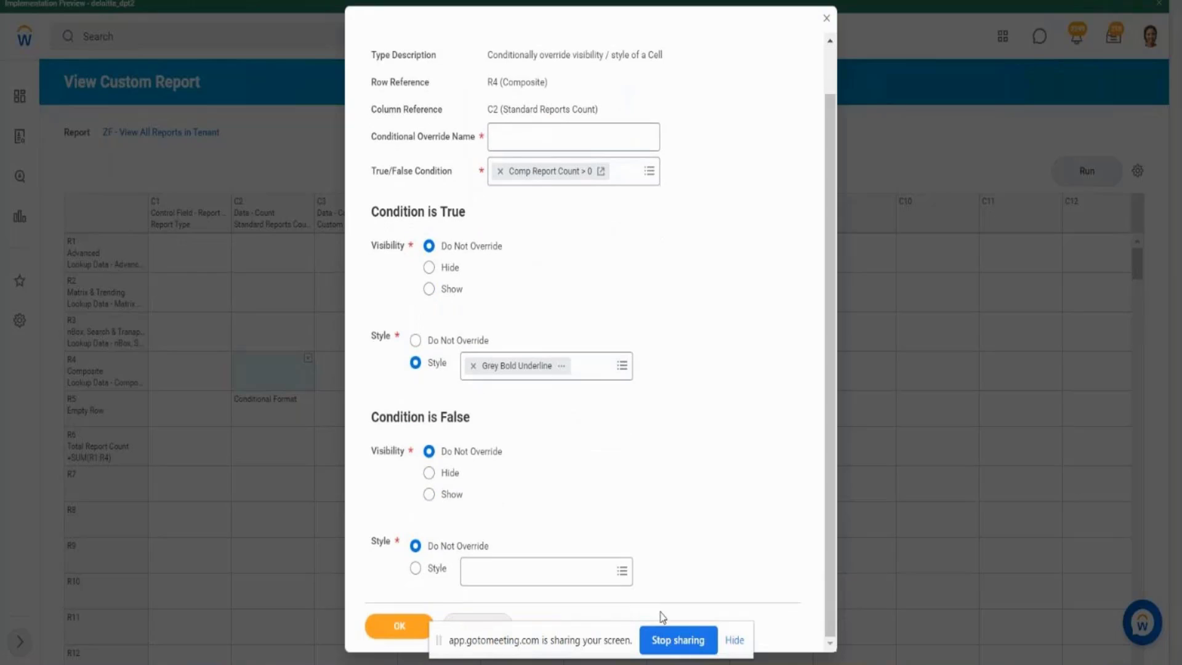
click(624, 581)
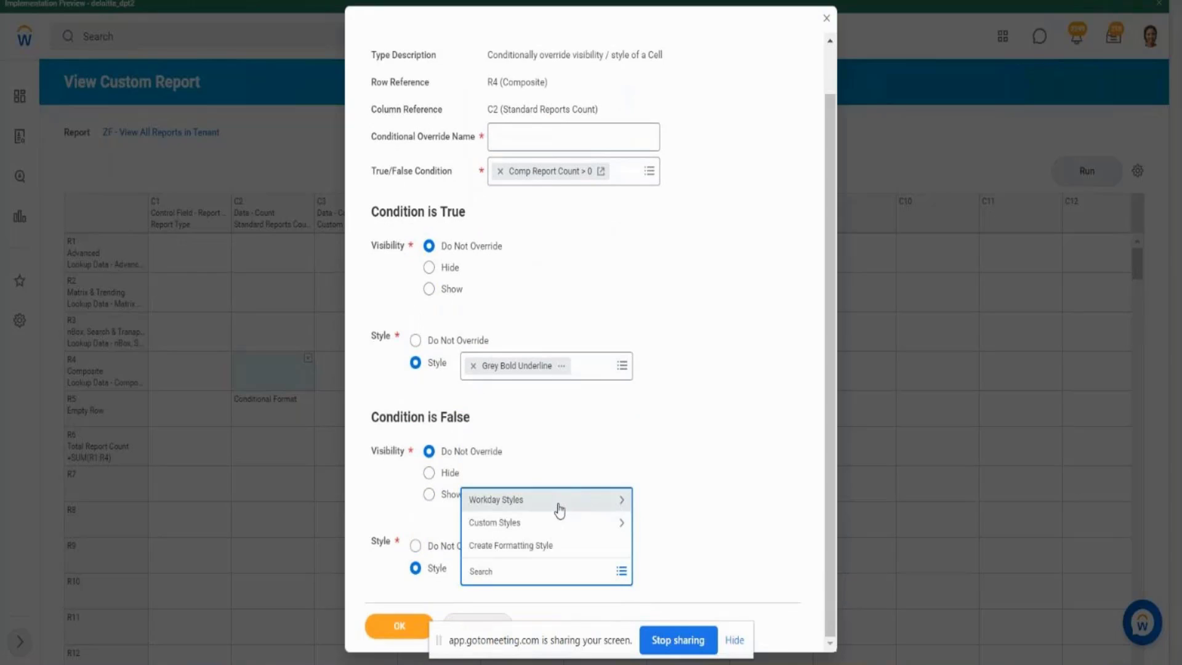
click(559, 506)
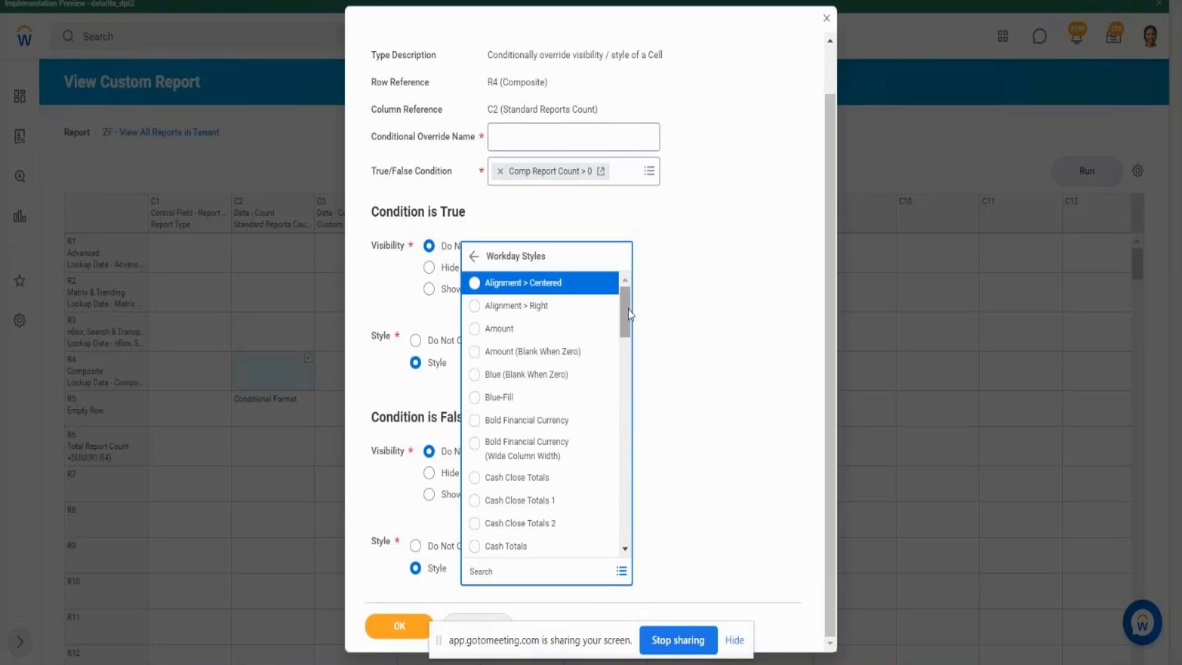
drag(628, 314, 639, 495)
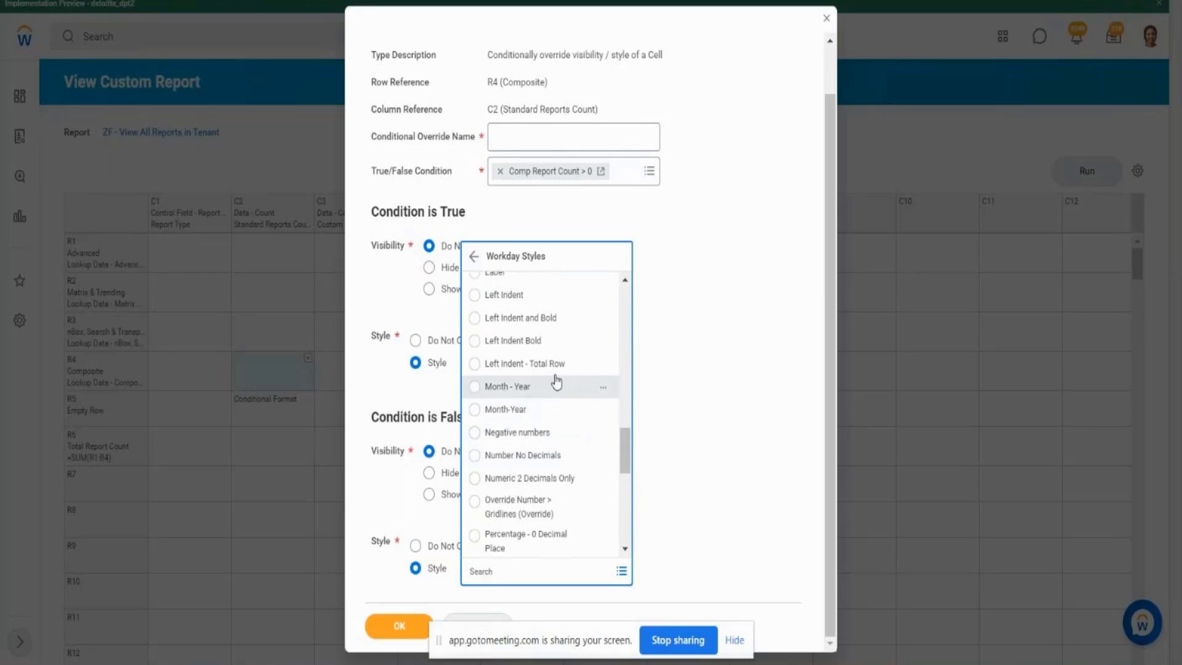
click(534, 343)
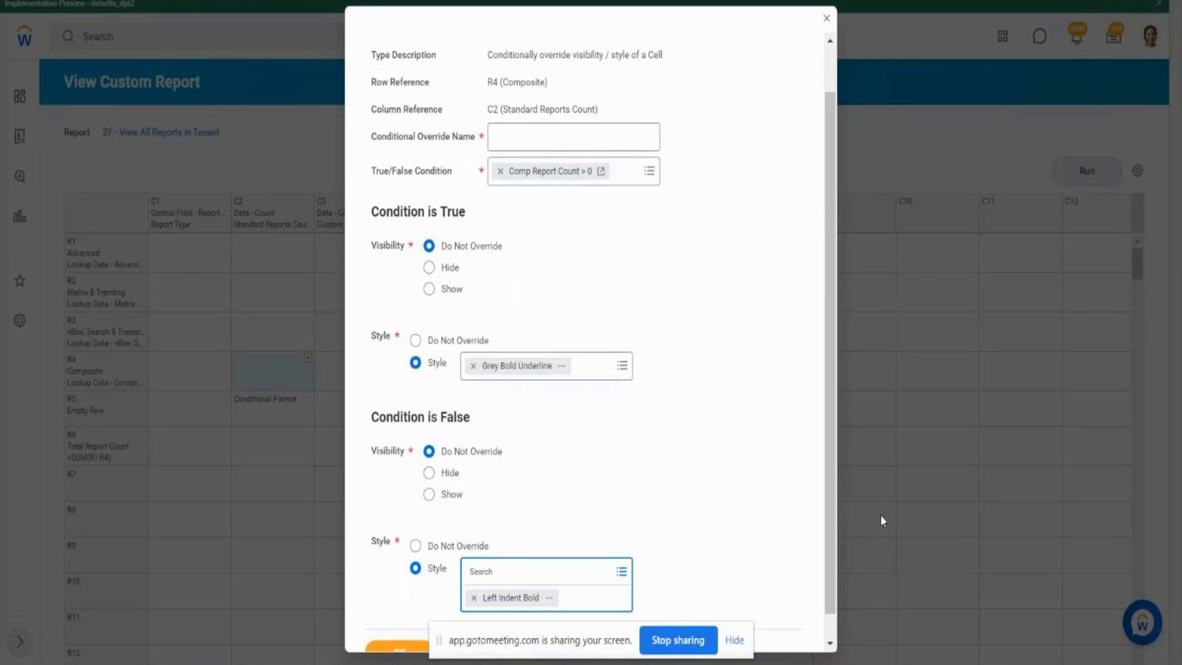
Name the conditional override Comp Report Count > 0 and save the conditional format for cell R4C2.
click(830, 620)
click(402, 624)
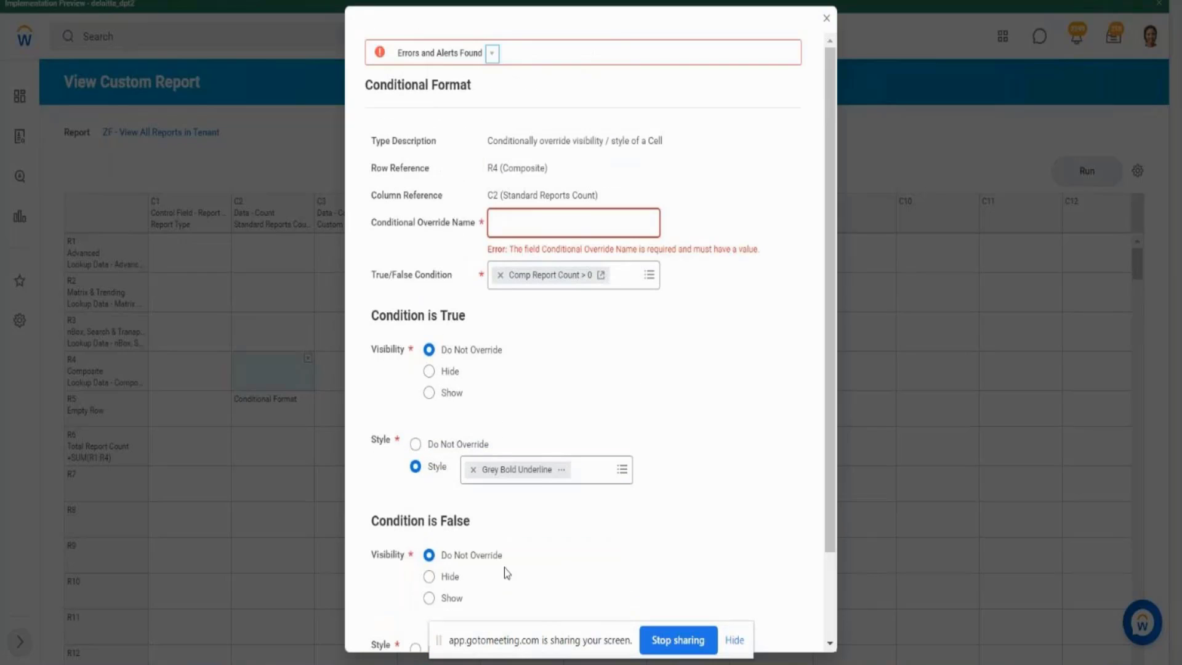
click(576, 229)
text(Comp Report Count > 0)
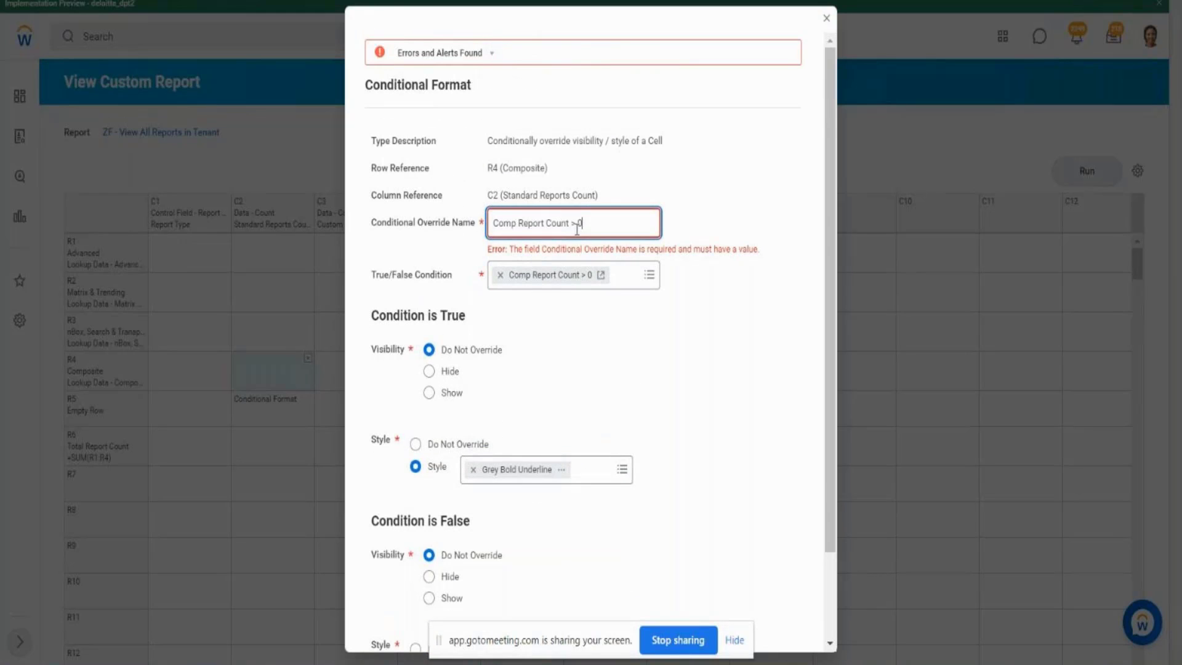
drag(829, 461, 860, 559)
click(403, 623)
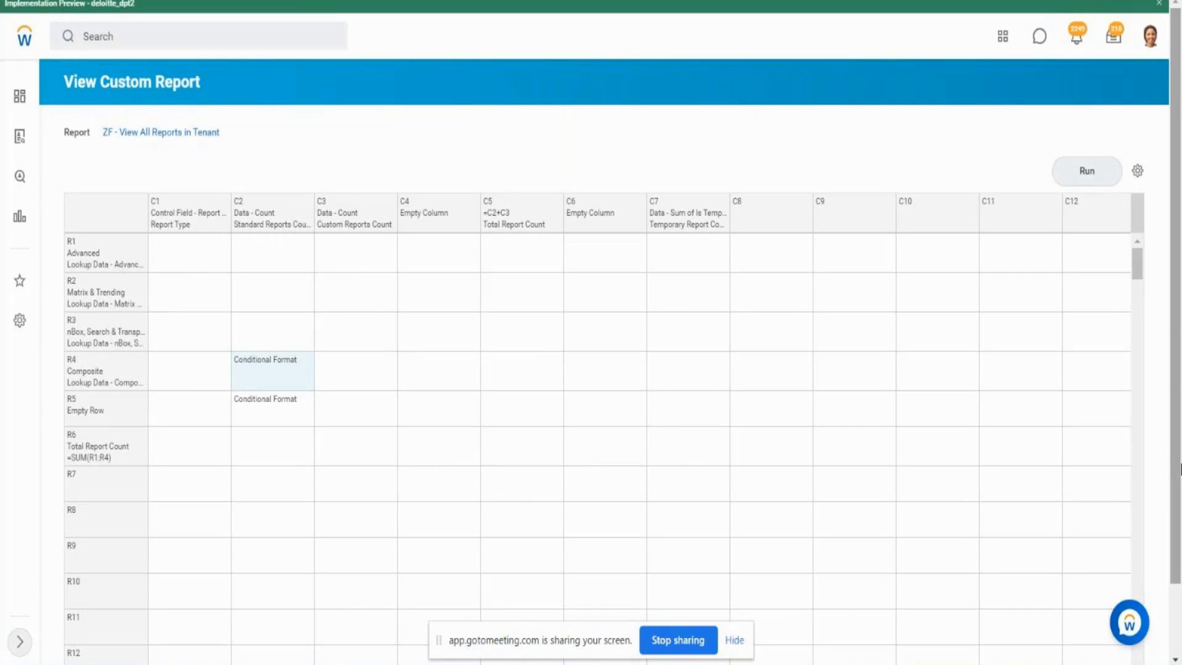
Run the report to check the formatting of the Composite row's Standard Reports Count, and close the output.
click(1090, 182)
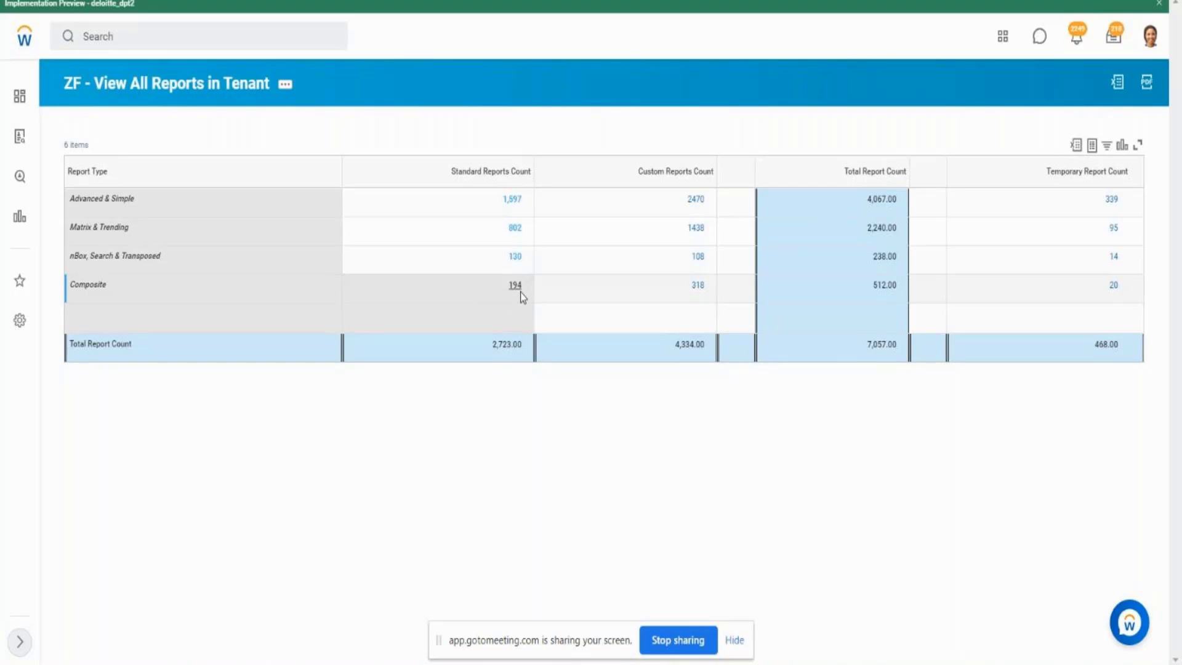
key(ctrl+w)
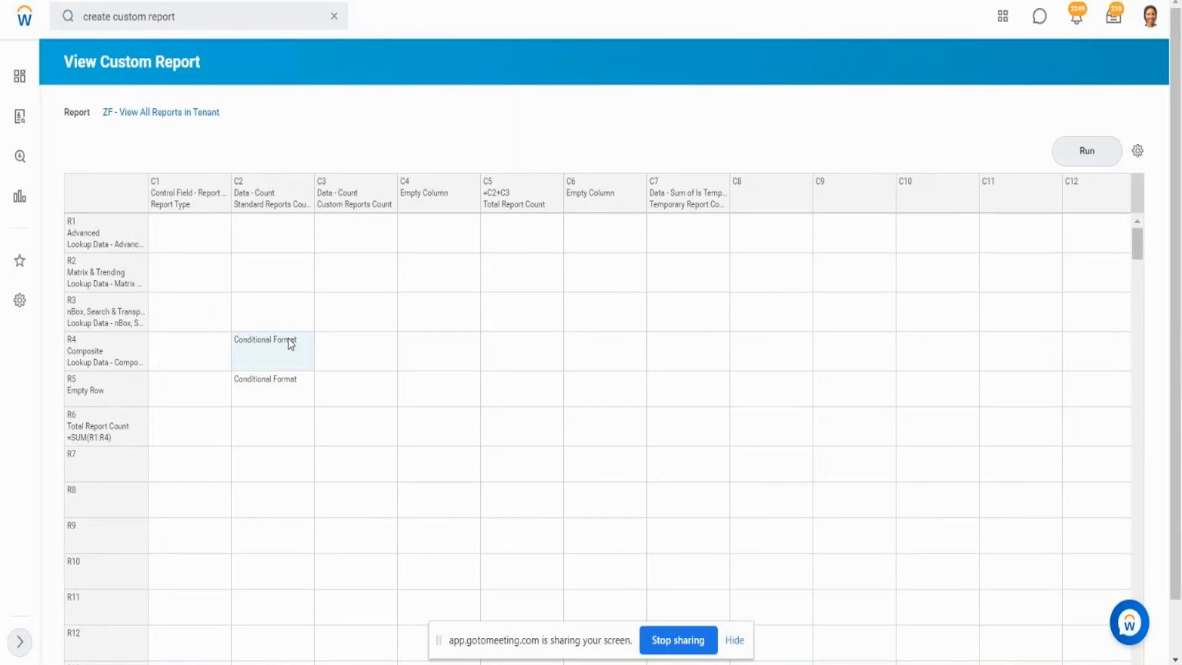
Reopen the conditional format of cell R4C2 and review its override condition's cell, operator and value and its true and false styles.
click(307, 339)
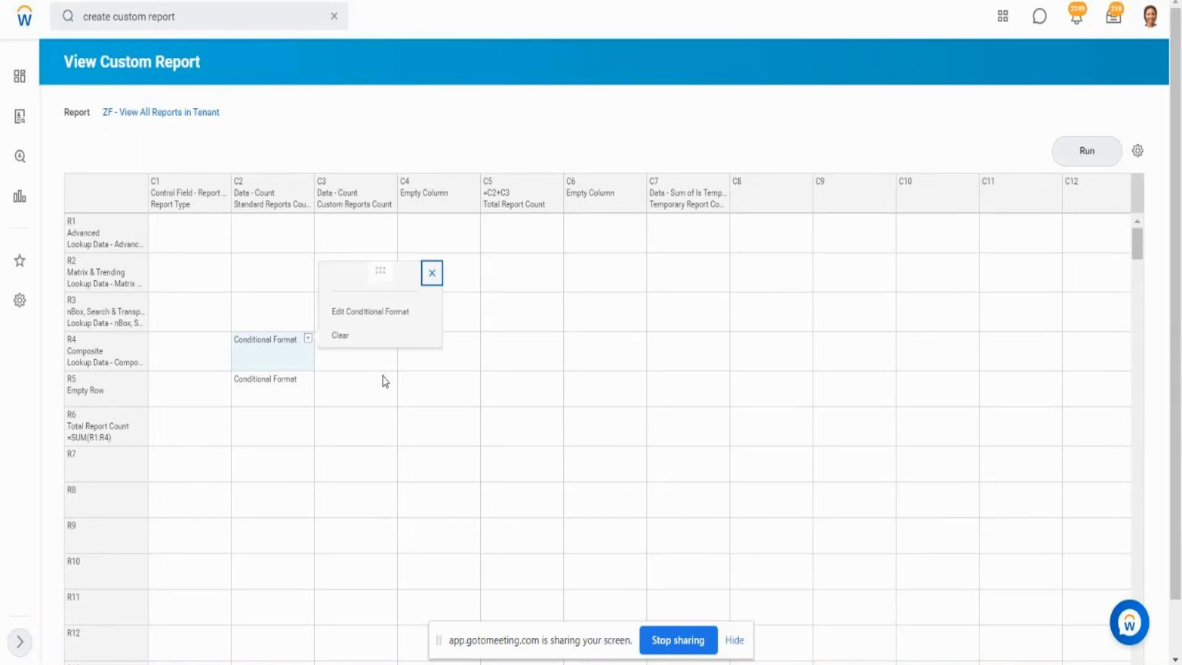
click(389, 312)
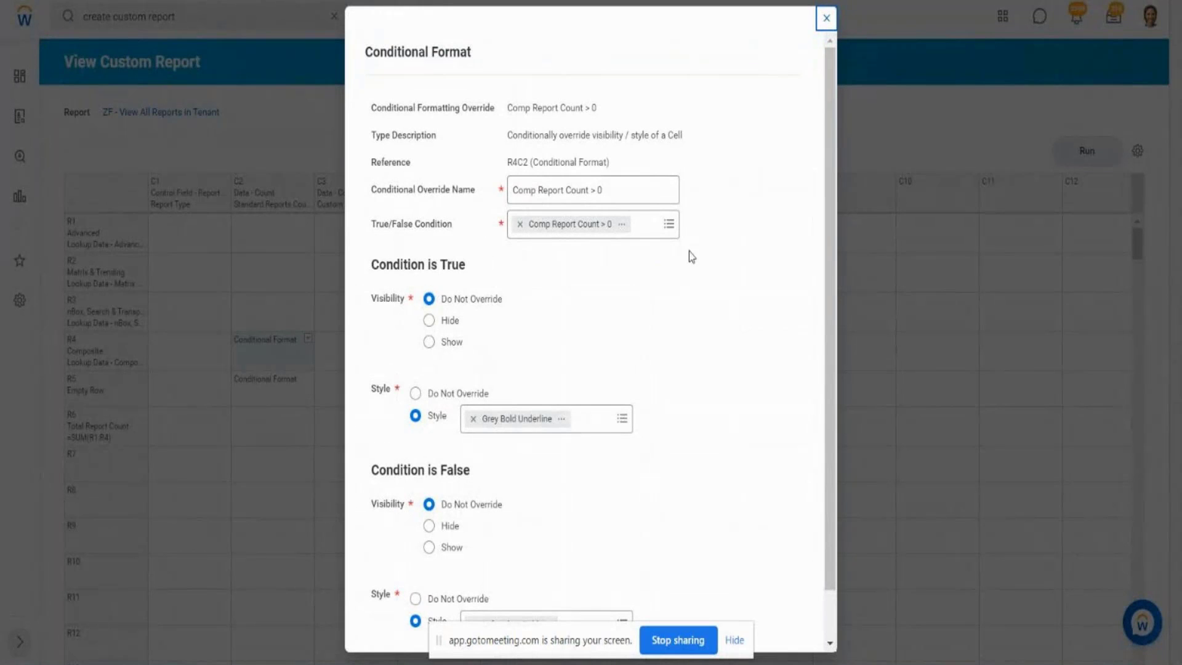
click(621, 224)
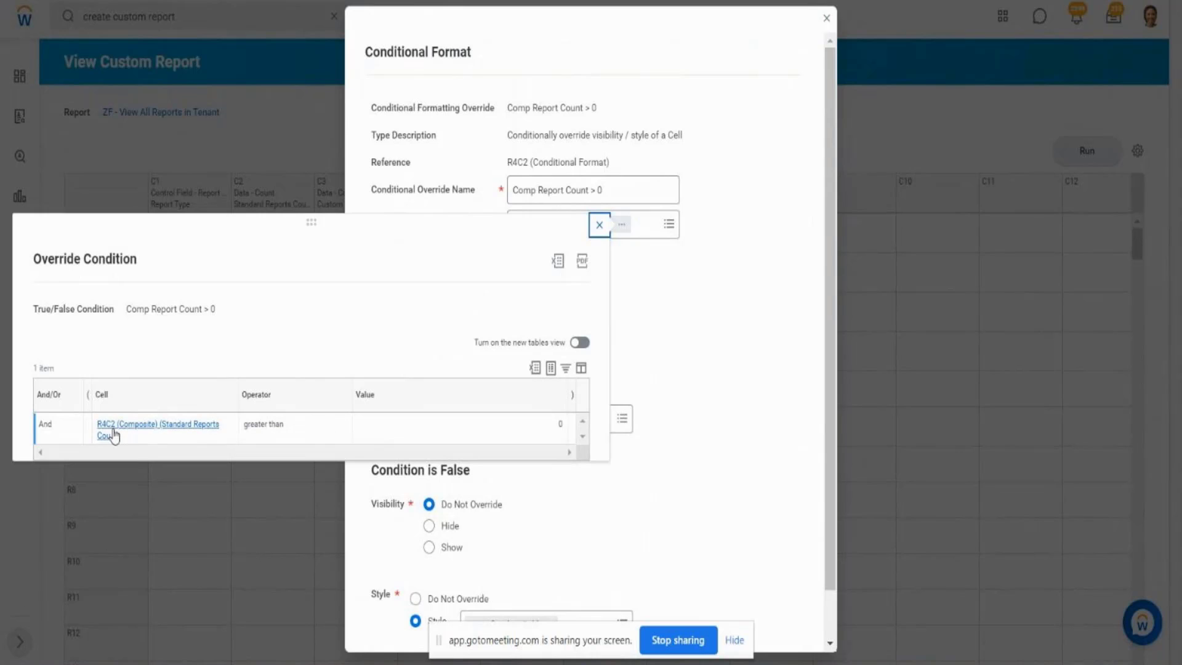
click(429, 210)
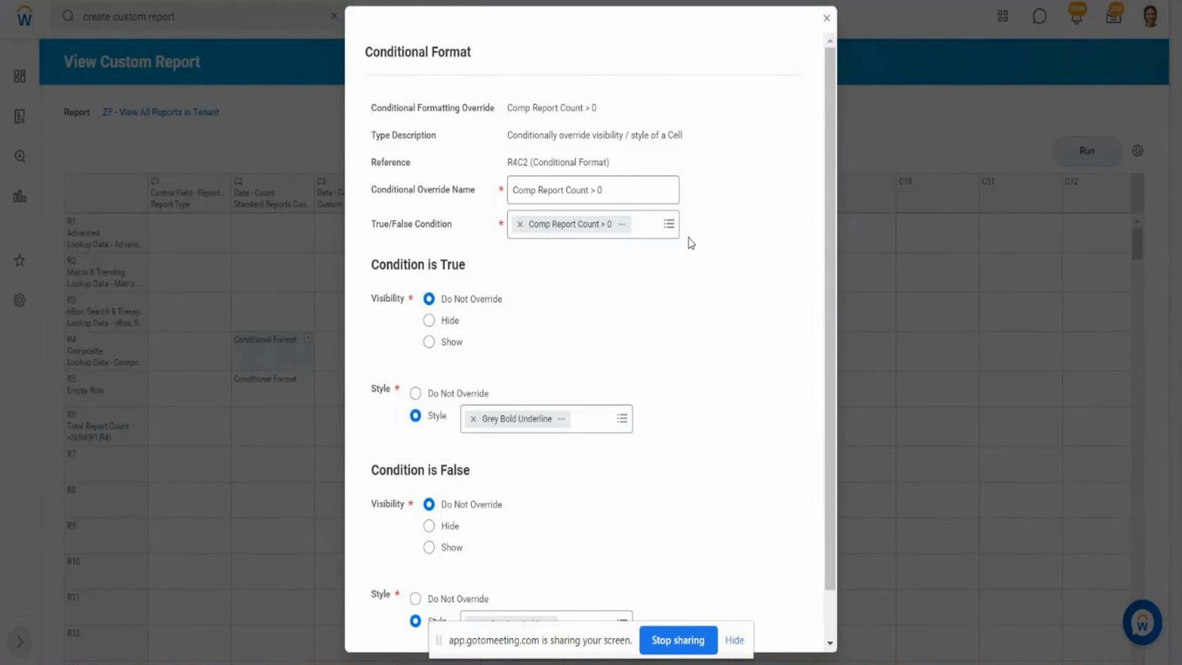
click(622, 228)
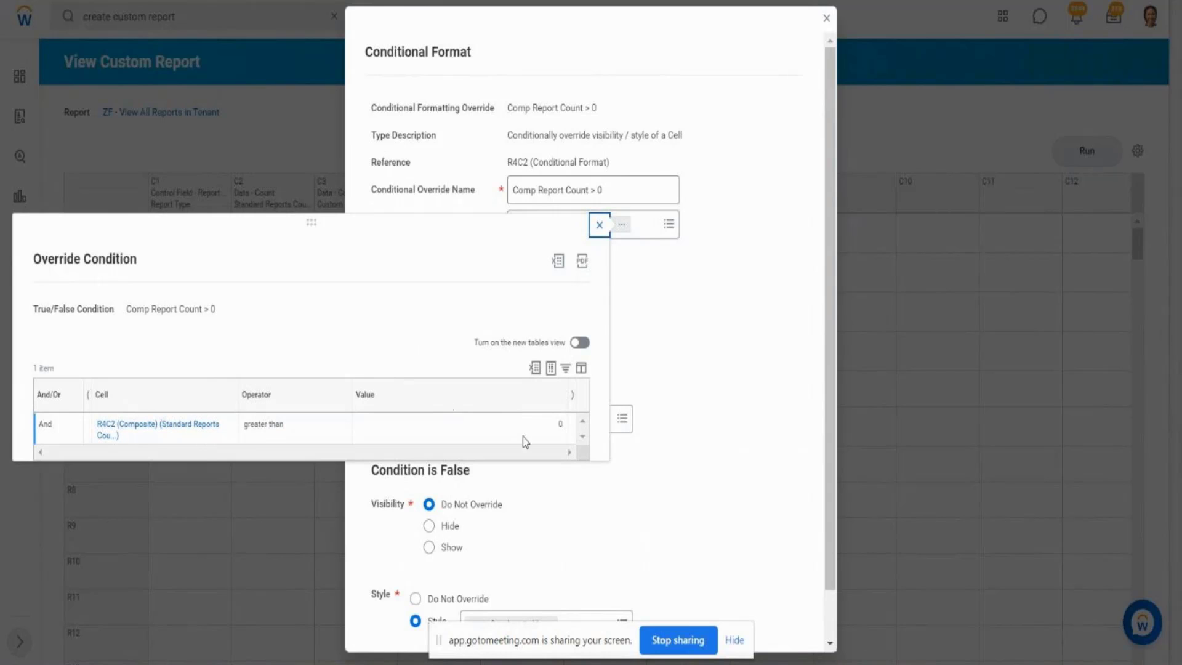
drag(295, 424, 245, 424)
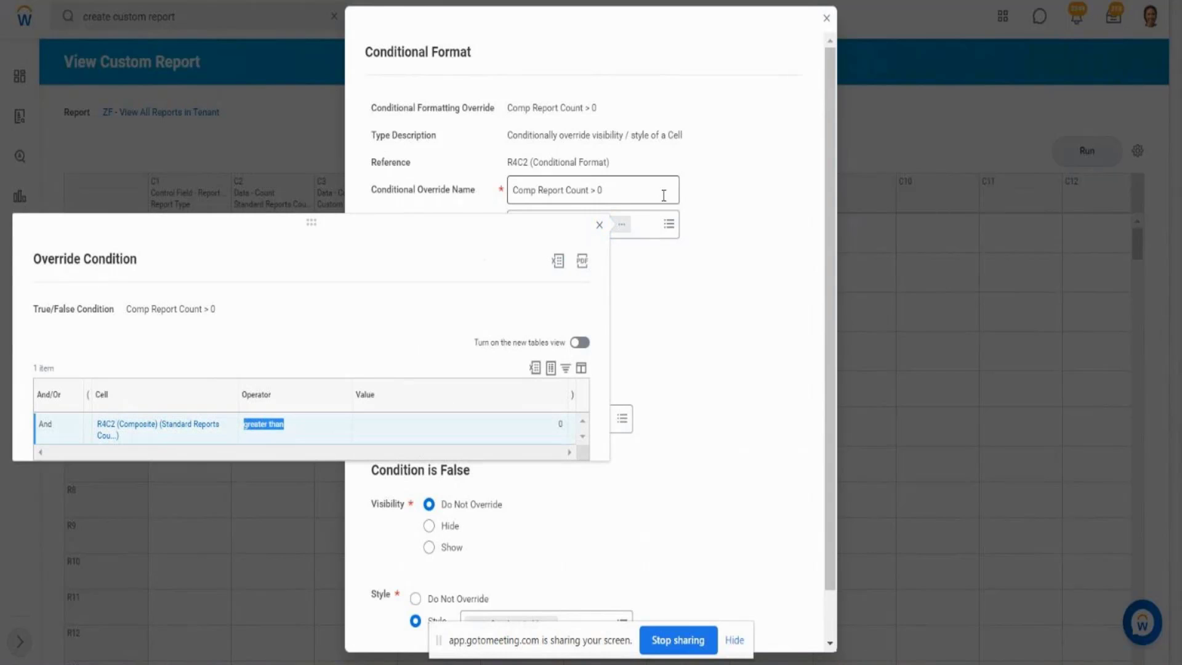
click(600, 232)
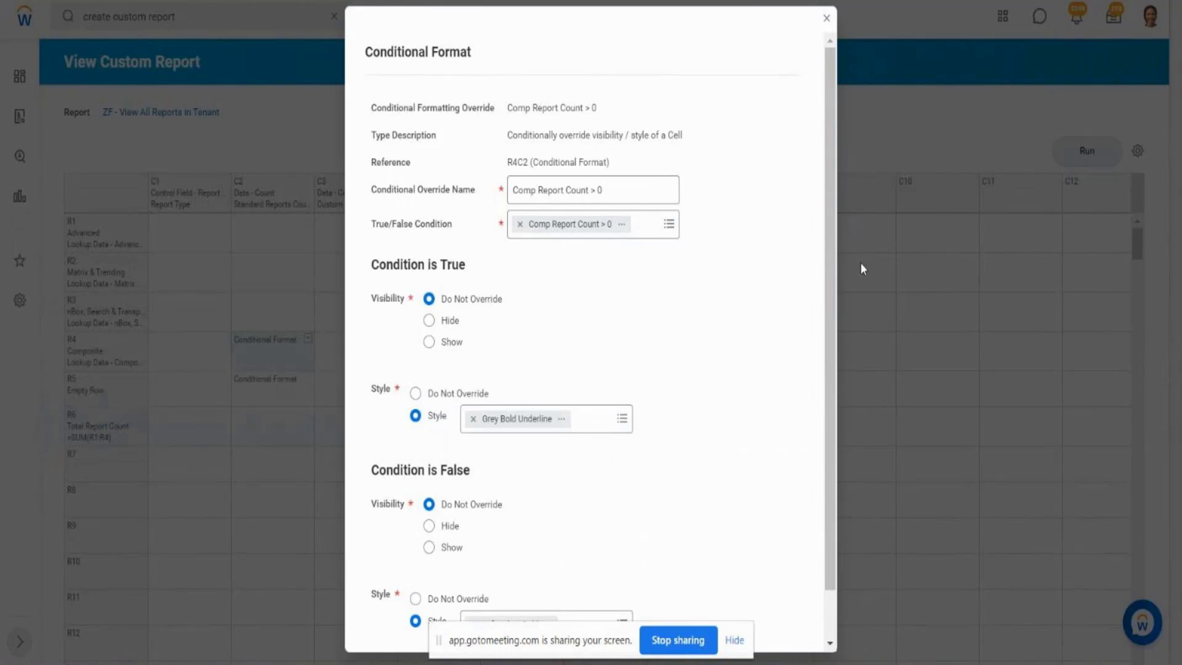
drag(830, 280, 836, 329)
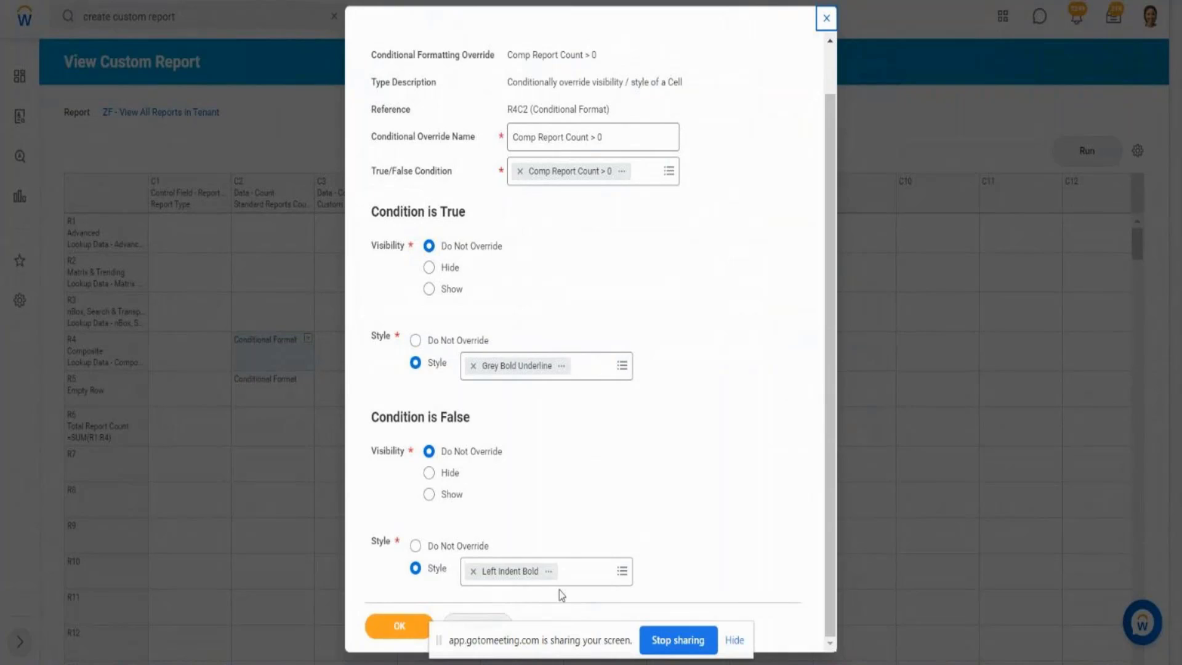
click(382, 626)
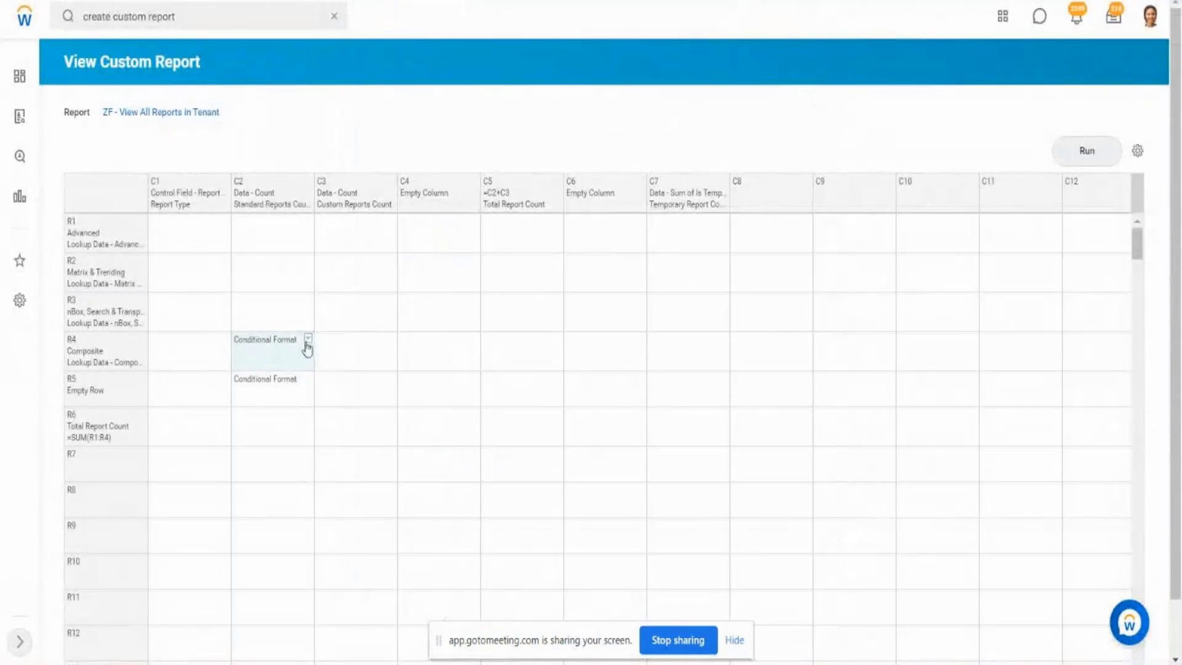
Clear the conditional format of cell R4C2 together with all override conditions and conditional formatting overrides that reference it.
click(307, 340)
key(Delete)
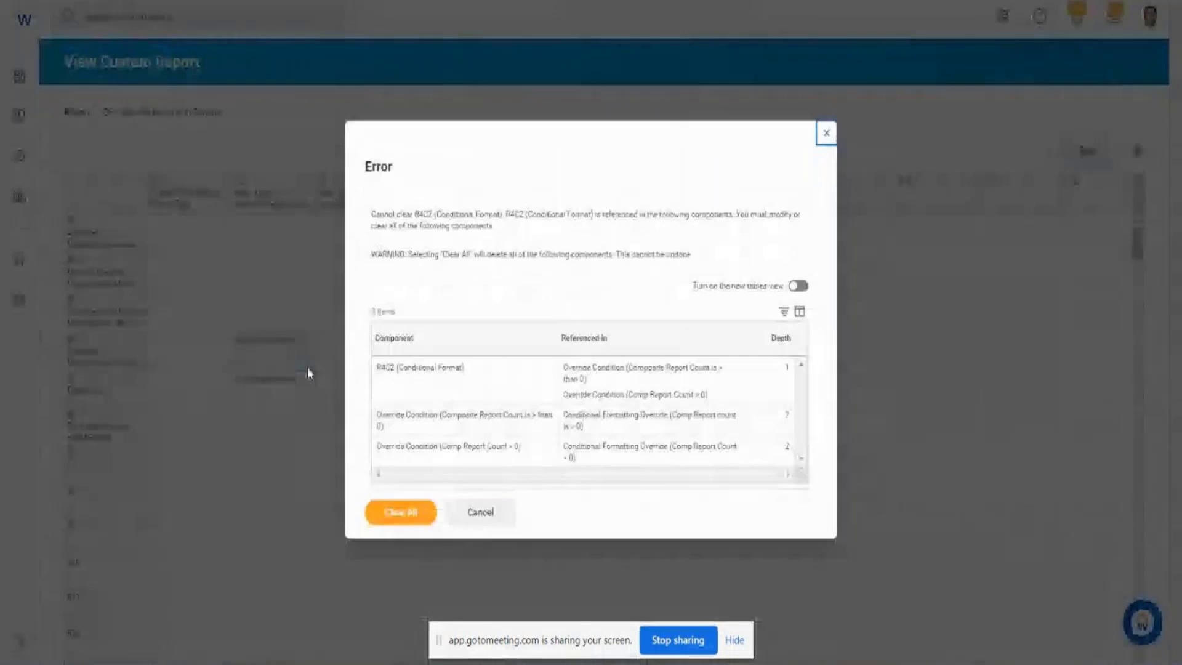
click(401, 514)
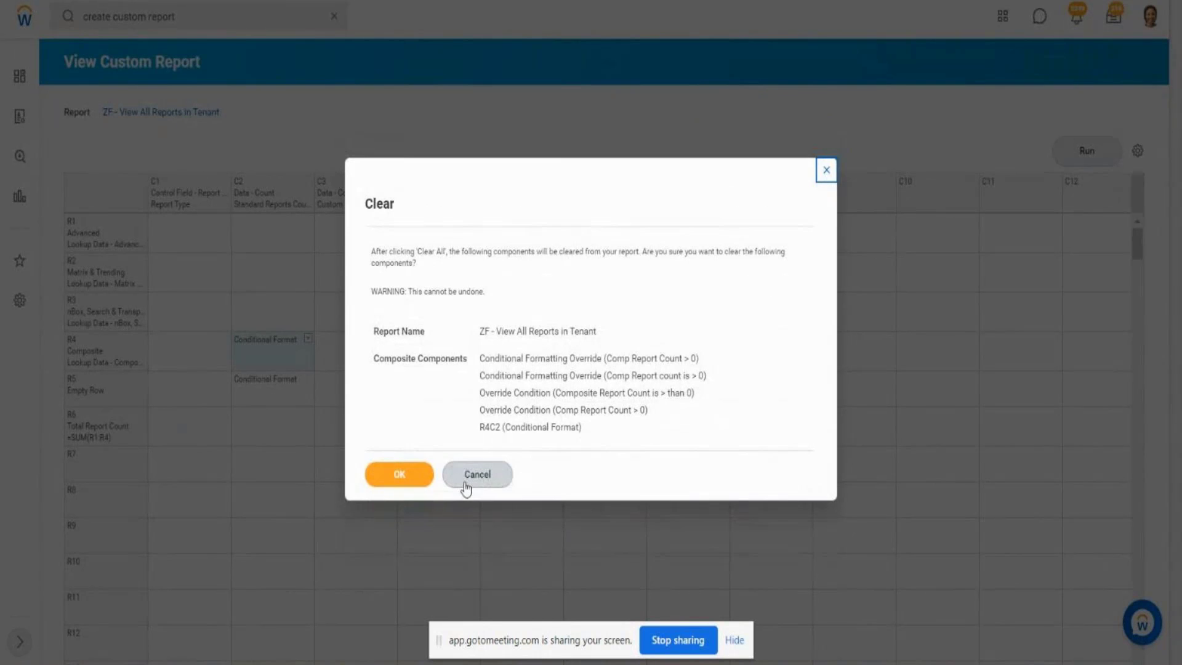
click(401, 477)
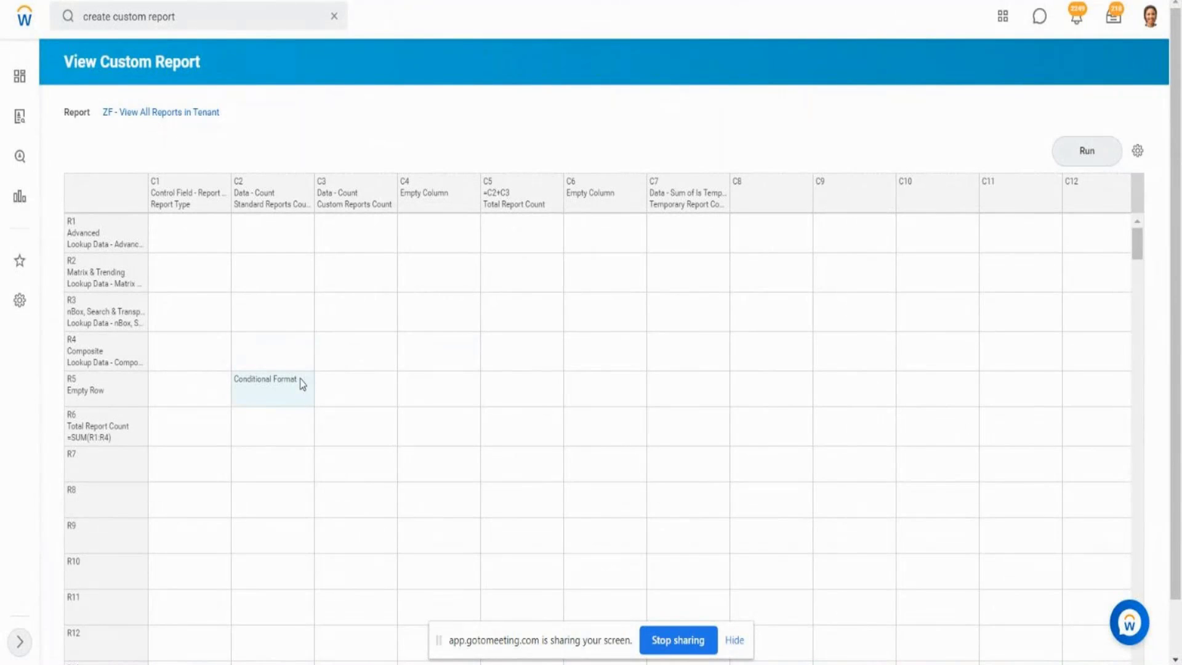
Examine the Data definition form for cell R5C2 through to its style and options, and close it without saving.
click(307, 382)
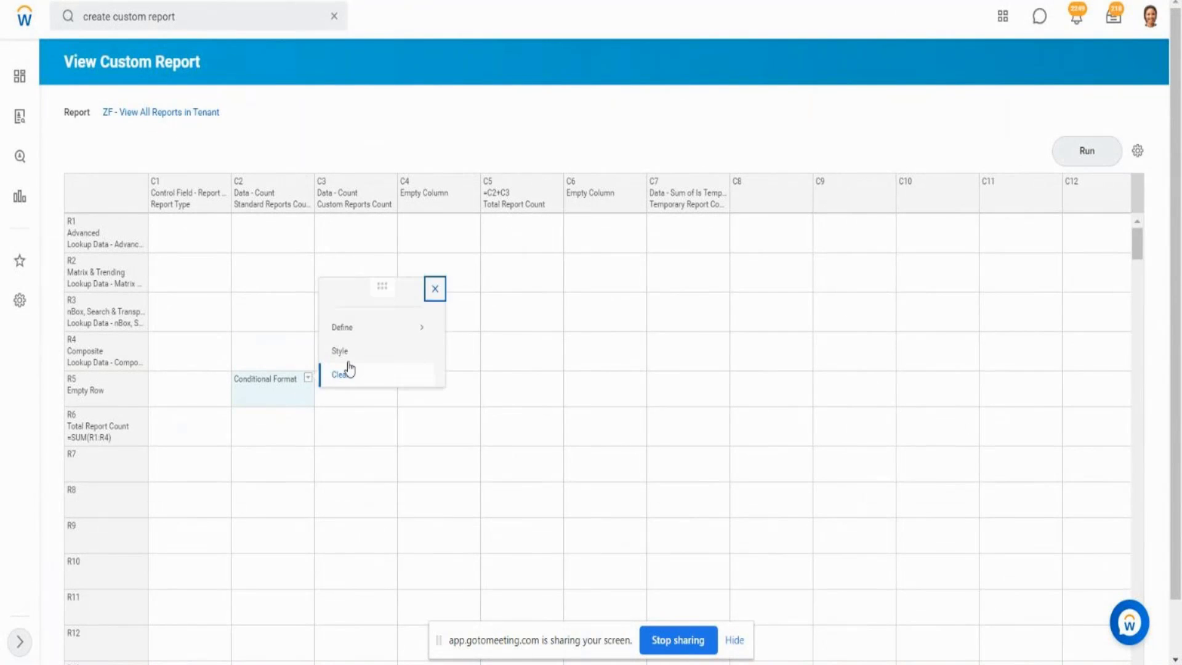
mouse_move(361, 335)
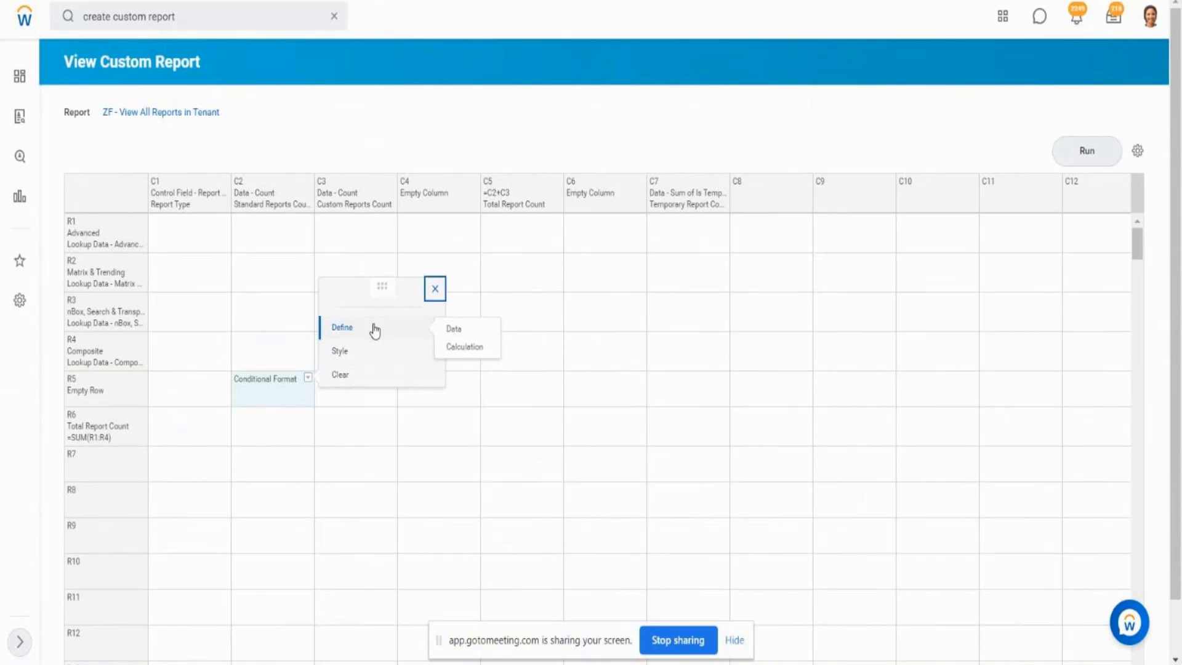
click(369, 333)
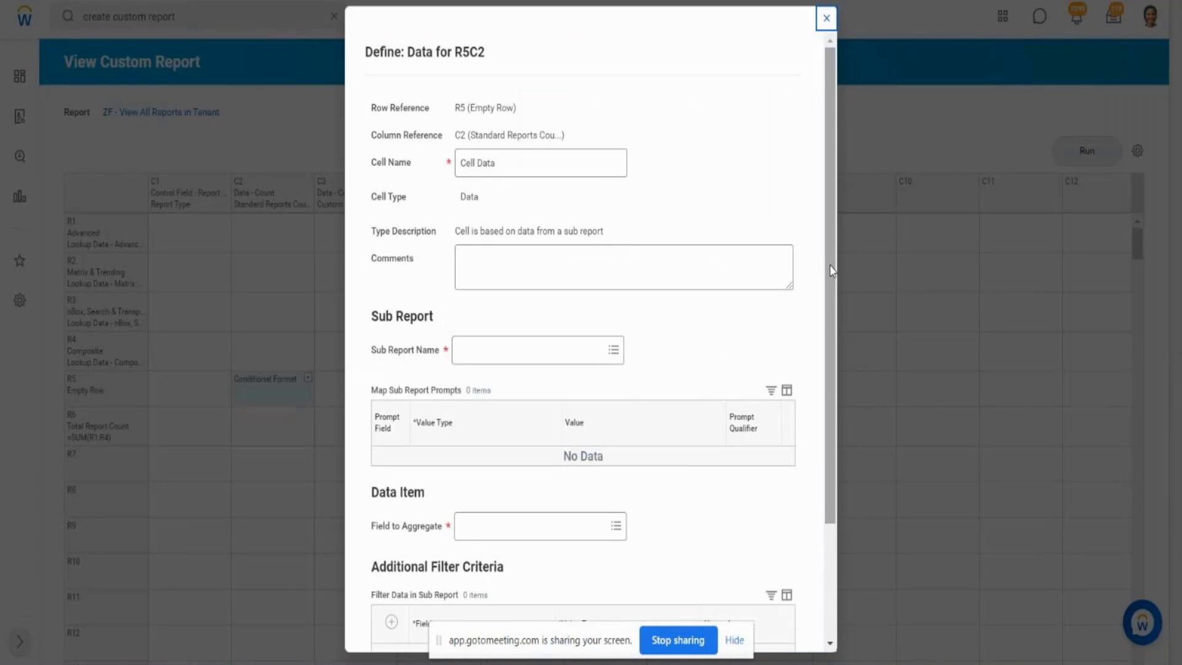
drag(831, 263, 840, 389)
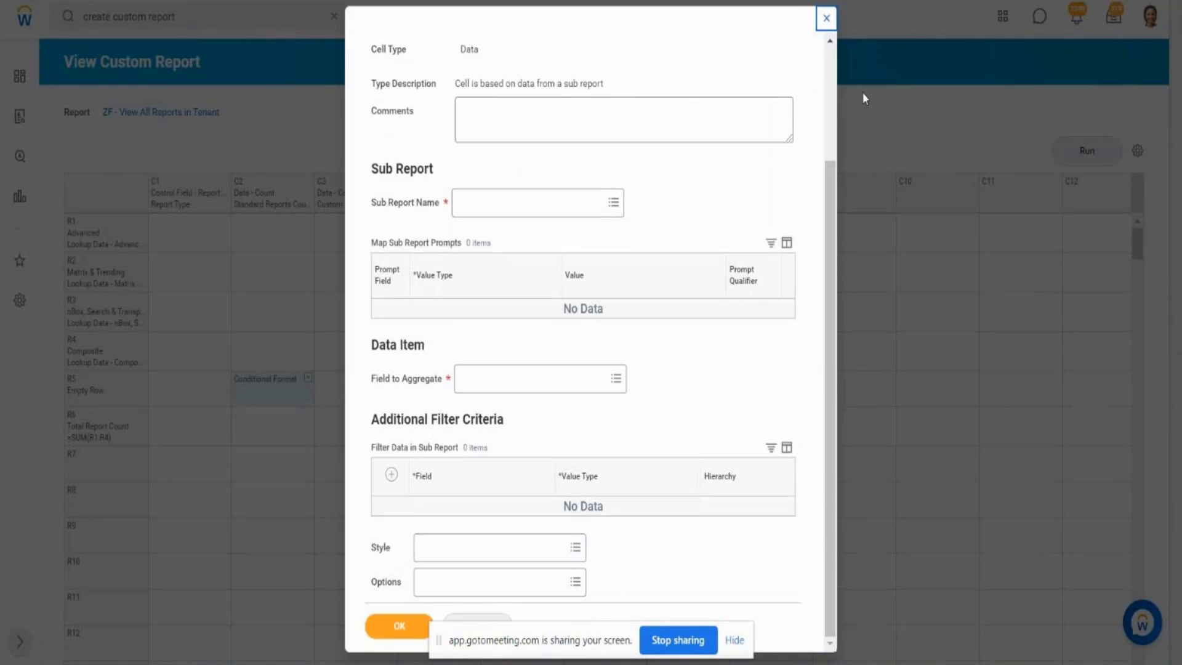
click(825, 27)
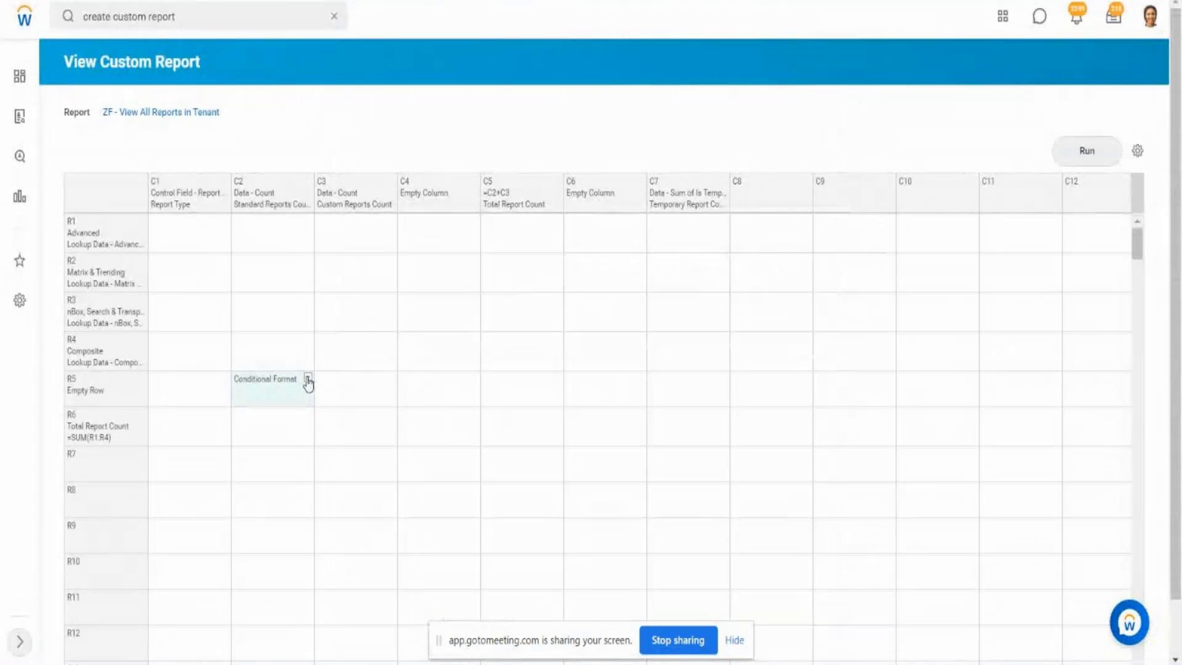
Clear the conditional format from cell R5C2 and confirm the clearing.
click(308, 378)
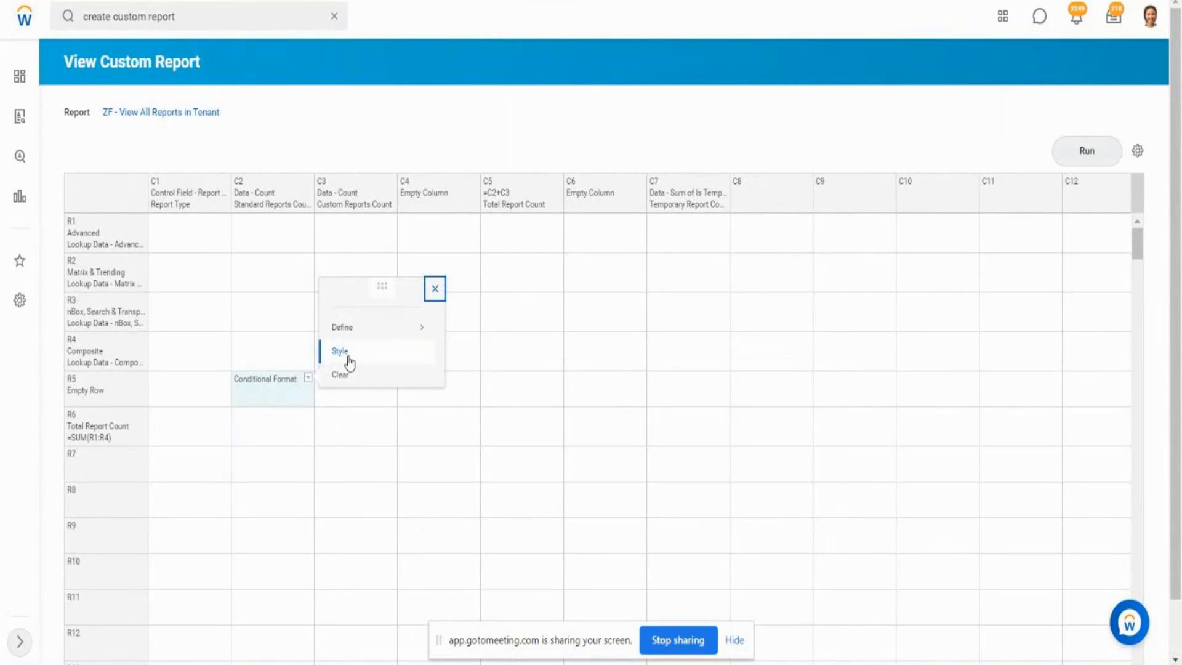
mouse_move(363, 326)
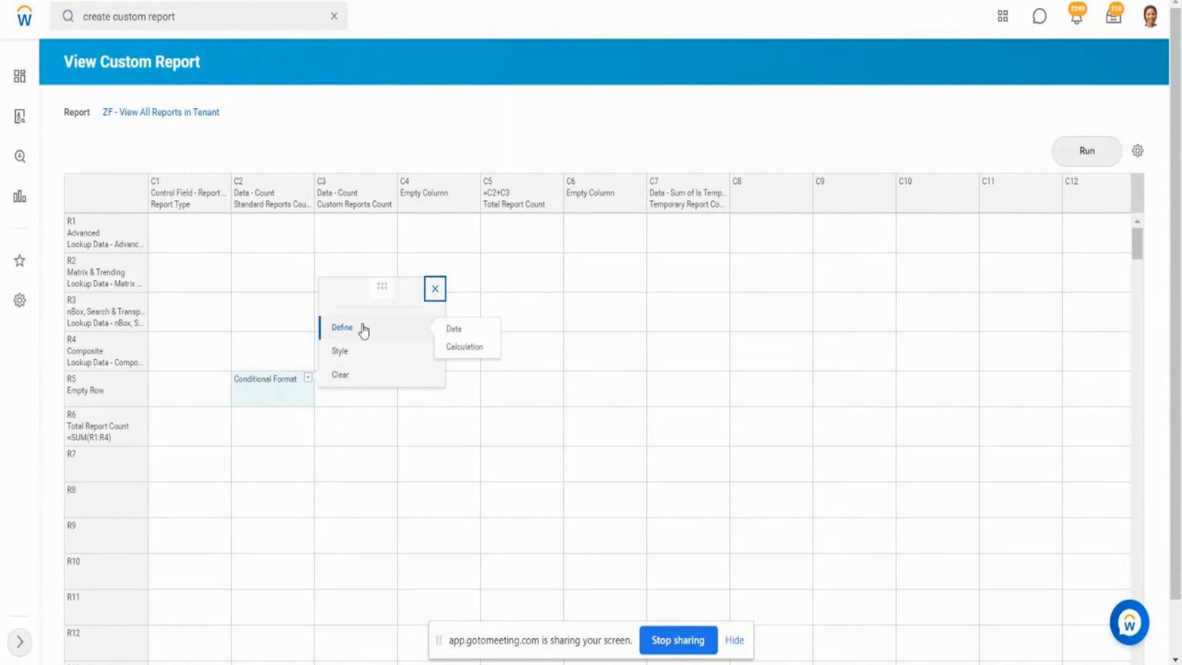
click(341, 374)
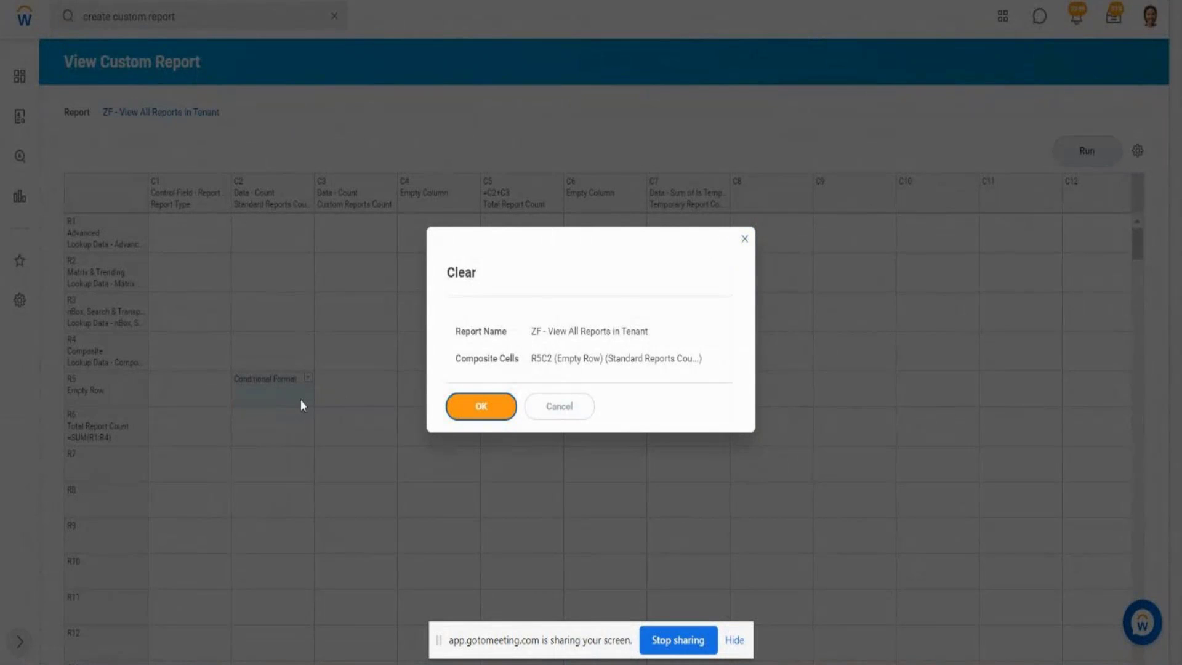
click(480, 405)
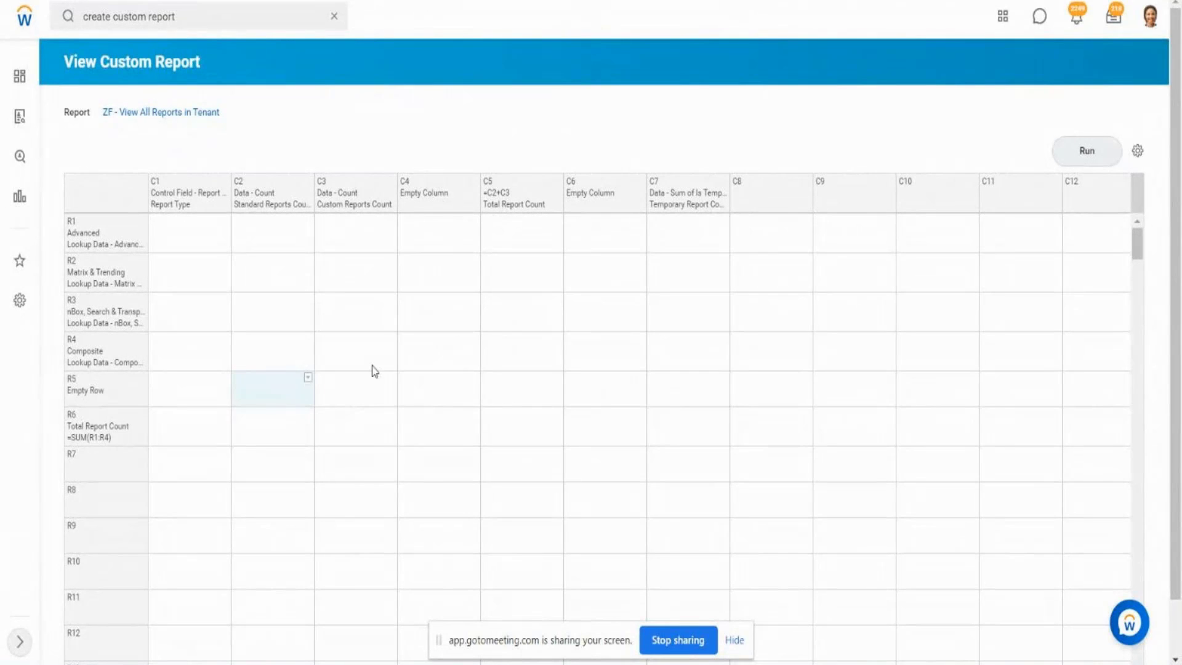
Check a new conditional format for cell R5C2 for any existing override conditions, and close the form without saving.
mouse_move(372, 329)
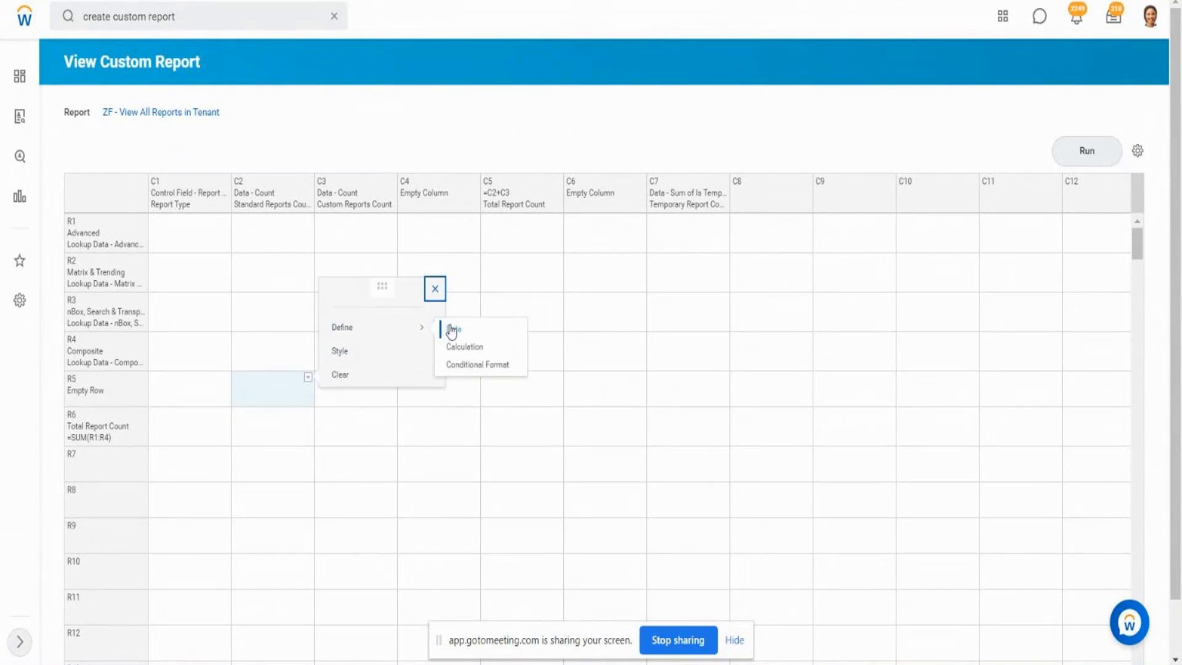
click(484, 366)
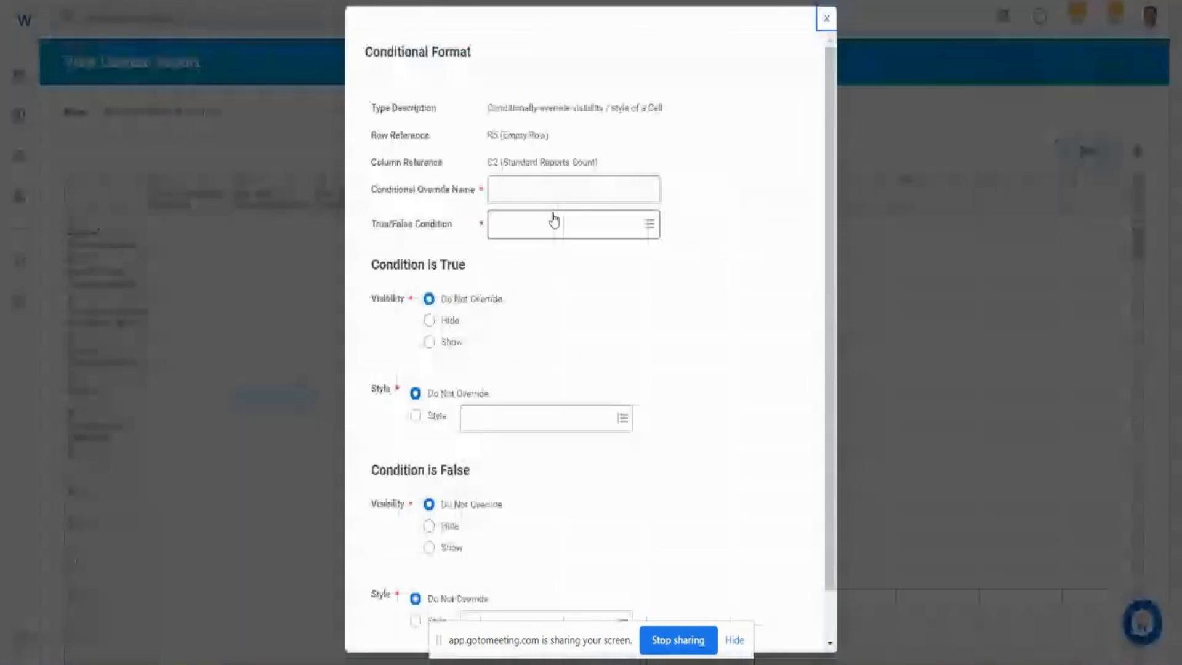
click(530, 222)
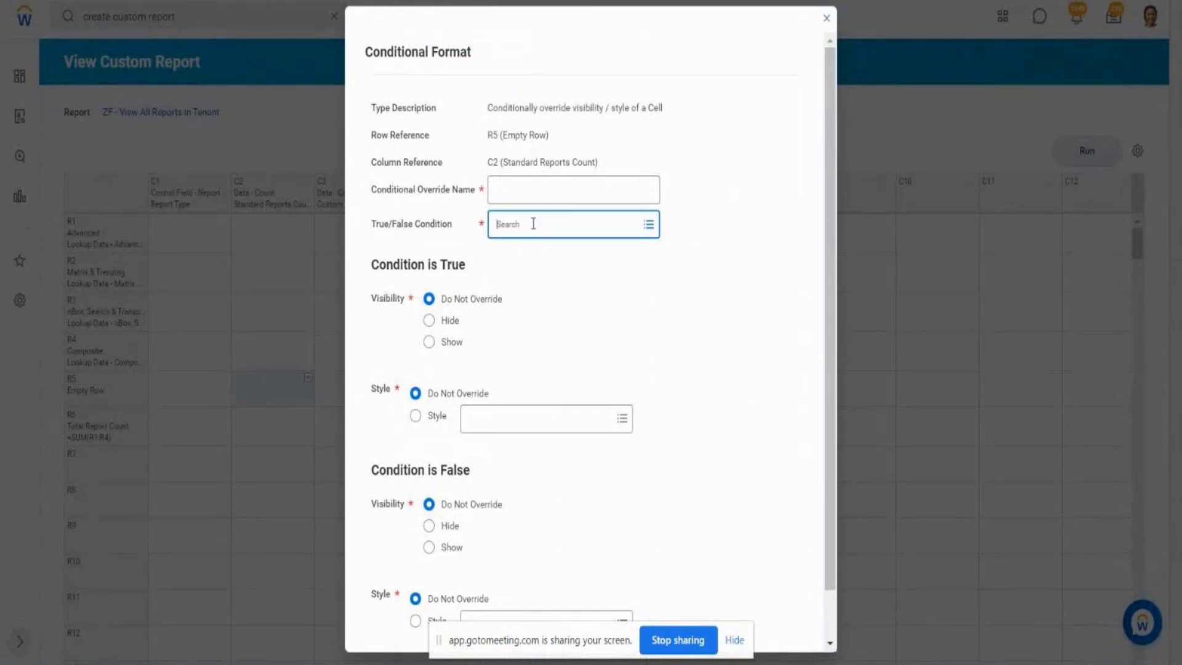
click(651, 256)
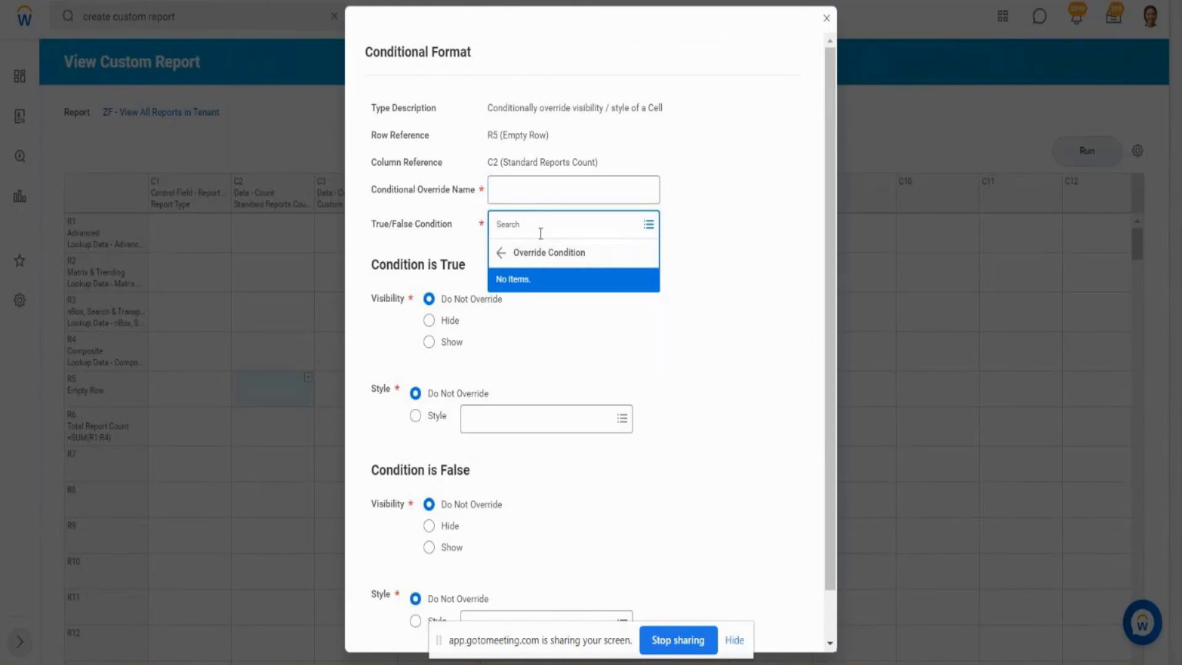
click(827, 18)
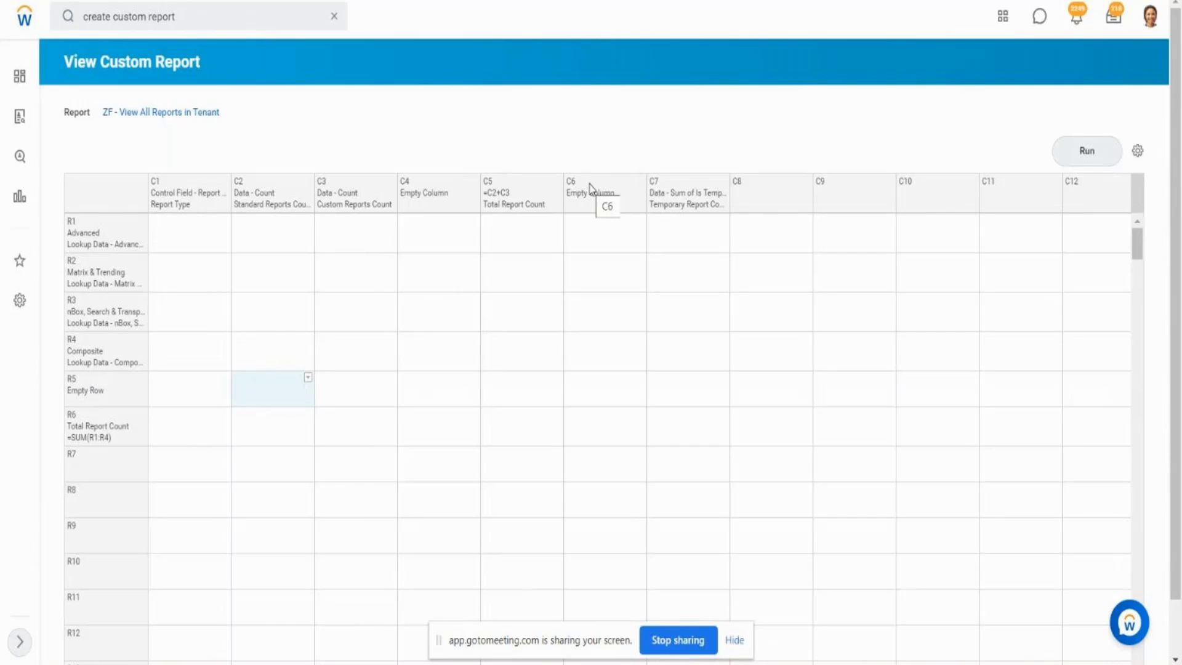
Run the report to check its output without the cell-level conditional formats.
click(1085, 151)
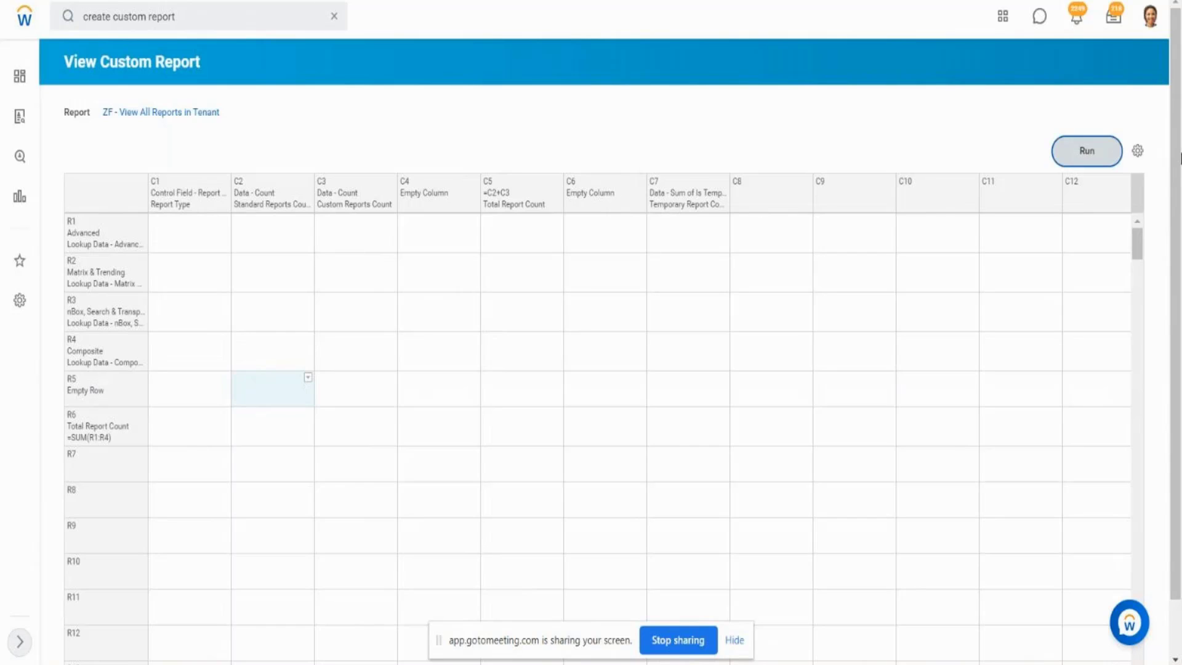